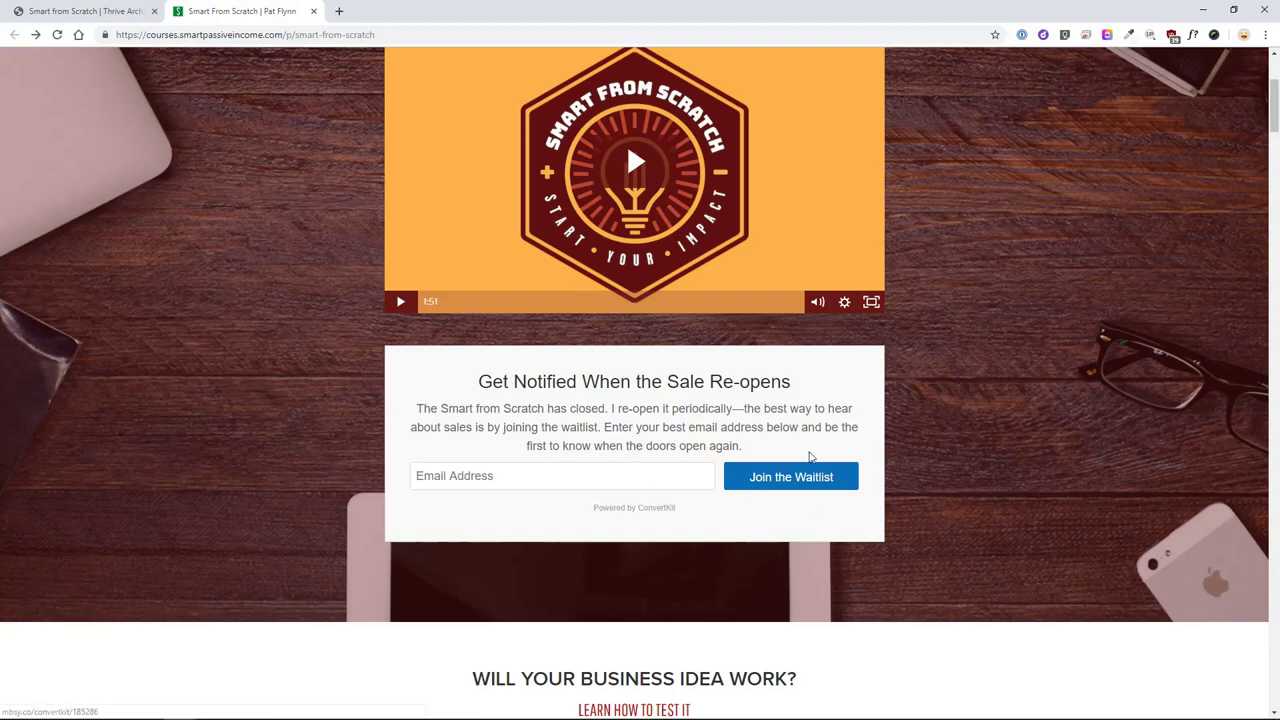
# - Review the Smart from Scratch reference page's lessons, FAQ and disclaimer, then go back to the editor
pyautogui.scroll(-2, 963, 443)
pyautogui.scroll(-4, 963, 449)
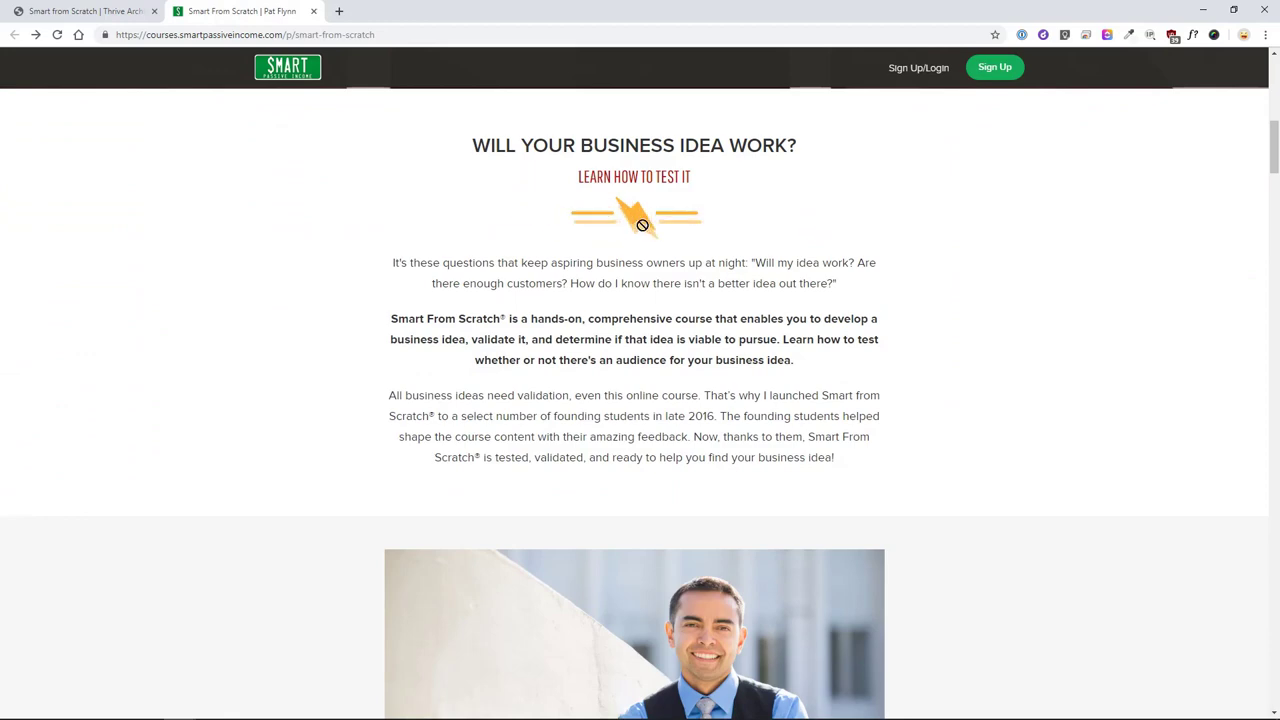
pyautogui.scroll(-7, 694, 357)
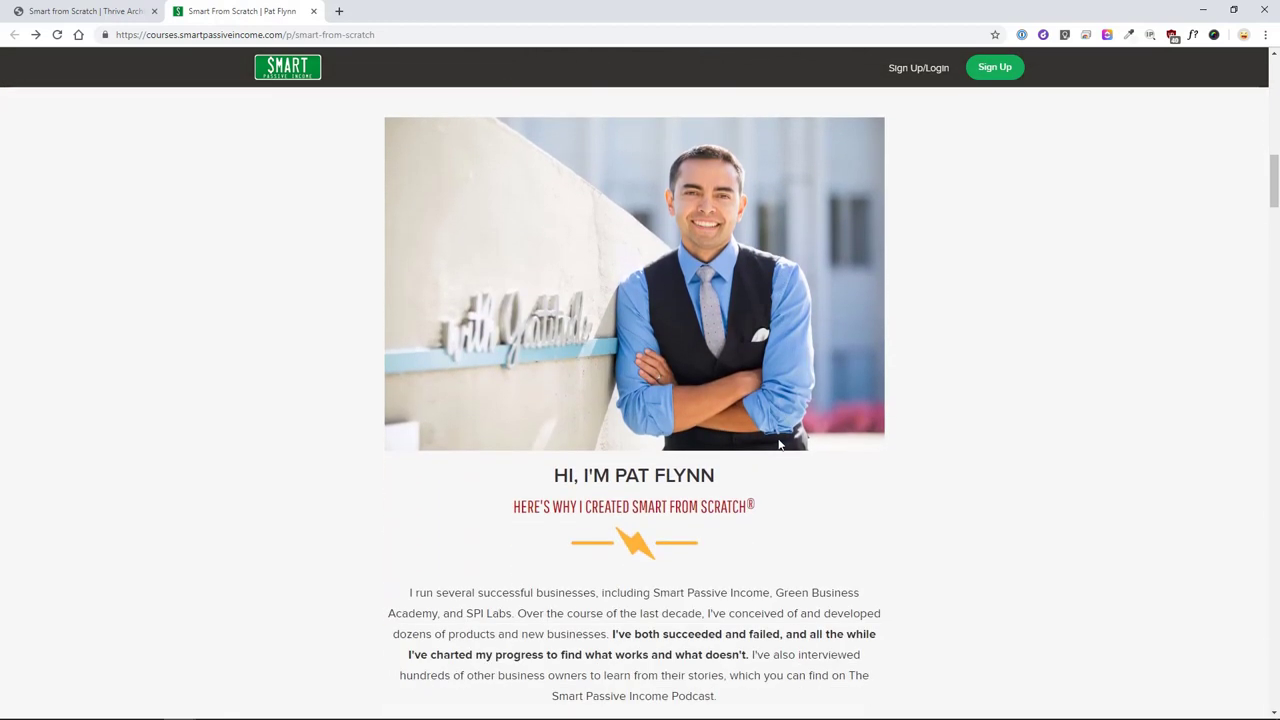
pyautogui.scroll(-15, 781, 440)
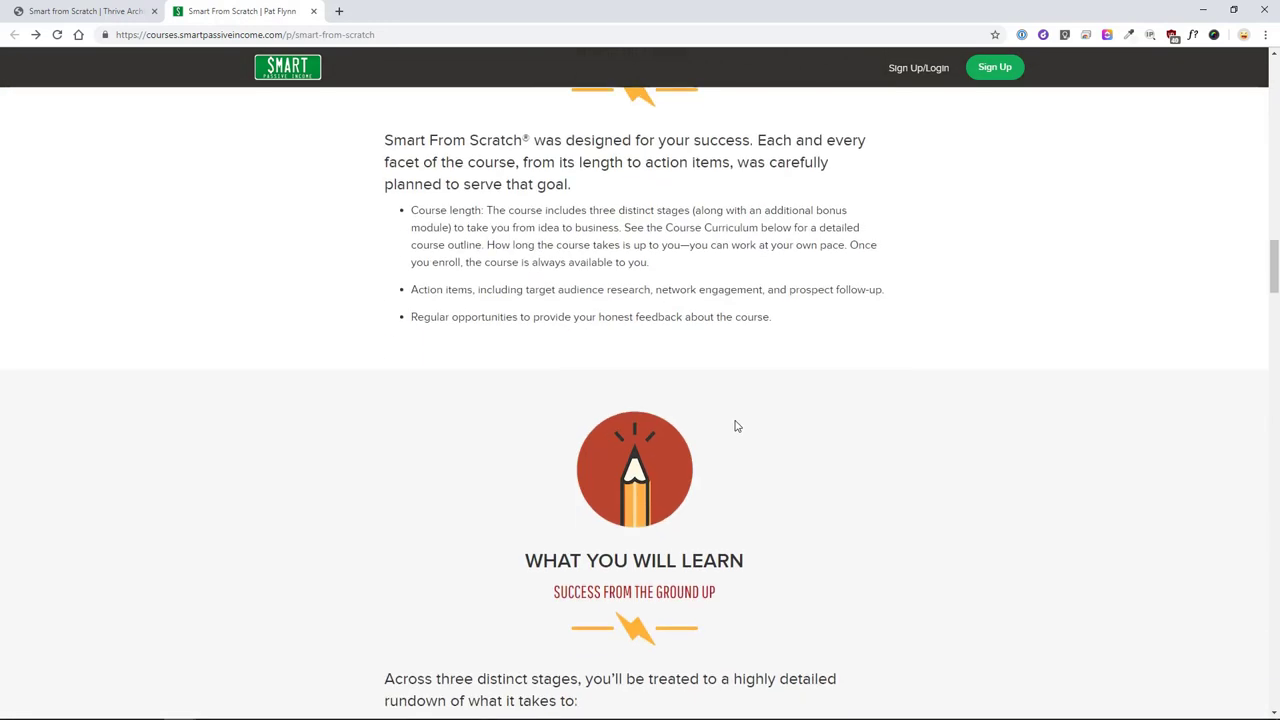
pyautogui.scroll(-4, 738, 425)
pyautogui.moveTo(1274, 312); pyautogui.dragTo(1274, 434)
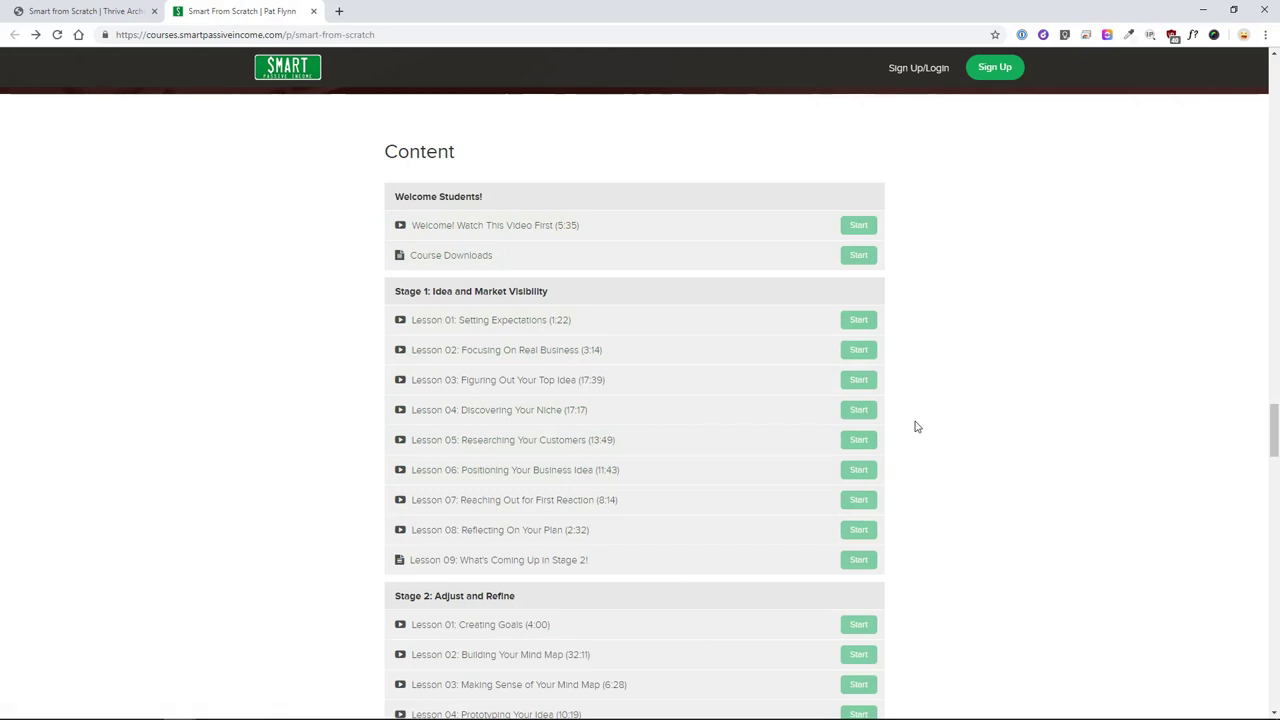
pyautogui.scroll(-2, 1031, 420)
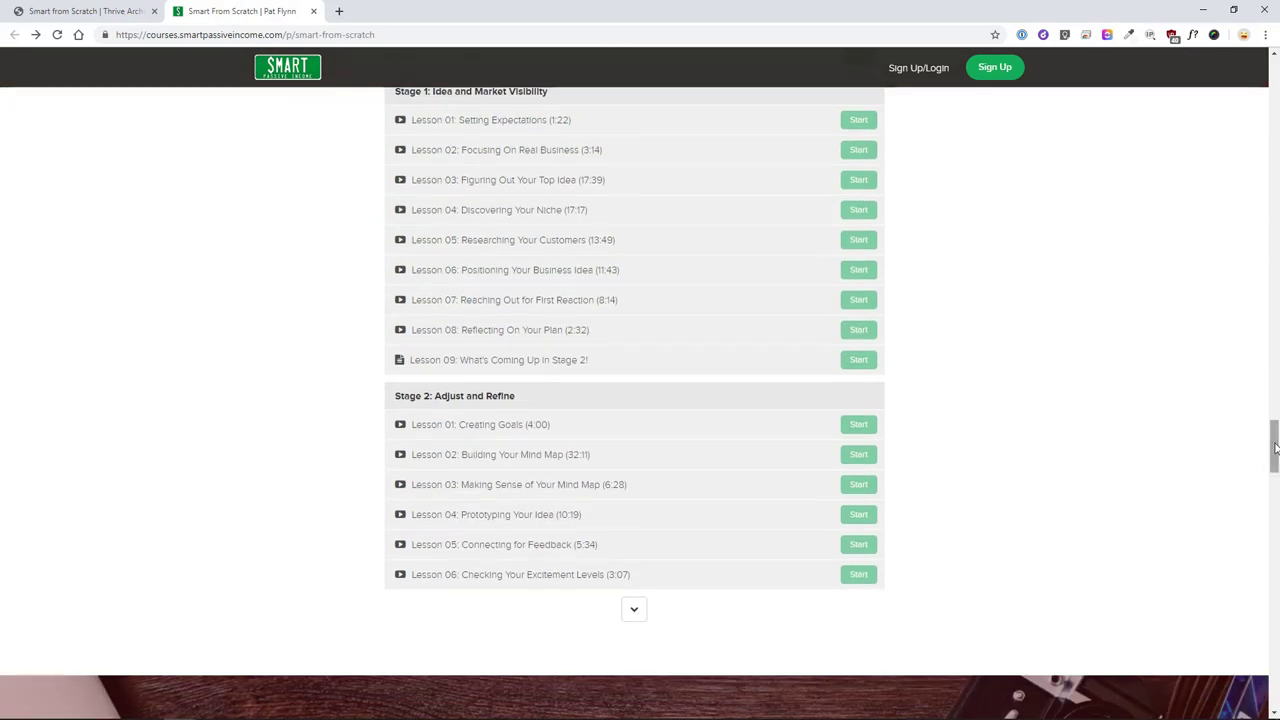
pyautogui.moveTo(1275, 455); pyautogui.dragTo(1266, 75)
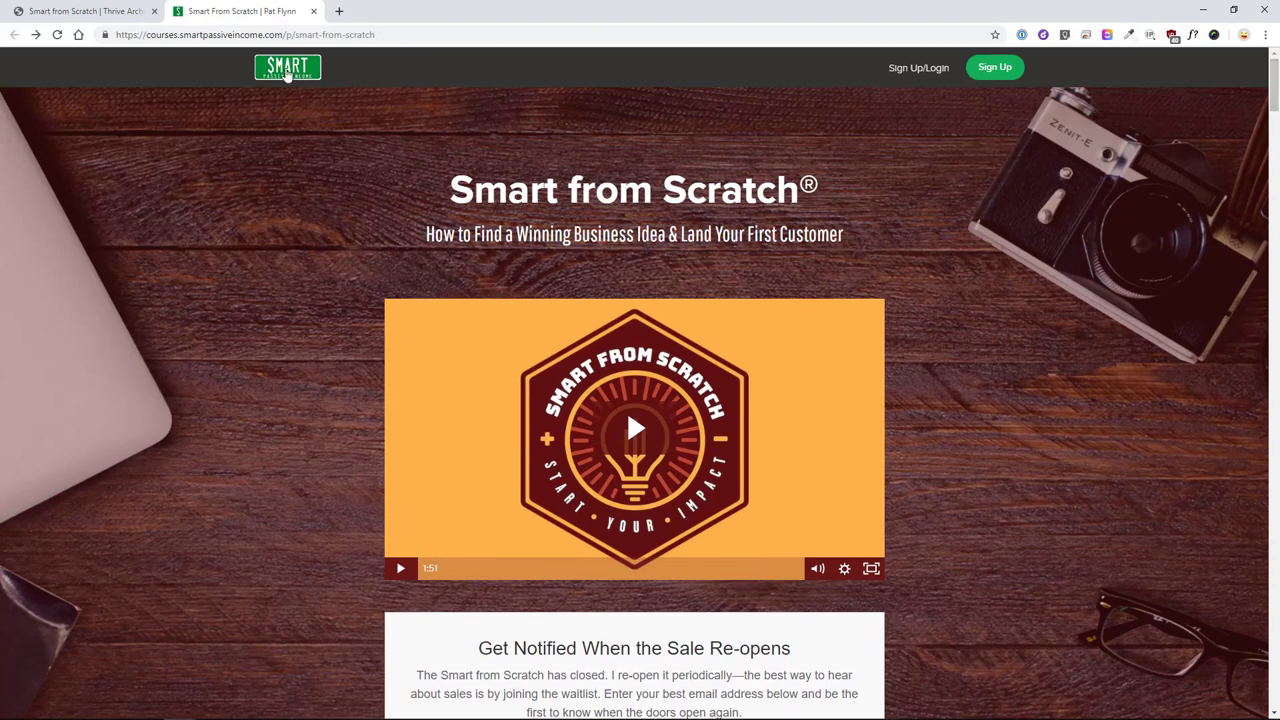
pyautogui.click(131, 10)
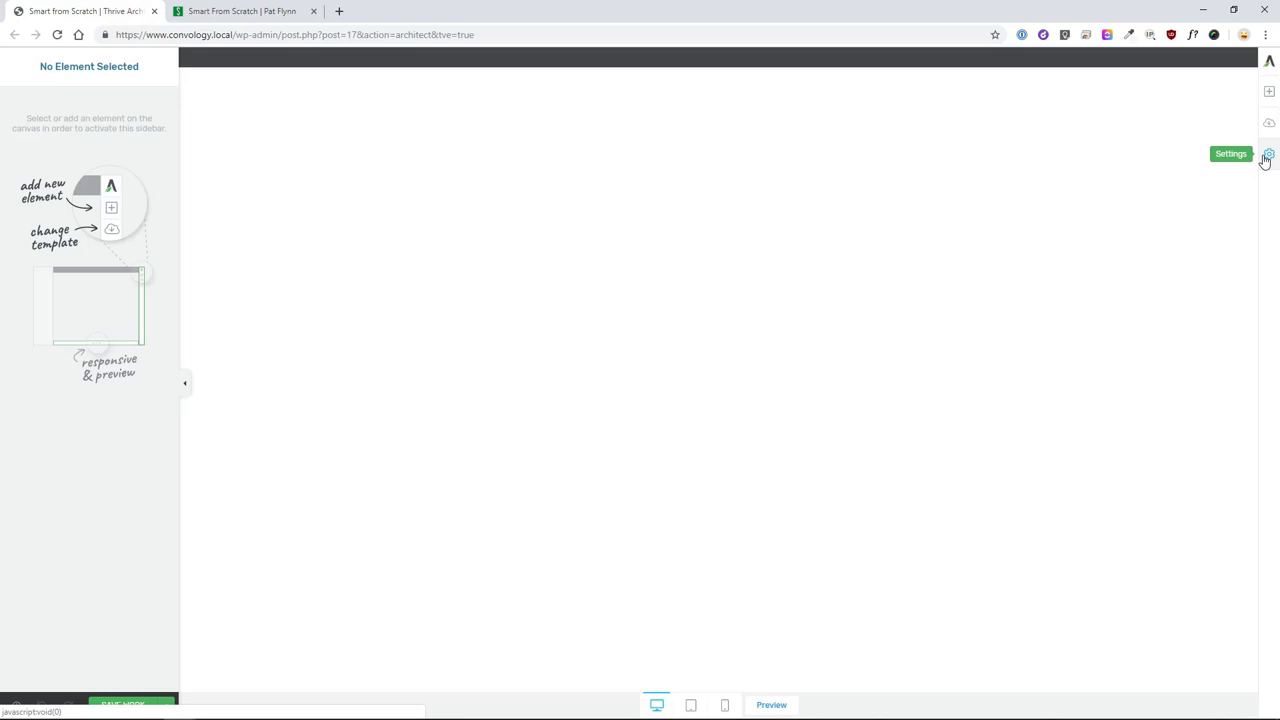
# - Add a Background Section stretched to the full screen width
pyautogui.click(1268, 92)
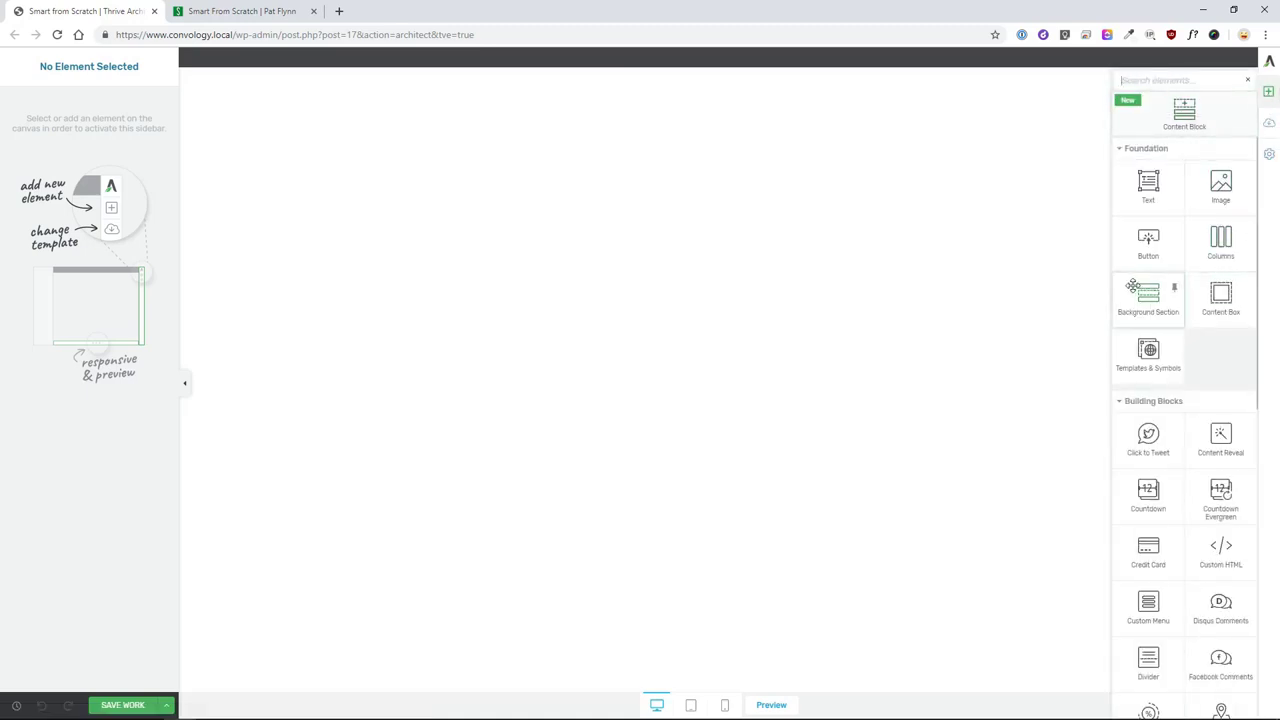
pyautogui.moveTo(1146, 294); pyautogui.dragTo(1130, 306)
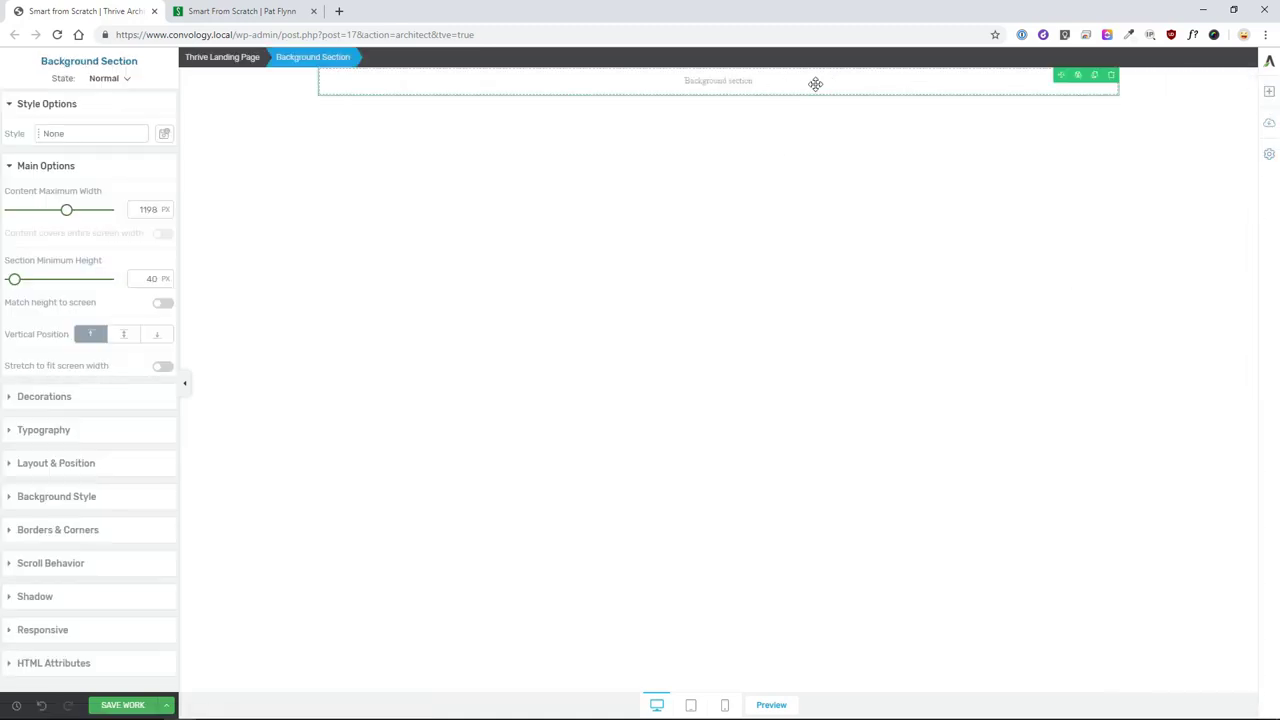
pyautogui.click(163, 367)
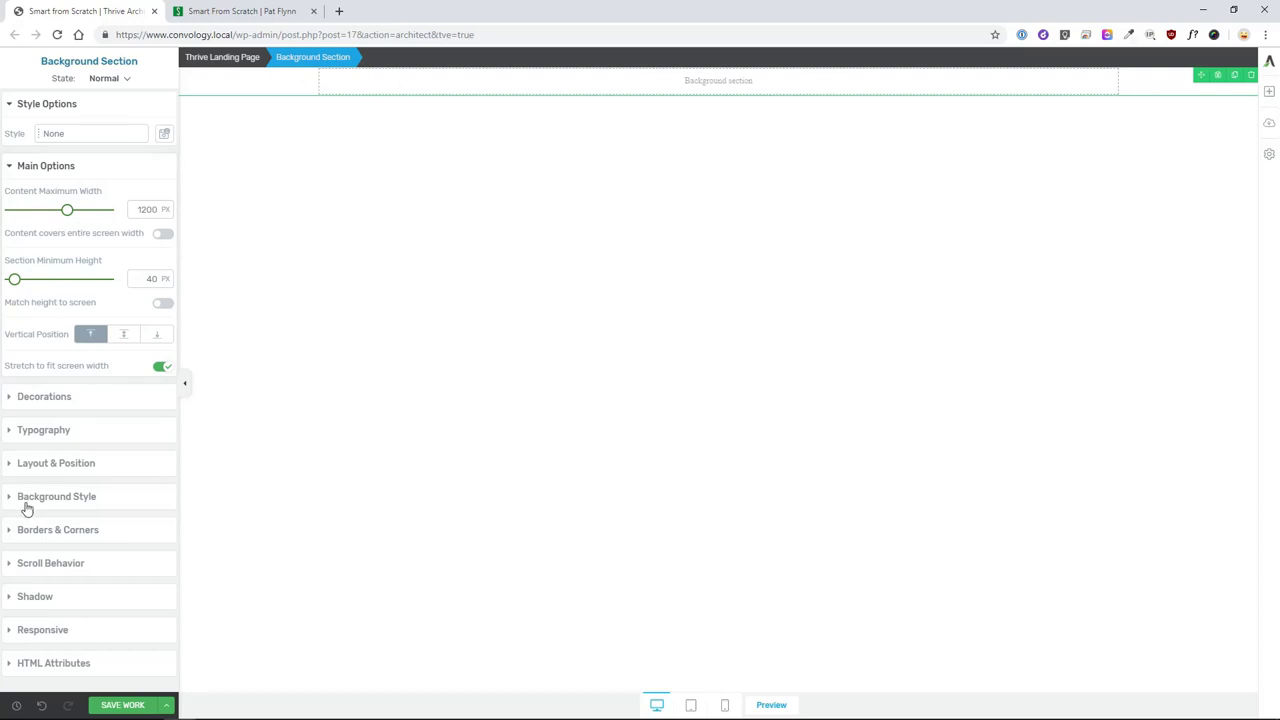
# - Give the section a hero.jpg image background layer
pyautogui.click(28, 507)
pyautogui.click(103, 327)
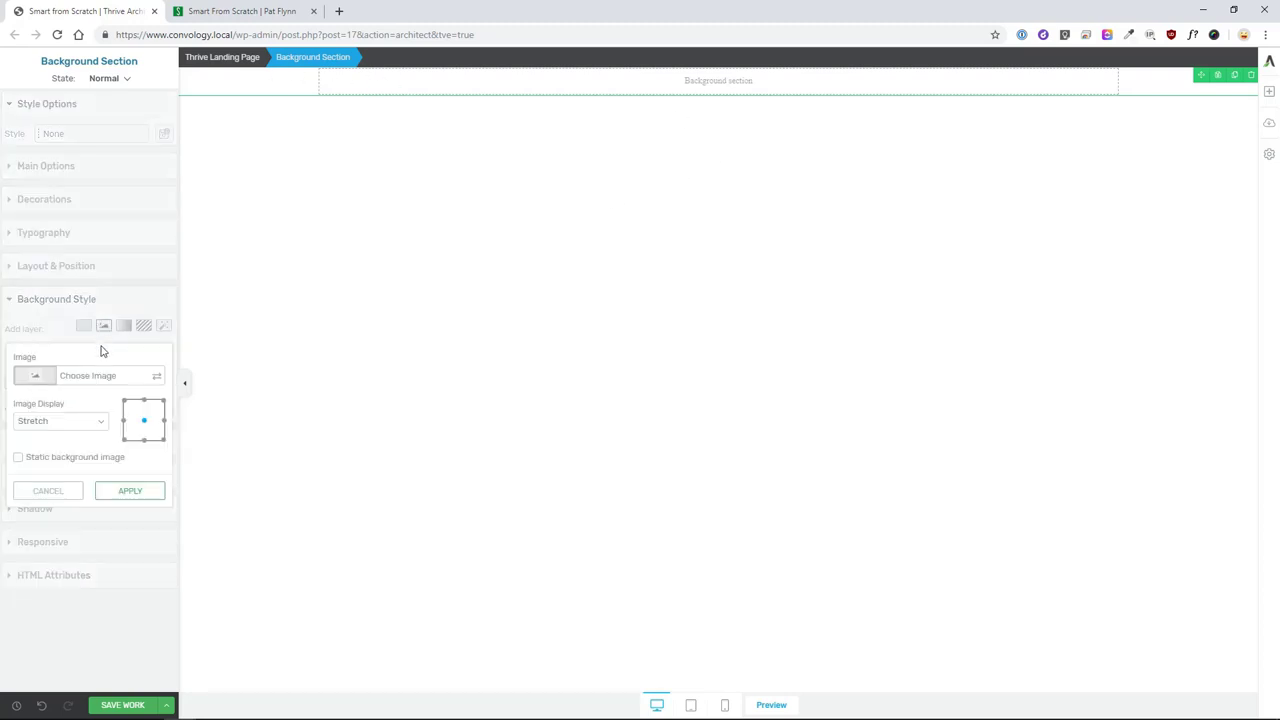
pyautogui.click(86, 376)
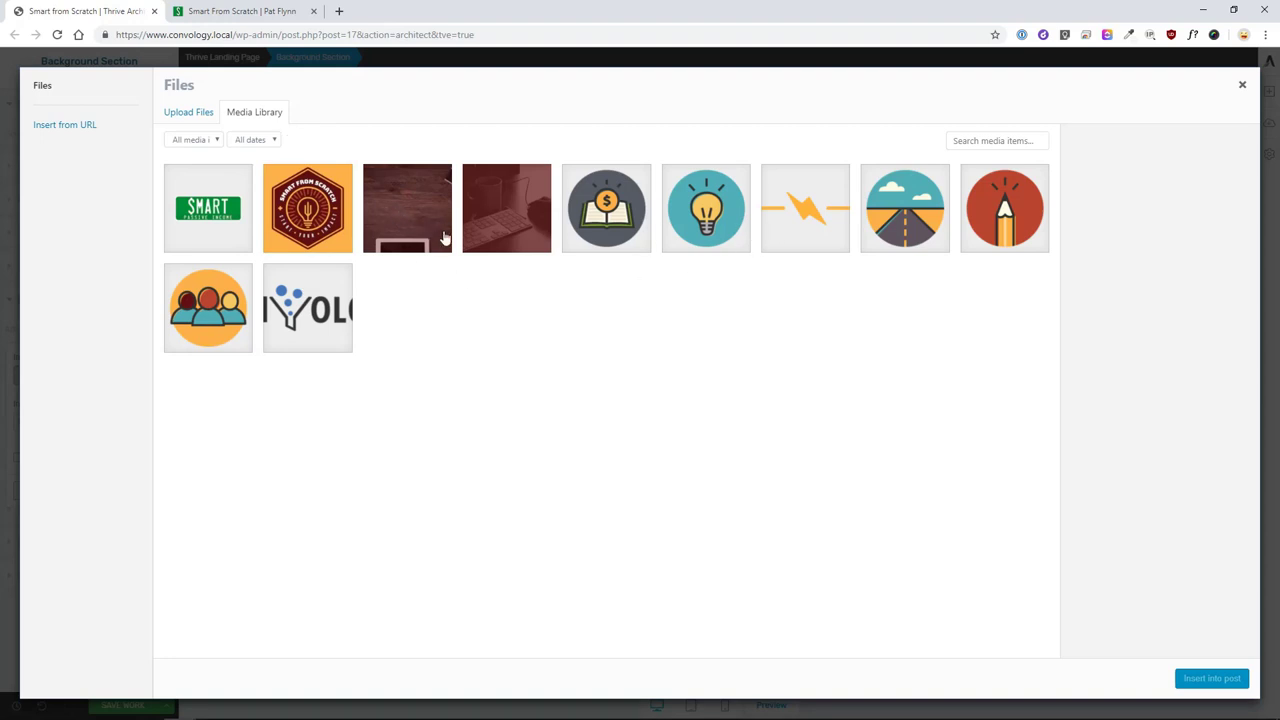
pyautogui.click(437, 233)
pyautogui.click(1214, 682)
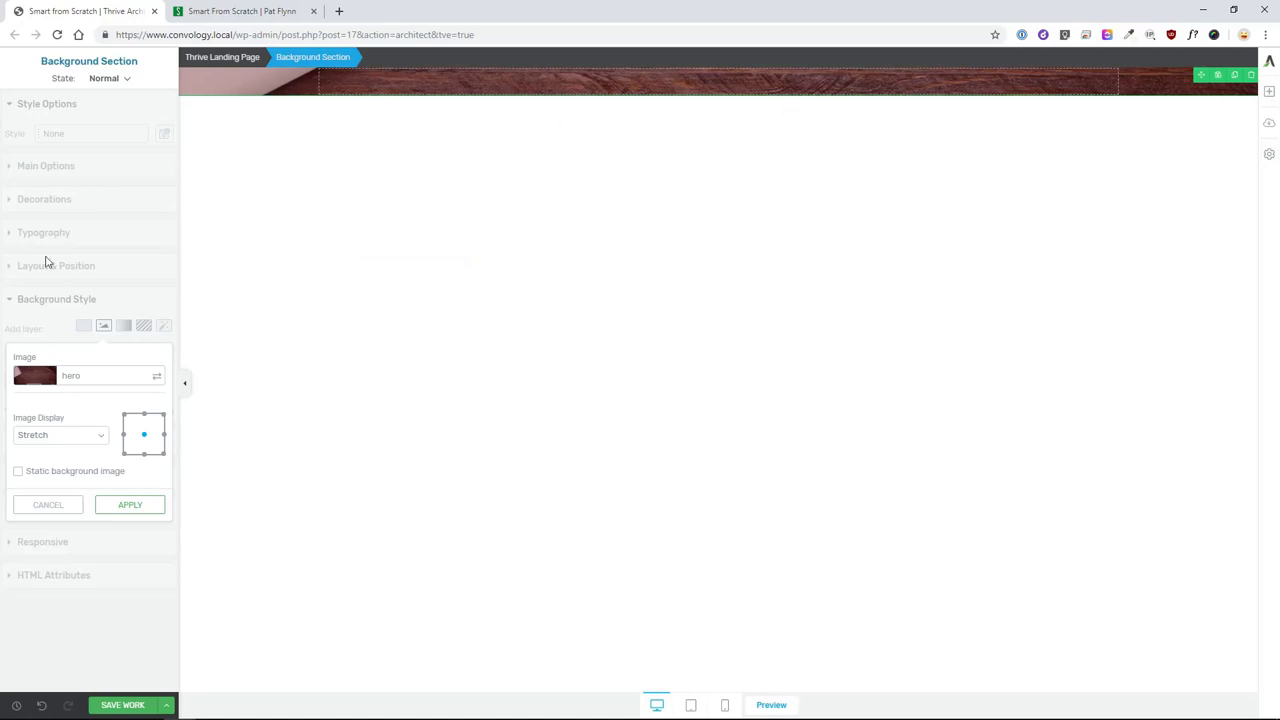
pyautogui.click(130, 504)
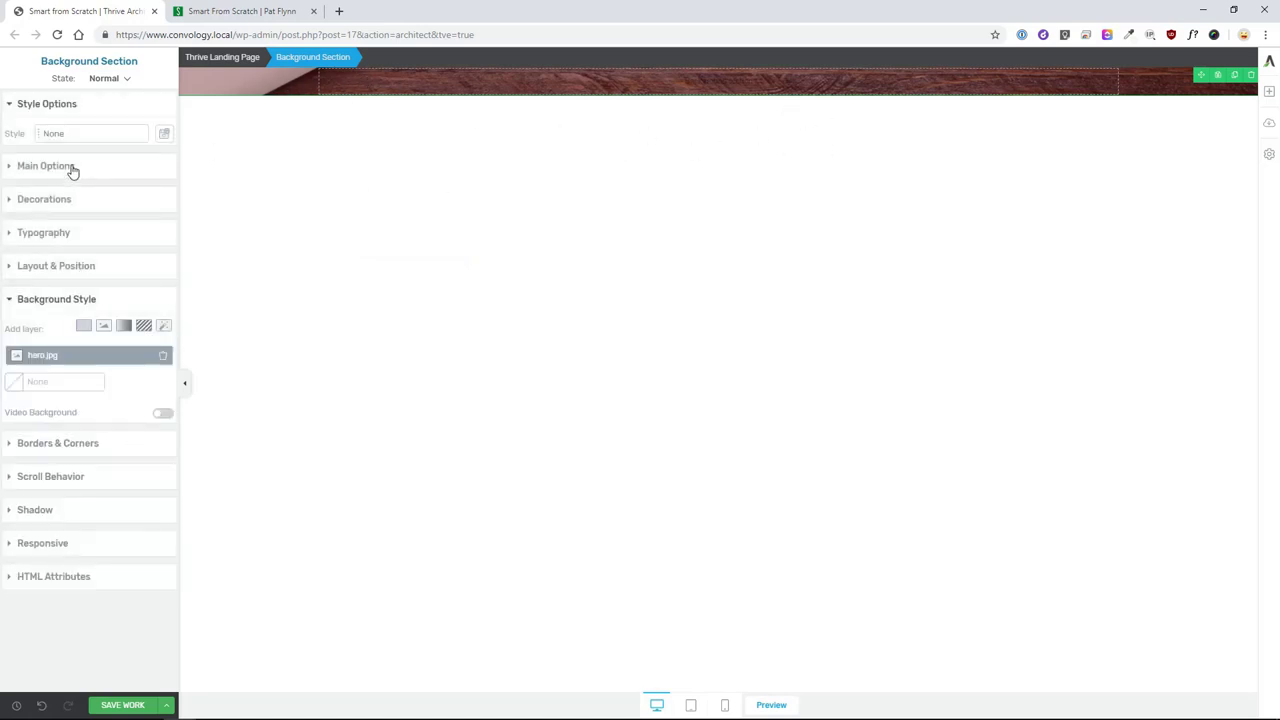
# - Set the section's top padding to 100 px
pyautogui.click(59, 270)
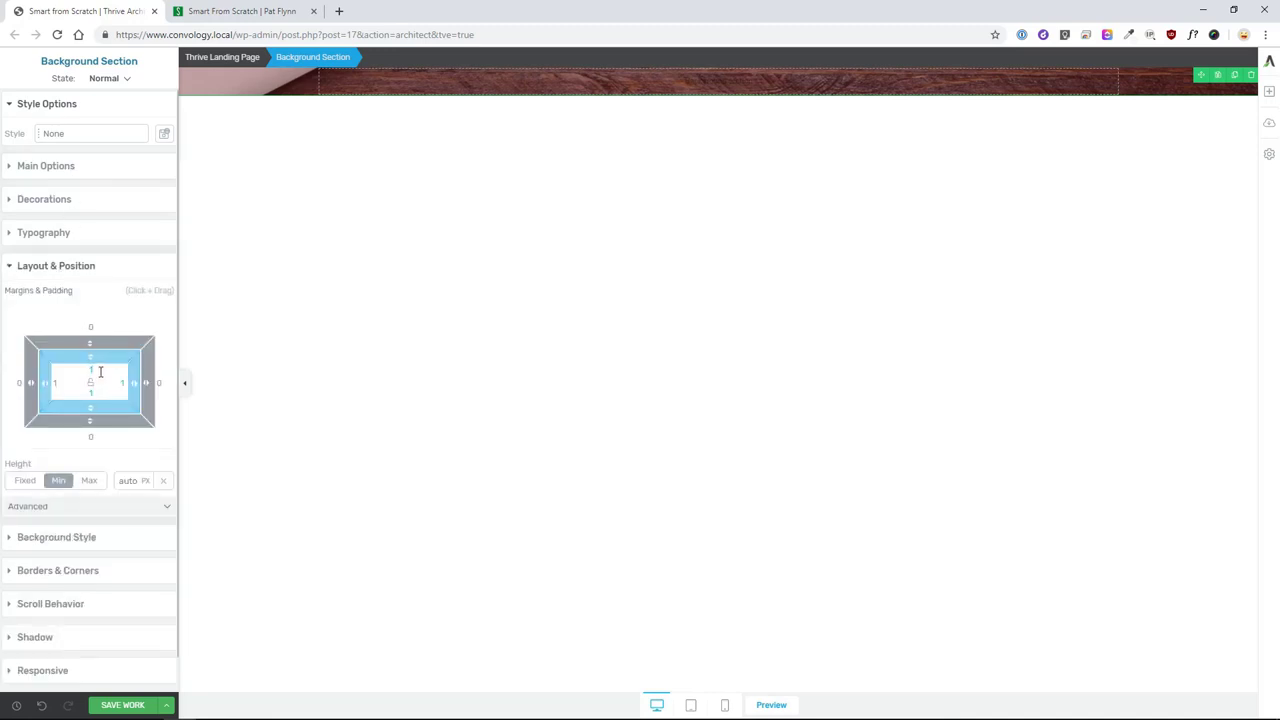
pyautogui.moveTo(94, 371); pyautogui.dragTo(91, 390)
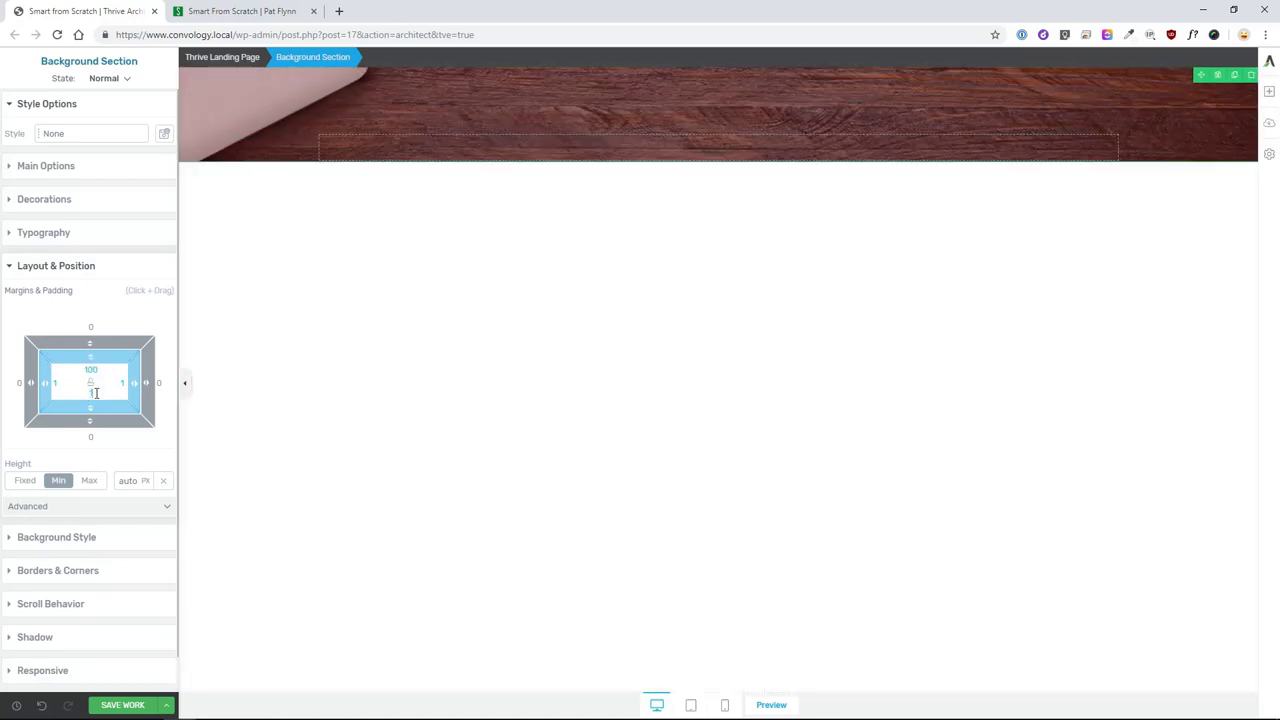
pyautogui.click(503, 277)
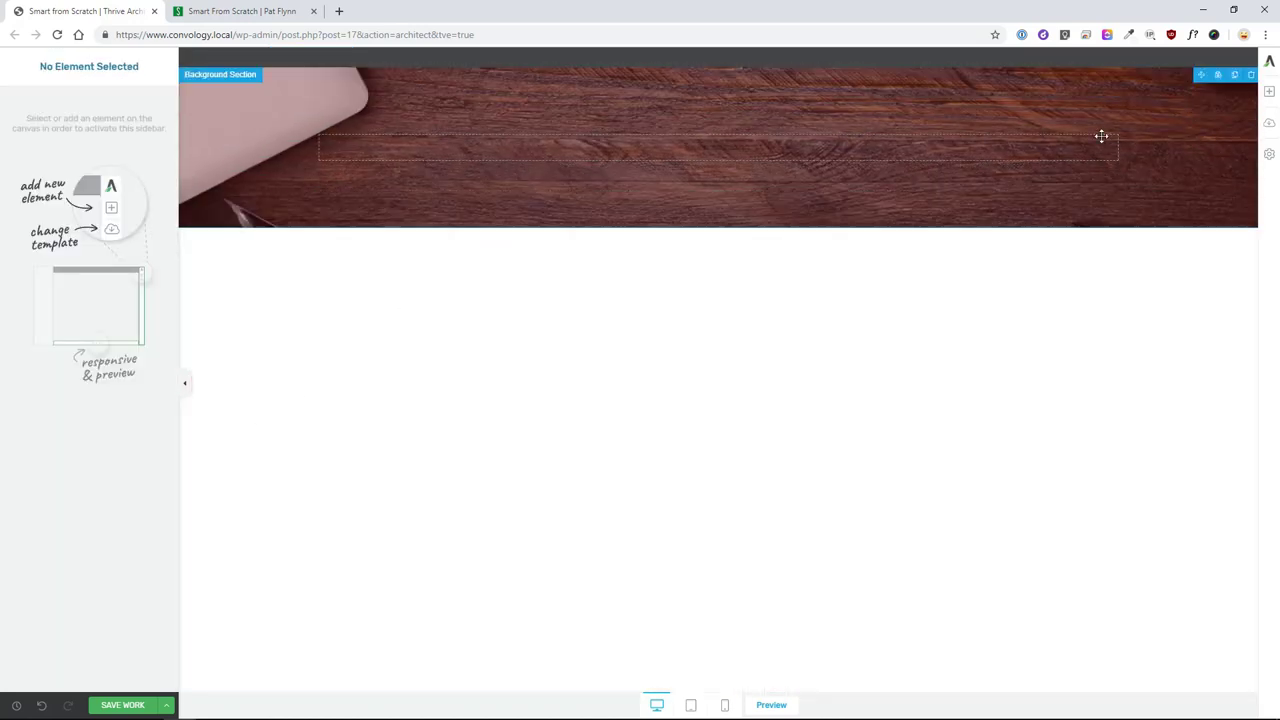
# - Place an empty text block inside the wood hero section
pyautogui.click(1270, 92)
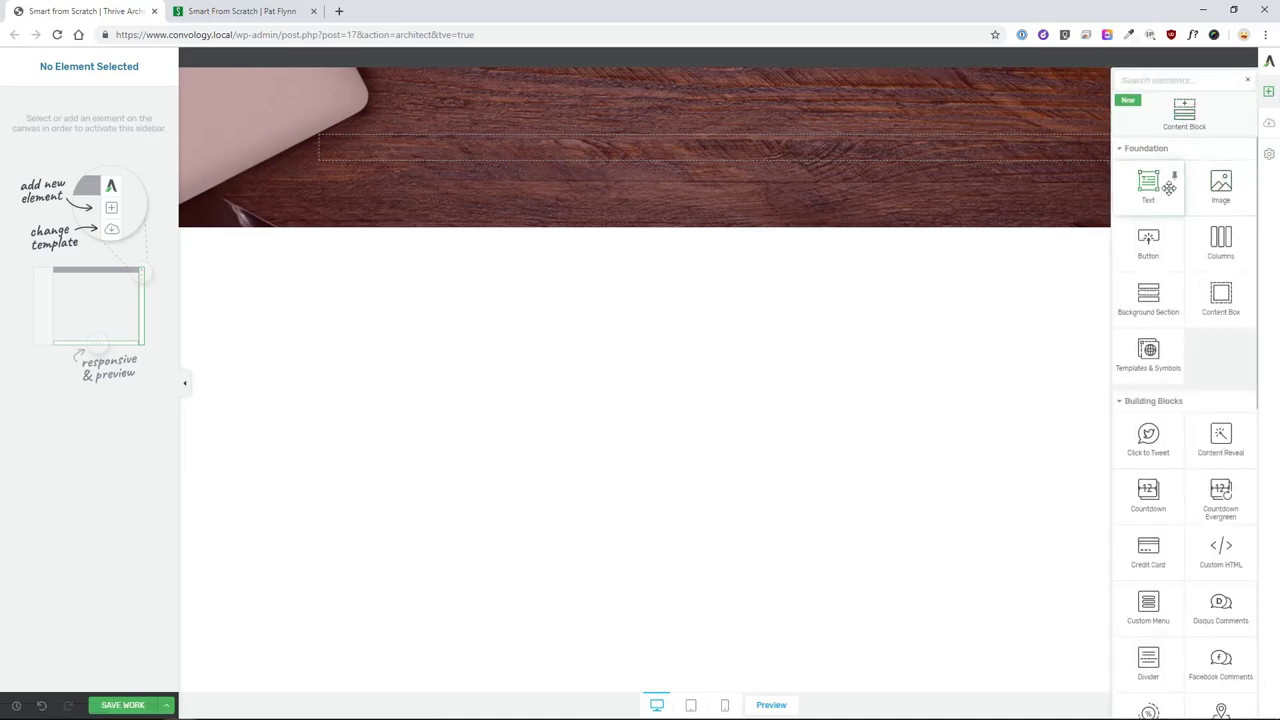
pyautogui.moveTo(1150, 182); pyautogui.dragTo(700, 152)
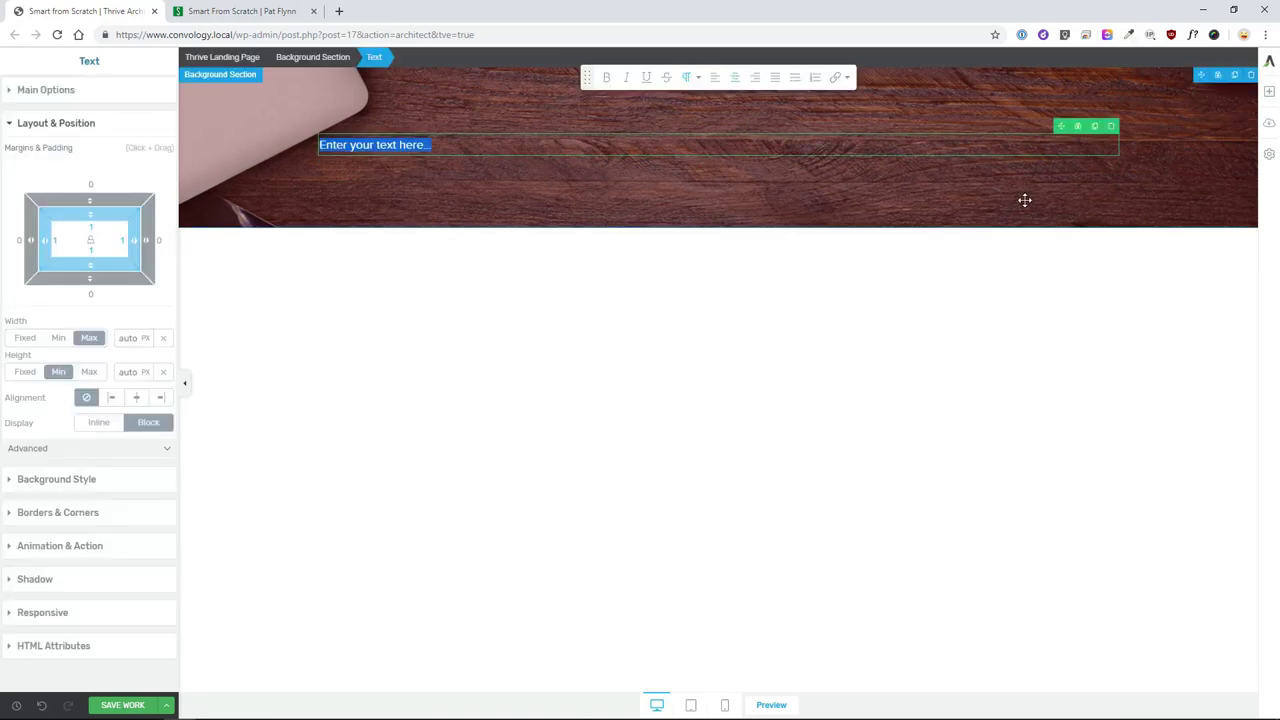
pyautogui.press('Escape')
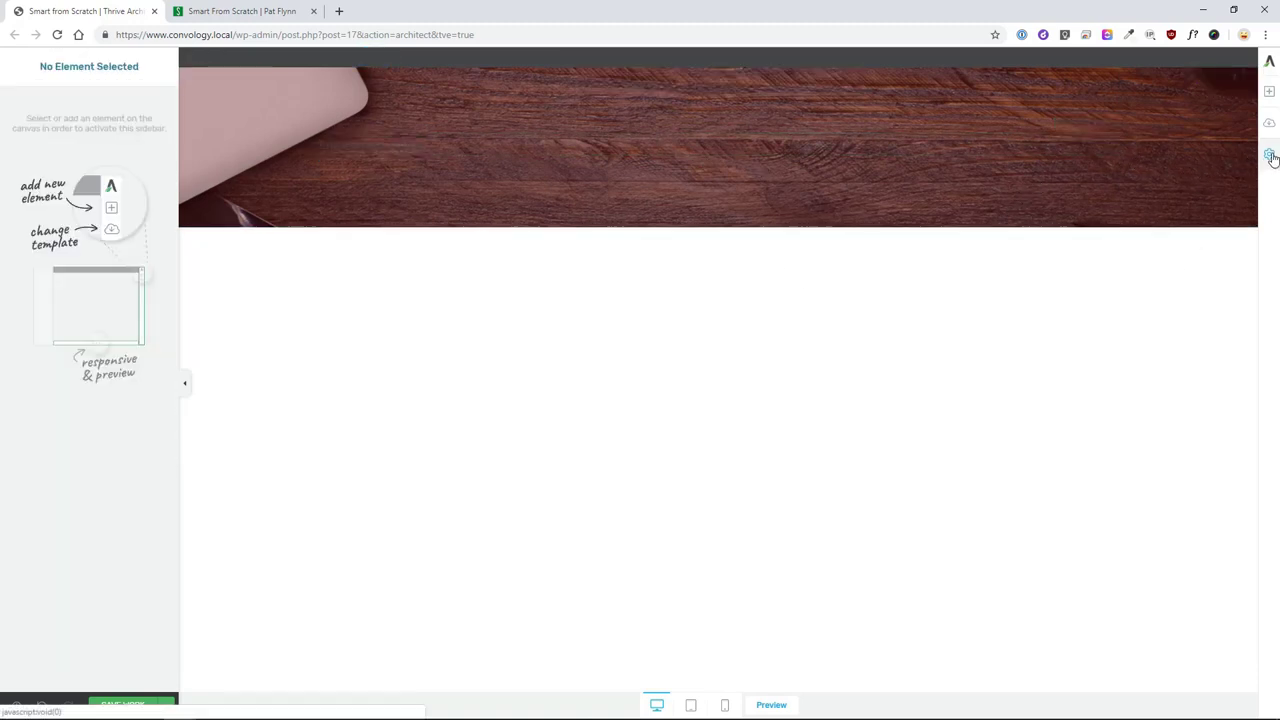
# - Bring up the Global settings for fonts, header and footer
pyautogui.click(1269, 154)
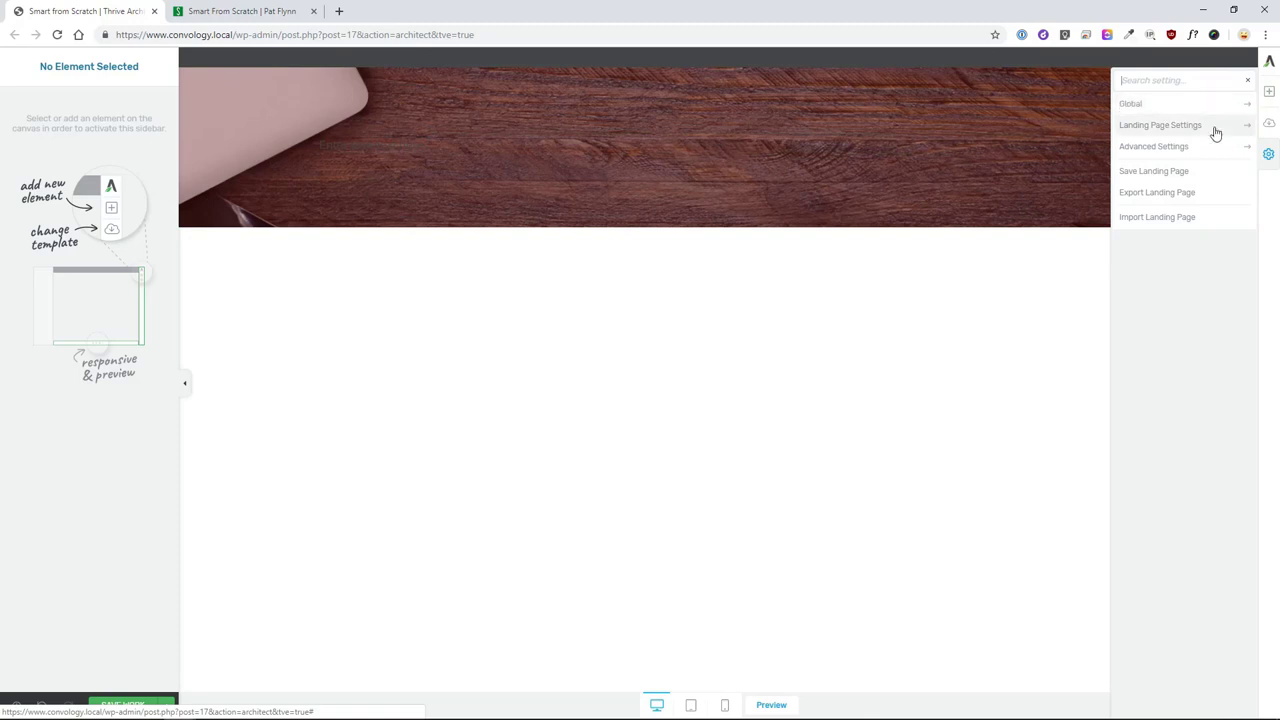
pyautogui.click(1269, 155)
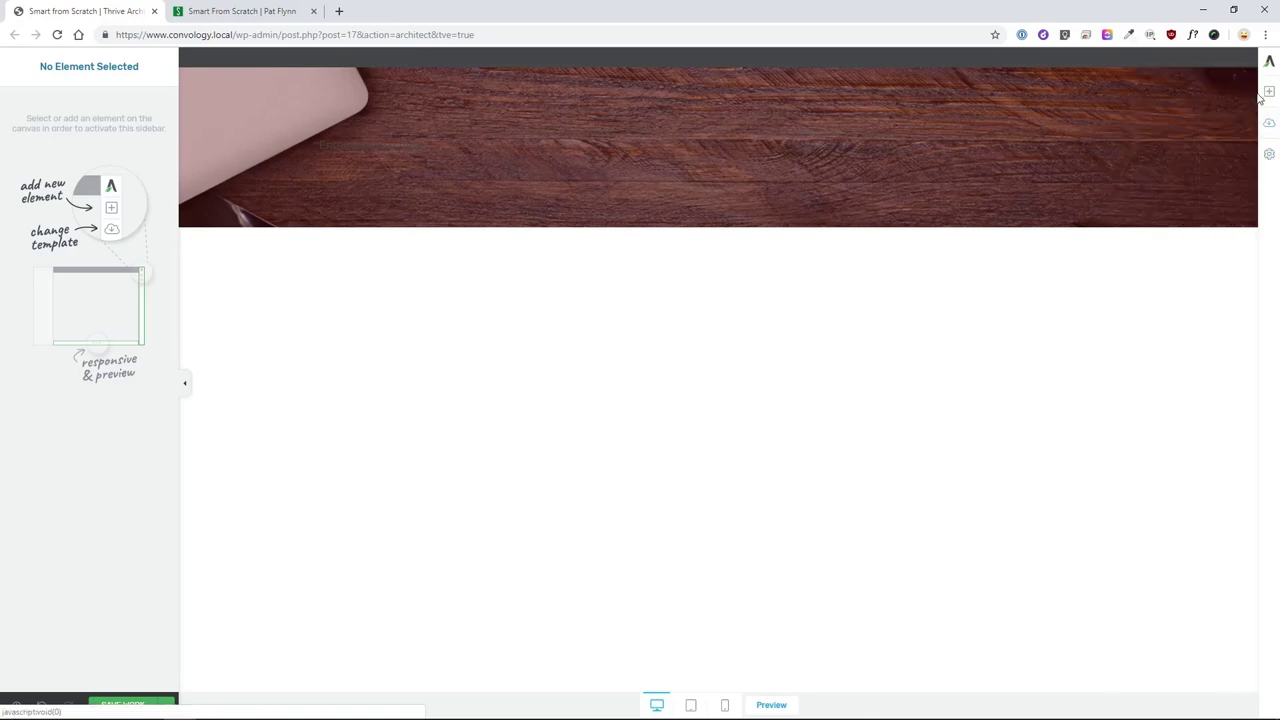
pyautogui.click(1269, 156)
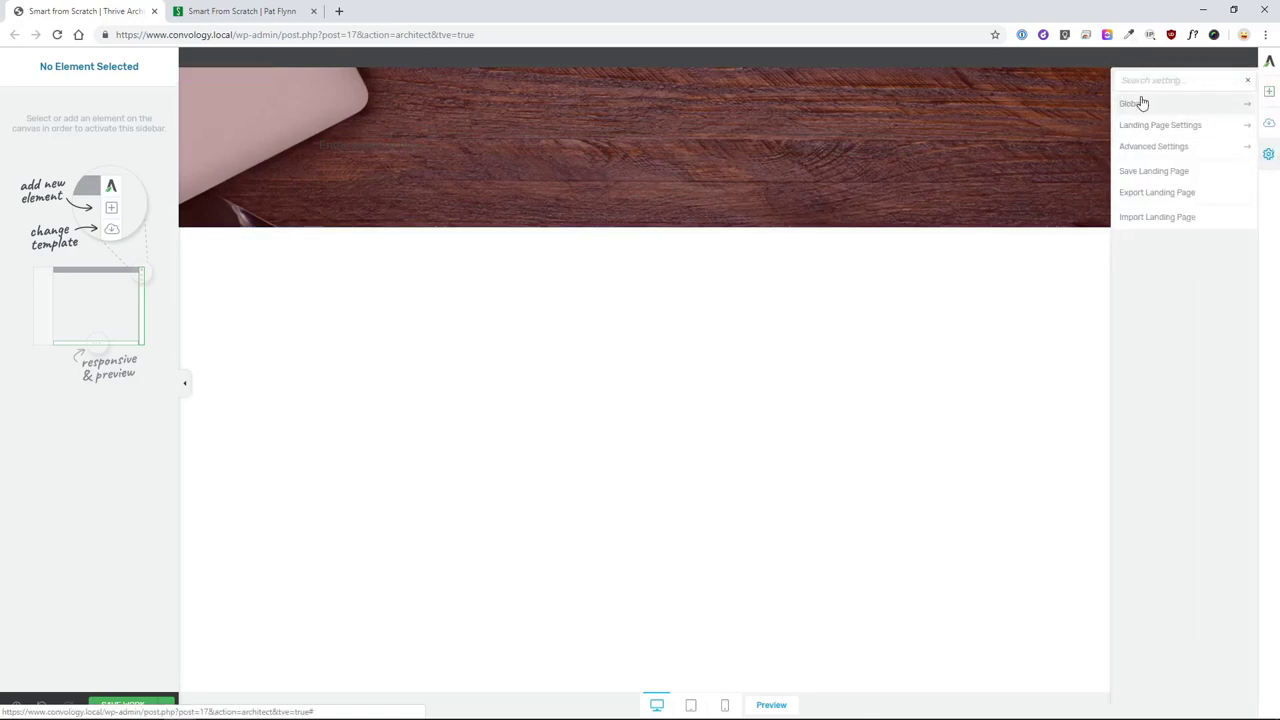
pyautogui.click(1154, 108)
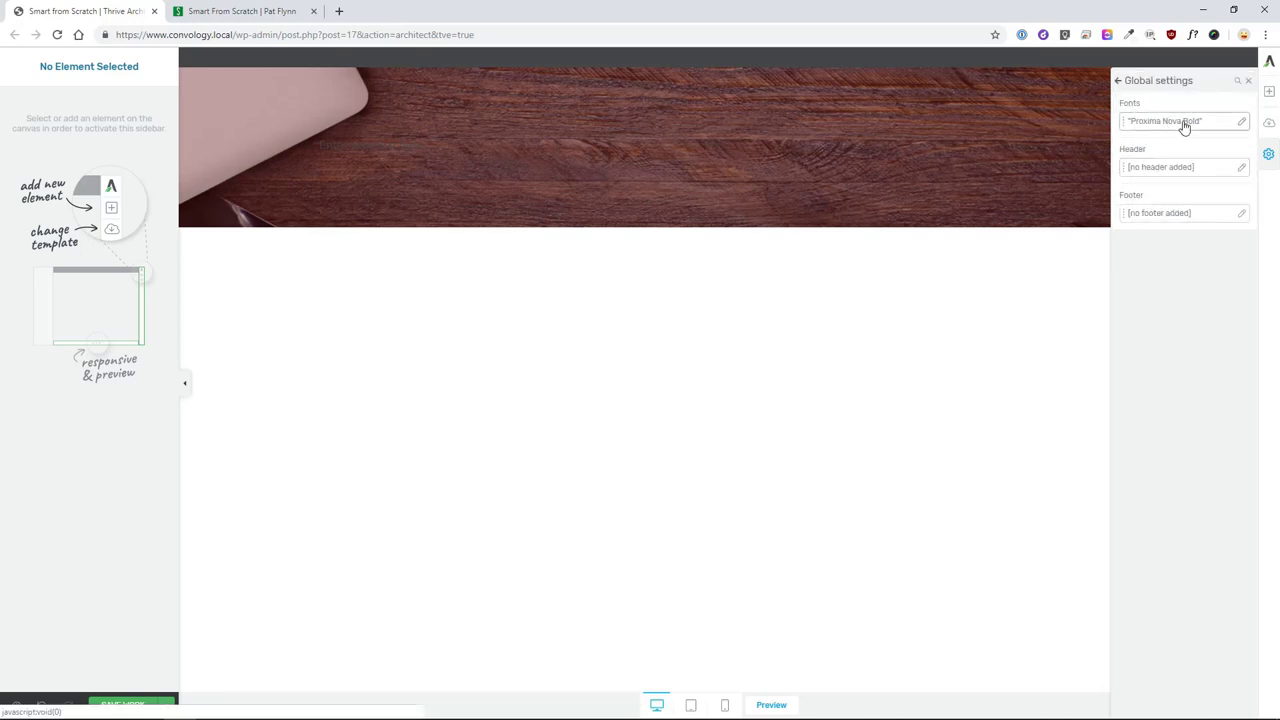
# - Inspect the H1 (Proxima Nova Bold) and H3 text formats without changes, then close
pyautogui.click(1241, 125)
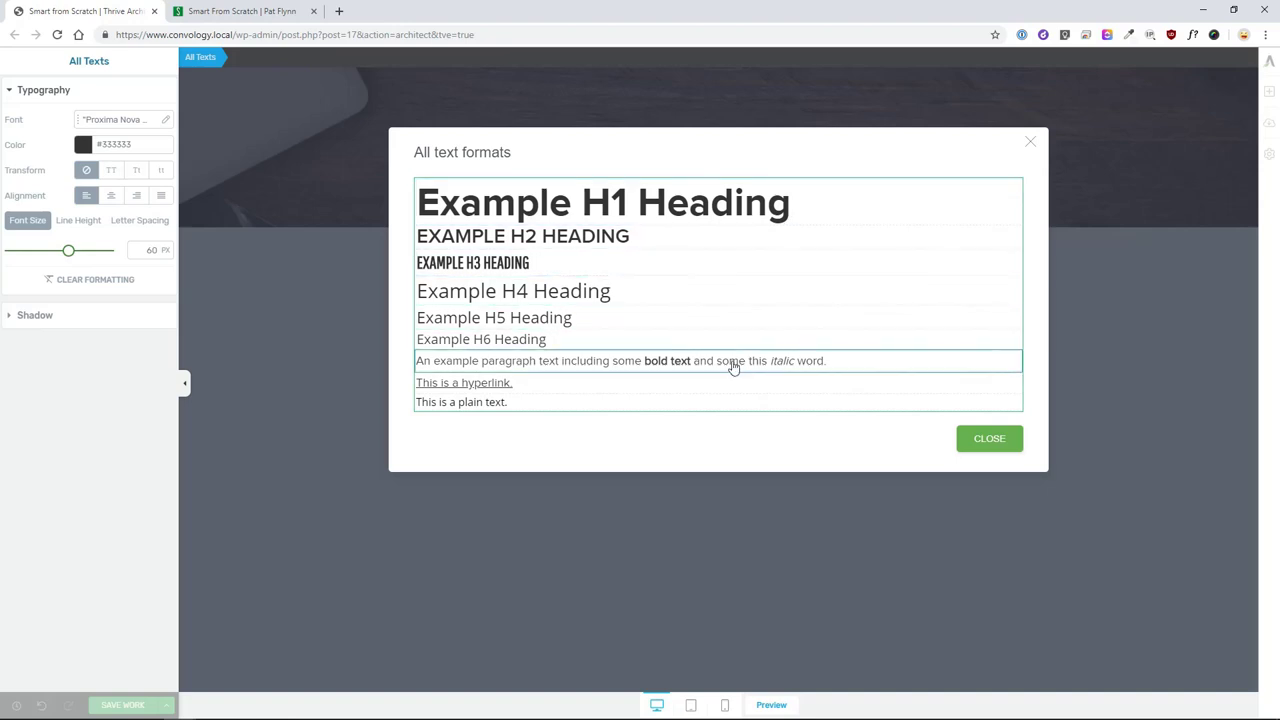
pyautogui.click(825, 208)
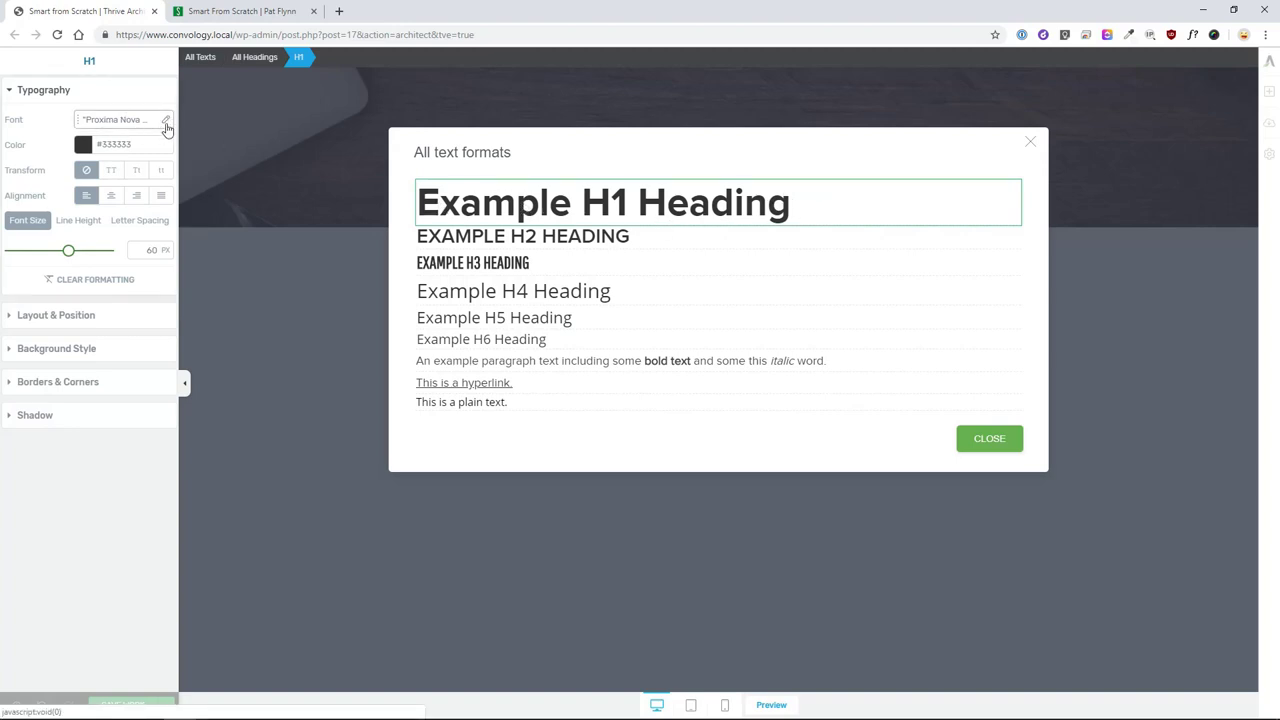
pyautogui.click(166, 121)
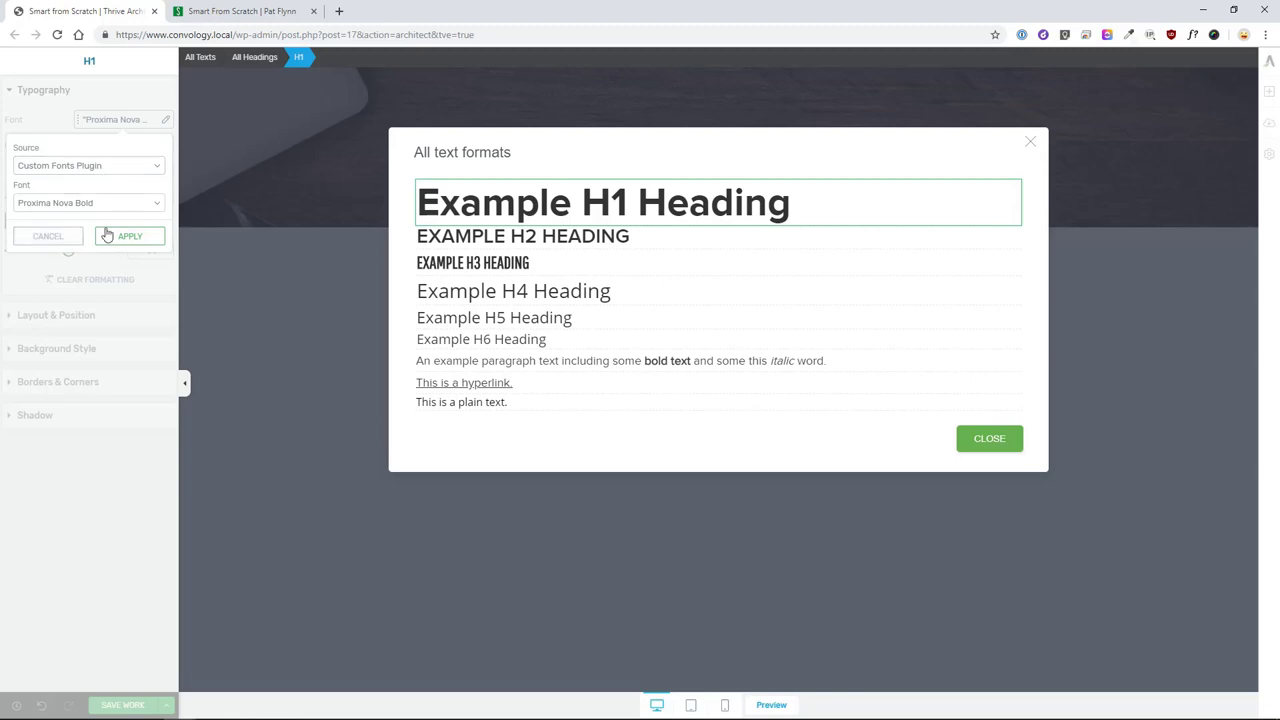
pyautogui.click(65, 237)
pyautogui.click(628, 264)
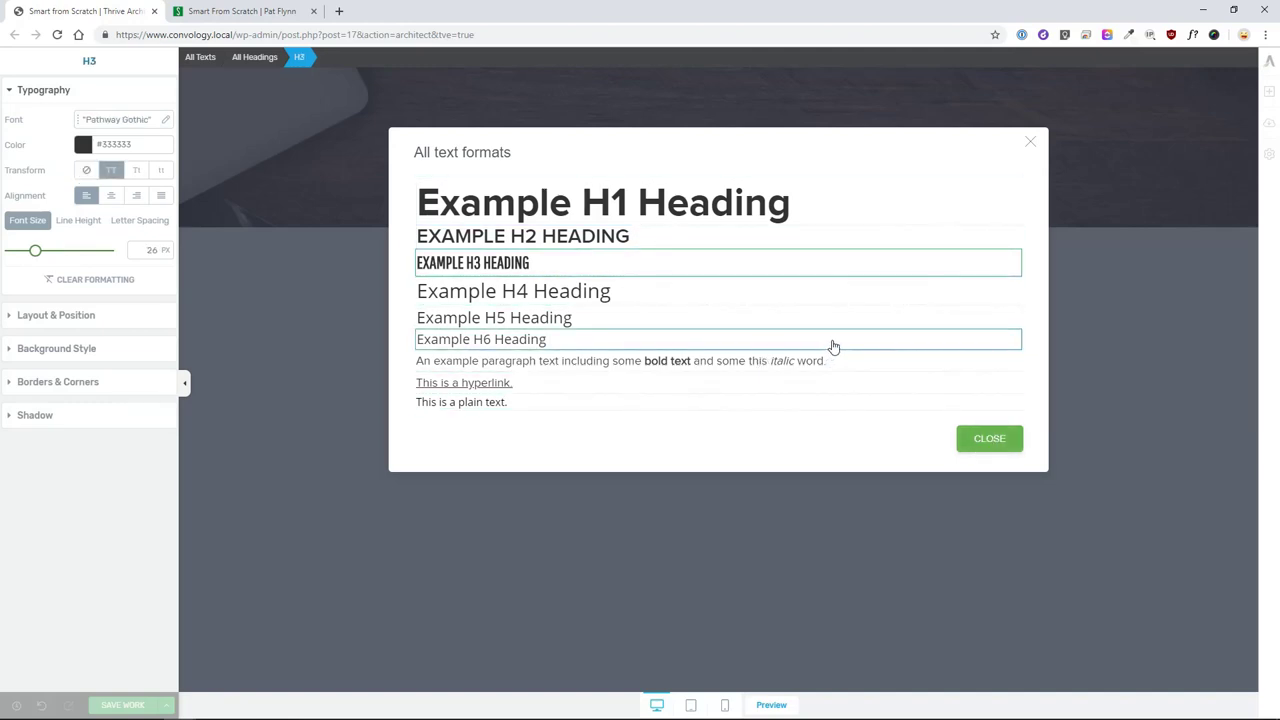
pyautogui.click(989, 442)
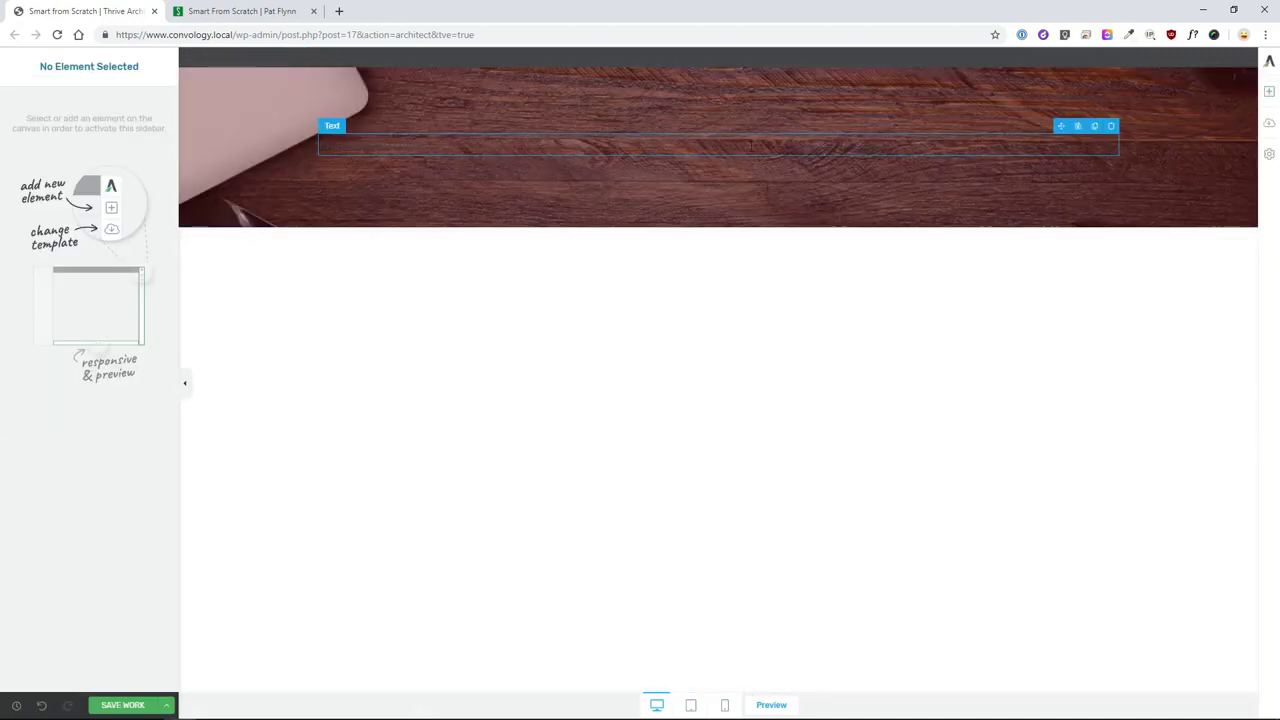
# - Set the hero section's typography colour to white #ffffff
pyautogui.click(412, 172)
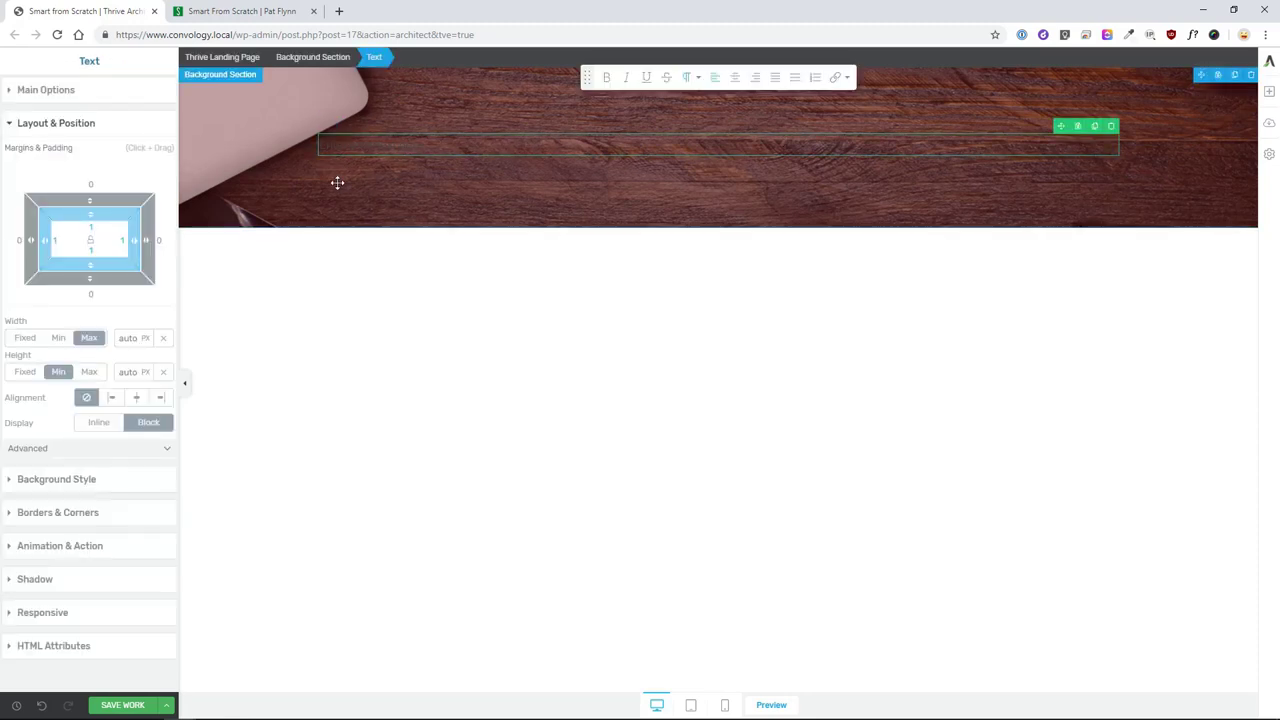
pyautogui.click(241, 160)
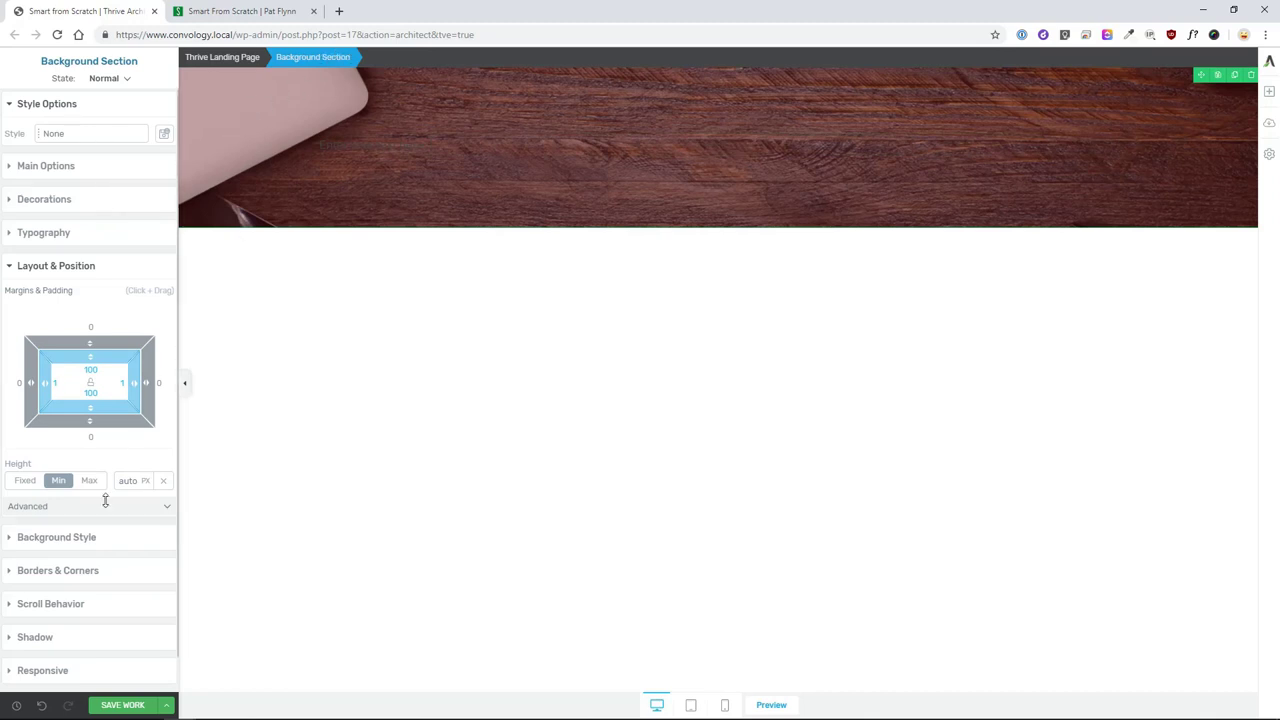
pyautogui.click(43, 232)
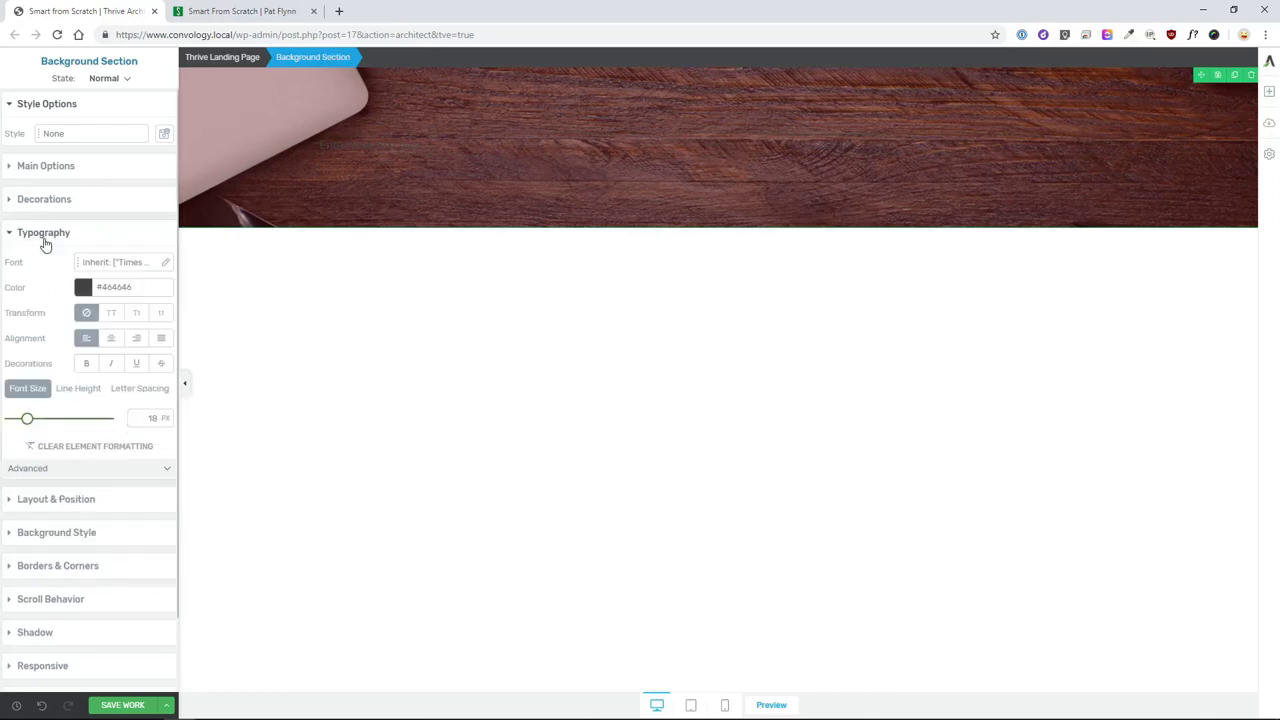
pyautogui.click(83, 287)
pyautogui.moveTo(88, 341); pyautogui.dragTo(2, 287)
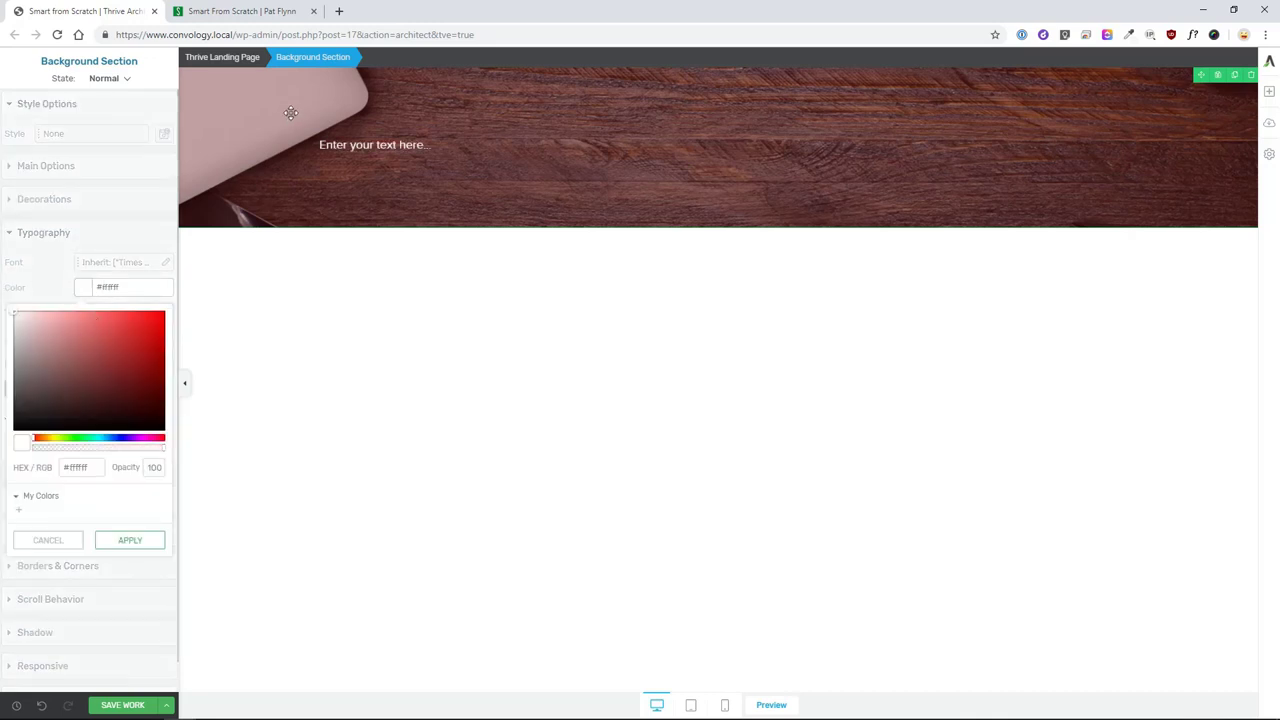
pyautogui.click(140, 540)
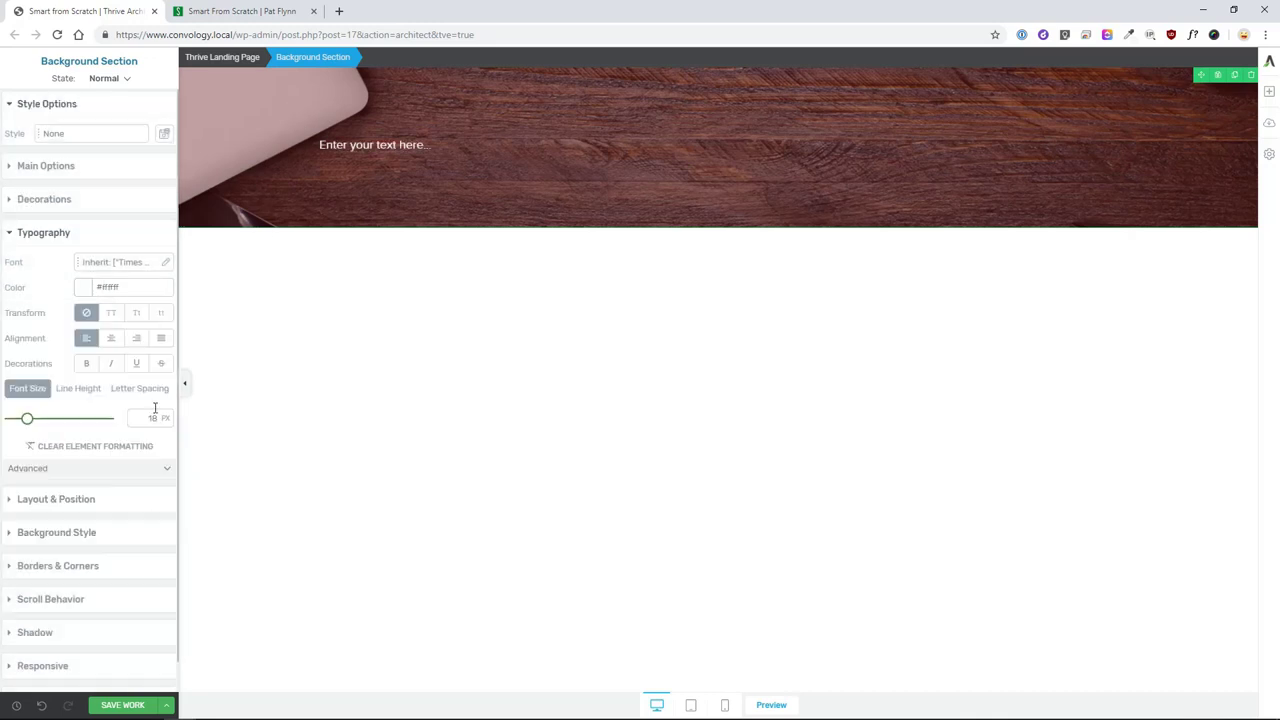
# - Turn the placeholder into a Heading 1 reading 'Smart from Scratch®'
pyautogui.click(502, 141)
pyautogui.click(687, 80)
pyautogui.click(704, 108)
pyautogui.moveTo(710, 158); pyautogui.dragTo(320, 158)
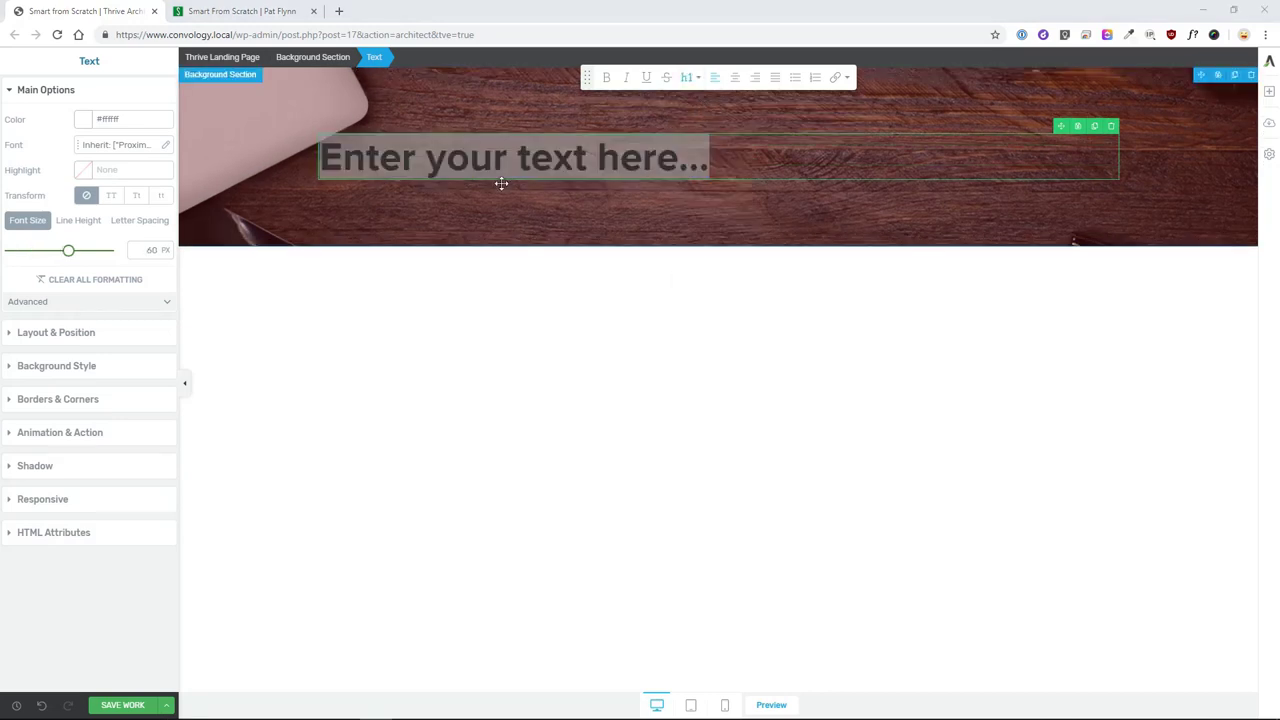
pyautogui.moveTo(710, 158); pyautogui.dragTo(251, 152)
pyautogui.write('Smart from Scar')
pyautogui.press('BackSpace')
pyautogui.write('ratch')
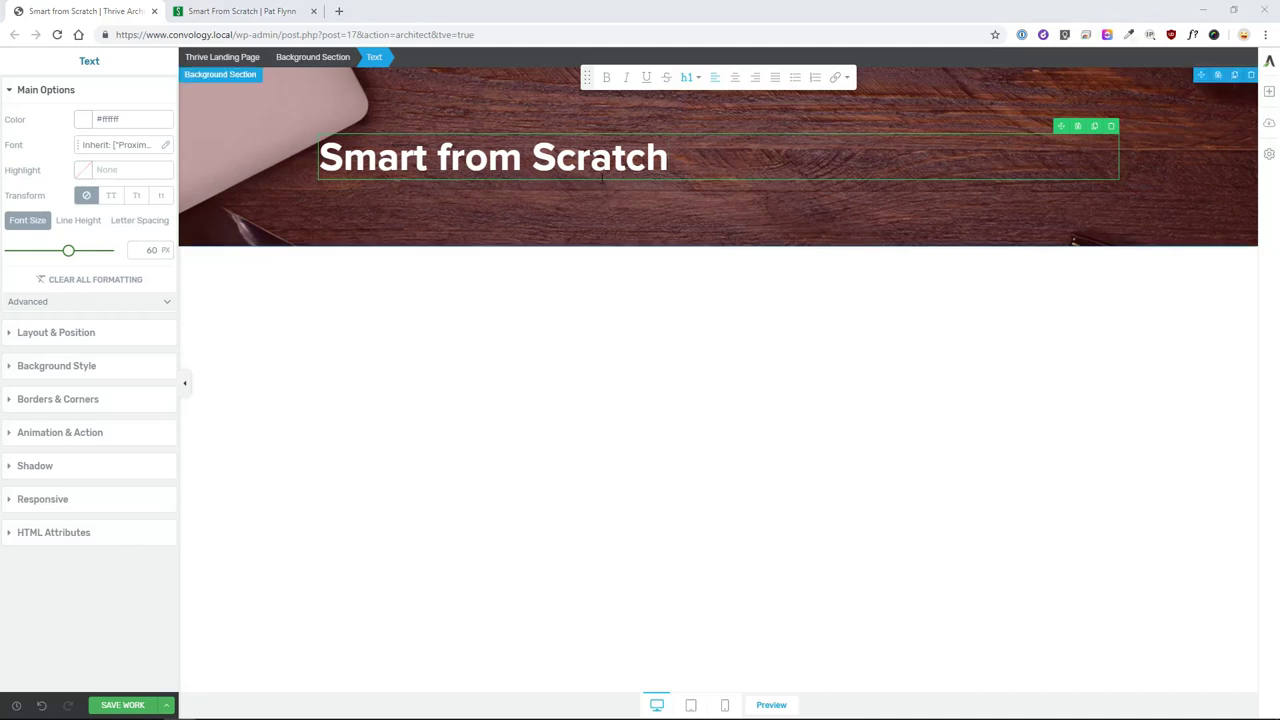
pyautogui.press('Return')
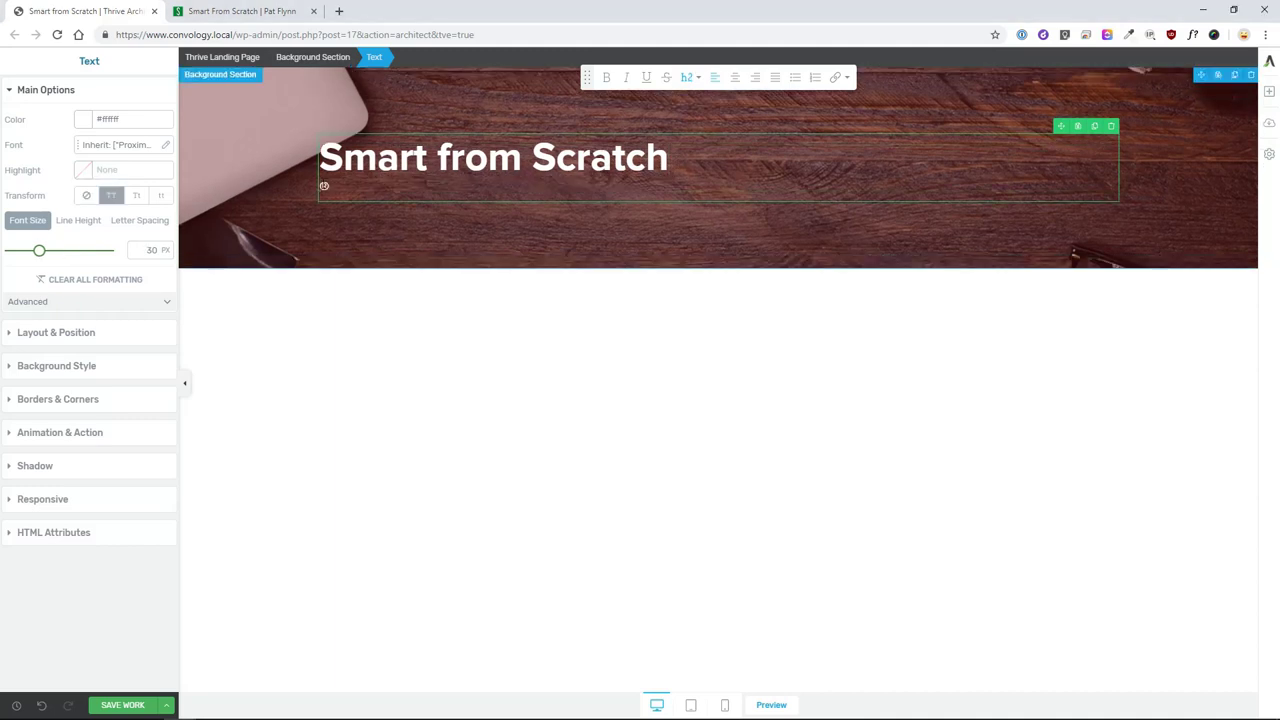
pyautogui.press('BackSpace')
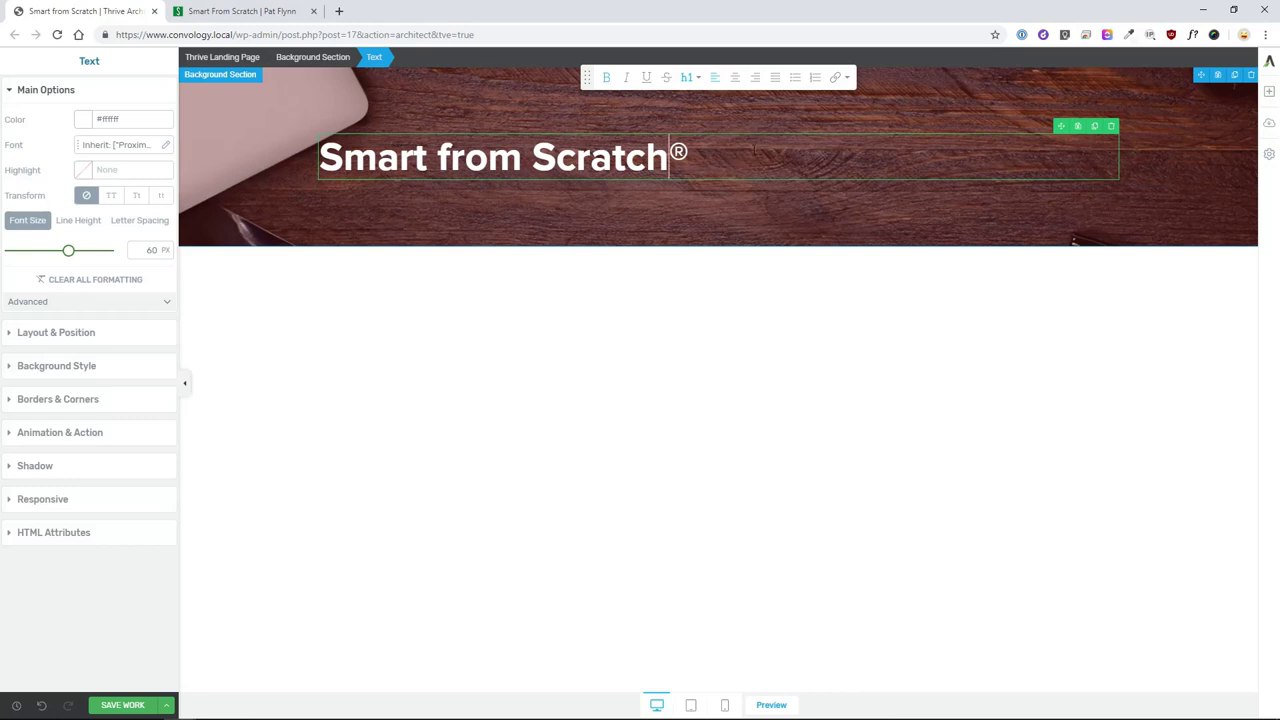
# - Center the heading and add a new text block beneath it
pyautogui.click(735, 77)
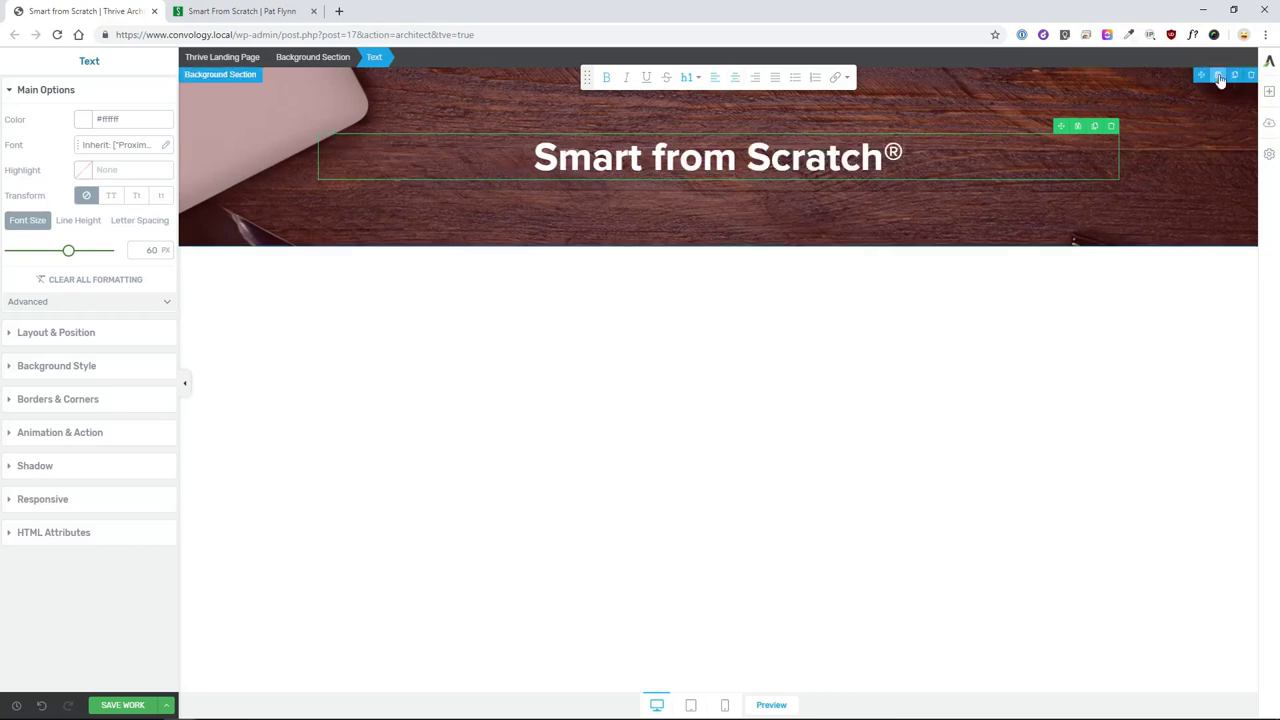
pyautogui.click(1268, 91)
pyautogui.moveTo(1166, 202); pyautogui.dragTo(597, 203)
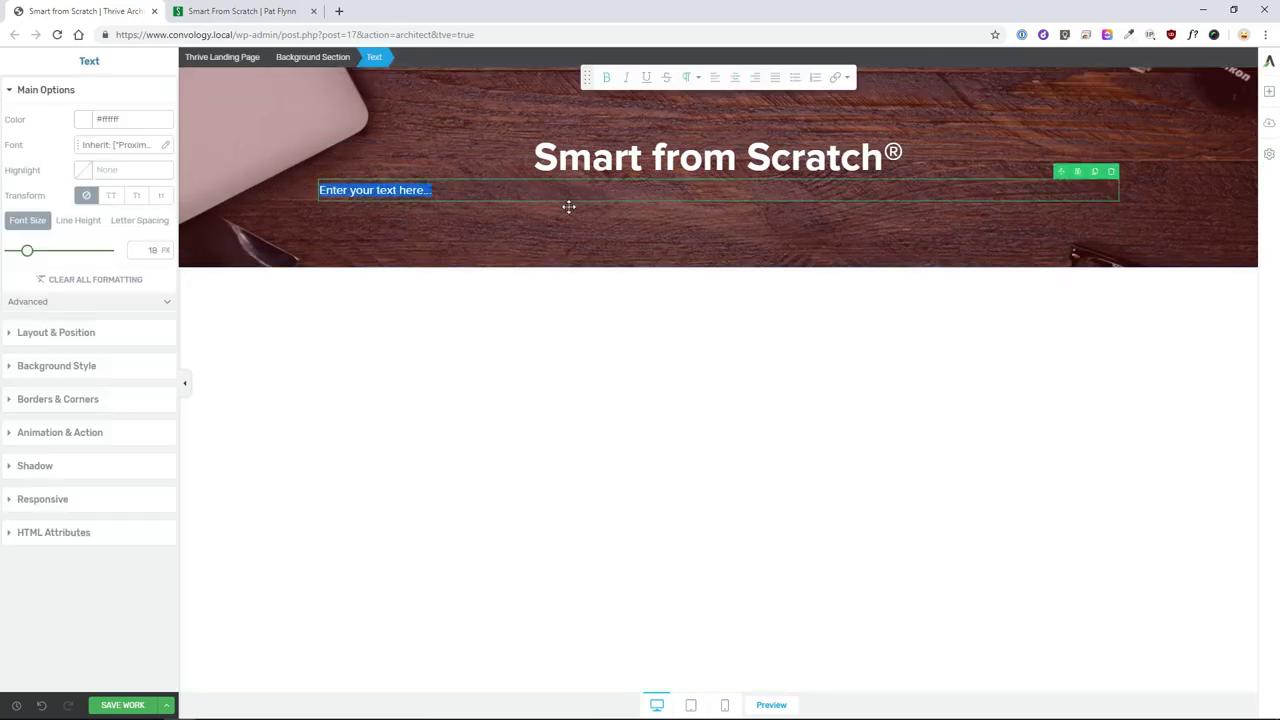
# - Set the new text's font to Pathway Gothic One from Google Fonts
pyautogui.click(120, 145)
pyautogui.click(88, 190)
pyautogui.click(45, 205)
pyautogui.click(80, 237)
pyautogui.write('pathway')
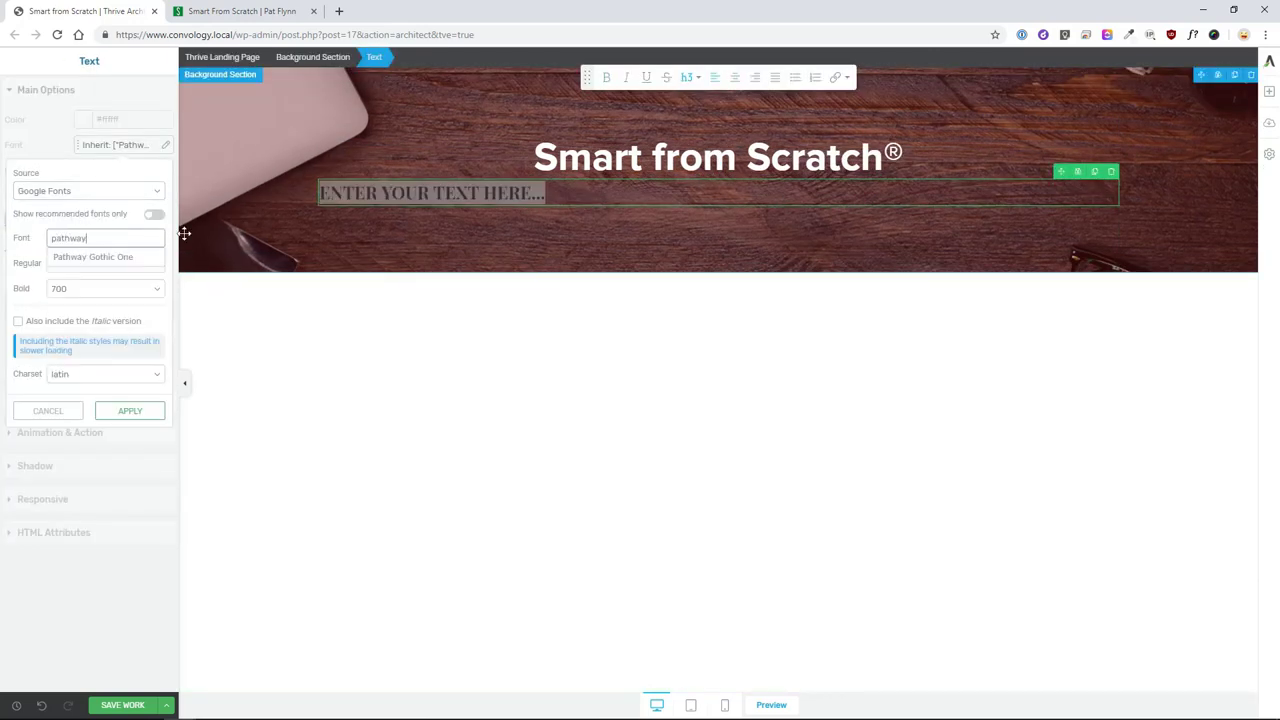
pyautogui.click(95, 257)
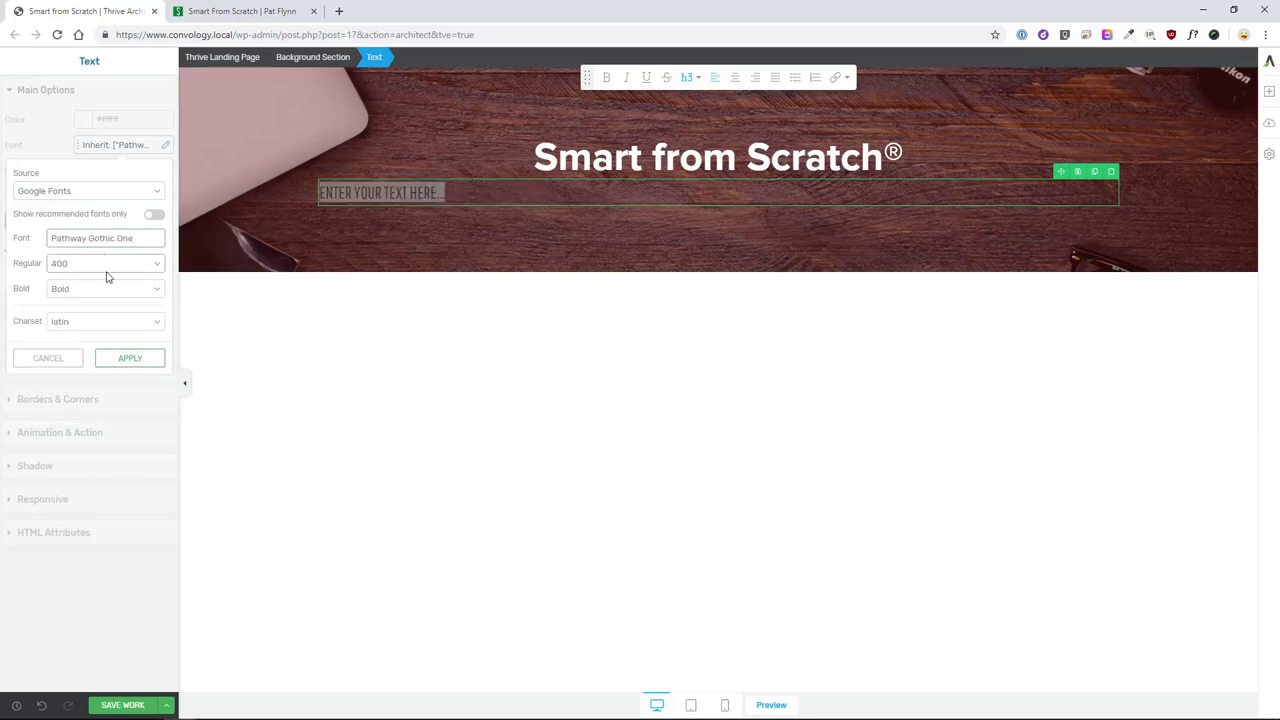
pyautogui.click(119, 356)
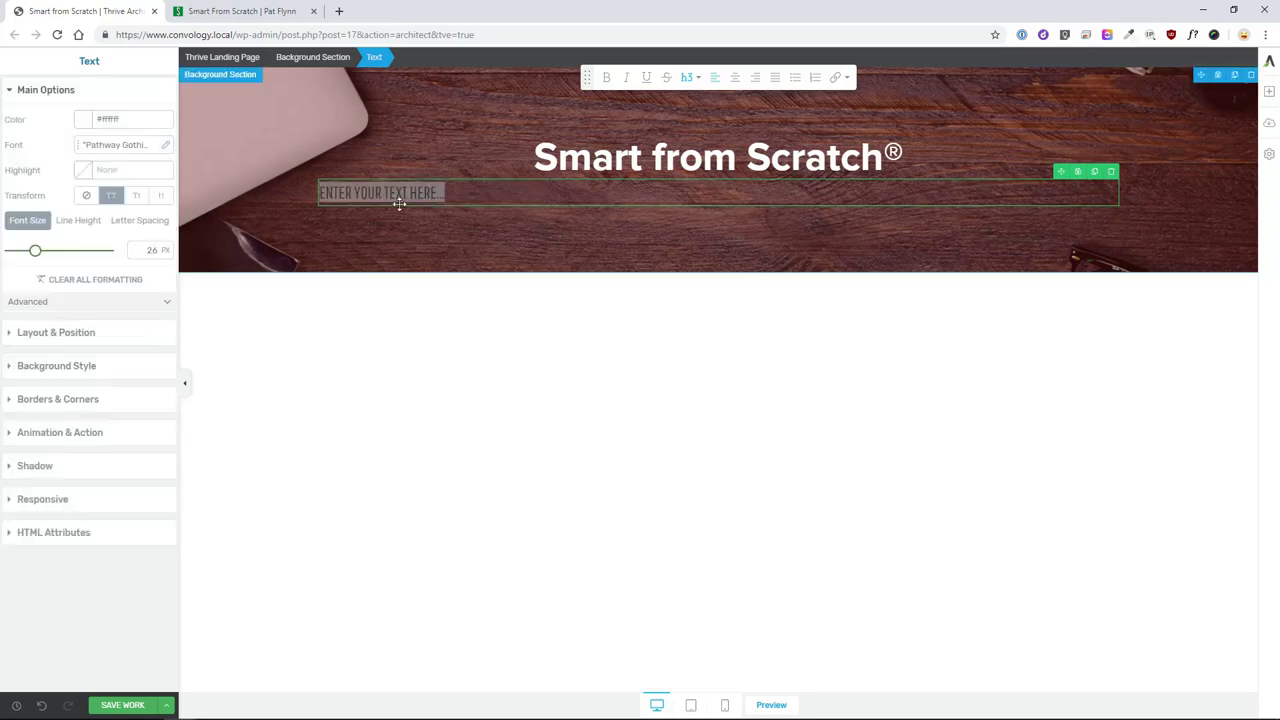
# - Center the text line and set its font size to 32
pyautogui.click(735, 78)
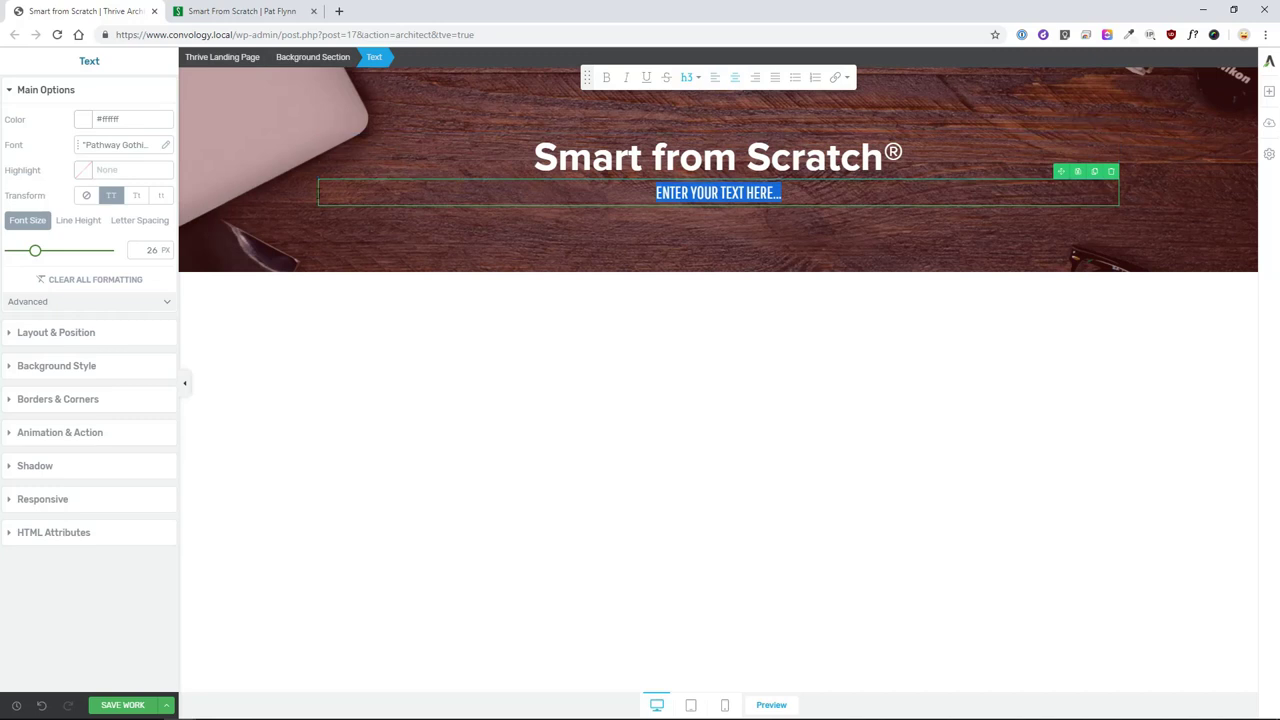
pyautogui.click(690, 78)
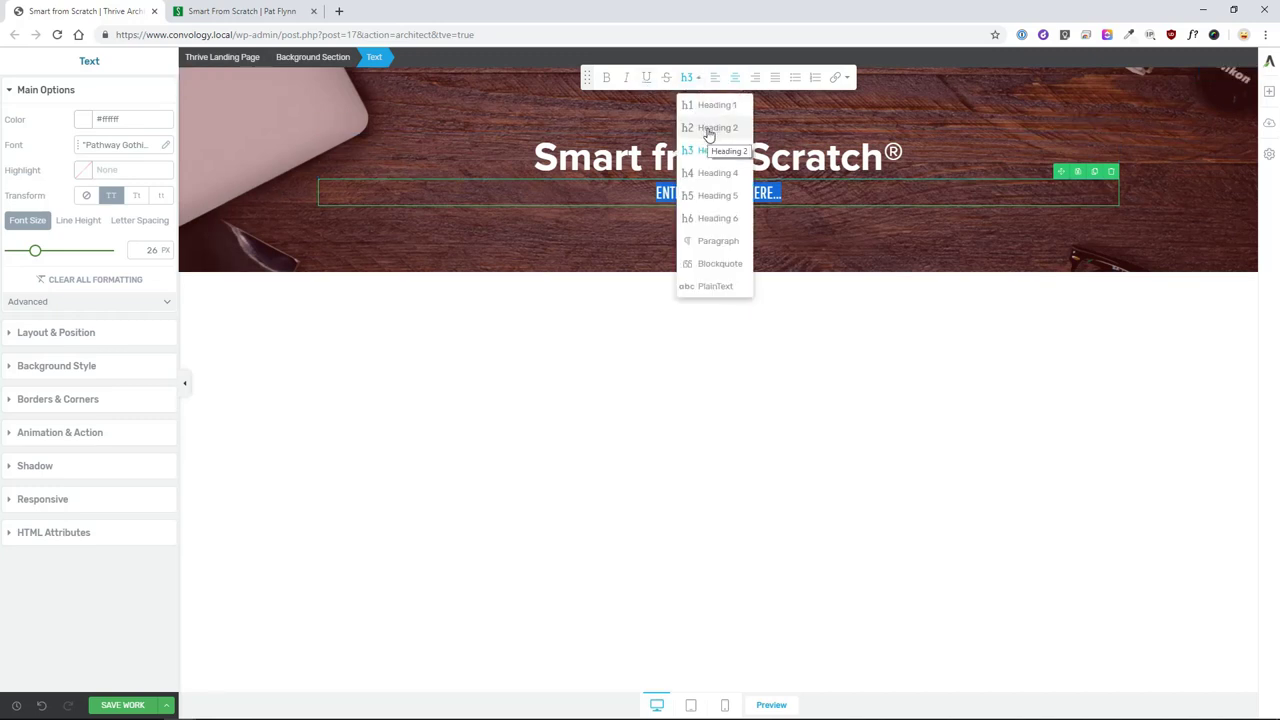
pyautogui.click(51, 260)
pyautogui.doubleClick(148, 251)
pyautogui.write('32')
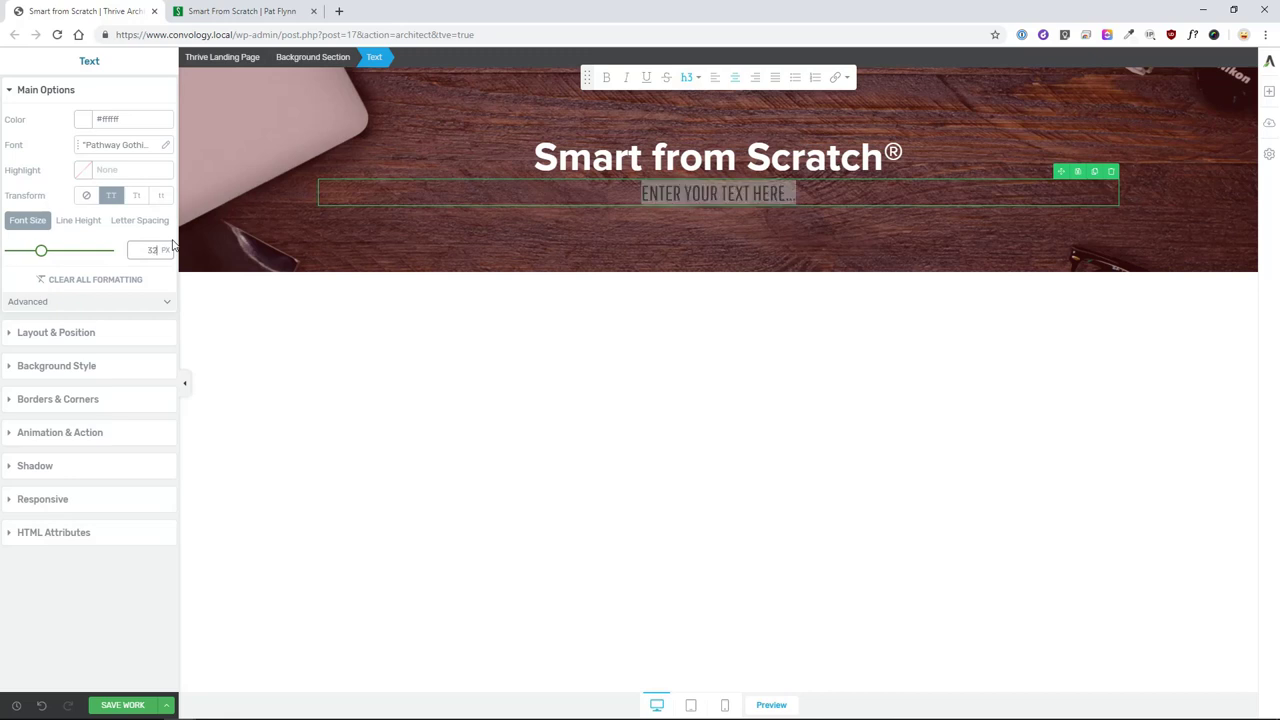
pyautogui.write('Hd')
pyautogui.click(674, 200)
# - Type the subtitle 'HOW TO FIND A WINNING BUSINESS IDEA & LAND YOUR FIRST CUSTOMER'
pyautogui.hotkey('ctrl', 'a')
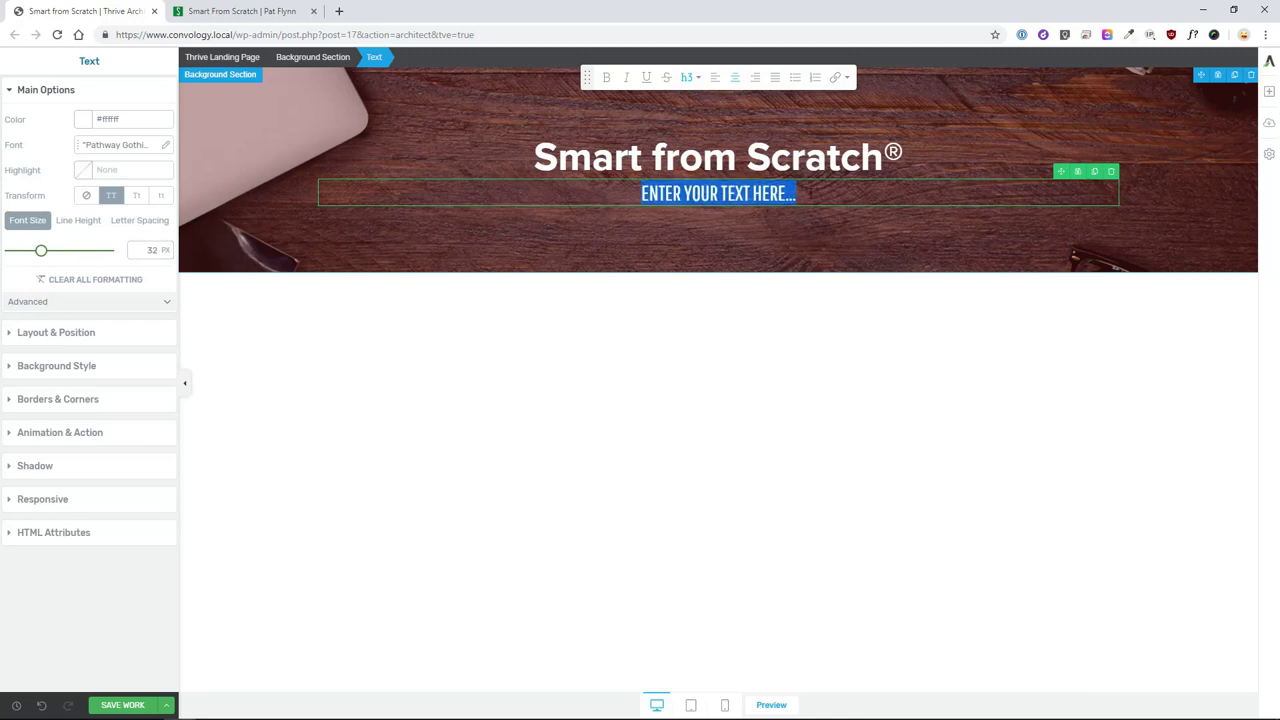
pyautogui.write('HOW TO FIND A W')
pyautogui.press('BackSpace')
pyautogui.write('WINNING BUSINESS IDEA AN')
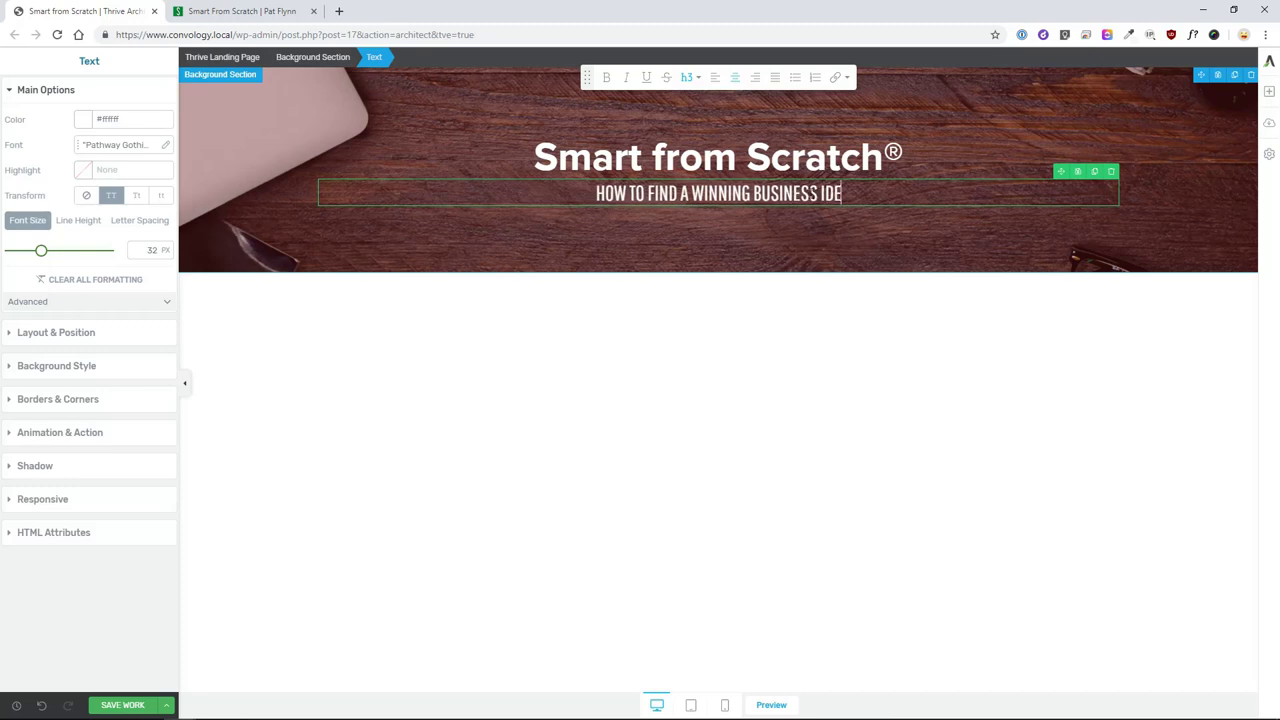
pyautogui.press('BackSpace')
pyautogui.press('BackSpace')
pyautogui.write('& L')
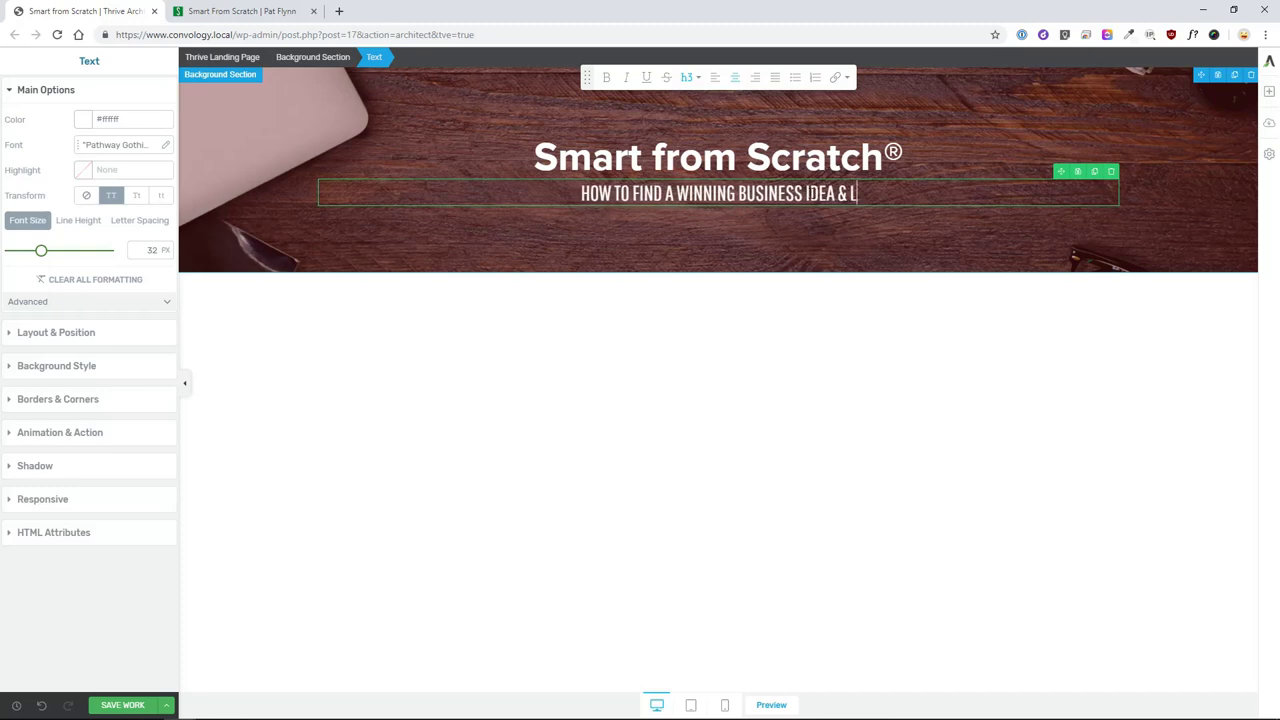
pyautogui.write('AND YOUR FIRST CUSTOMER')
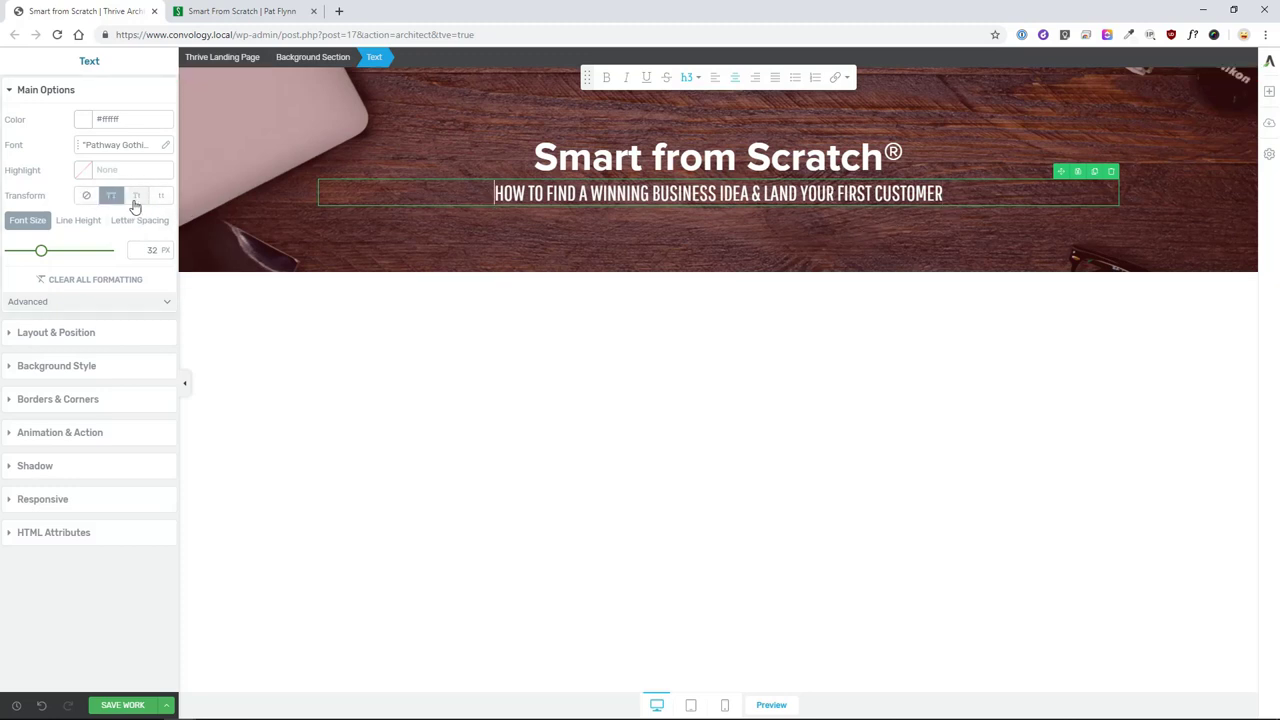
# - Make the subtitle Title Case with 1 px letter spacing
pyautogui.click(137, 197)
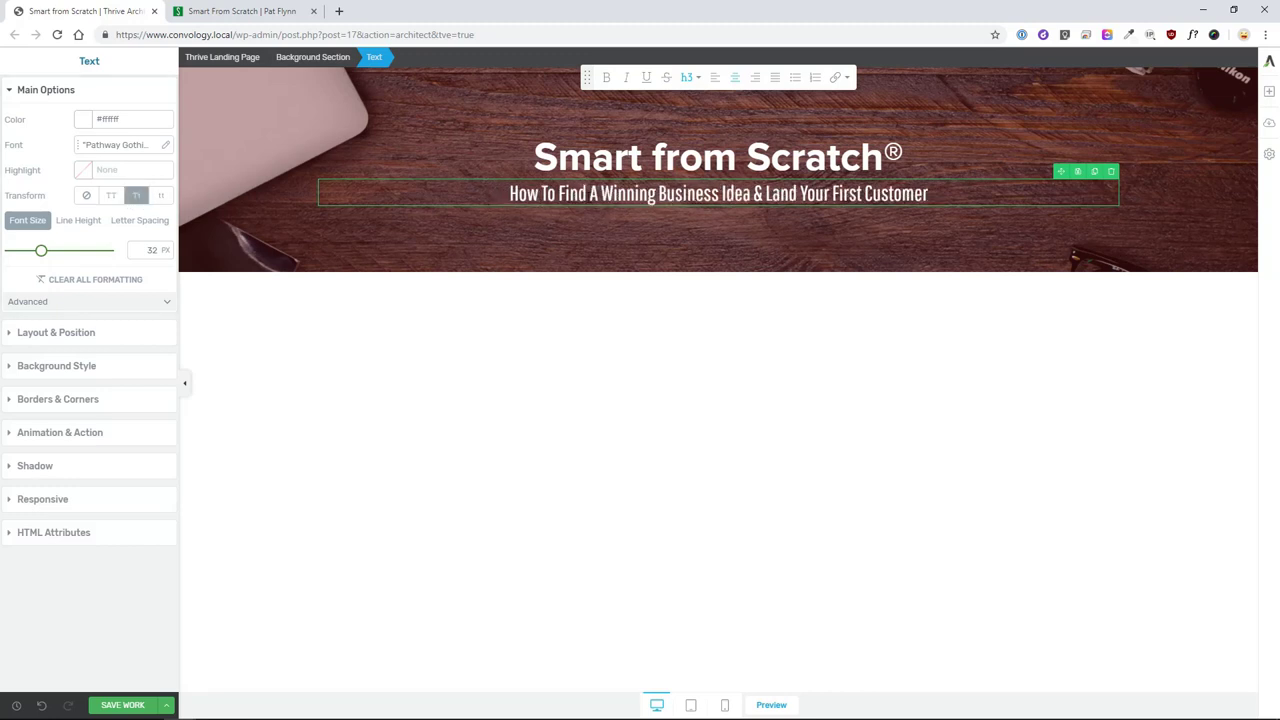
pyautogui.click(138, 222)
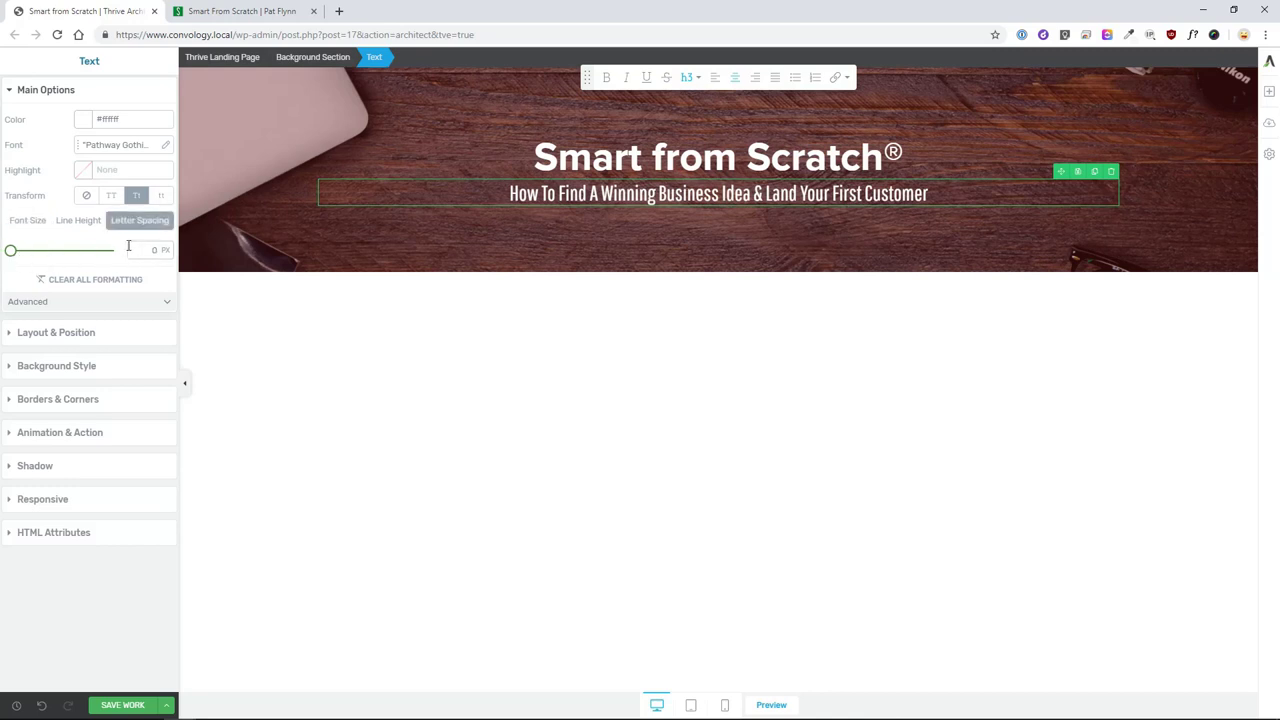
pyautogui.write('1')
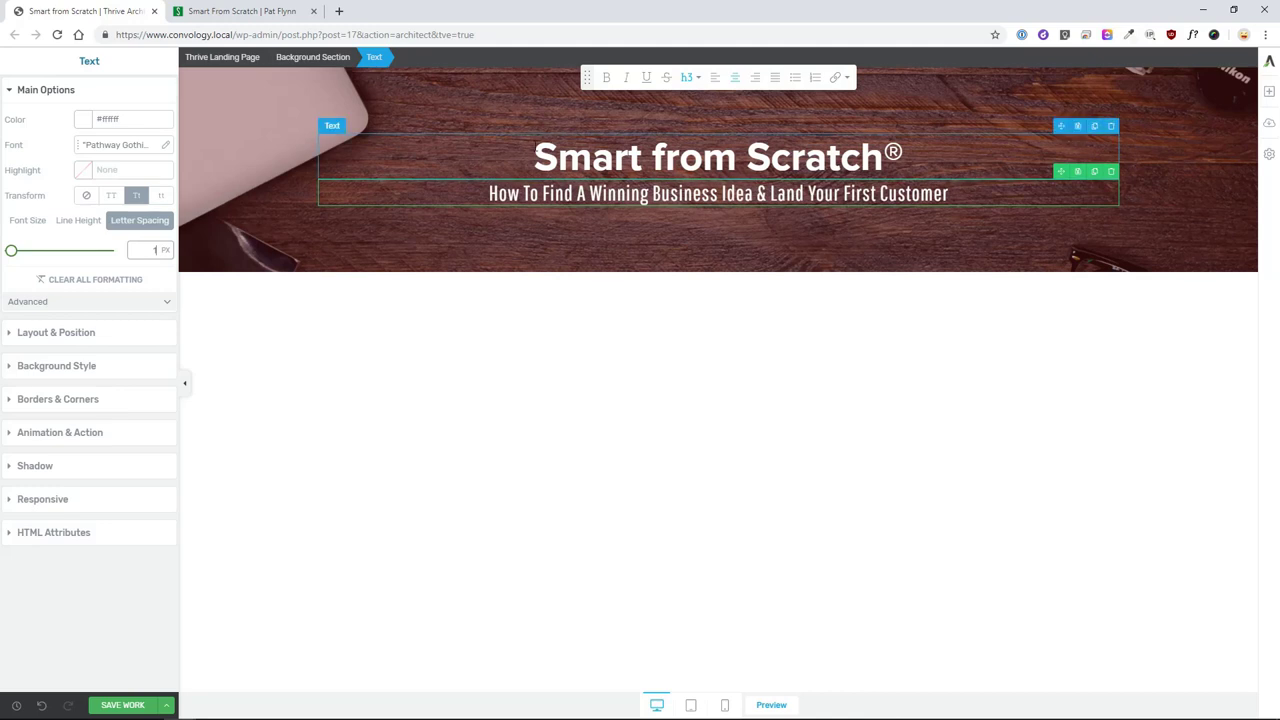
# - Increase the title's bottom margin to about 21 px
pyautogui.click(463, 162)
pyautogui.click(54, 334)
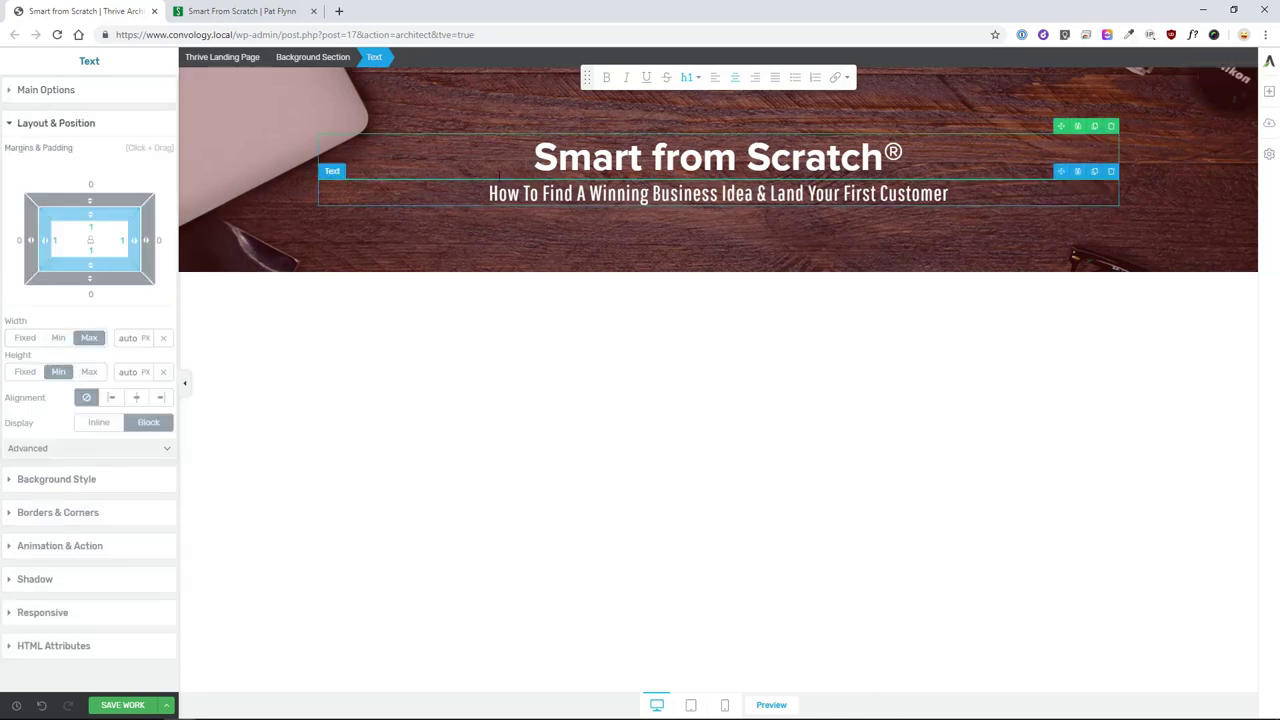
pyautogui.moveTo(87, 280); pyautogui.dragTo(103, 314)
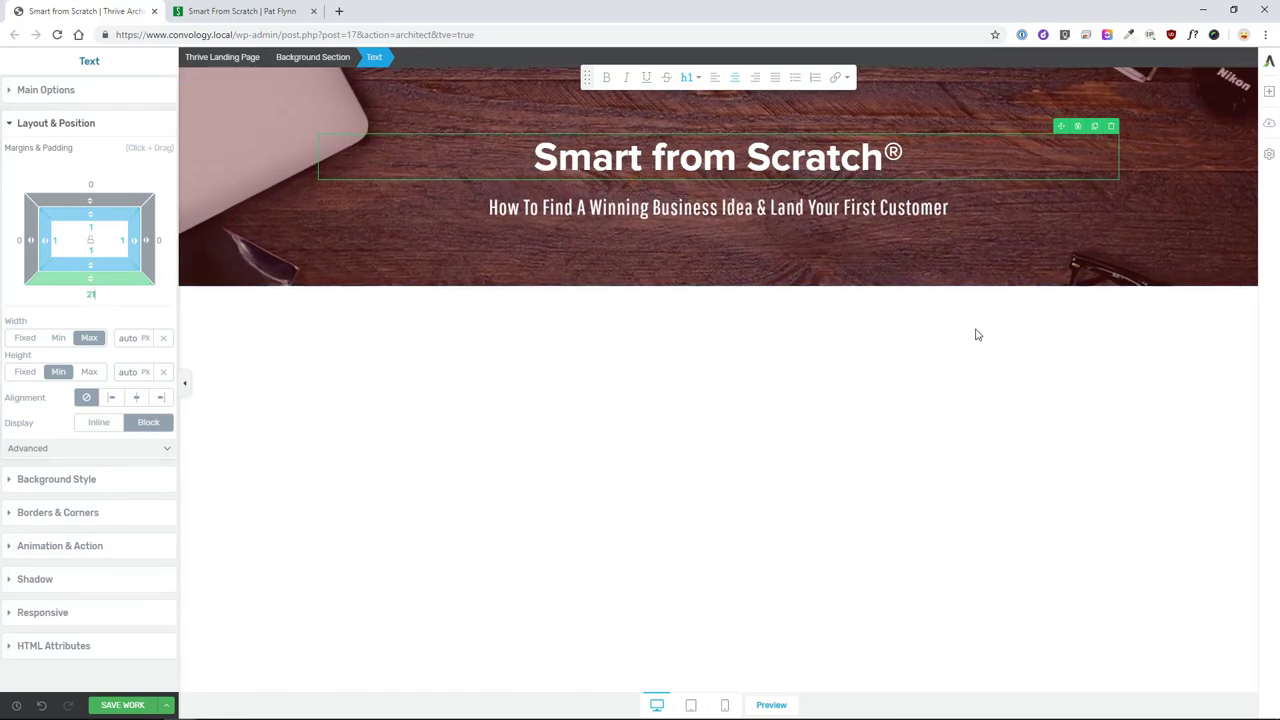
pyautogui.click(964, 334)
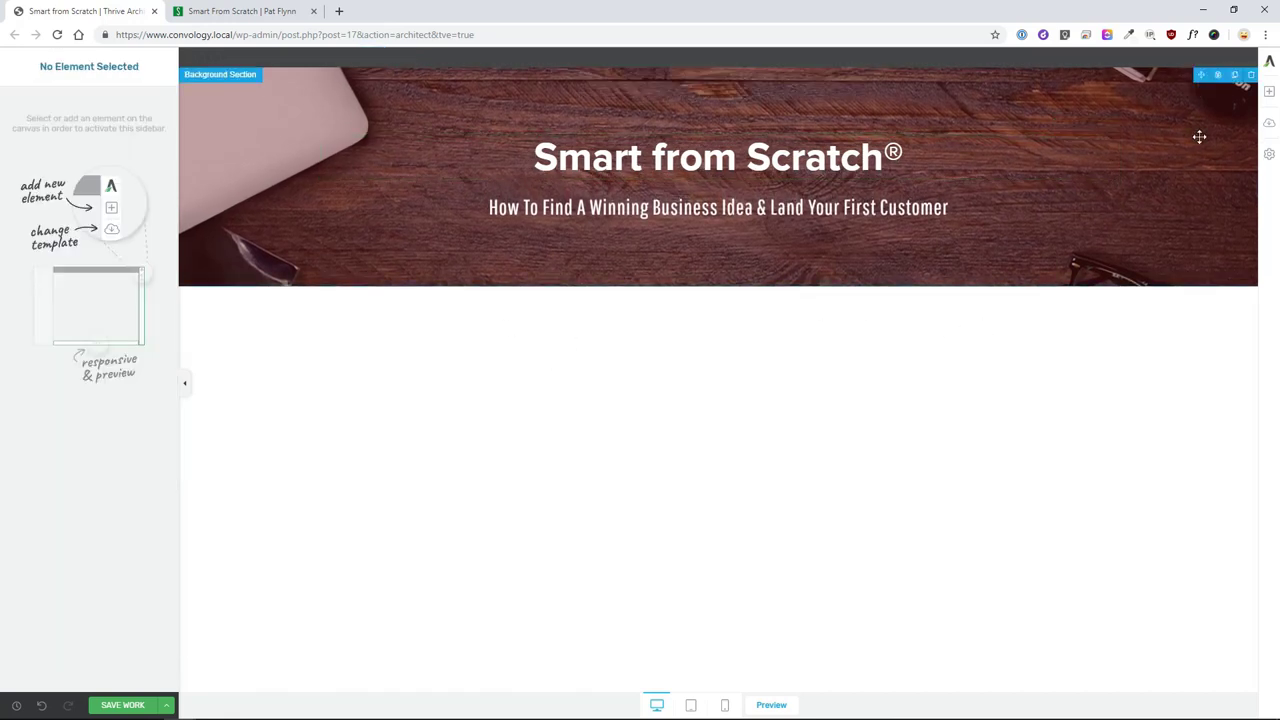
# - Add a trial video block under the subtitle with Wistia as its source
pyautogui.click(1269, 94)
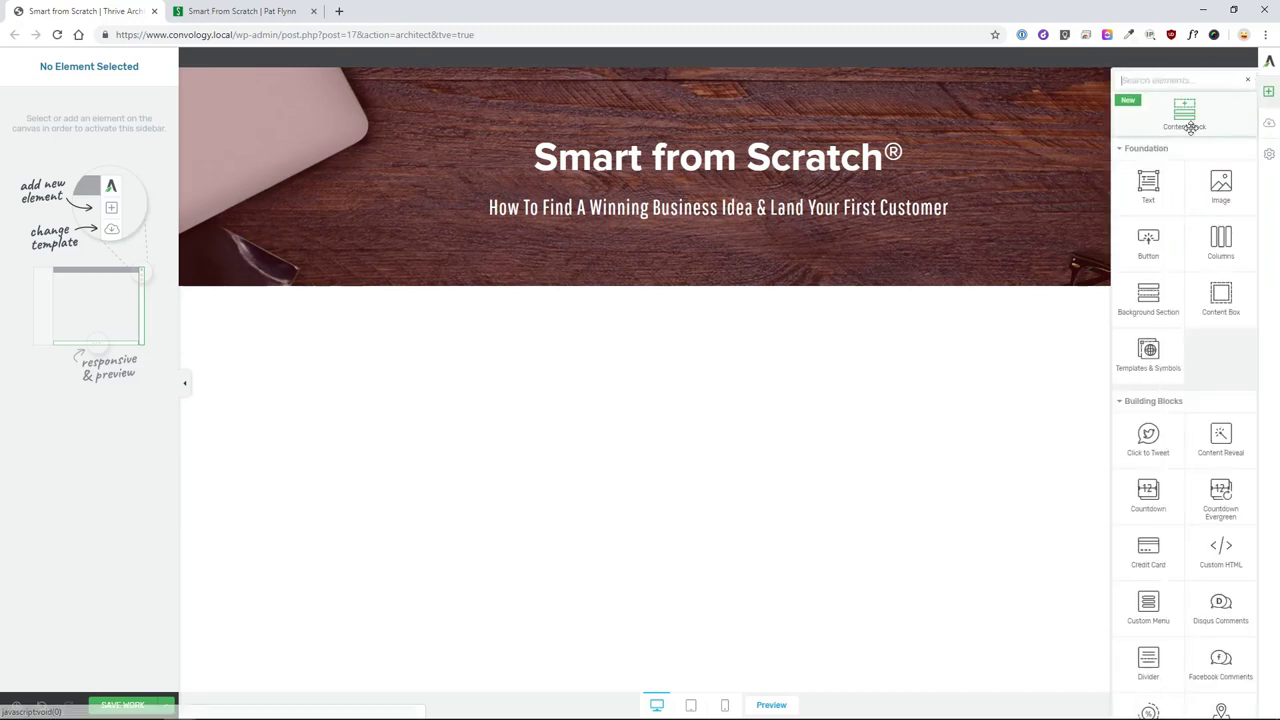
pyautogui.click(1155, 83)
pyautogui.write('video')
pyautogui.moveTo(1148, 166); pyautogui.dragTo(748, 210)
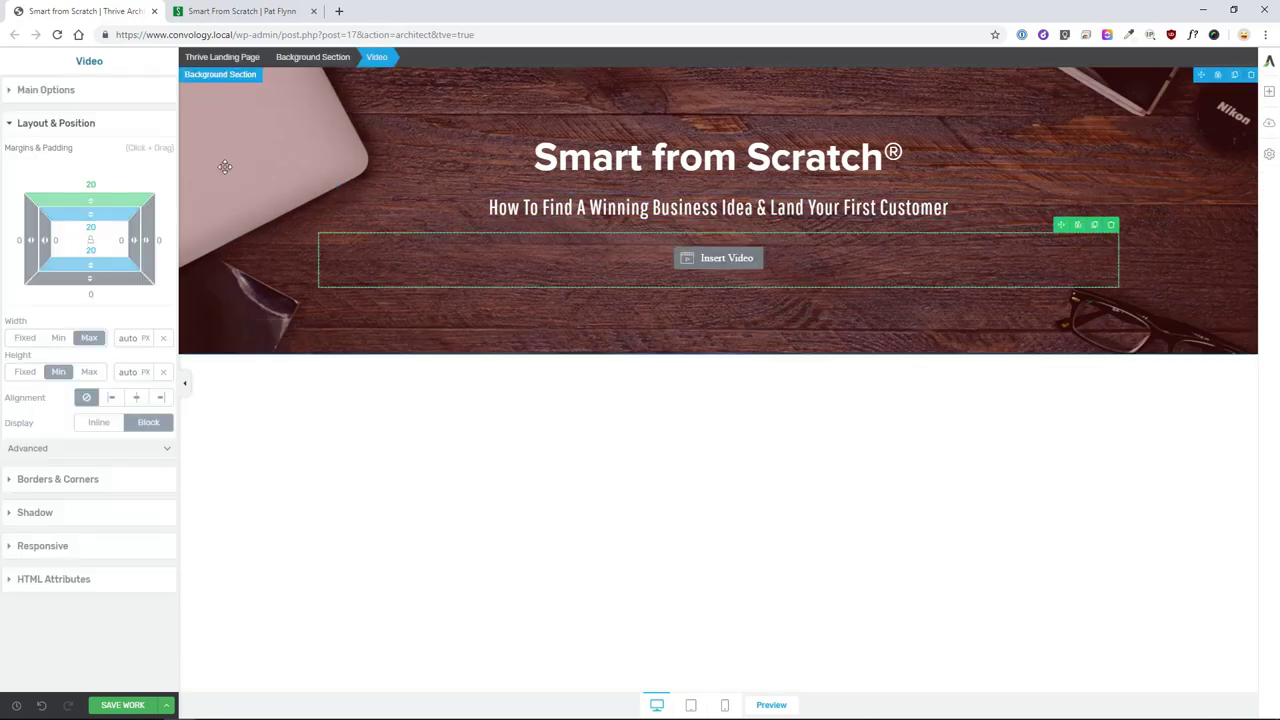
pyautogui.click(62, 92)
pyautogui.click(121, 120)
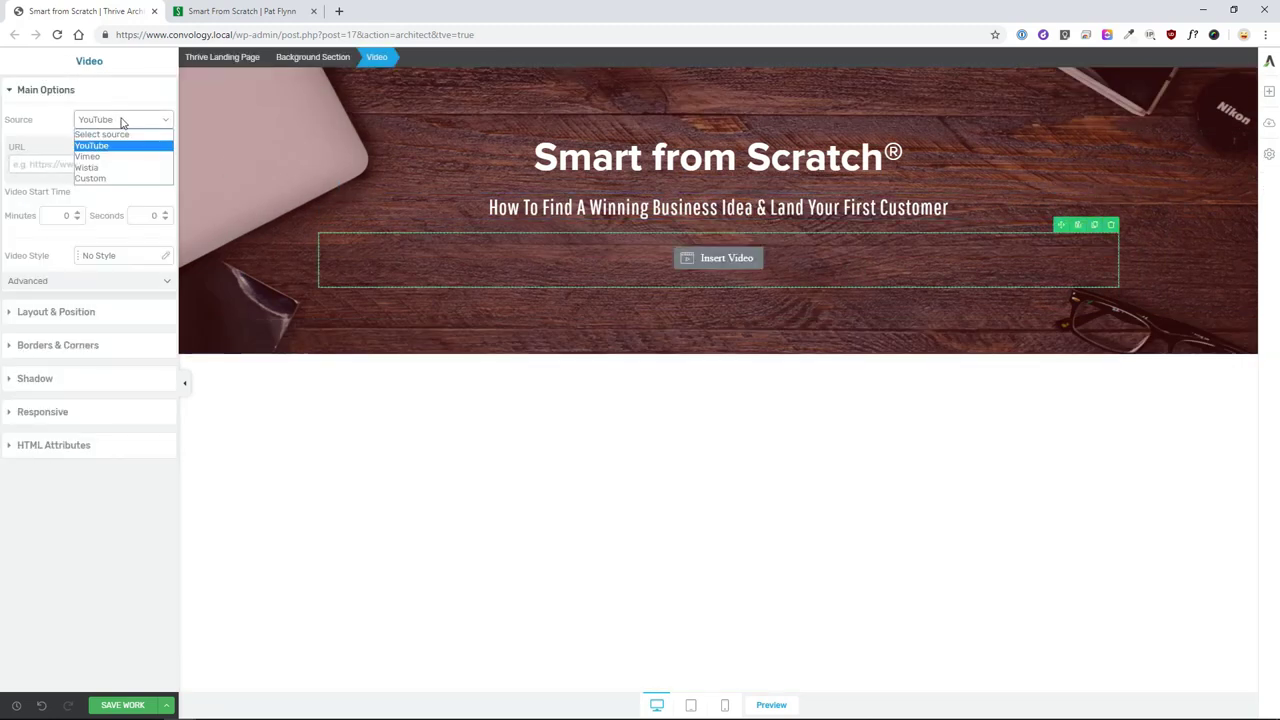
pyautogui.click(105, 170)
pyautogui.click(46, 161)
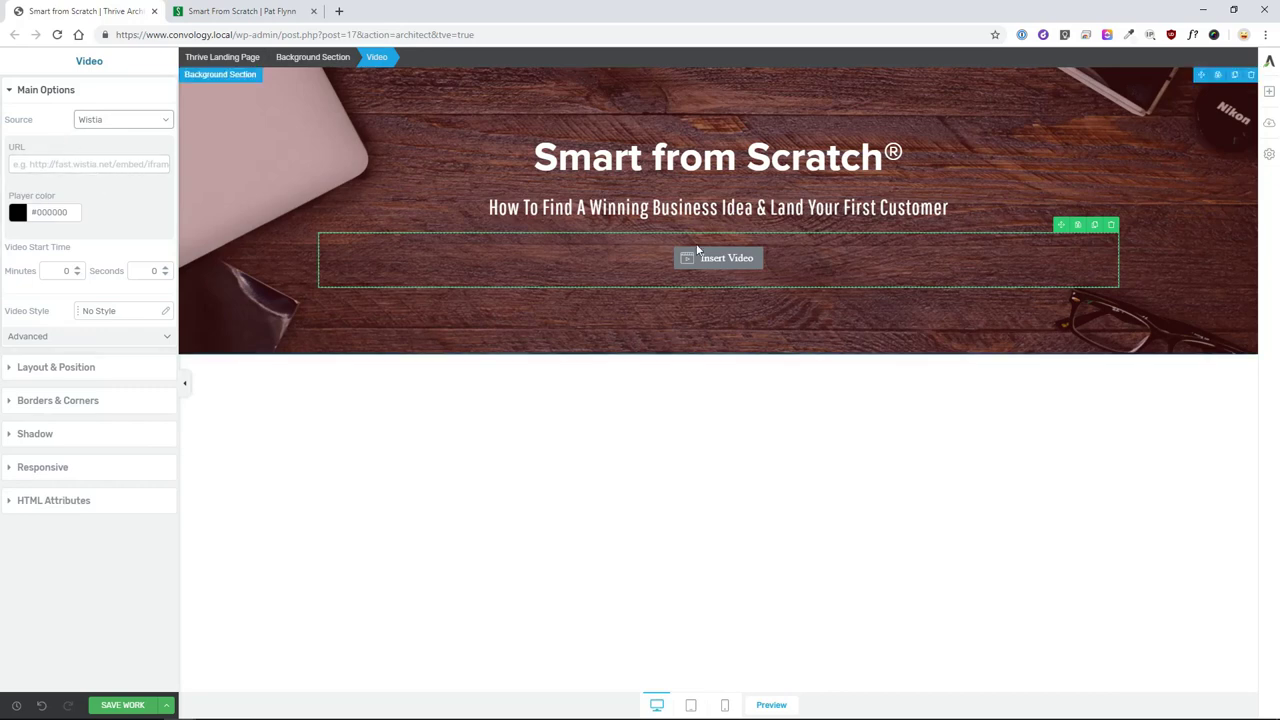
# - Delete the video block and put an image element under the subtitle instead
pyautogui.click(1111, 225)
pyautogui.click(1268, 91)
pyautogui.moveTo(1221, 185); pyautogui.dragTo(724, 224)
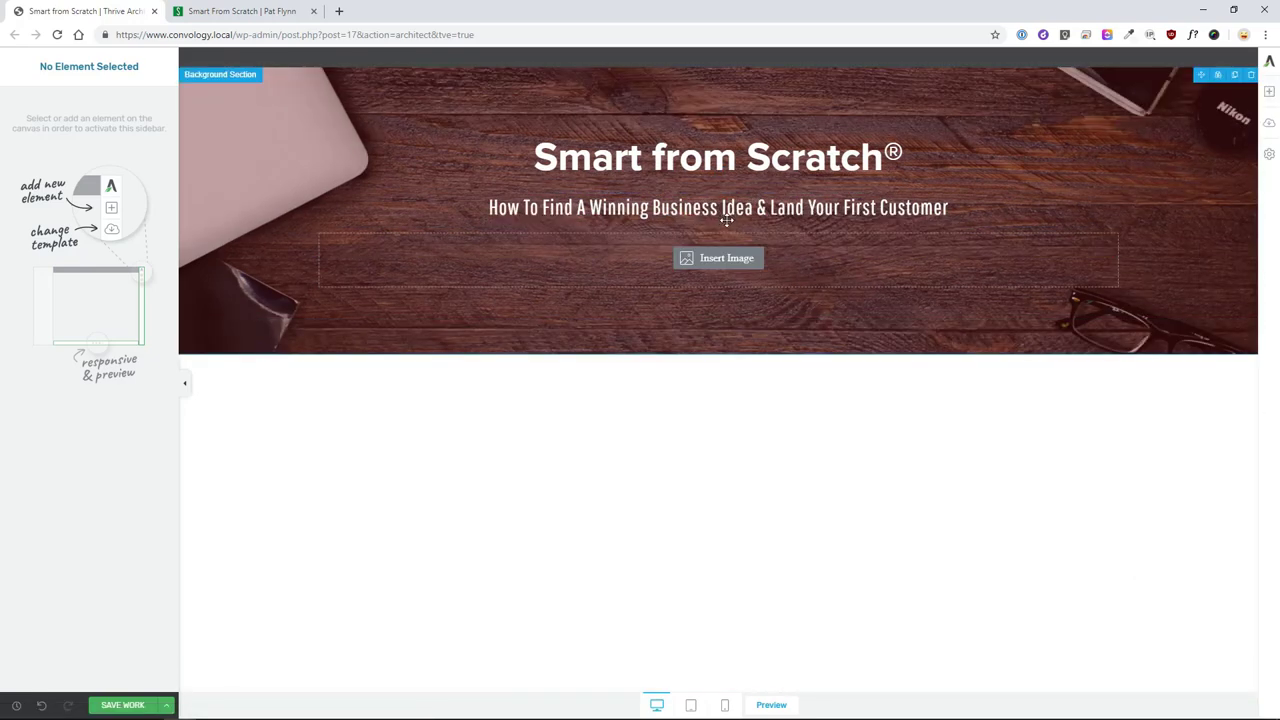
# - Insert the course logo from the media library and center it
pyautogui.click(330, 215)
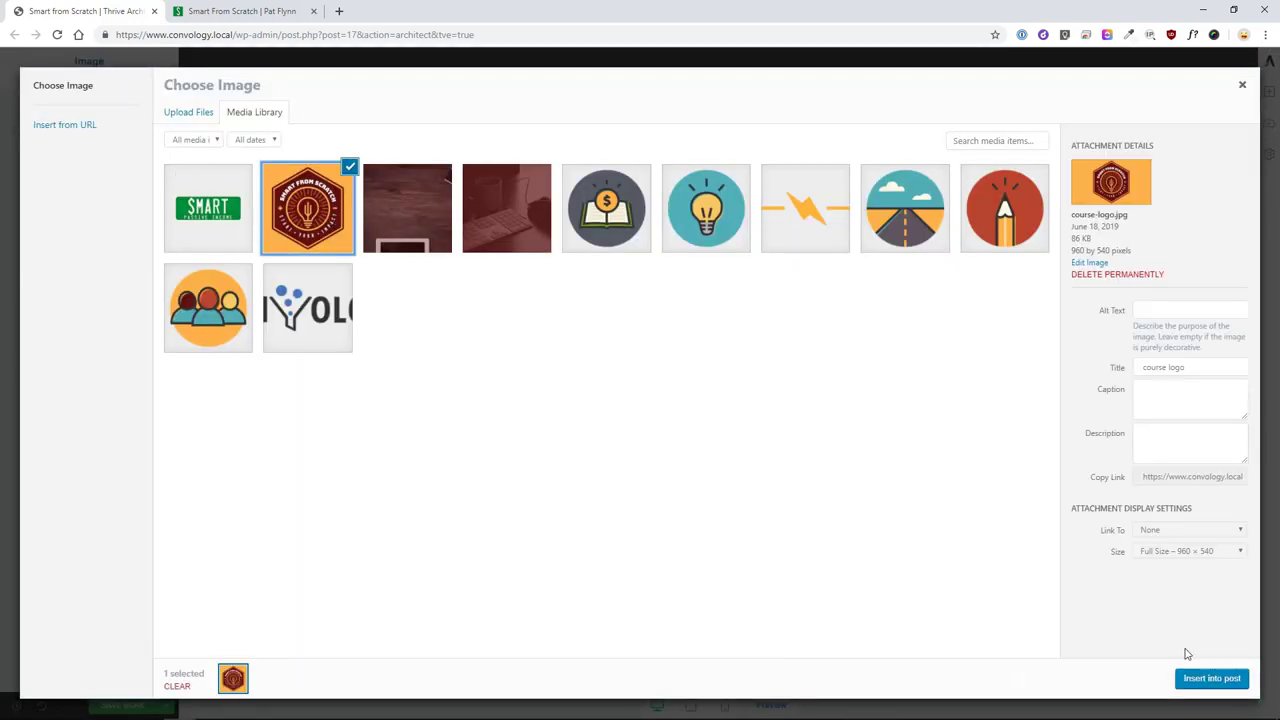
pyautogui.click(1207, 680)
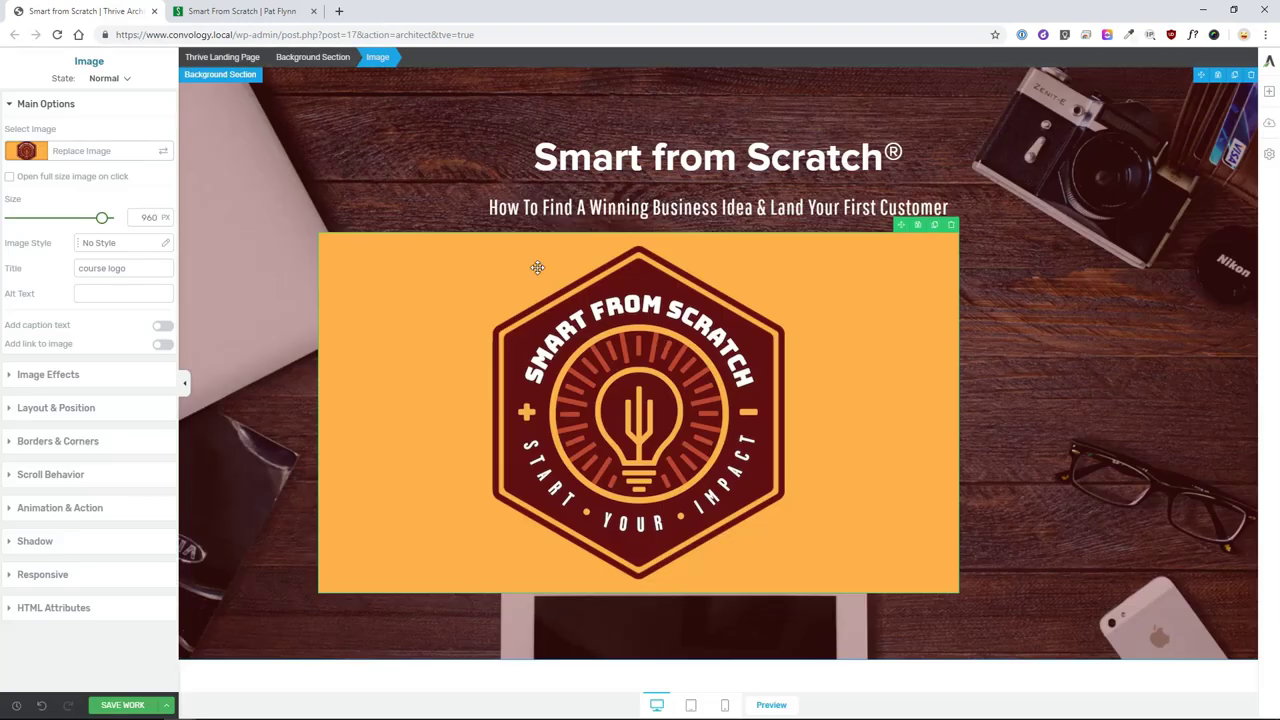
pyautogui.click(60, 412)
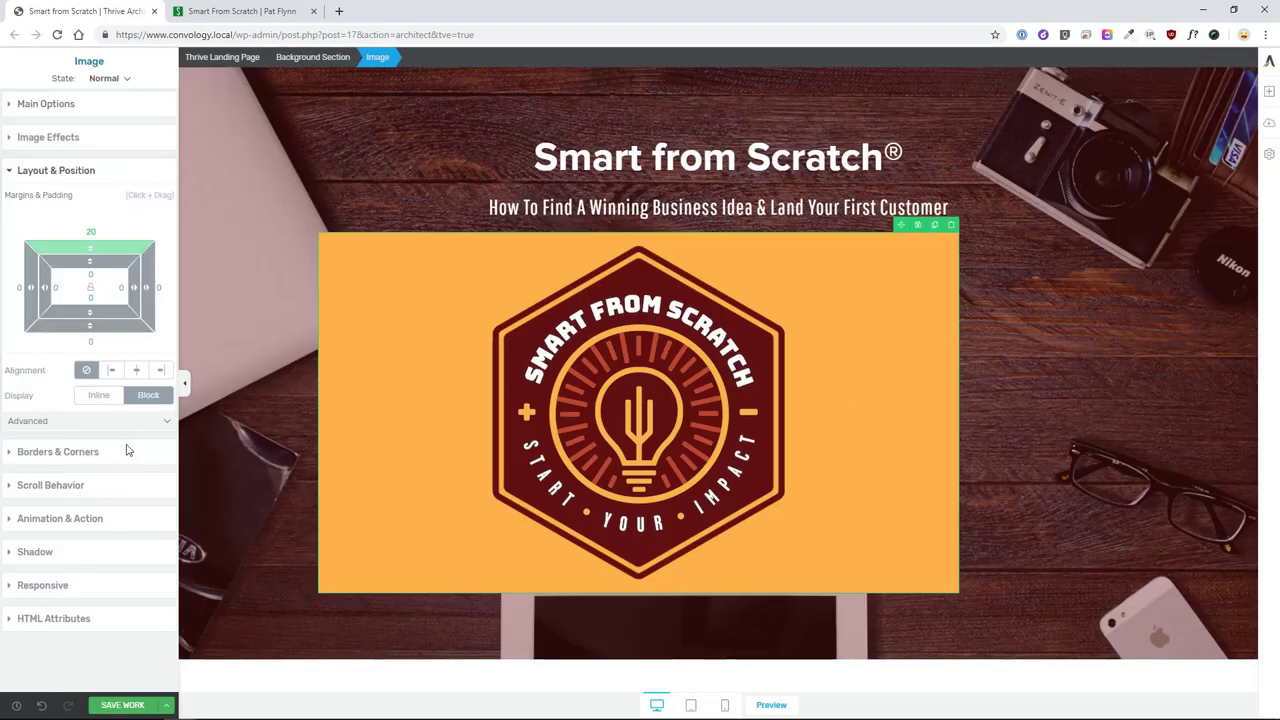
pyautogui.click(138, 372)
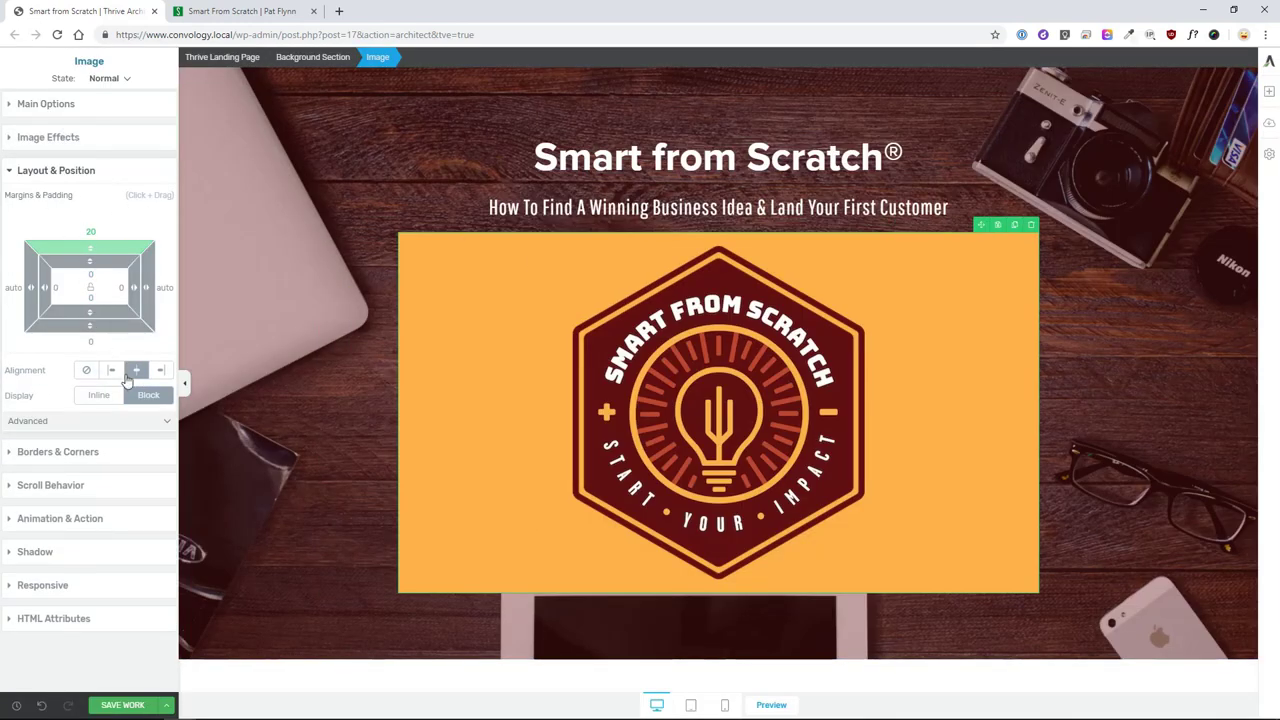
# - Shrink the logo to about 816 px wide with a 60 px top margin
pyautogui.click(60, 104)
pyautogui.moveTo(102, 218)
pyautogui.mouseDown()
pyautogui.moveTo(83, 218)
pyautogui.moveTo(93, 226)
pyautogui.mouseUp()
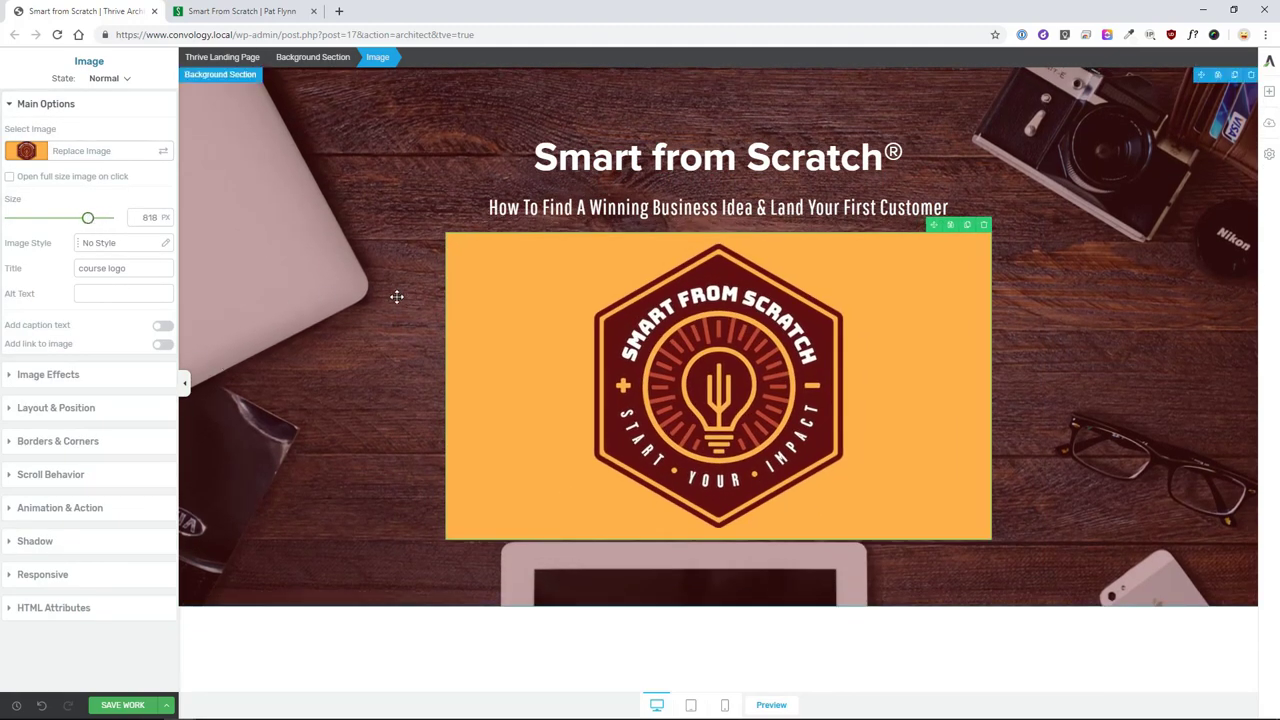
pyautogui.click(40, 408)
pyautogui.moveTo(92, 250); pyautogui.dragTo(119, 197)
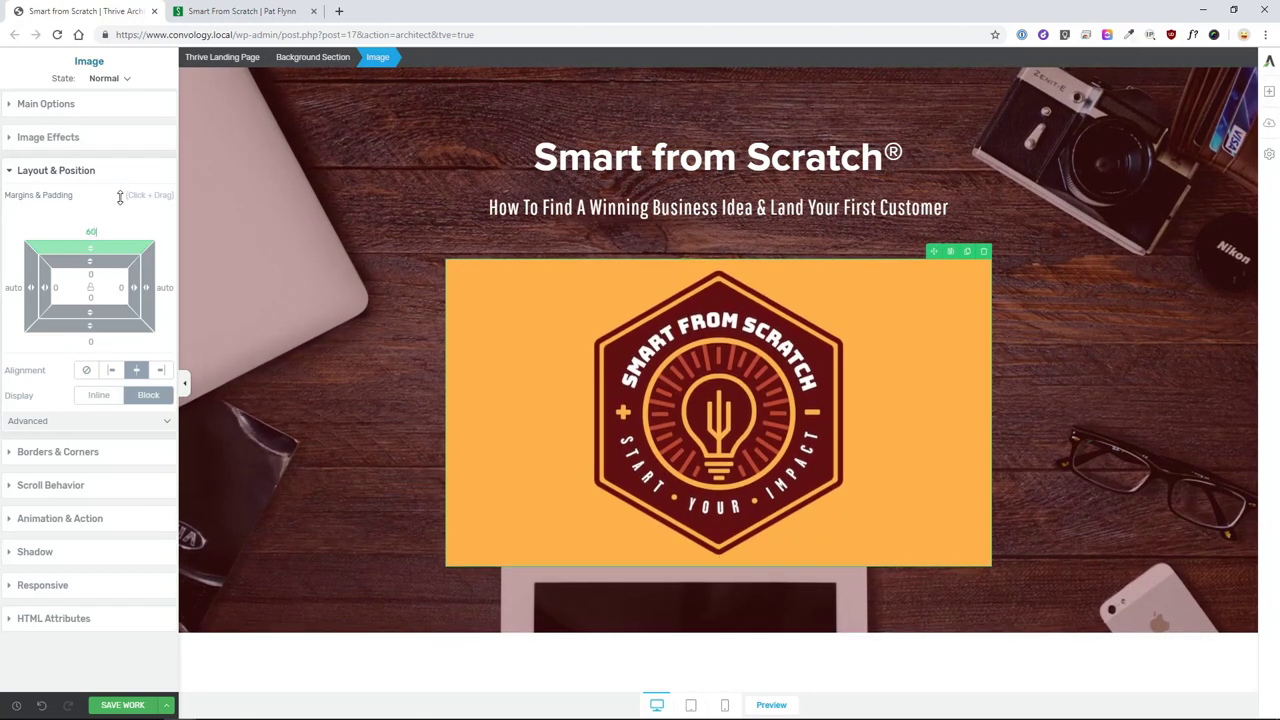
pyautogui.click(307, 374)
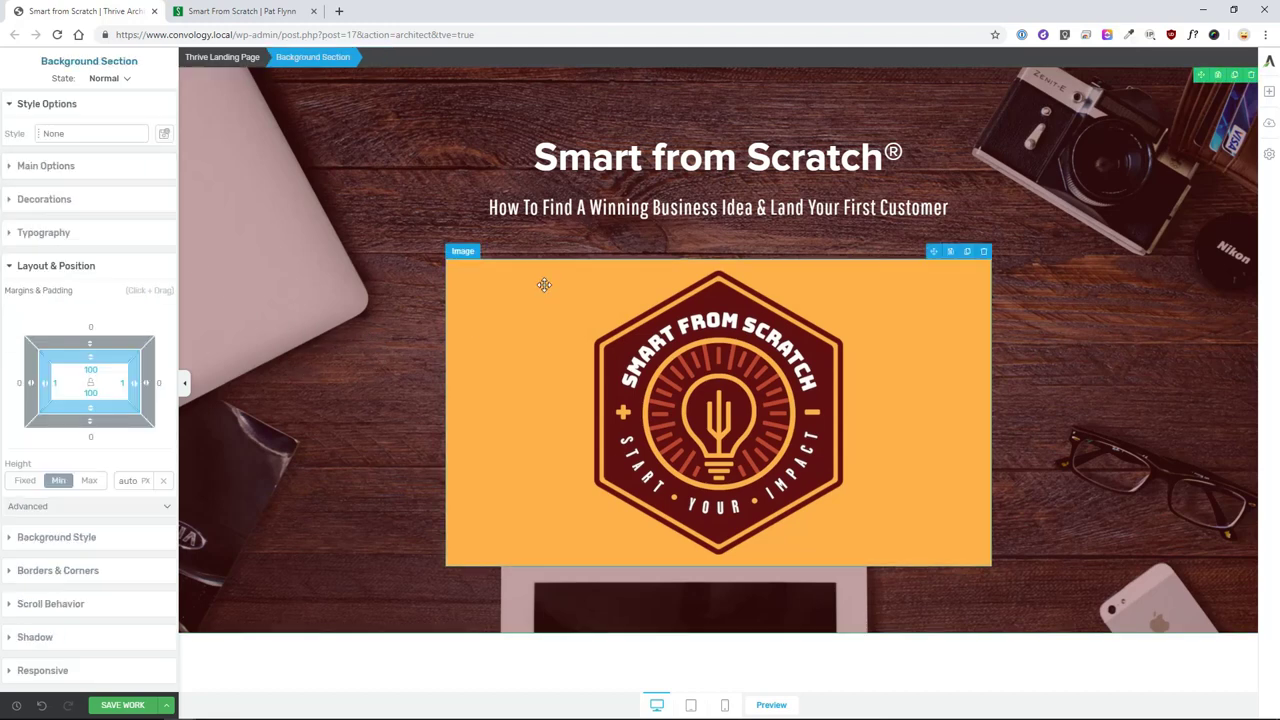
# - Raise the logo's top margin to 70 px
pyautogui.click(615, 315)
pyautogui.moveTo(92, 242); pyautogui.dragTo(108, 230)
pyautogui.click(297, 363)
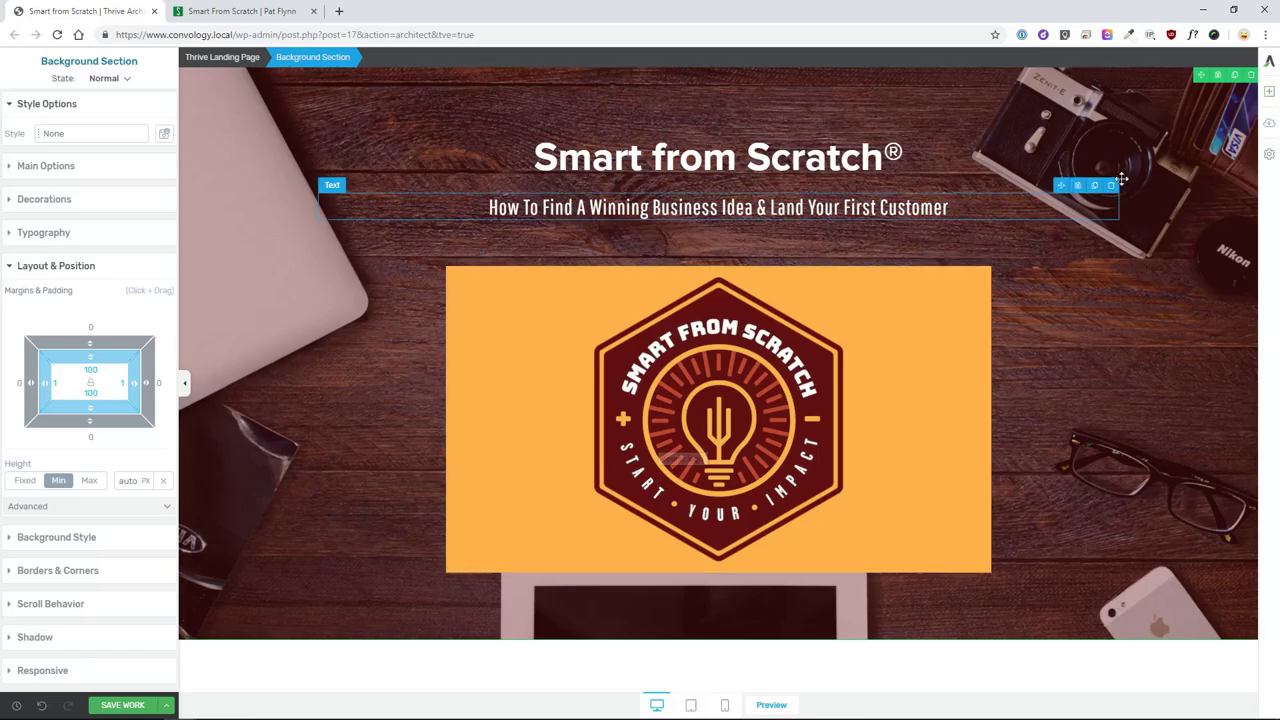
# - Check the waitlist box heading on the reference sales page, then return to the editor
pyautogui.click(272, 13)
pyautogui.scroll(-3, 522, 330)
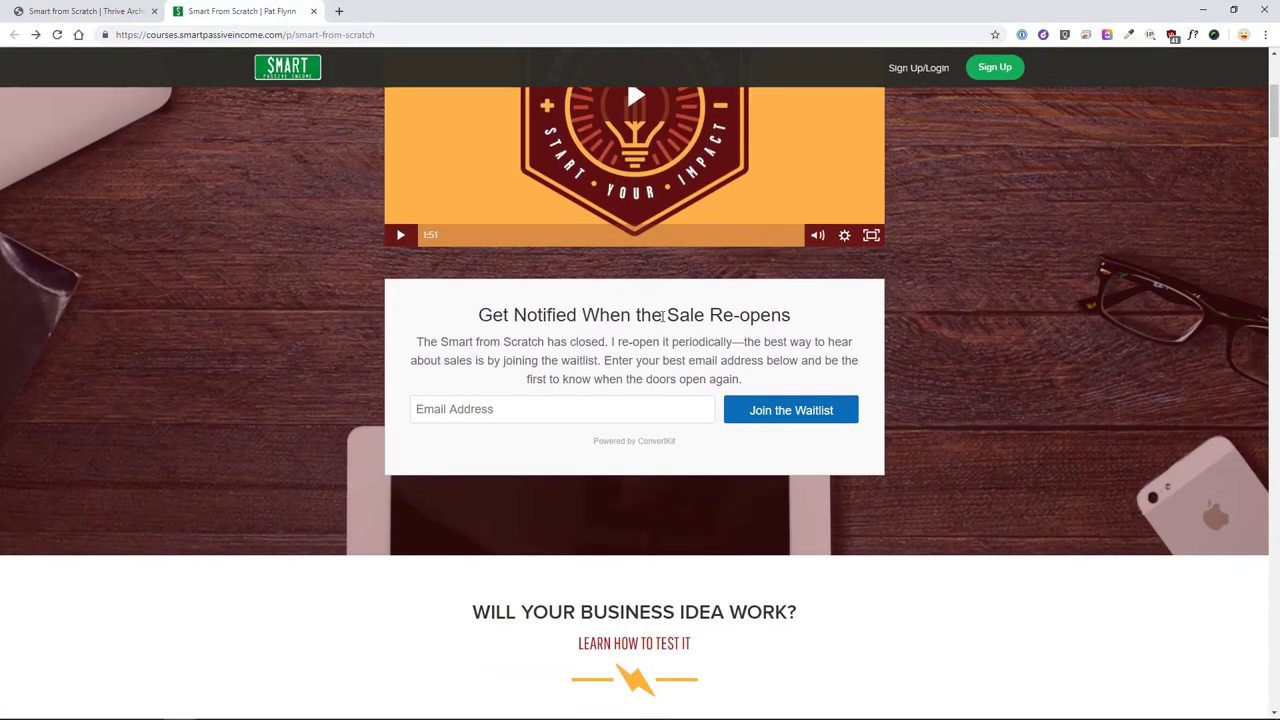
pyautogui.moveTo(483, 309); pyautogui.dragTo(795, 317)
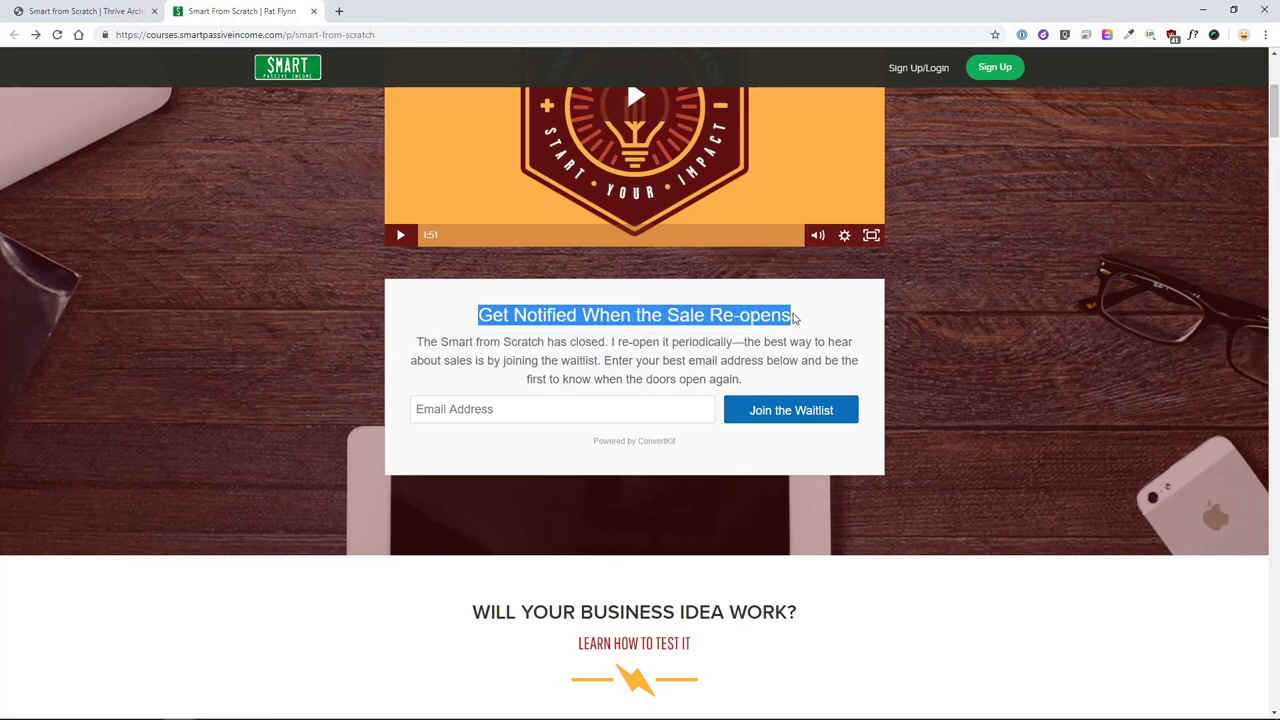
pyautogui.click(104, 16)
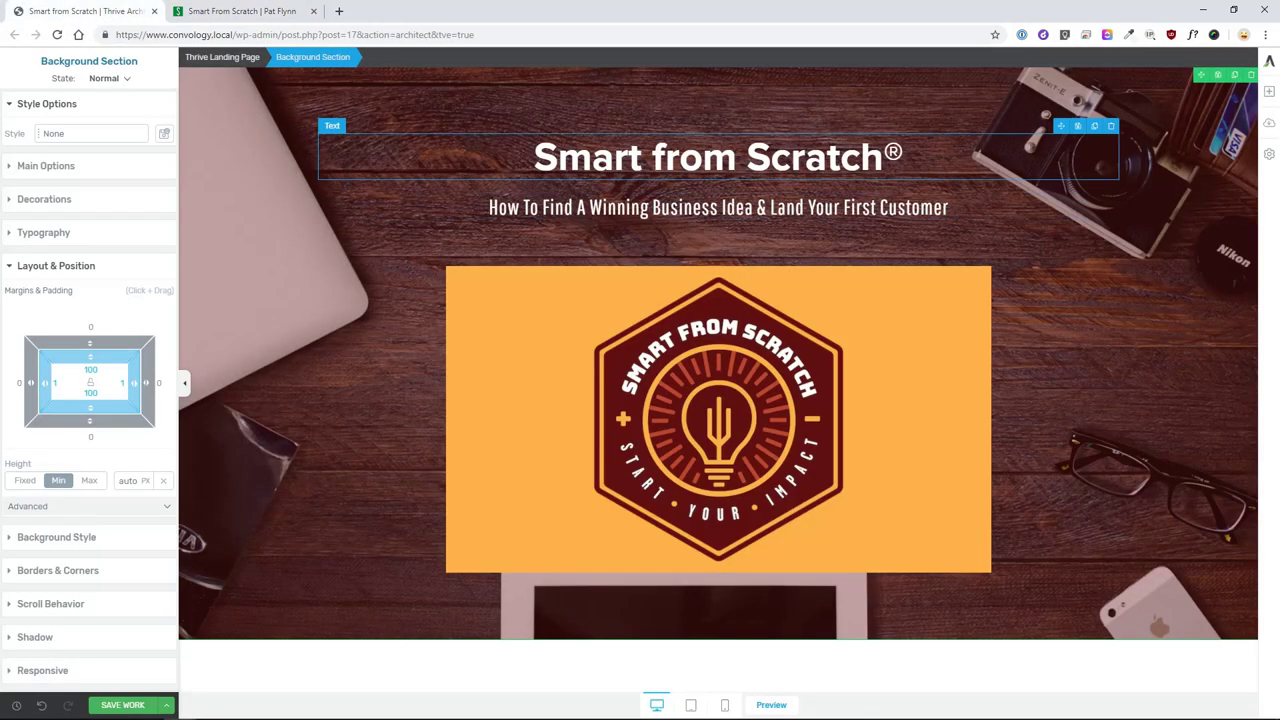
# - Add a Content Box below the logo and set the logo image size to 800
pyautogui.click(1269, 94)
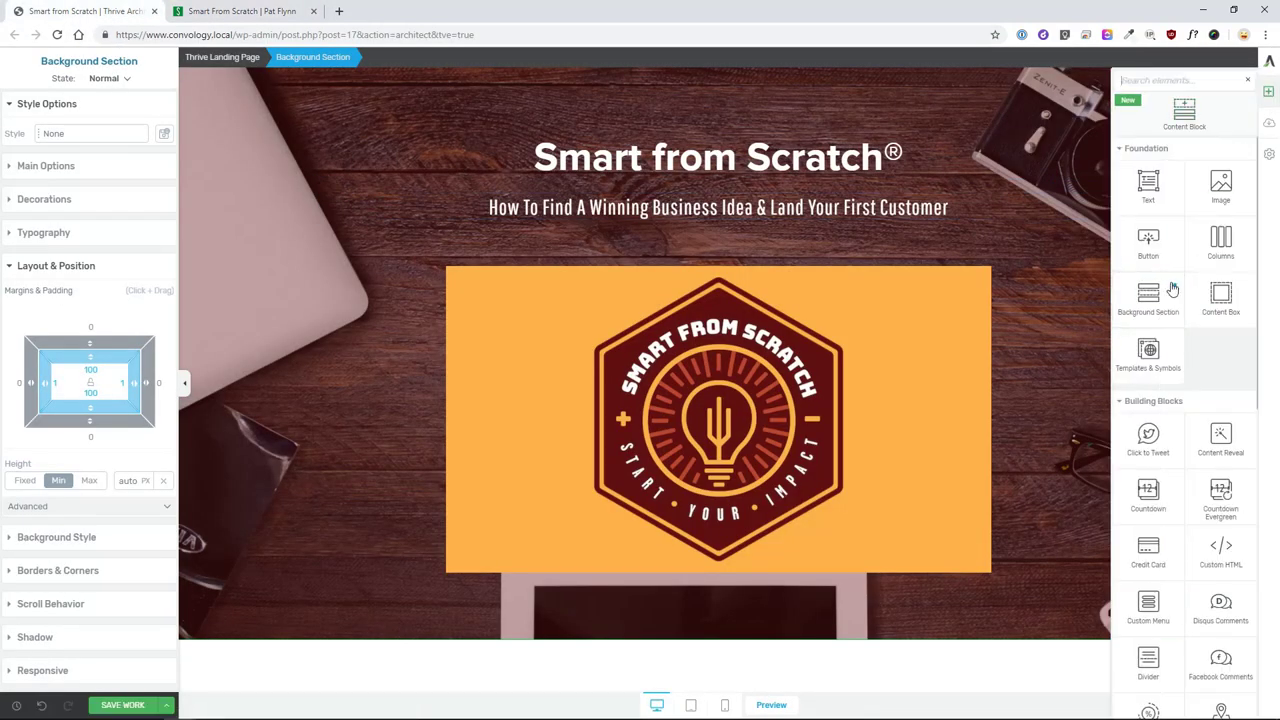
pyautogui.write('content')
pyautogui.moveTo(1148, 240); pyautogui.dragTo(740, 576)
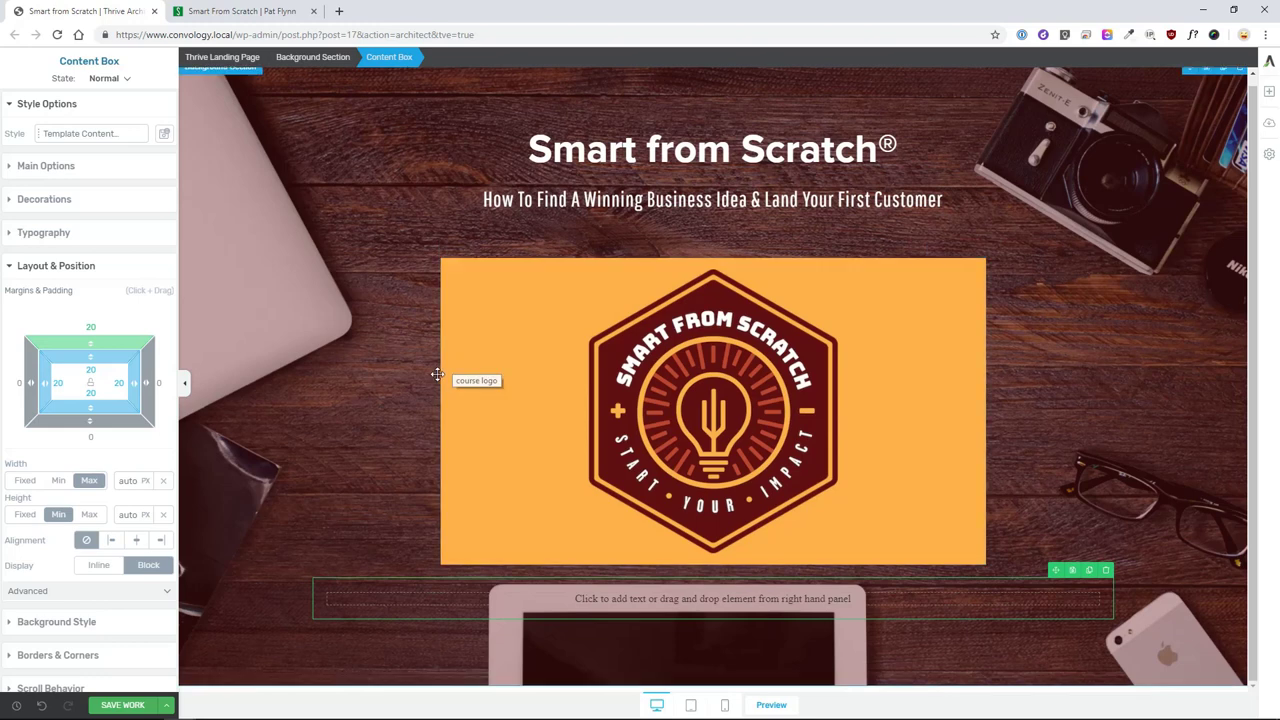
pyautogui.click(457, 520)
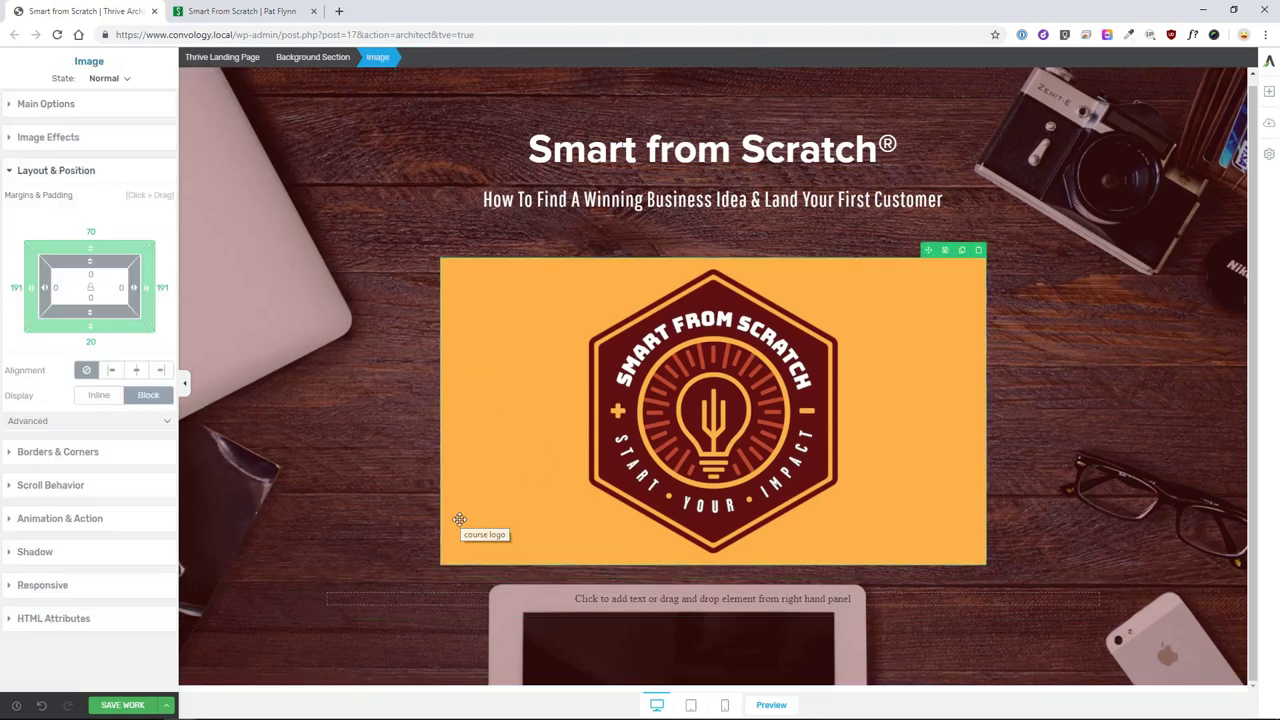
pyautogui.click(73, 112)
pyautogui.click(414, 606)
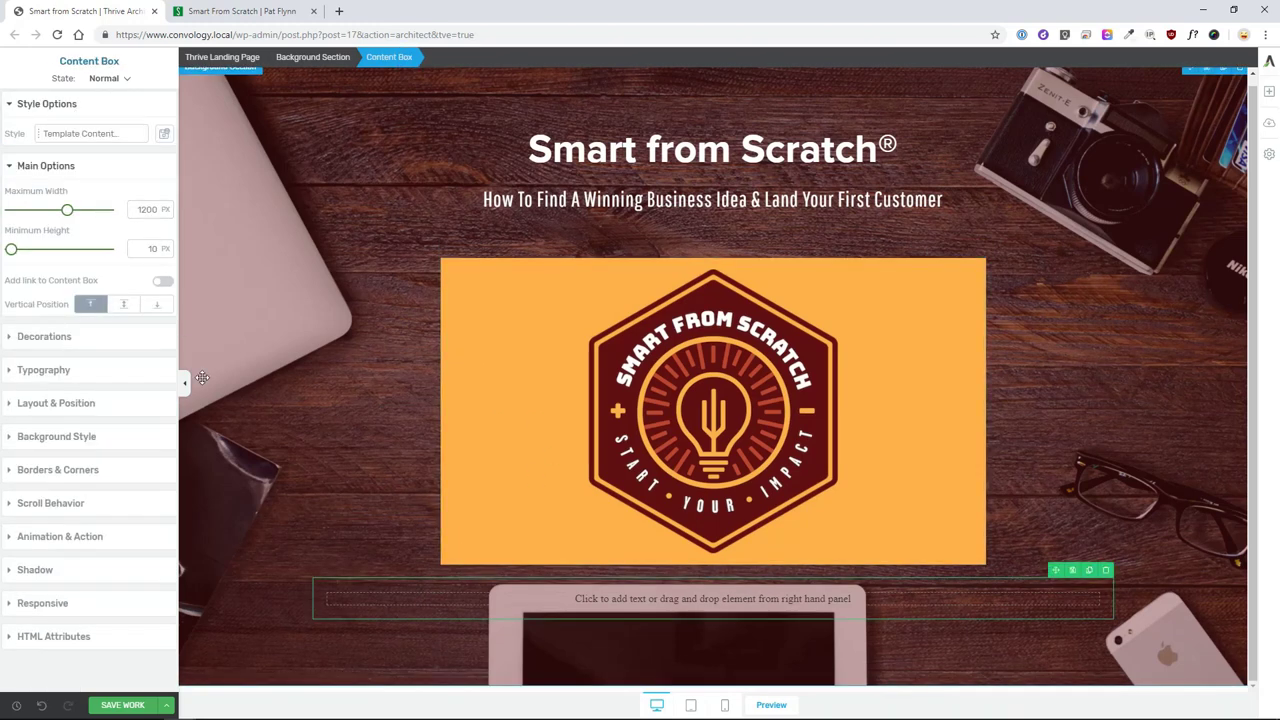
pyautogui.click(470, 400)
pyautogui.doubleClick(149, 217)
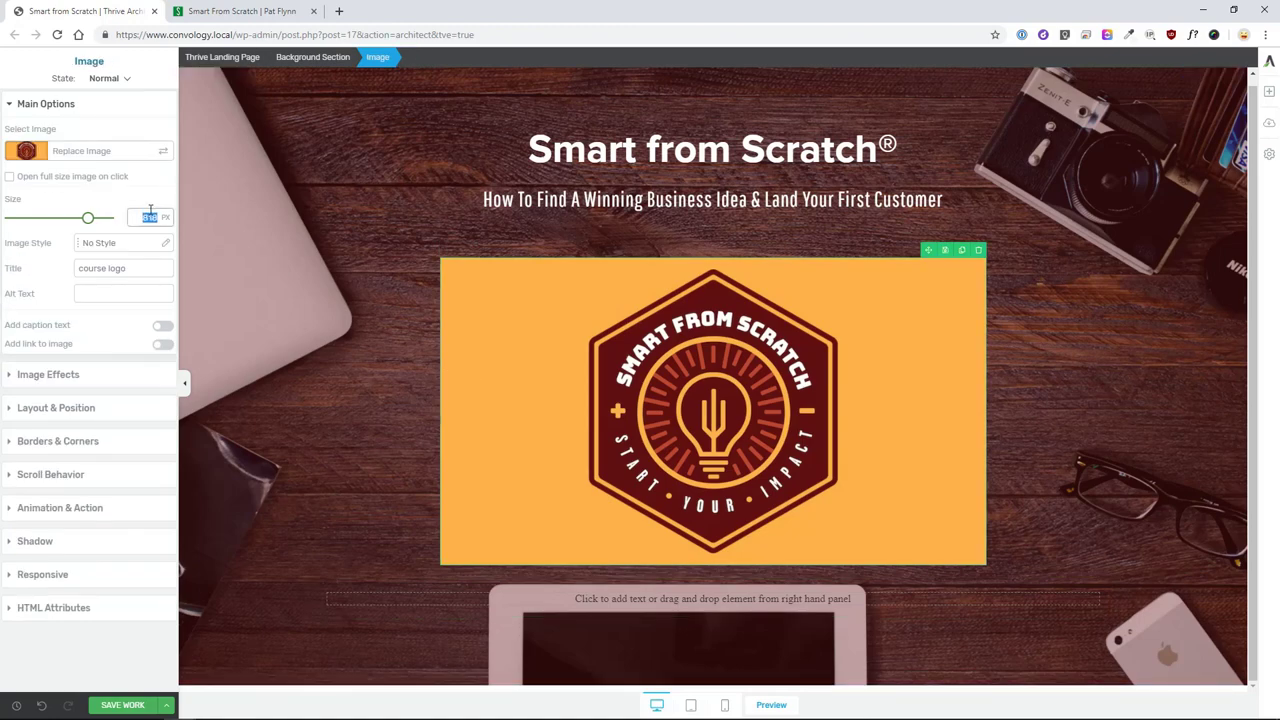
pyautogui.write('800')
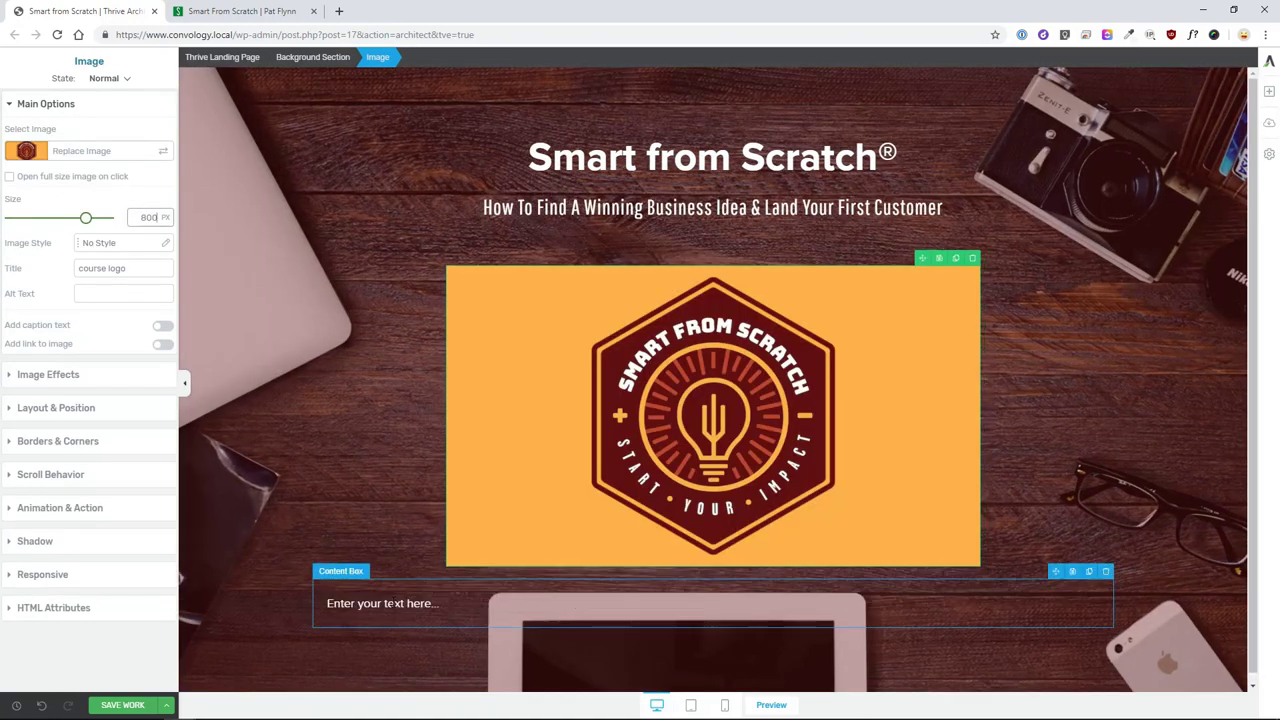
# - Give the content box a maximum width of 800 and center it on the page
pyautogui.click(383, 603)
pyautogui.click(364, 568)
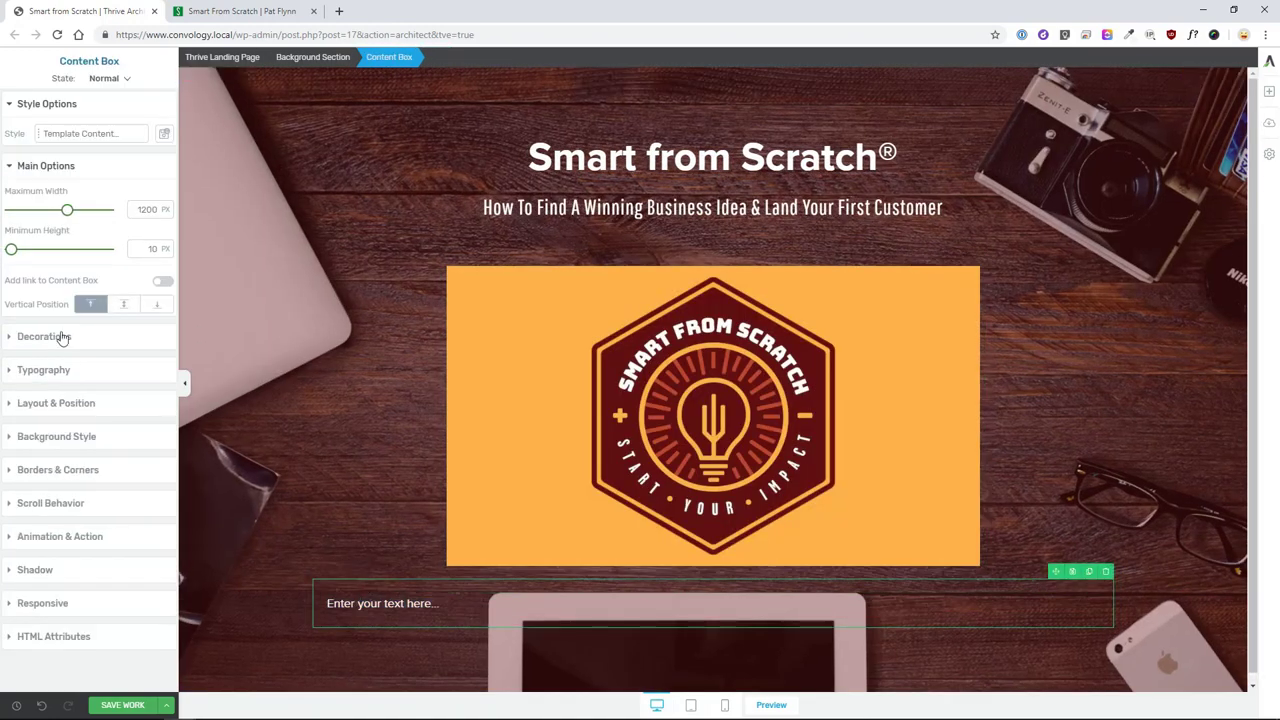
pyautogui.click(72, 403)
pyautogui.click(64, 168)
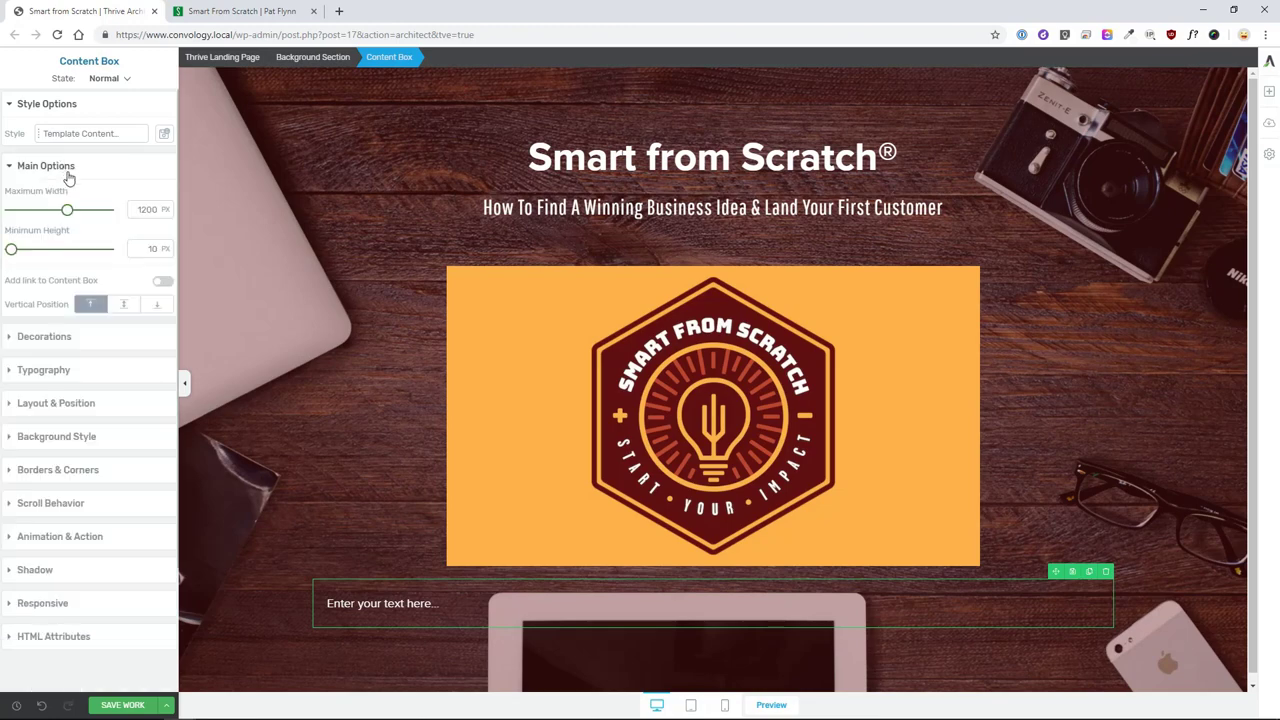
pyautogui.doubleClick(147, 209)
pyautogui.write('800')
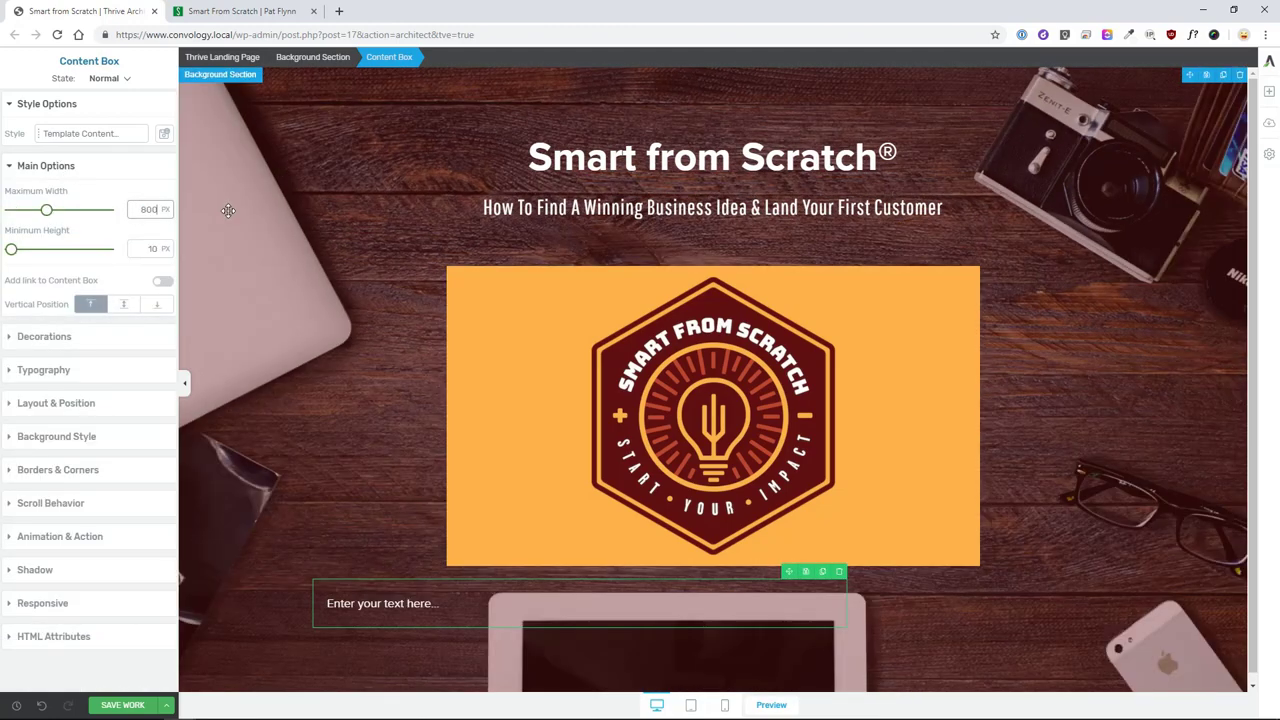
pyautogui.click(68, 438)
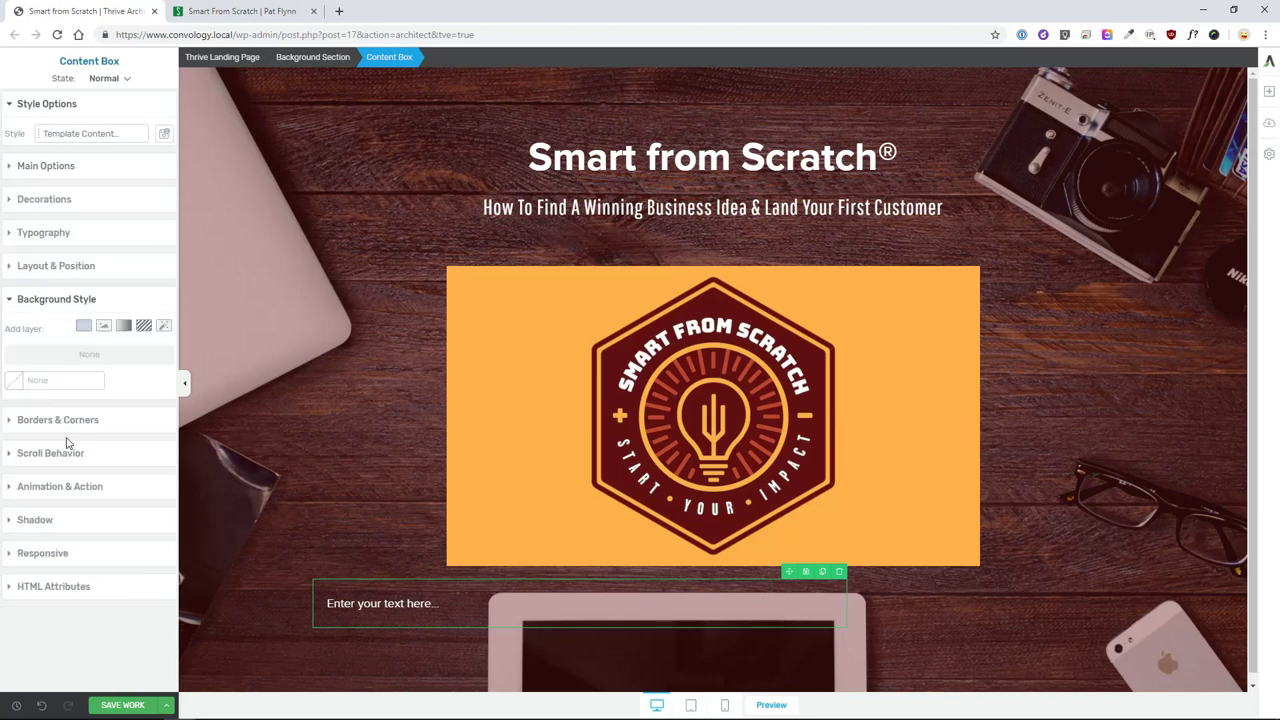
pyautogui.click(56, 270)
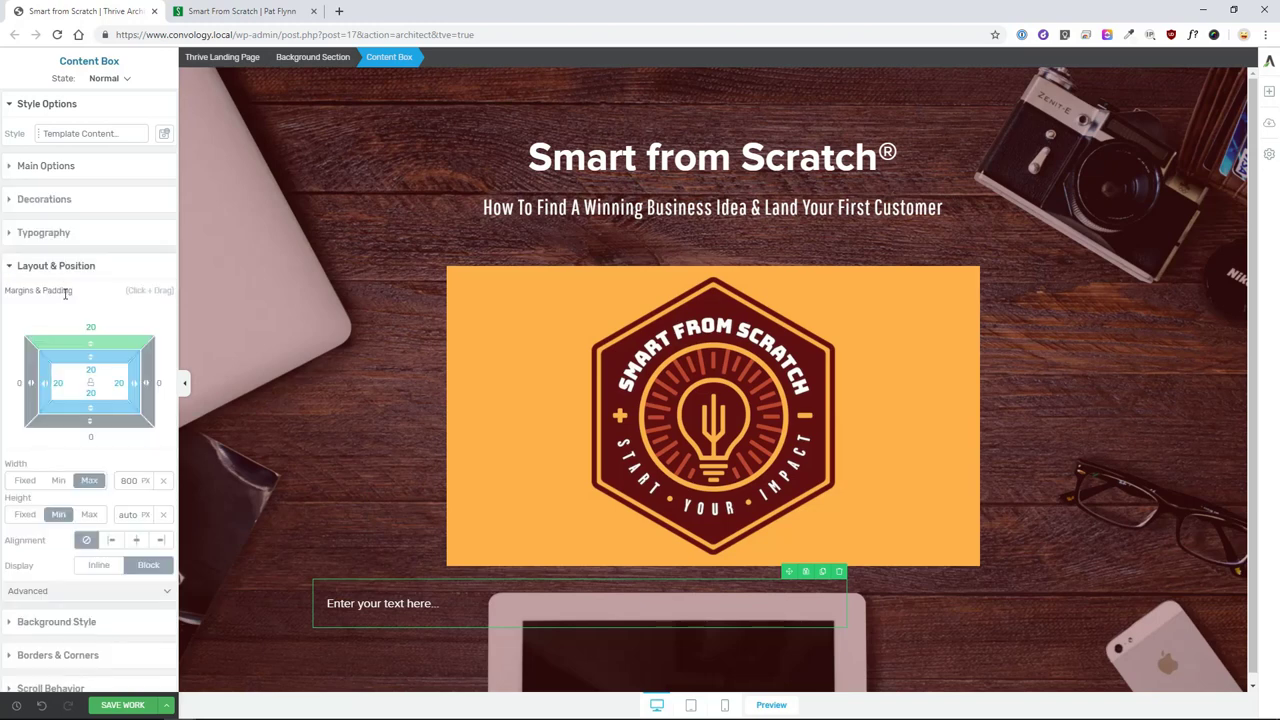
pyautogui.click(138, 541)
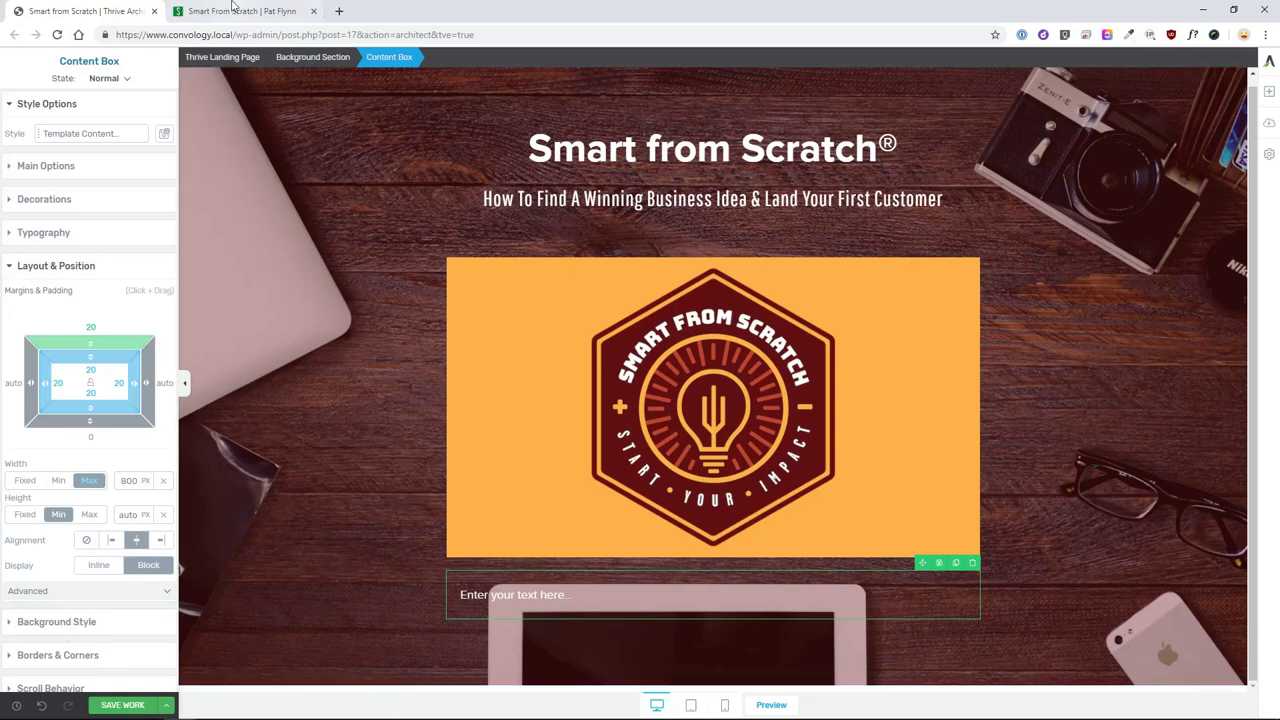
# - Switch to the reference sales page and start the ColorZilla colour picker
pyautogui.click(236, 11)
pyautogui.click(412, 318)
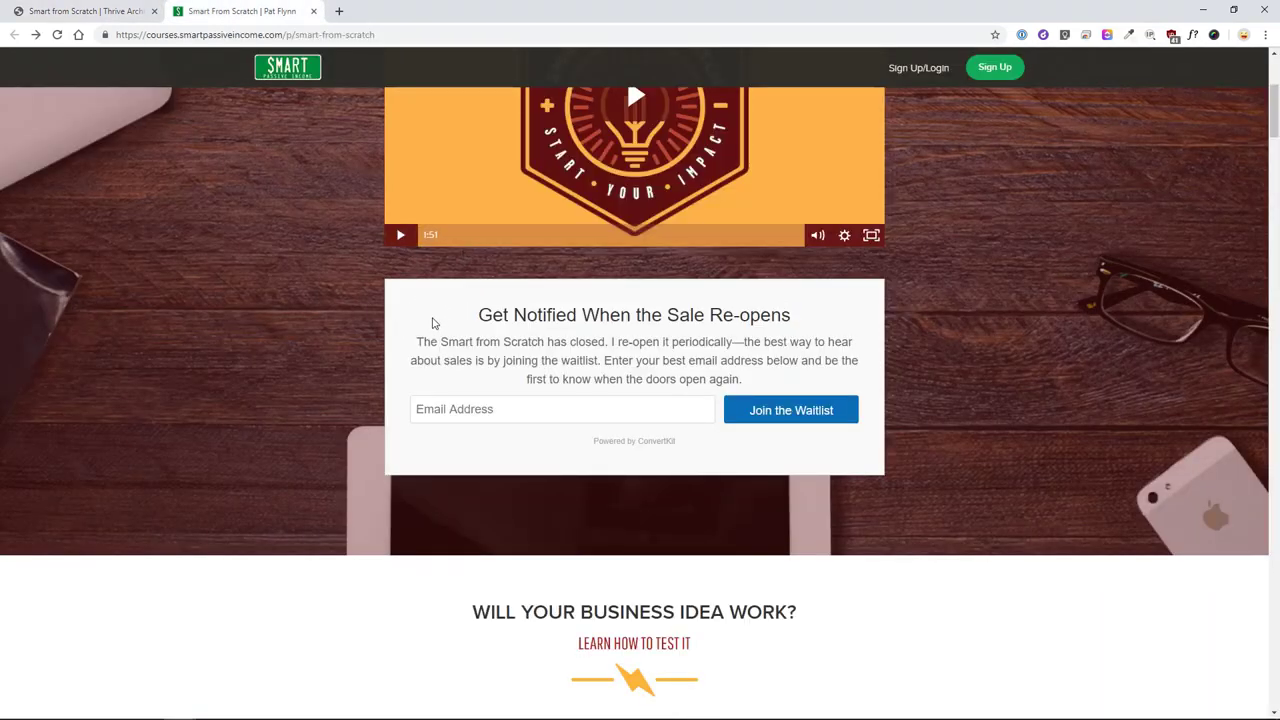
pyautogui.click(1132, 37)
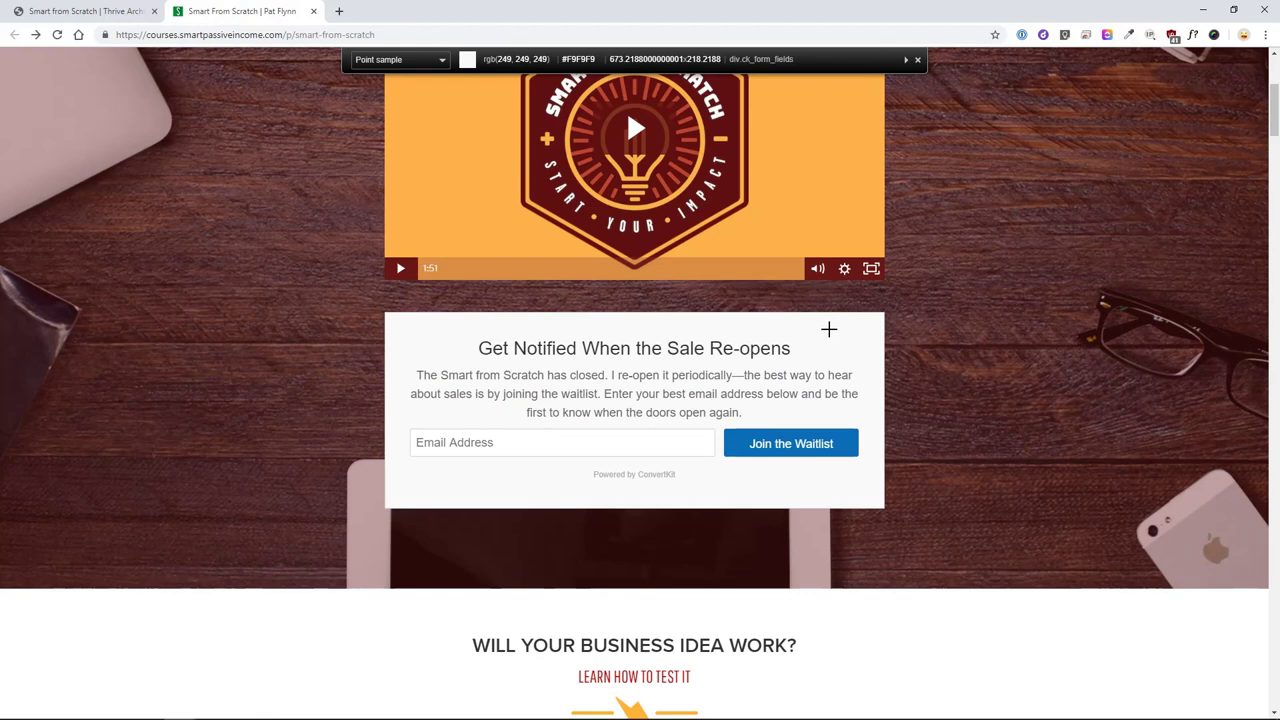
# - Sample the #F9F9F9 waitlist box background with ColorZilla and return to Thrive Architect
pyautogui.click(828, 329)
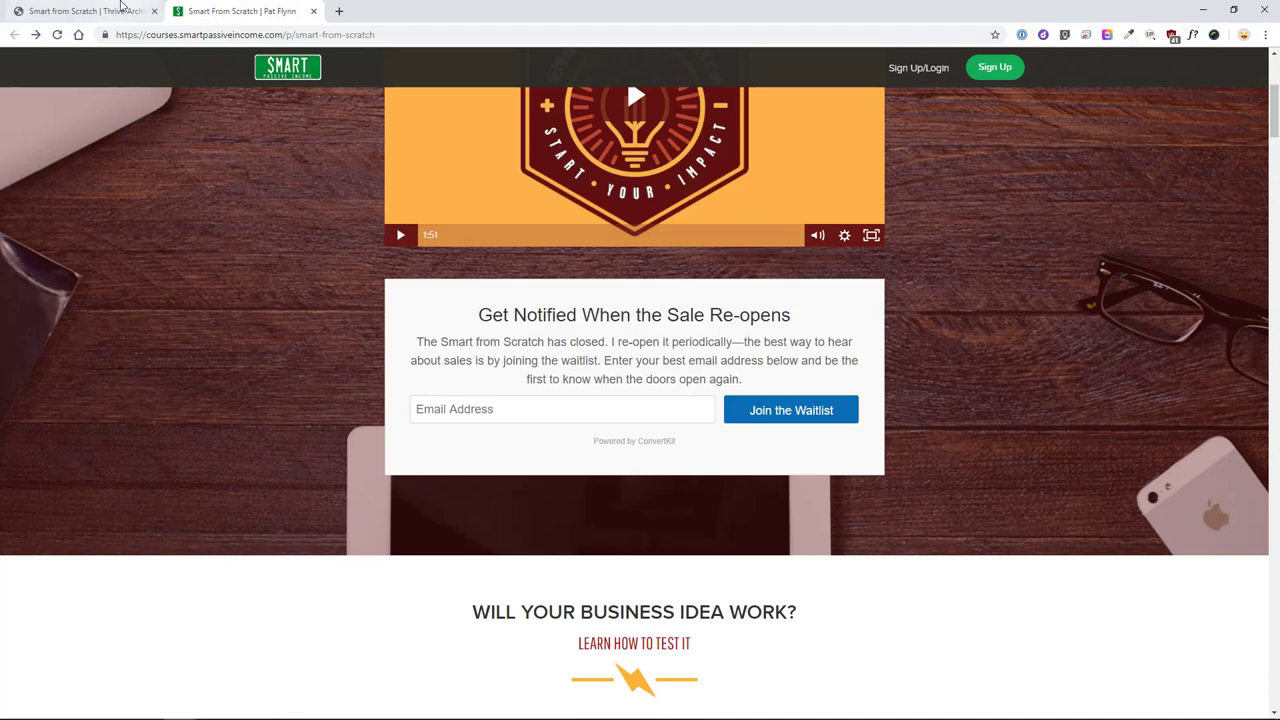
pyautogui.click(124, 13)
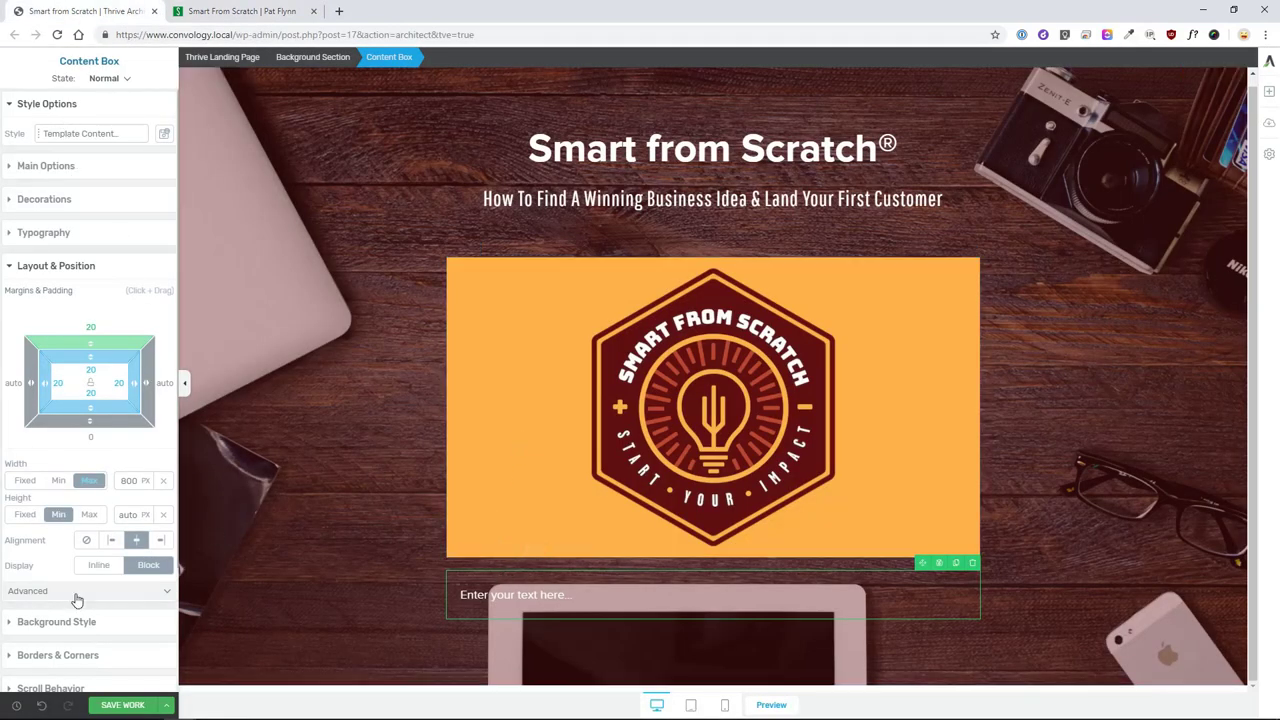
# - Give the content box a solid #F9F9F9 background using the copied colour
pyautogui.scroll(-2, 57, 492)
pyautogui.click(57, 490)
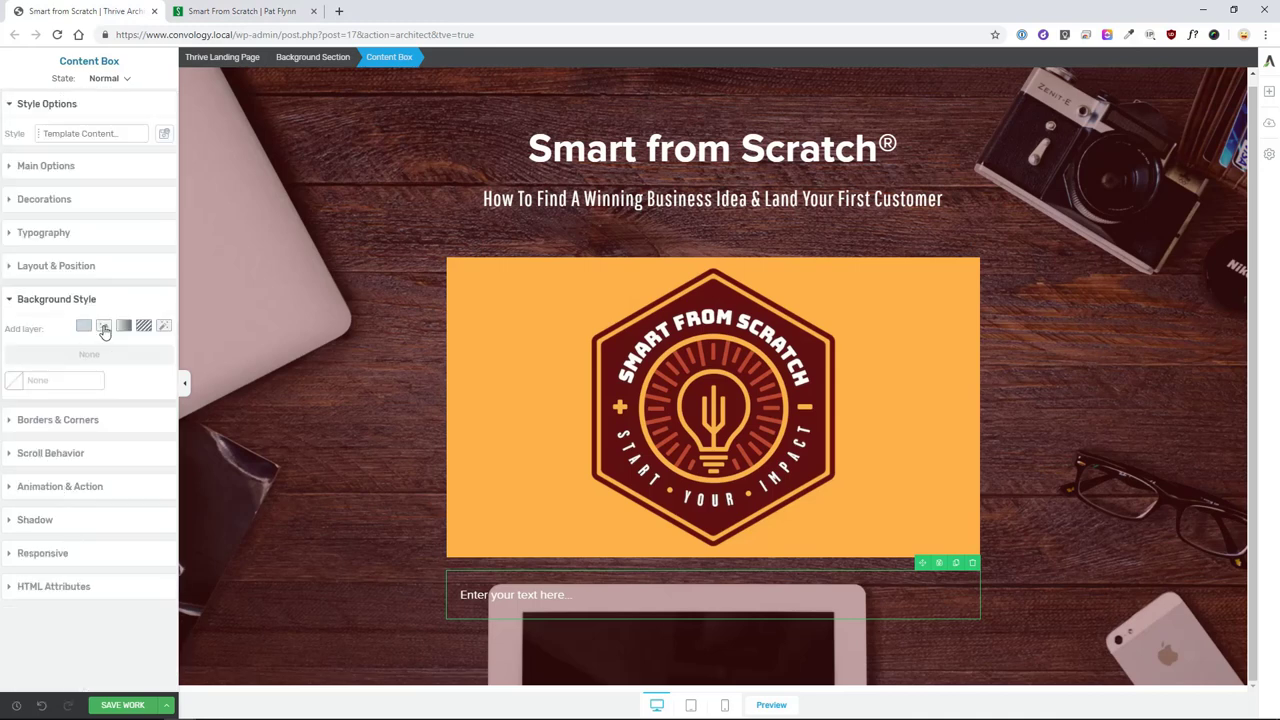
pyautogui.click(85, 327)
pyautogui.hotkey('ctrl', 'v')
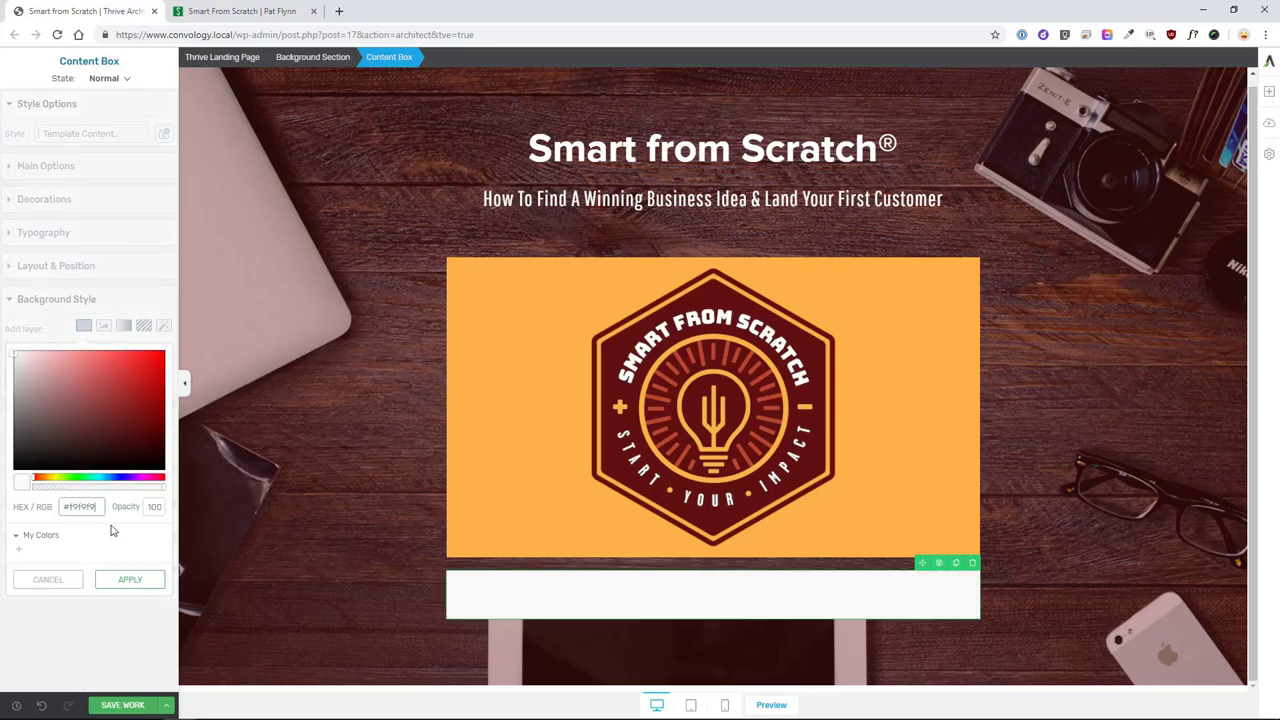
pyautogui.click(276, 549)
# - Drop a text element into the content box and reselect the box
pyautogui.click(1269, 91)
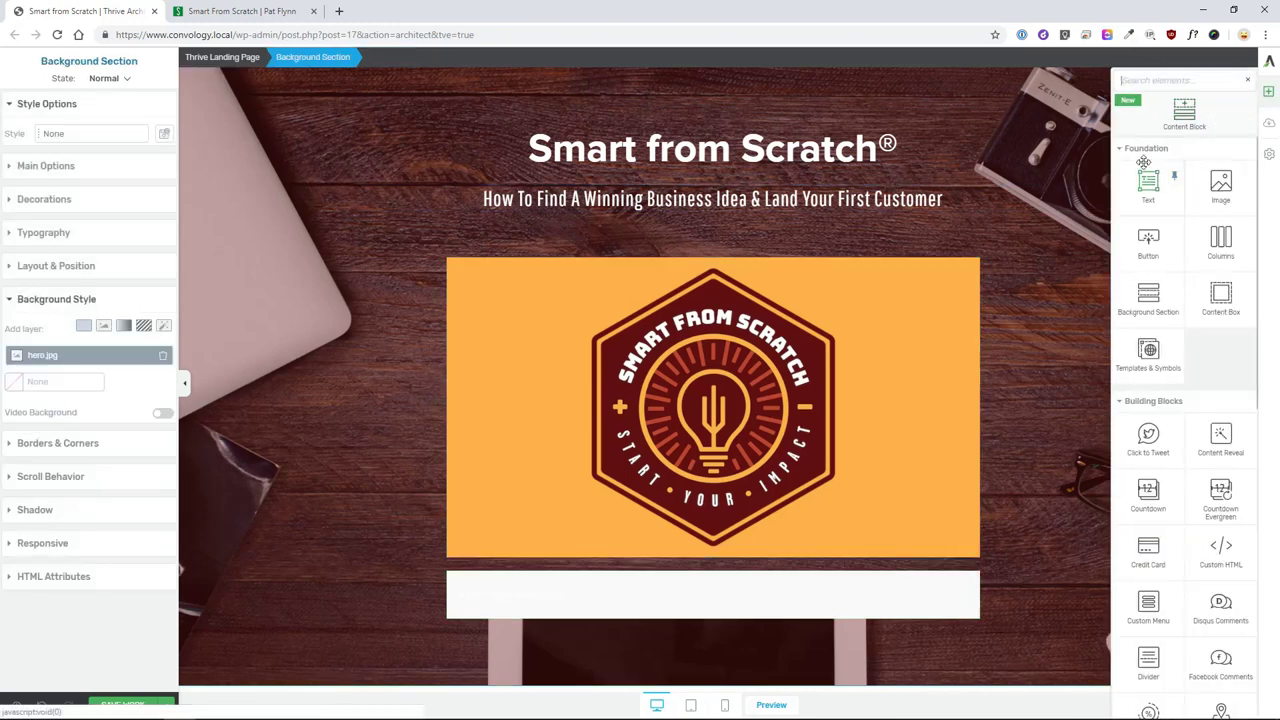
pyautogui.moveTo(1142, 180); pyautogui.dragTo(680, 606)
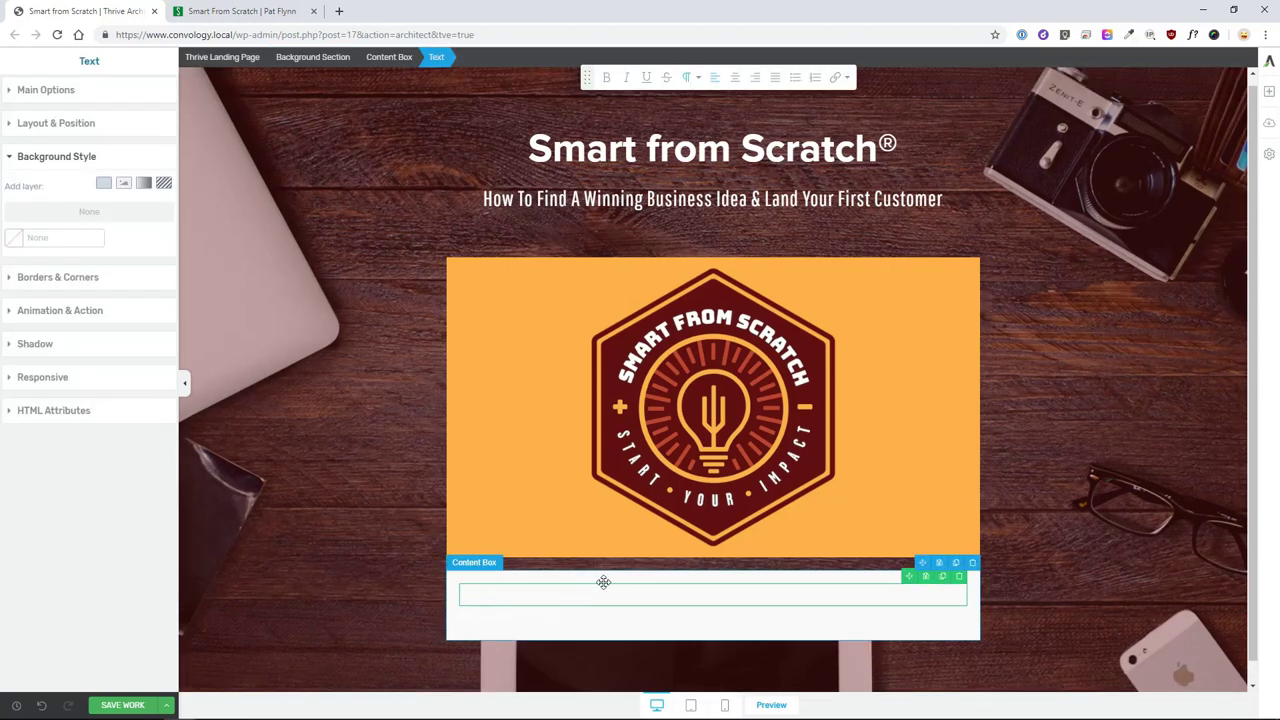
pyautogui.click(453, 584)
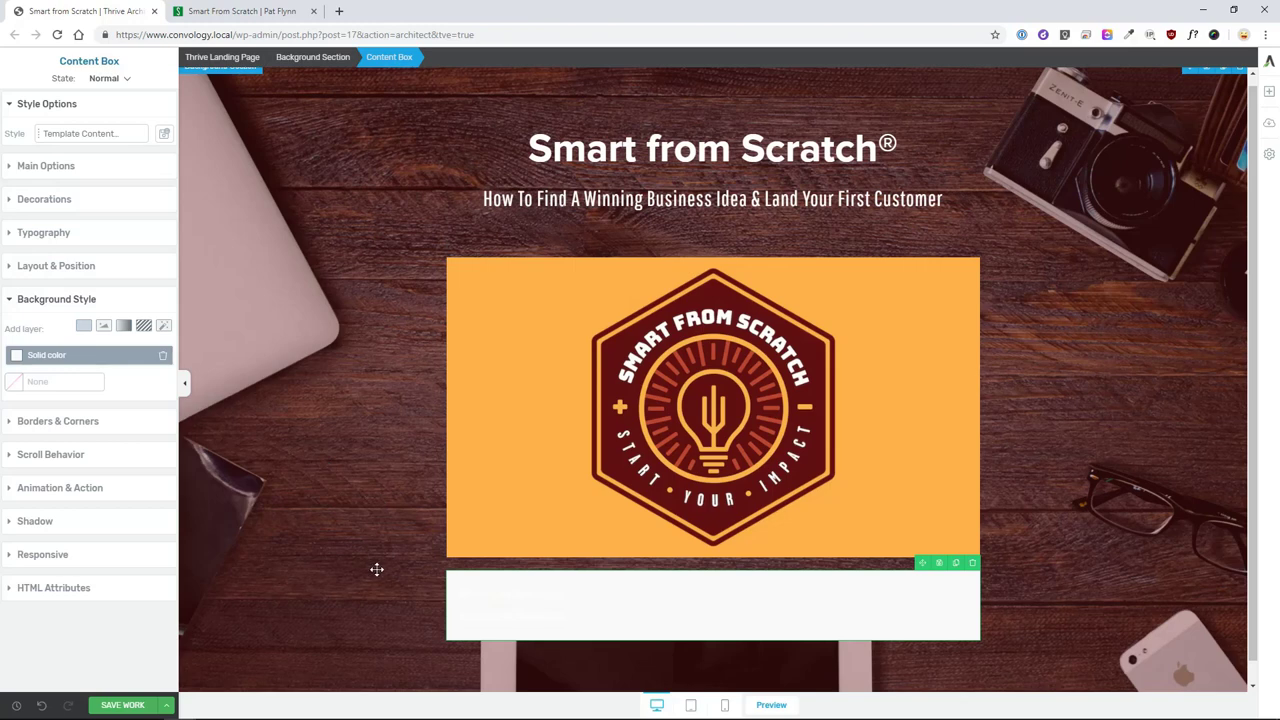
pyautogui.click(430, 592)
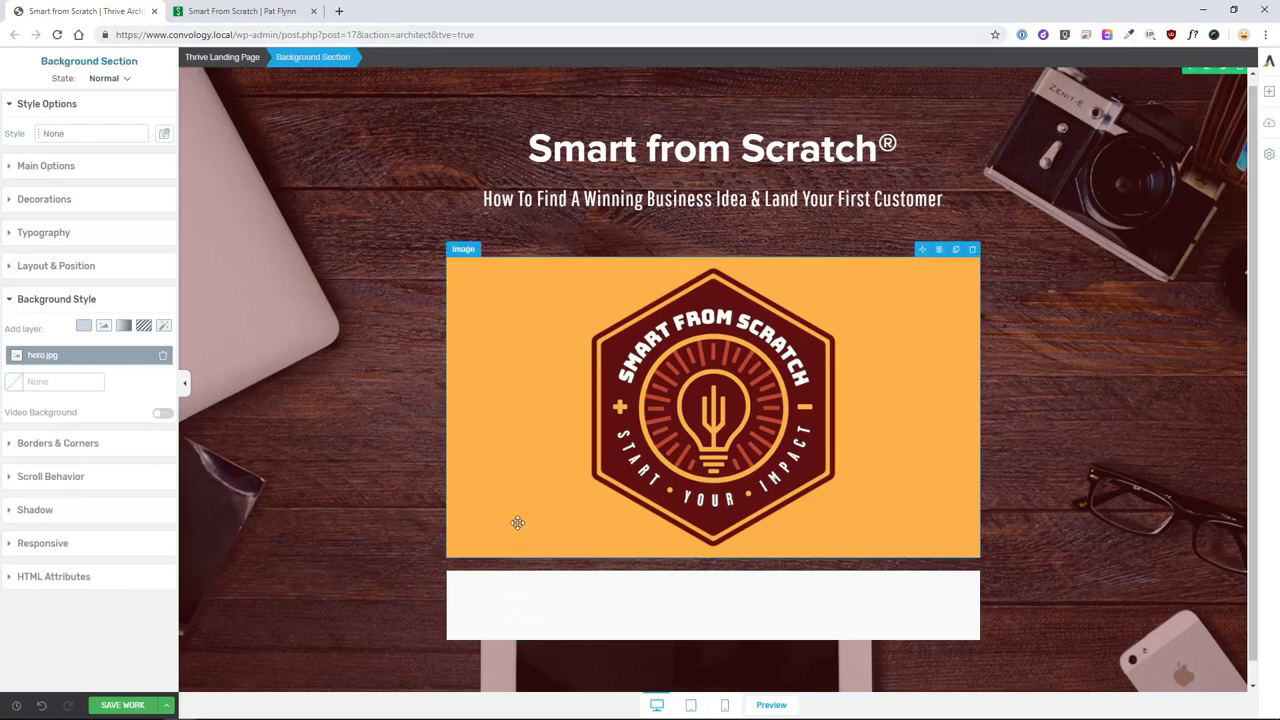
pyautogui.click(458, 580)
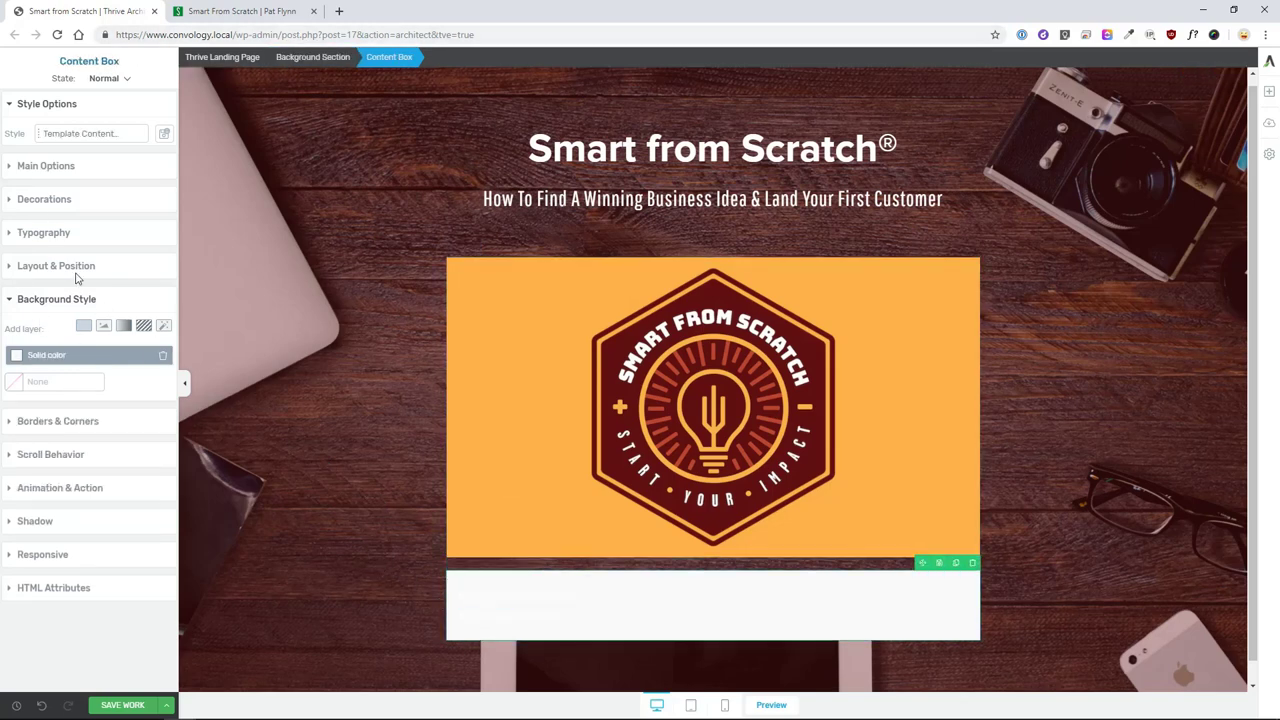
# - Set the content box typography colour to #333333
pyautogui.click(45, 232)
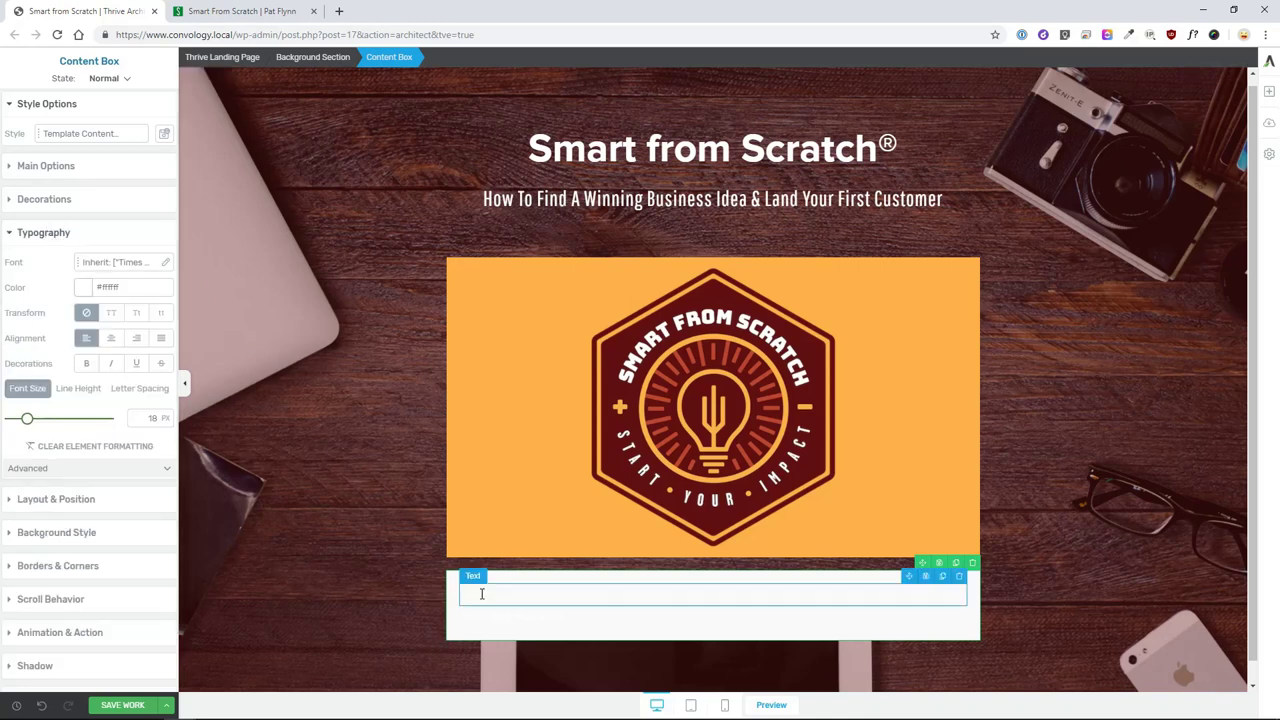
pyautogui.click(83, 287)
pyautogui.click(12, 338)
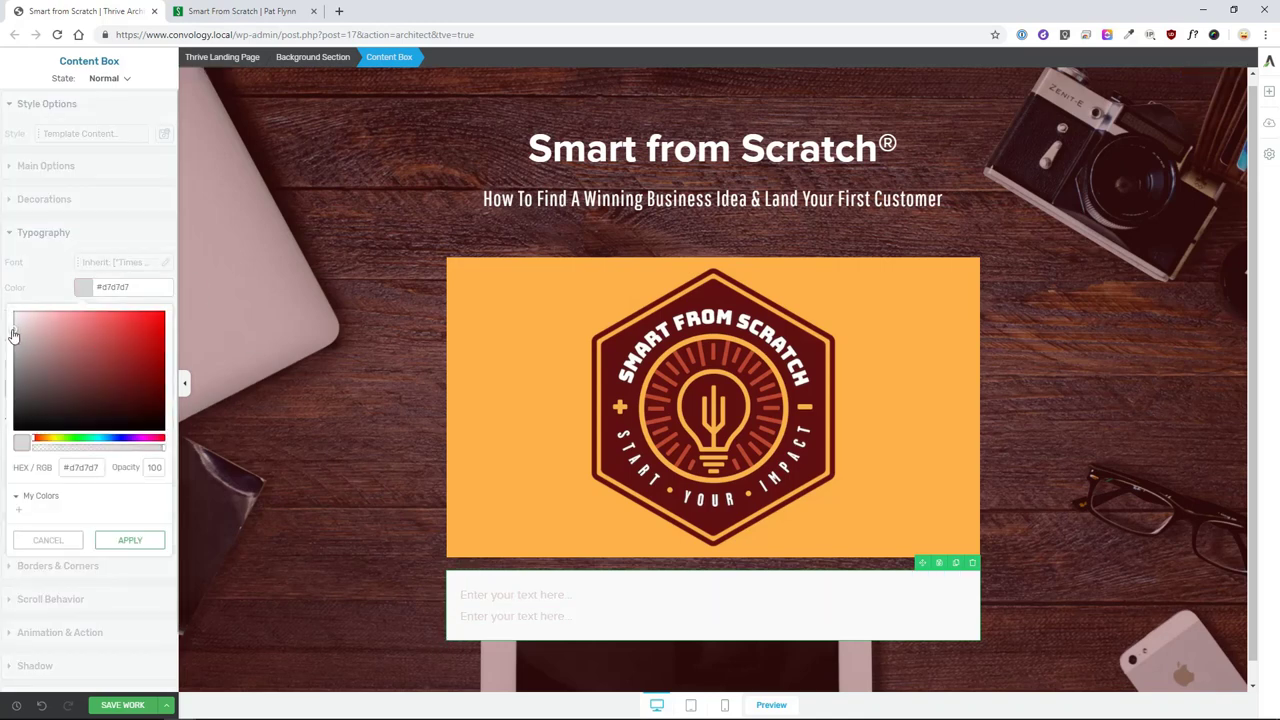
pyautogui.click(14, 357)
pyautogui.moveTo(68, 467); pyautogui.dragTo(113, 472)
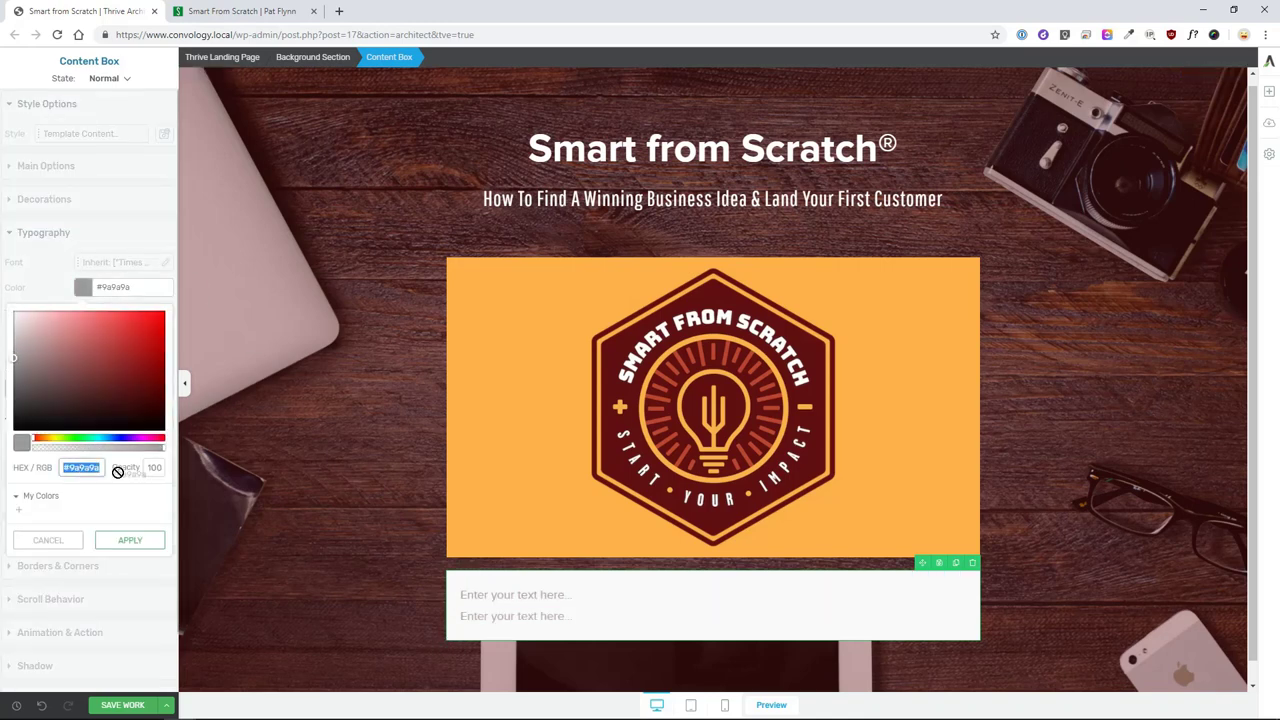
pyautogui.write('#333333')
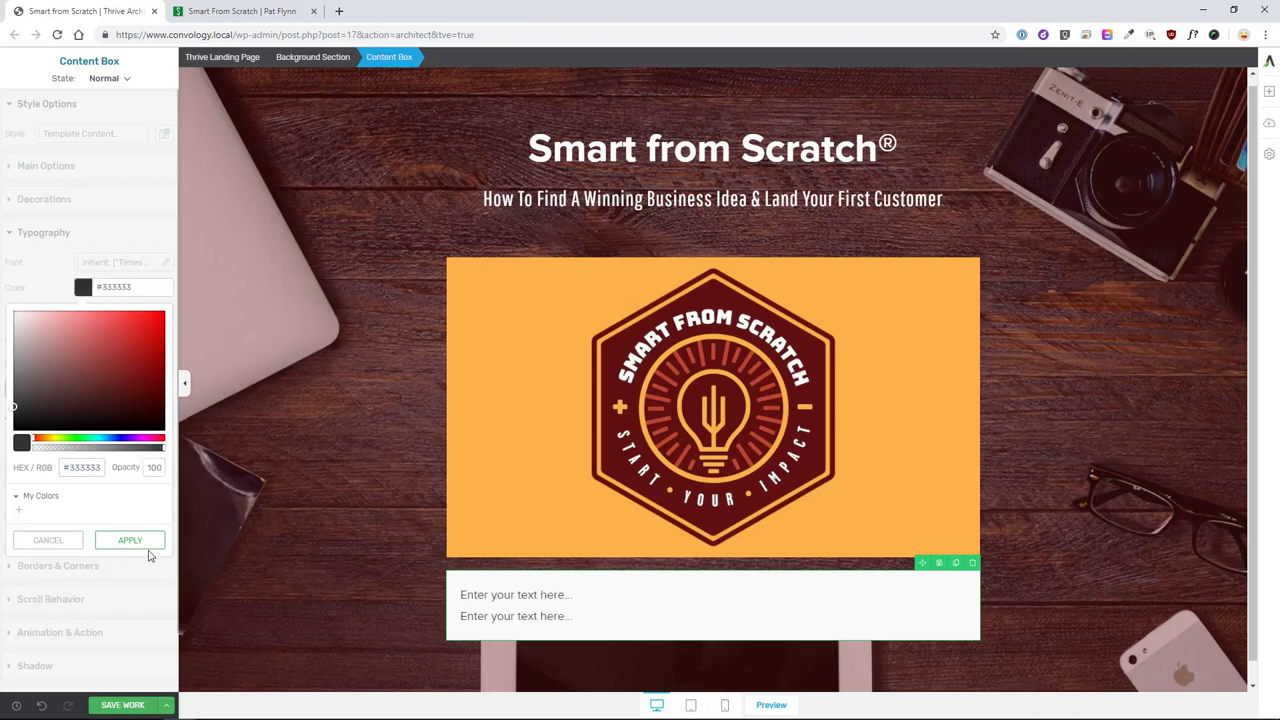
pyautogui.click(140, 546)
pyautogui.click(576, 594)
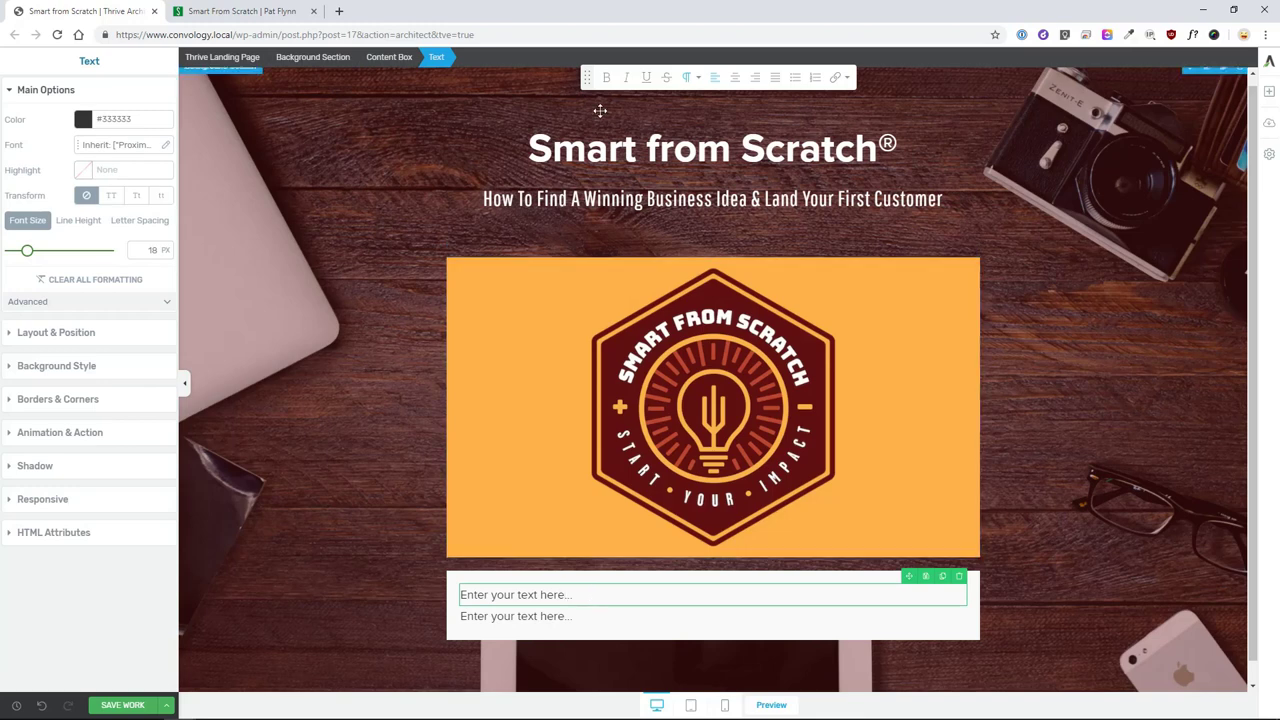
# - Replace the first line with the centred heading 'Get Notified When the Sale Re-open'
pyautogui.tripleClick(596, 592)
pyautogui.write('#F9F9F9')
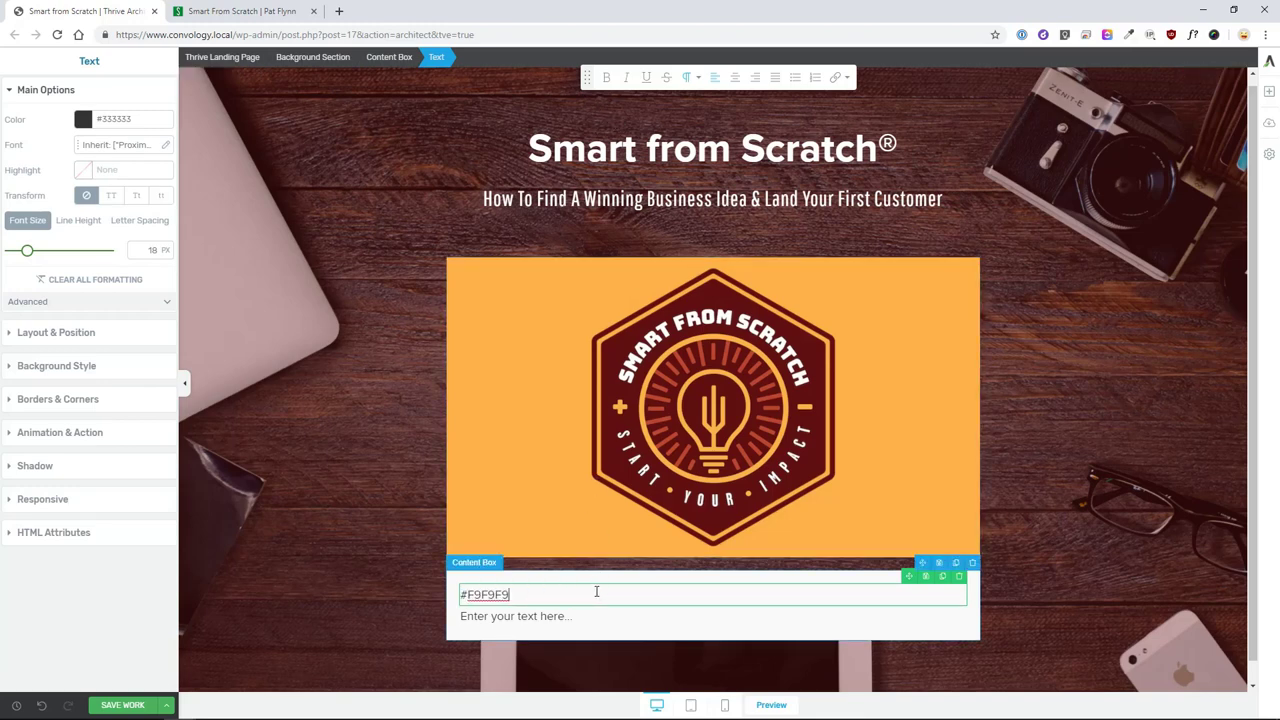
pyautogui.tripleClick(596, 592)
pyautogui.write('Get Notified When the Sale Re-ope')
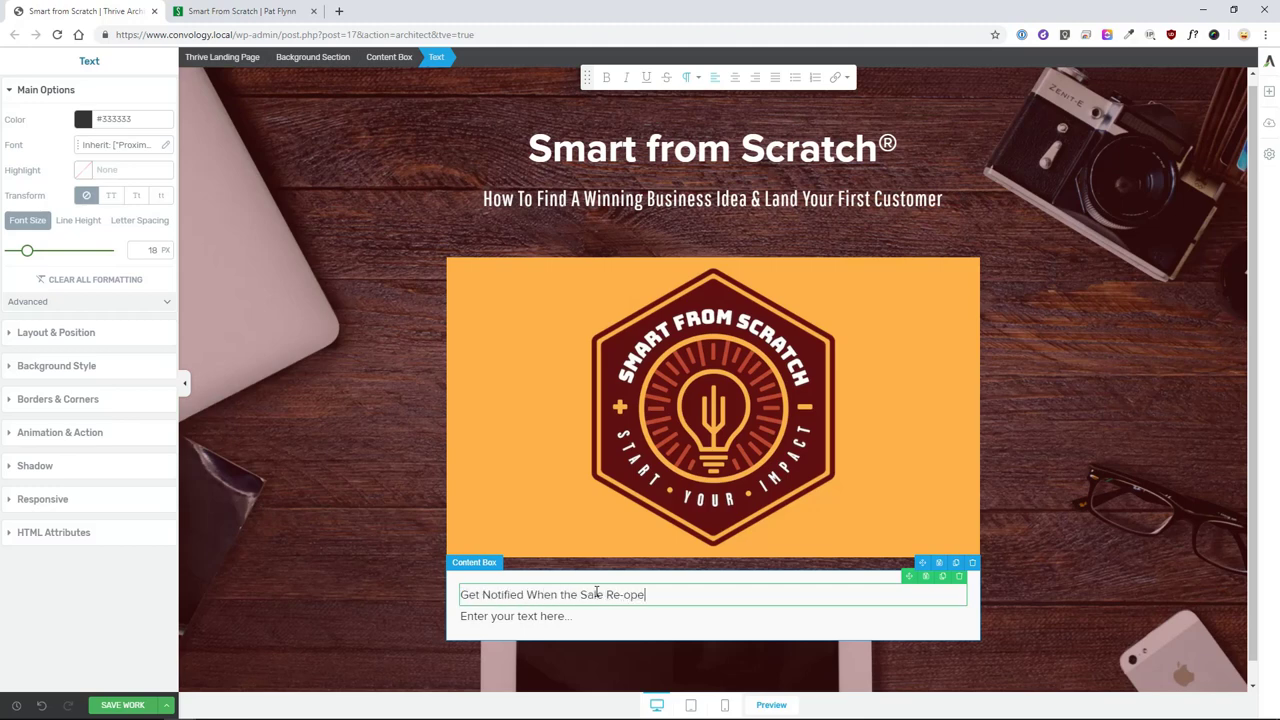
pyautogui.click(735, 77)
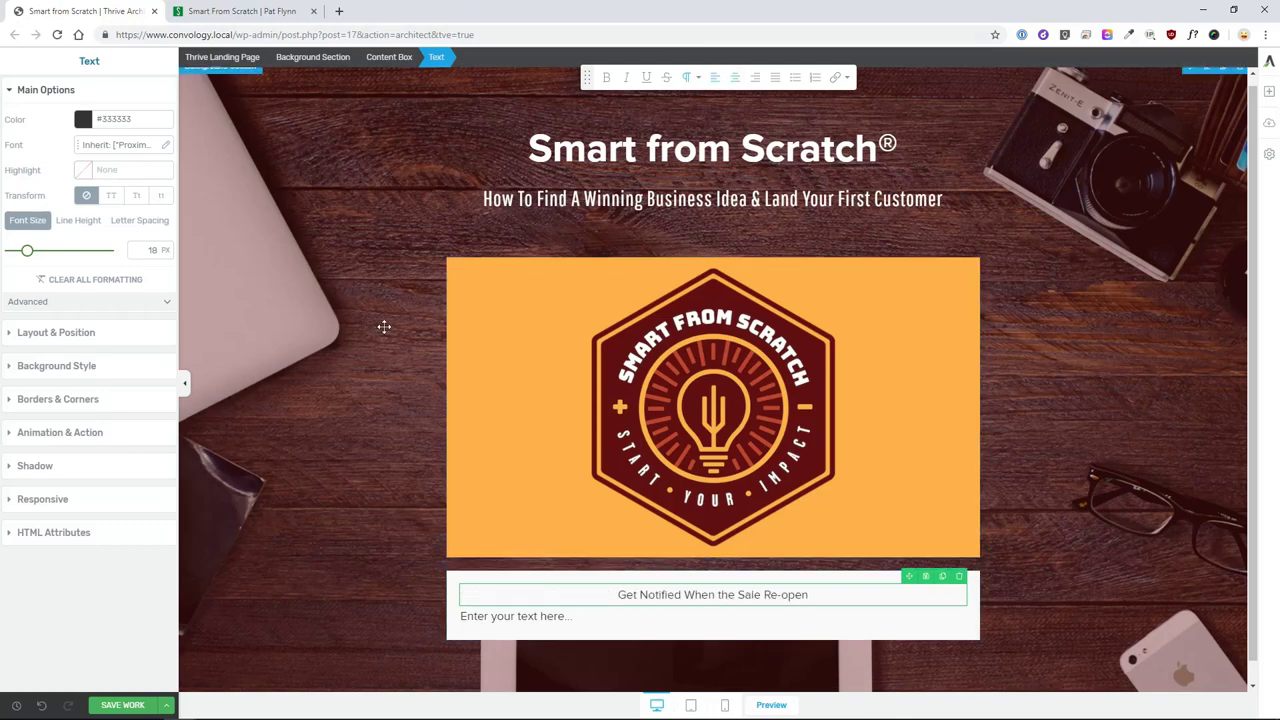
pyautogui.click(279, 12)
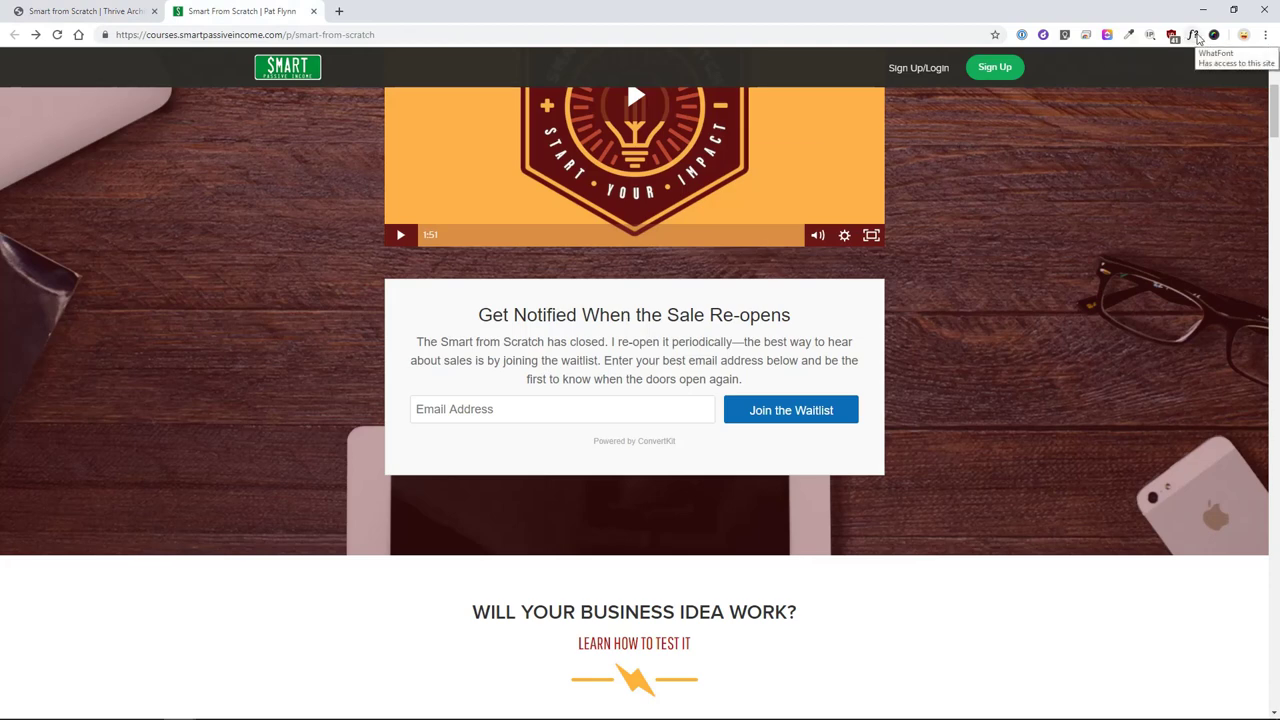
# - Check the live page's fonts with WhatFont, finding Helvetica, then return to the editor
pyautogui.click(1194, 37)
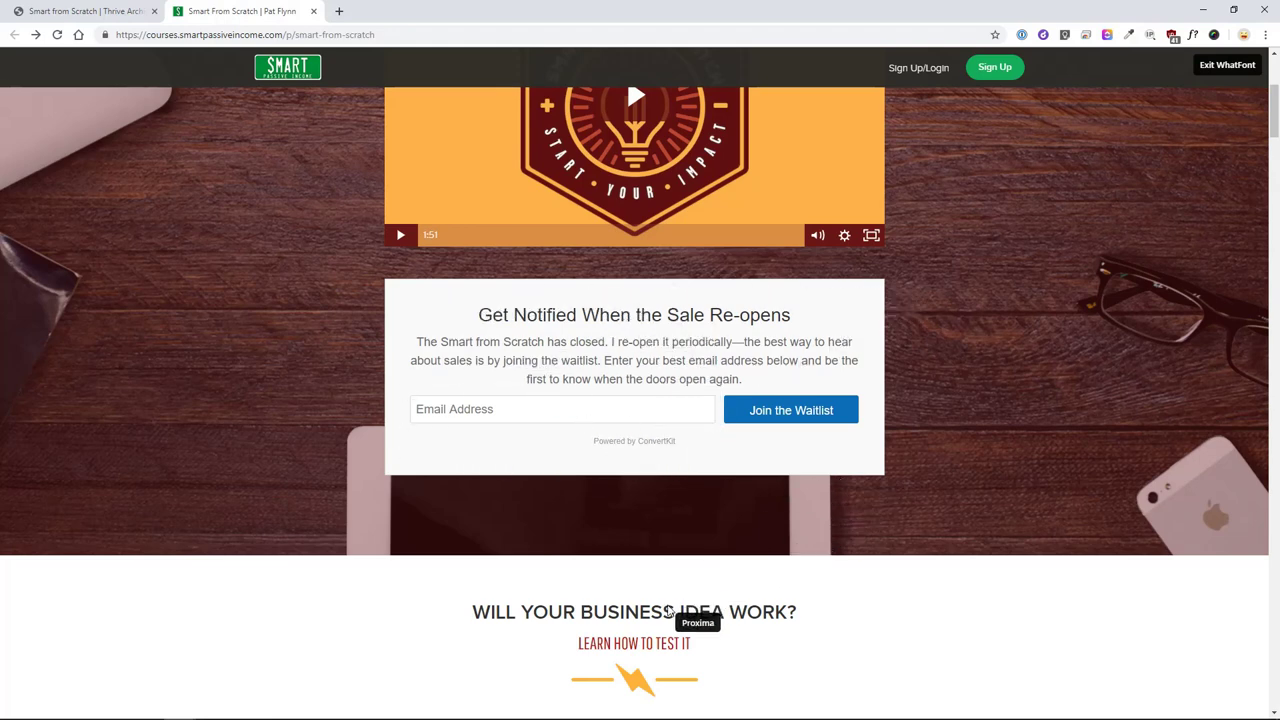
pyautogui.scroll(-1, 655, 652)
pyautogui.scroll(-1, 658, 652)
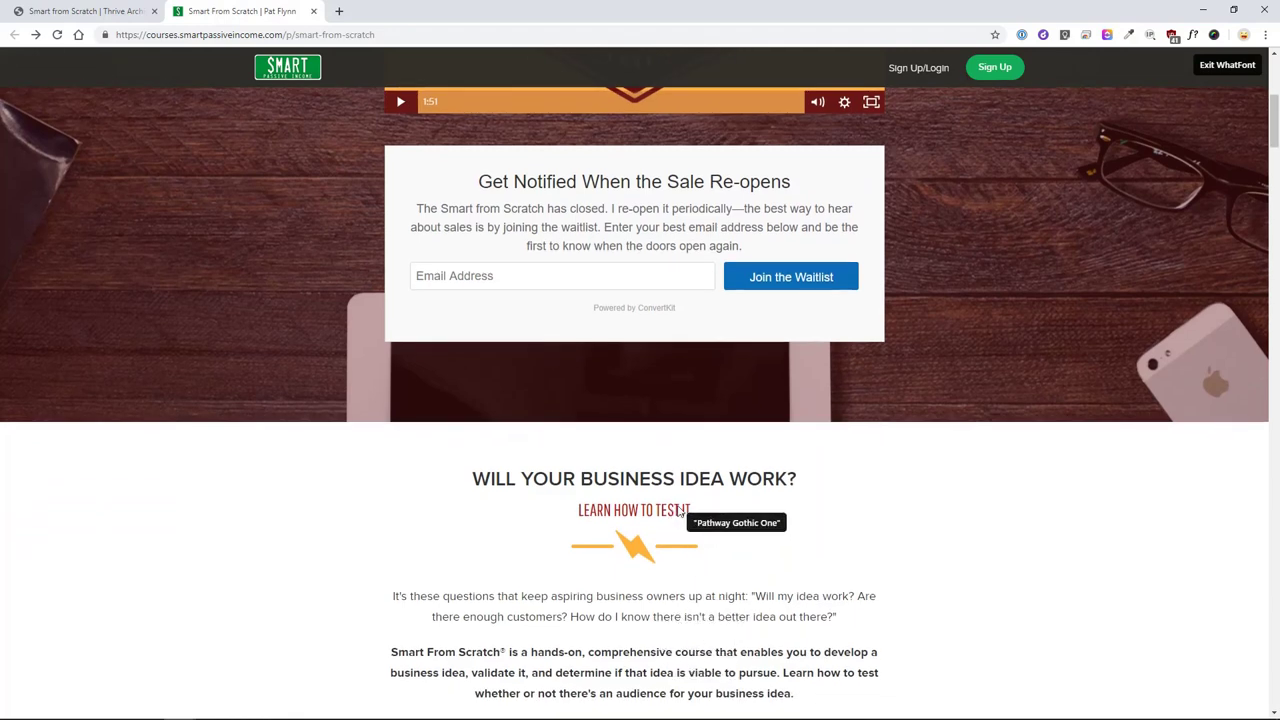
pyautogui.scroll(2, 785, 415)
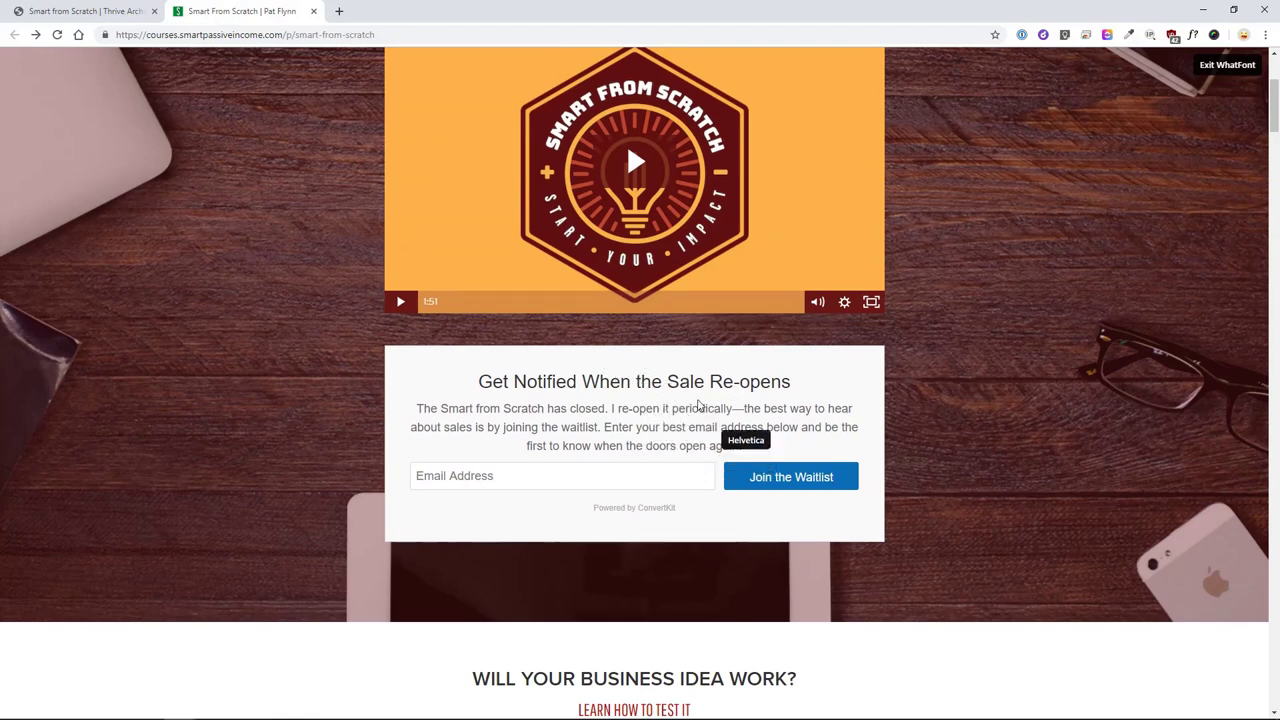
pyautogui.press('Escape')
pyautogui.hotkey('ctrl', 'pageup')
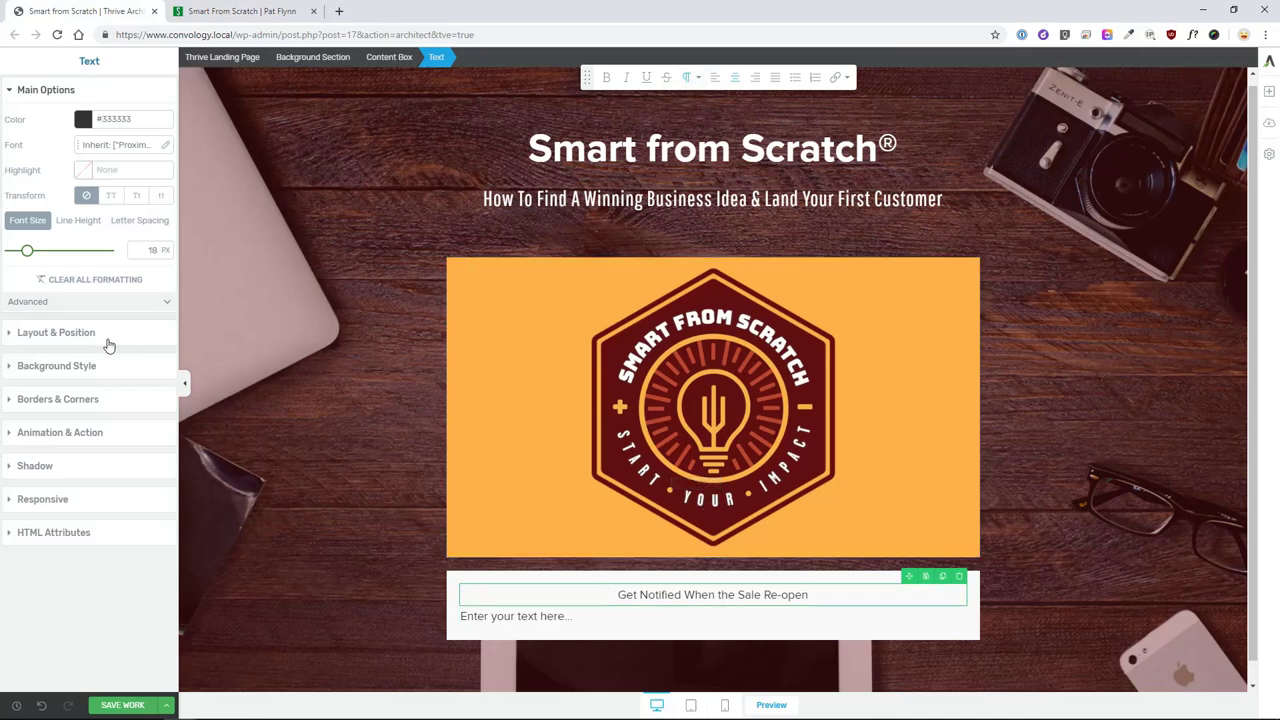
# - Apply Inherit Landing Page Font as the heading's font source
pyautogui.click(165, 145)
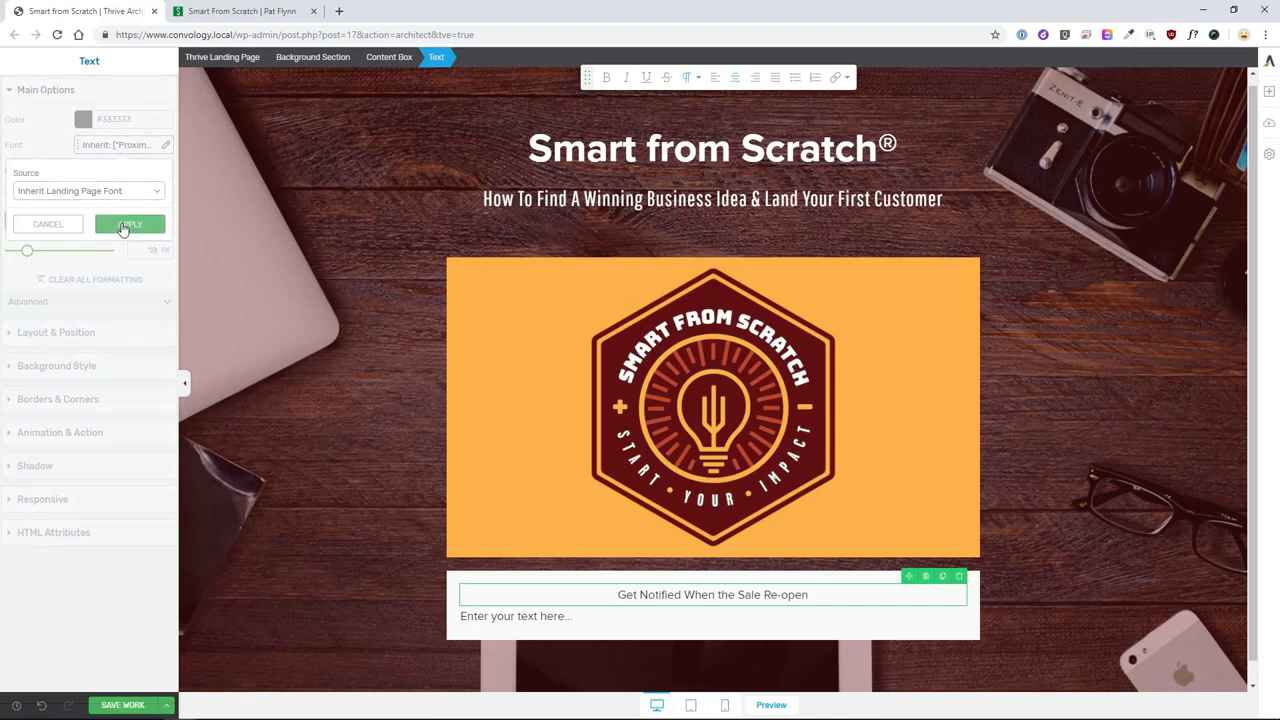
pyautogui.click(130, 224)
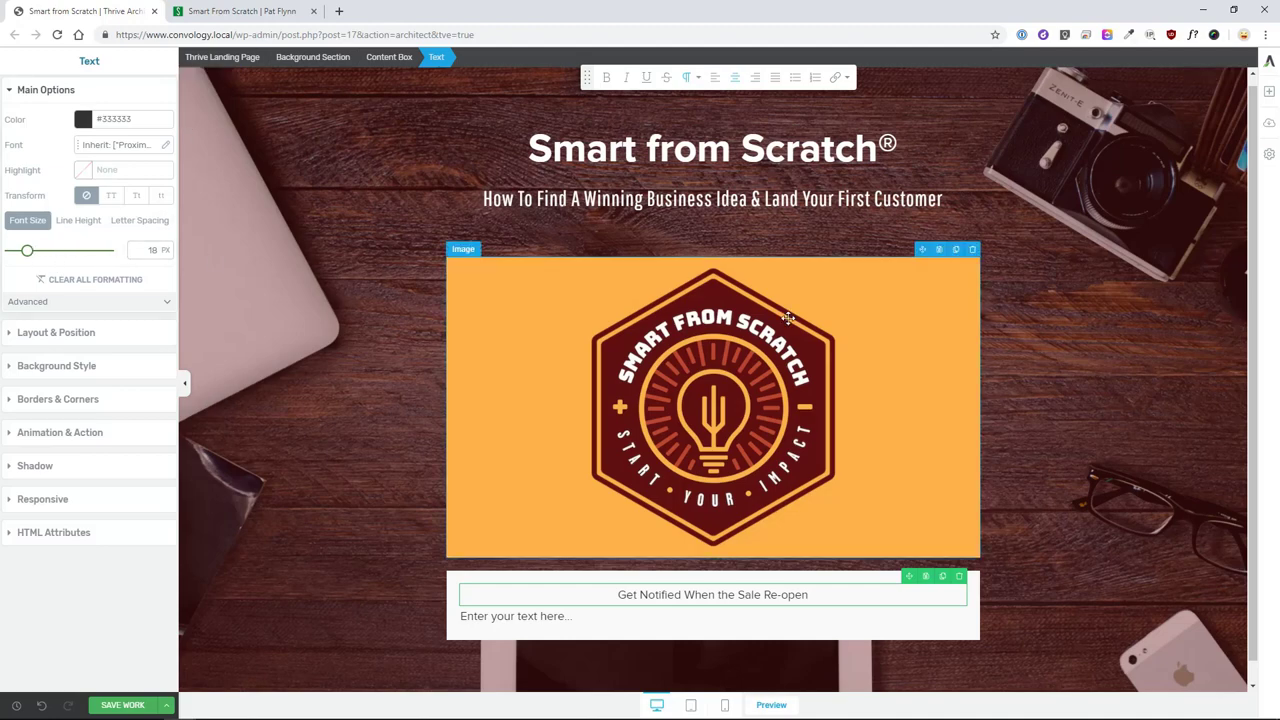
# - Read the live waitlist heading's font with WhatFont: Helvetica 500, 28 px, #333333
pyautogui.click(247, 12)
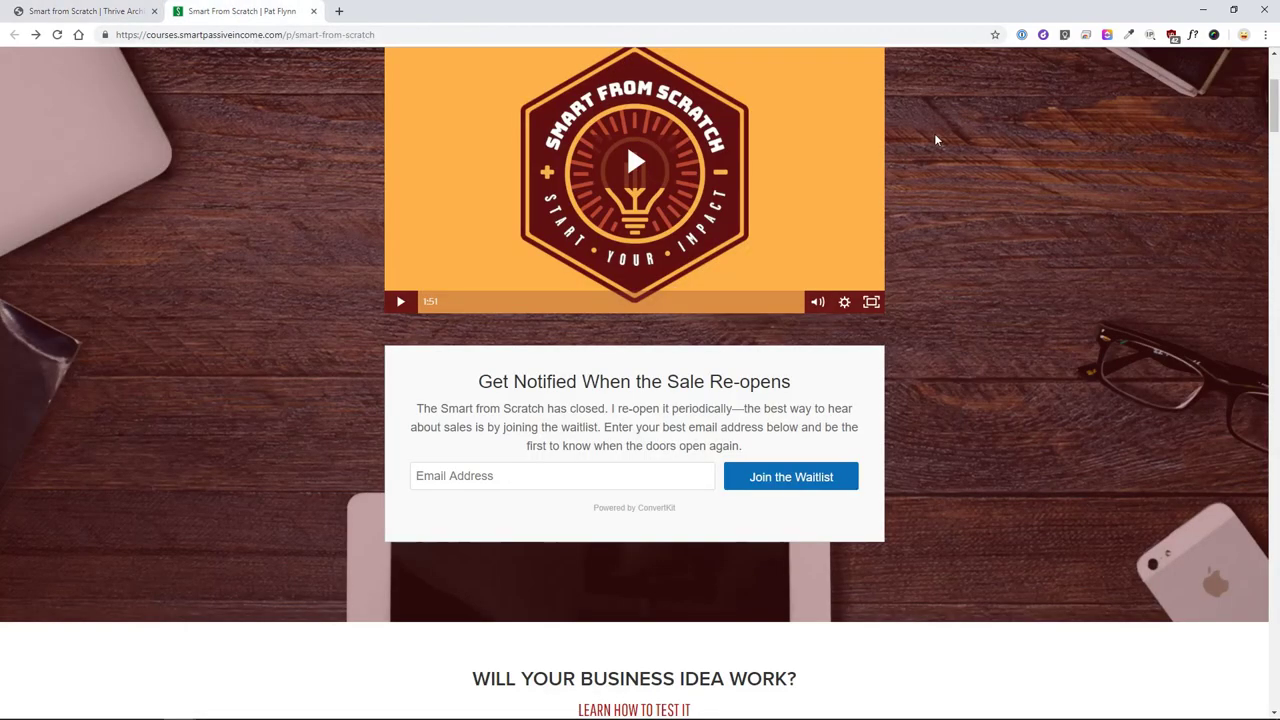
pyautogui.click(1194, 37)
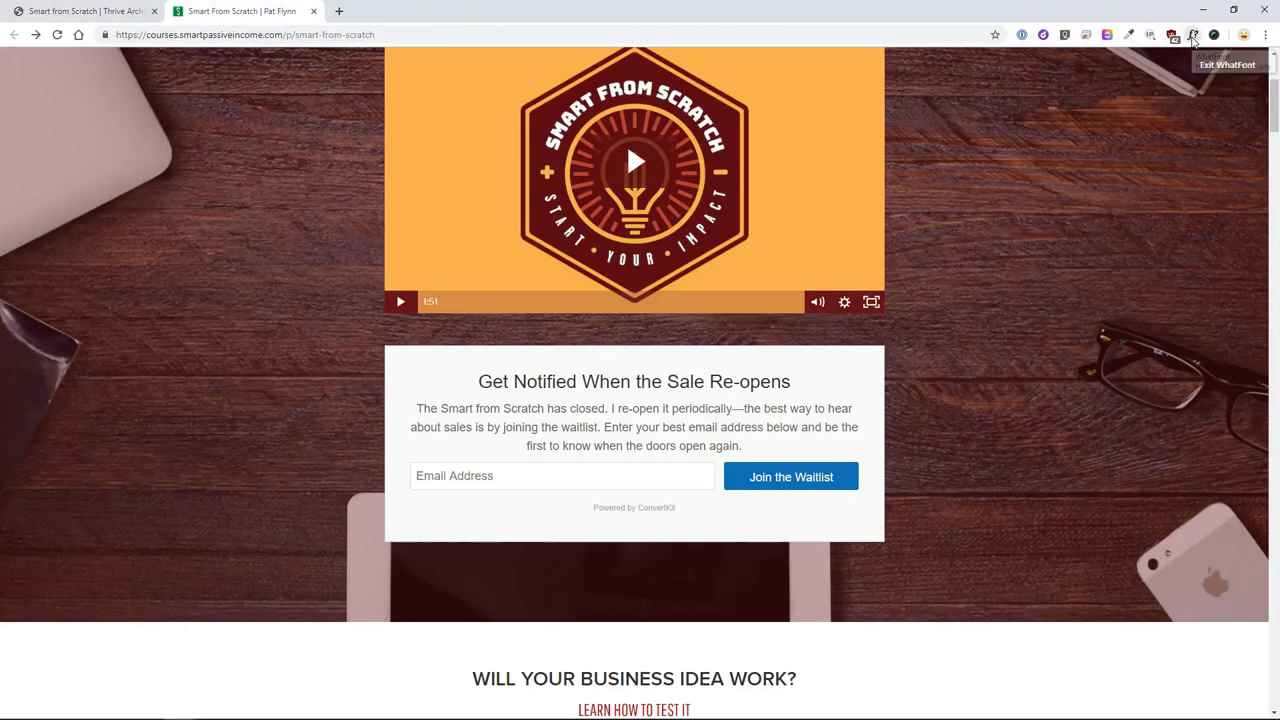
pyautogui.click(574, 388)
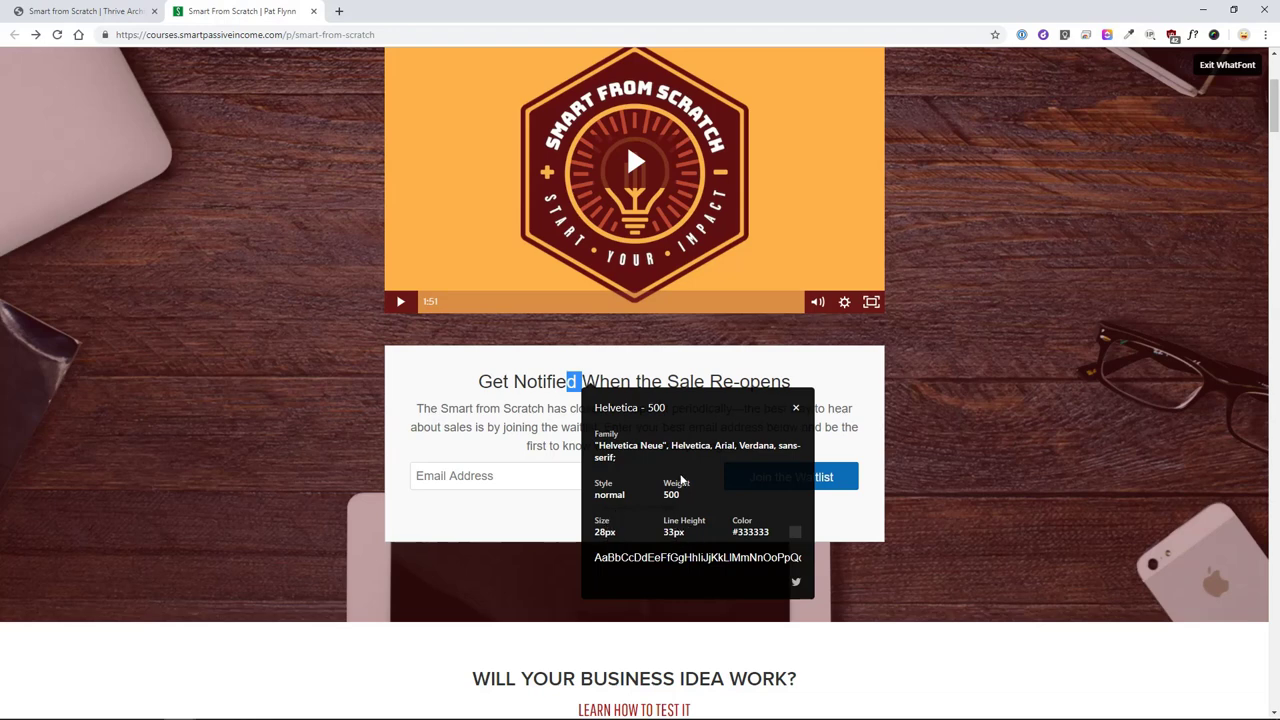
pyautogui.press('Escape')
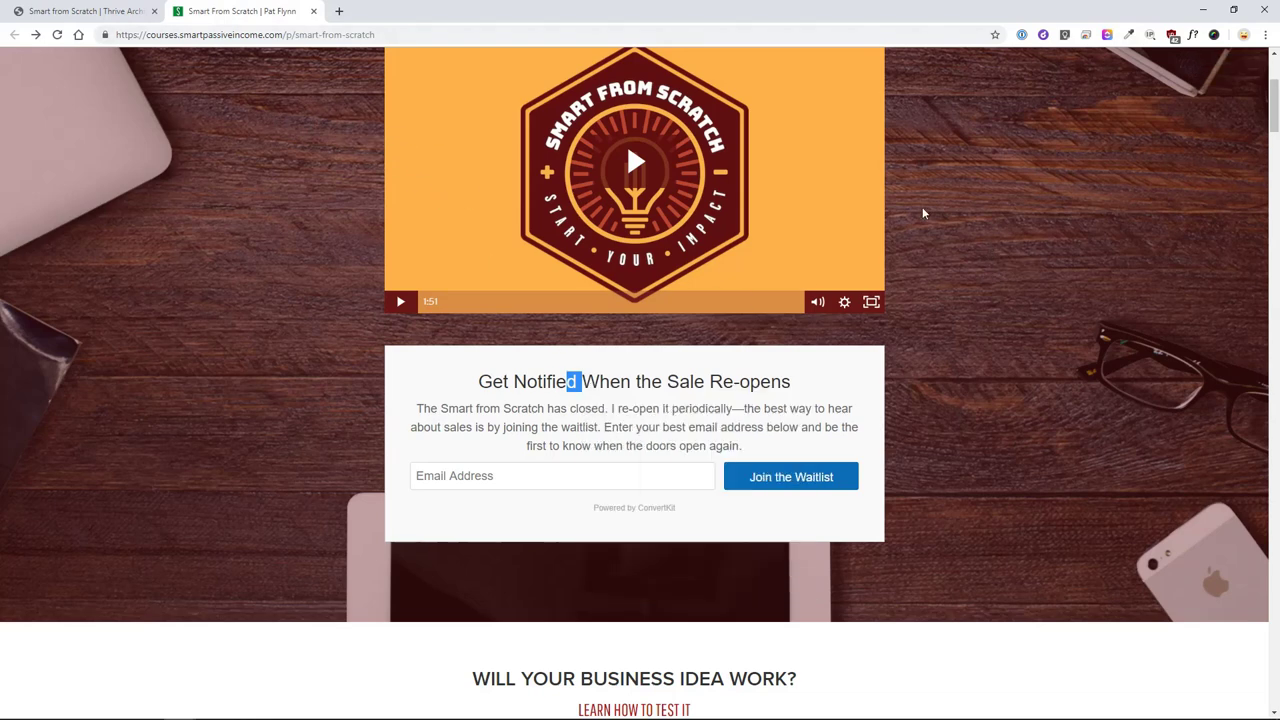
pyautogui.click(113, 10)
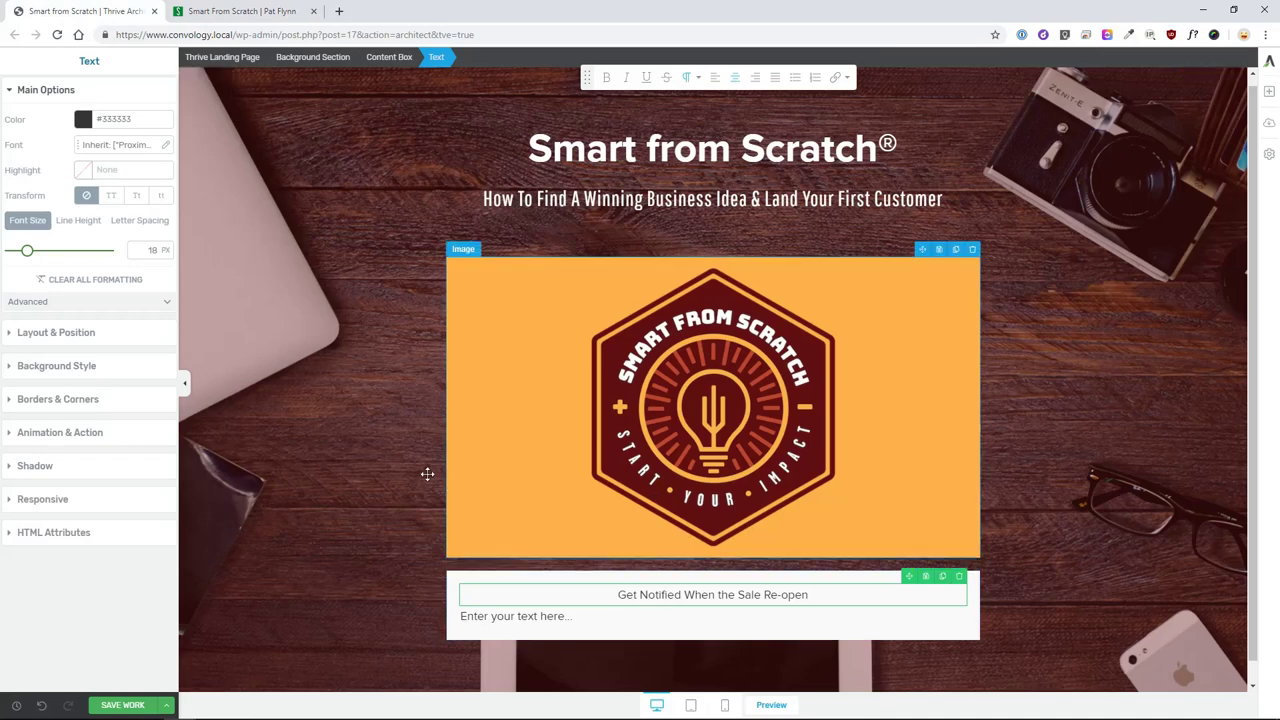
# - Set the heading to 33 px and paste the centred waitlist description into the second line
pyautogui.write('33')
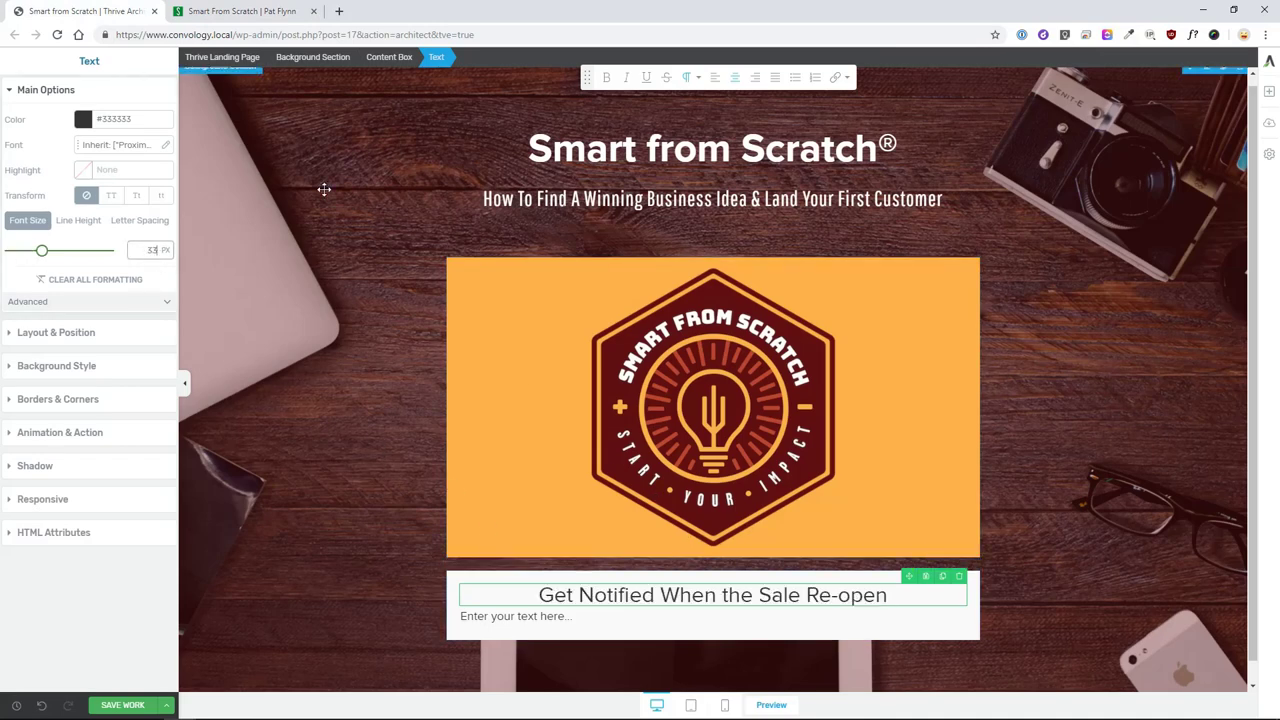
pyautogui.click(585, 617)
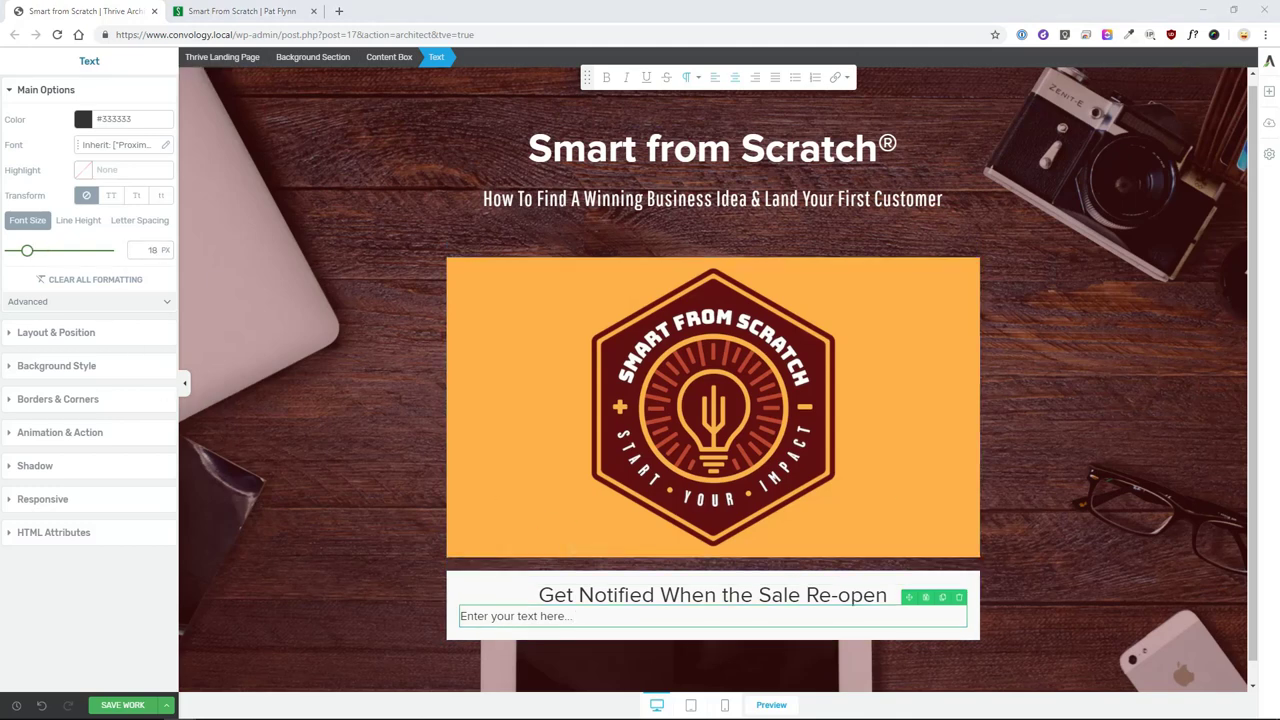
pyautogui.click(560, 614)
pyautogui.write('The Smart from Scratch has closed. I re-open it periodically—the best way to hear about sales is by joining the waitlist. Enter your best email address below and be the first to know when the doors open again.')
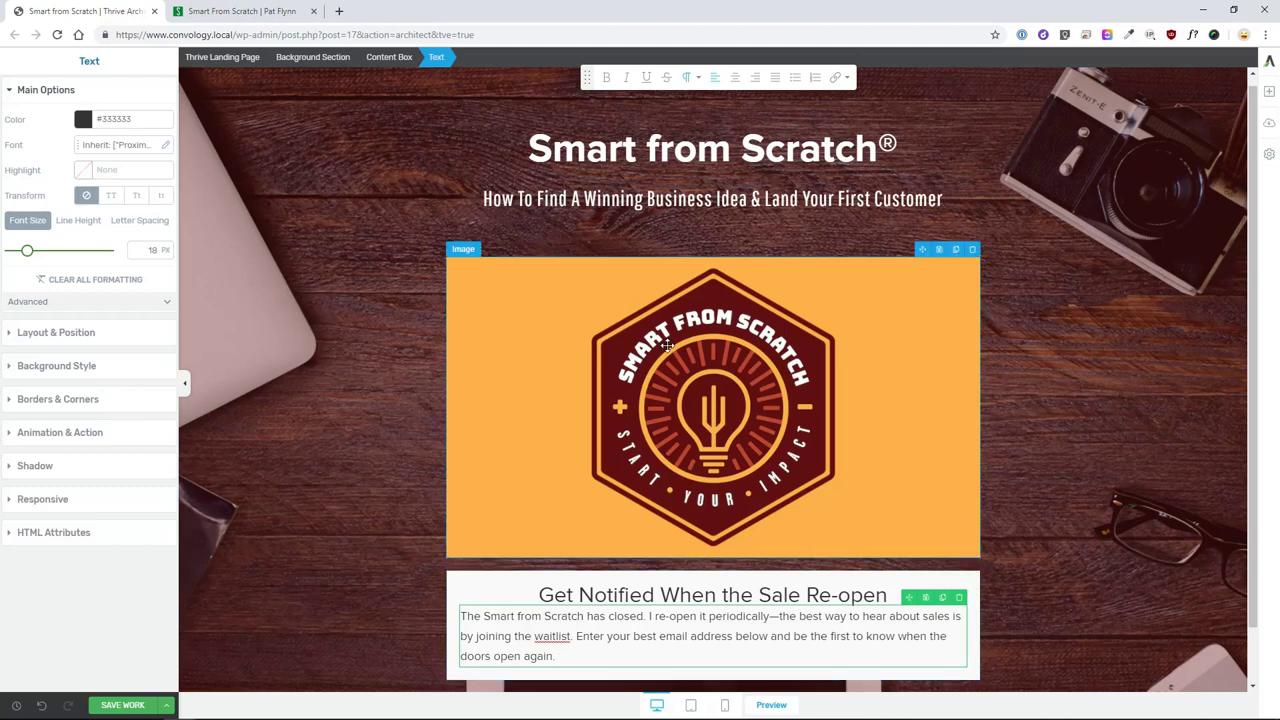
pyautogui.click(734, 77)
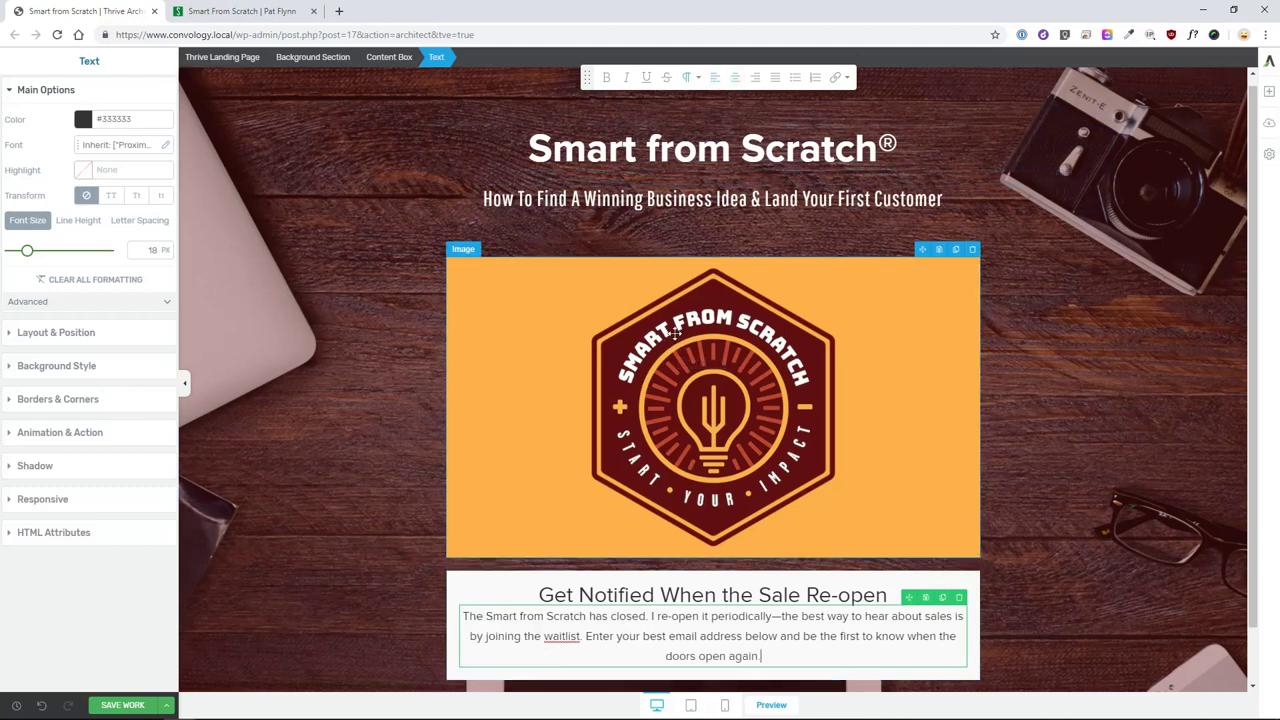
# - Add a 15 px bottom margin below the heading
pyautogui.click(620, 595)
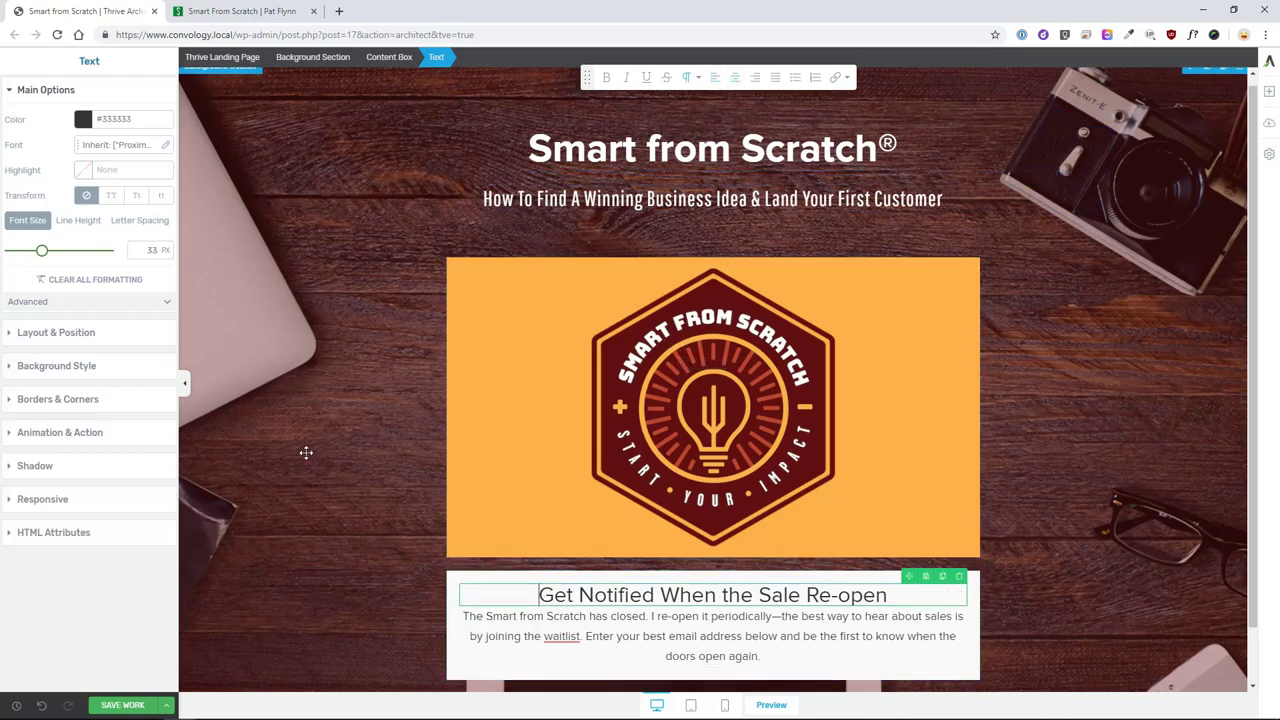
pyautogui.click(44, 331)
pyautogui.moveTo(91, 280); pyautogui.dragTo(97, 299)
# - Set a 16 px gap below the heading and 30 px padding on all content box sides
pyautogui.scroll(-1, 549, 446)
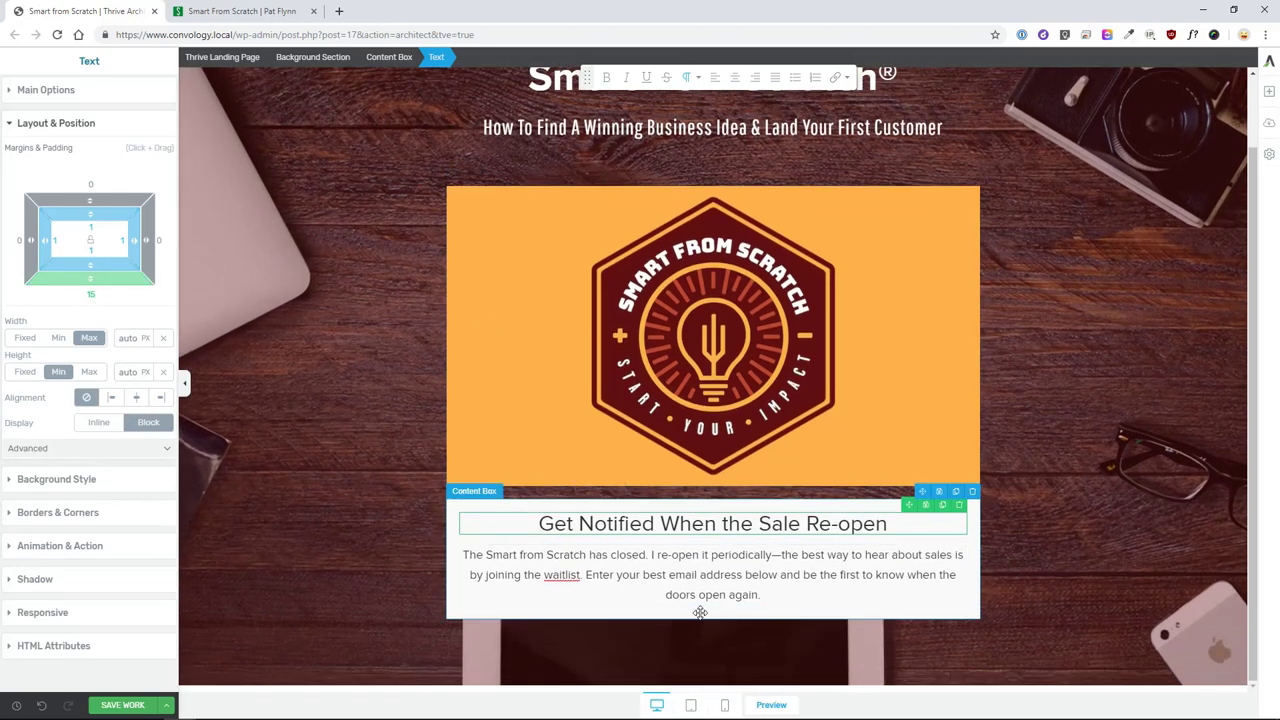
pyautogui.moveTo(91, 281); pyautogui.dragTo(92, 297)
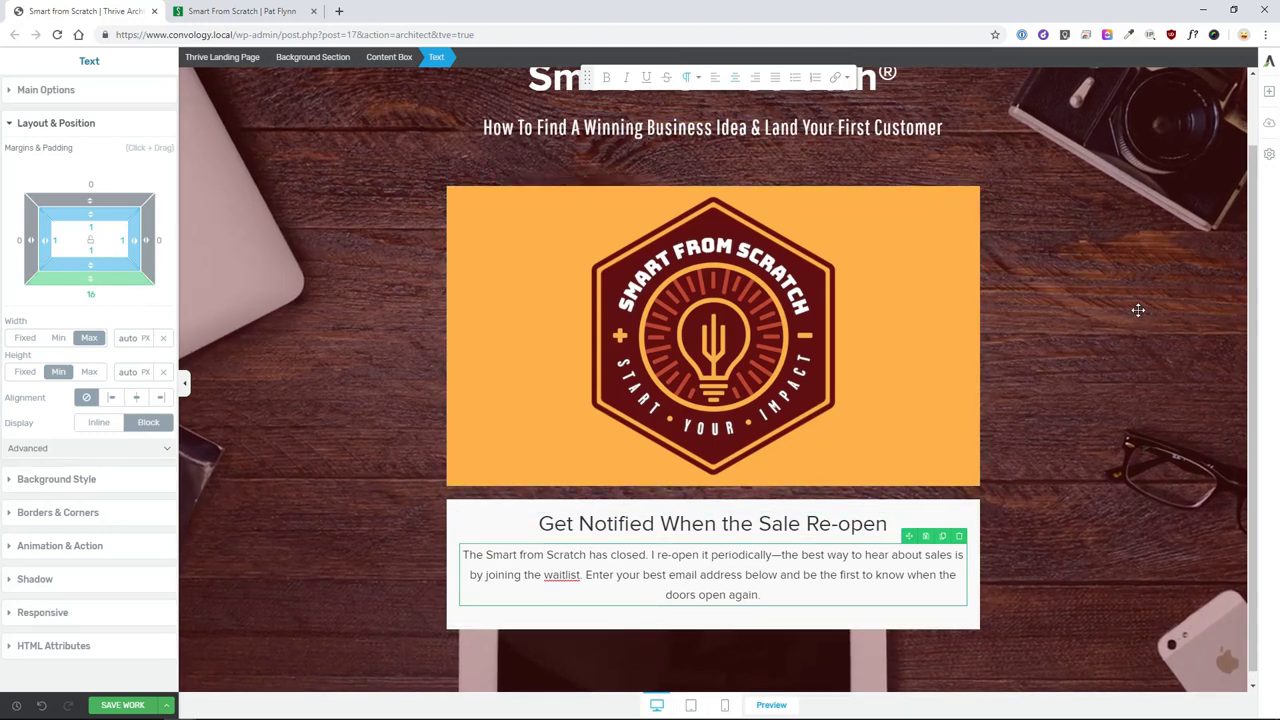
pyautogui.click(458, 519)
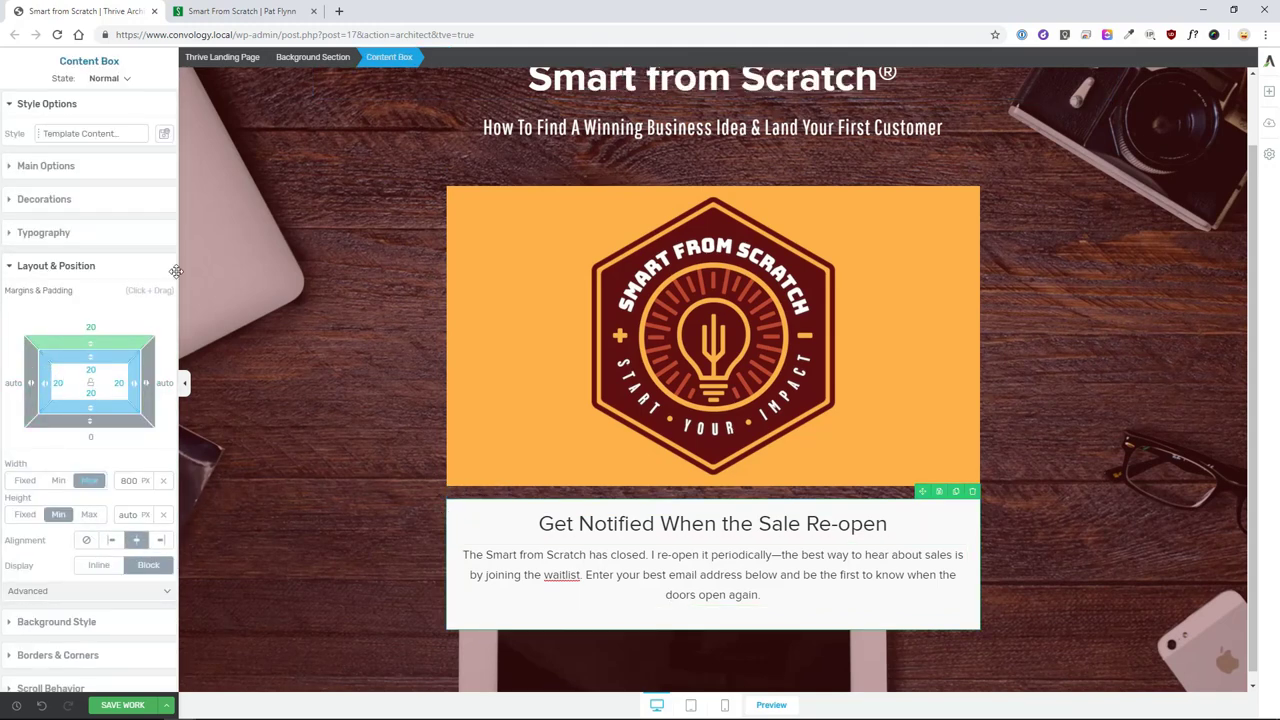
pyautogui.click(88, 388)
pyautogui.write('30')
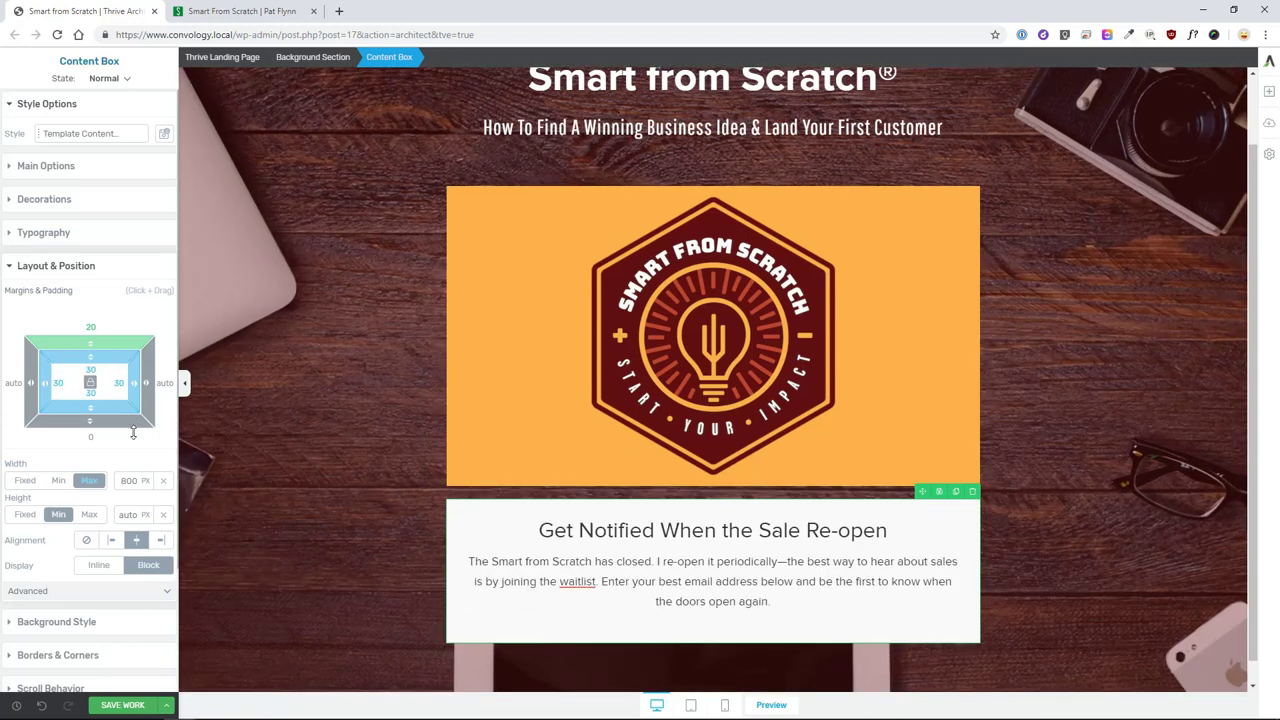
pyautogui.click(363, 518)
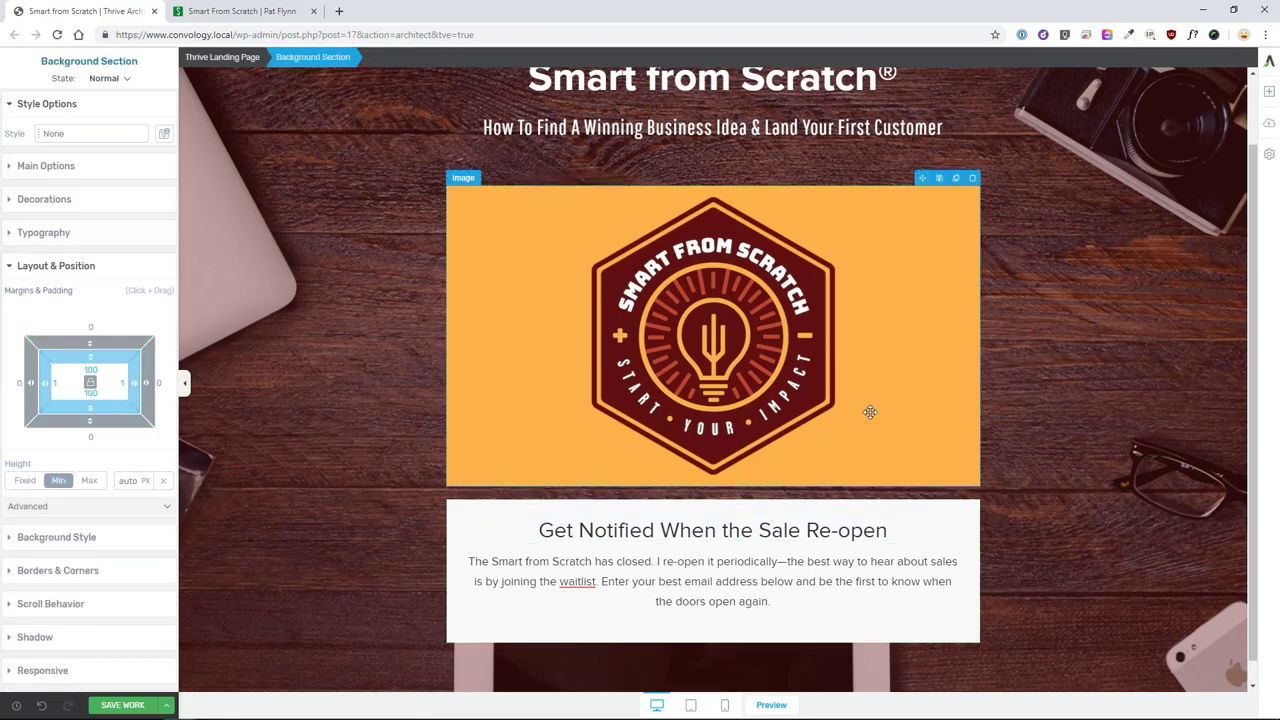
pyautogui.scroll(-1, 1062, 361)
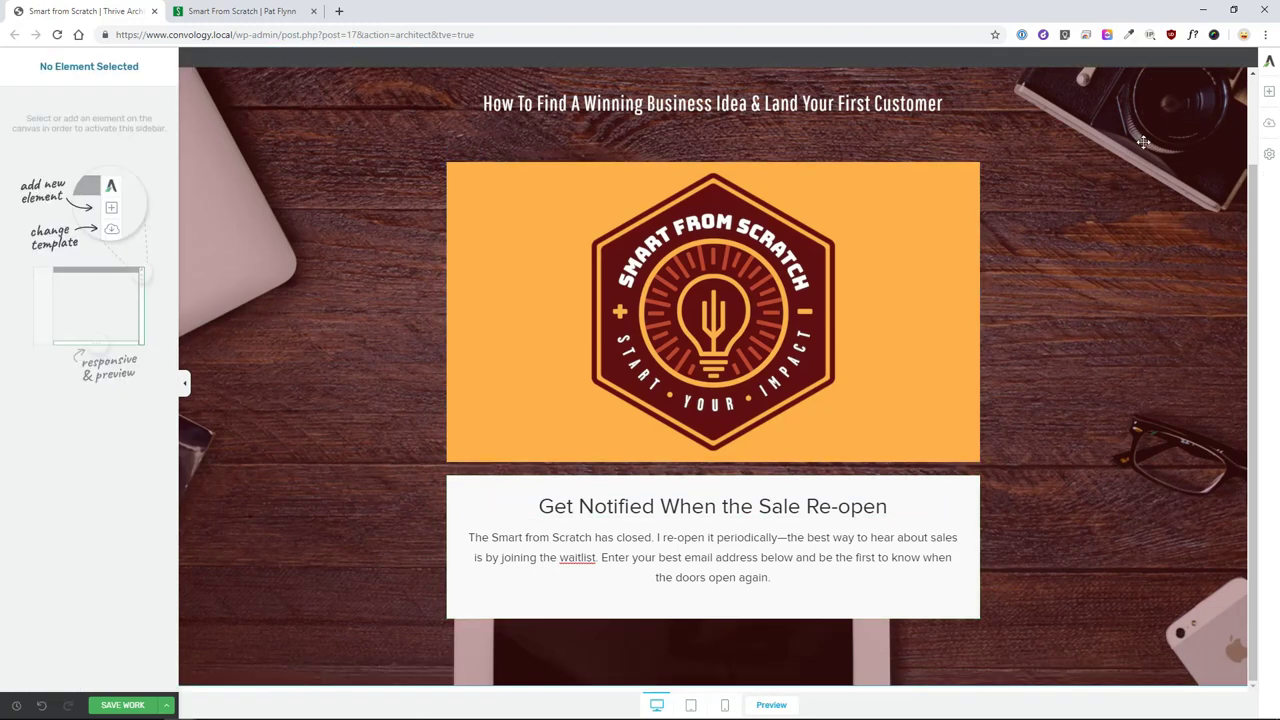
pyautogui.click(1267, 93)
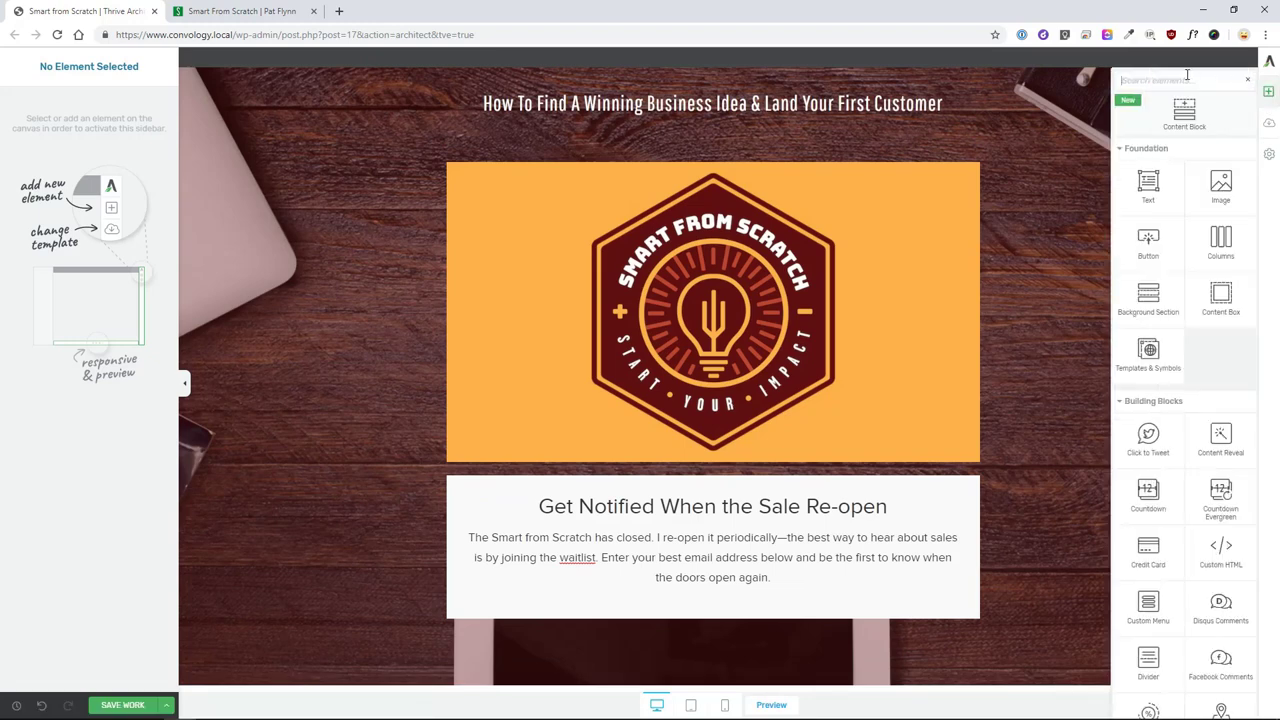
pyautogui.write('lead')
pyautogui.moveTo(1150, 165); pyautogui.dragTo(716, 568)
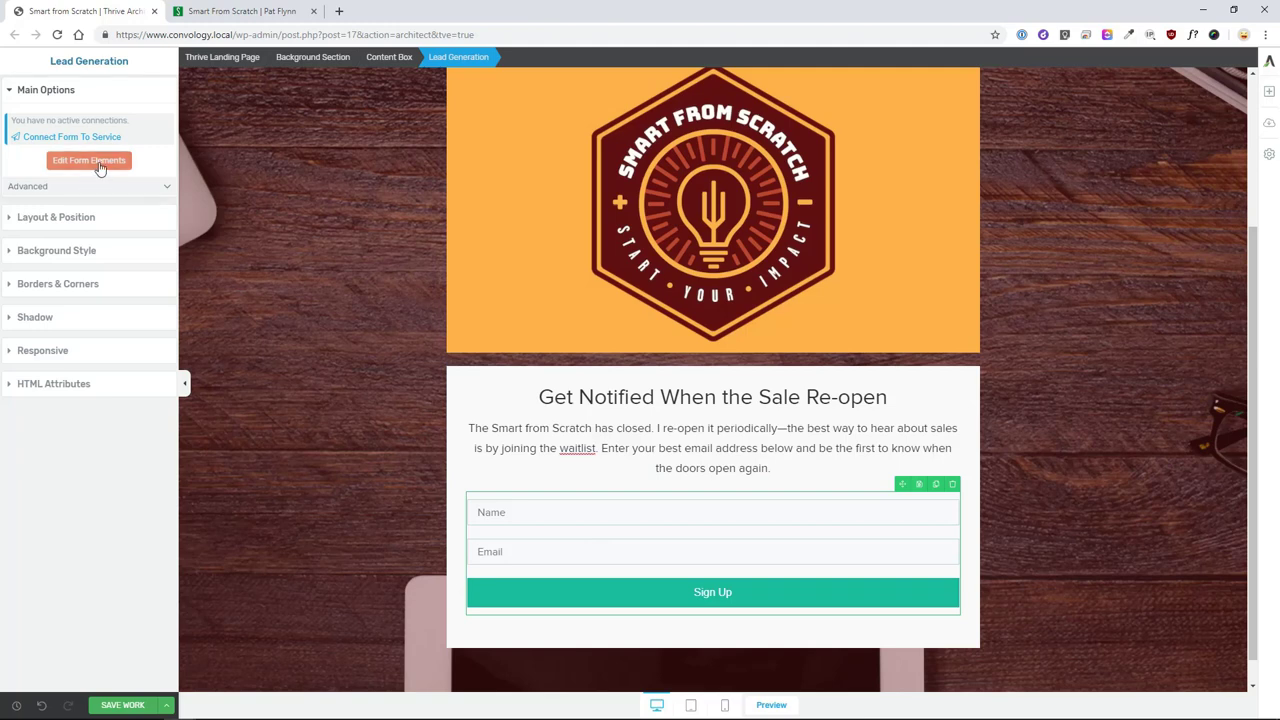
pyautogui.click(105, 161)
pyautogui.click(644, 511)
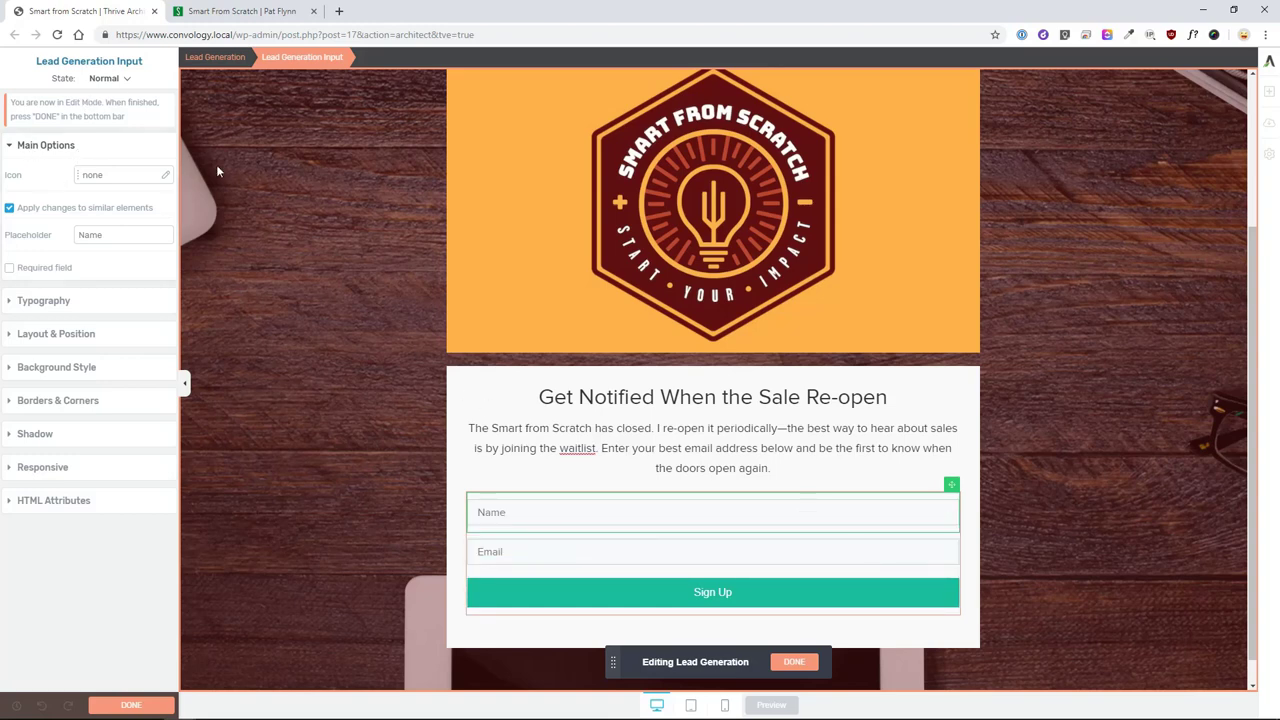
pyautogui.click(805, 665)
pyautogui.click(72, 136)
# - Add a new API connection for the waitlist form and choose Mailchimp as the app
pyautogui.click(547, 307)
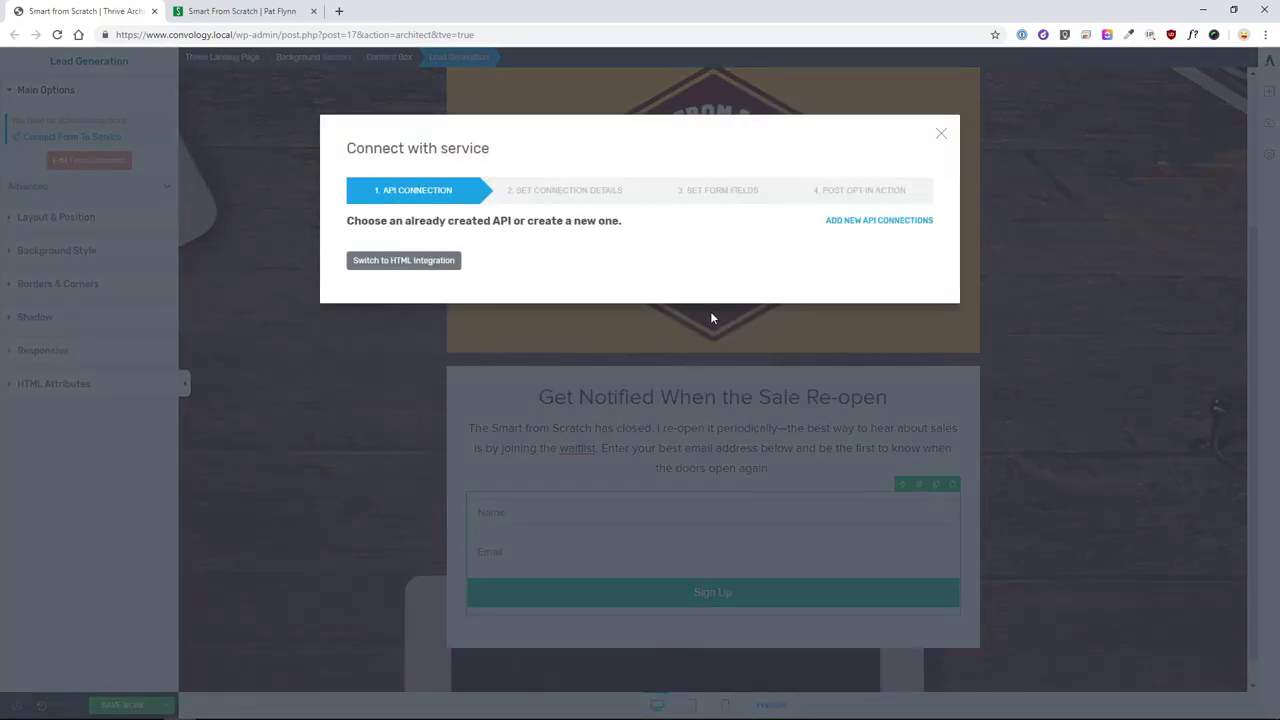
pyautogui.click(848, 221)
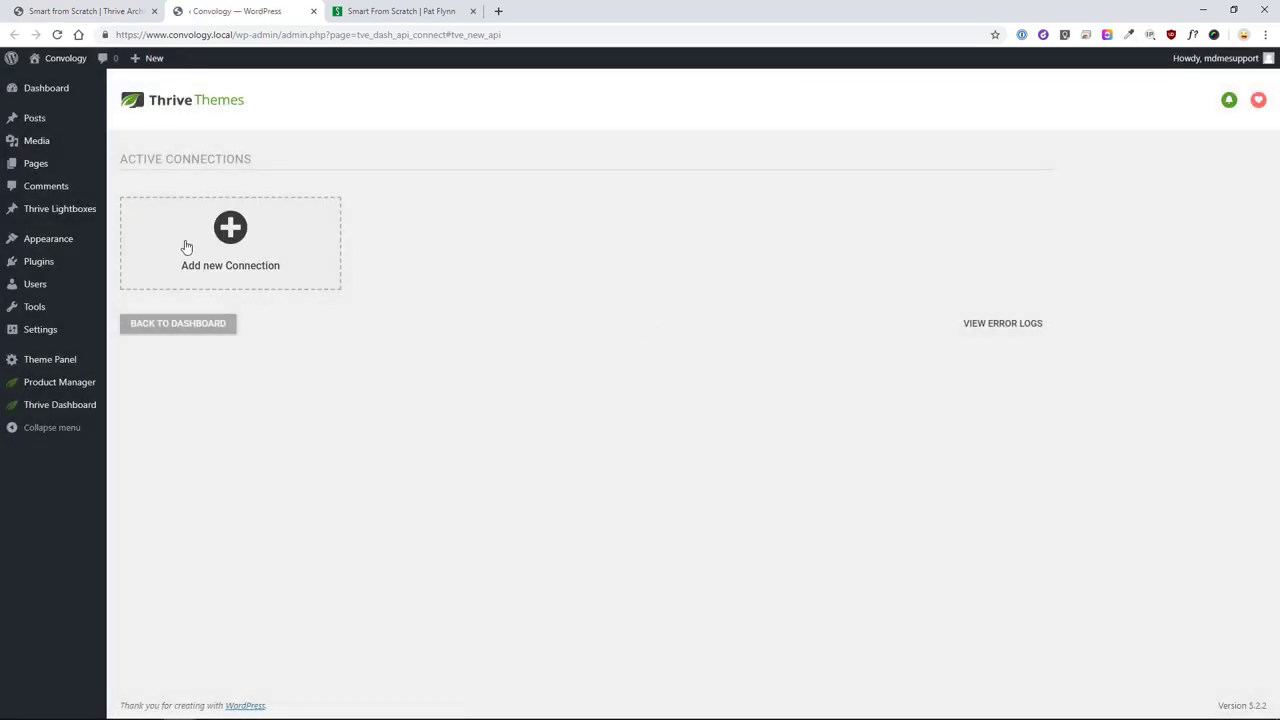
pyautogui.click(239, 241)
pyautogui.click(225, 220)
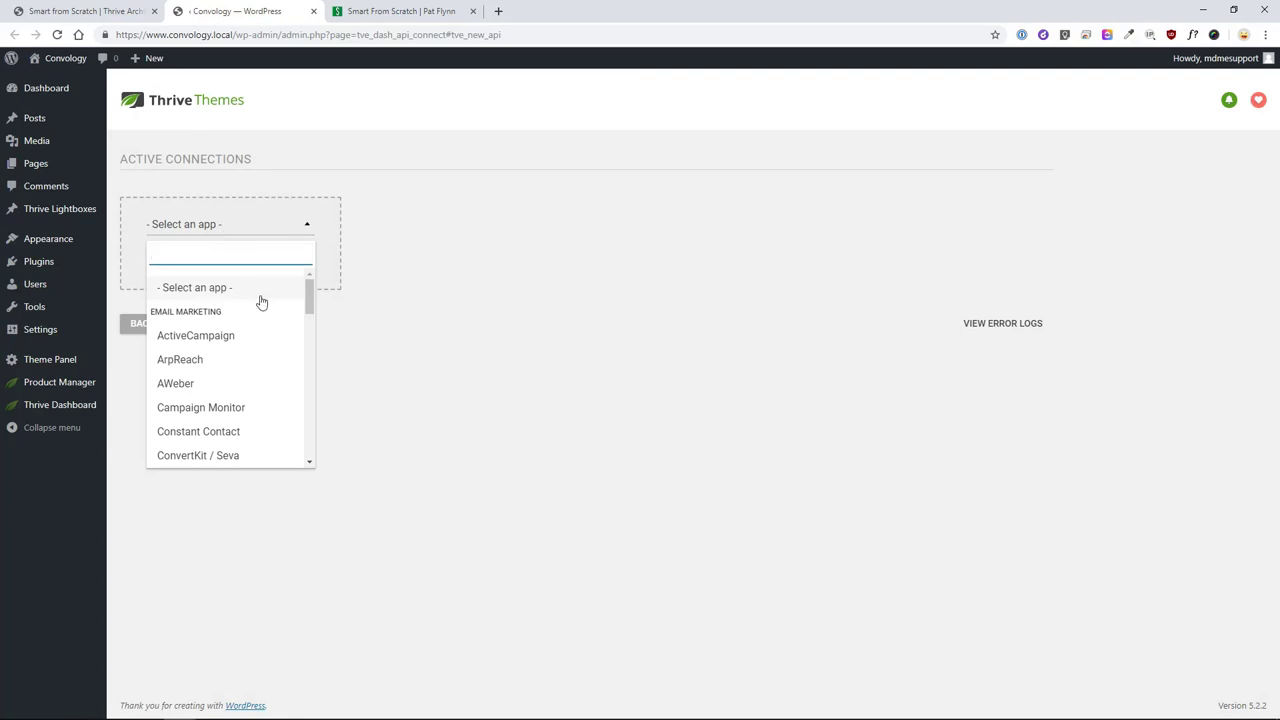
pyautogui.scroll(-2, 240, 337)
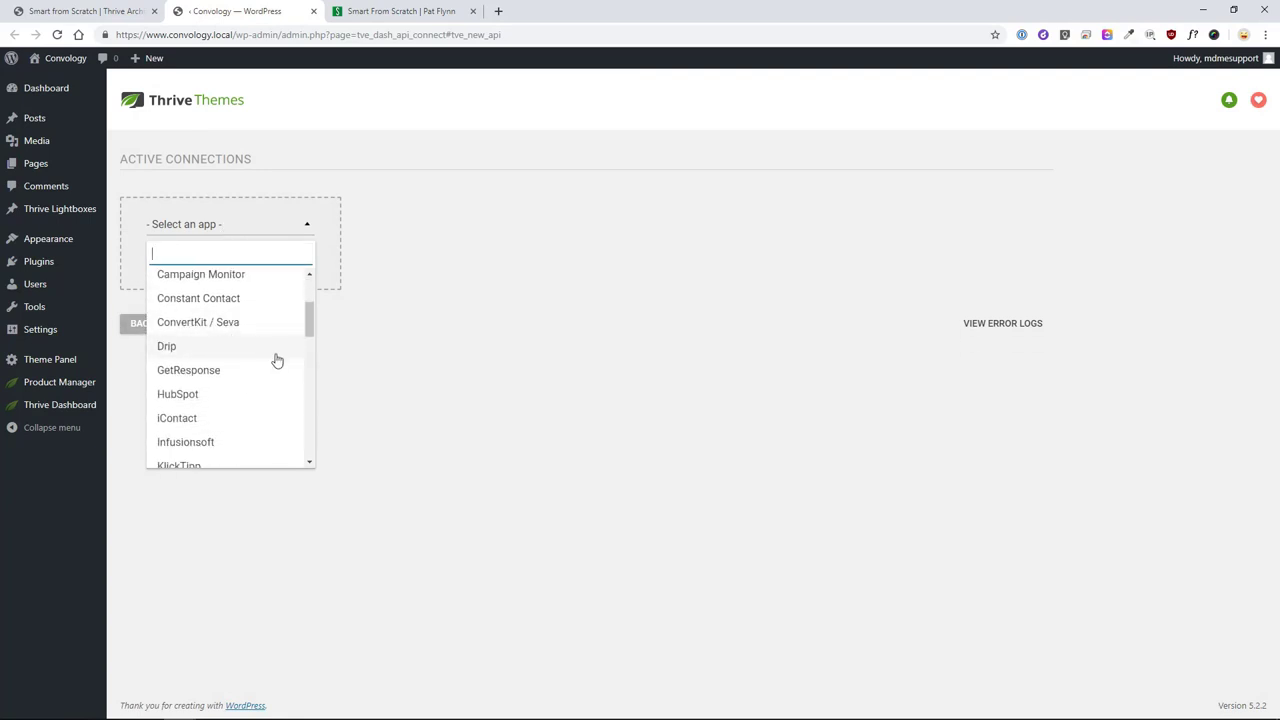
pyautogui.scroll(1, 310, 325)
pyautogui.moveTo(312, 327); pyautogui.dragTo(314, 357)
pyautogui.click(184, 364)
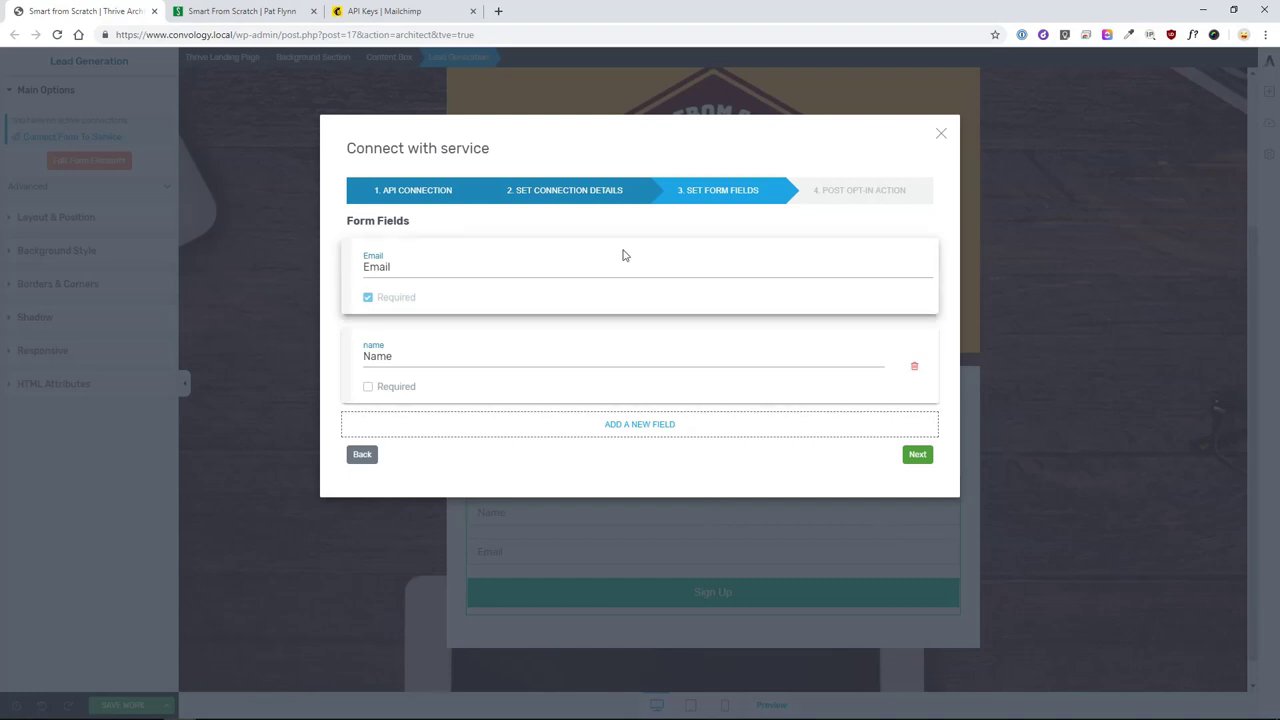
# - Remove the Name field, show a 'Success!' notification after sign-up, and save the Mailchimp connection
pyautogui.click(914, 369)
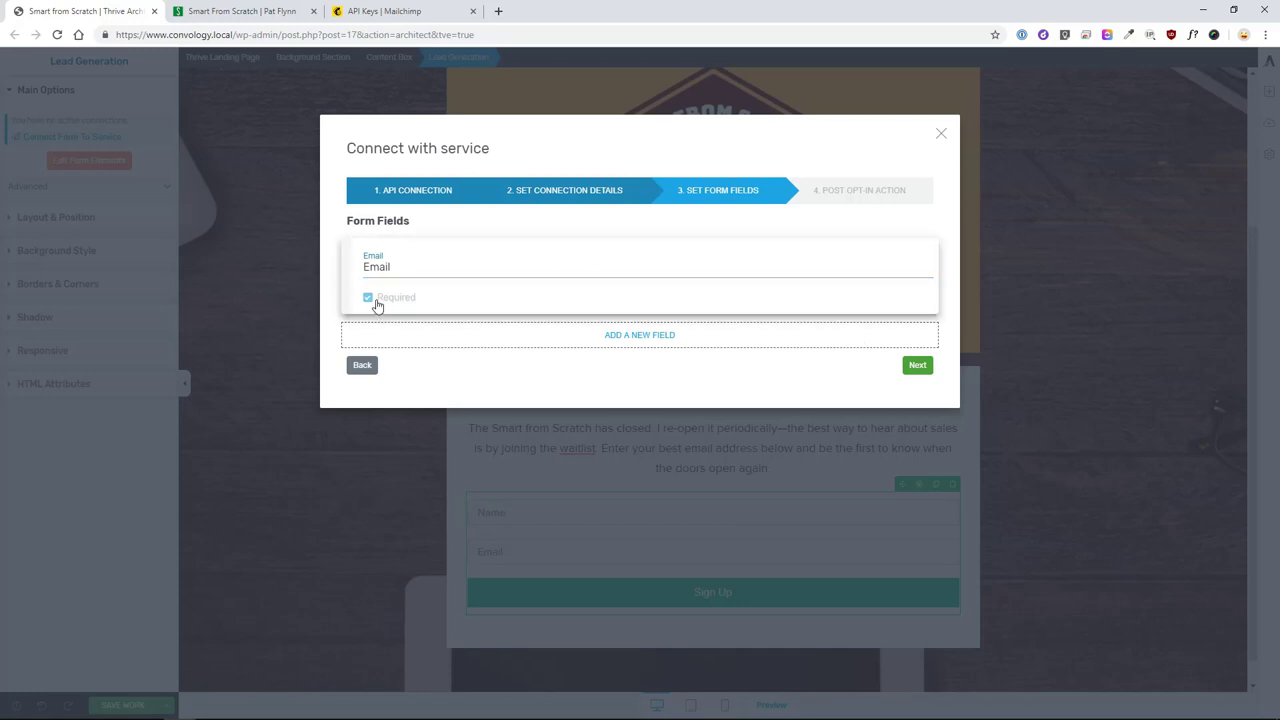
pyautogui.click(918, 365)
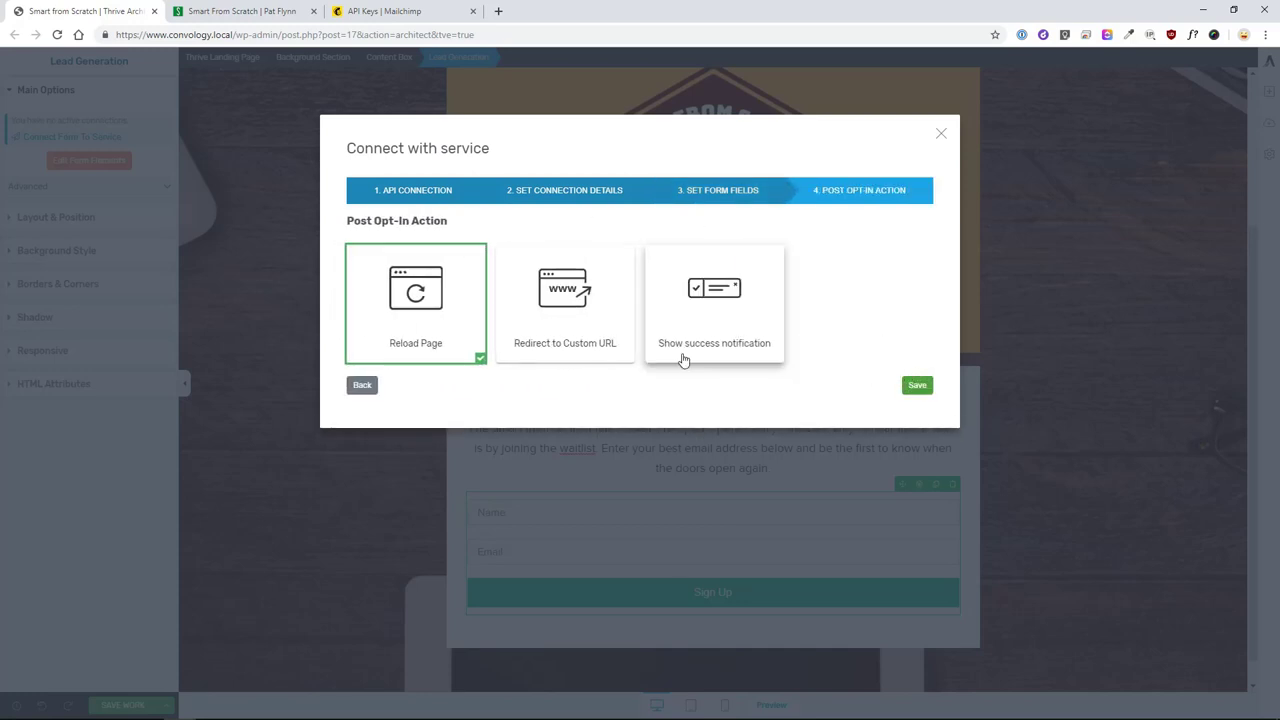
pyautogui.click(690, 312)
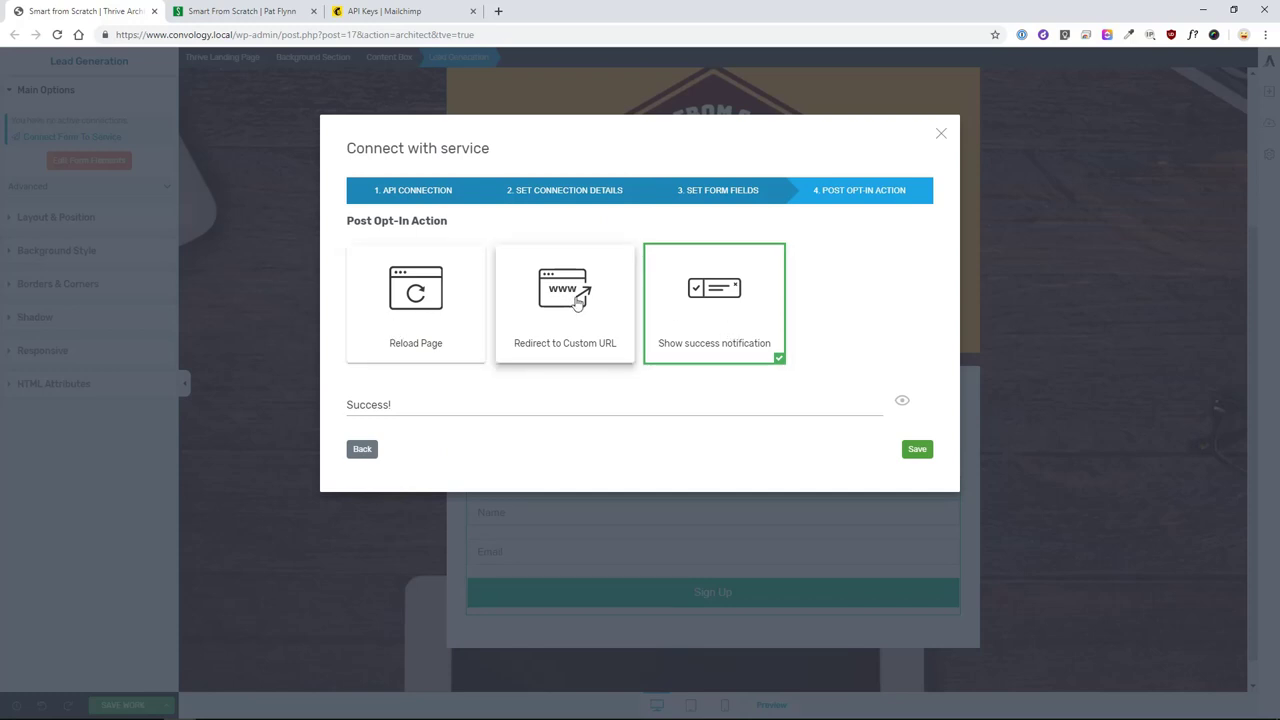
pyautogui.click(655, 404)
pyautogui.click(914, 449)
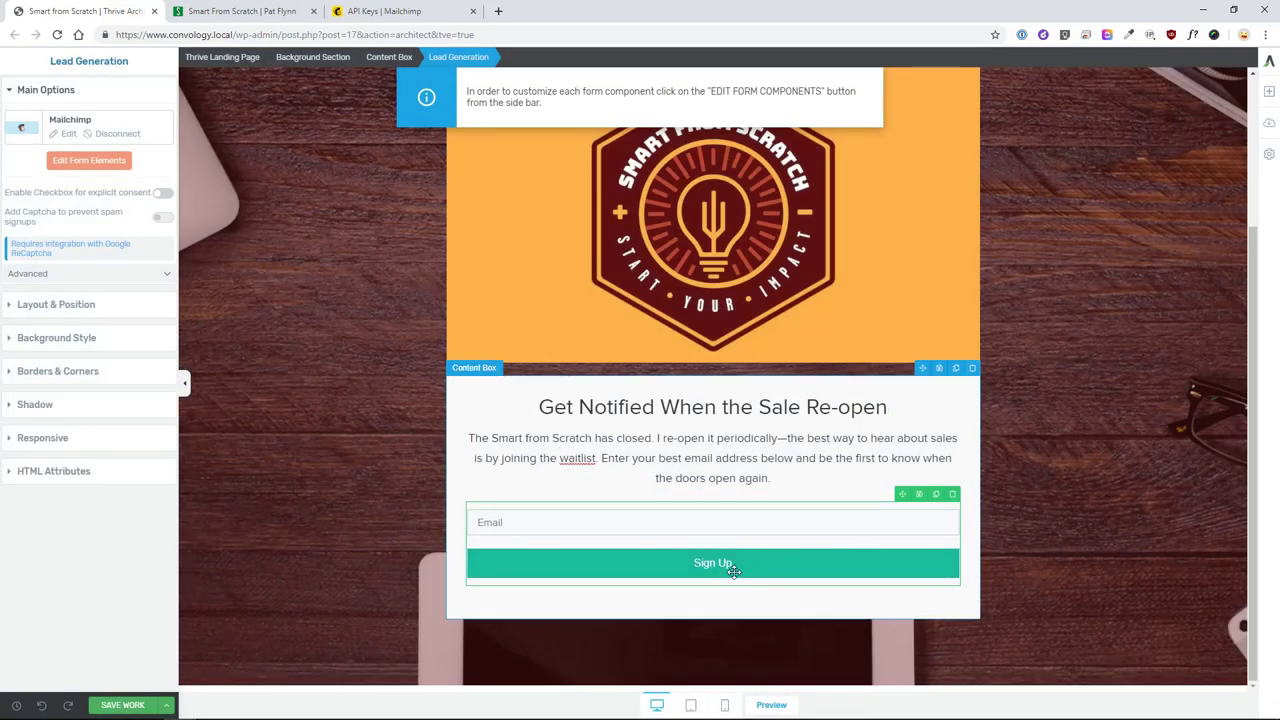
# - Move the Sign Up button beside the Email field and widen the Email field
pyautogui.click(124, 162)
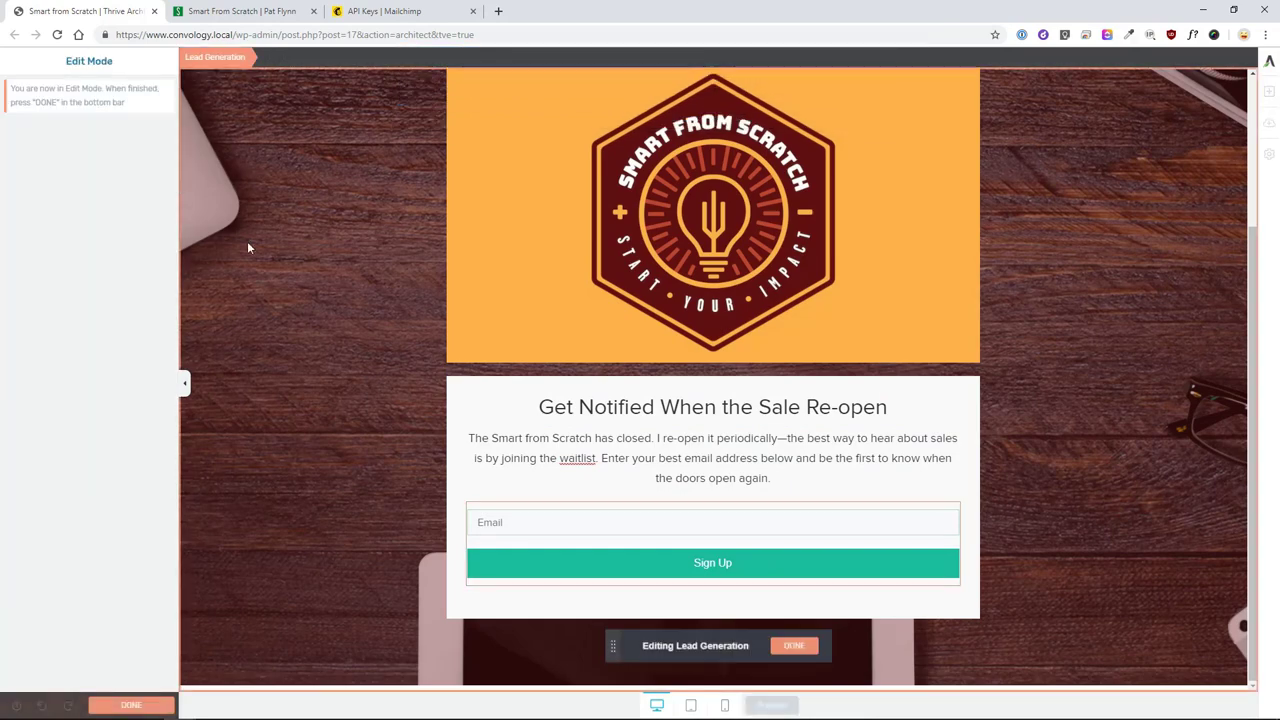
pyautogui.moveTo(661, 565); pyautogui.dragTo(949, 537)
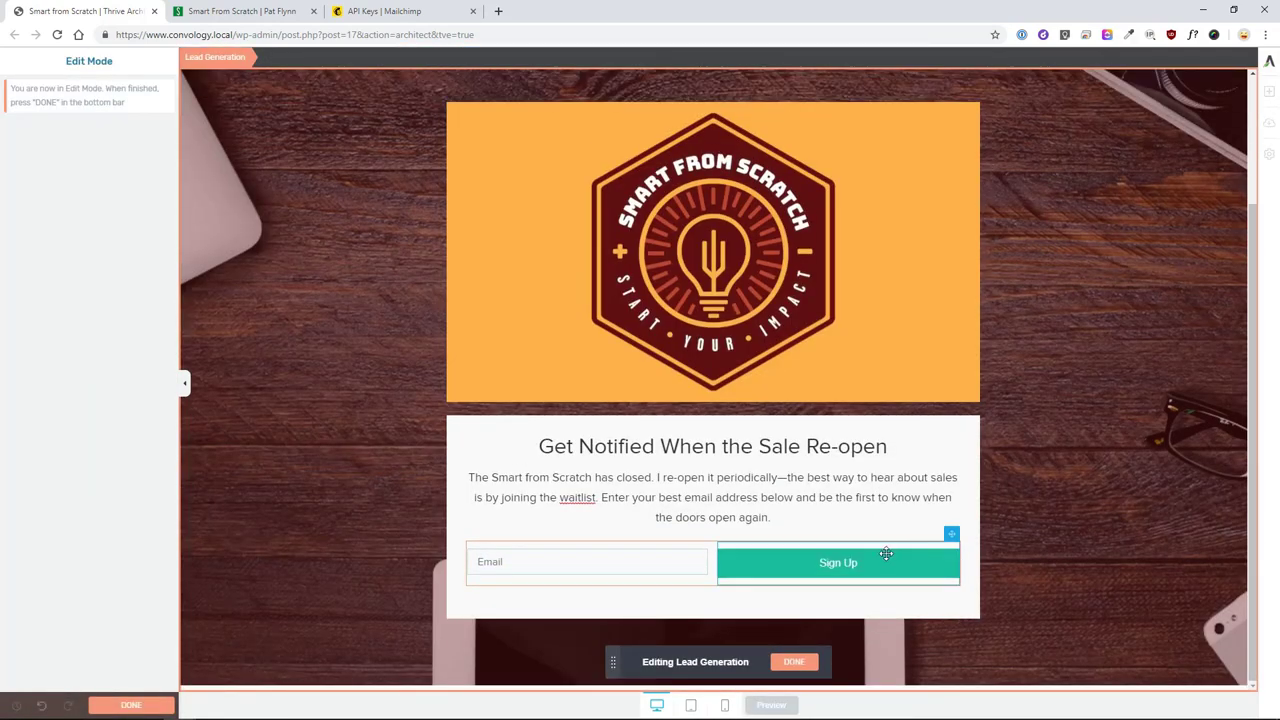
pyautogui.moveTo(718, 565); pyautogui.dragTo(825, 565)
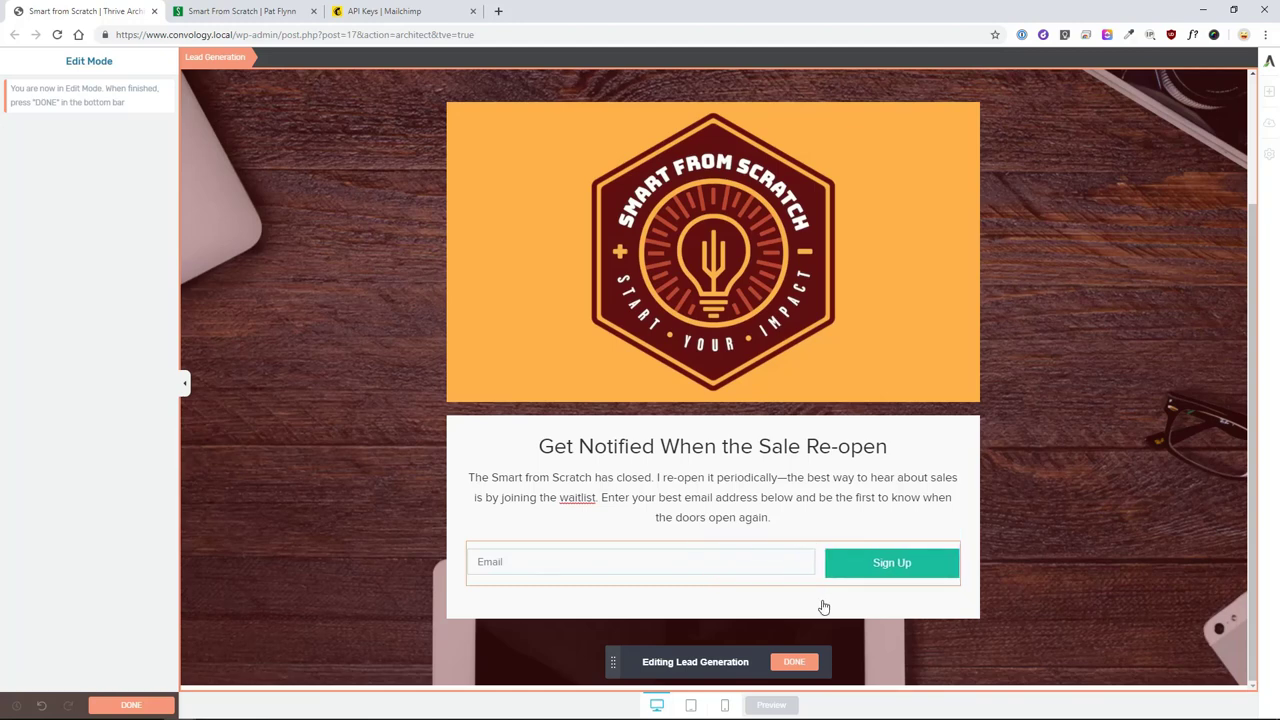
# - Increase the Email field's padding and give Sign Up 15 px padding all round
pyautogui.click(513, 574)
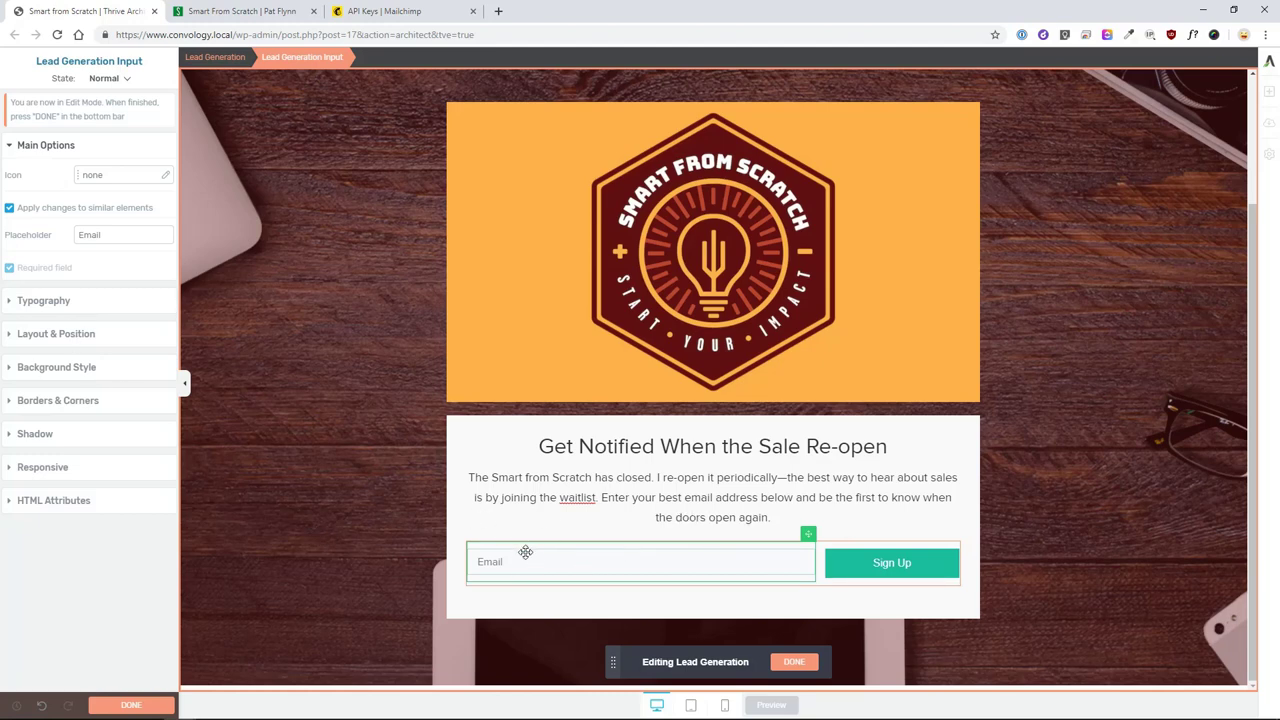
pyautogui.click(36, 335)
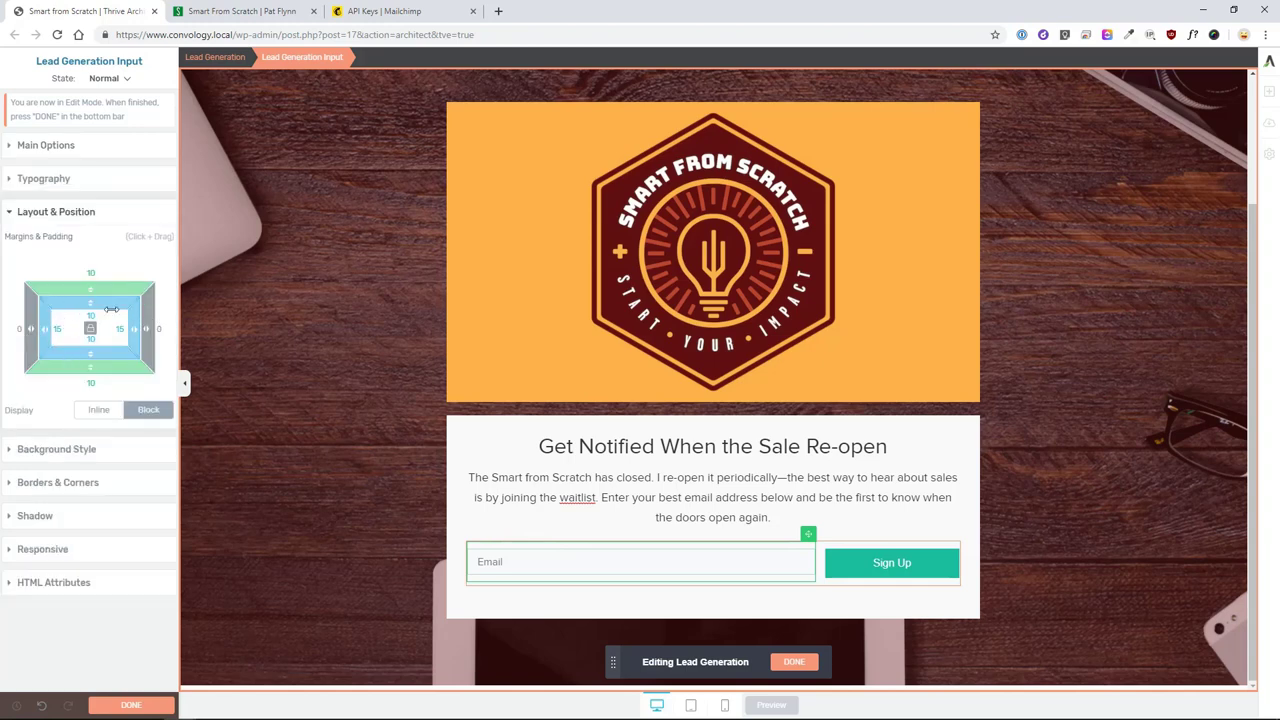
pyautogui.moveTo(90, 338); pyautogui.dragTo(90, 336)
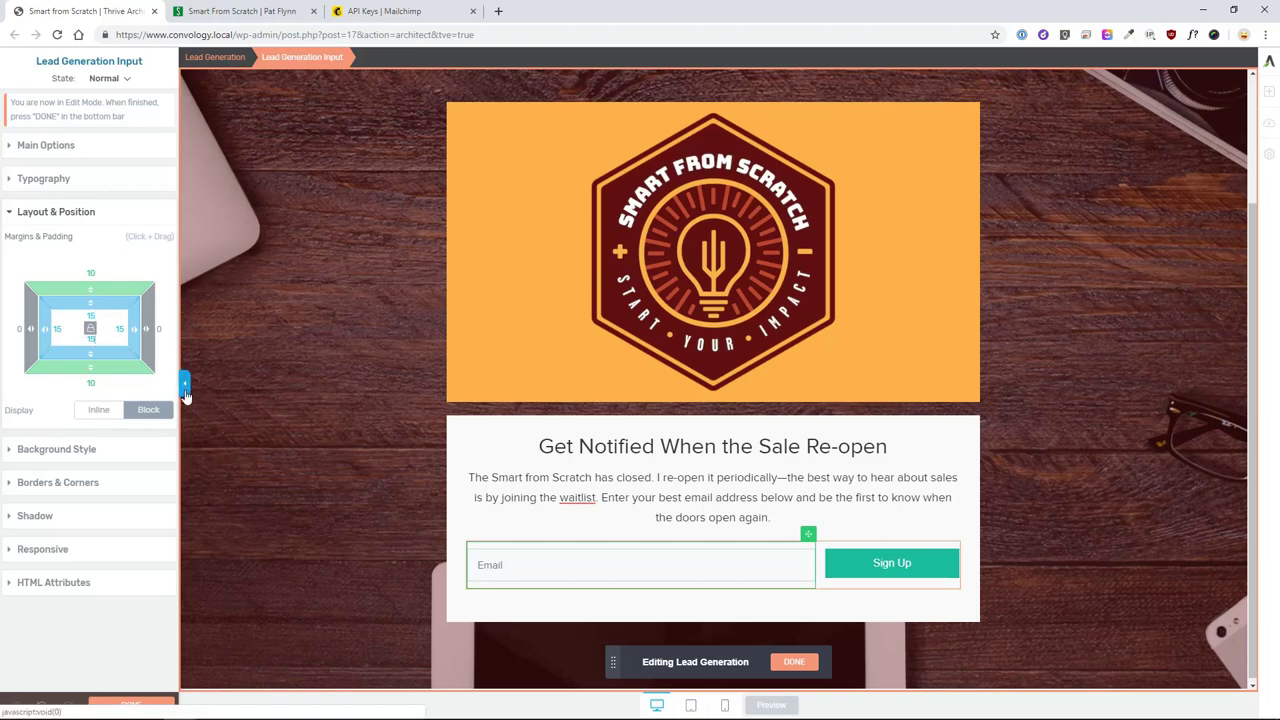
pyautogui.click(840, 563)
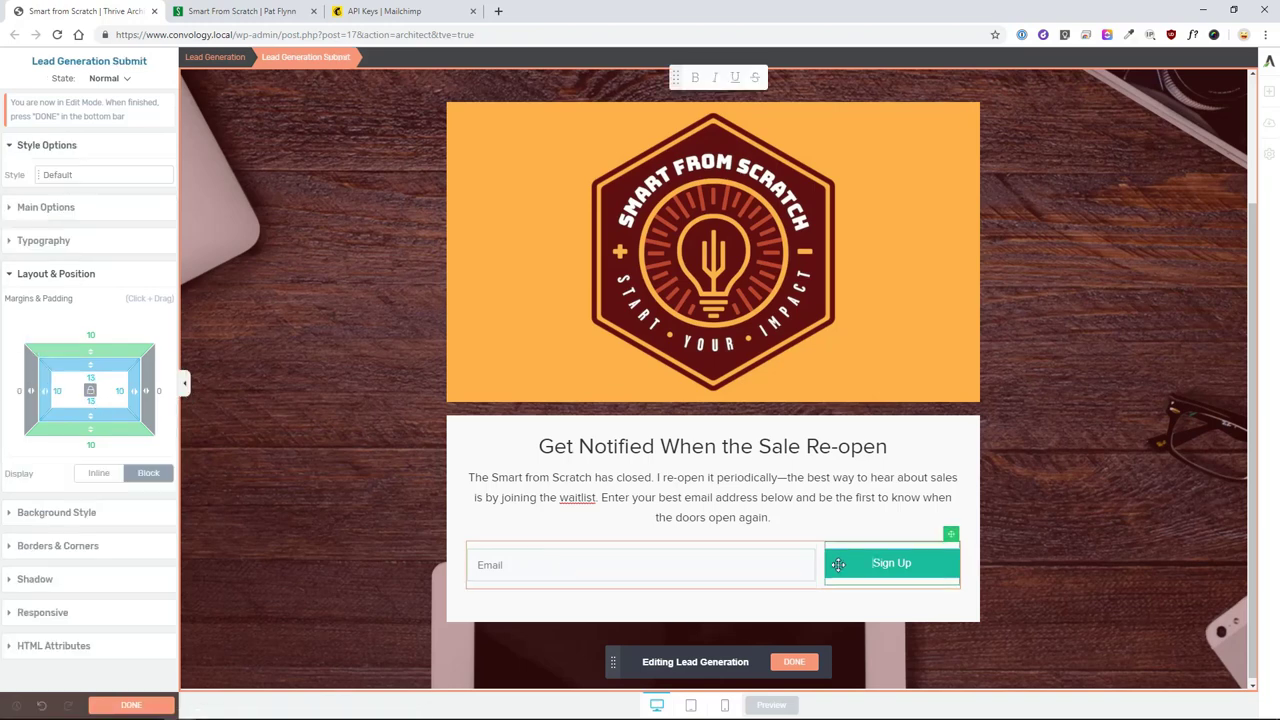
pyautogui.click(90, 390)
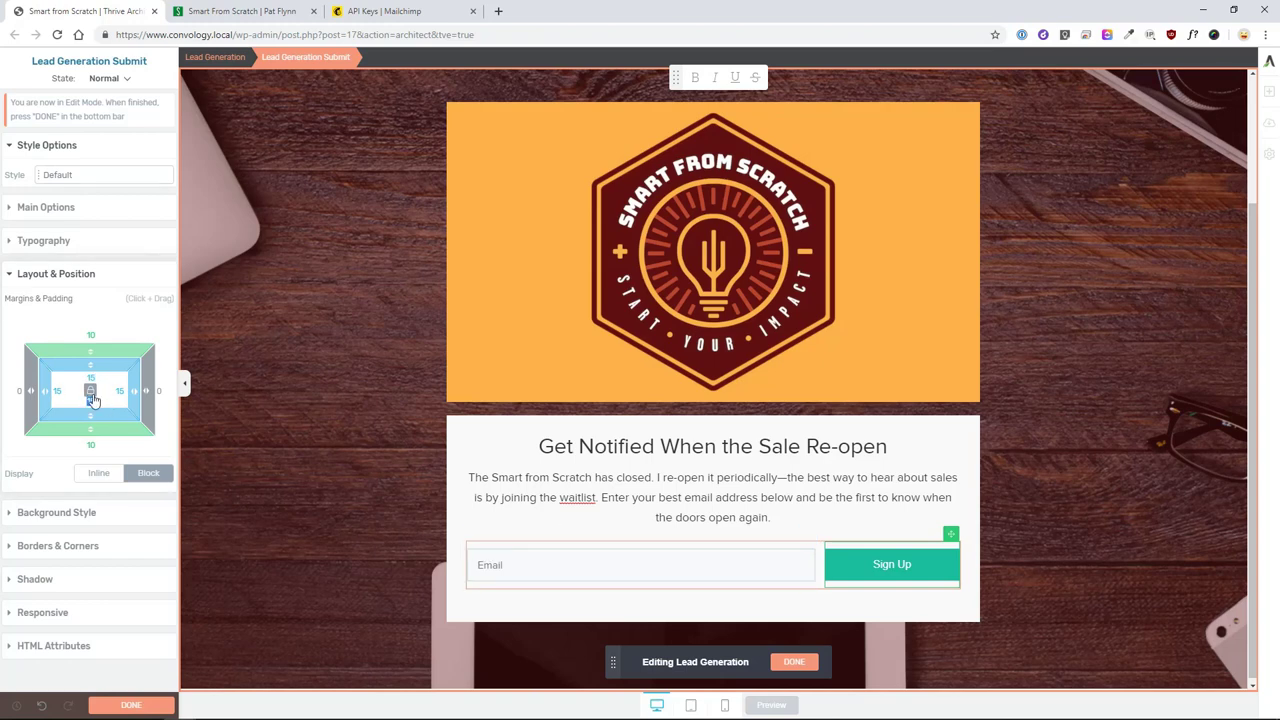
# - Set the Email field text to 21 px and its border colour to #cecece
pyautogui.click(592, 579)
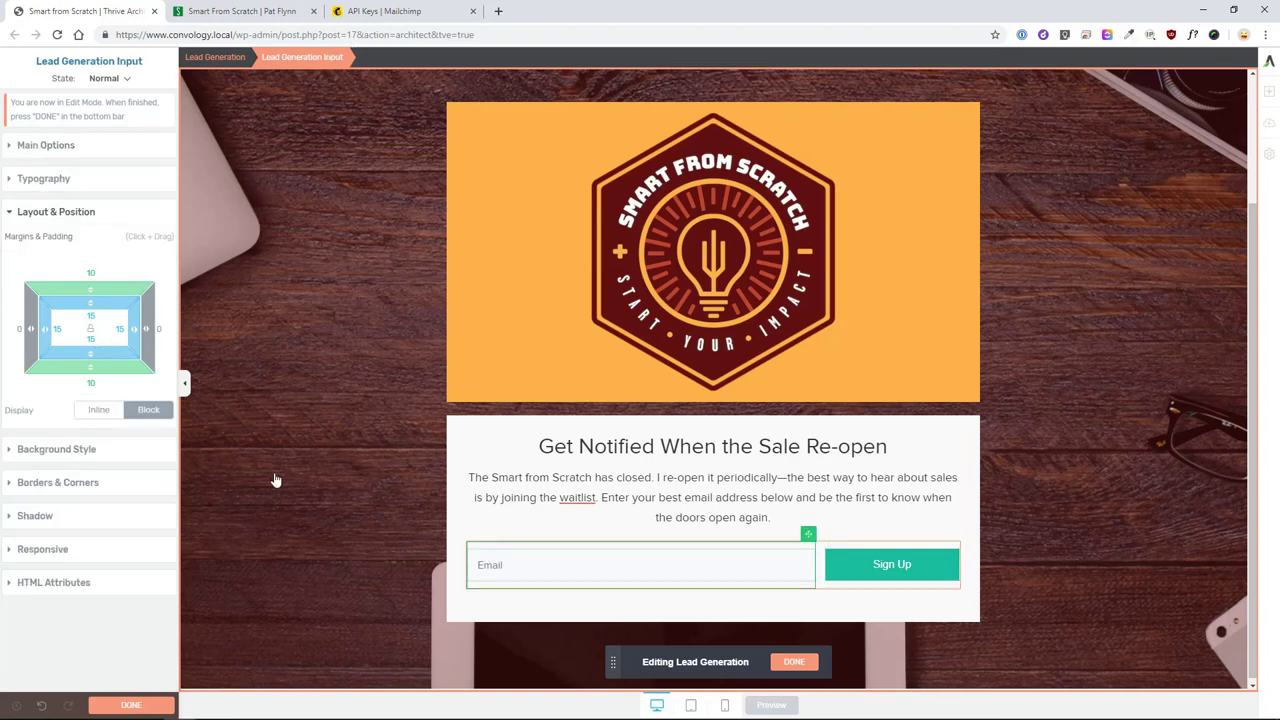
pyautogui.click(24, 180)
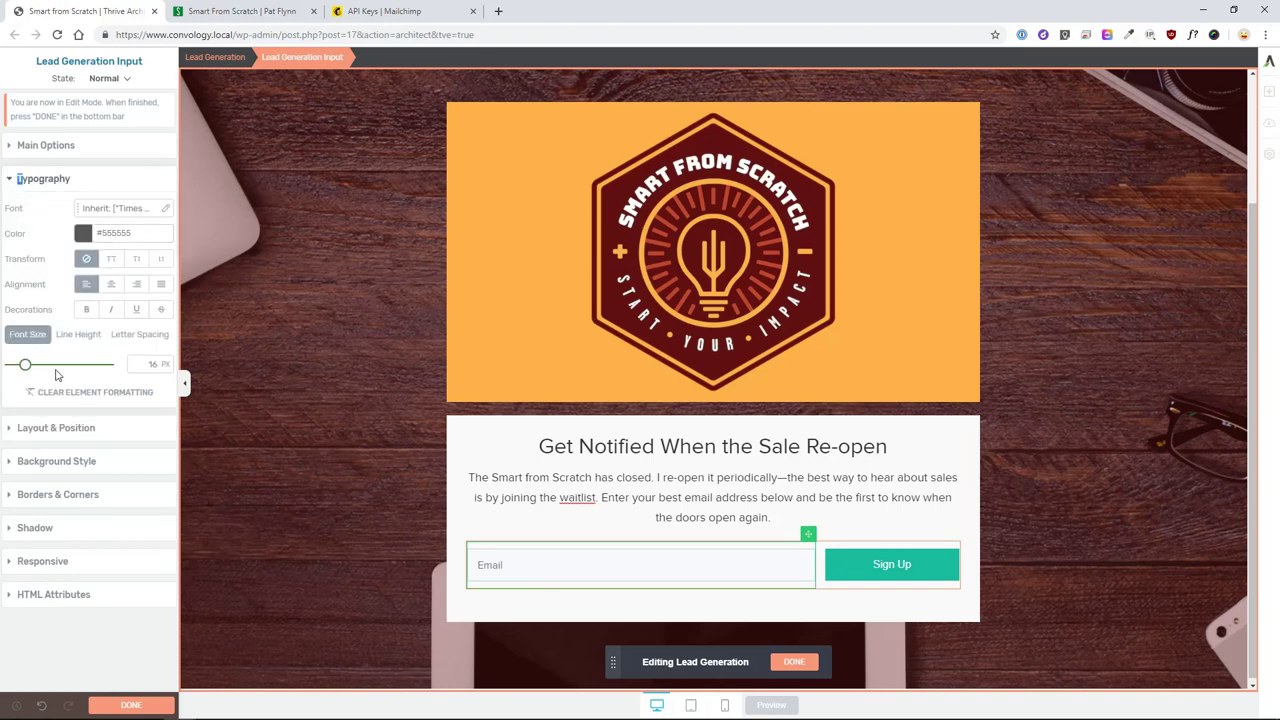
pyautogui.moveTo(26, 368); pyautogui.dragTo(31, 368)
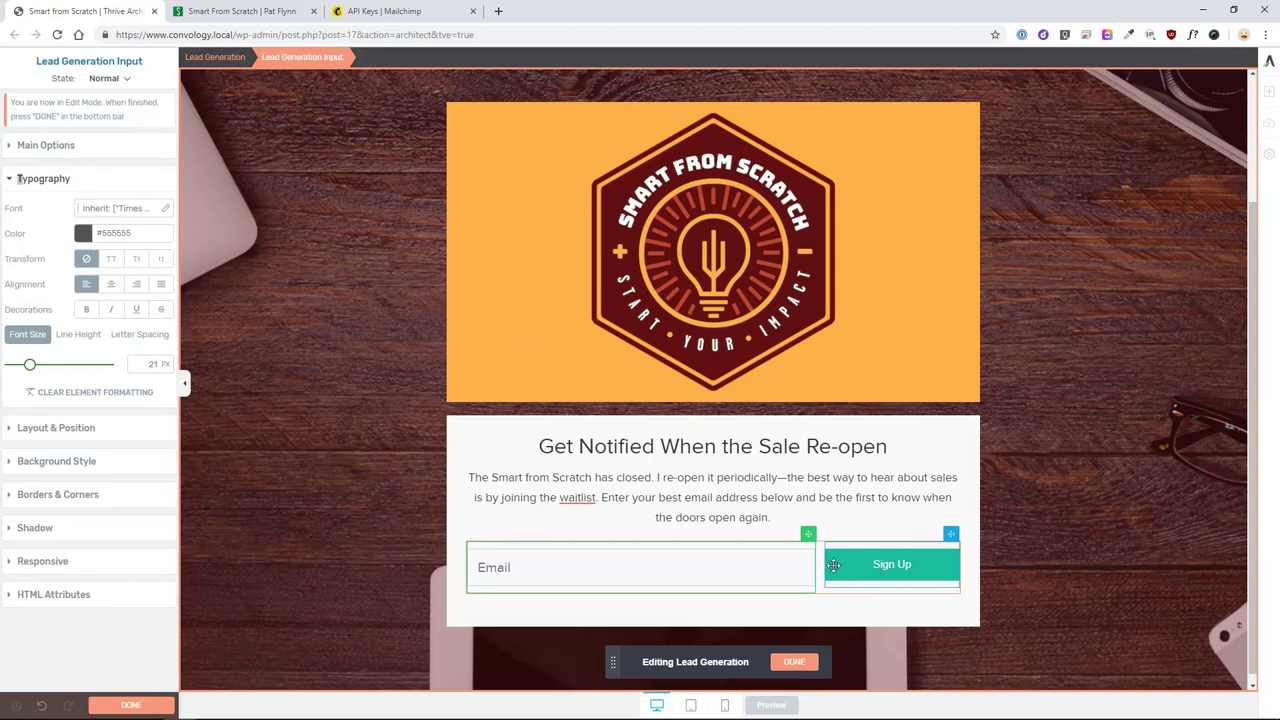
pyautogui.click(45, 496)
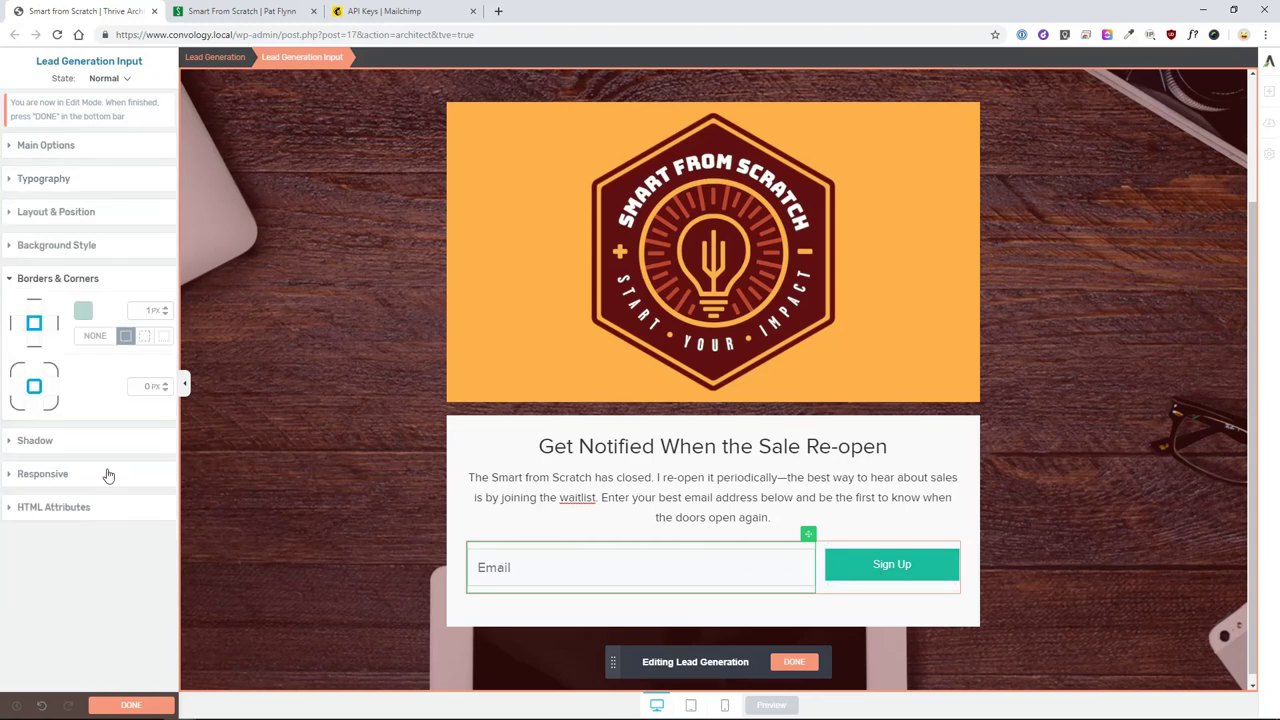
pyautogui.click(83, 312)
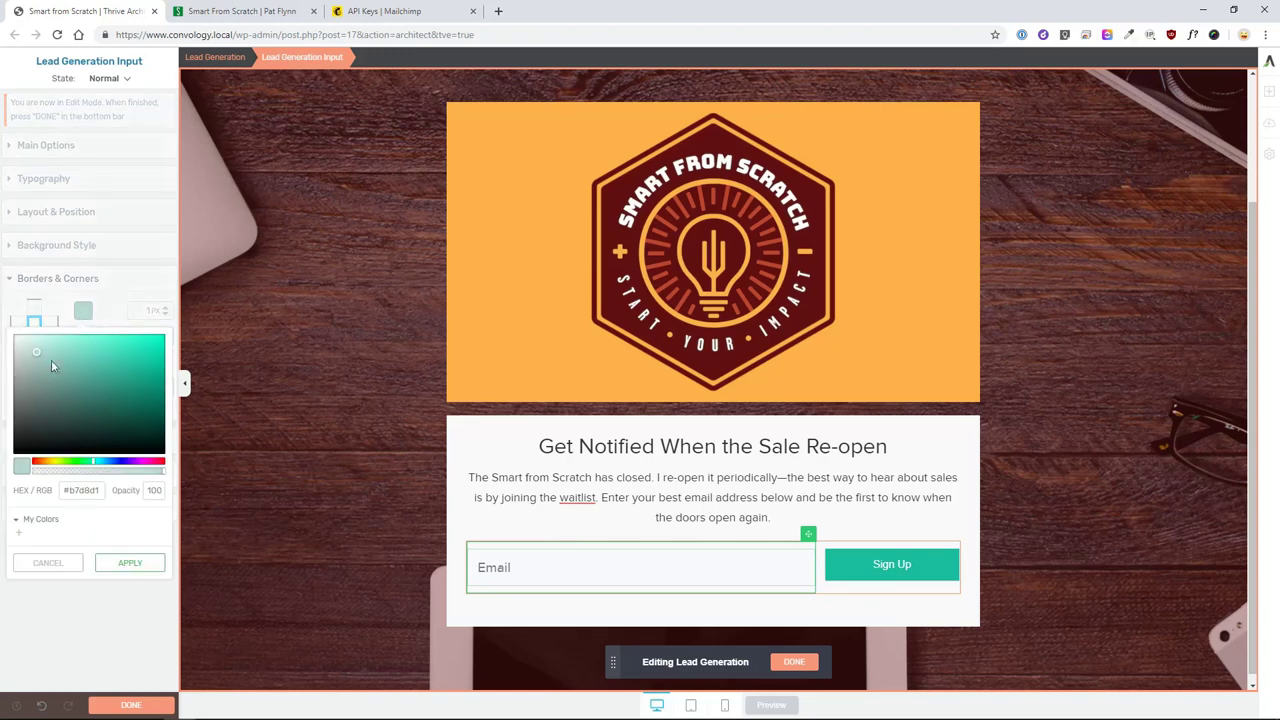
pyautogui.moveTo(5, 375); pyautogui.dragTo(4, 362)
pyautogui.click(130, 562)
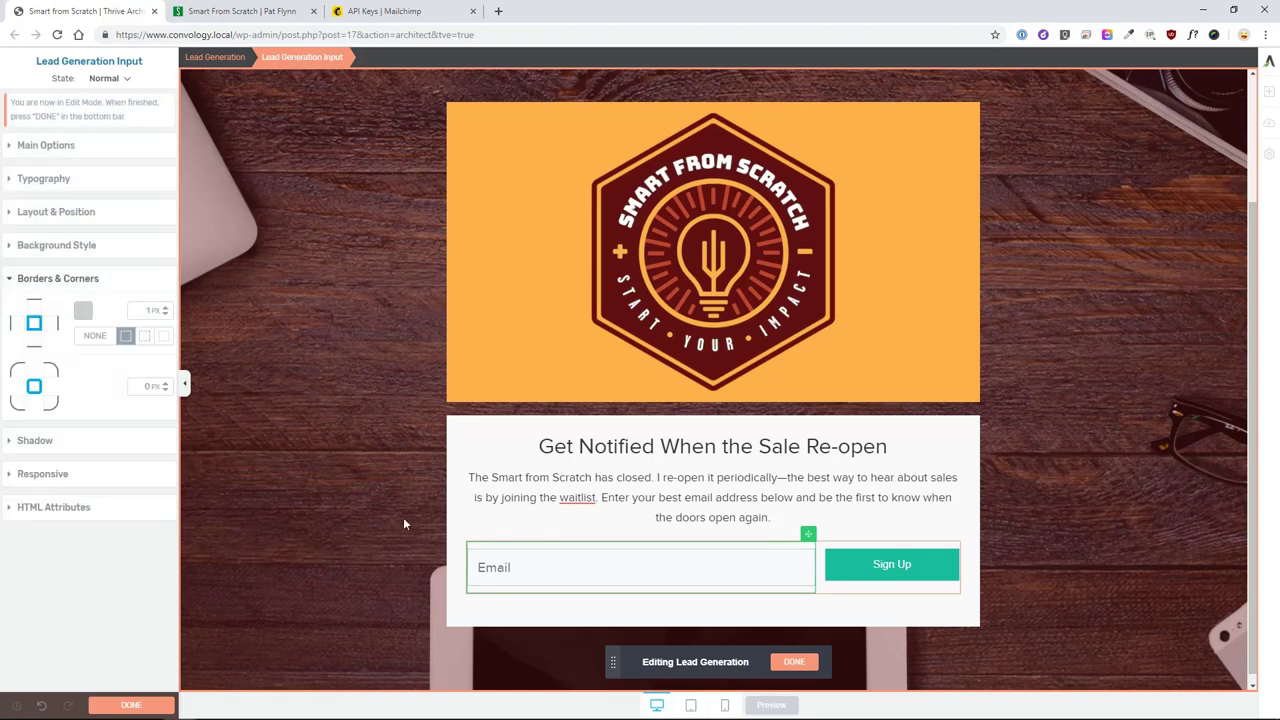
pyautogui.click(840, 566)
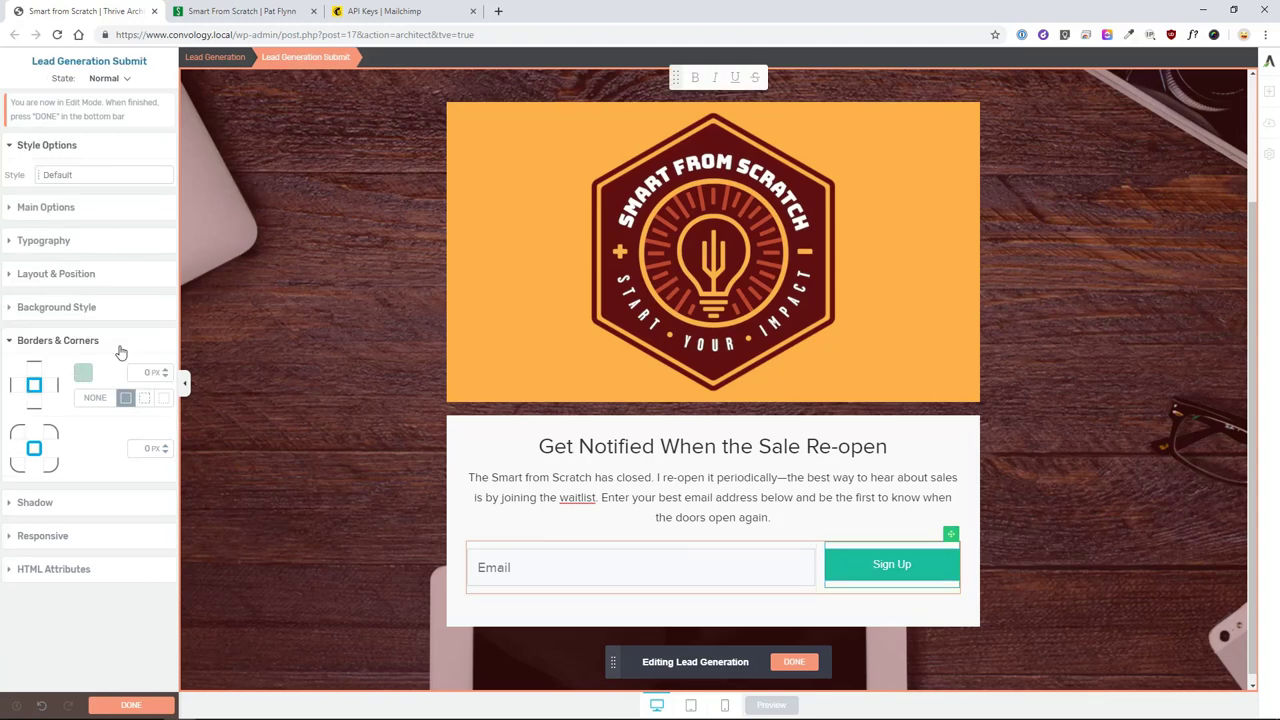
pyautogui.click(37, 208)
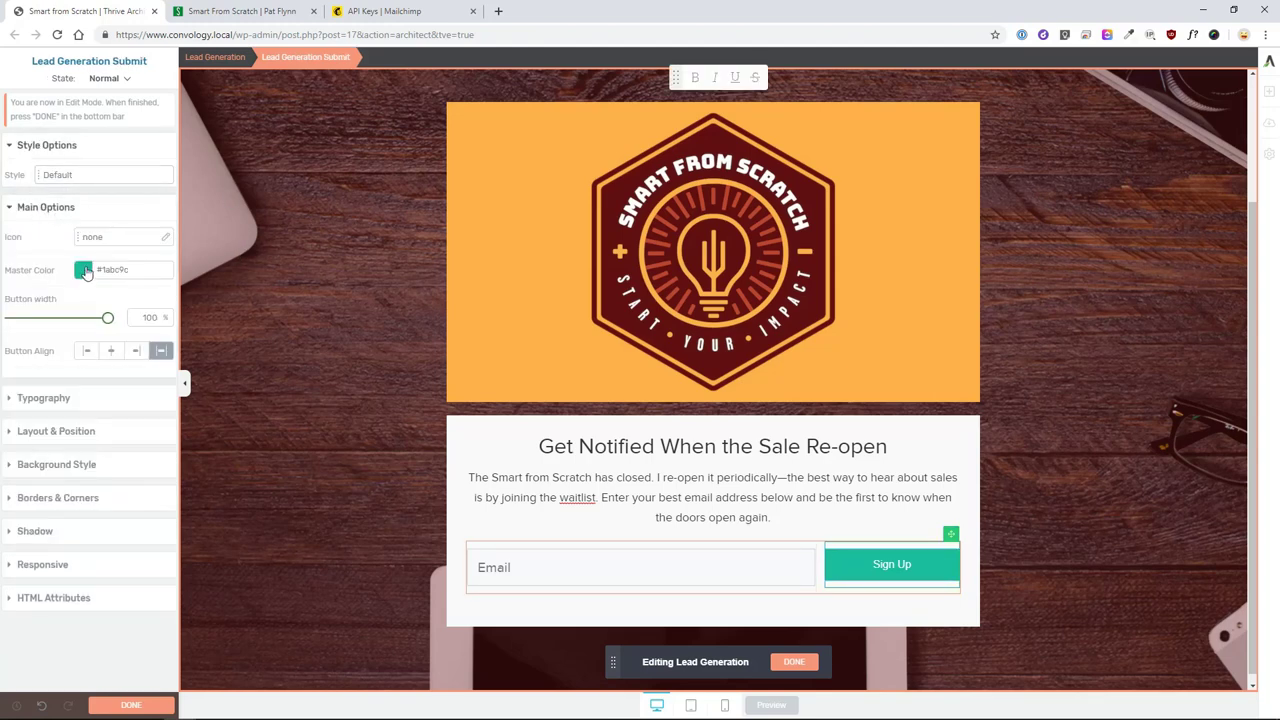
# - Sample the reference form background #F9F9F9 and the Join the Waitlist blue #0D6DB8 with ColorZilla
pyautogui.click(249, 11)
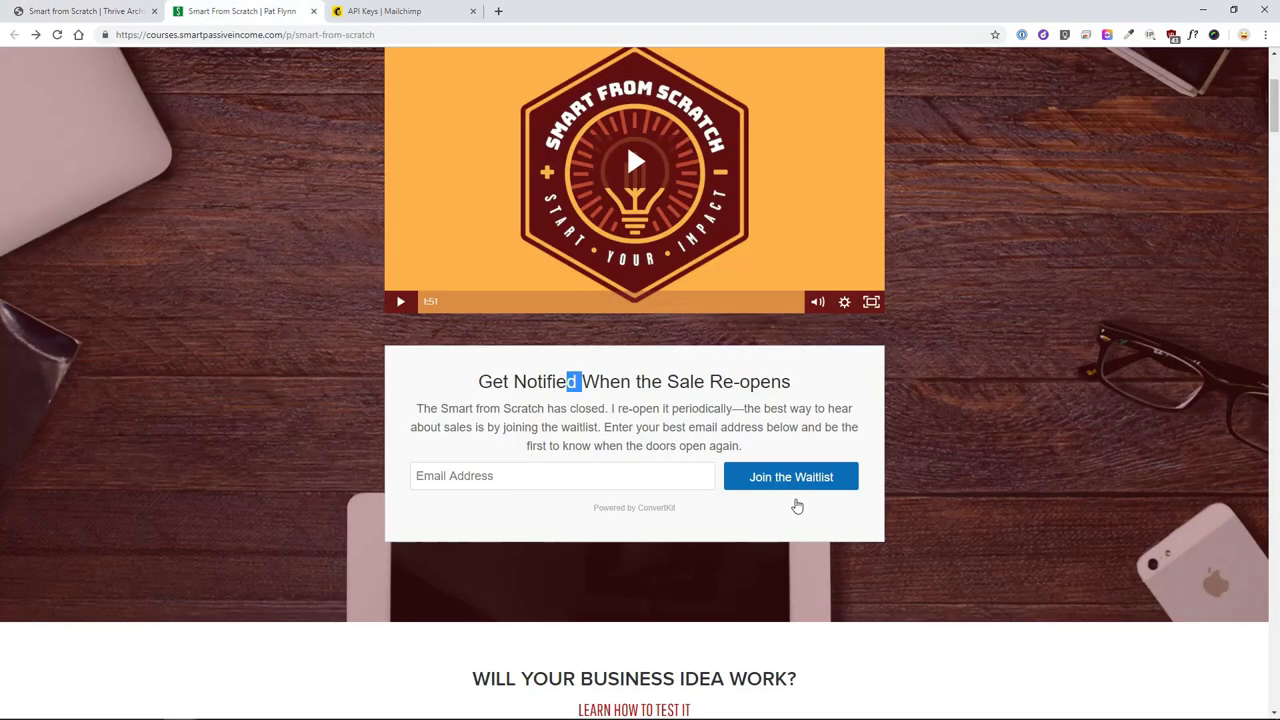
pyautogui.click(1132, 36)
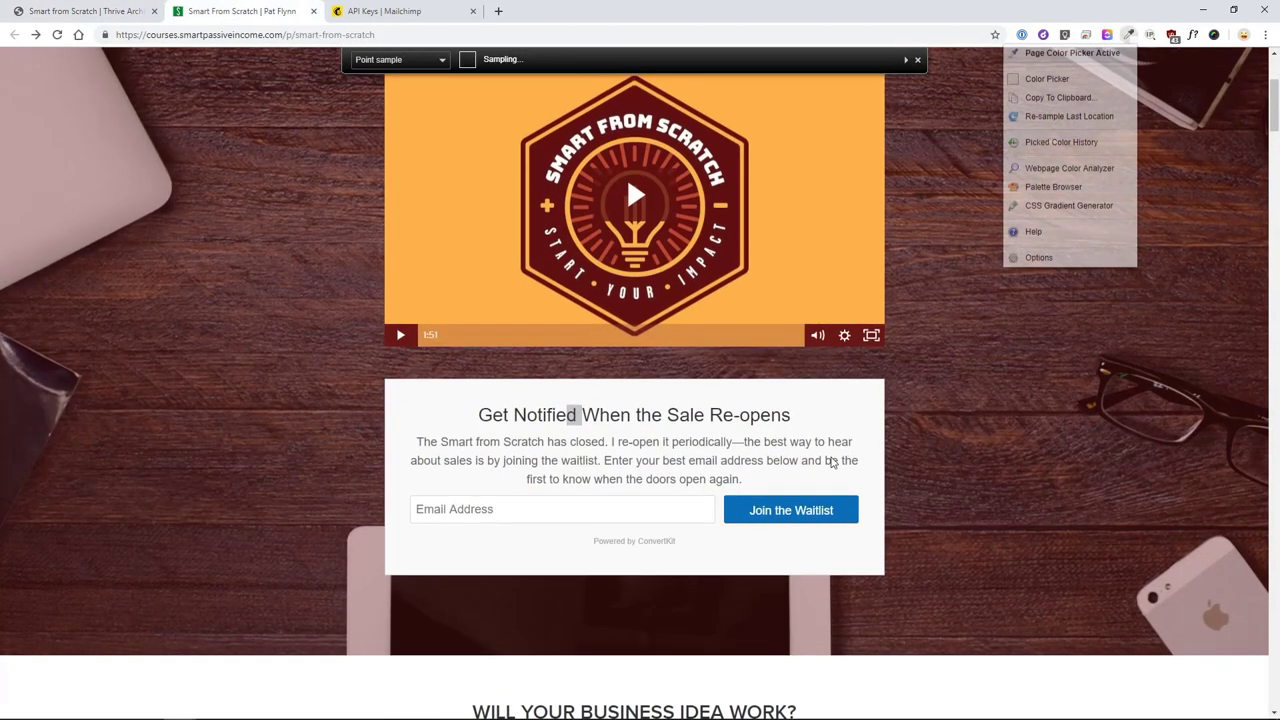
pyautogui.click(718, 495)
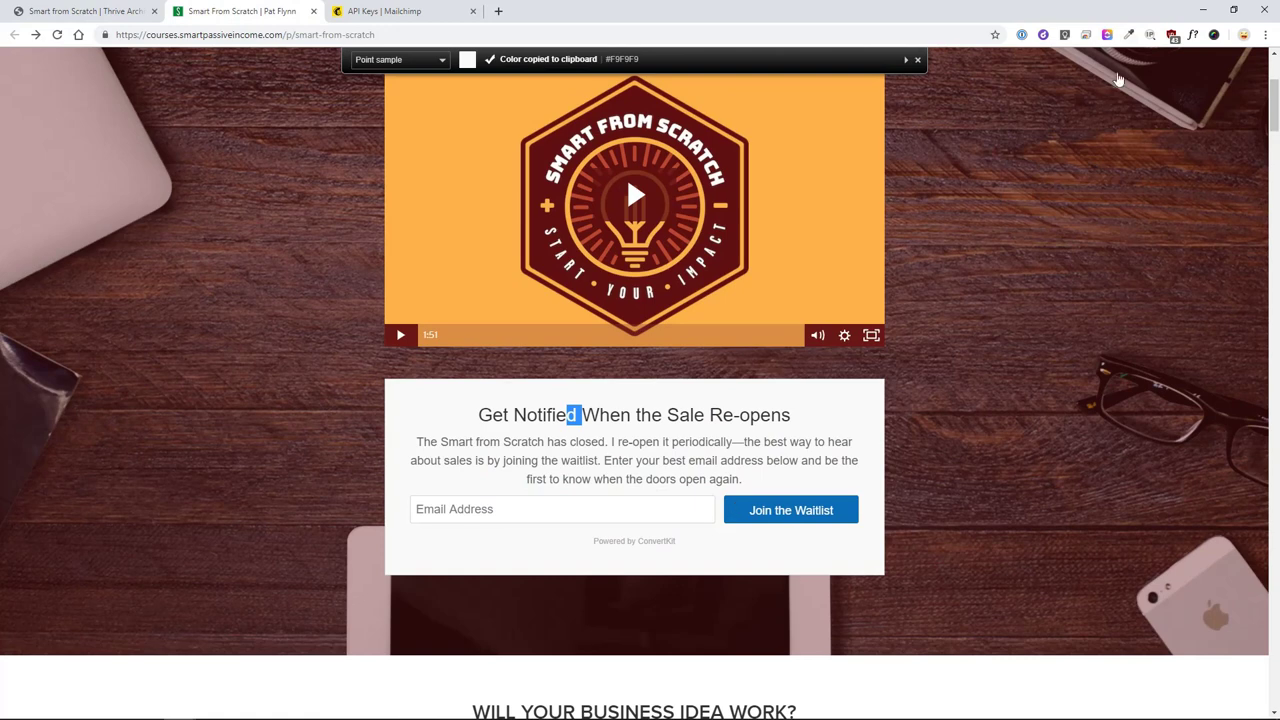
pyautogui.click(1131, 38)
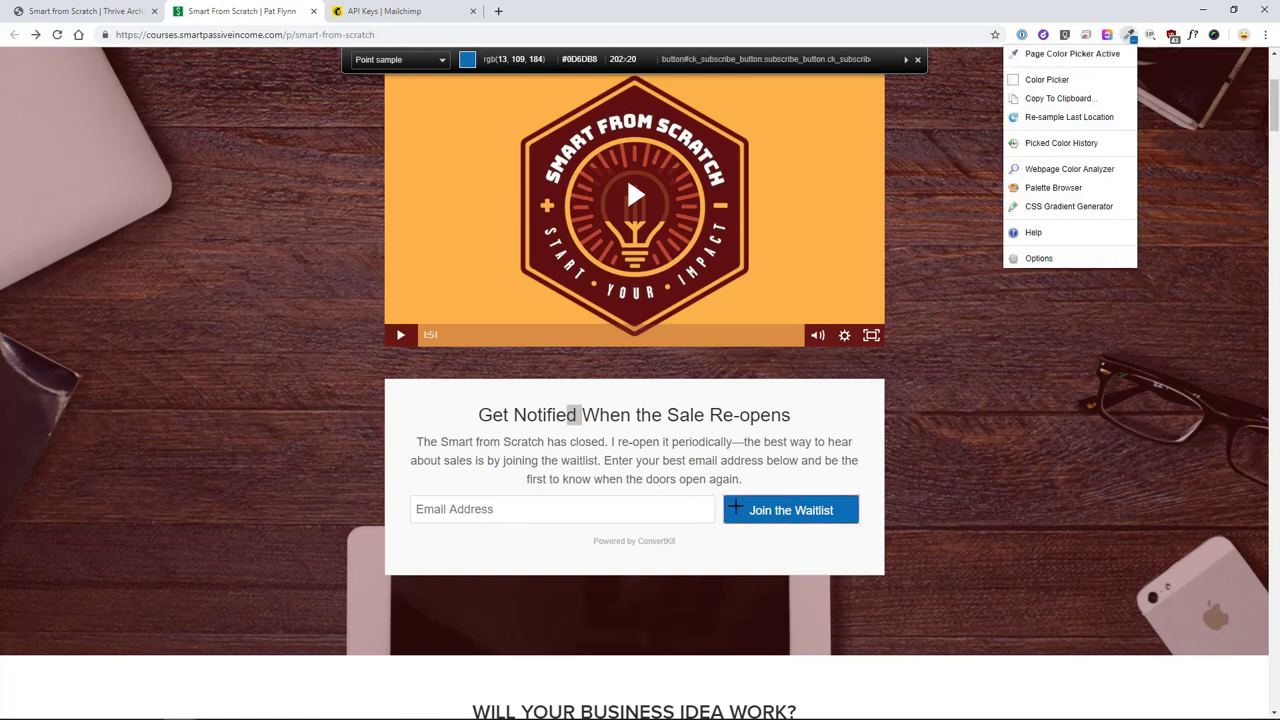
pyautogui.click(746, 511)
pyautogui.click(47, 14)
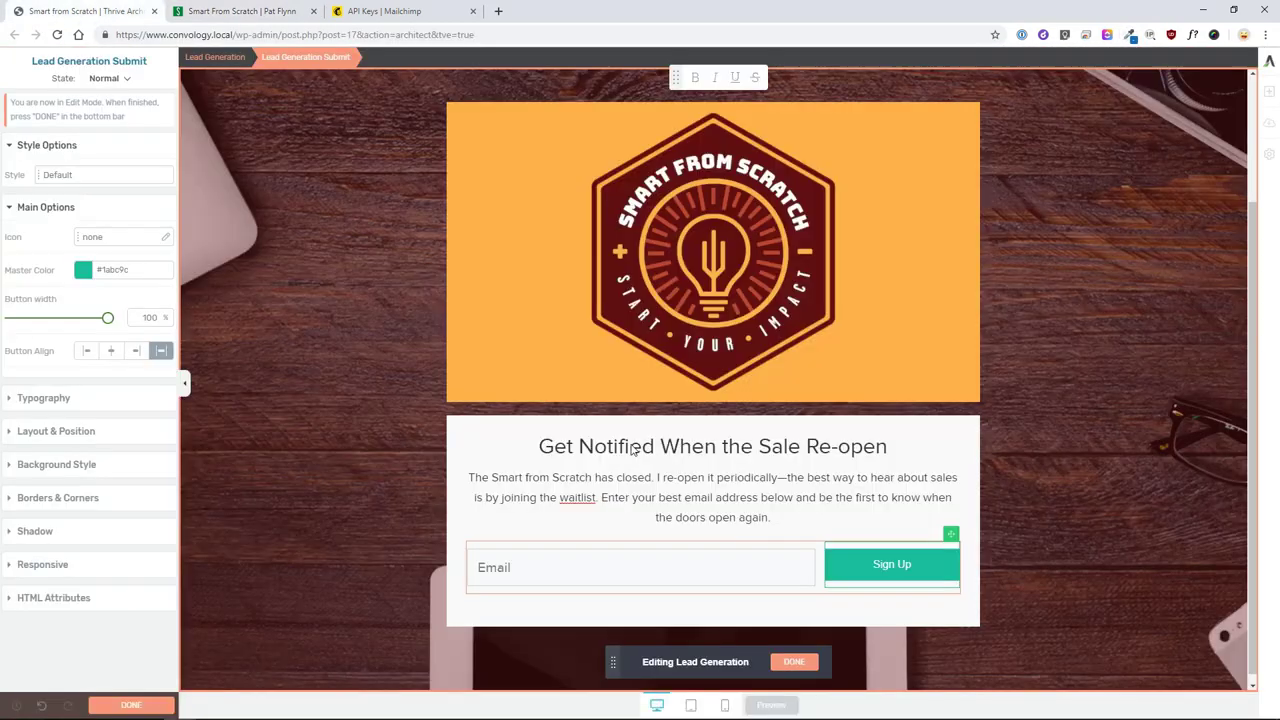
# - Paste #0d6db8 as the submit button's main colour and apply it
pyautogui.click(88, 272)
pyautogui.click(98, 452)
pyautogui.hotkey('ctrl', 'a')
pyautogui.hotkey('ctrl', 'v')
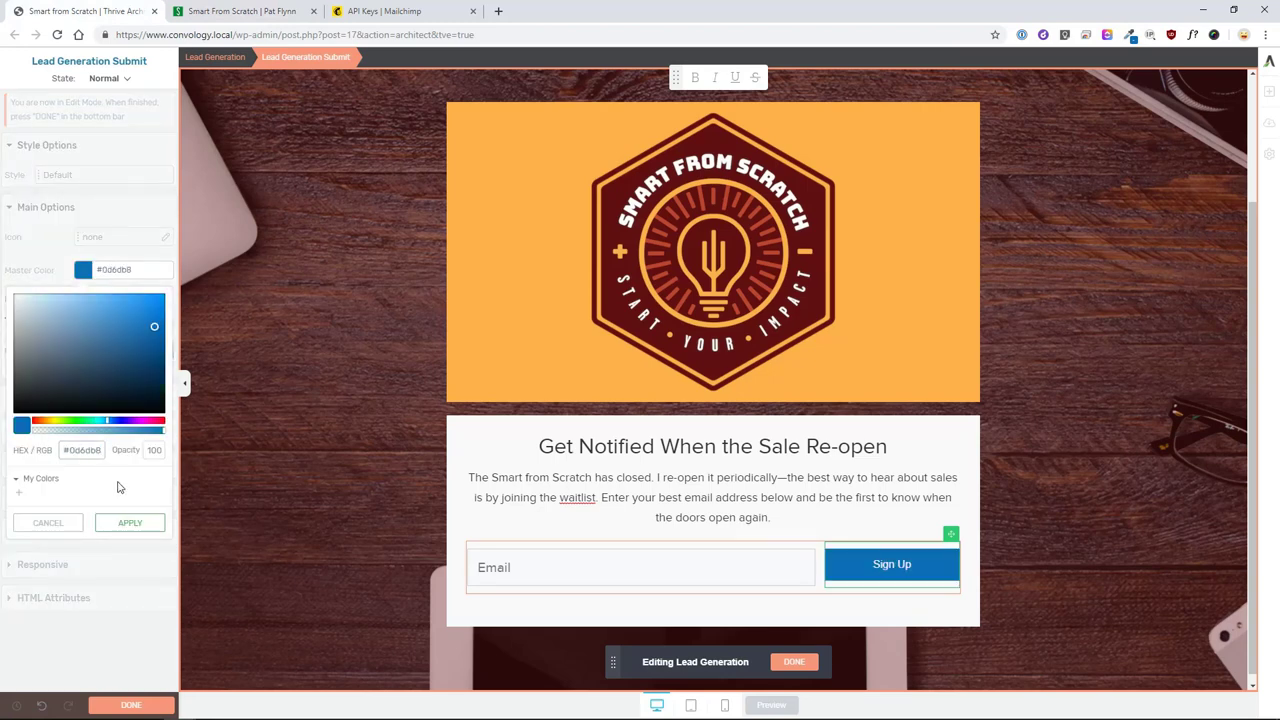
pyautogui.click(134, 523)
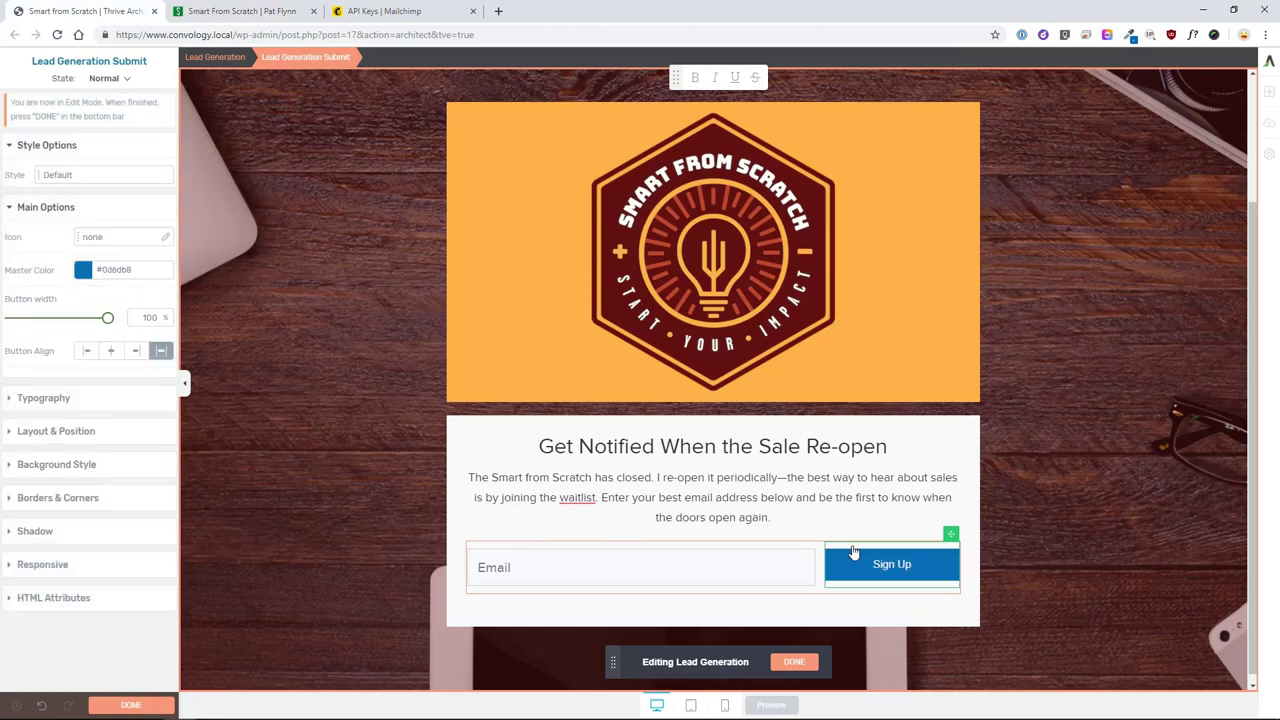
# - Change the button label to 'Join the Waitlist' at 19 px font size
pyautogui.hotkey('ctrl', 'a')
pyautogui.write('Join the Waitlist')
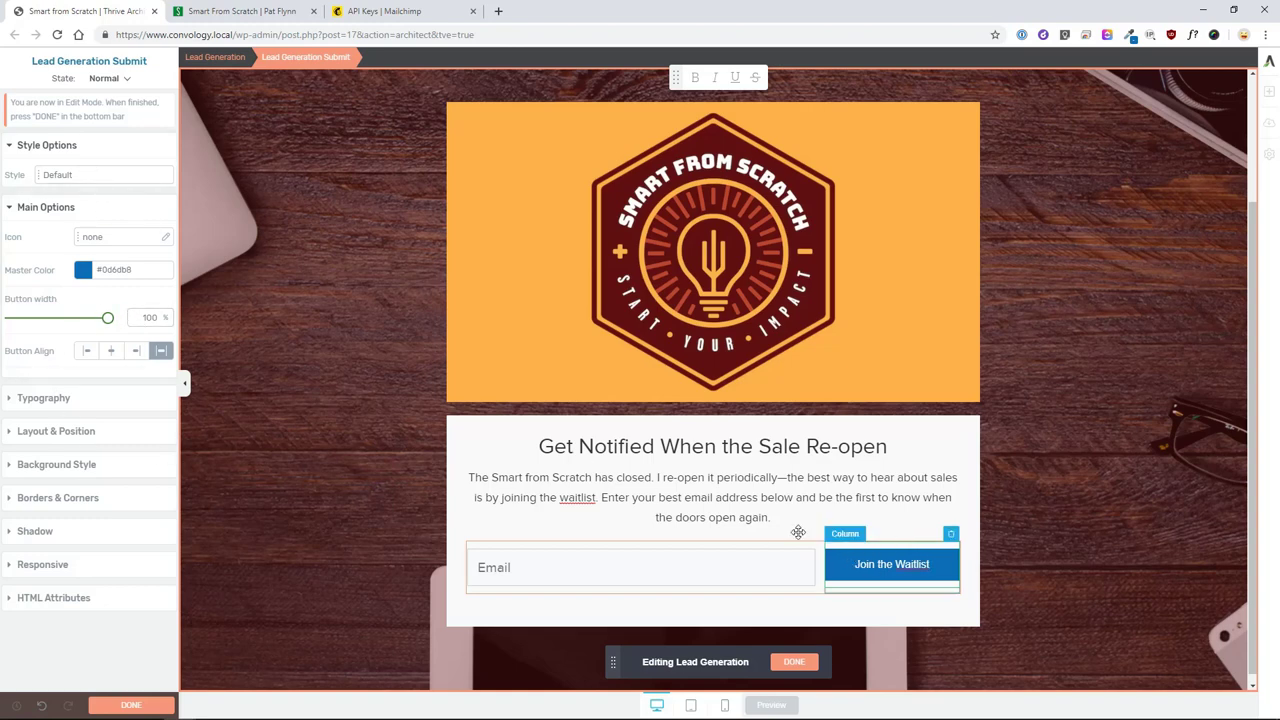
pyautogui.click(40, 399)
pyautogui.moveTo(27, 430); pyautogui.dragTo(29, 432)
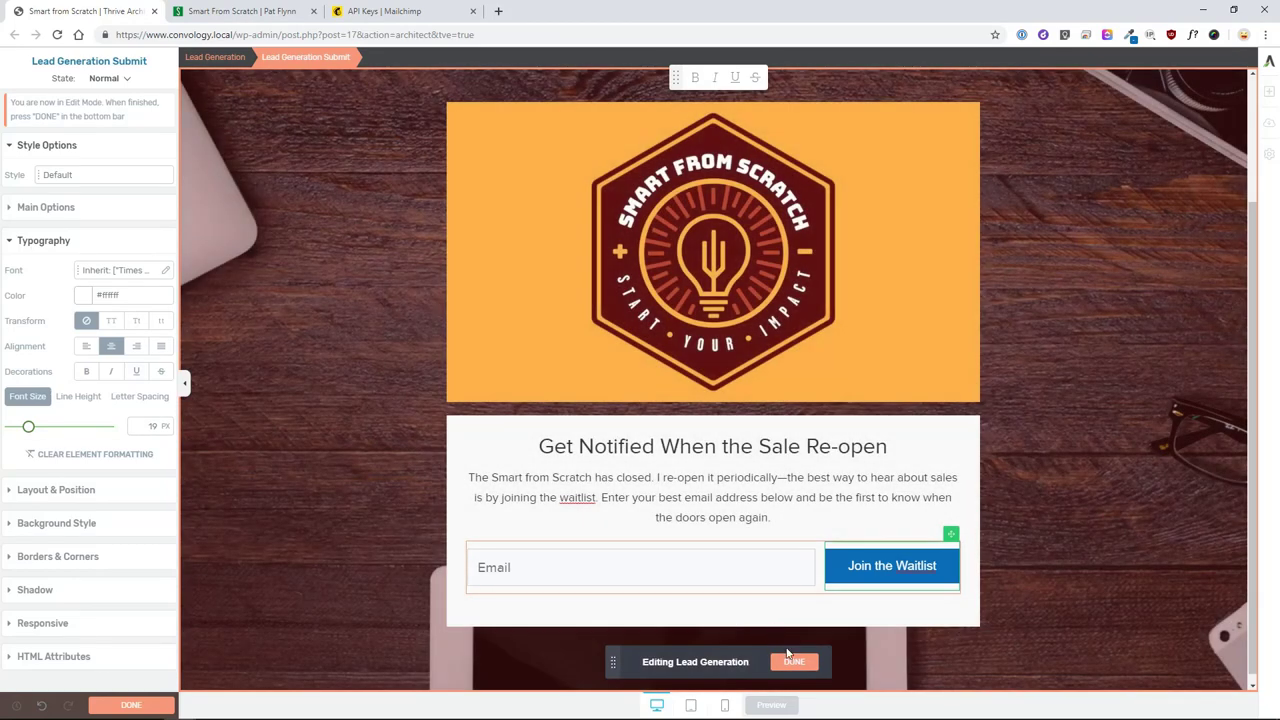
# - Add a centred 'Powered by Thrive Architect!' text line below the waitlist form
pyautogui.click(790, 658)
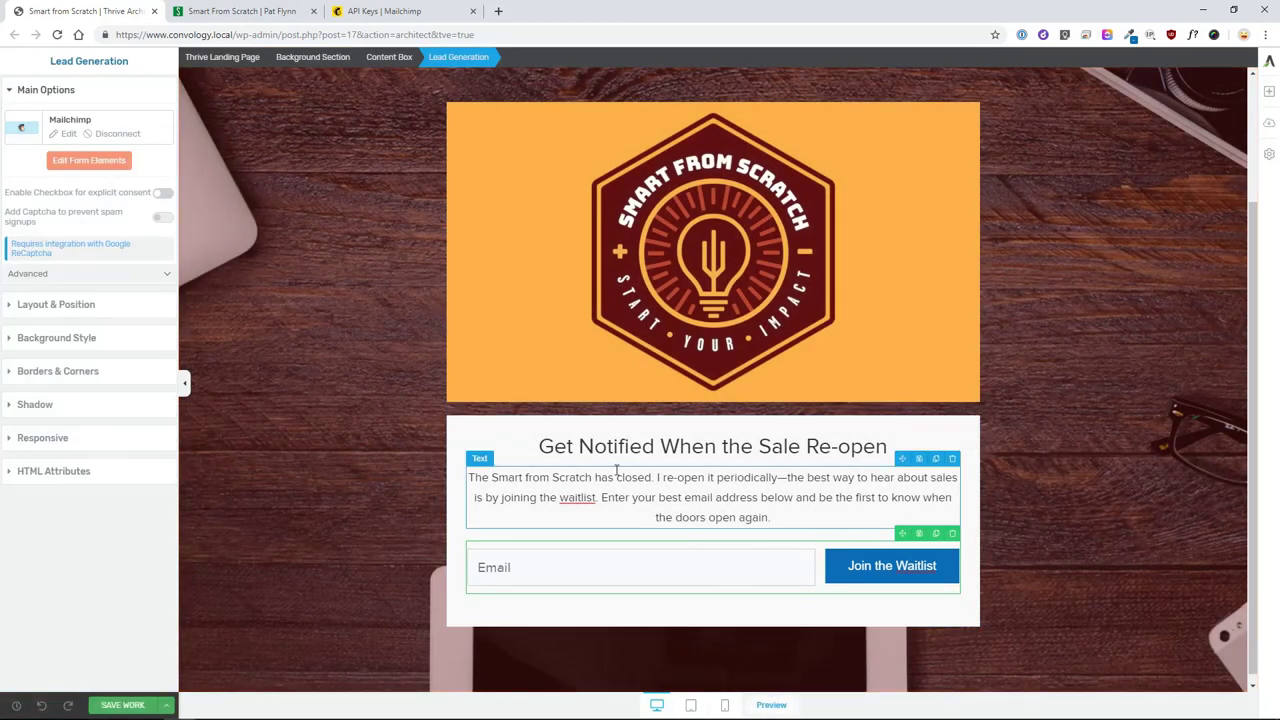
pyautogui.click(598, 484)
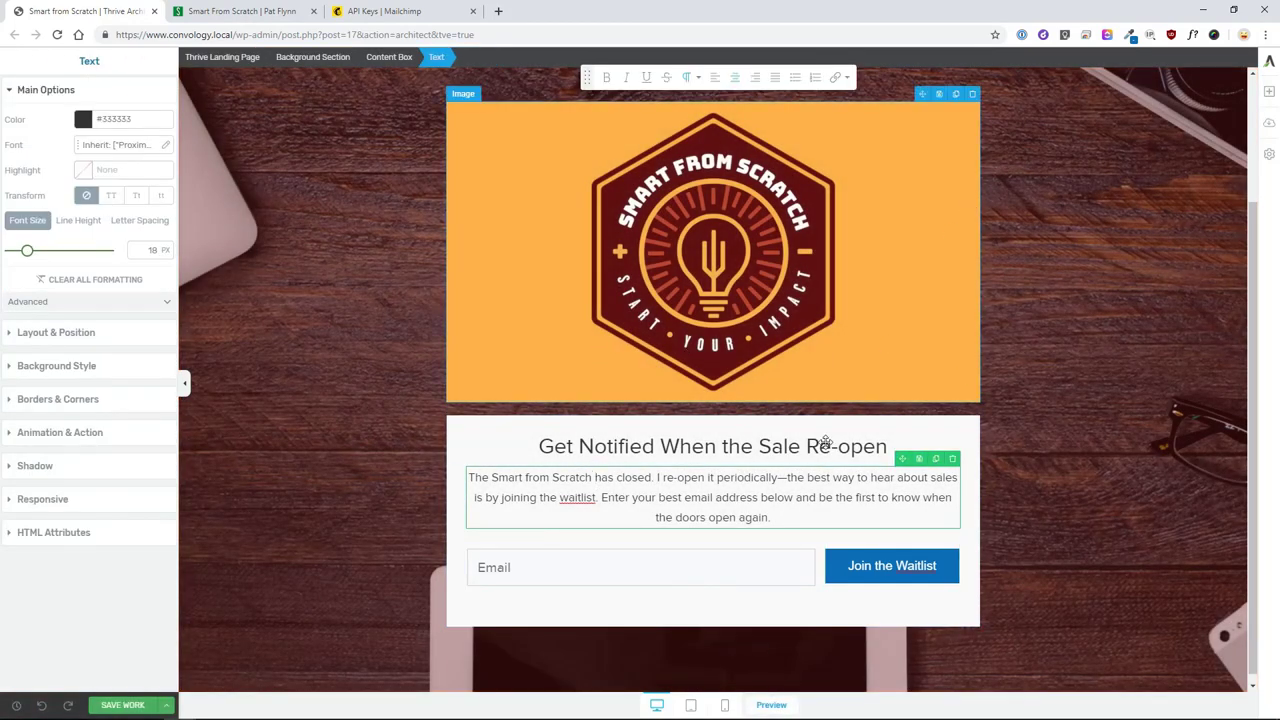
pyautogui.click(1265, 97)
pyautogui.moveTo(1143, 177); pyautogui.dragTo(606, 617)
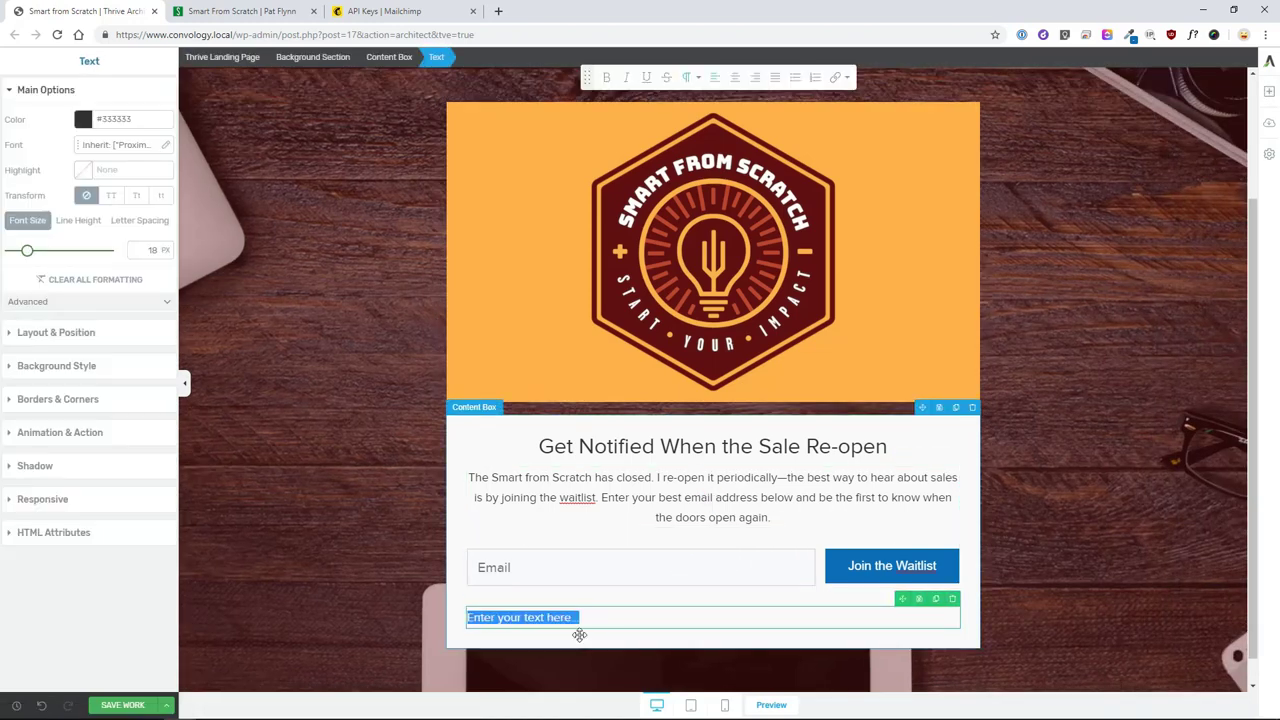
pyautogui.write('Powered by Thrive Architect')
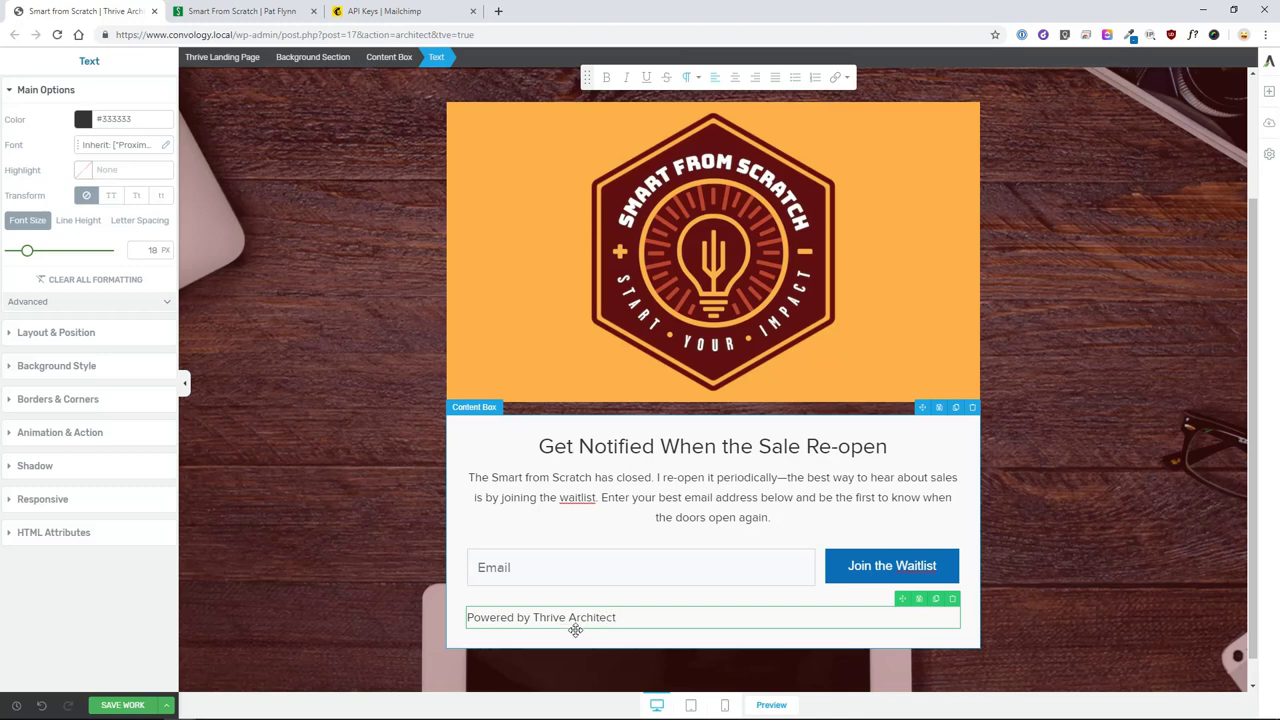
pyautogui.write('!')
pyautogui.hotkey('ctrl', 'e')
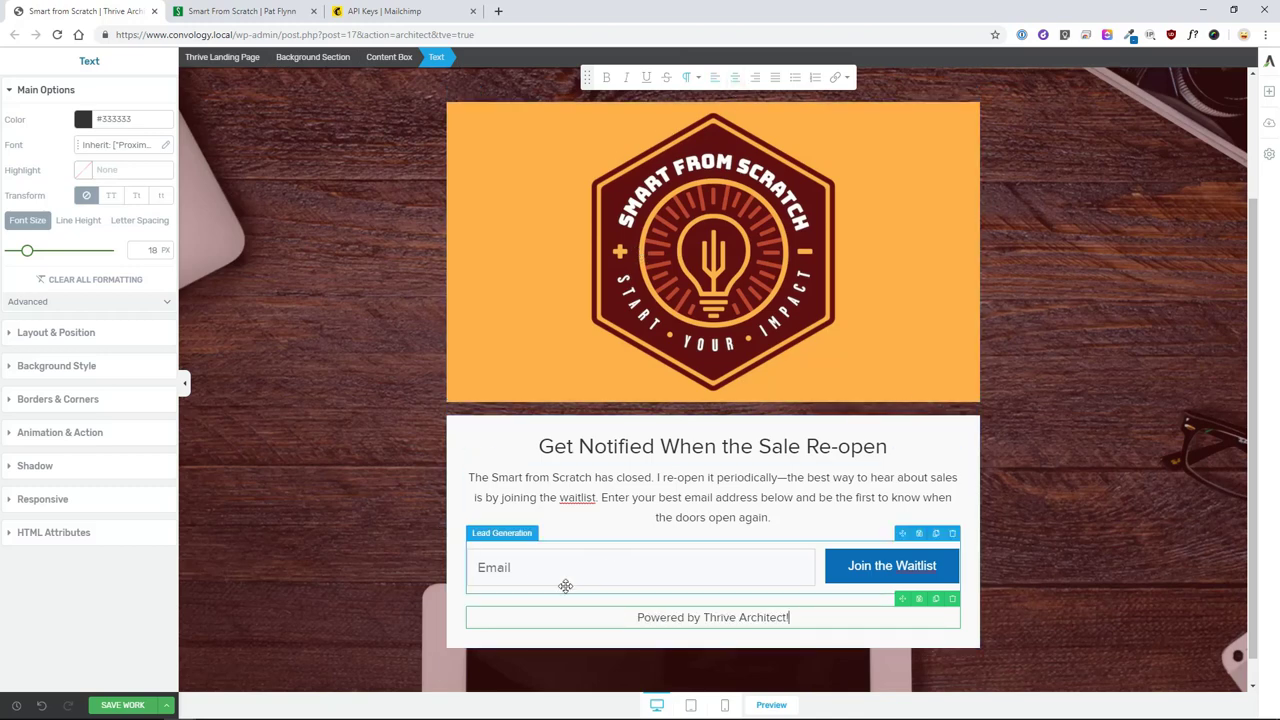
# - Set the form's bottom margin to 0 and shrink the credit line to 15 px
pyautogui.click(520, 570)
pyautogui.click(22, 316)
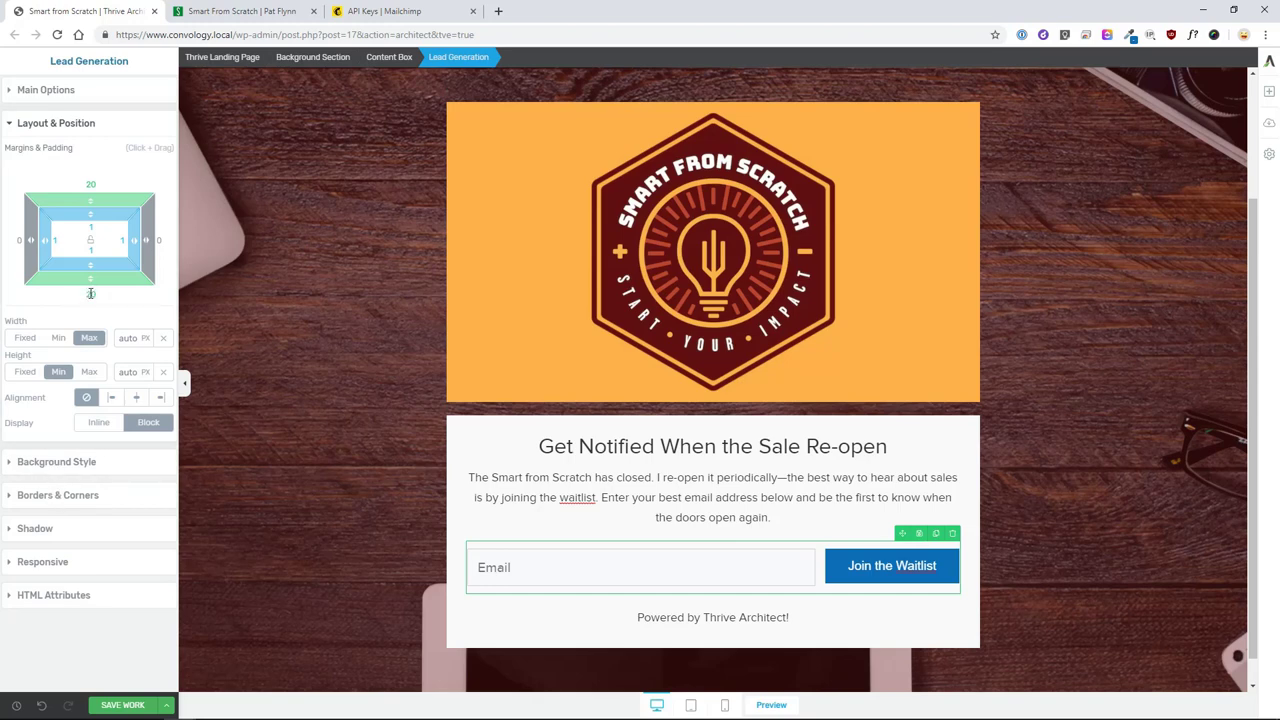
pyautogui.write('0')
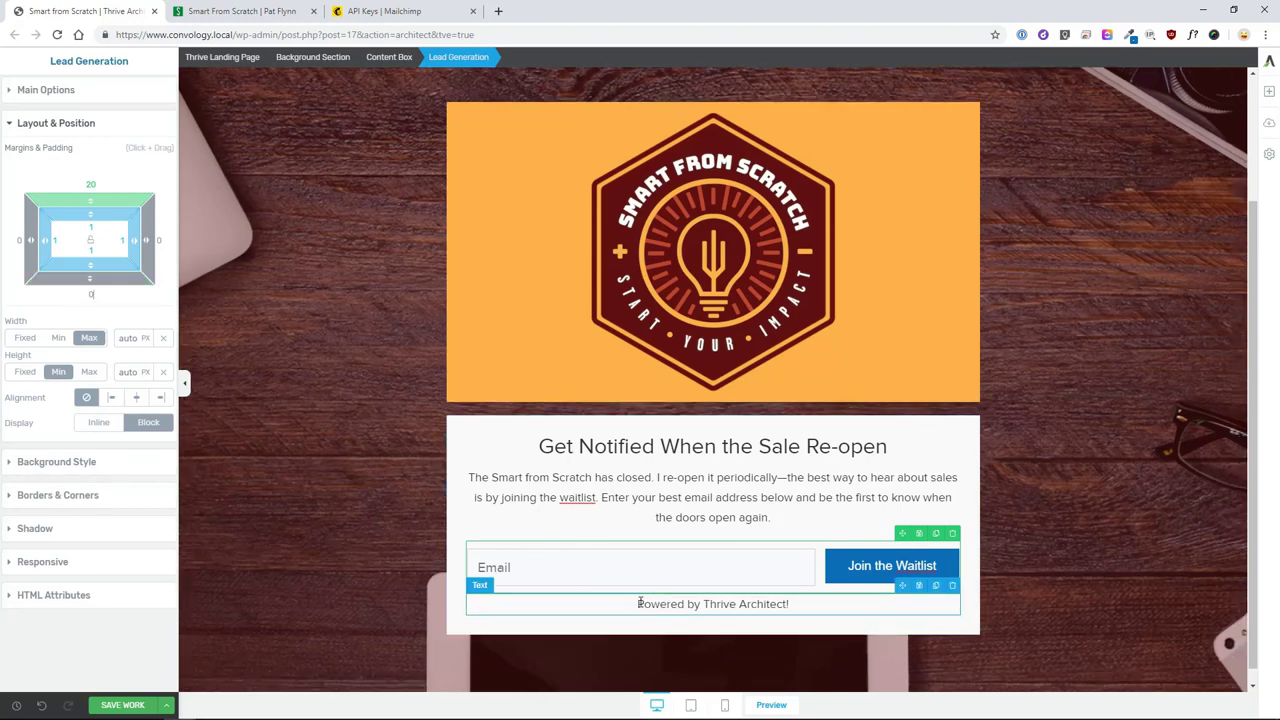
pyautogui.click(641, 603)
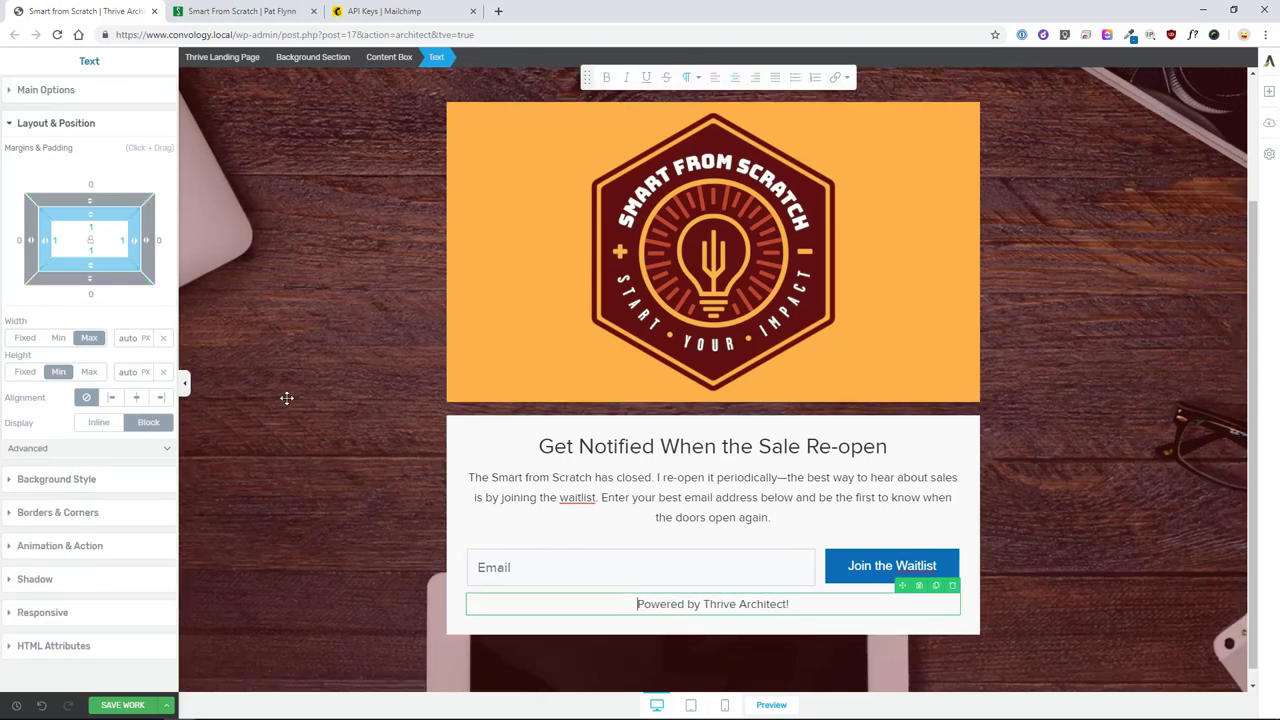
pyautogui.click(26, 92)
pyautogui.moveTo(28, 251); pyautogui.dragTo(25, 251)
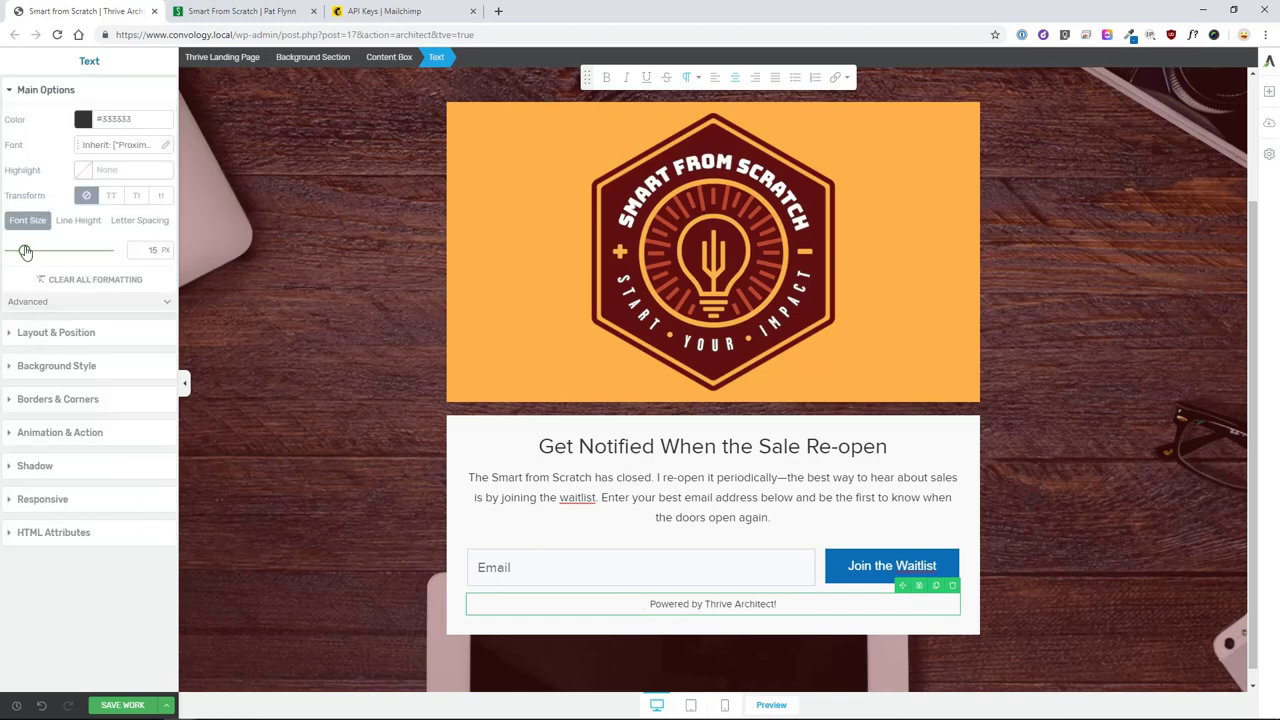
pyautogui.click(690, 653)
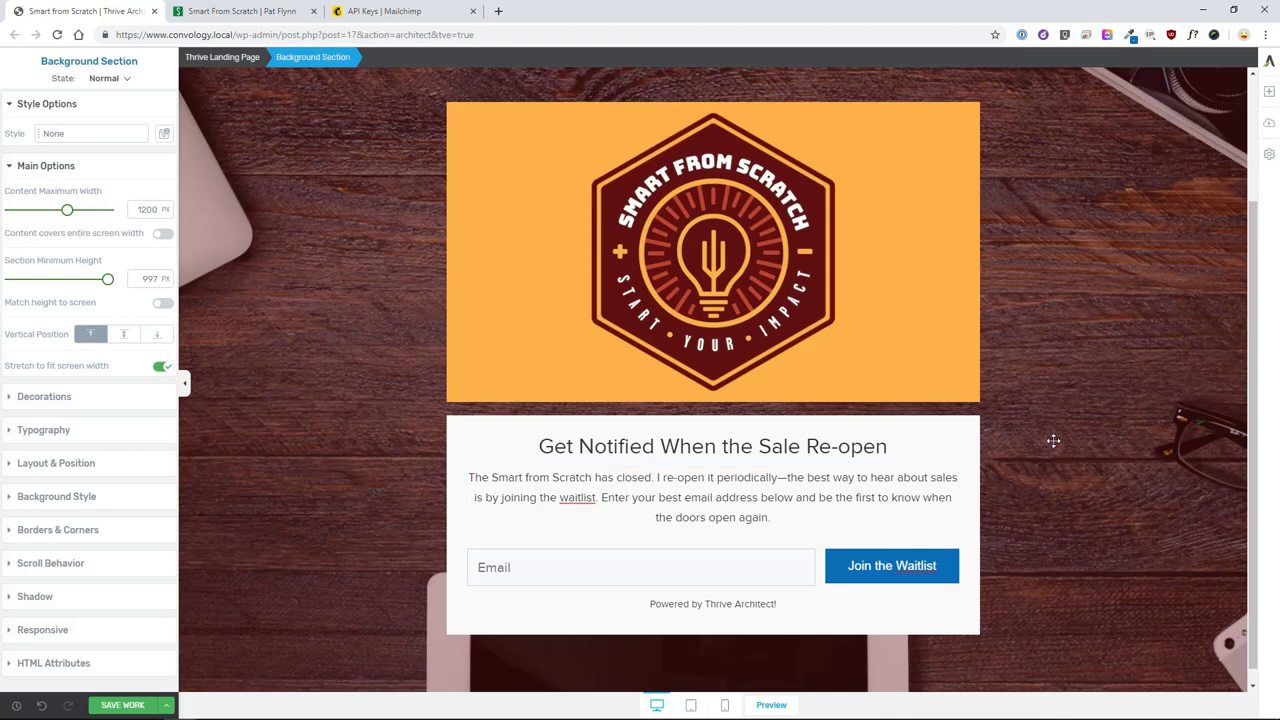
pyautogui.scroll(-1, 1035, 409)
pyautogui.scroll(2, 1035, 409)
pyautogui.scroll(-2, 1035, 409)
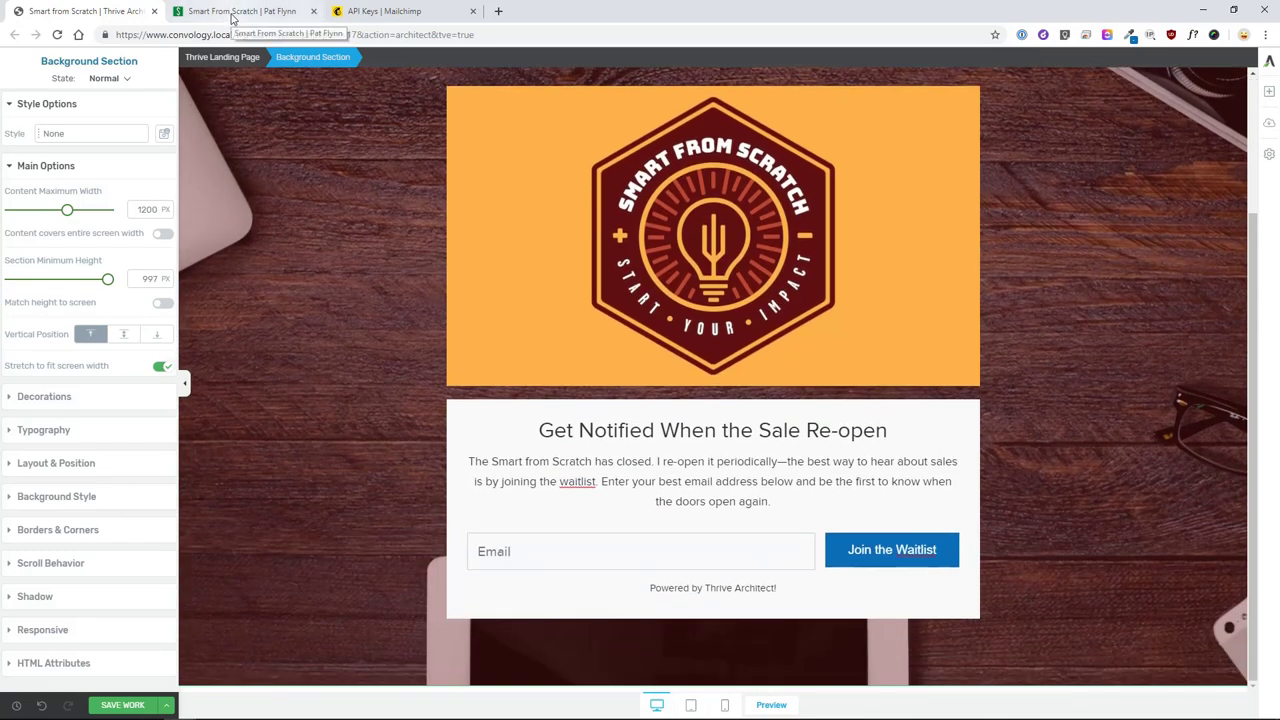
pyautogui.click(235, 12)
# - Sample the reference page's white section background colour #F7F7F7 with ColorZilla
pyautogui.scroll(-4, 722, 516)
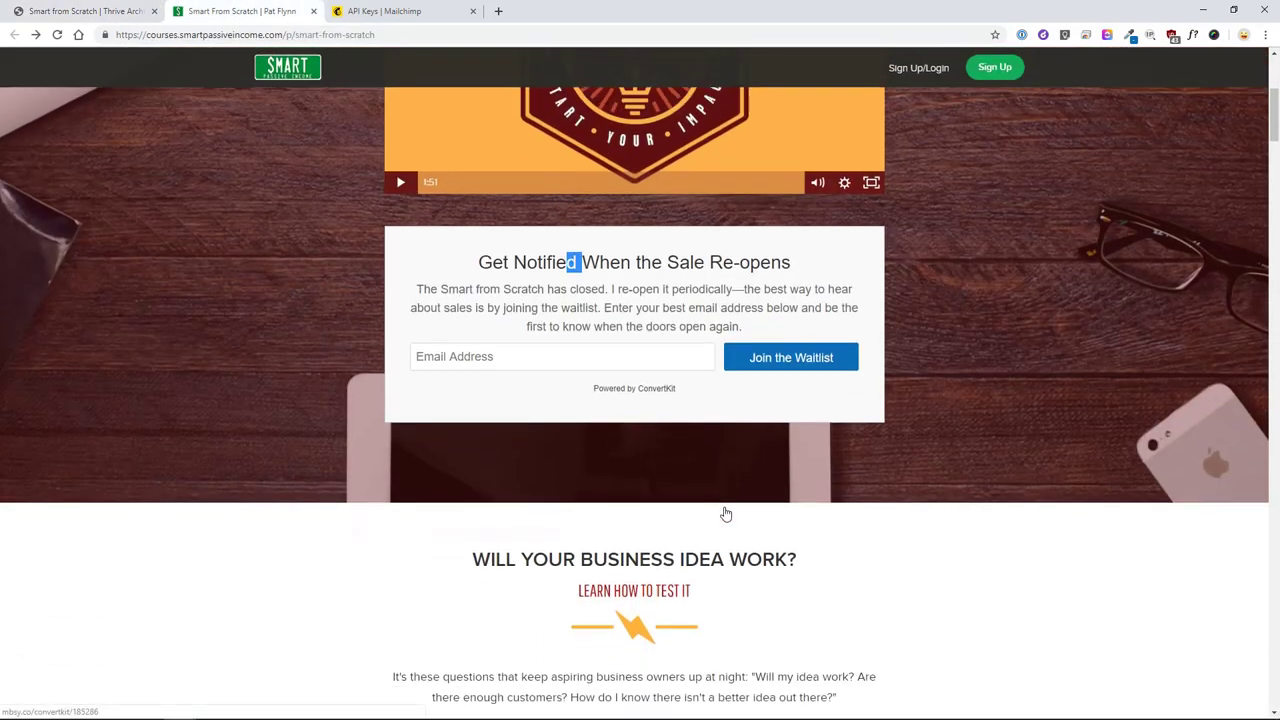
pyautogui.scroll(-1, 722, 516)
pyautogui.scroll(-1, 757, 398)
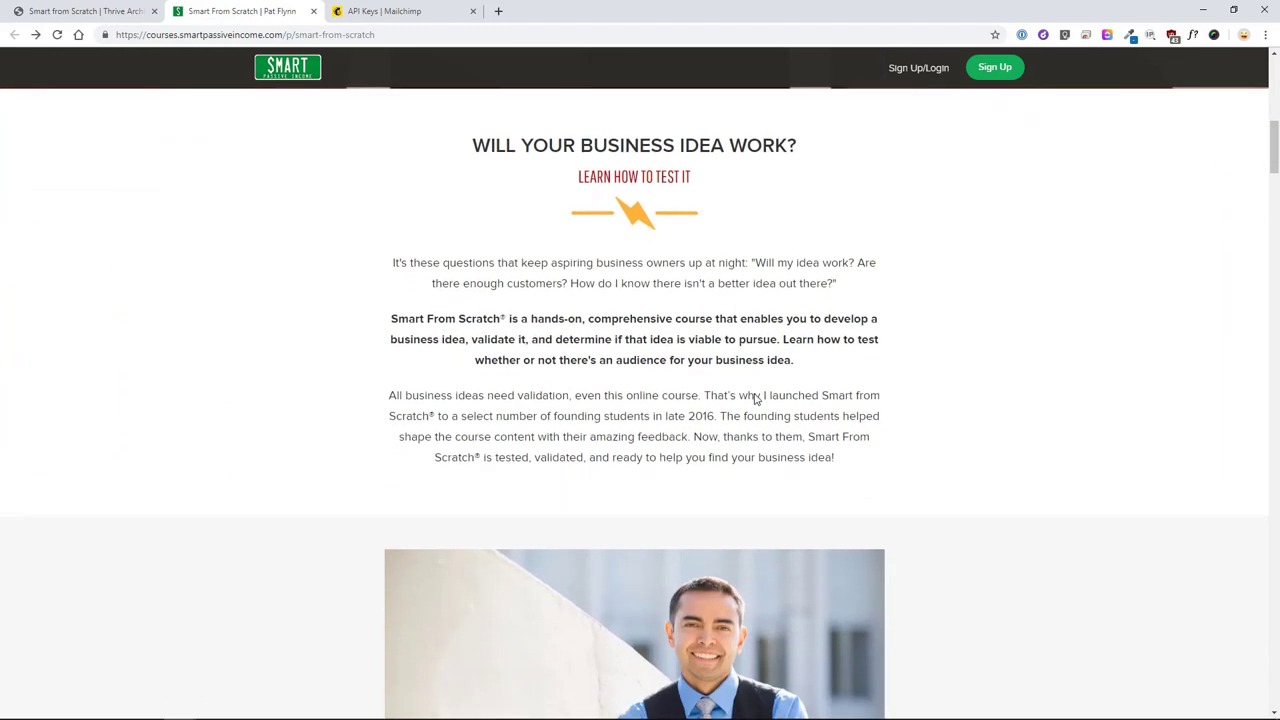
pyautogui.scroll(1, 755, 398)
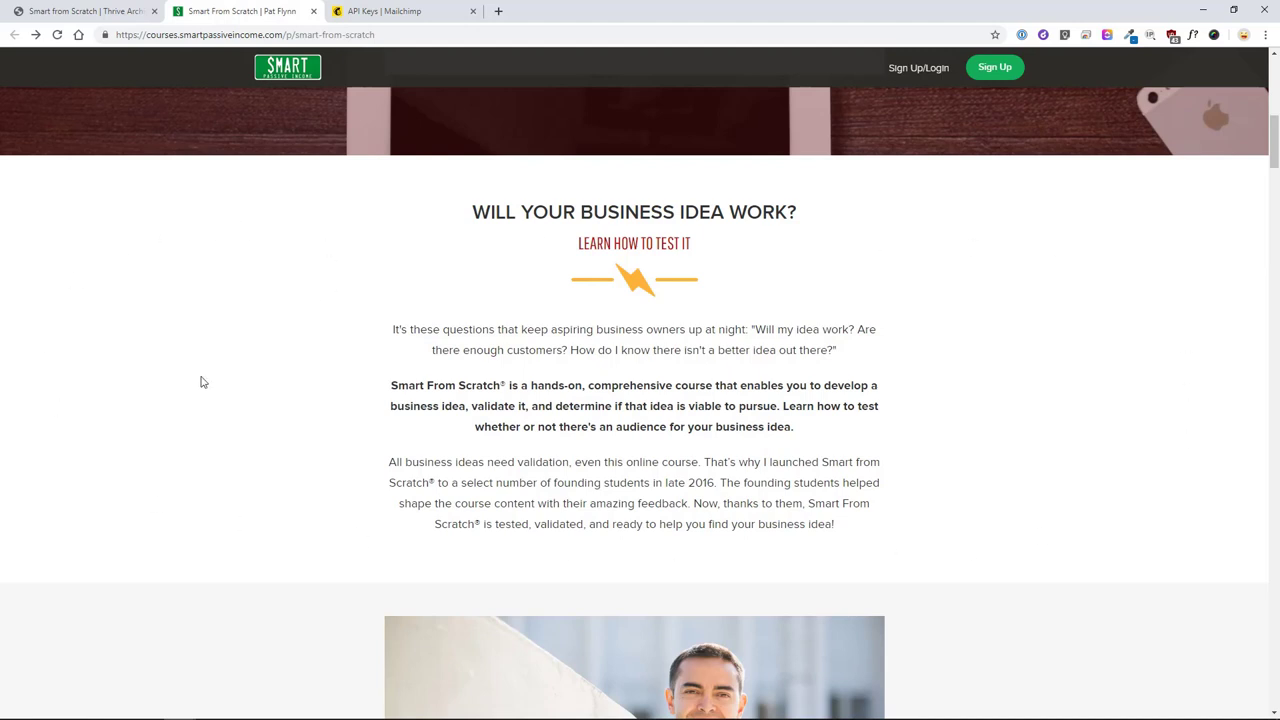
pyautogui.scroll(-5, 230, 522)
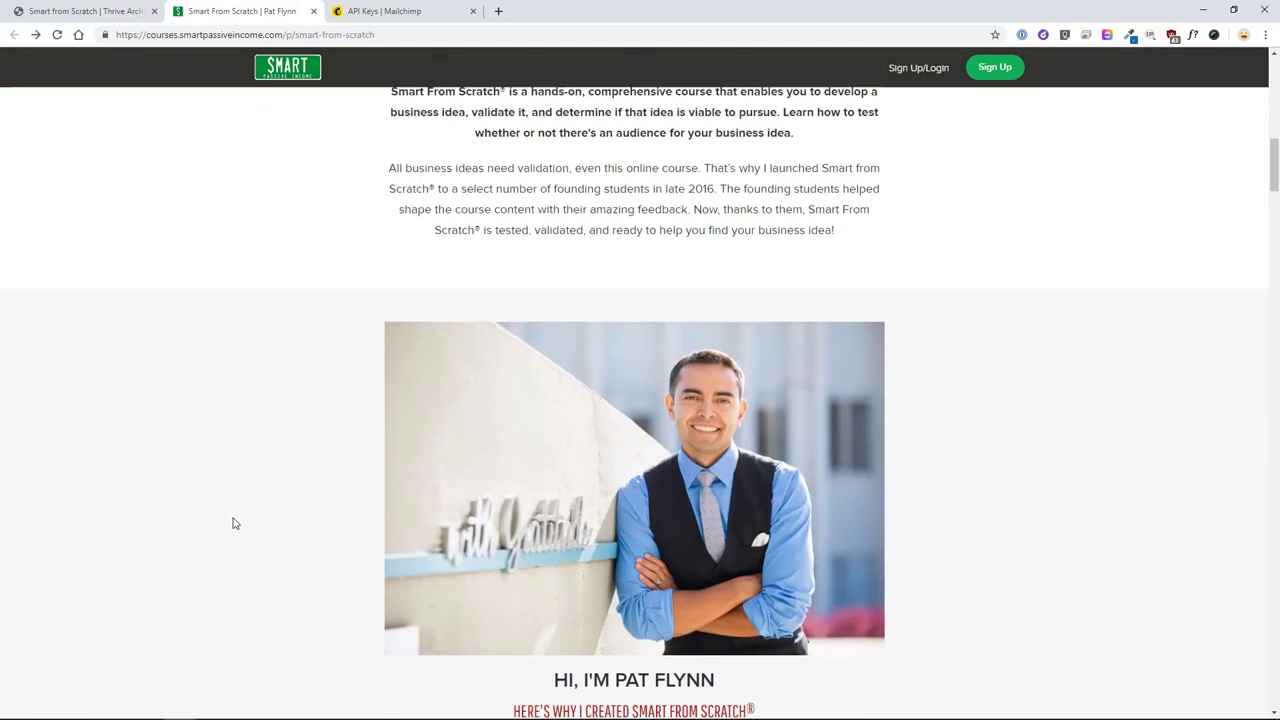
pyautogui.scroll(-10, 763, 617)
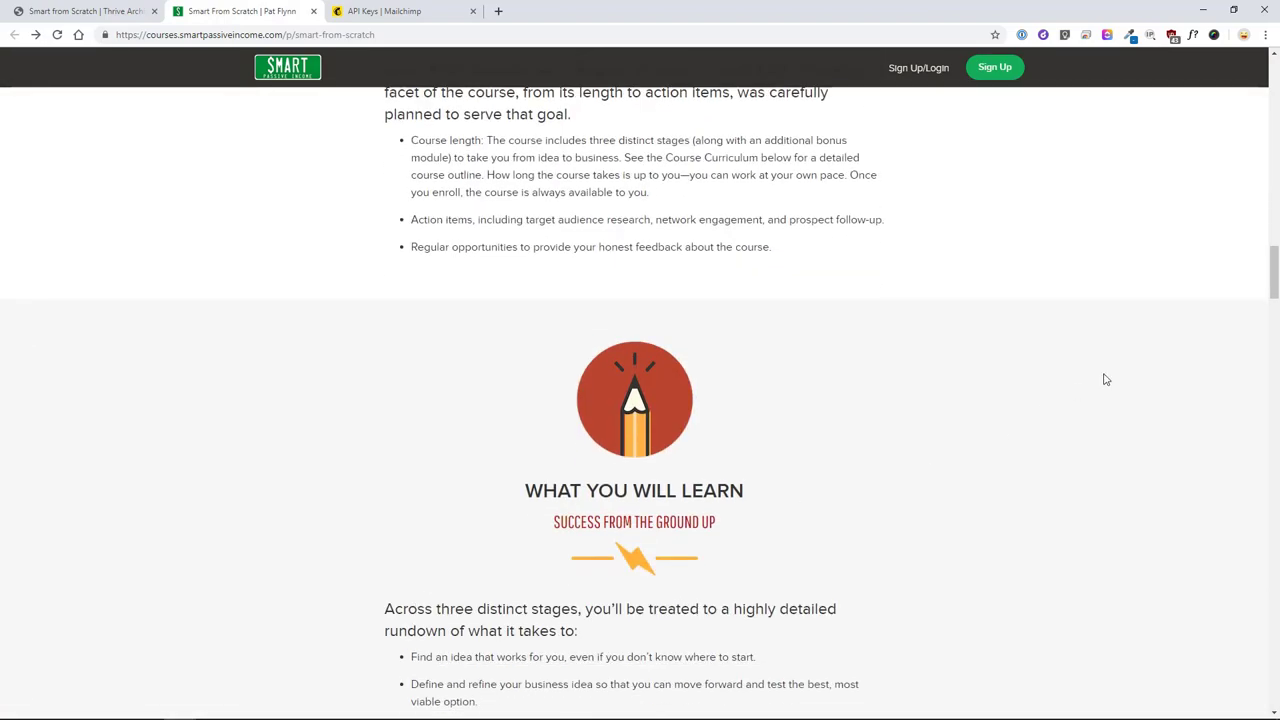
pyautogui.moveTo(1273, 270); pyautogui.dragTo(1273, 125)
pyautogui.scroll(-4, 1273, 125)
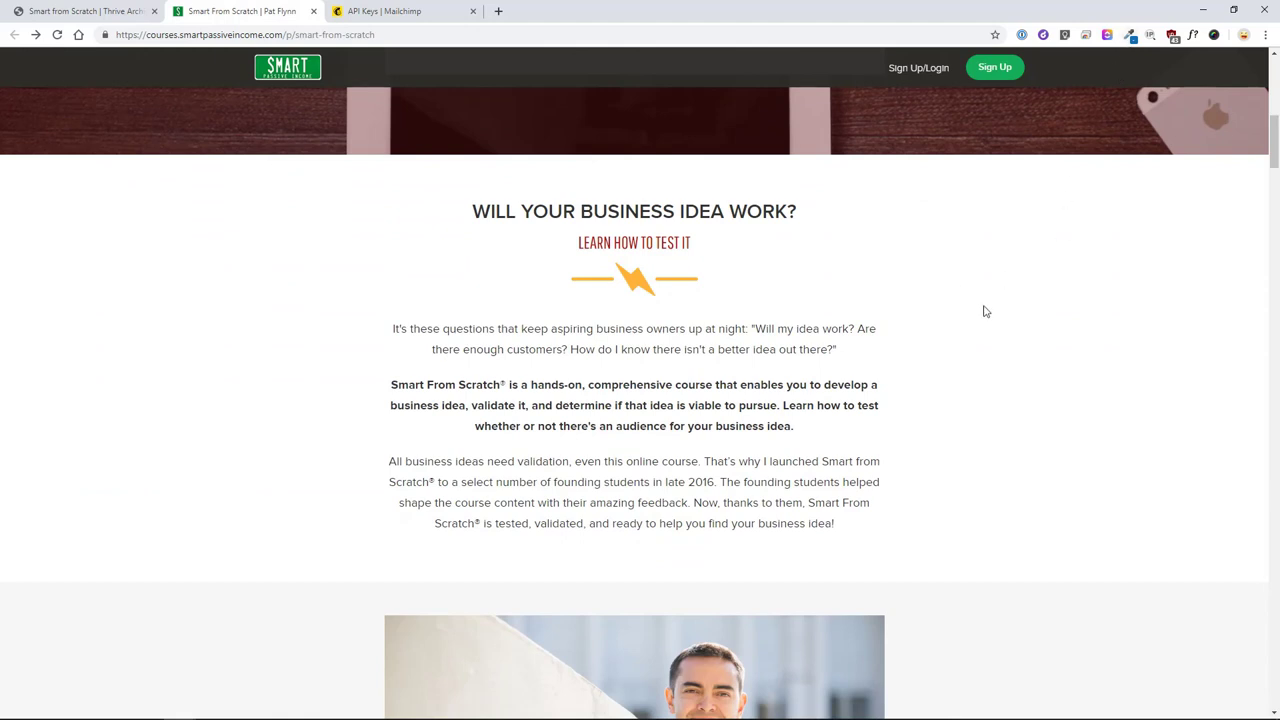
pyautogui.click(1129, 35)
pyautogui.click(1029, 644)
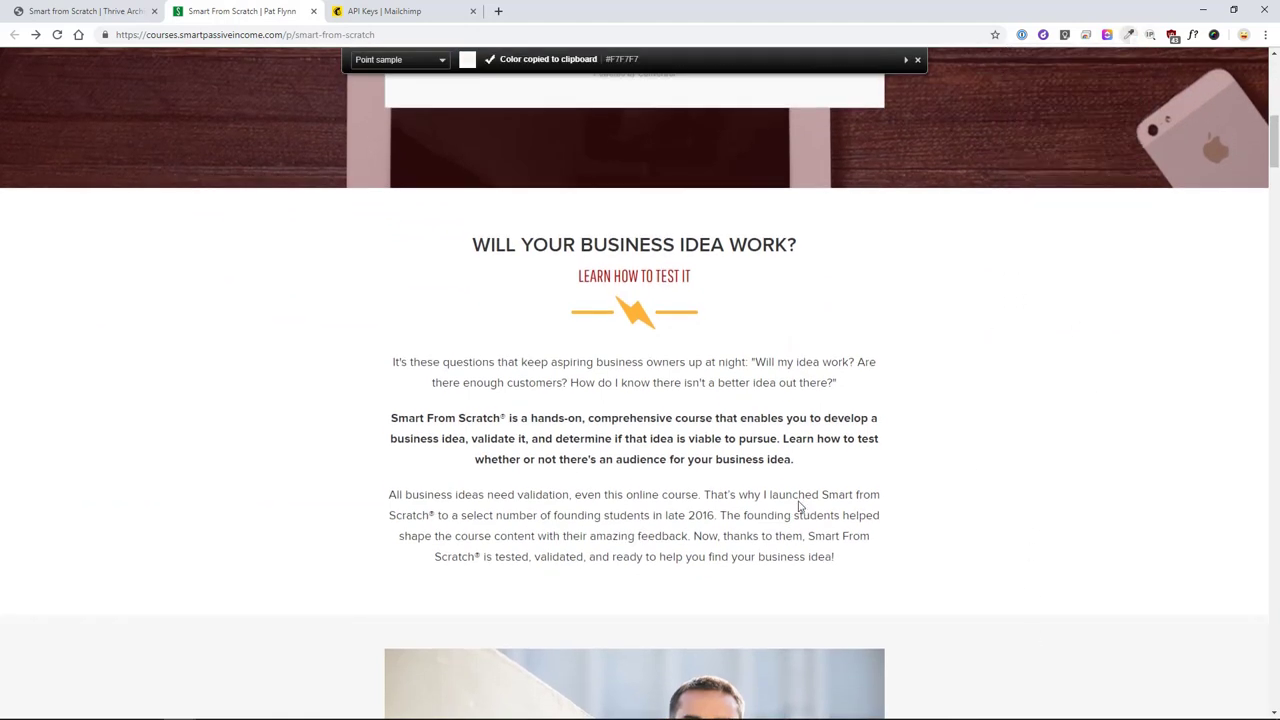
# - Identify the red subheading with WhatFont: Pathway Gothic One, 26 px, colour #b51212
pyautogui.scroll(-1, 625, 233)
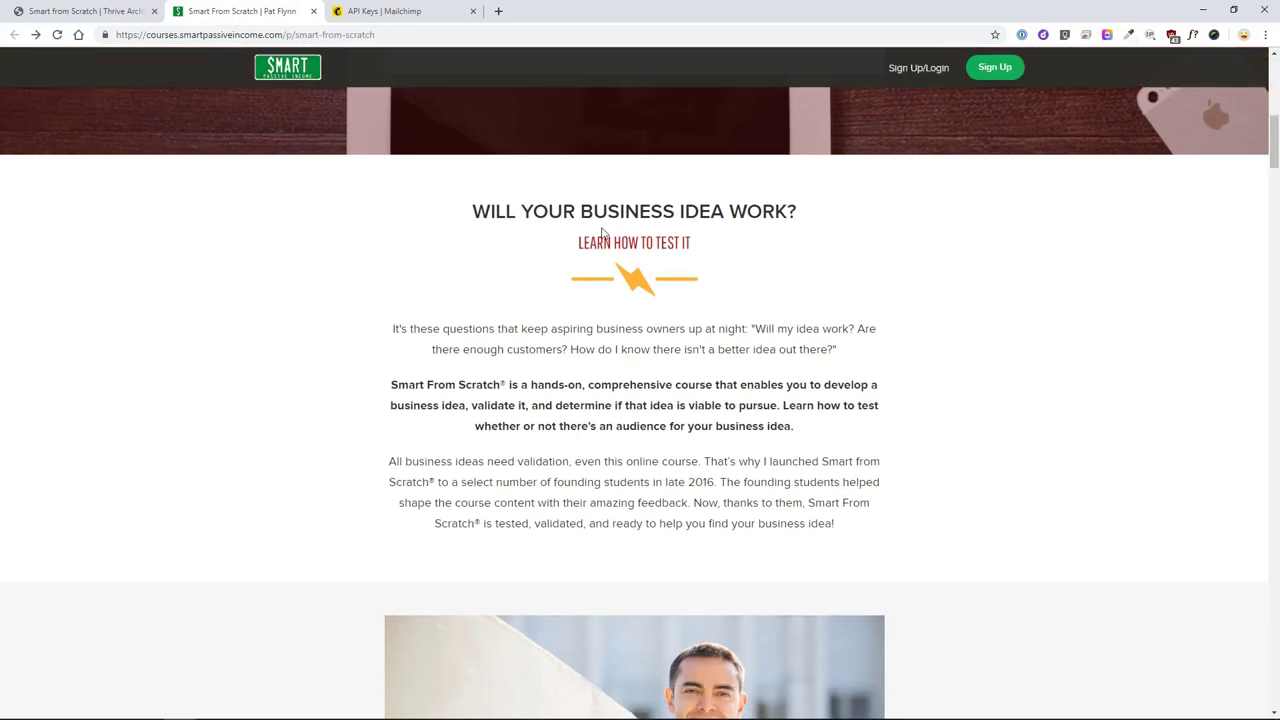
pyautogui.moveTo(591, 242); pyautogui.dragTo(653, 247)
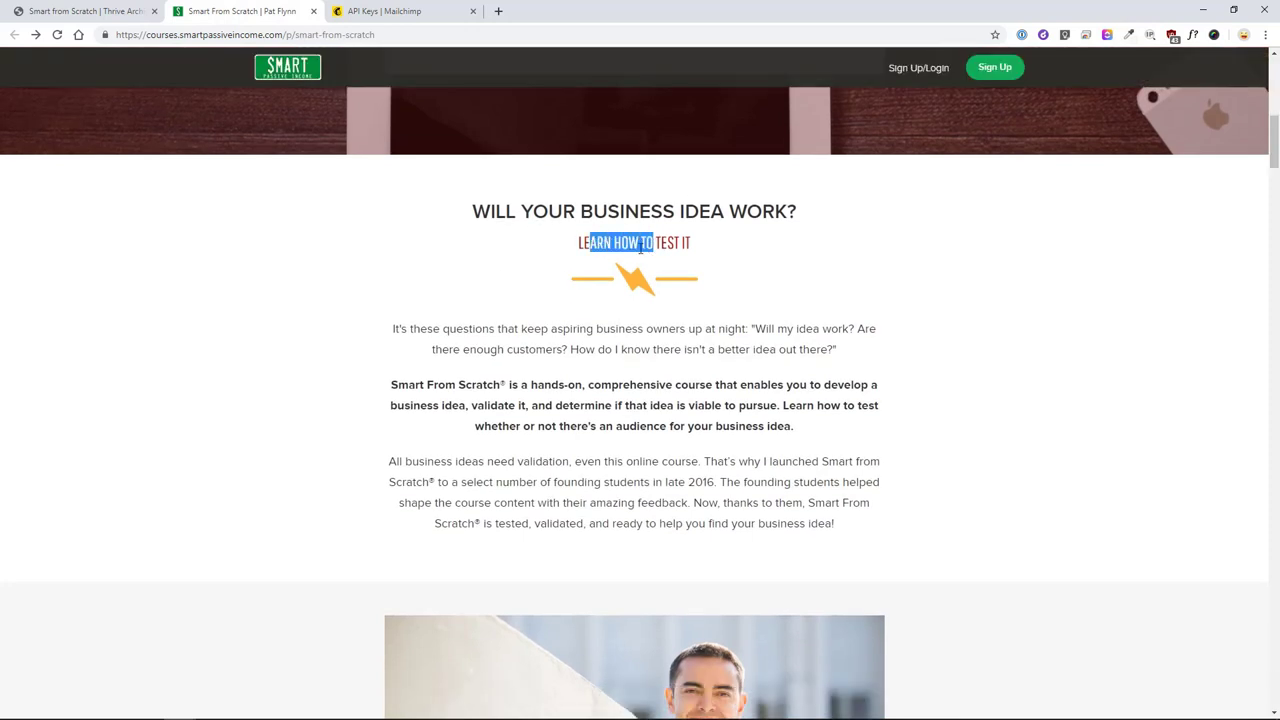
pyautogui.click(1023, 204)
pyautogui.click(1204, 36)
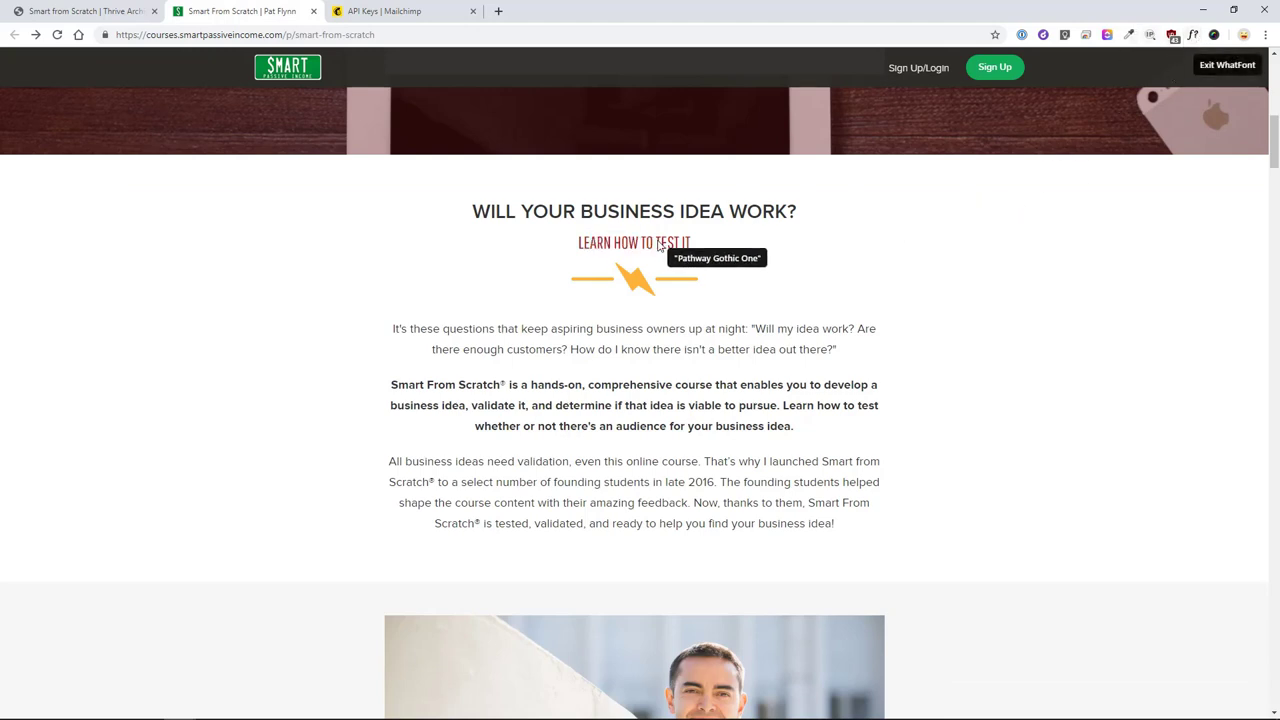
pyautogui.moveTo(671, 243); pyautogui.dragTo(646, 243)
pyautogui.moveTo(820, 381); pyautogui.dragTo(847, 380)
pyautogui.click(820, 381)
pyautogui.click(874, 270)
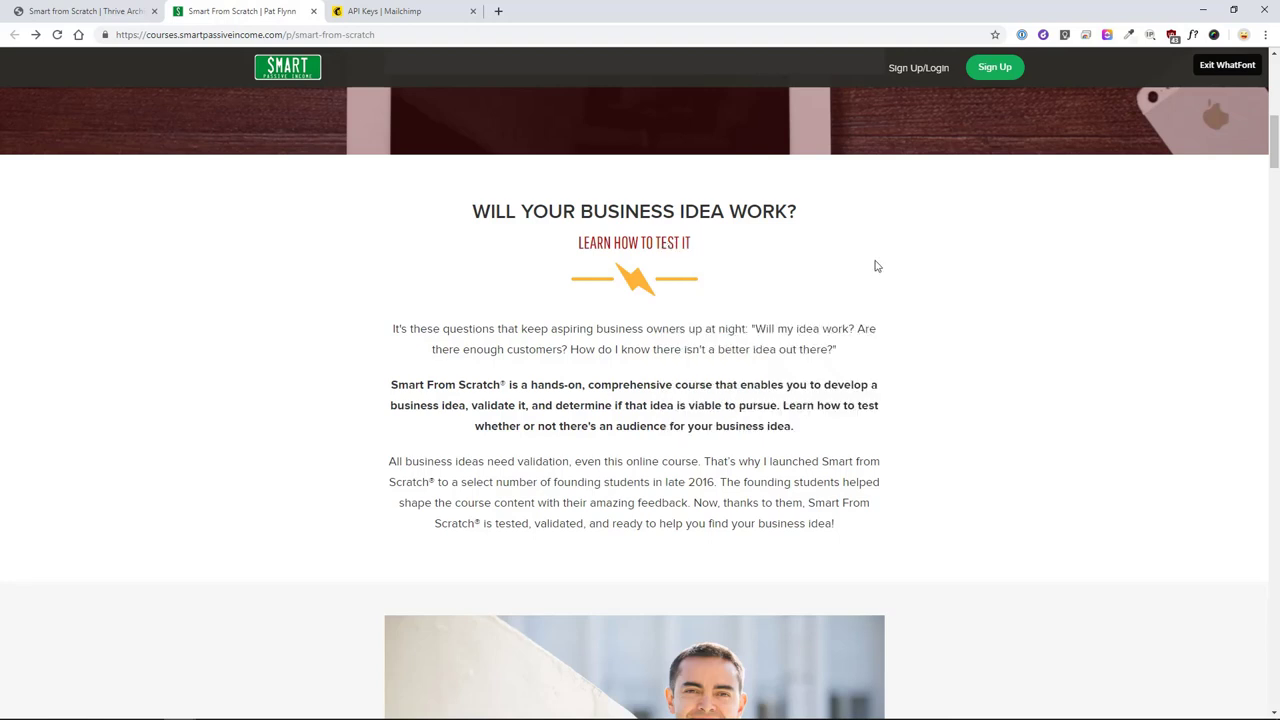
pyautogui.click(80, 11)
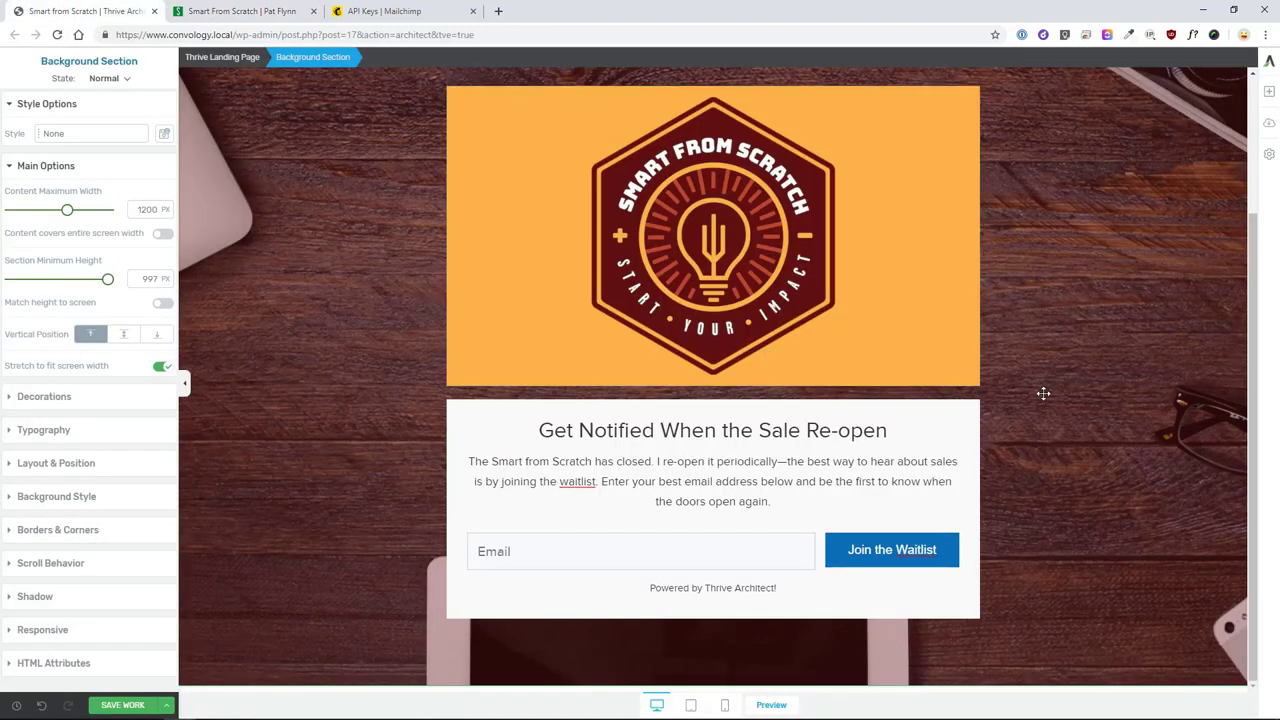
# - Add an empty Background Section at the bottom of the page
pyautogui.click(1269, 91)
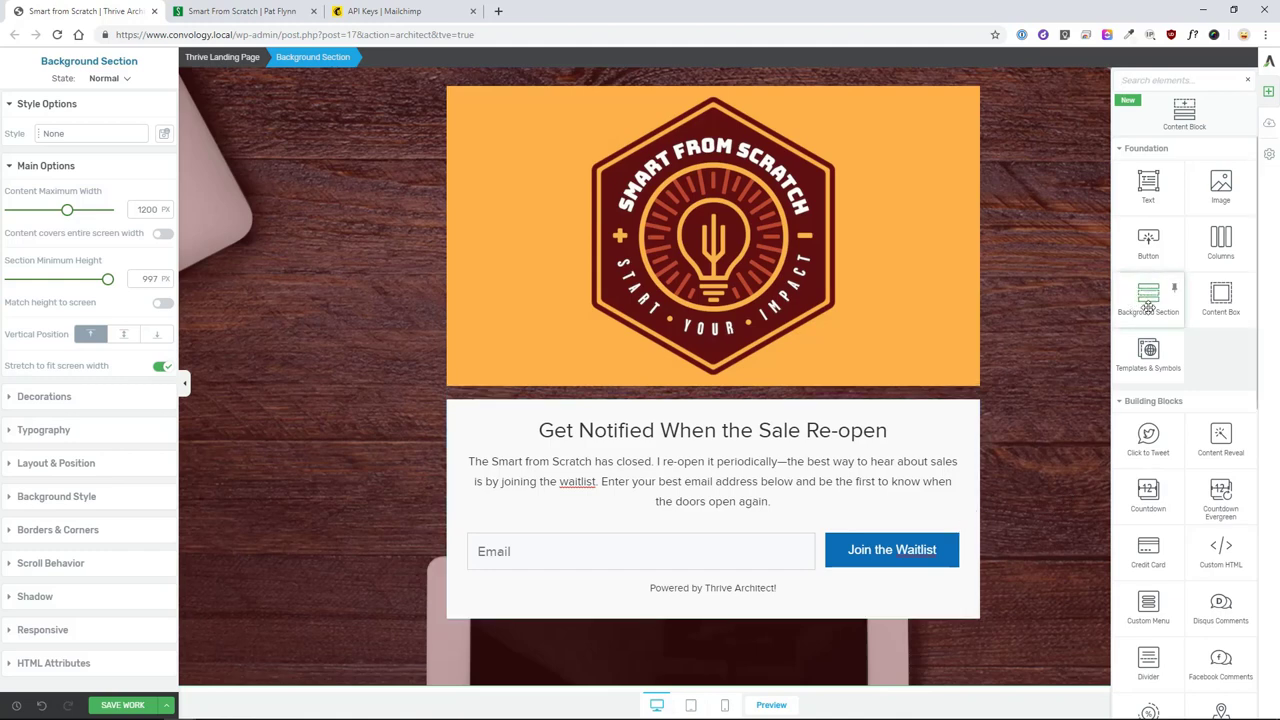
pyautogui.moveTo(1148, 302); pyautogui.dragTo(1087, 387)
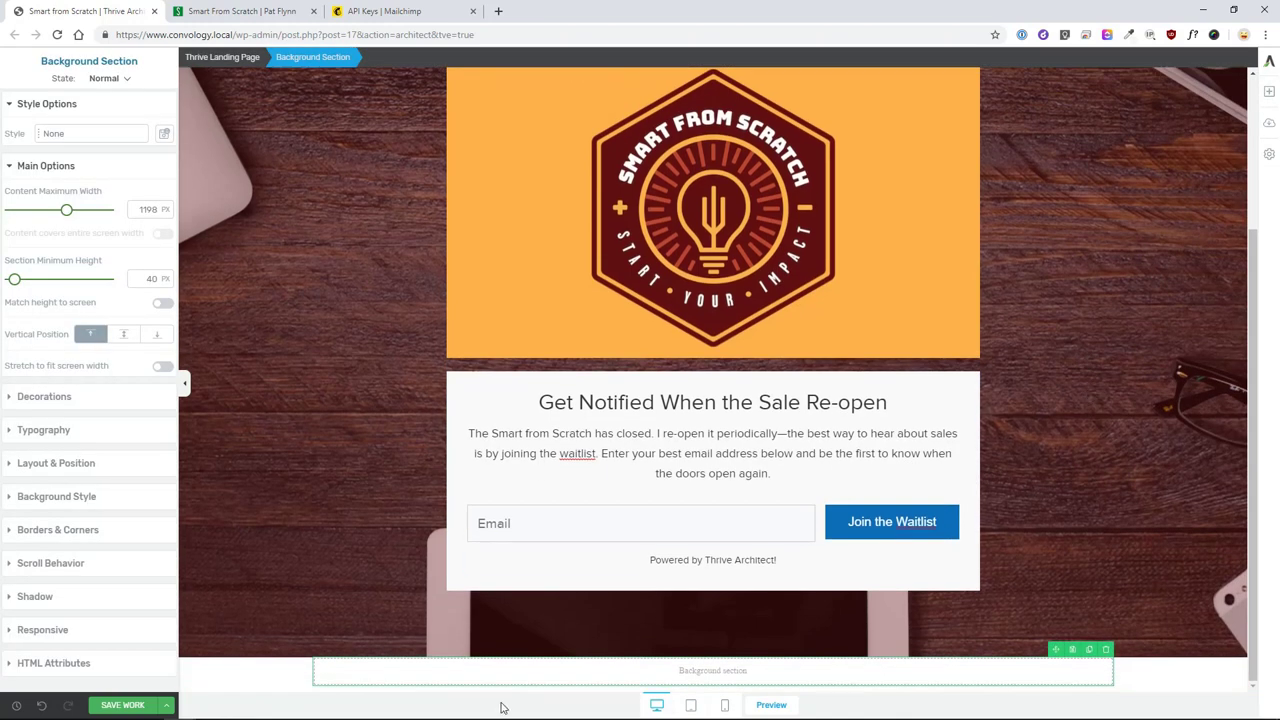
pyautogui.scroll(2, 586, 434)
pyautogui.scroll(-2, 600, 600)
# - Give the logo image a 70 px top margin and 60 px bottom margin
pyautogui.click(497, 343)
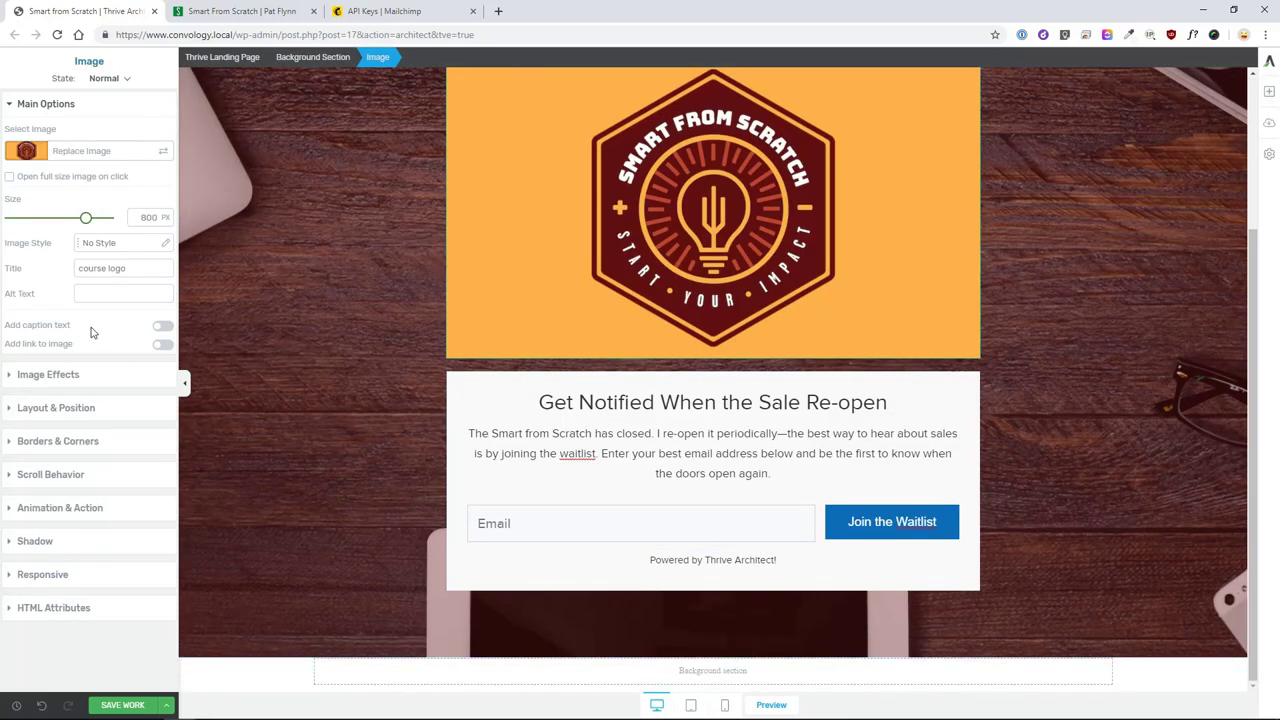
pyautogui.click(16, 386)
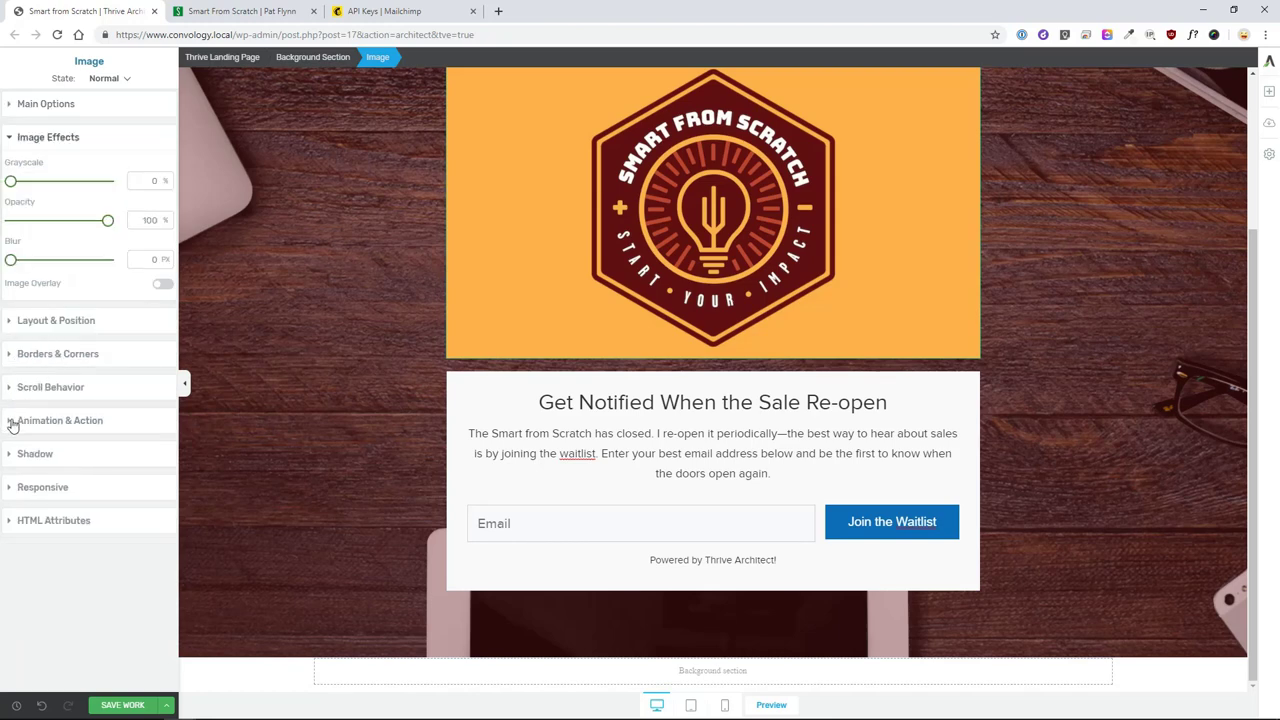
pyautogui.click(20, 324)
pyautogui.moveTo(92, 328); pyautogui.dragTo(110, 378)
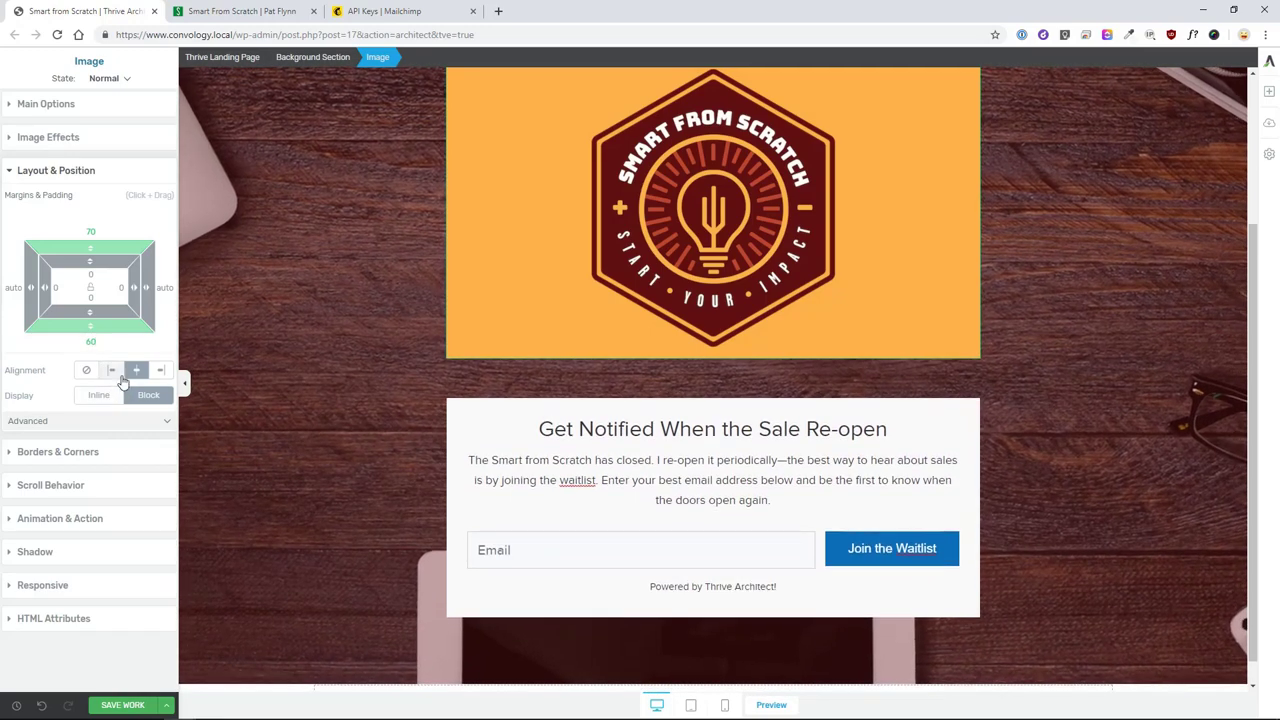
pyautogui.scroll(2, 343, 331)
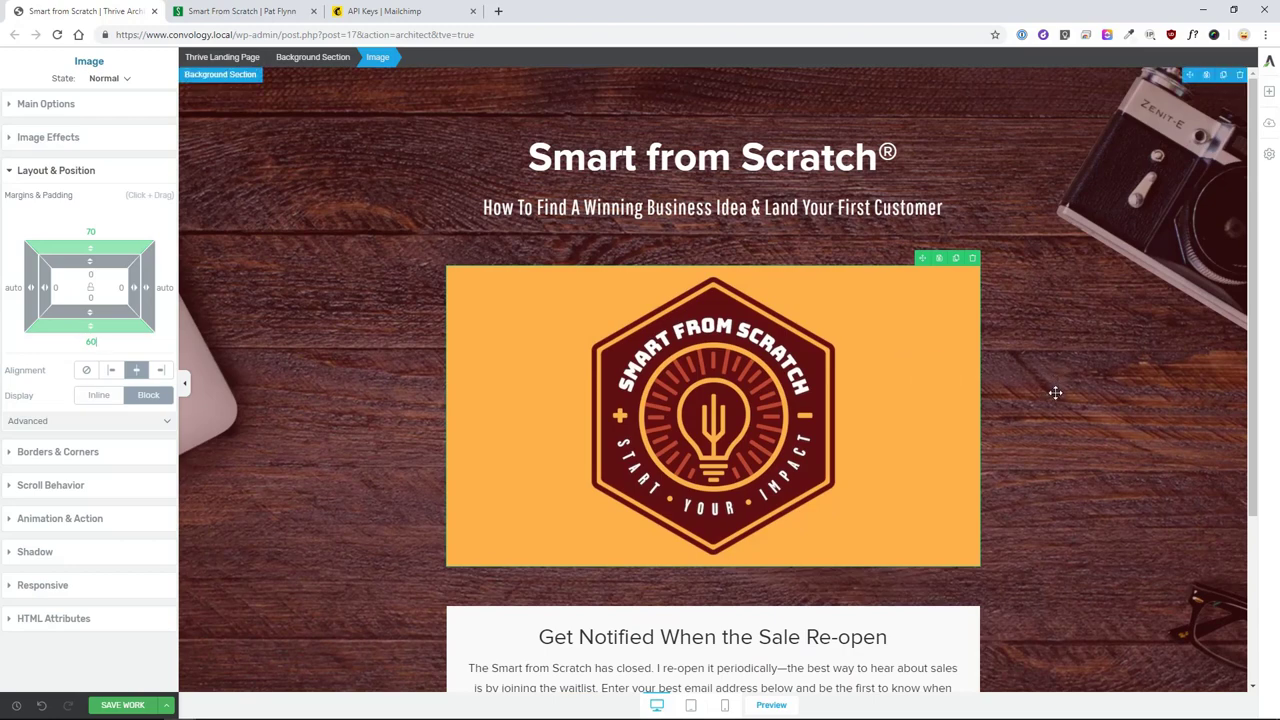
pyautogui.scroll(-2, 1000, 370)
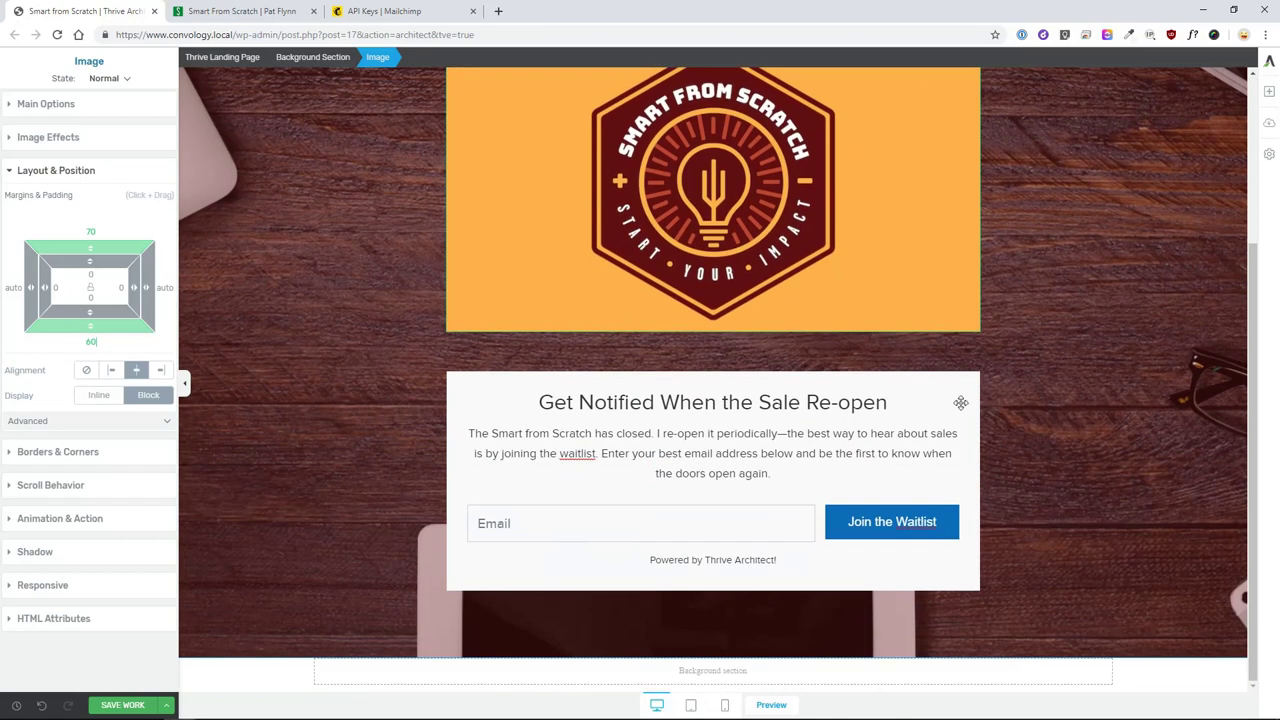
# - Give the bottom section 60 px vertical padding, stretch it full width, and add a text block
pyautogui.click(289, 683)
pyautogui.click(345, 672)
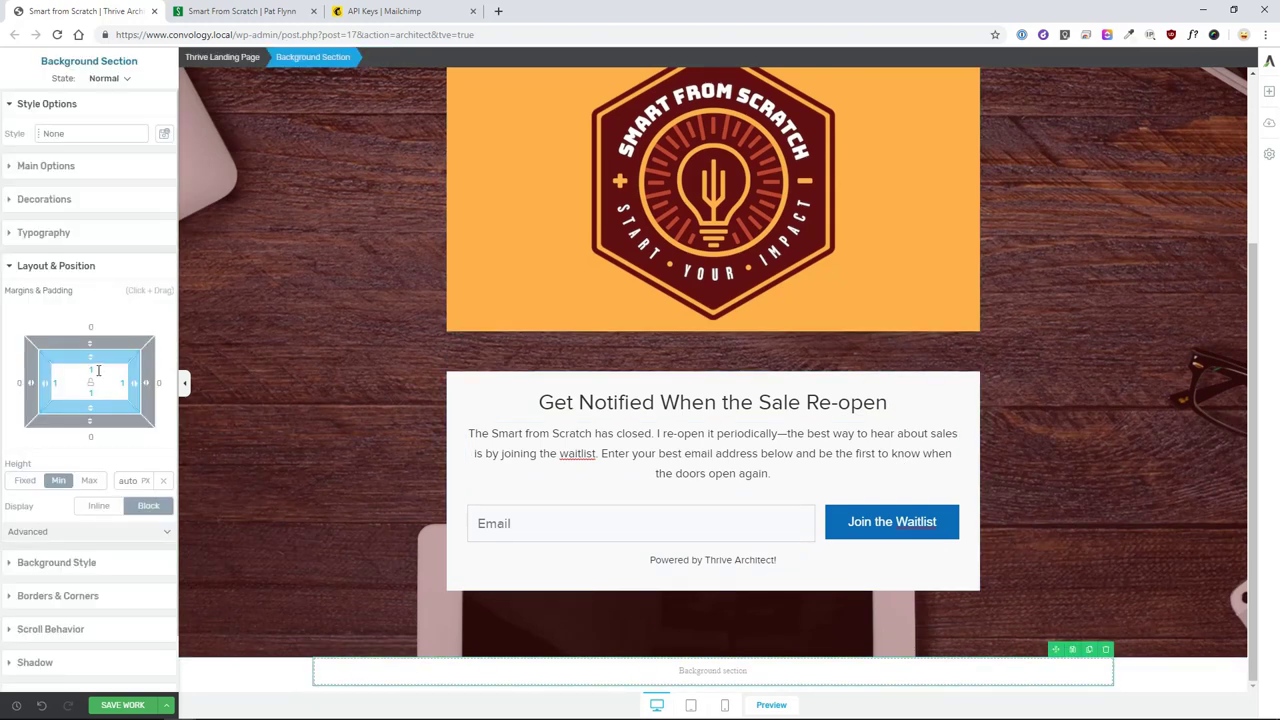
pyautogui.write('60')
pyautogui.press('Return')
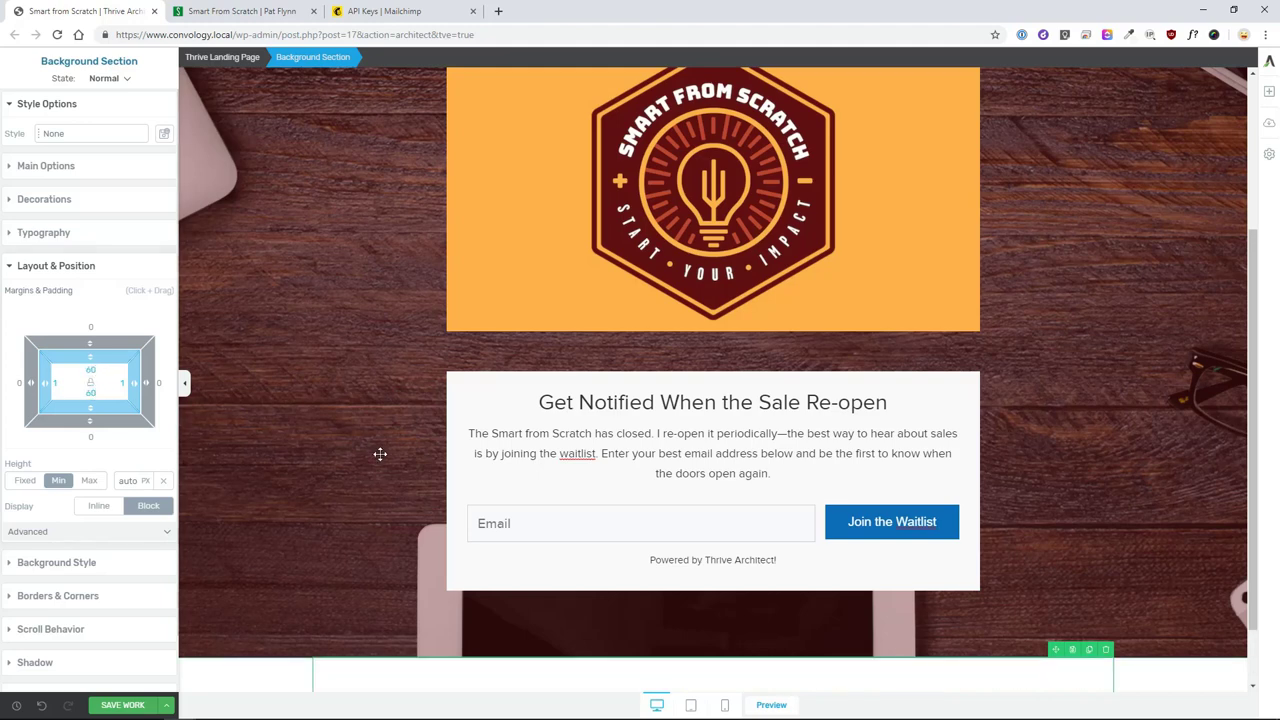
pyautogui.scroll(-1, 376, 451)
pyautogui.click(46, 166)
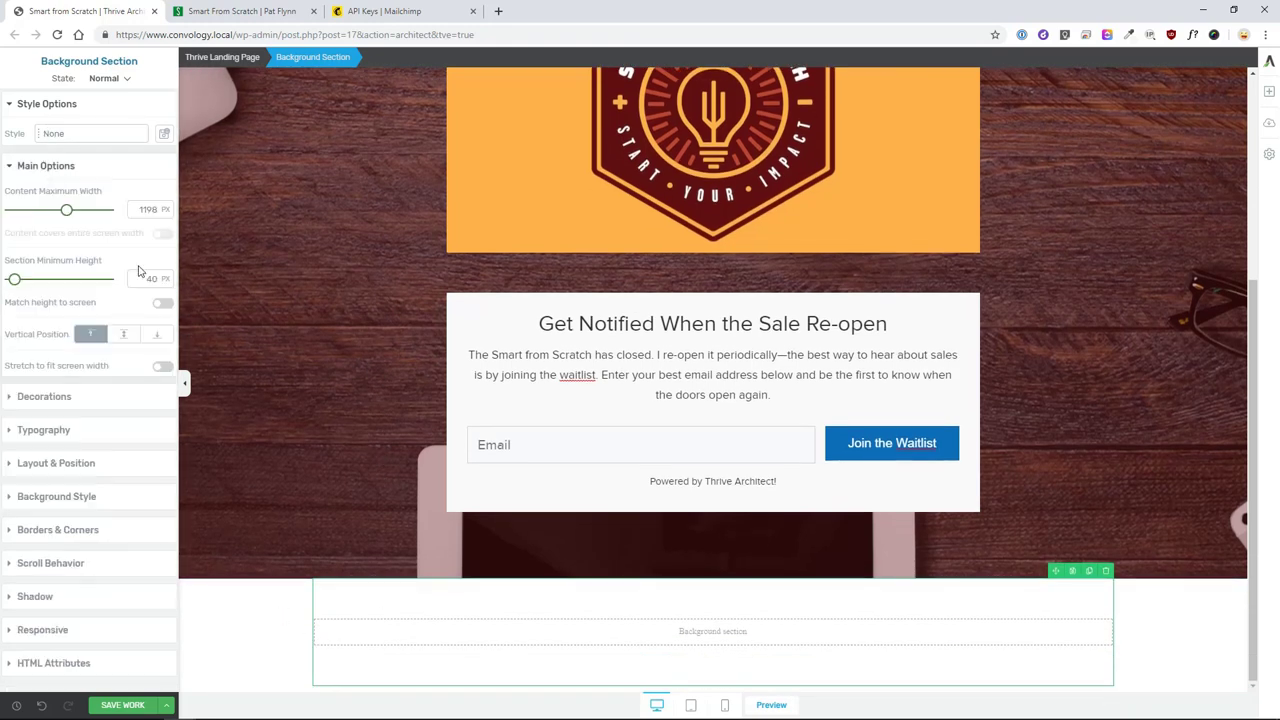
pyautogui.click(163, 367)
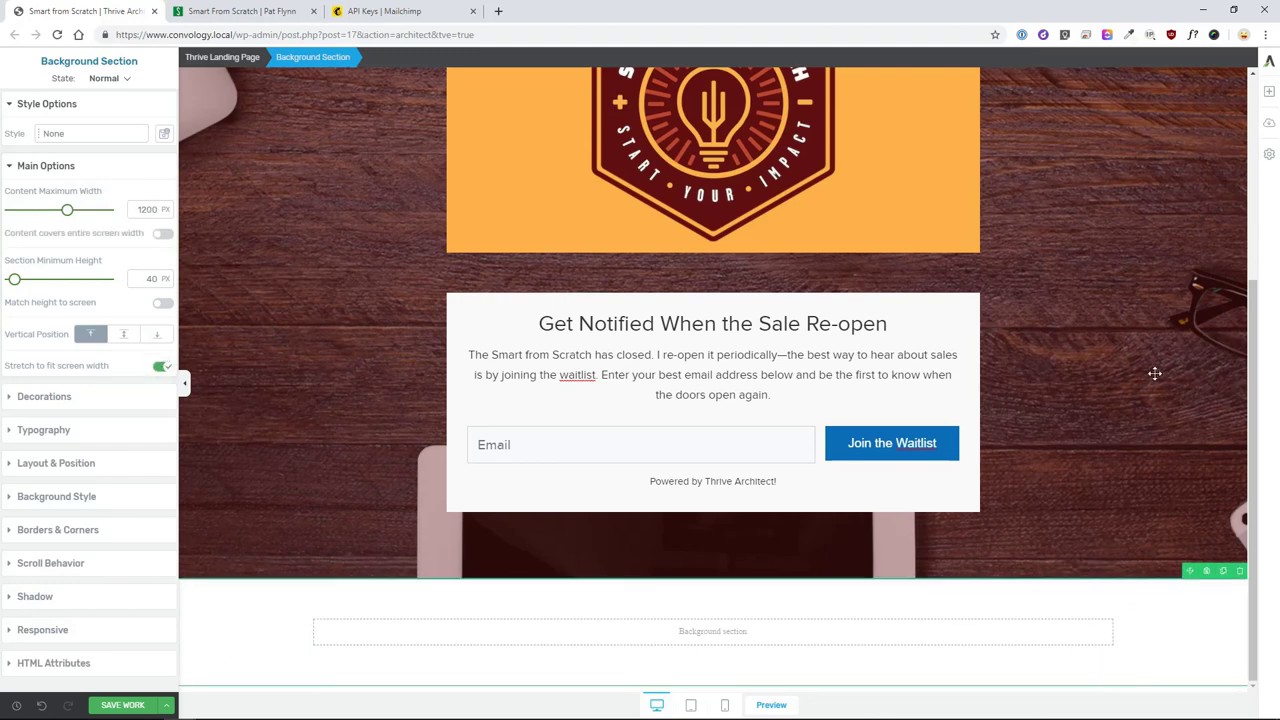
pyautogui.click(1268, 91)
pyautogui.moveTo(1148, 183); pyautogui.dragTo(760, 629)
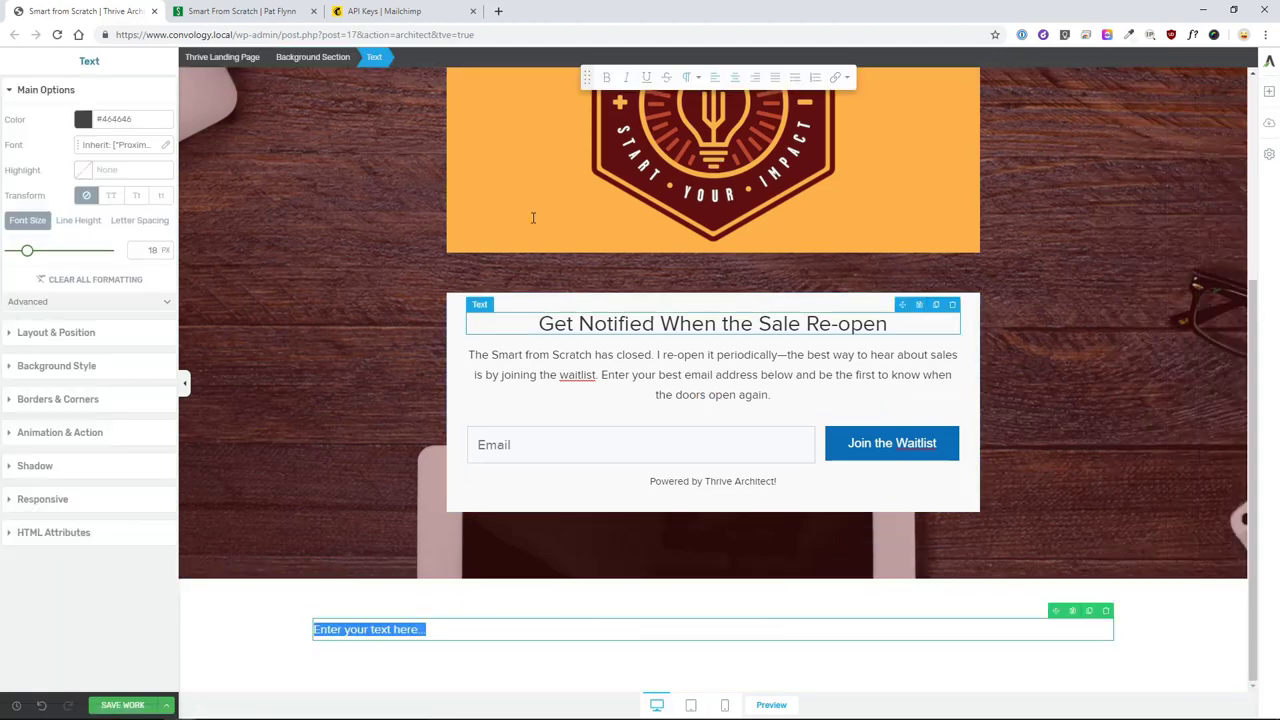
# - Turn the new text into a centred Heading 2 reading 'WILL YOUR BUSINESS IDEA WORK?'
pyautogui.click(692, 77)
pyautogui.click(706, 130)
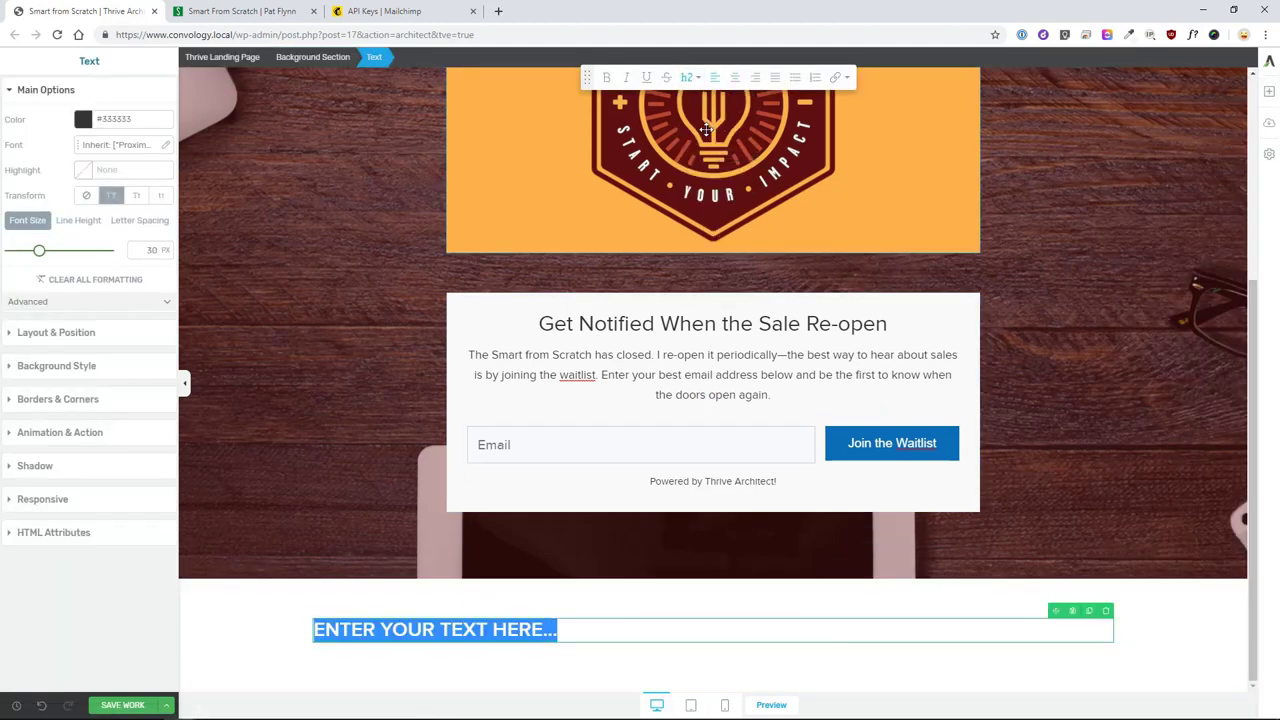
pyautogui.click(743, 79)
pyautogui.click(848, 628)
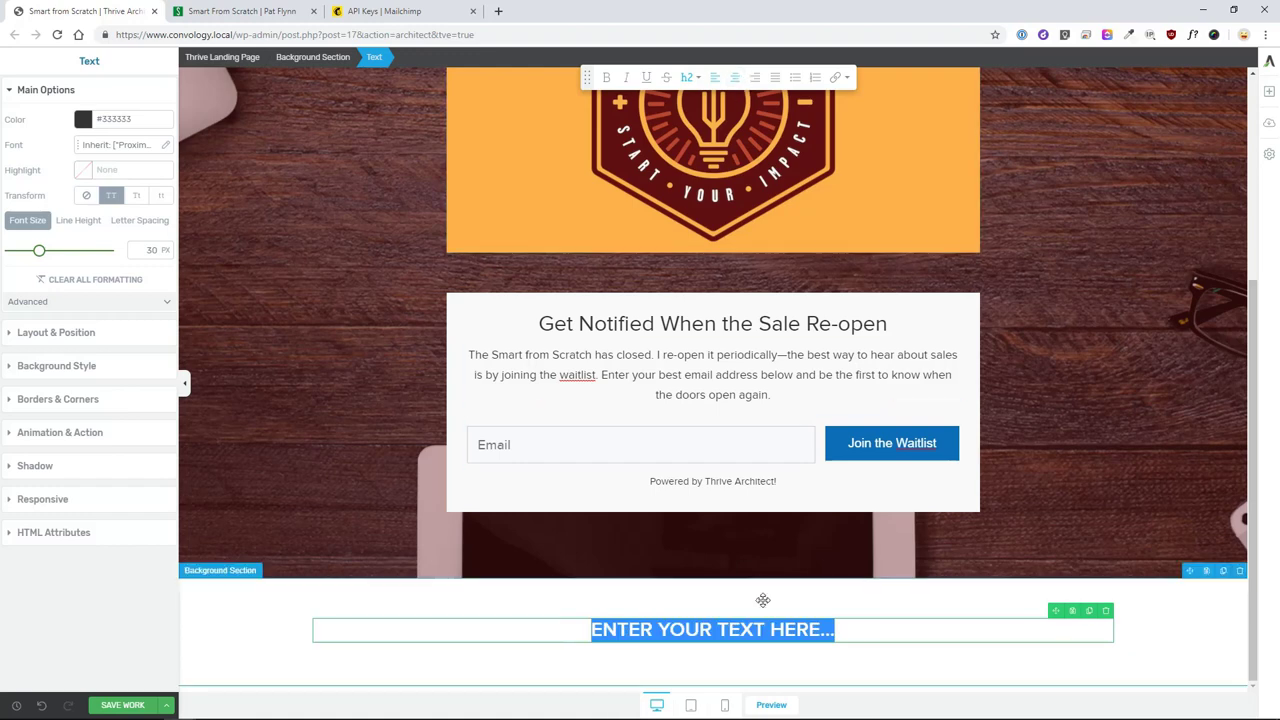
pyautogui.tripleClick(857, 621)
pyautogui.write('W')
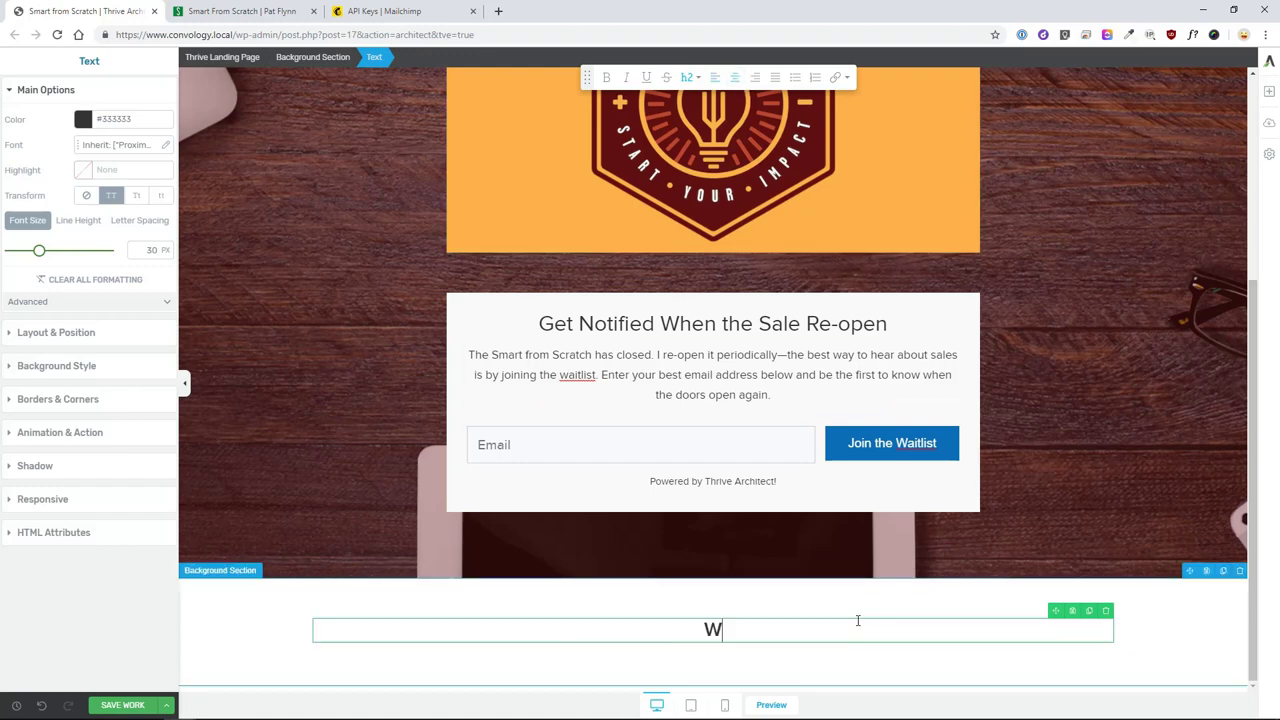
pyautogui.write('ILL YOUR BUSINESS IDEA WORK?')
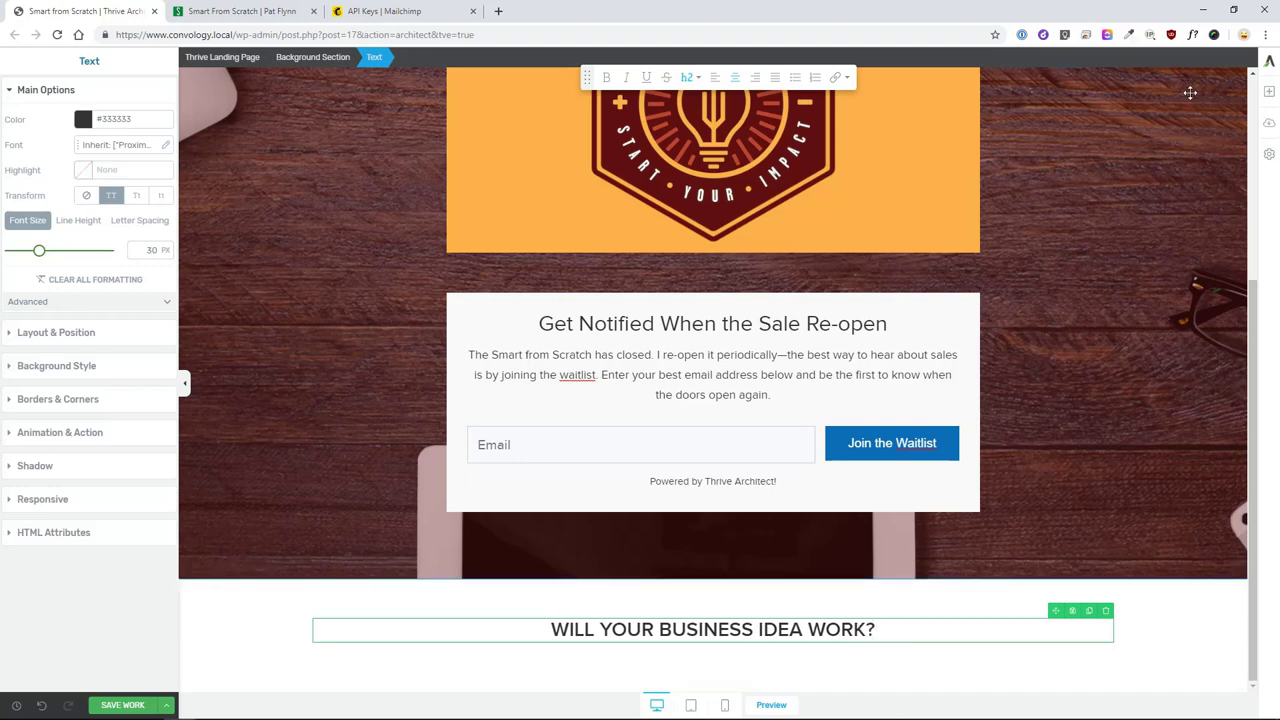
pyautogui.click(1268, 92)
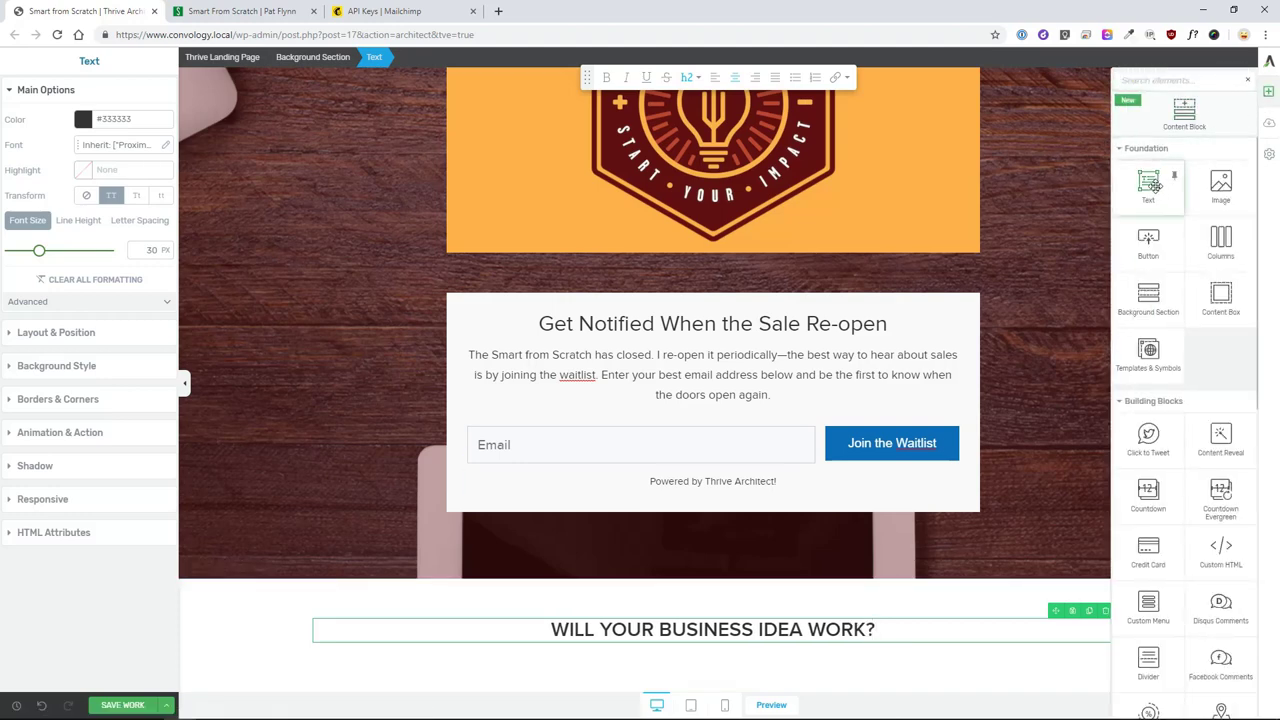
# - Add a Heading 3 text block reading 'LEARN HOW TO TEST IT' below the heading
pyautogui.moveTo(1148, 185); pyautogui.dragTo(775, 645)
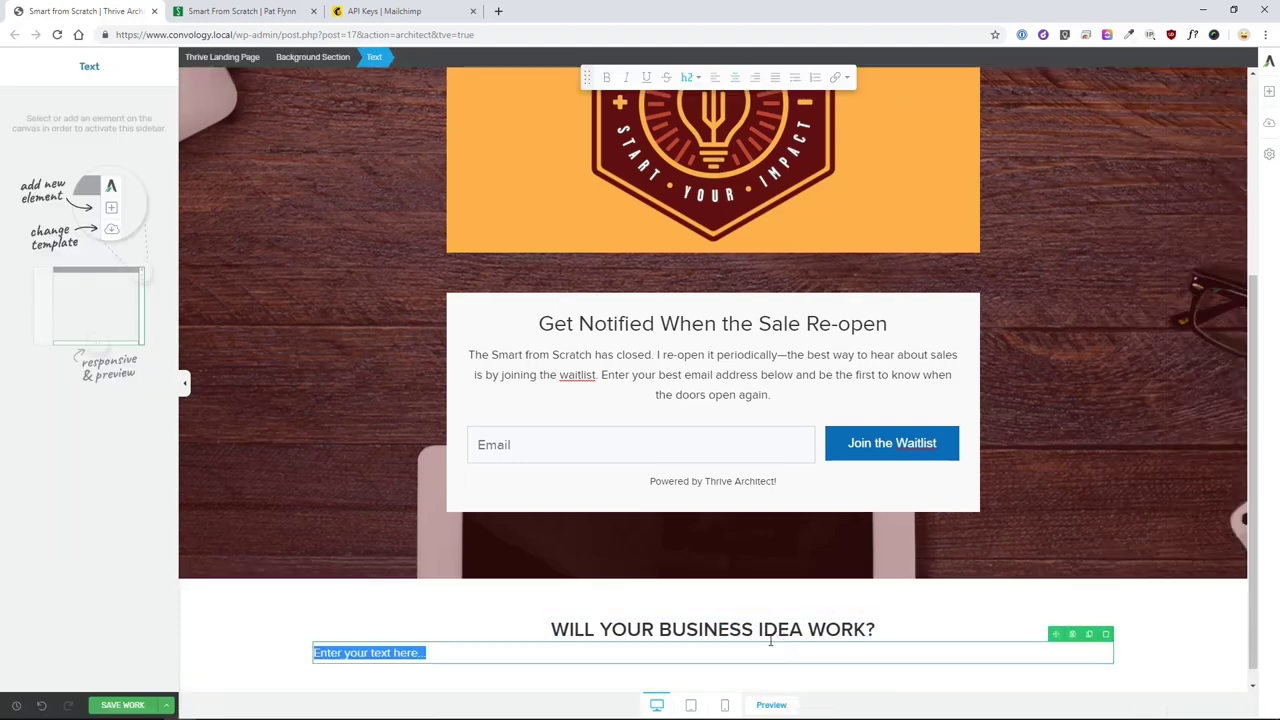
pyautogui.write('Learn How to Test It')
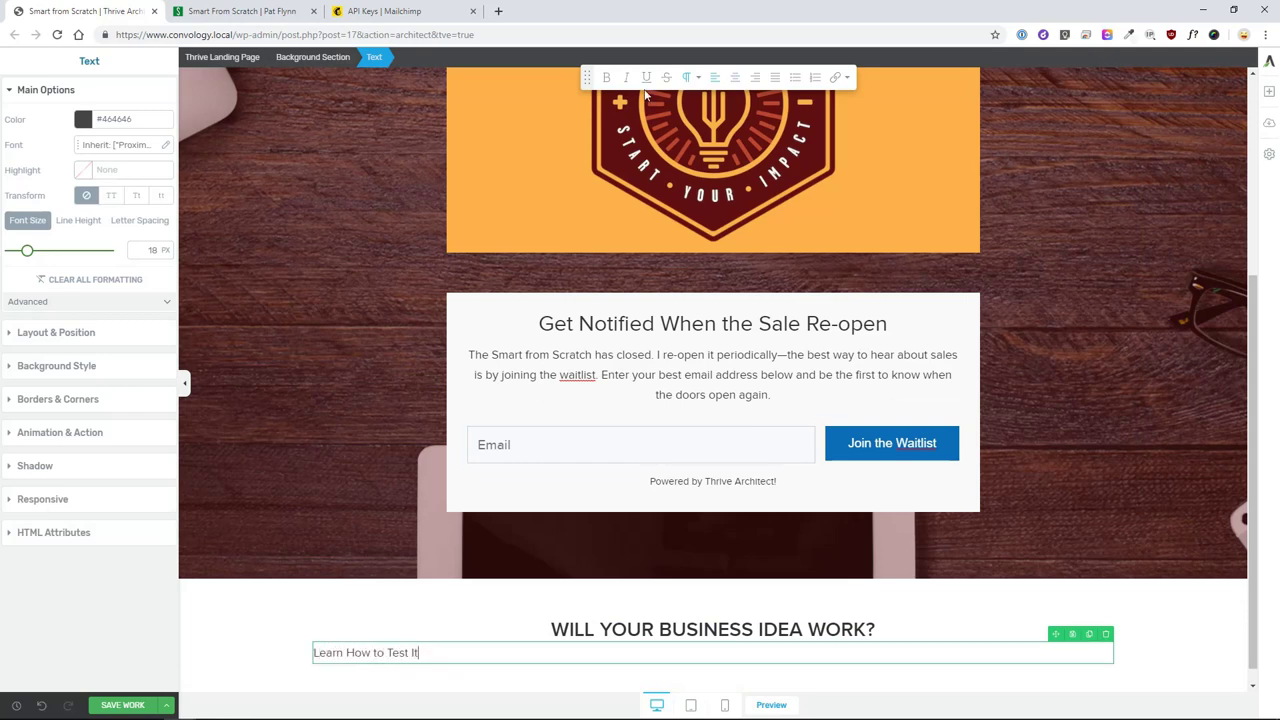
pyautogui.click(697, 79)
pyautogui.click(711, 150)
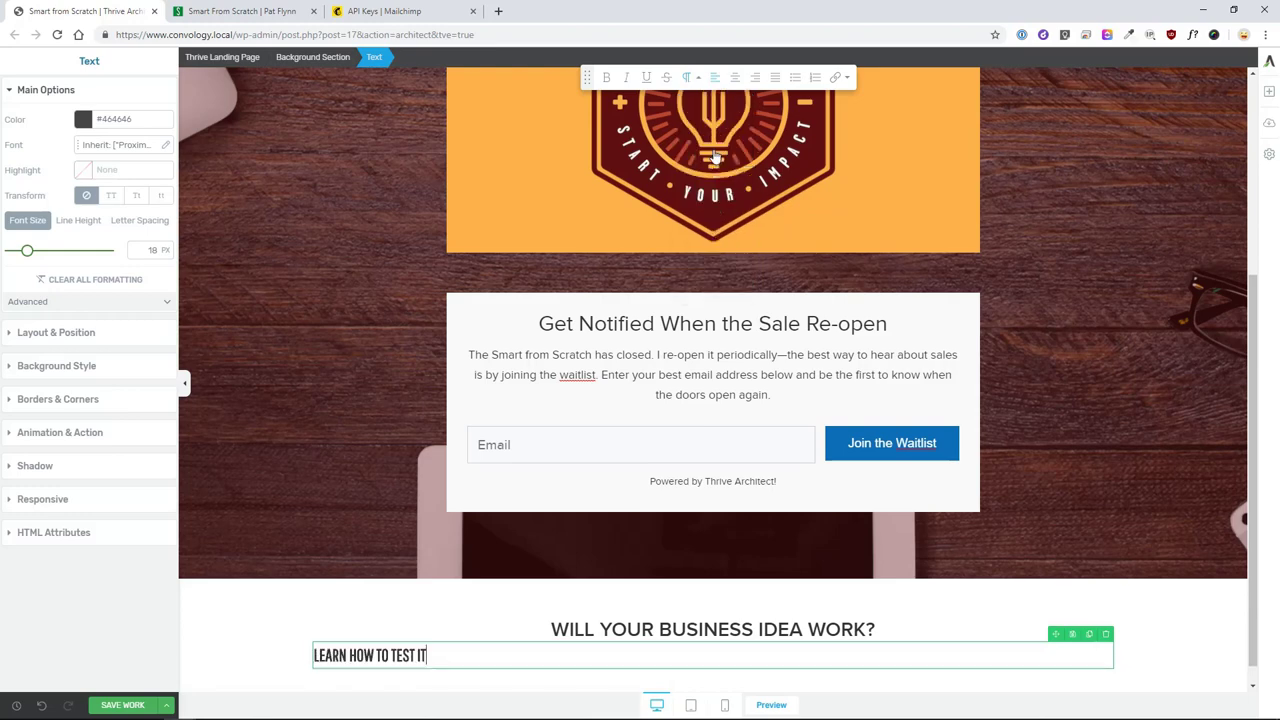
# - Make the subheading uppercase, centred, in the Google Font Pathway Gothic One
pyautogui.click(113, 194)
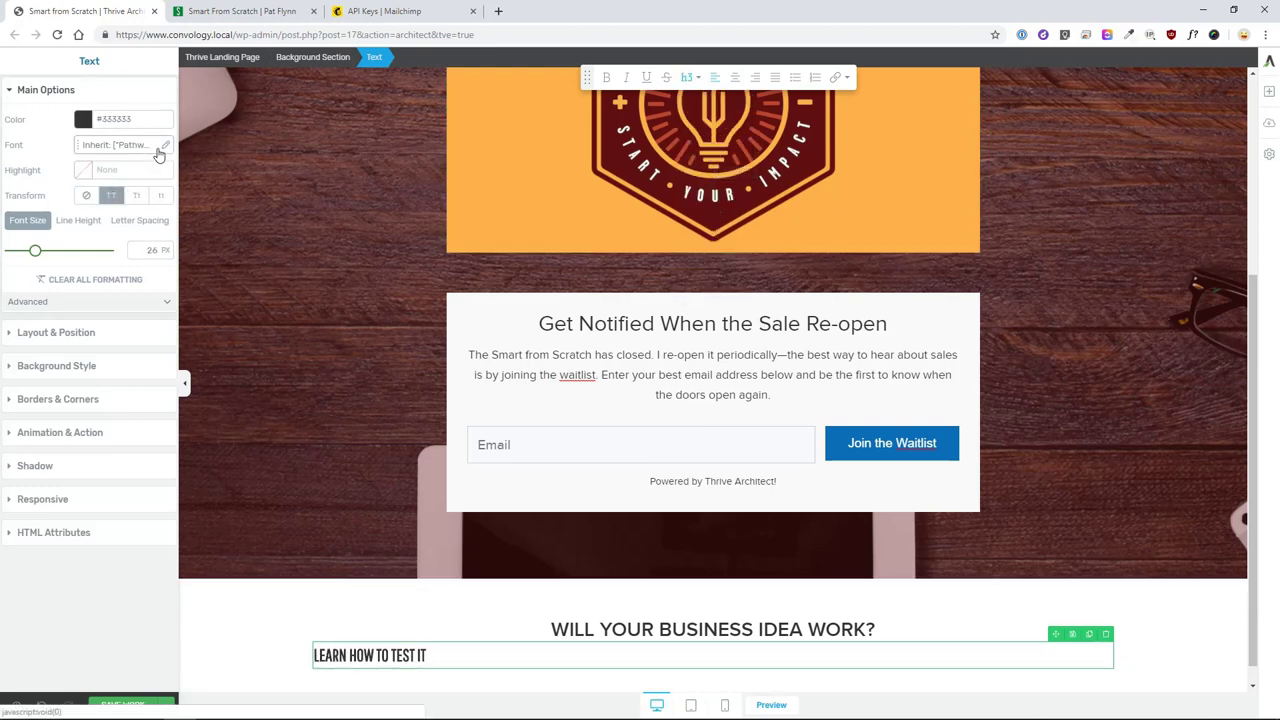
pyautogui.click(167, 149)
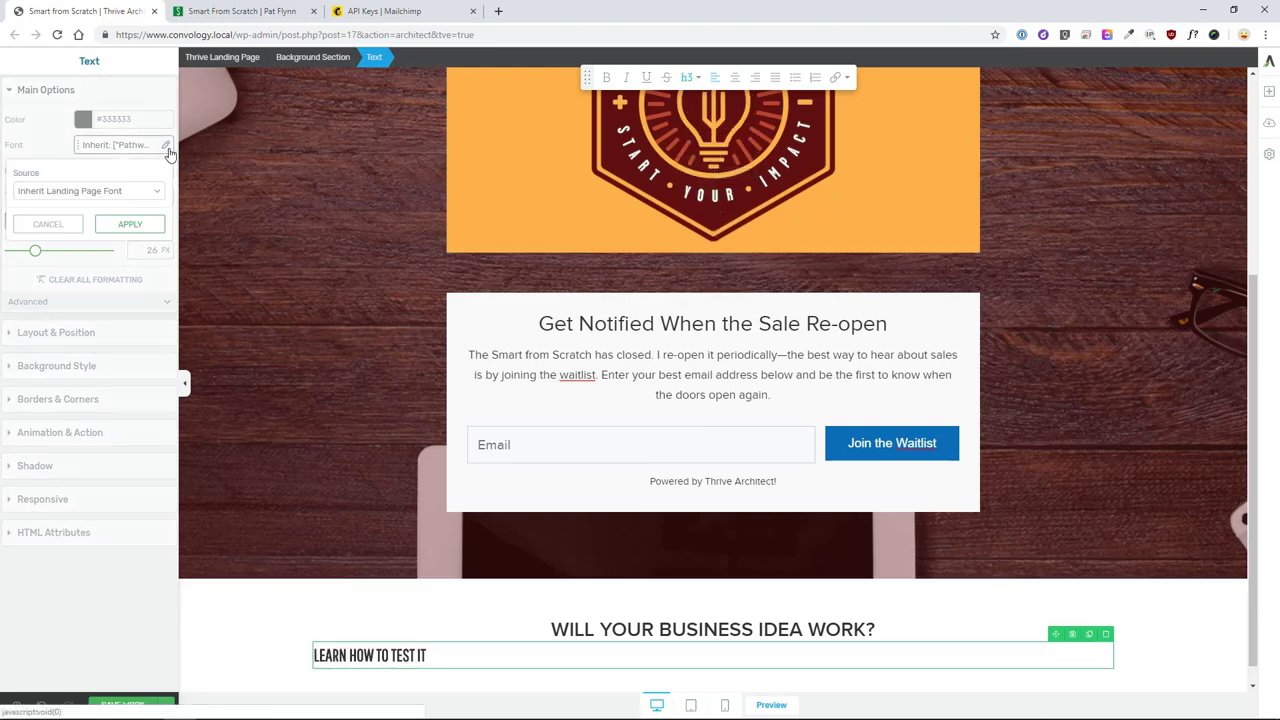
pyautogui.click(130, 192)
pyautogui.click(69, 208)
pyautogui.click(99, 236)
pyautogui.write('pathway')
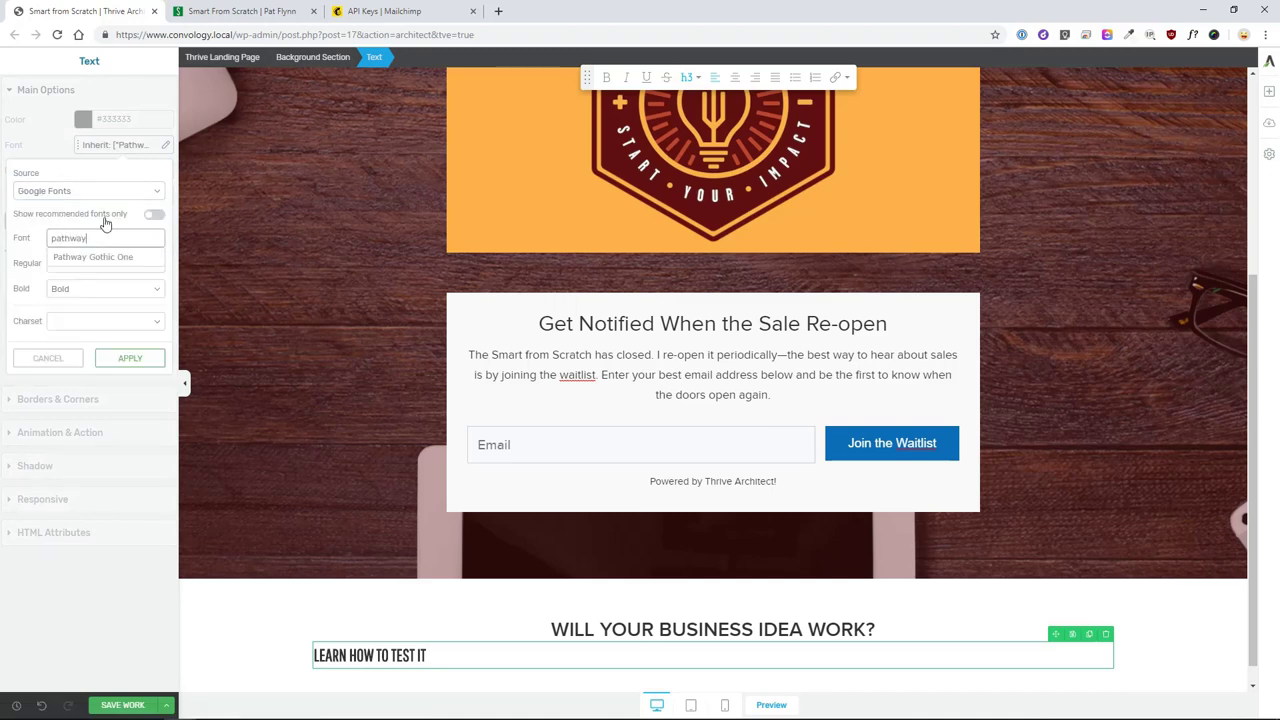
pyautogui.click(87, 258)
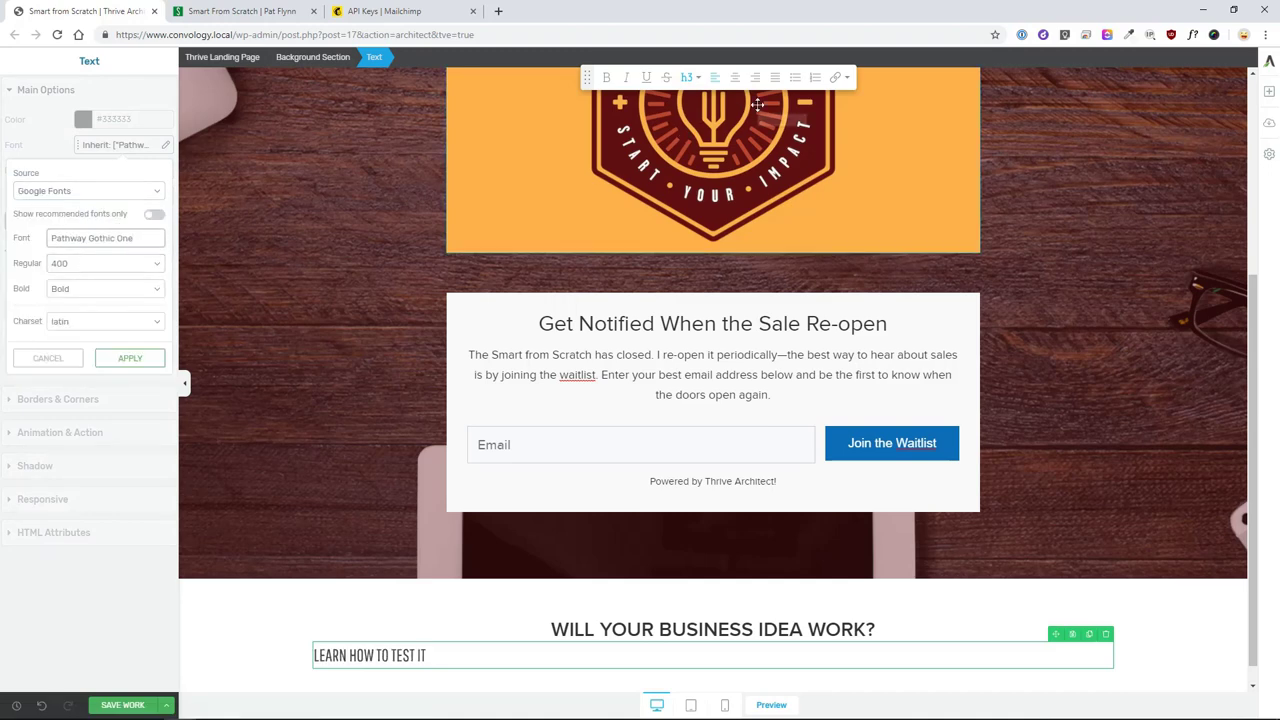
pyautogui.click(737, 77)
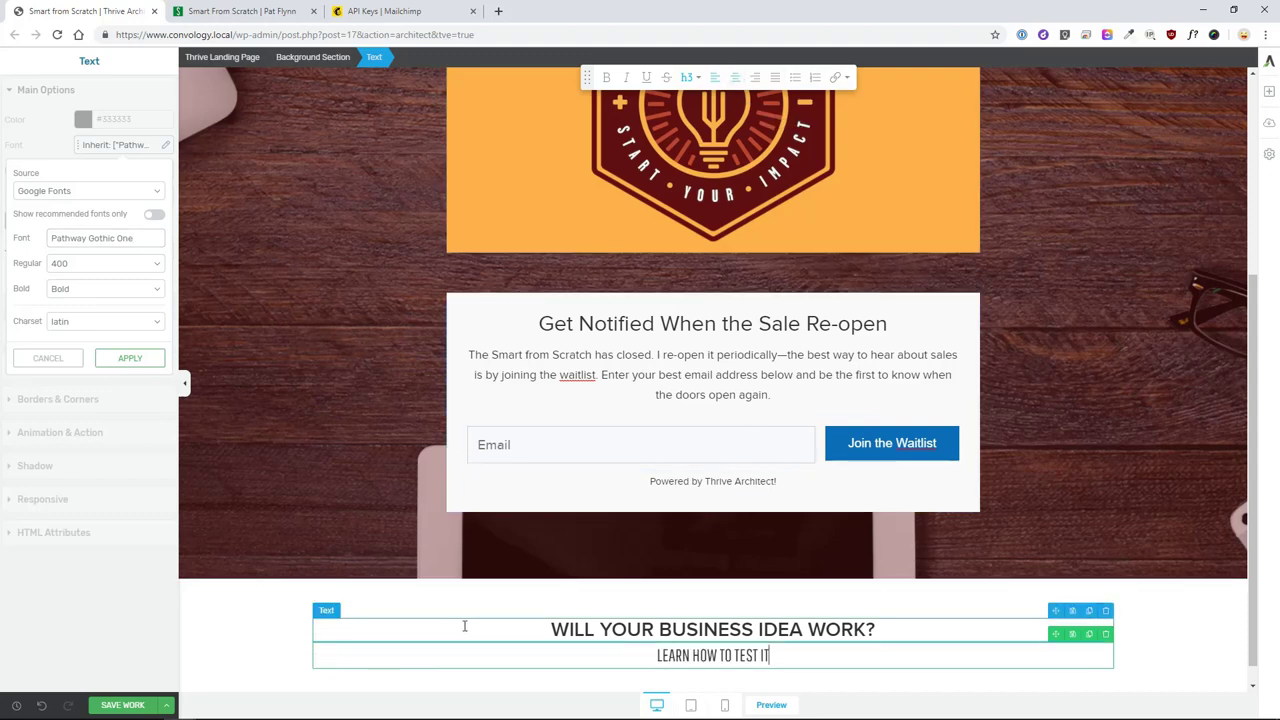
# - Colour the subheading red #b51212
pyautogui.click(265, 640)
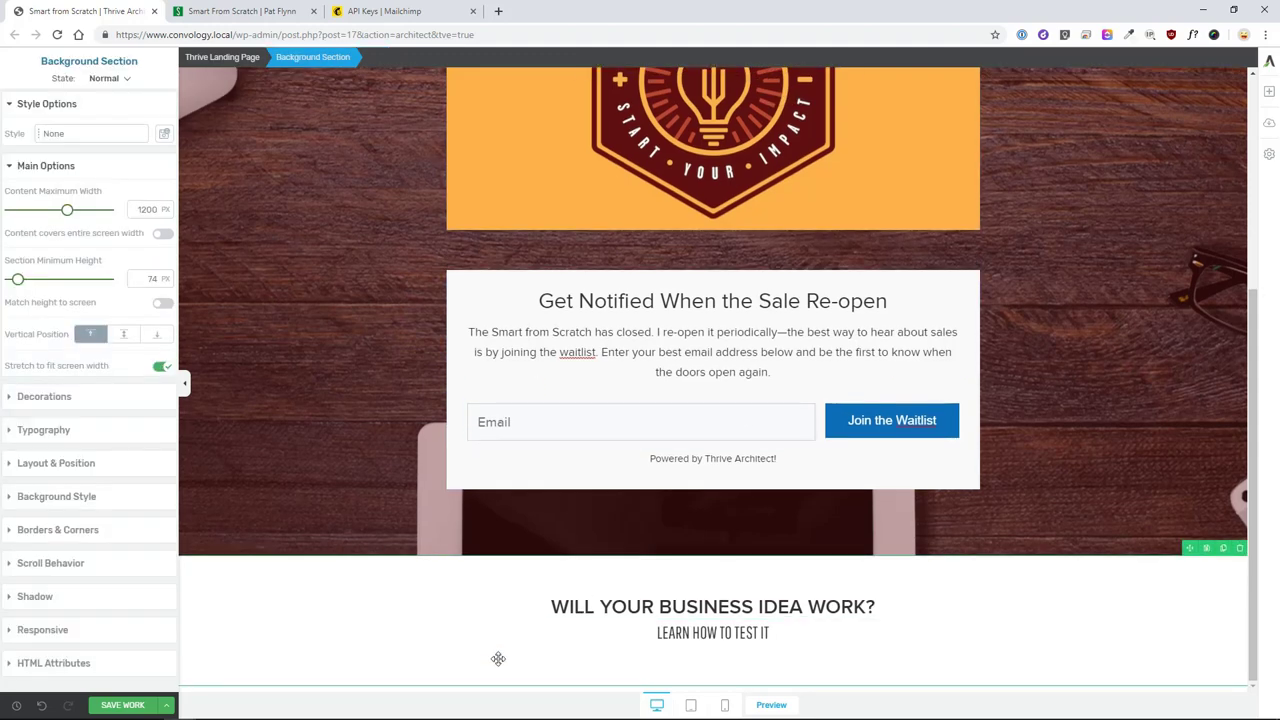
pyautogui.click(638, 644)
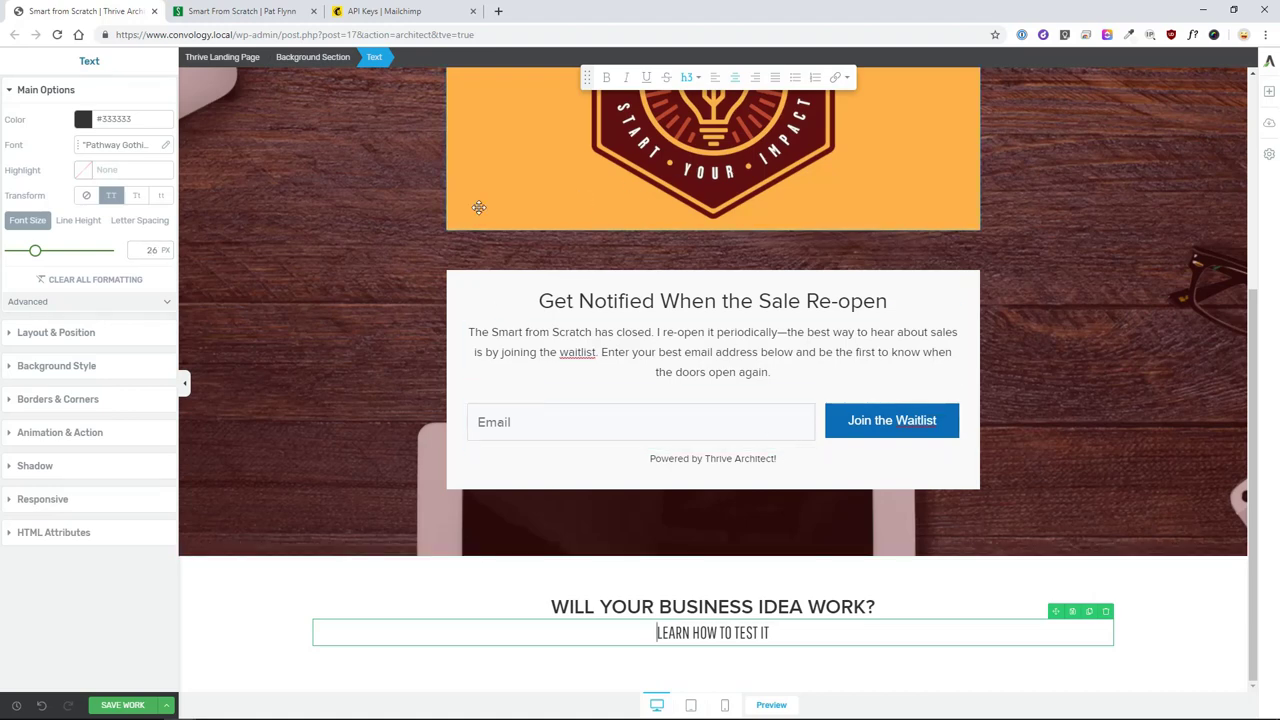
pyautogui.click(102, 122)
pyautogui.write('#b51212')
pyautogui.click(130, 372)
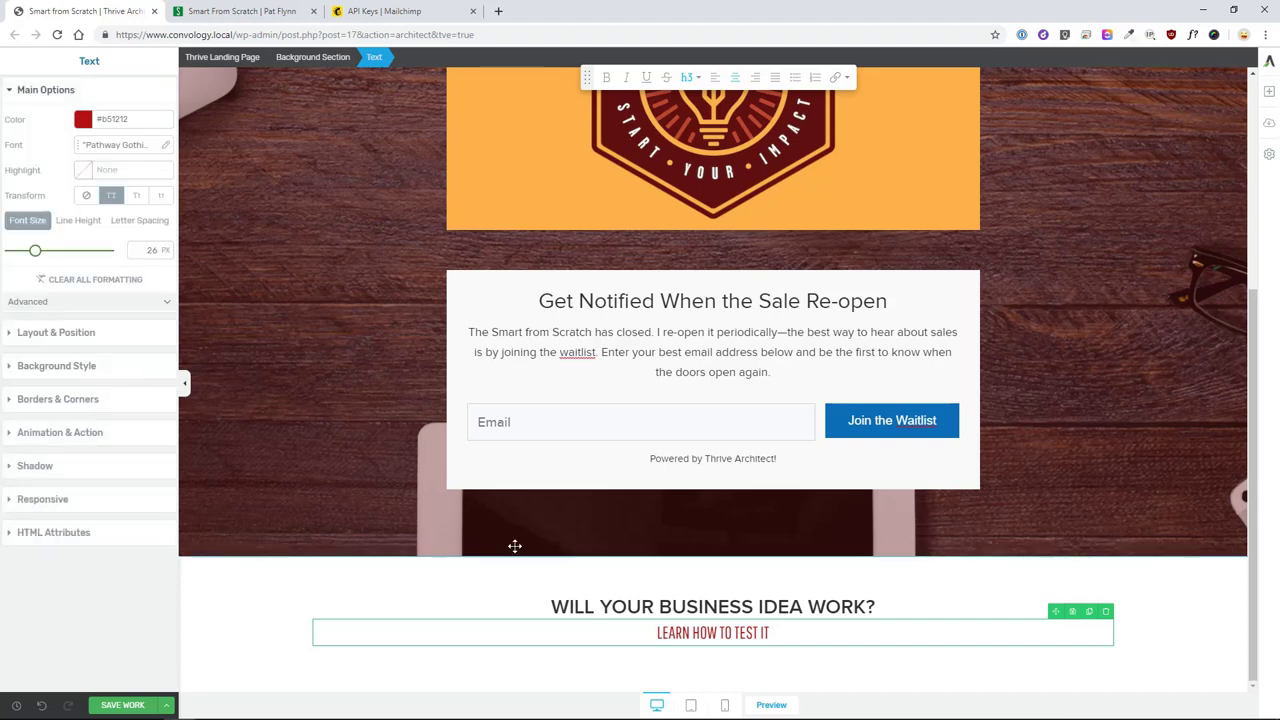
pyautogui.click(310, 598)
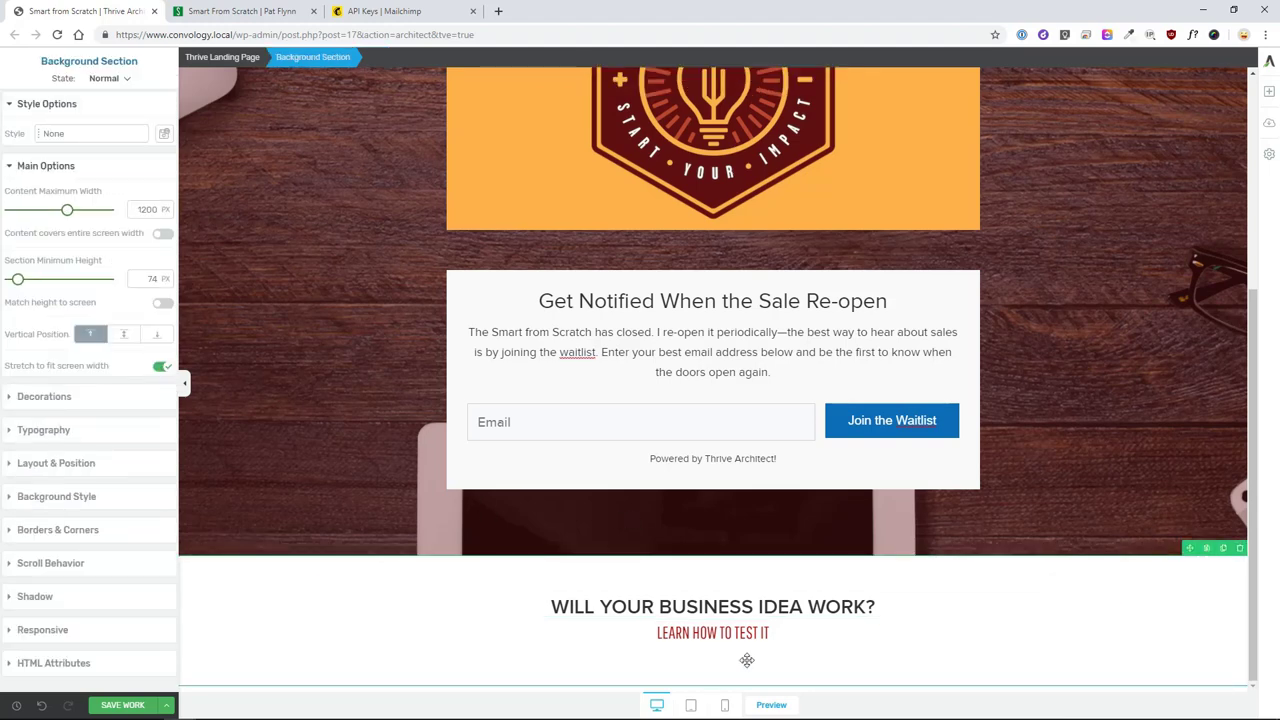
# - Insert the lightning-bolt divider image from the Media Library below the subheading and centre it
pyautogui.click(536, 600)
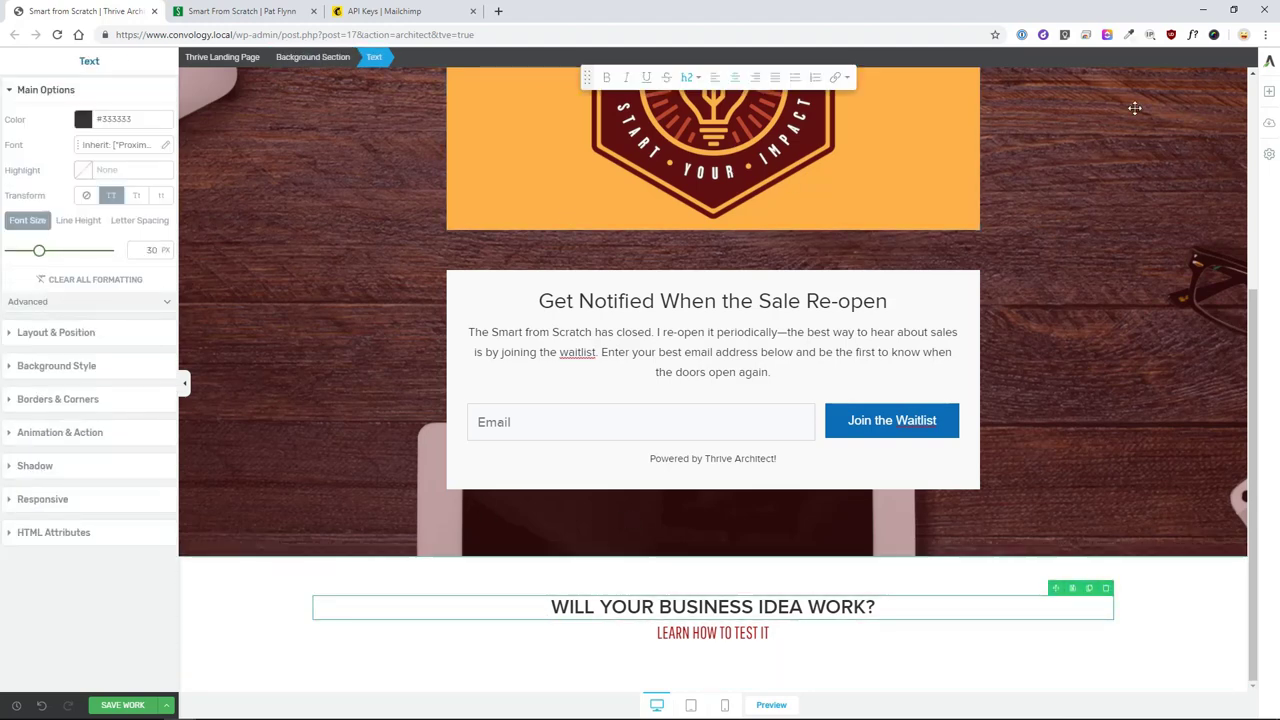
pyautogui.click(1269, 91)
pyautogui.moveTo(1218, 182); pyautogui.dragTo(736, 632)
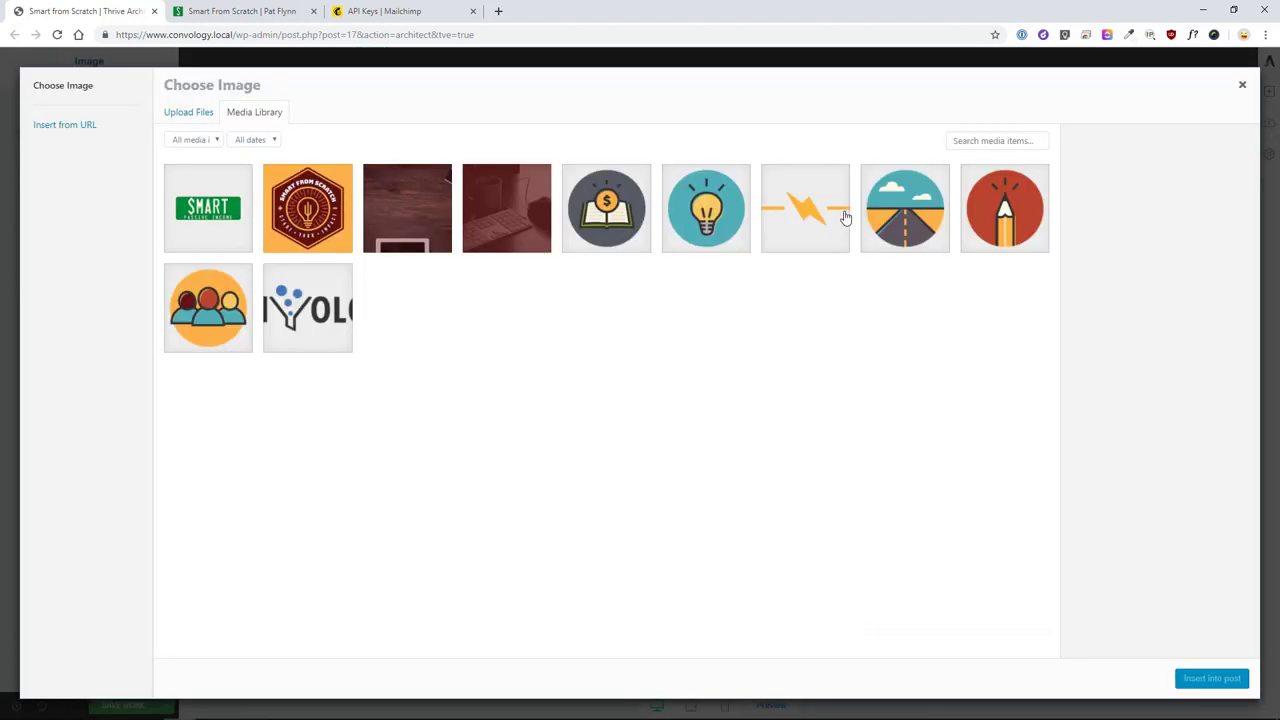
pyautogui.click(848, 218)
pyautogui.click(1188, 679)
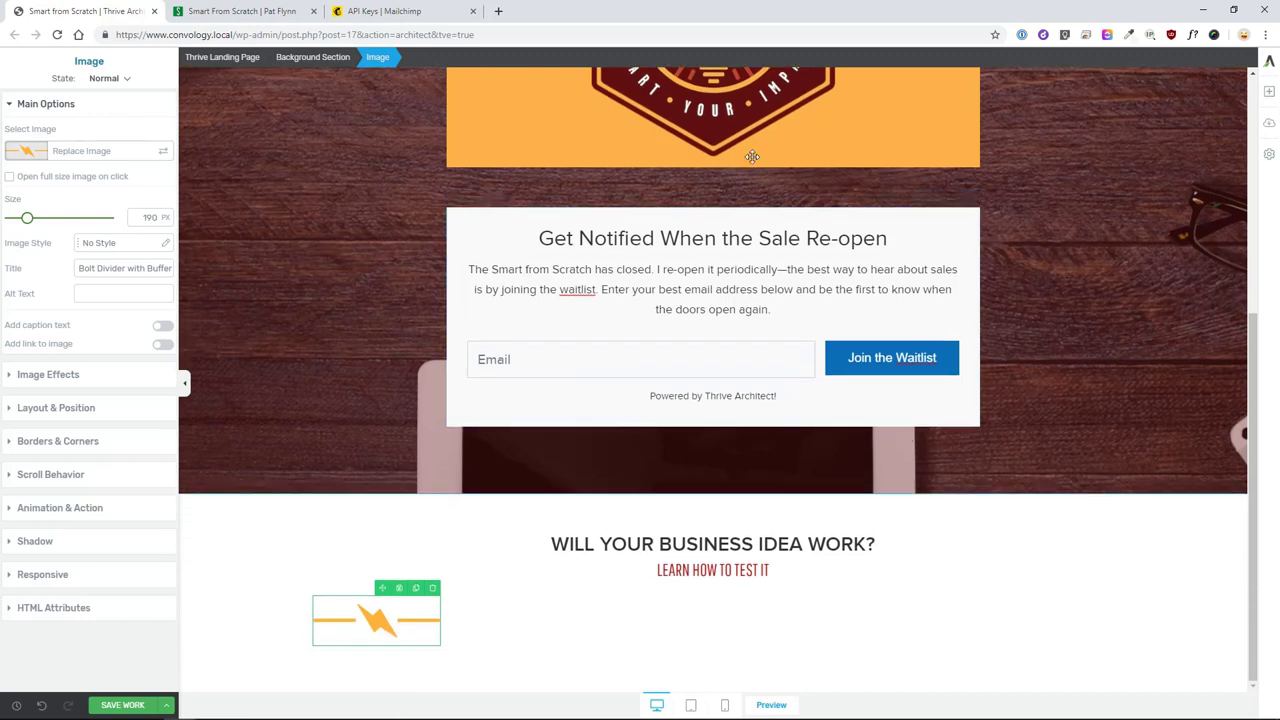
pyautogui.click(54, 408)
pyautogui.click(136, 370)
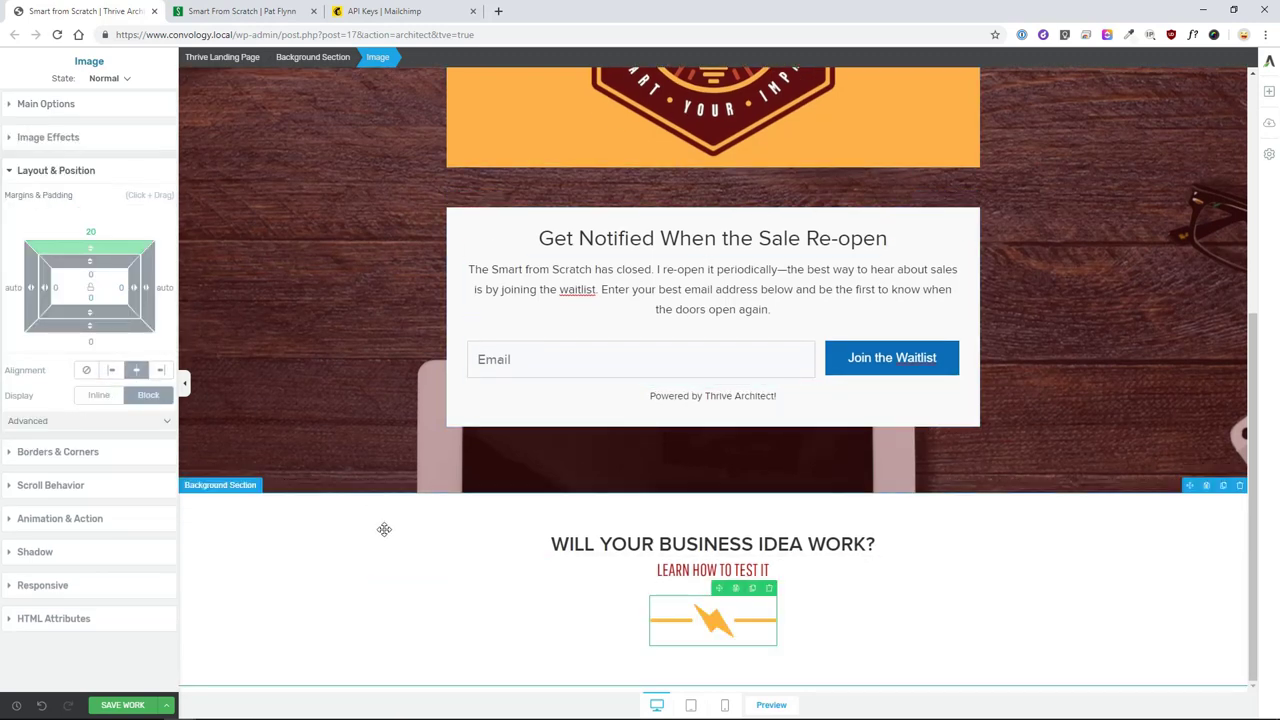
# - Give the 'WILL YOUR BUSINESS IDEA WORK?' heading 10 px of bottom margin
pyautogui.click(356, 561)
pyautogui.click(286, 554)
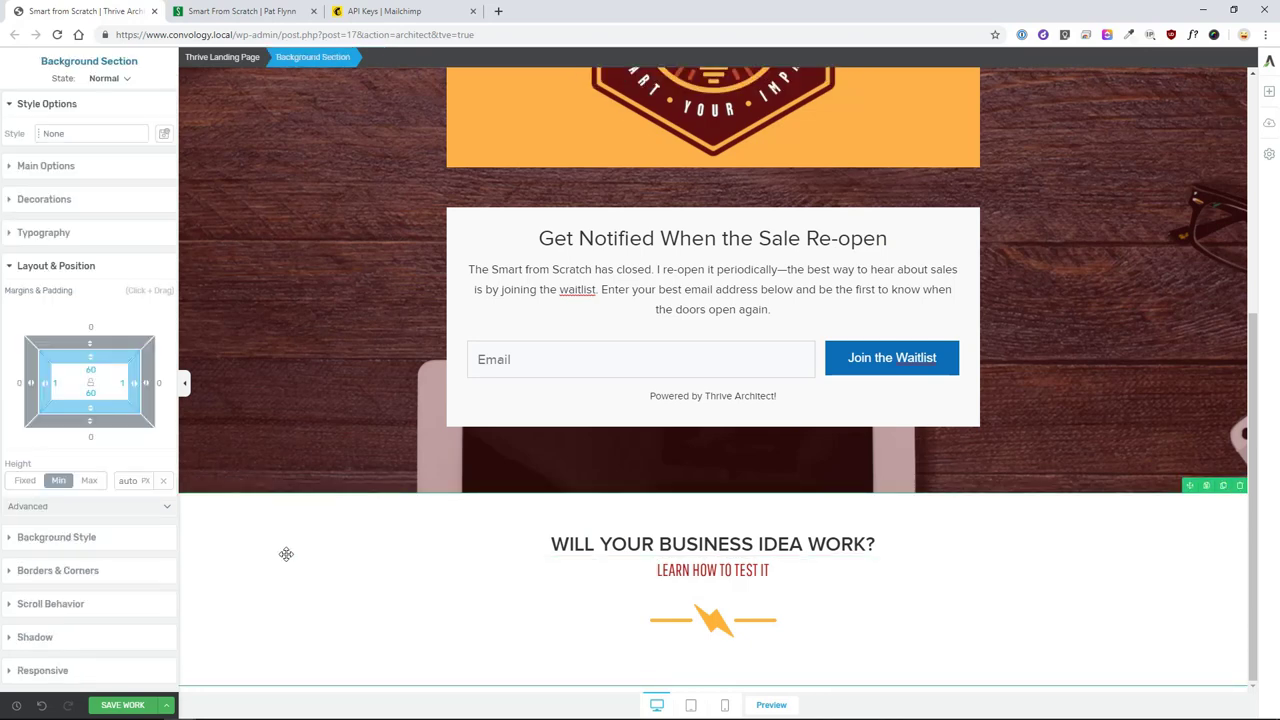
pyautogui.click(600, 545)
pyautogui.moveTo(87, 280); pyautogui.dragTo(103, 293)
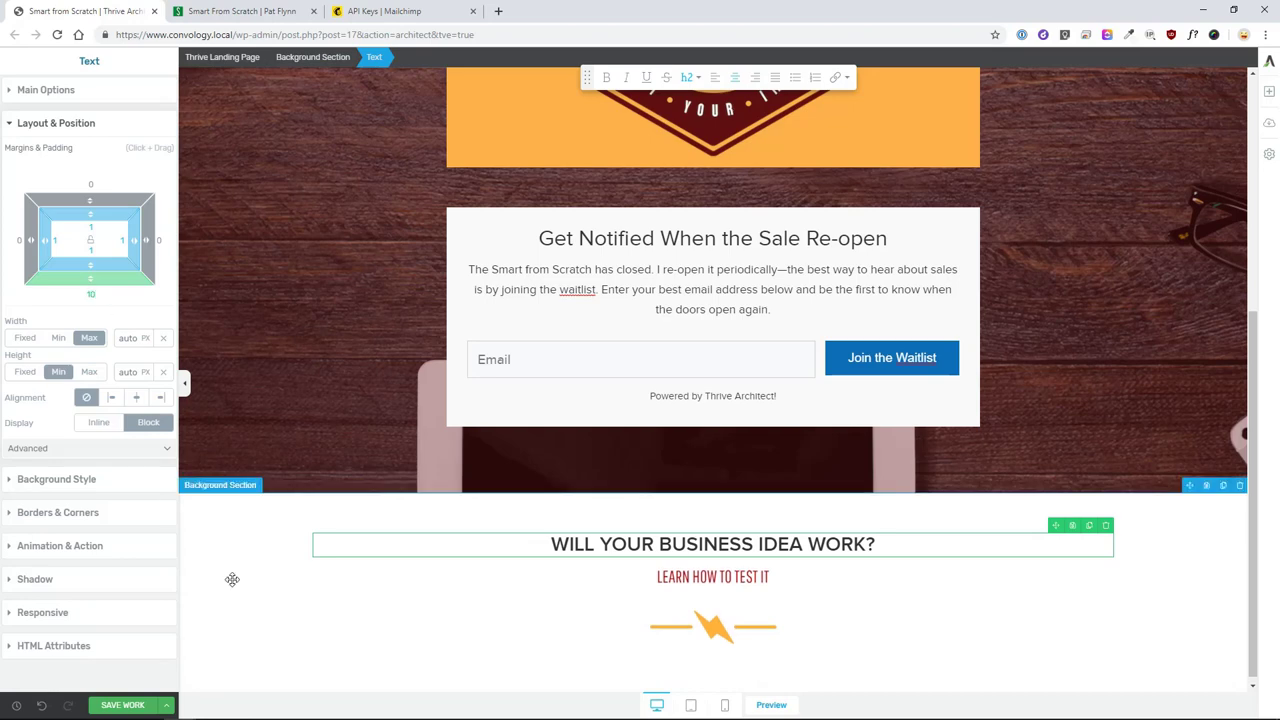
pyautogui.click(319, 603)
pyautogui.scroll(-1, 903, 646)
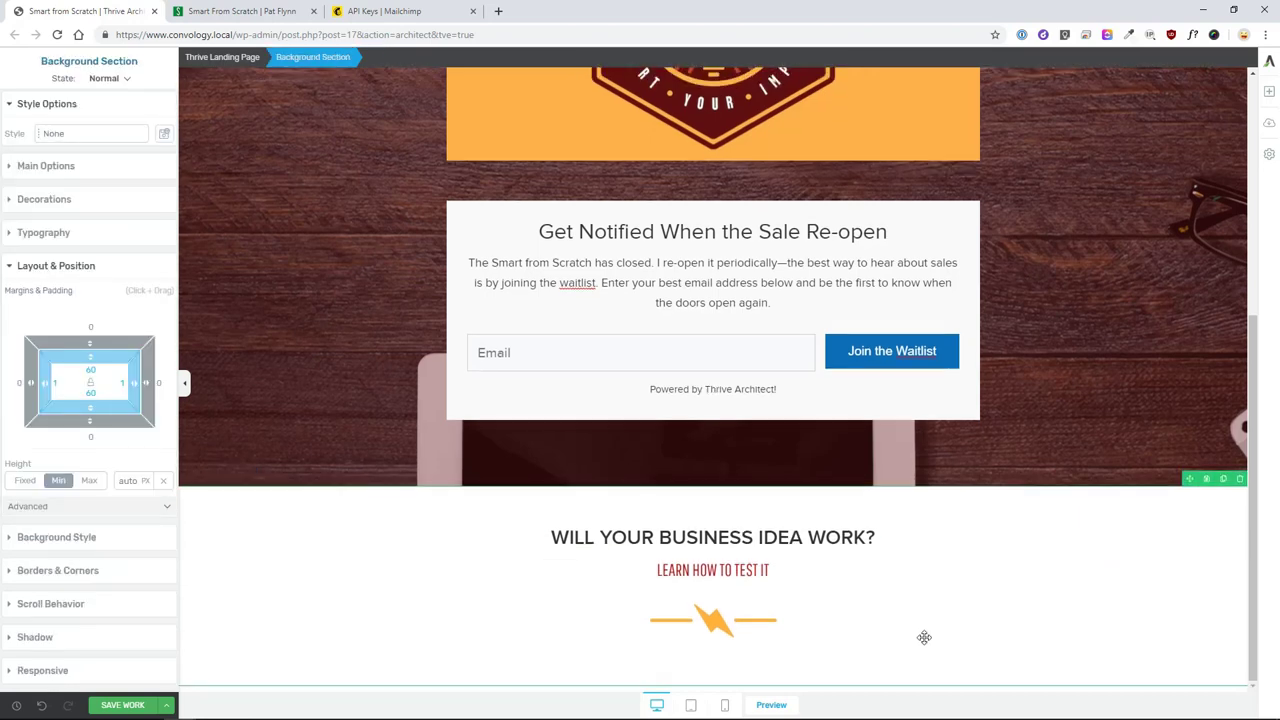
# - Add a text block below the bolt divider and paste in the intro paragraphs
pyautogui.click(1269, 92)
pyautogui.moveTo(1150, 197); pyautogui.dragTo(803, 605)
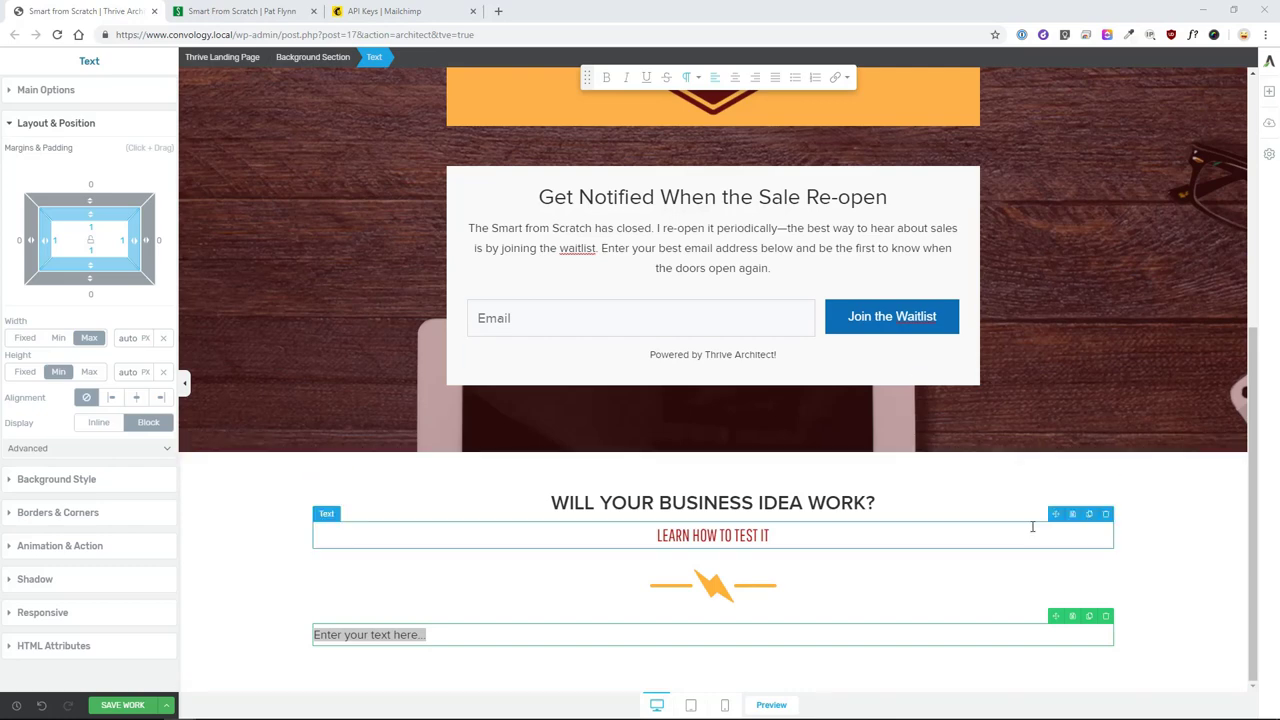
pyautogui.click(429, 640)
pyautogui.write('It\'s these questions that keep aspiring business owners up at night: "Will my idea work? Are there enough customers? How do I know there isn\'t a better idea out there?" Smart From Scratch® is a hands-on, comprehensive course that enables you to develop a business idea, validate it, and determine if that idea is viable to pursue. Learn how to test whether or not there\'s an audience for your business idea. All business ideas need validation, even this online course. That\'s why I launched Smart from Scratch® to a select number of founding students in late 2016. The founding students helped shape the course content with their amazing feedback. Now, thanks to them, Smart From Scratch® is tested, validated, and ready to help you find your business idea!')
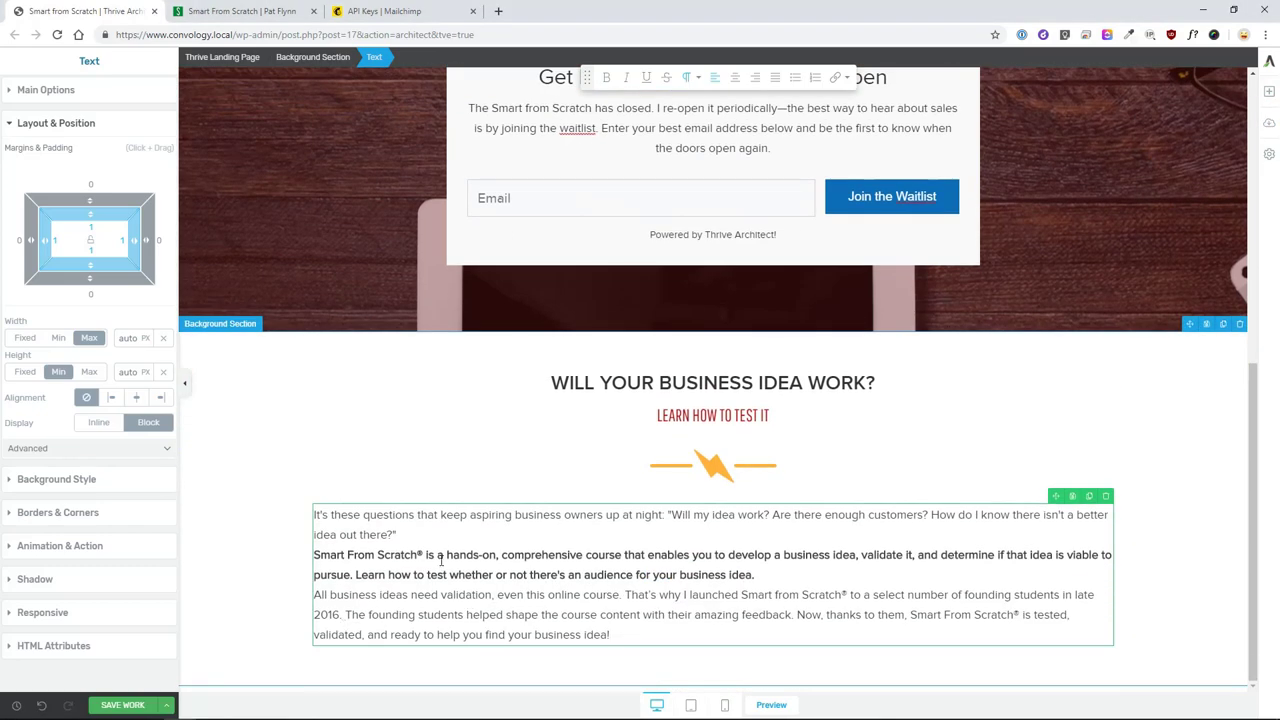
# - Separate the three paragraphs with blank lines and centre-align all the text
pyautogui.press('Return')
pyautogui.press('Down')
pyautogui.press('End')
pyautogui.press('Return')
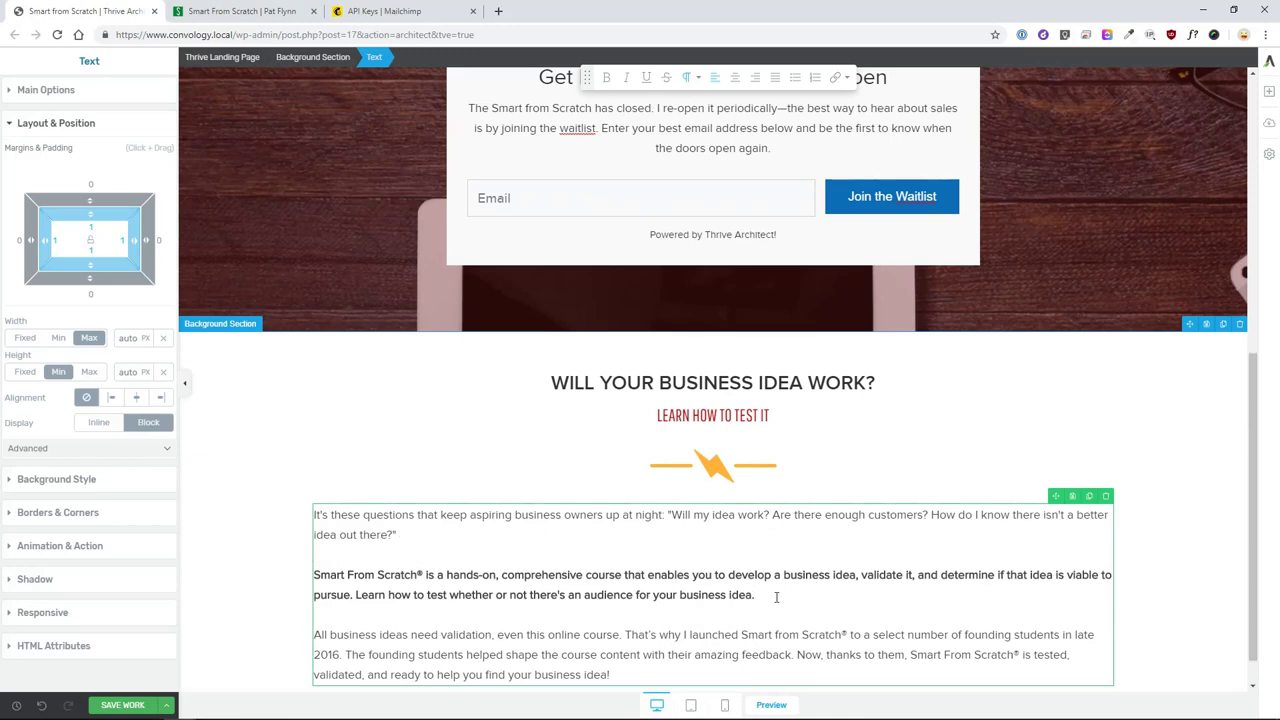
pyautogui.hotkey('ctrl', 'a')
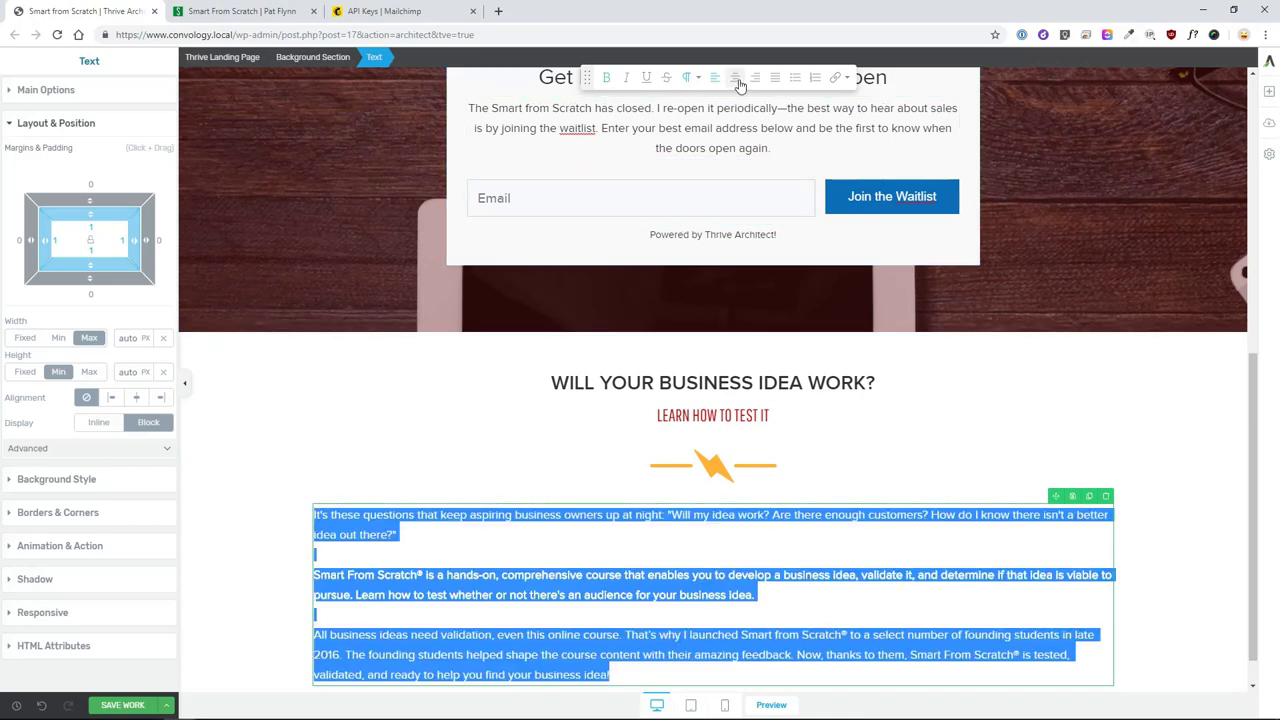
pyautogui.click(735, 77)
pyautogui.click(1166, 503)
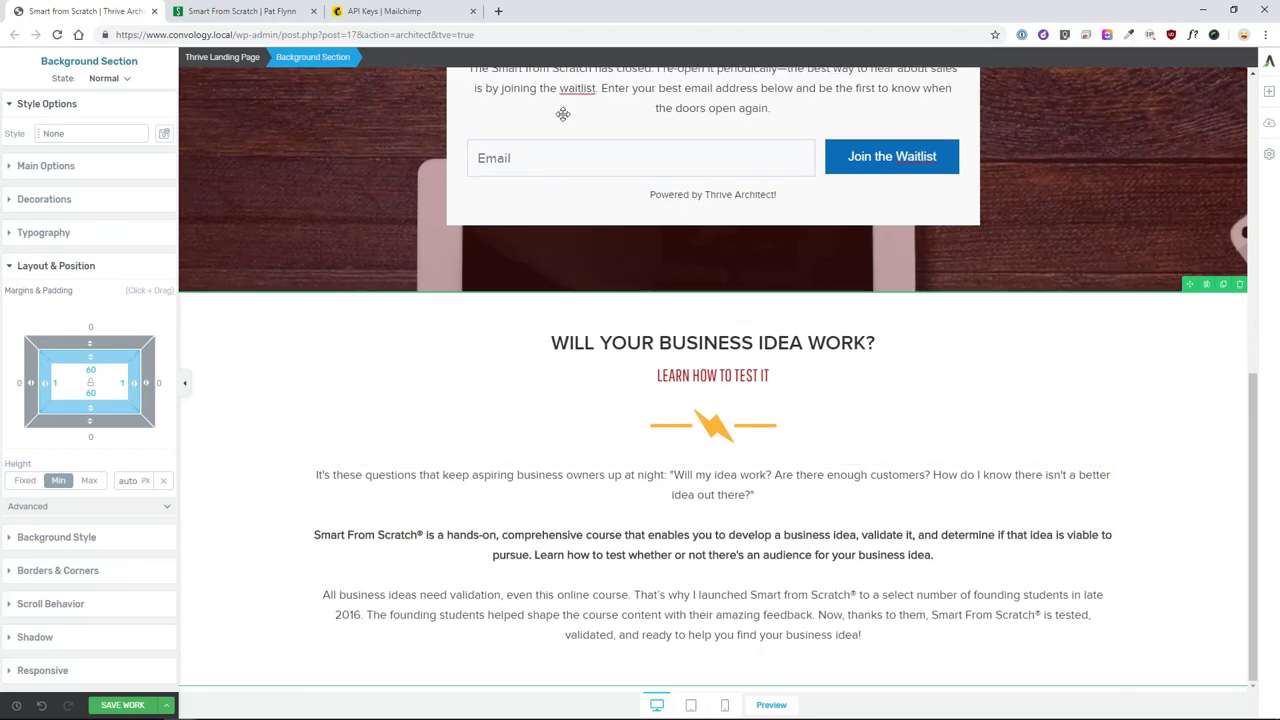
# - After checking the original course page, centre the intro paragraphs block within the section
pyautogui.click(240, 11)
pyautogui.scroll(-1, 595, 378)
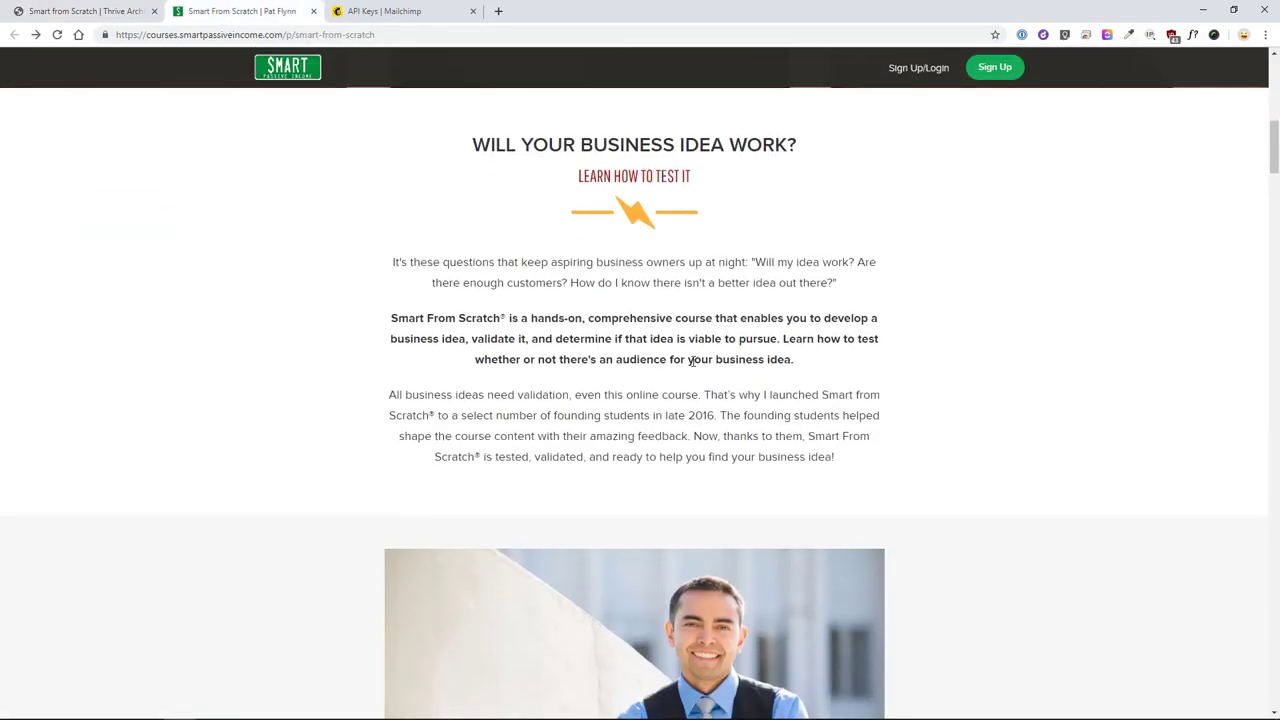
pyautogui.click(128, 12)
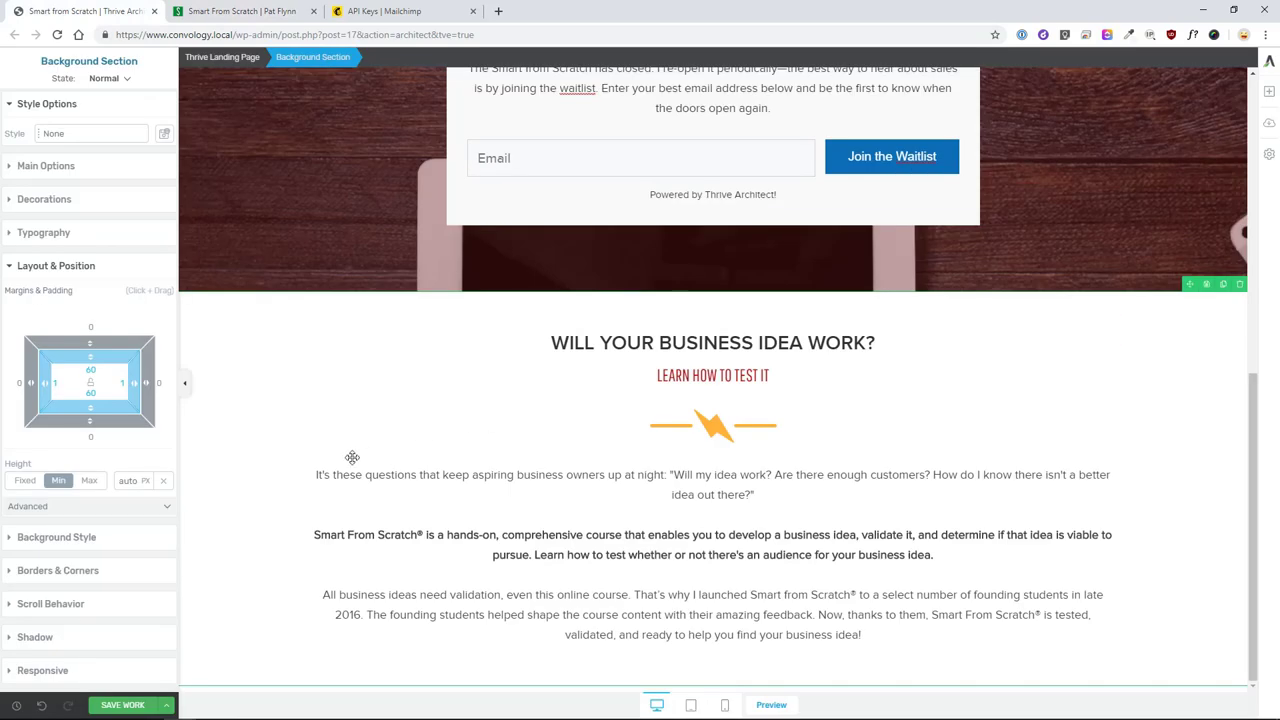
pyautogui.click(352, 466)
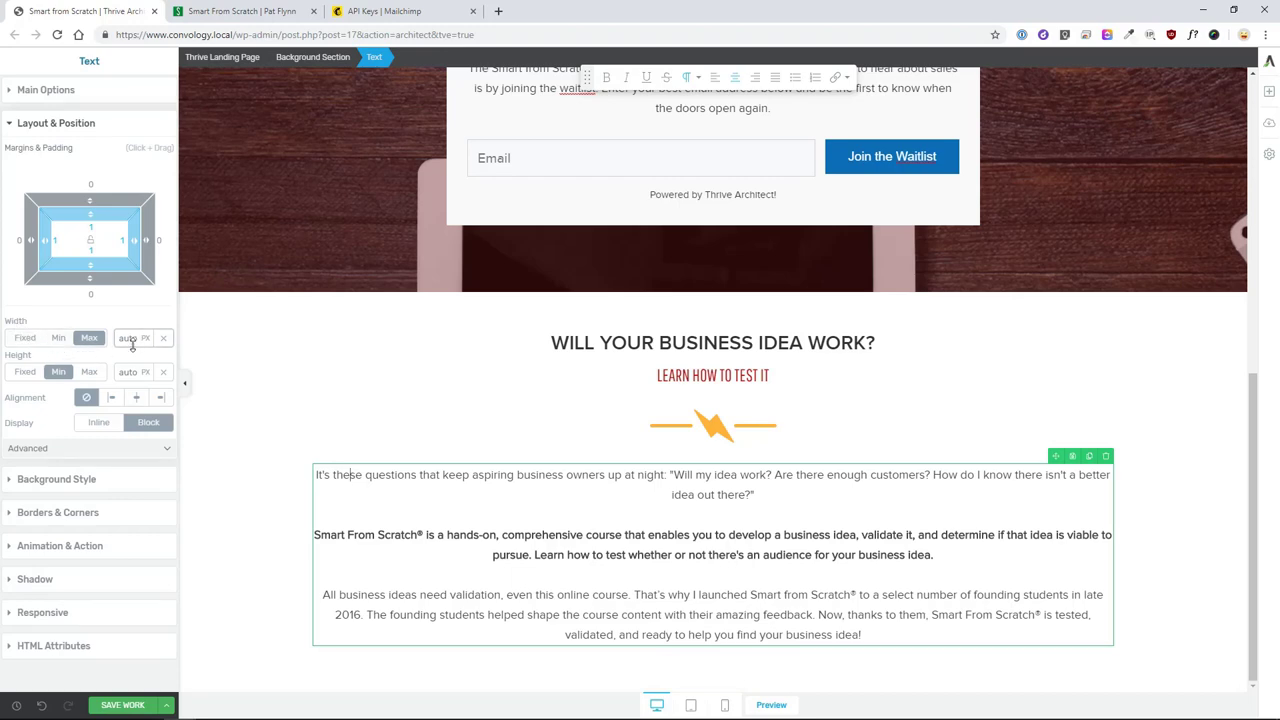
pyautogui.scroll(-5, 130, 337)
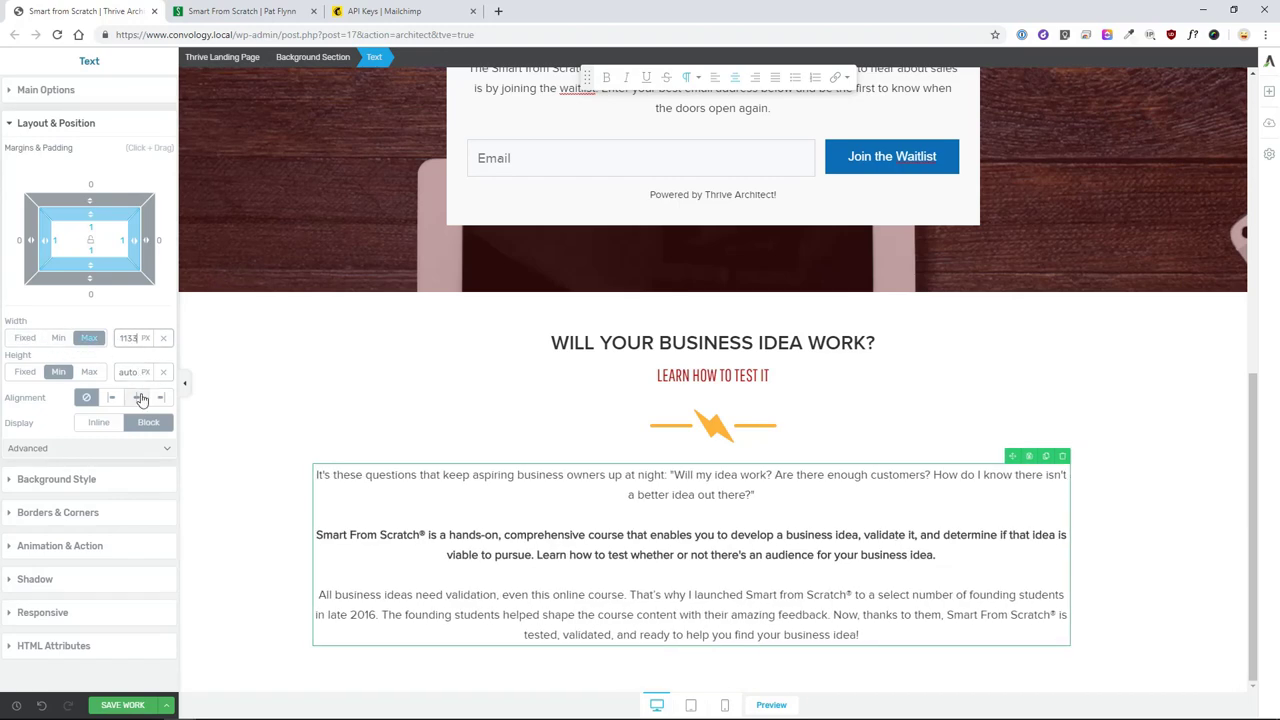
pyautogui.click(136, 397)
pyautogui.scroll(-10, 137, 337)
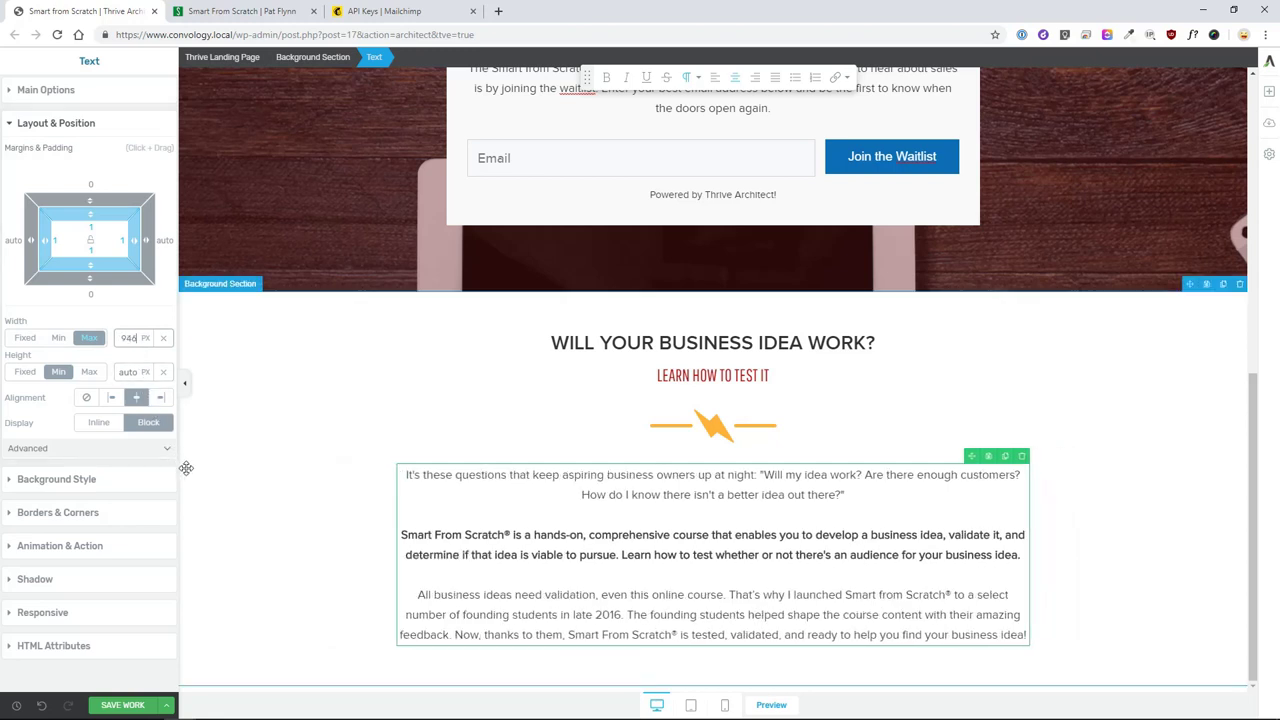
pyautogui.scroll(-5, 130, 337)
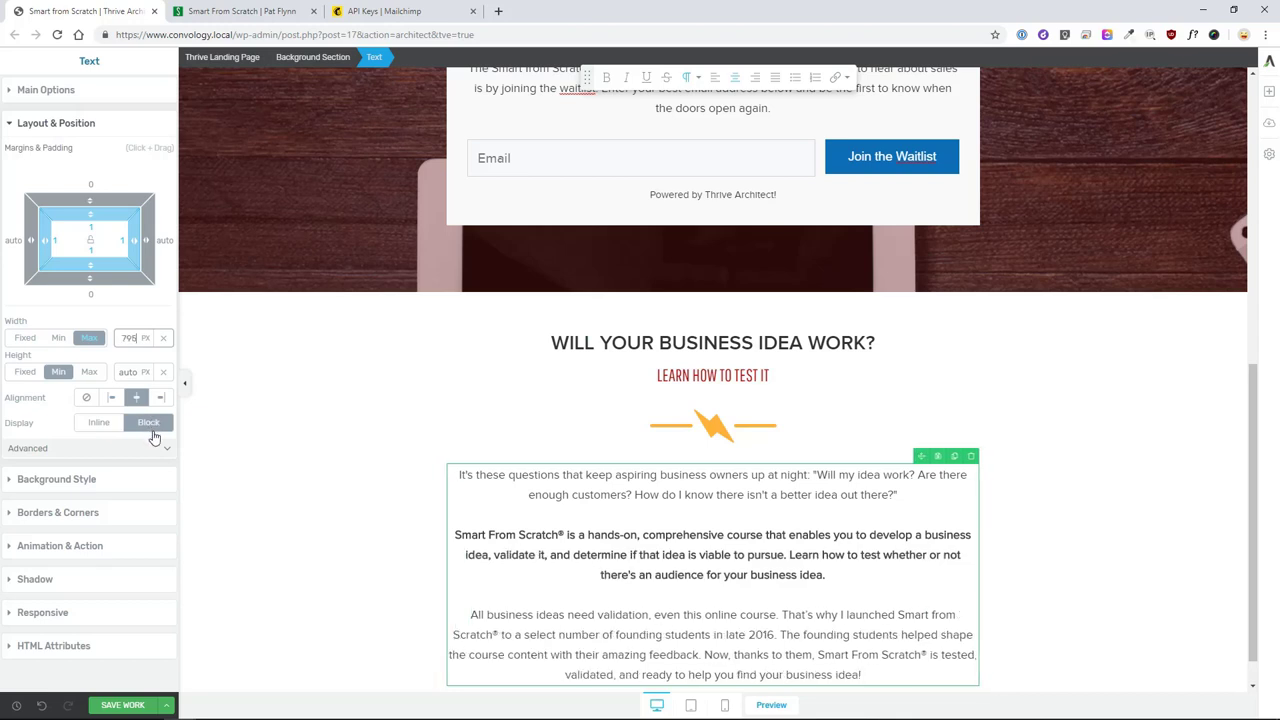
# - Set the intro block's maximum width to about 750 px and compare it with the original page
pyautogui.click(186, 439)
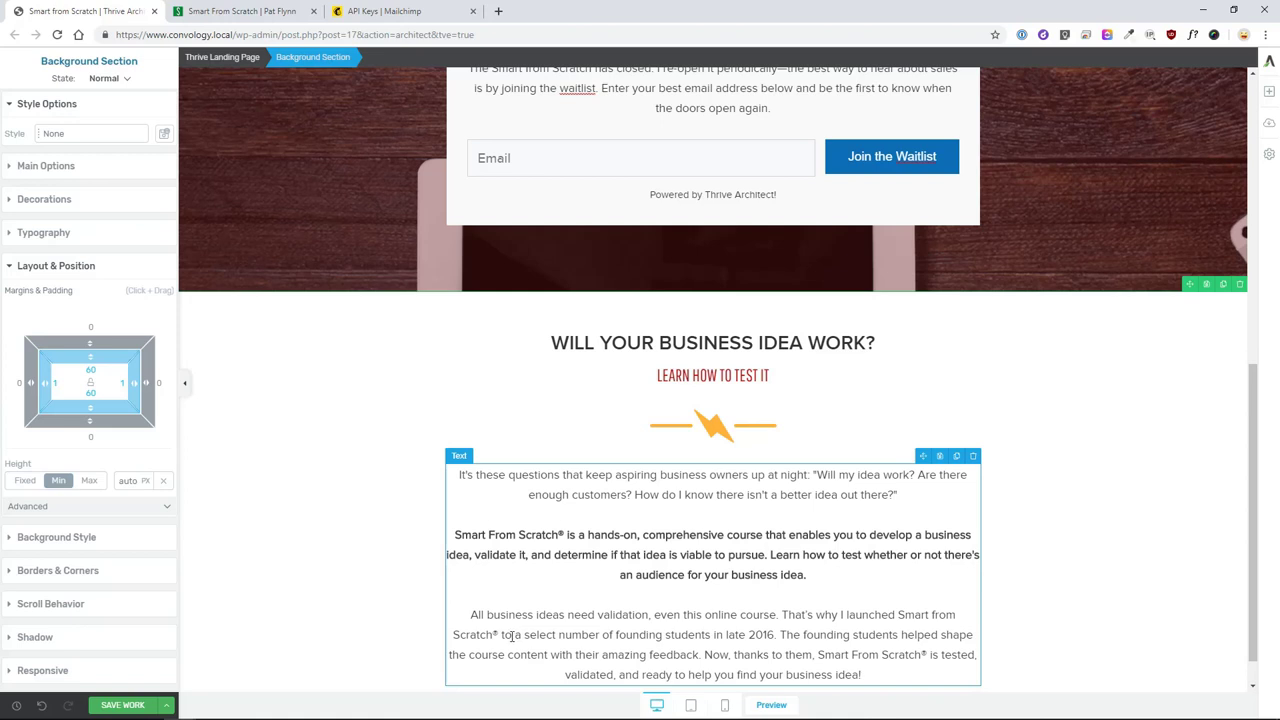
pyautogui.click(131, 508)
pyautogui.click(150, 510)
pyautogui.scroll(-1, 100, 470)
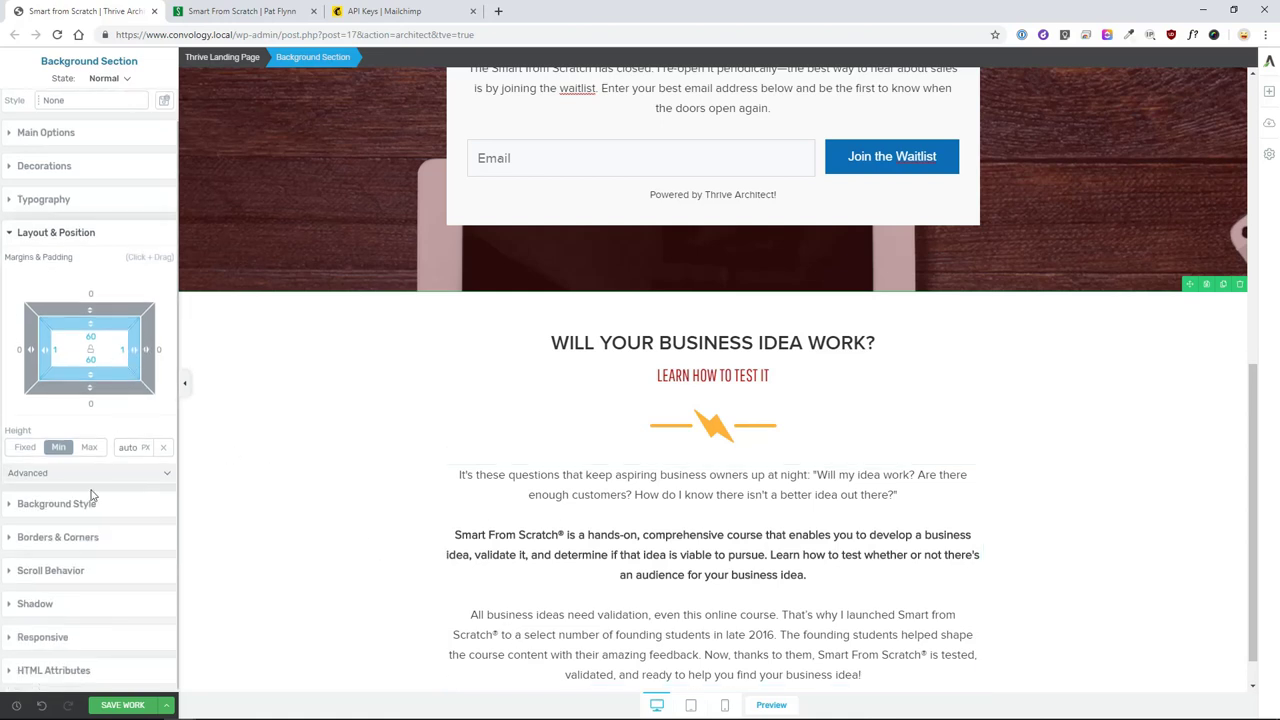
pyautogui.click(541, 474)
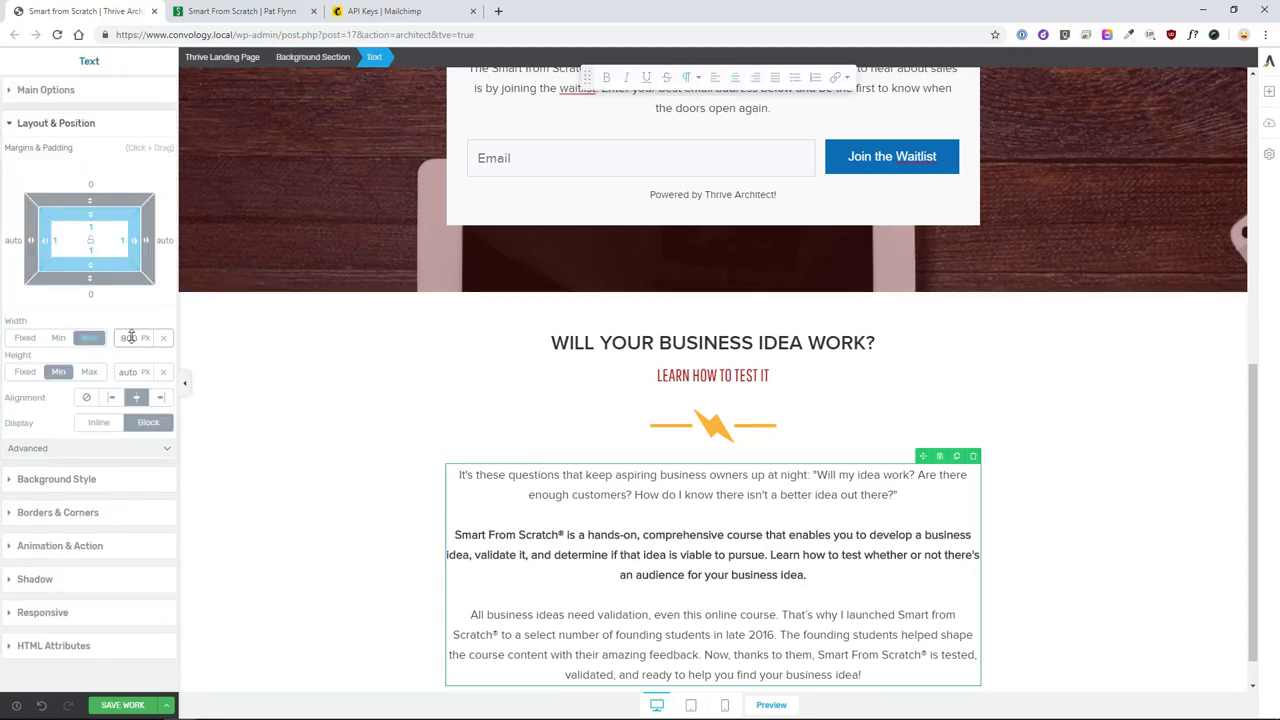
pyautogui.write('800')
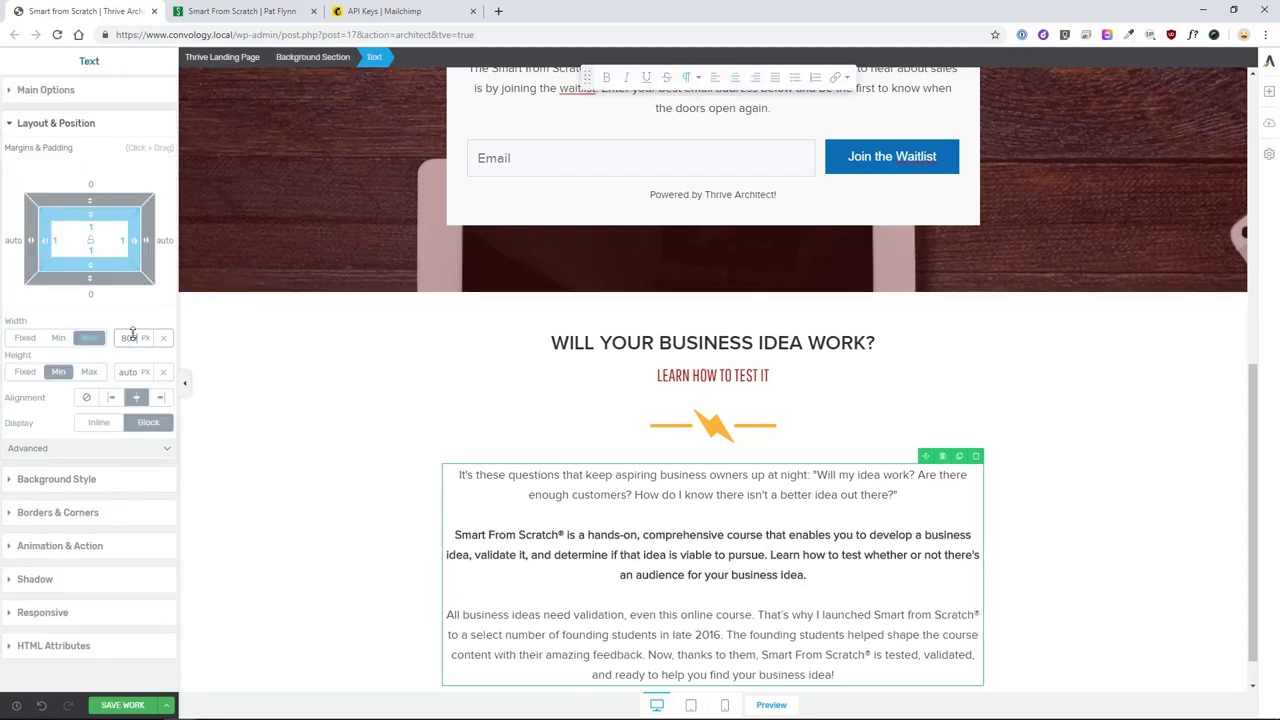
pyautogui.moveTo(133, 333); pyautogui.dragTo(141, 377)
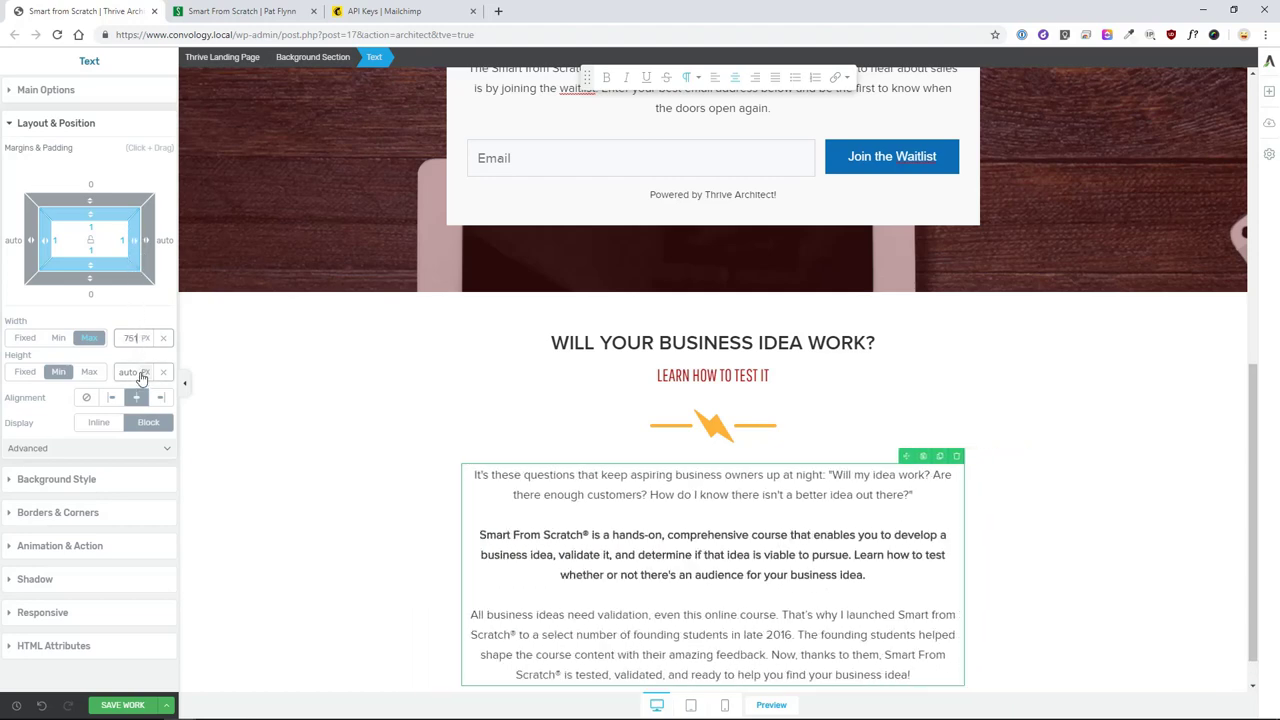
pyautogui.moveTo(141, 377); pyautogui.dragTo(141, 376)
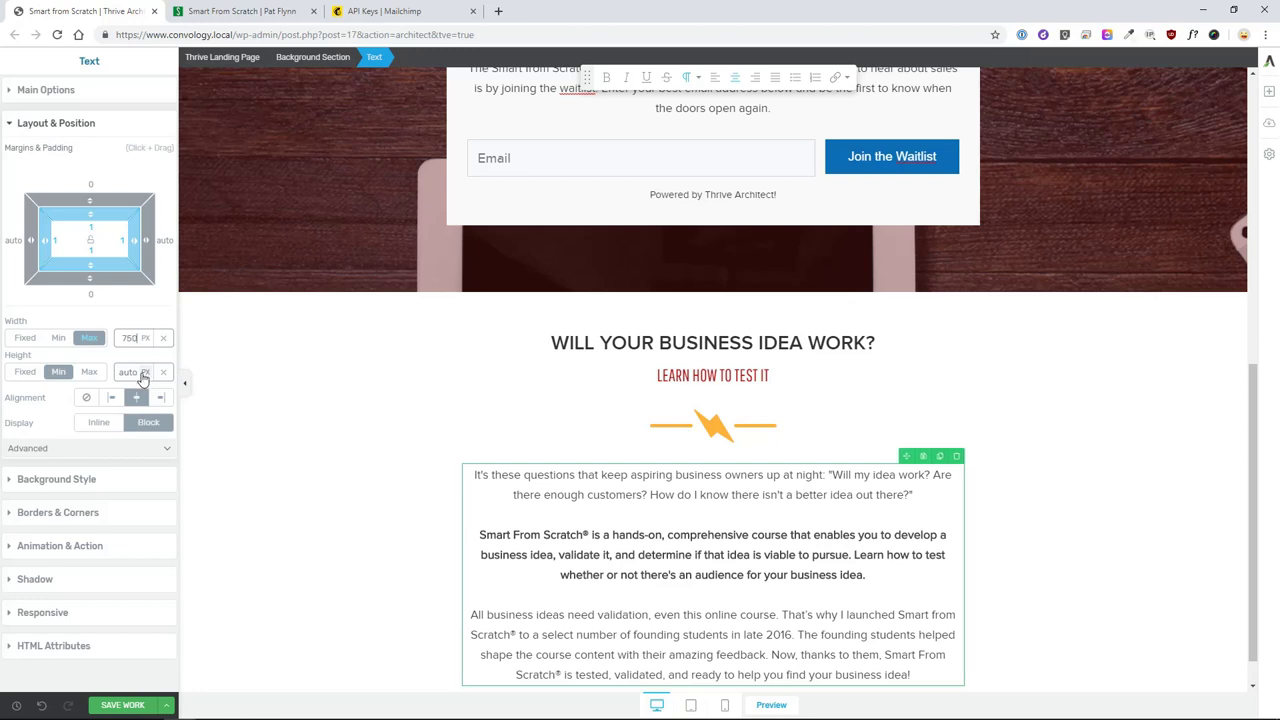
pyautogui.click(307, 453)
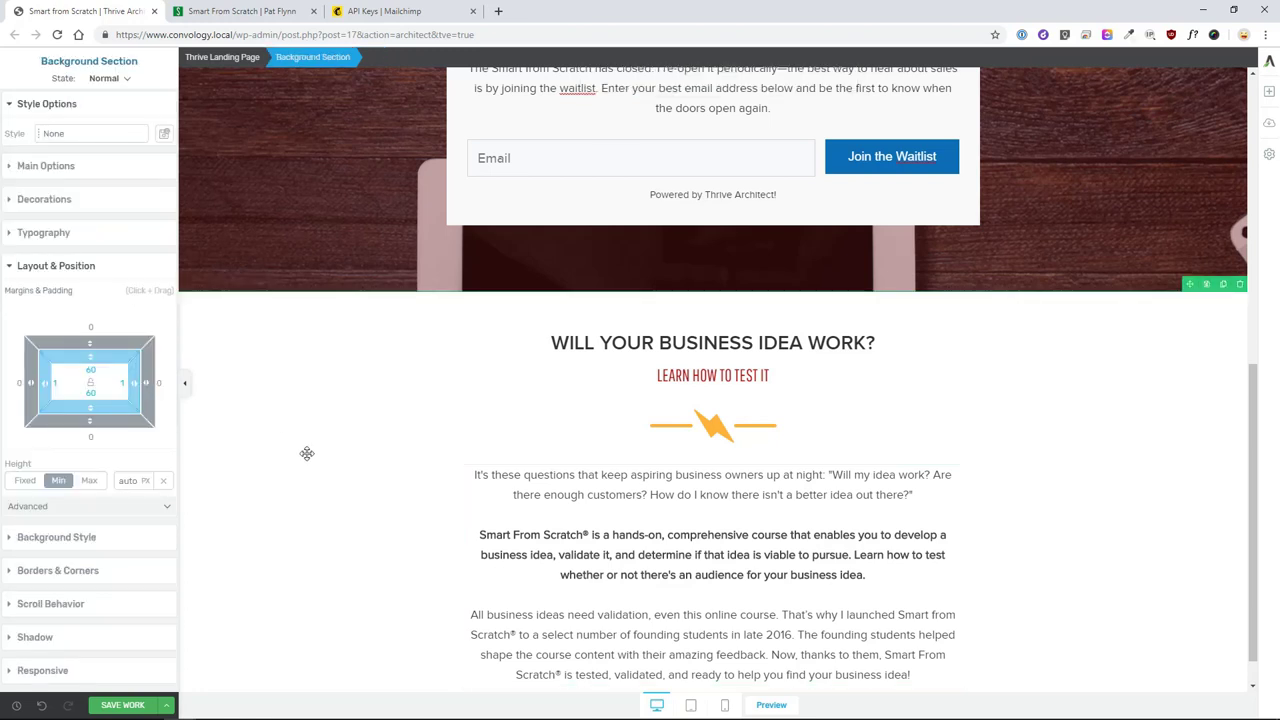
pyautogui.scroll(-1, 320, 450)
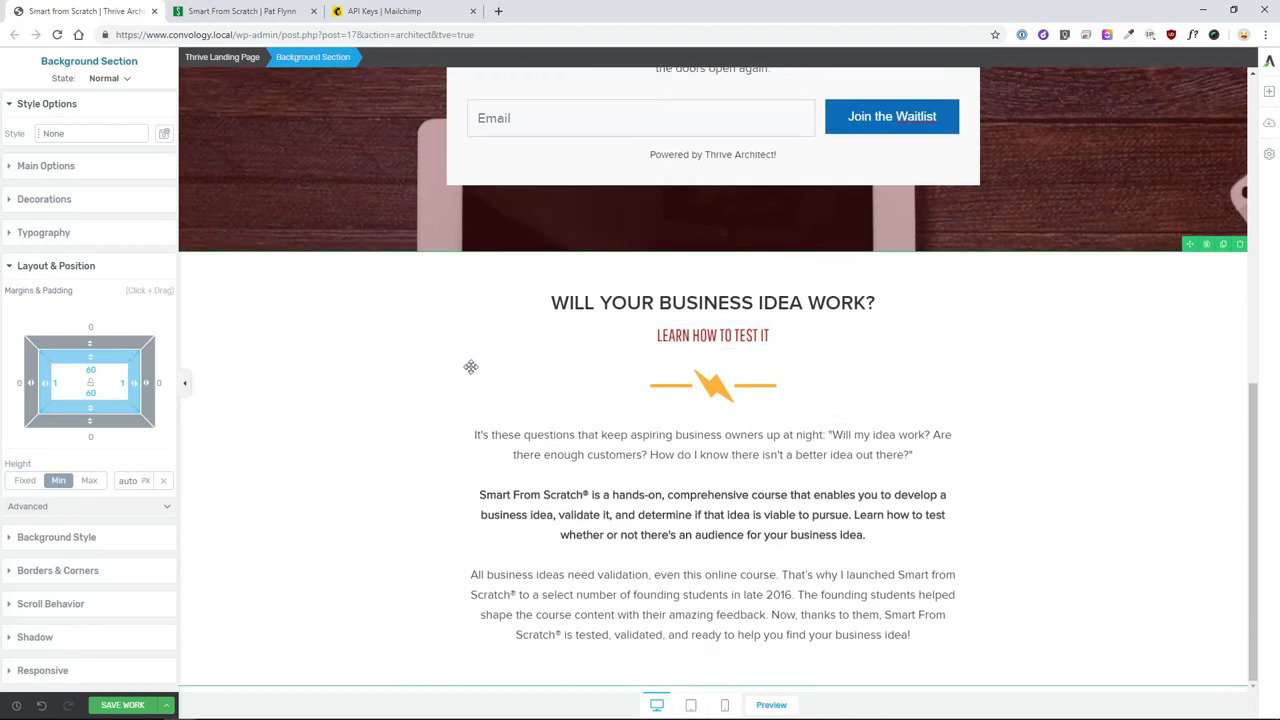
pyautogui.click(240, 11)
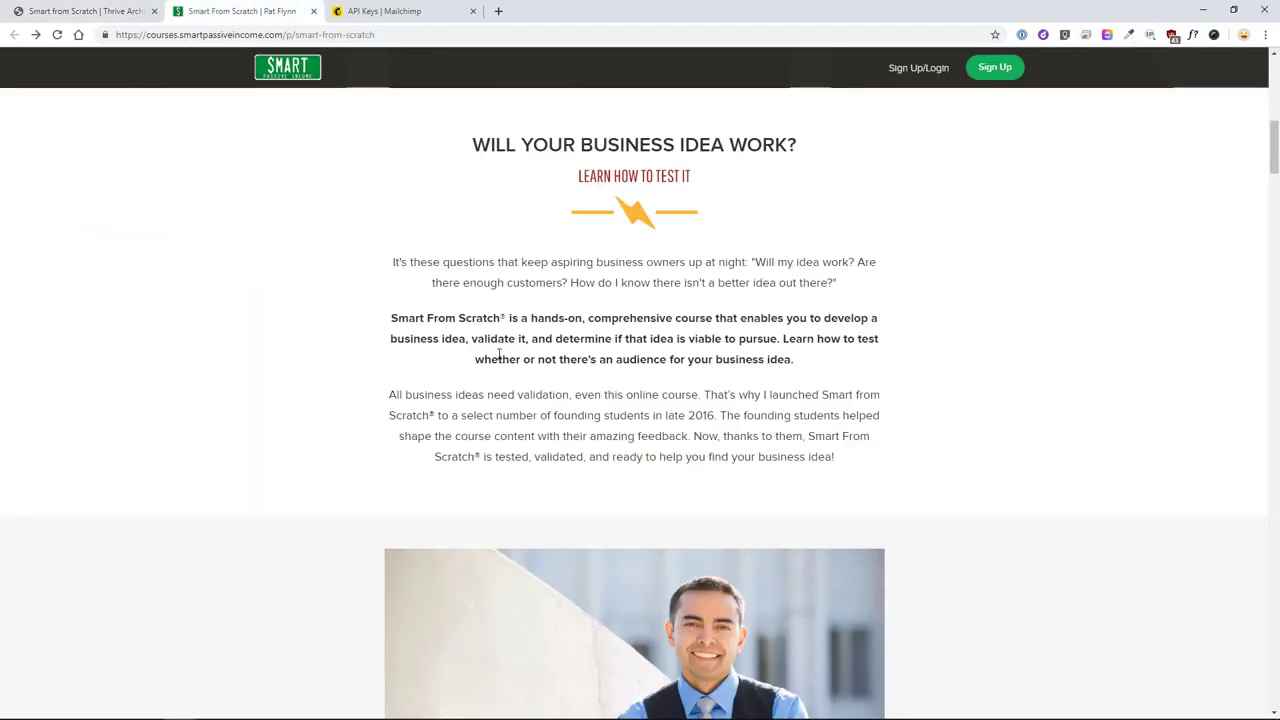
pyautogui.click(120, 11)
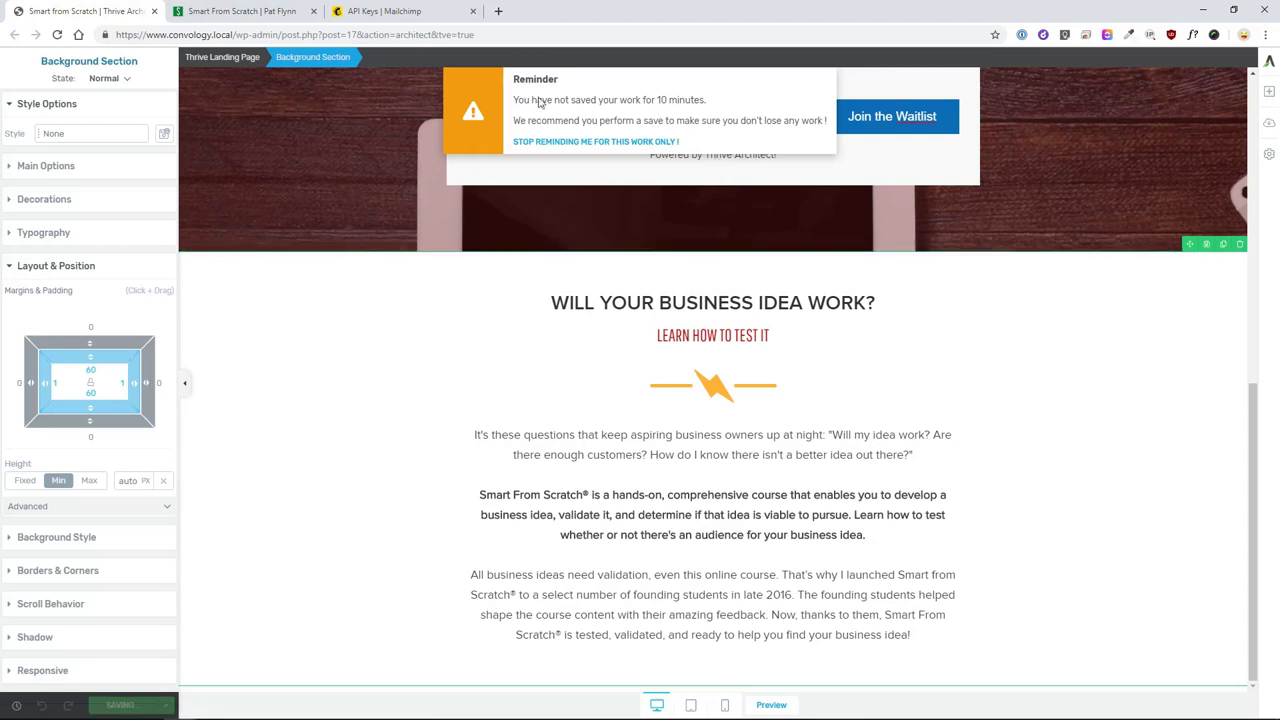
# - Save the page, then add a Background Section below the intro stretched to full screen width
pyautogui.hotkey('ctrl', 's')
pyautogui.click(1265, 98)
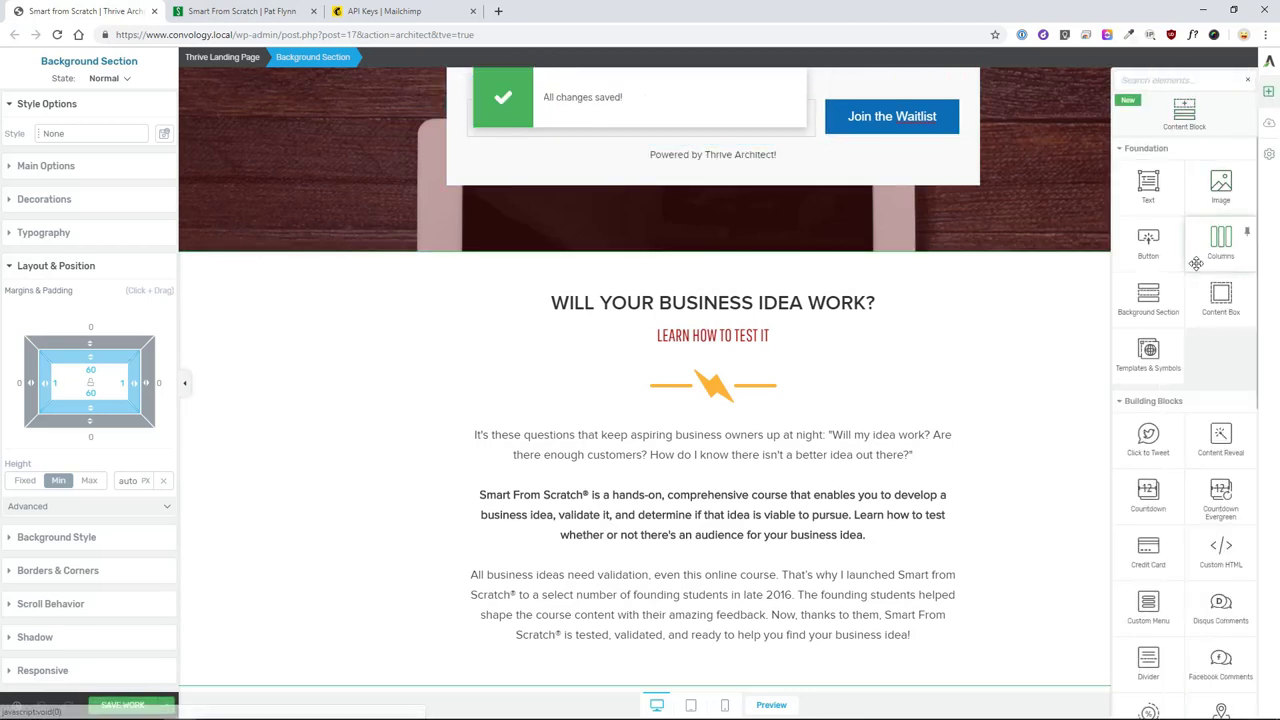
pyautogui.moveTo(1149, 290); pyautogui.dragTo(909, 413)
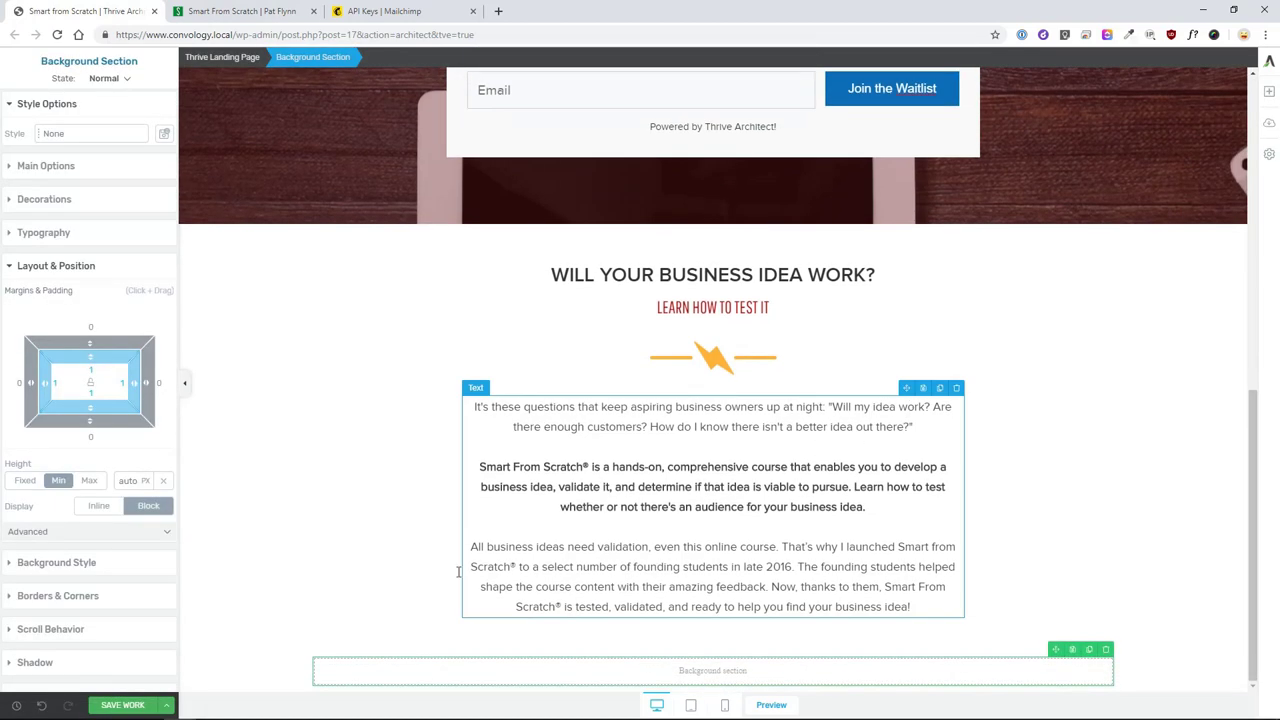
pyautogui.click(57, 166)
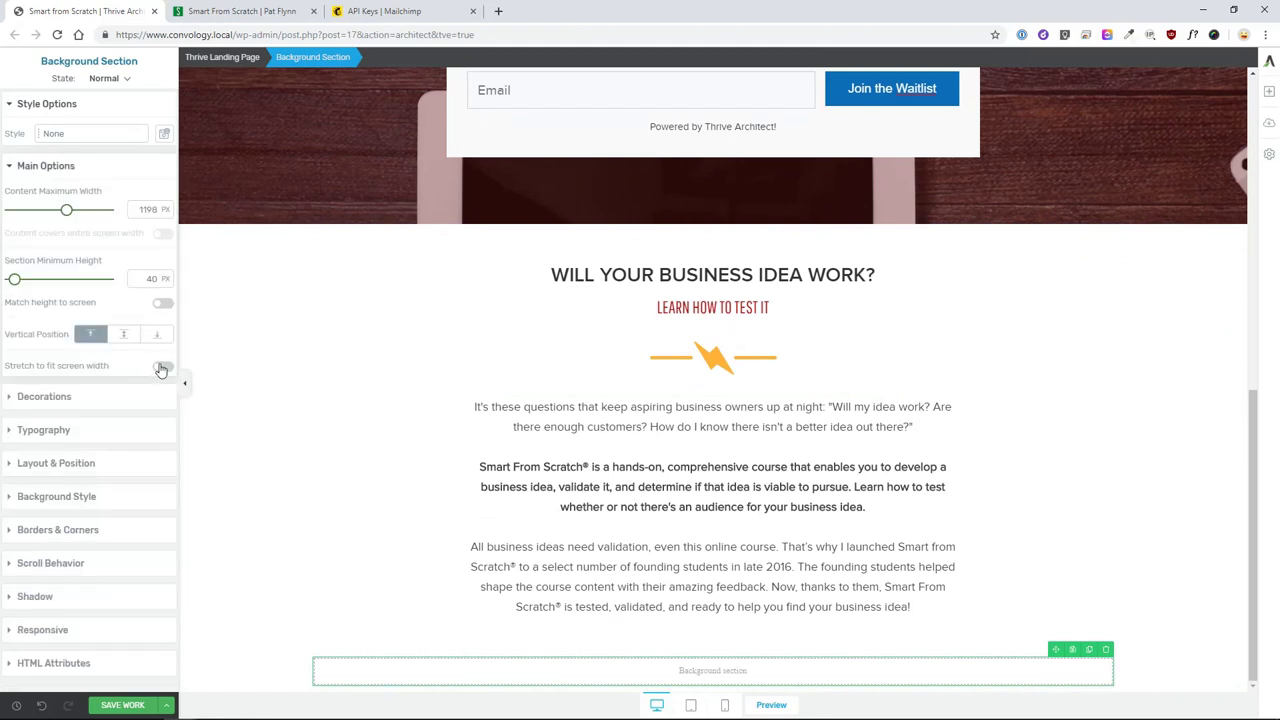
pyautogui.click(163, 366)
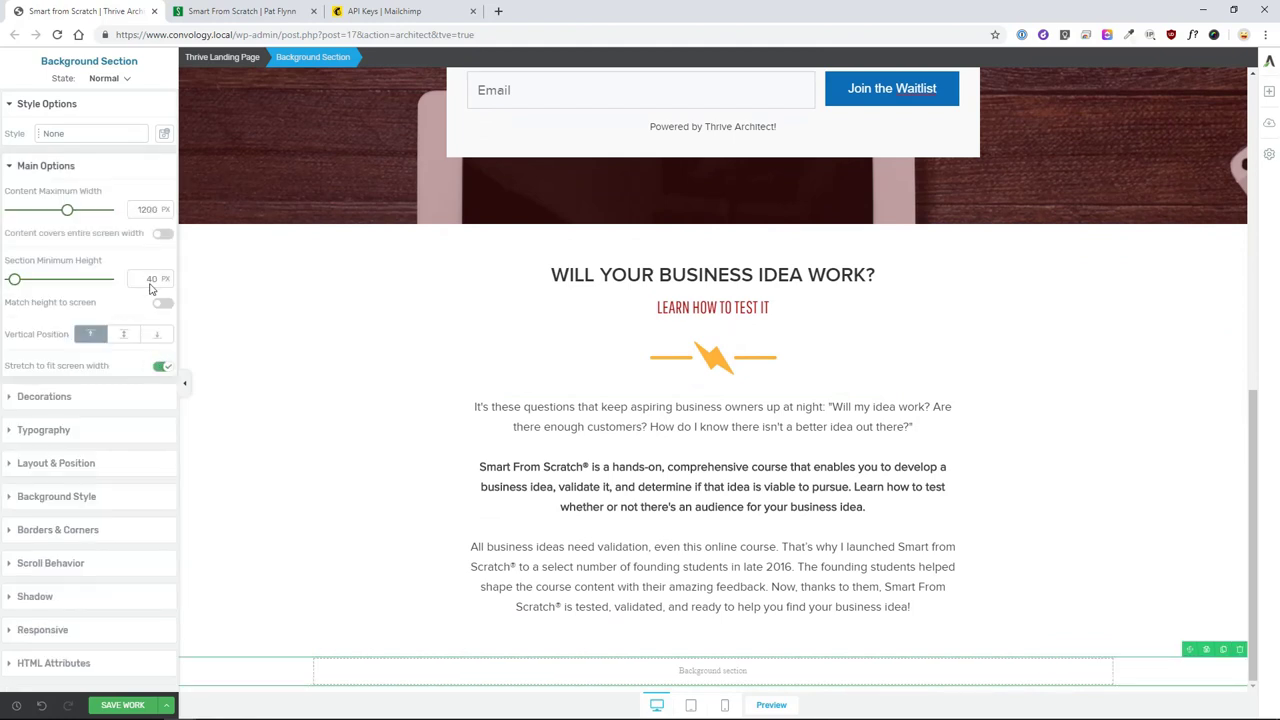
# - Give the new section 60 px padding
pyautogui.click(70, 463)
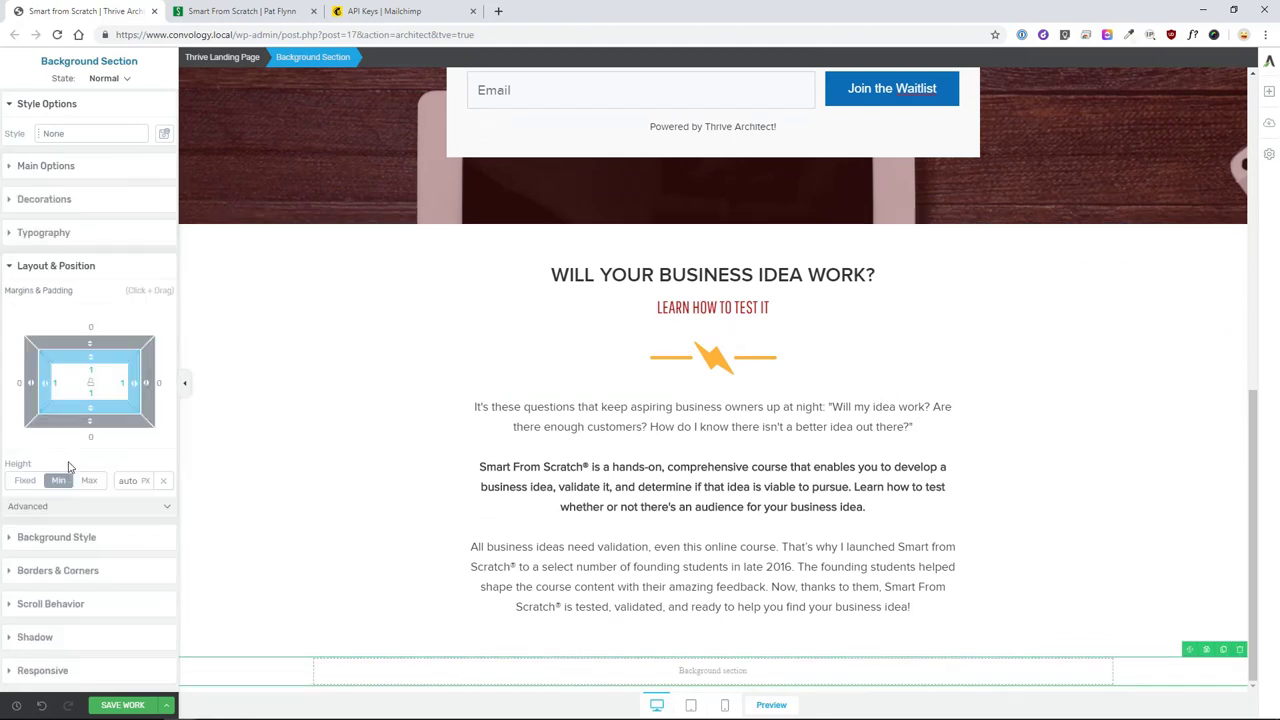
pyautogui.click(92, 371)
pyautogui.write('60')
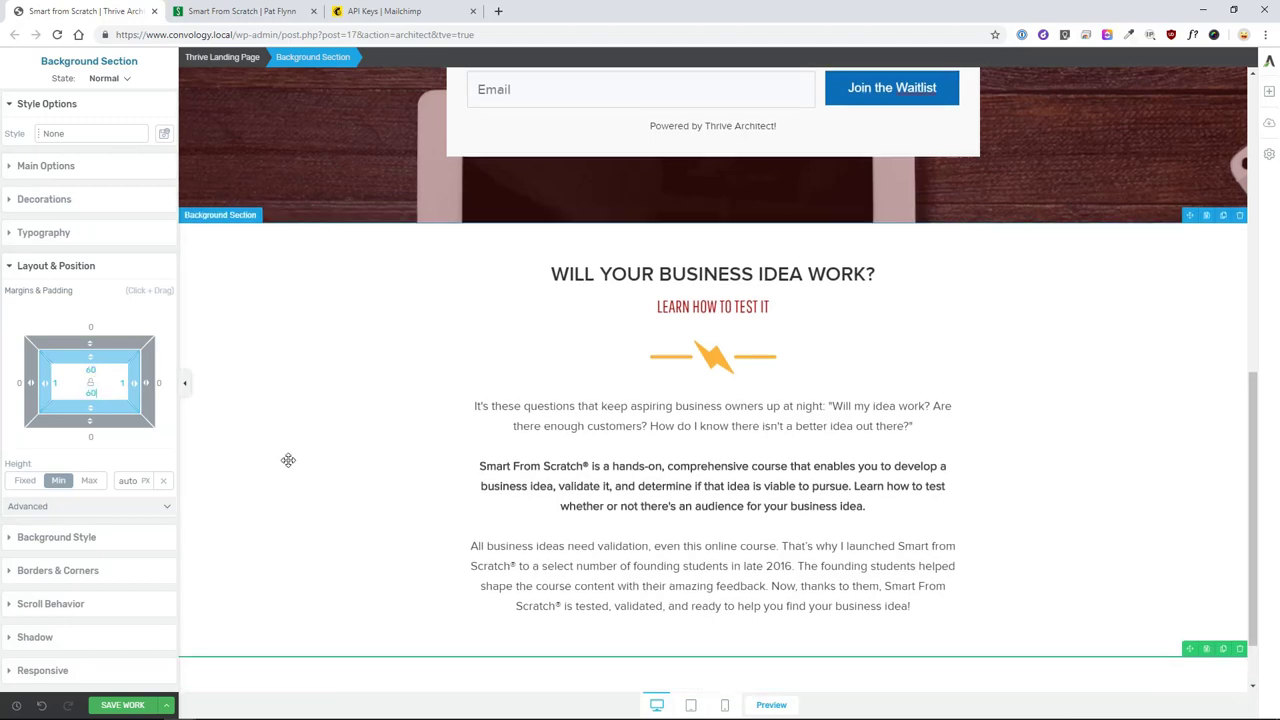
# - Copy the #F7F7F7 grey background from the original course page with the colour picker
pyautogui.click(258, 16)
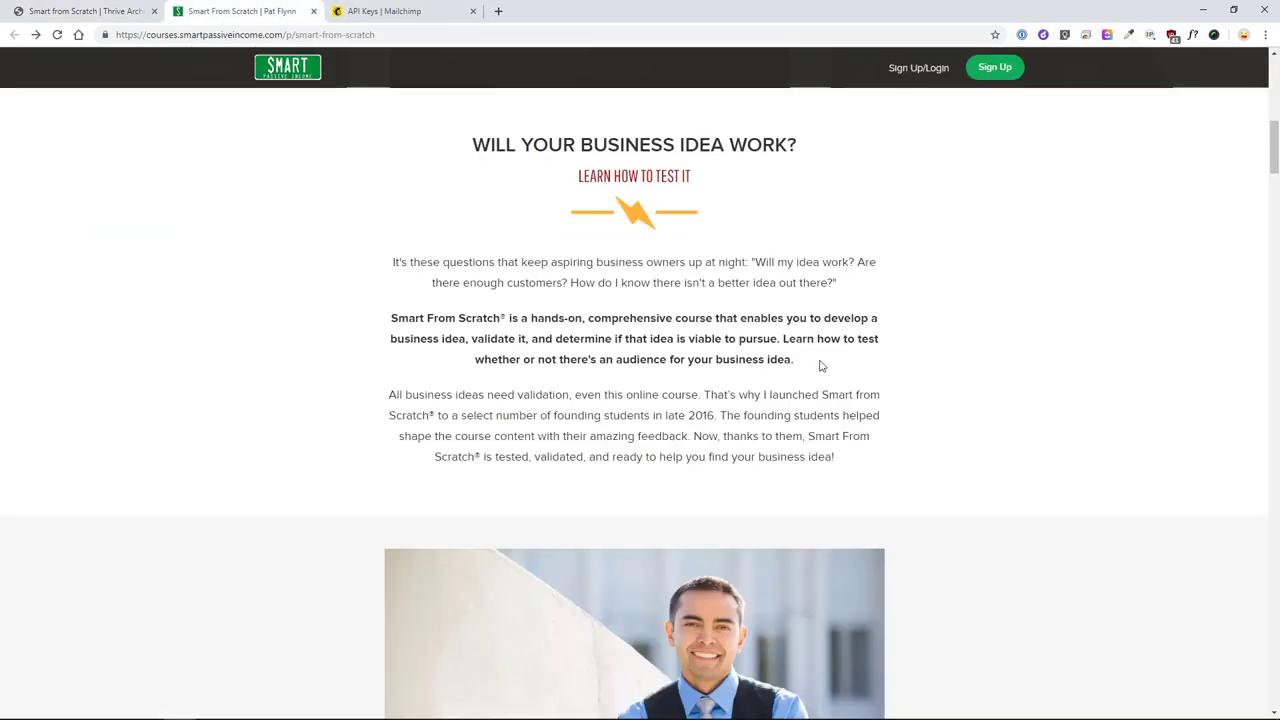
pyautogui.click(1128, 38)
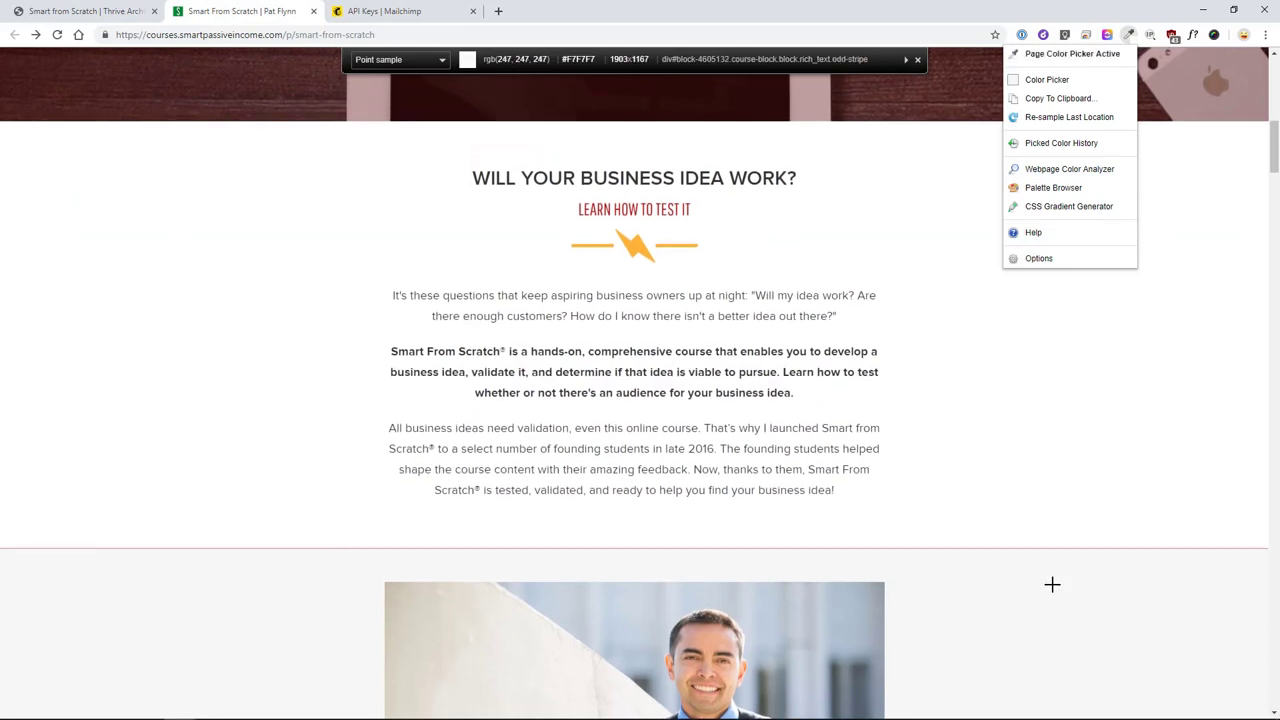
pyautogui.click(1043, 600)
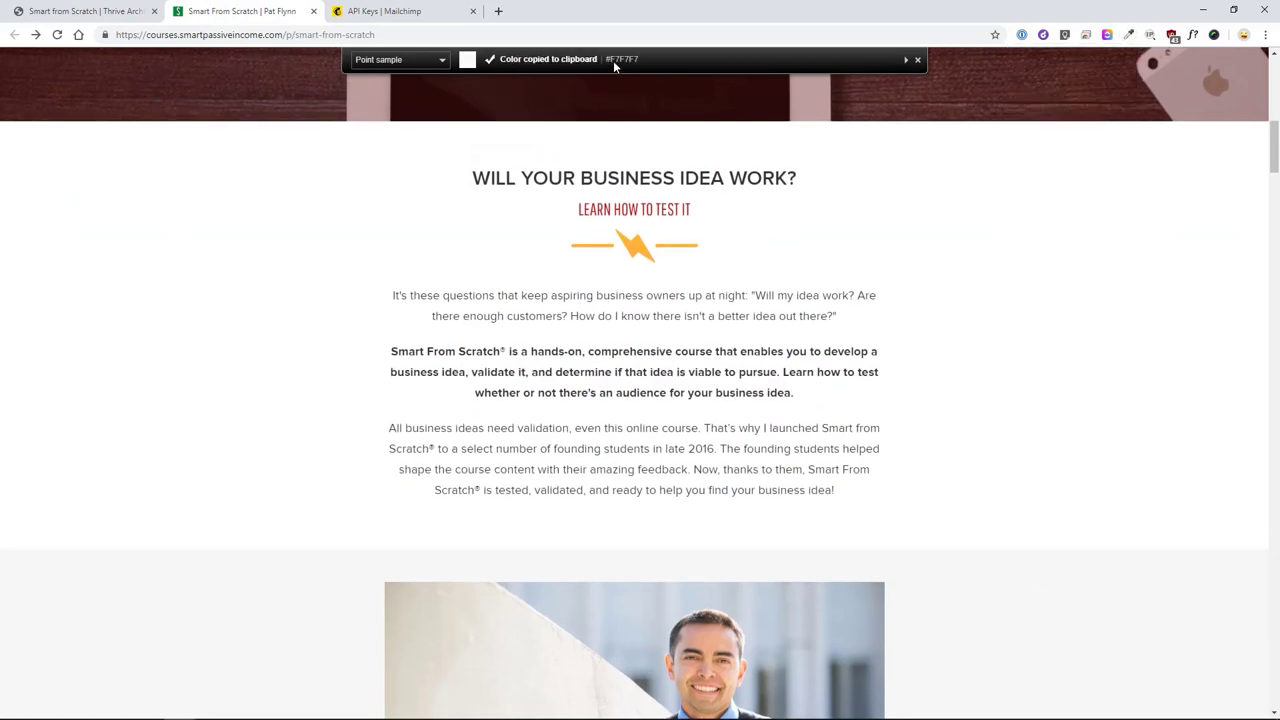
pyautogui.click(139, 16)
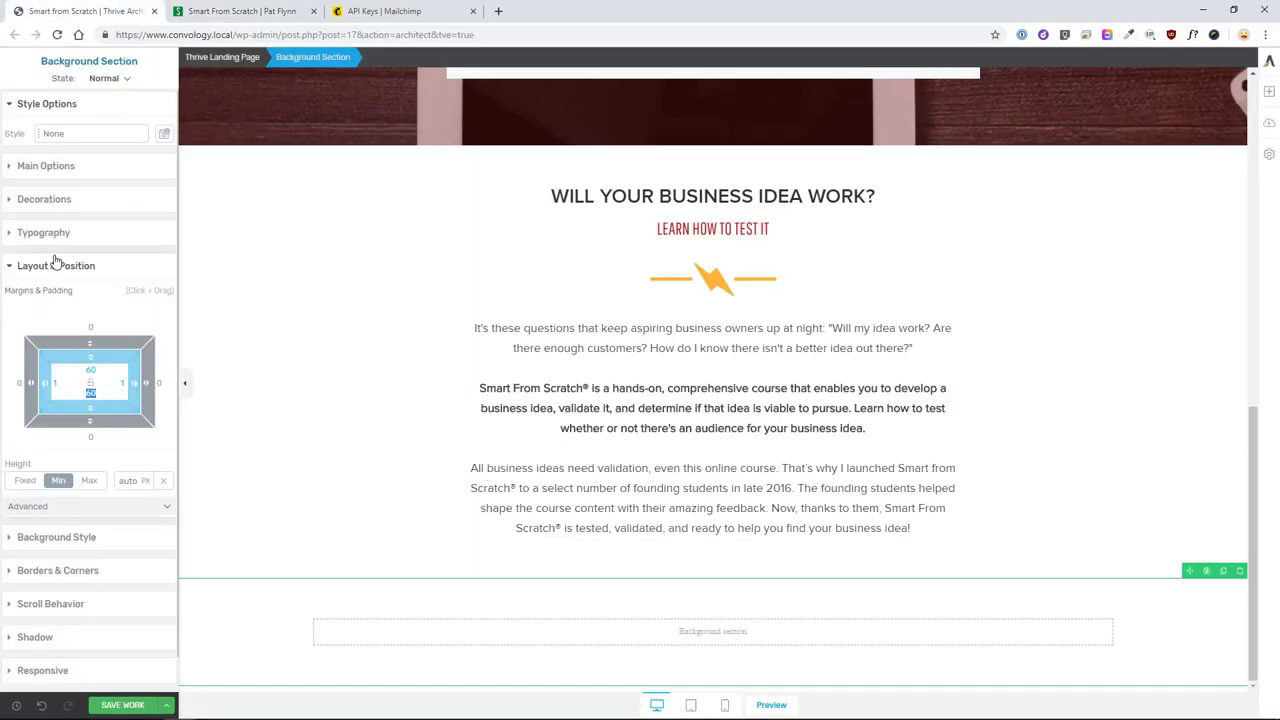
pyautogui.click(37, 542)
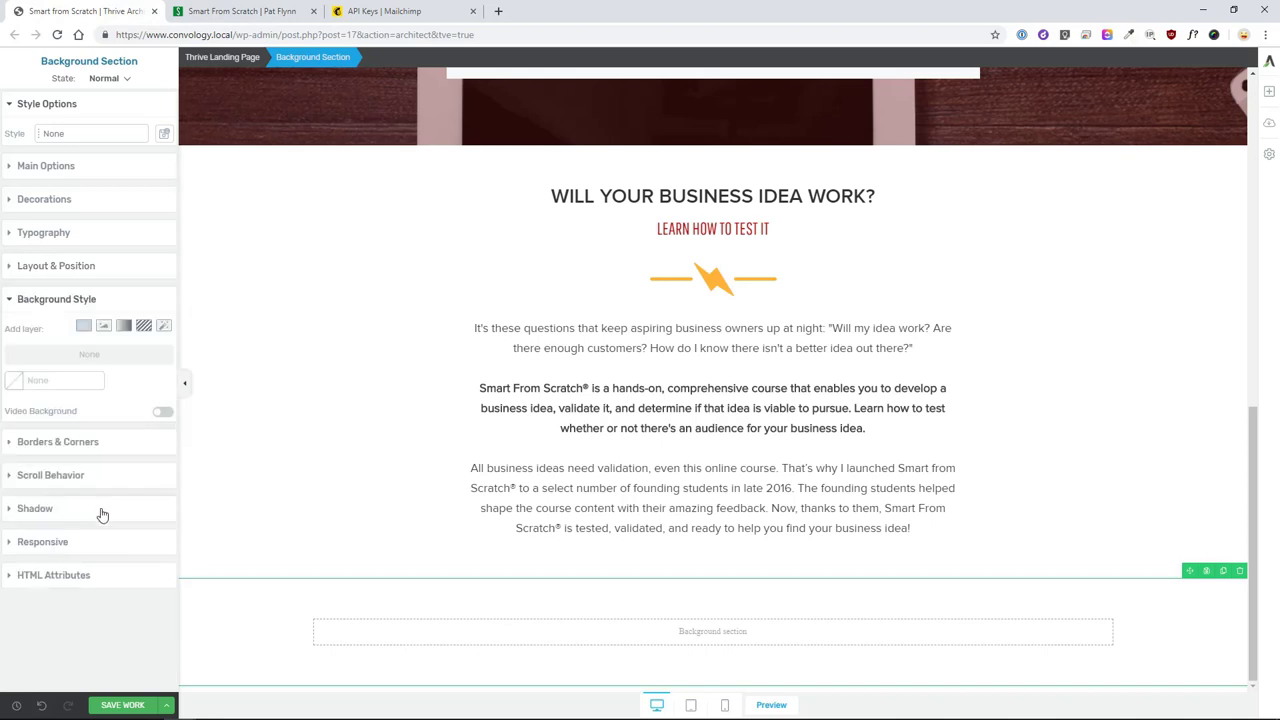
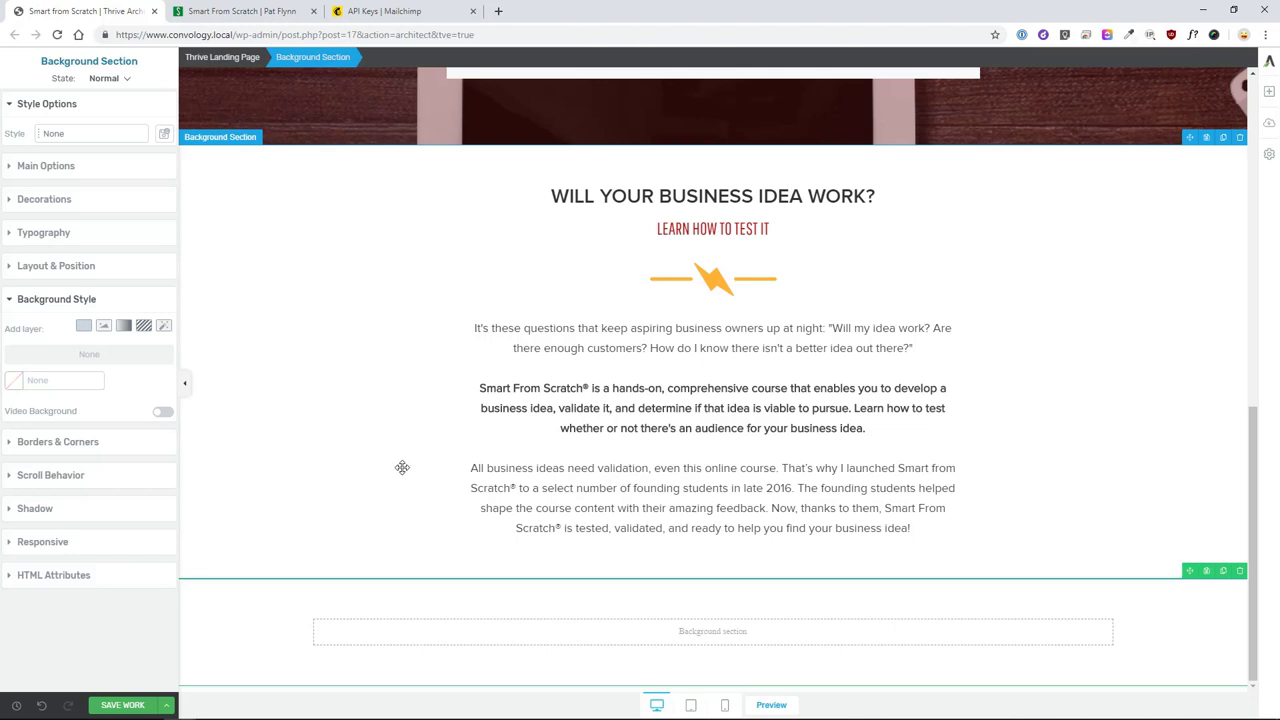
# - Give the section a solid background and add the portrait photo, shrunk to about 71% and centred
pyautogui.click(83, 325)
pyautogui.click(129, 574)
pyautogui.click(1268, 91)
pyautogui.moveTo(1220, 185); pyautogui.dragTo(700, 637)
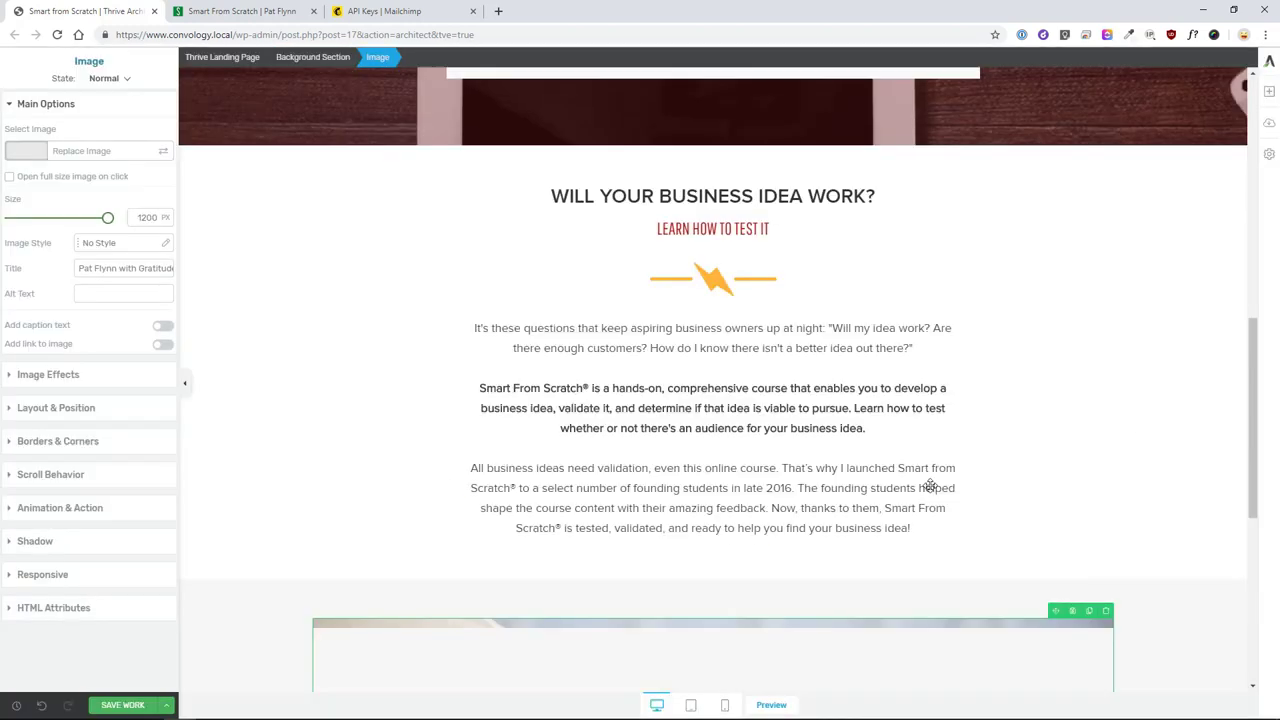
pyautogui.moveTo(106, 217); pyautogui.dragTo(80, 220)
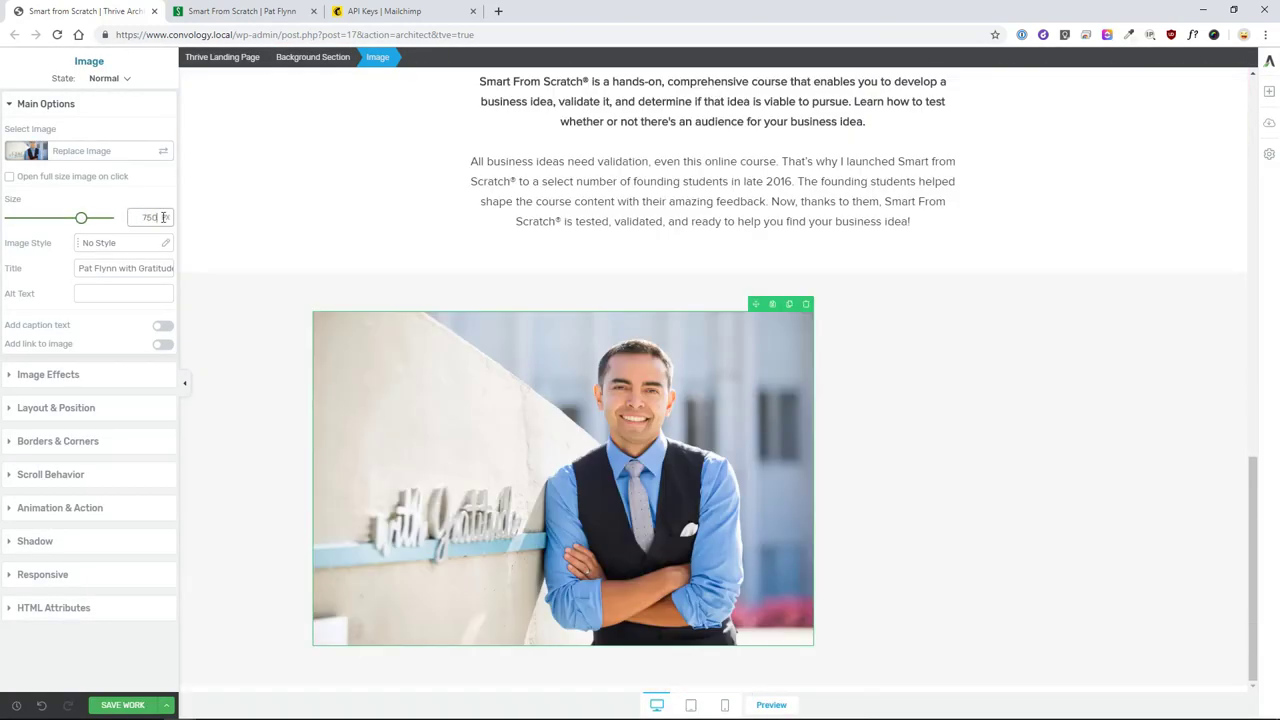
pyautogui.click(52, 408)
pyautogui.click(134, 371)
pyautogui.click(1060, 409)
# - Add a centred greeting heading and a red Pathway Gothic One subtitle ending 'smart from scratch®'
pyautogui.click(1268, 91)
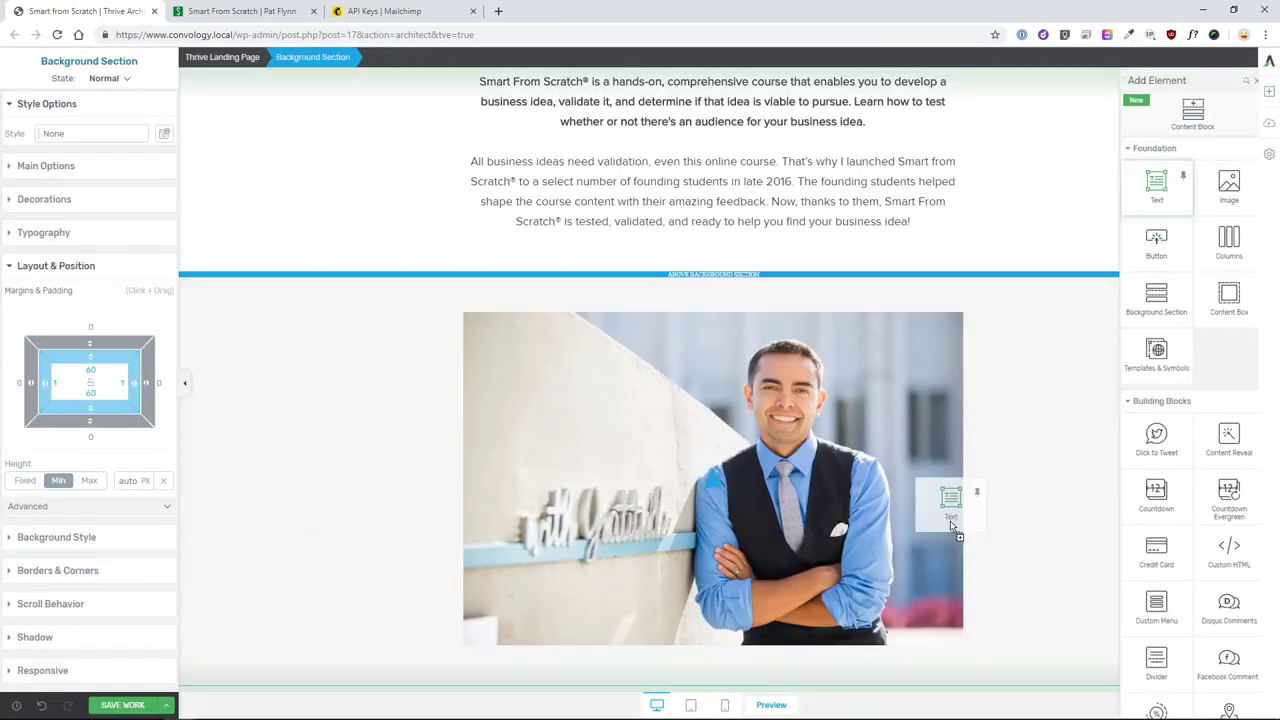
pyautogui.moveTo(1148, 183); pyautogui.dragTo(700, 640)
pyautogui.write("Hi, I'm Pat Flynn")
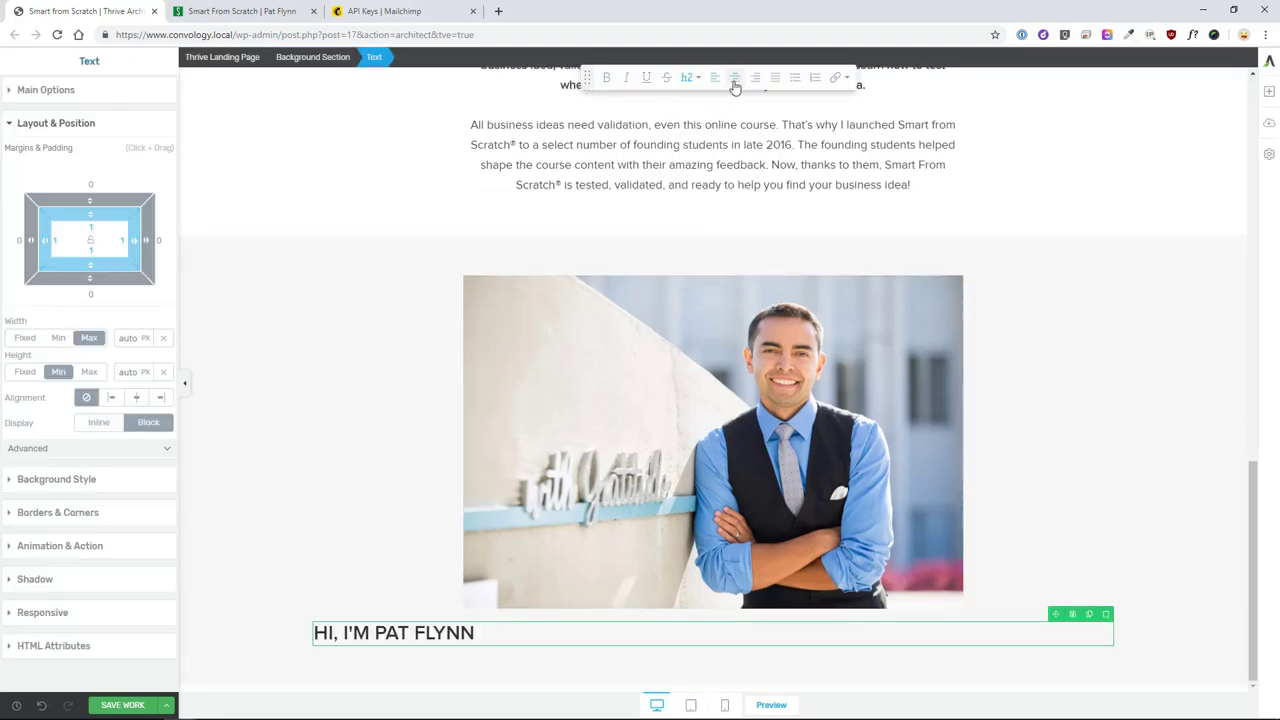
pyautogui.click(120, 144)
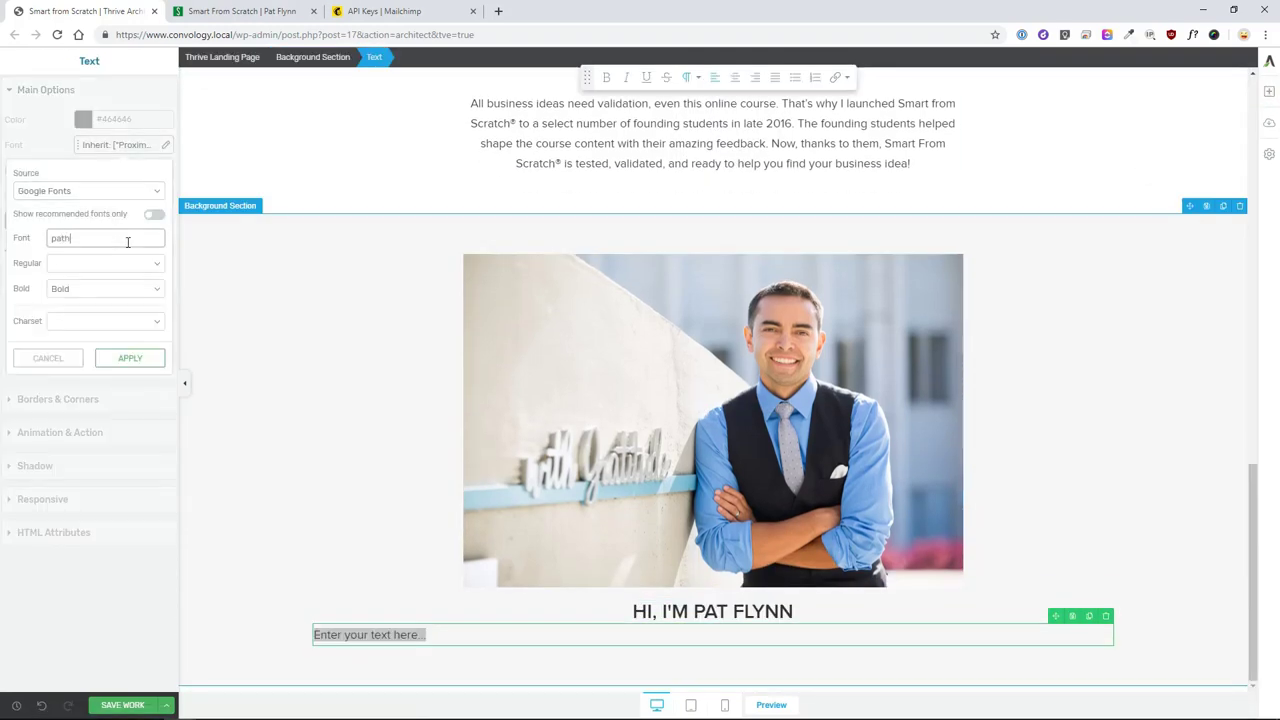
pyautogui.click(278, 176)
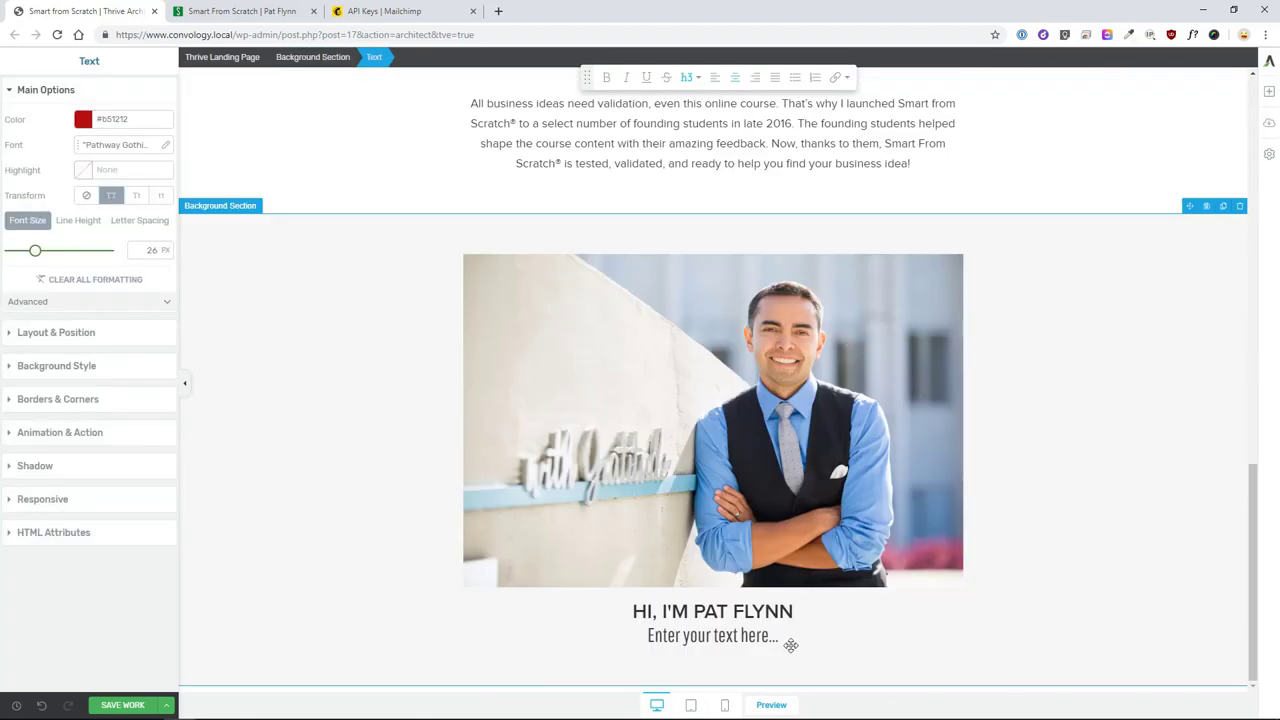
pyautogui.click(790, 645)
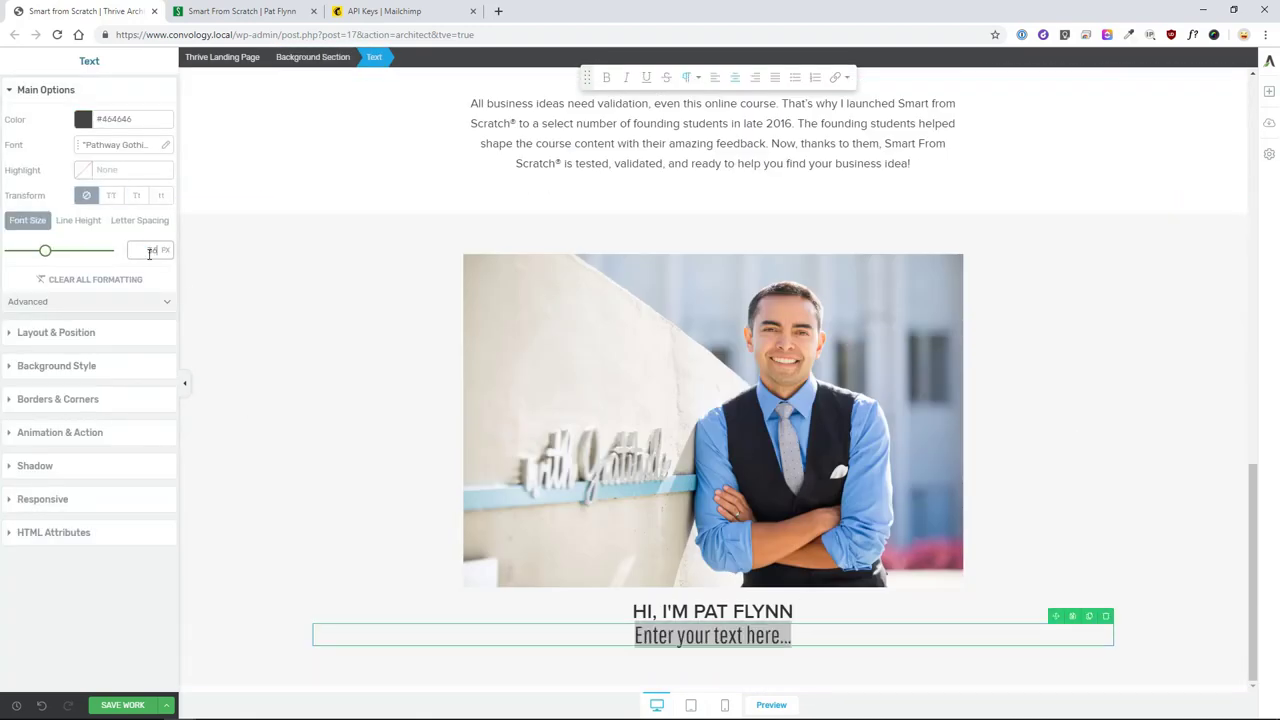
pyautogui.click(420, 480)
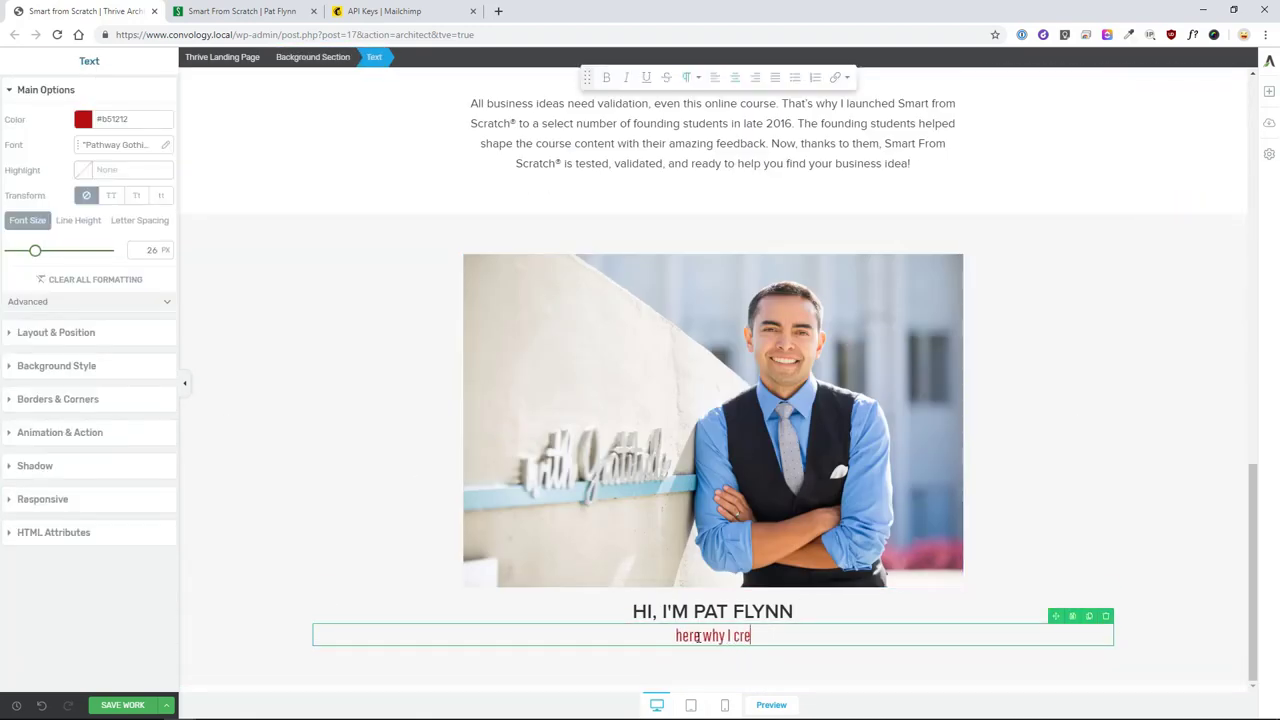
pyautogui.write('ated smart from scratch®')
# - Add the lightning divider image under the subtitle
pyautogui.click(1154, 554)
pyautogui.click(1268, 91)
pyautogui.moveTo(1184, 127); pyautogui.dragTo(809, 613)
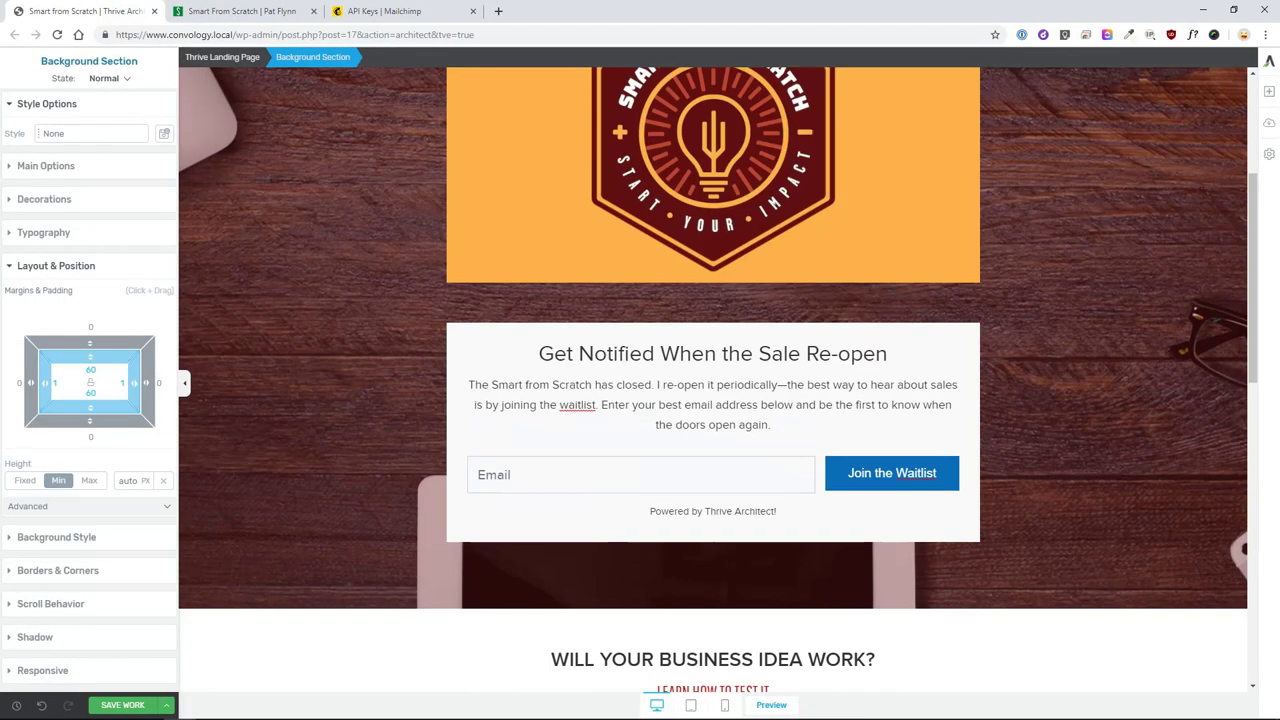
pyautogui.scroll(2, 908, 366)
pyautogui.scroll(-2, 908, 366)
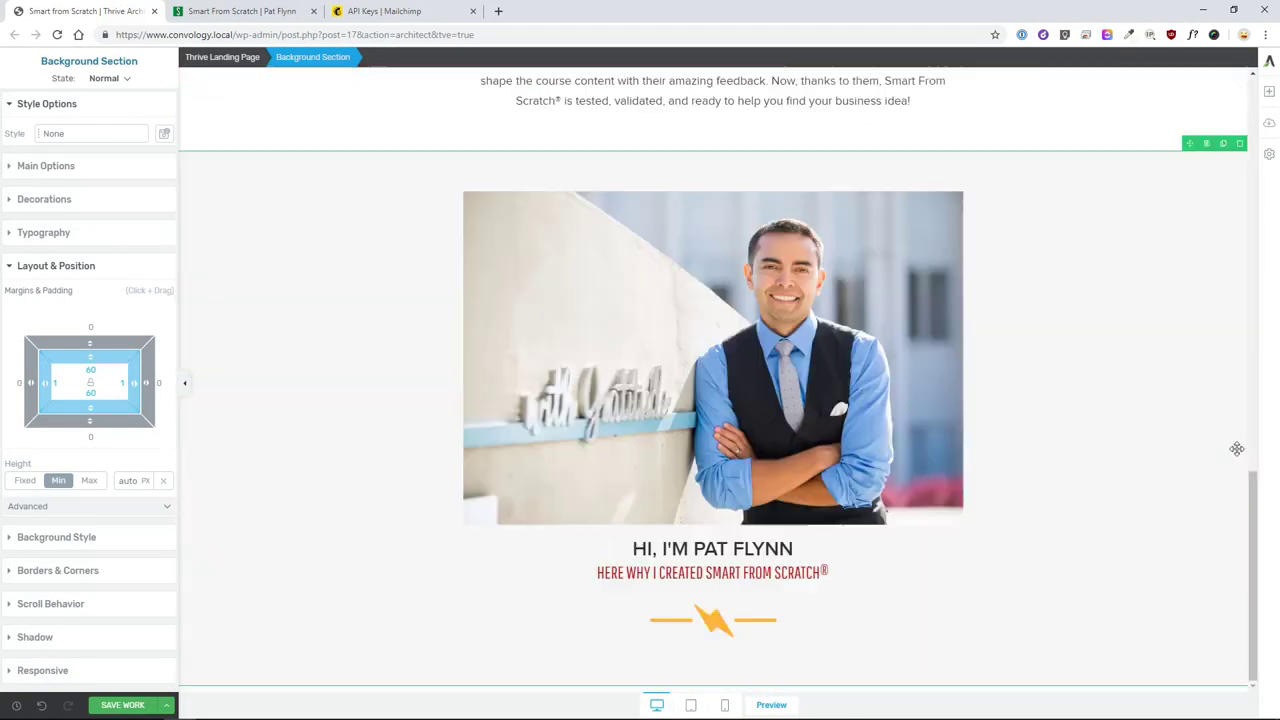
# - Paste the bio paragraphs below the divider, centred and limited to 720 px width
pyautogui.moveTo(1237, 449); pyautogui.dragTo(713, 660)
pyautogui.hotkey('ctrl', 'v')
pyautogui.hotkey('ctrl', 'a')
pyautogui.hotkey('ctrl', 'e')
pyautogui.click(89, 337)
# - Select the surrounding section and expand its main settings
pyautogui.click(770, 66)
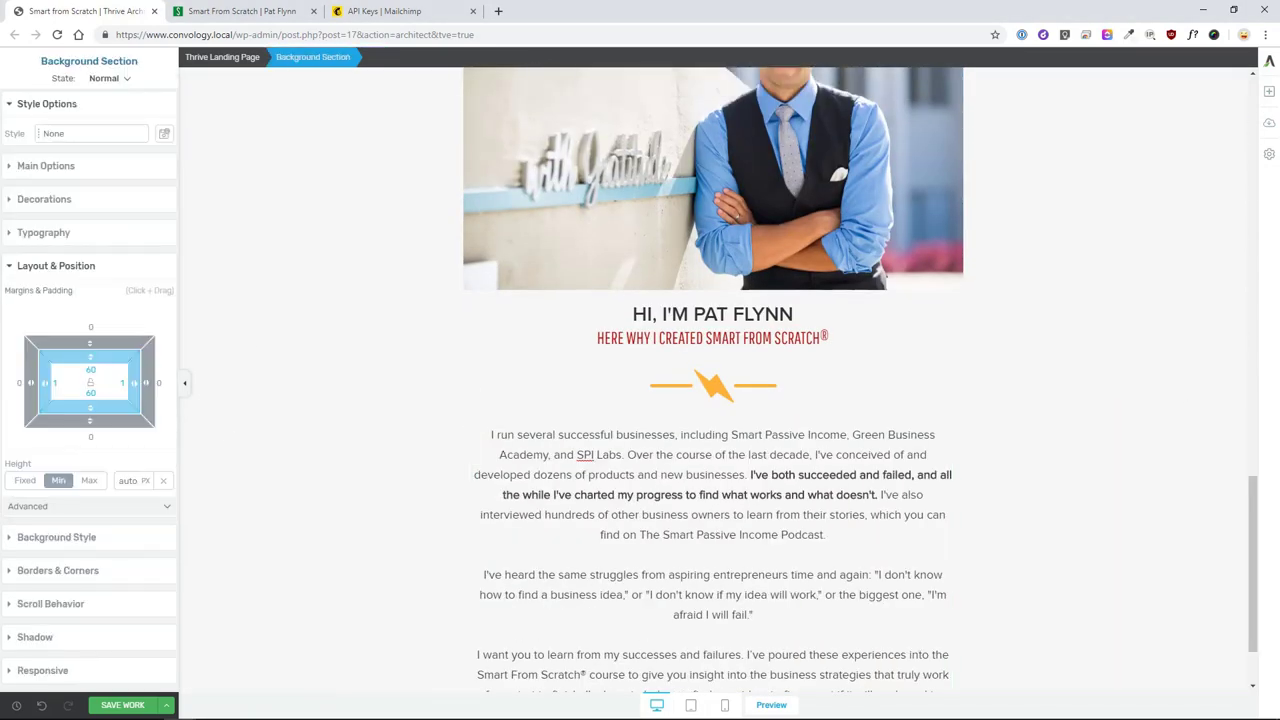
pyautogui.scroll(-2, 877, 486)
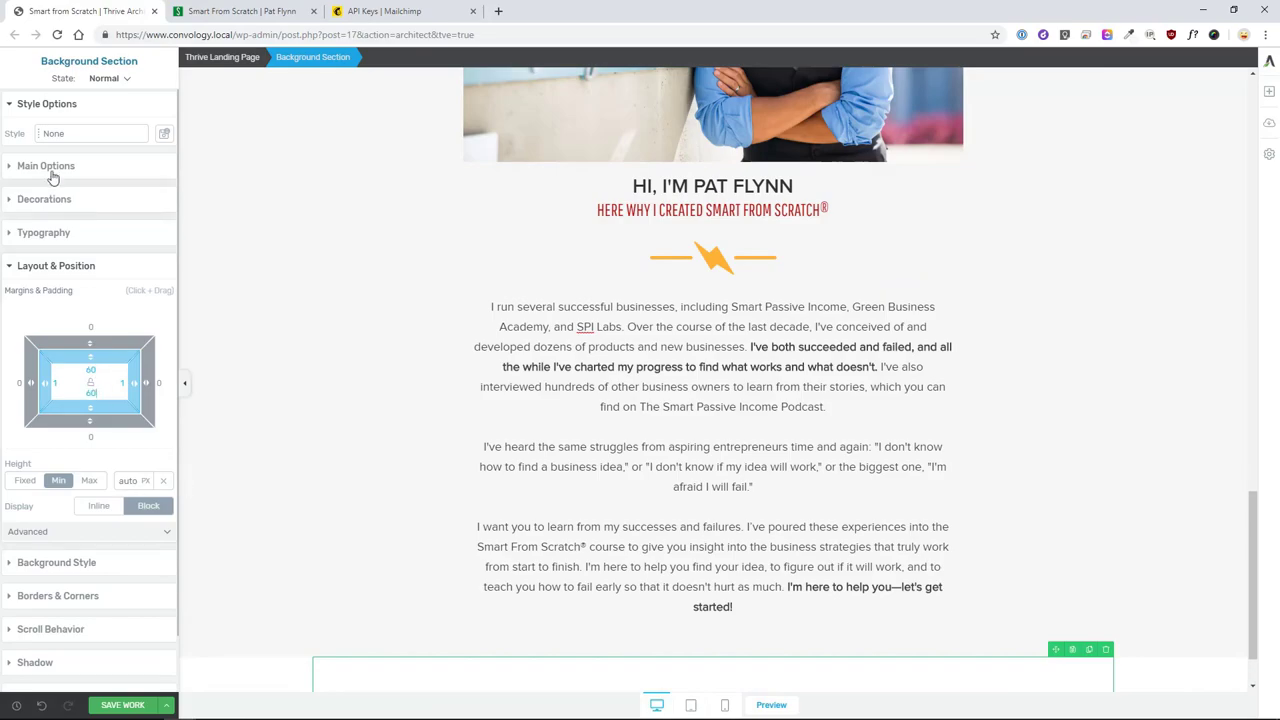
pyautogui.click(45, 165)
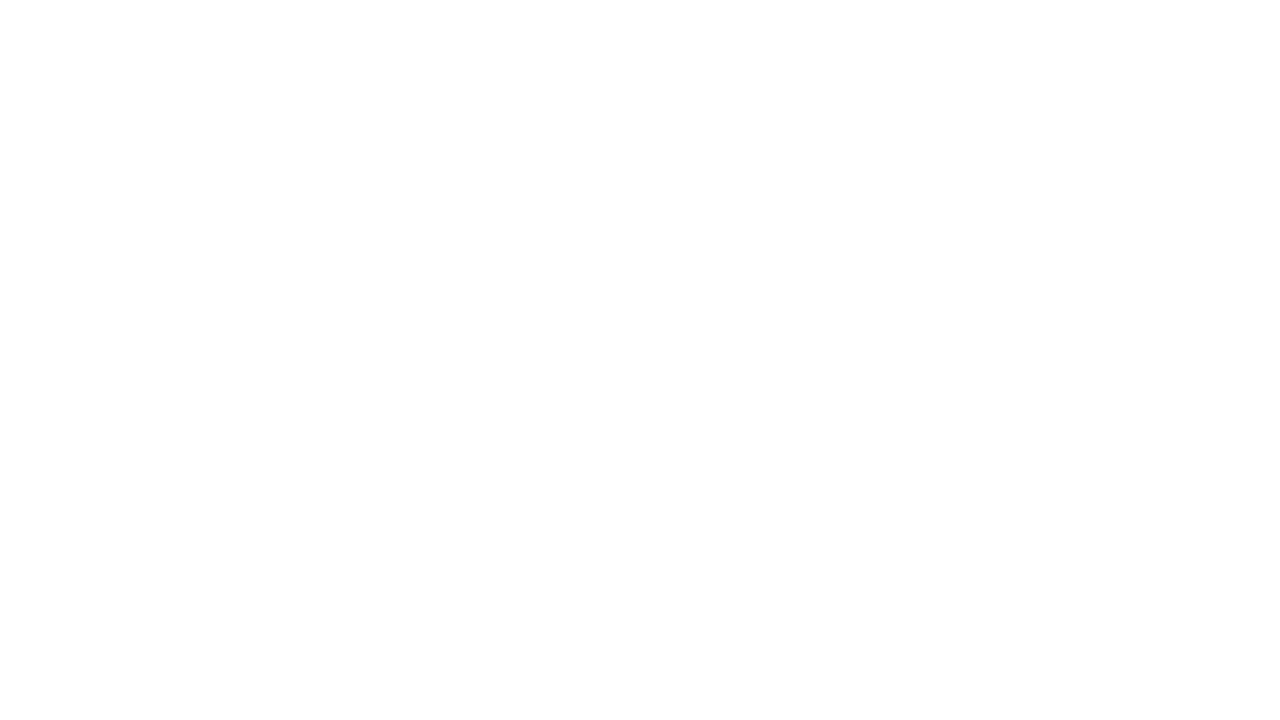
pyautogui.click(1268, 91)
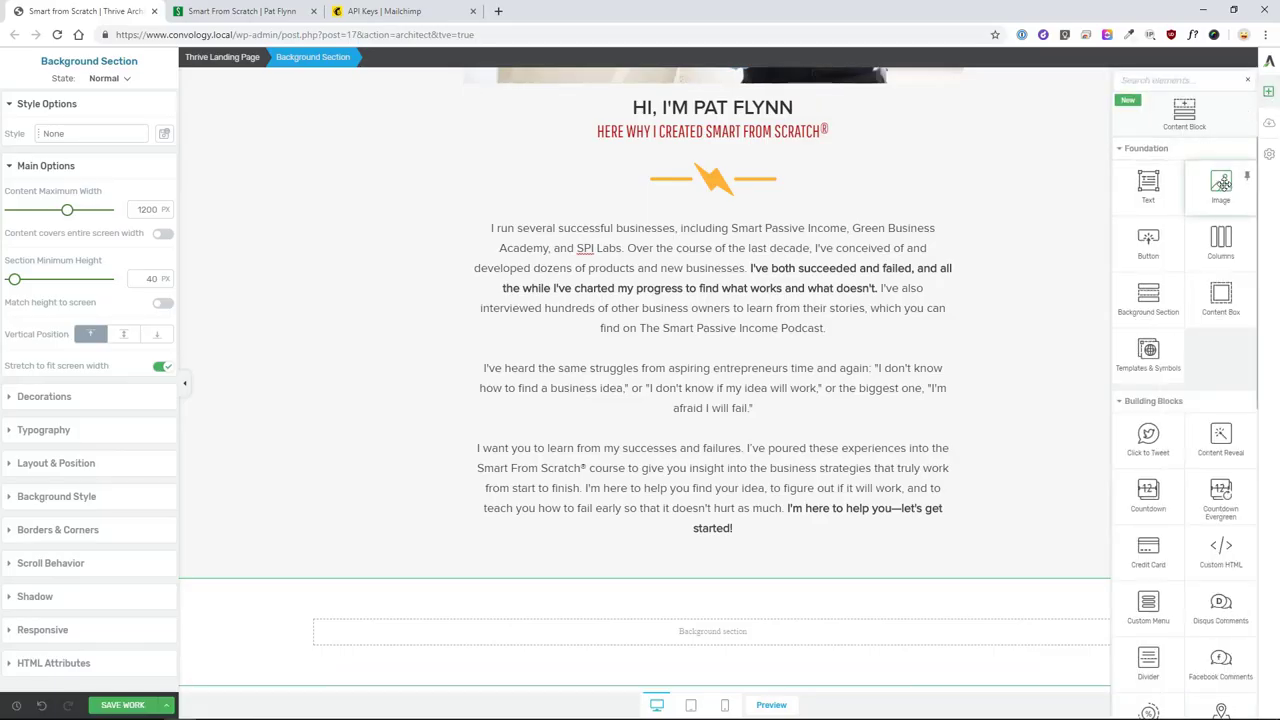
pyautogui.click(245, 11)
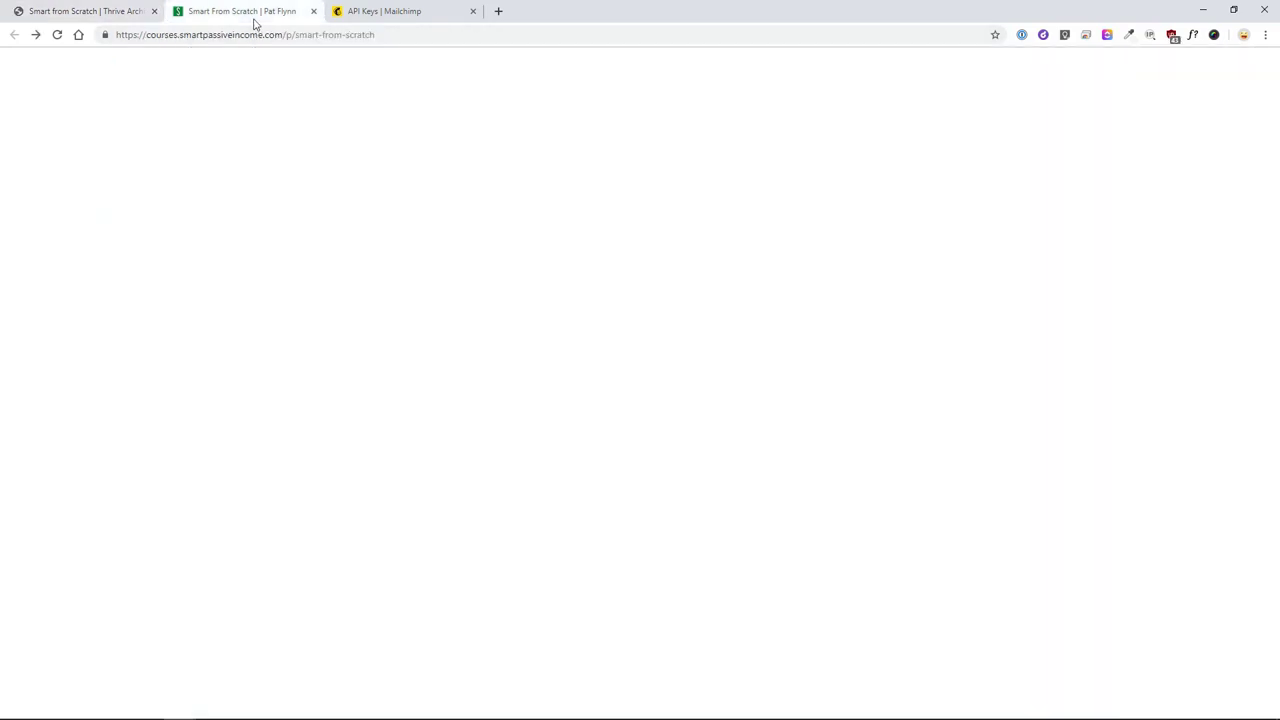
pyautogui.scroll(-5, 680, 320)
pyautogui.scroll(-9, 650, 320)
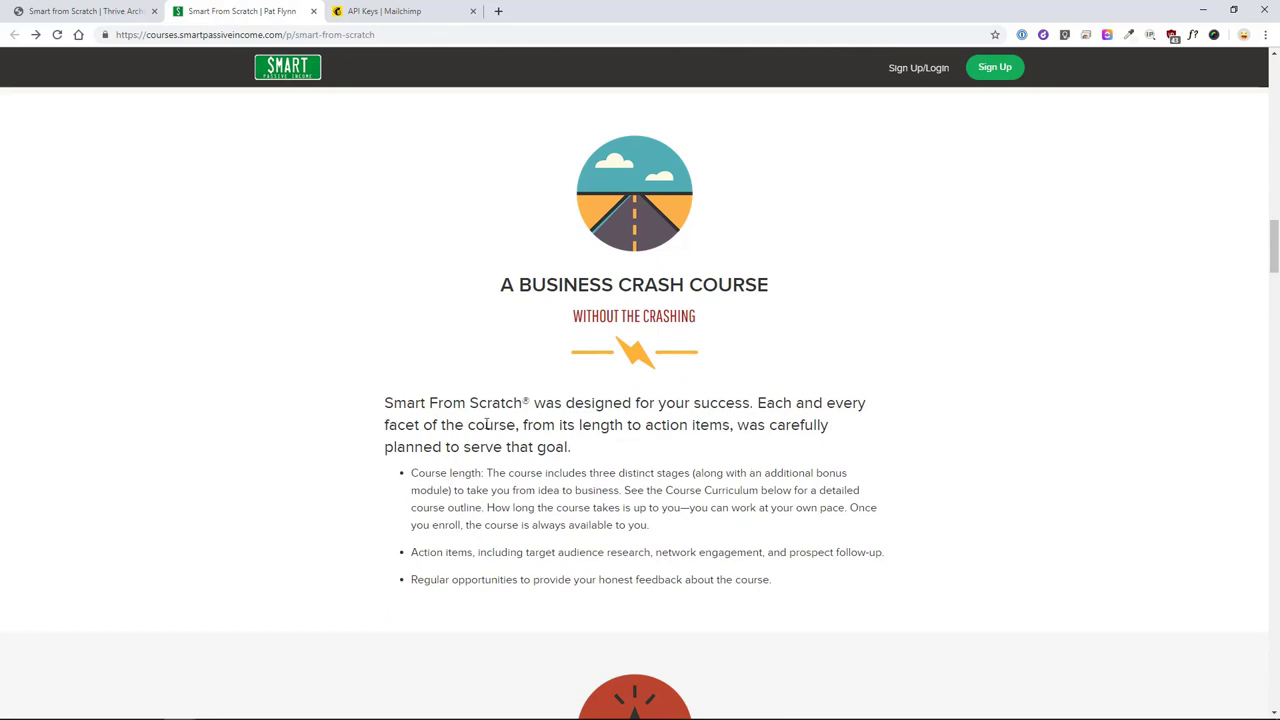
pyautogui.click(1192, 35)
pyautogui.moveTo(627, 494); pyautogui.dragTo(660, 508)
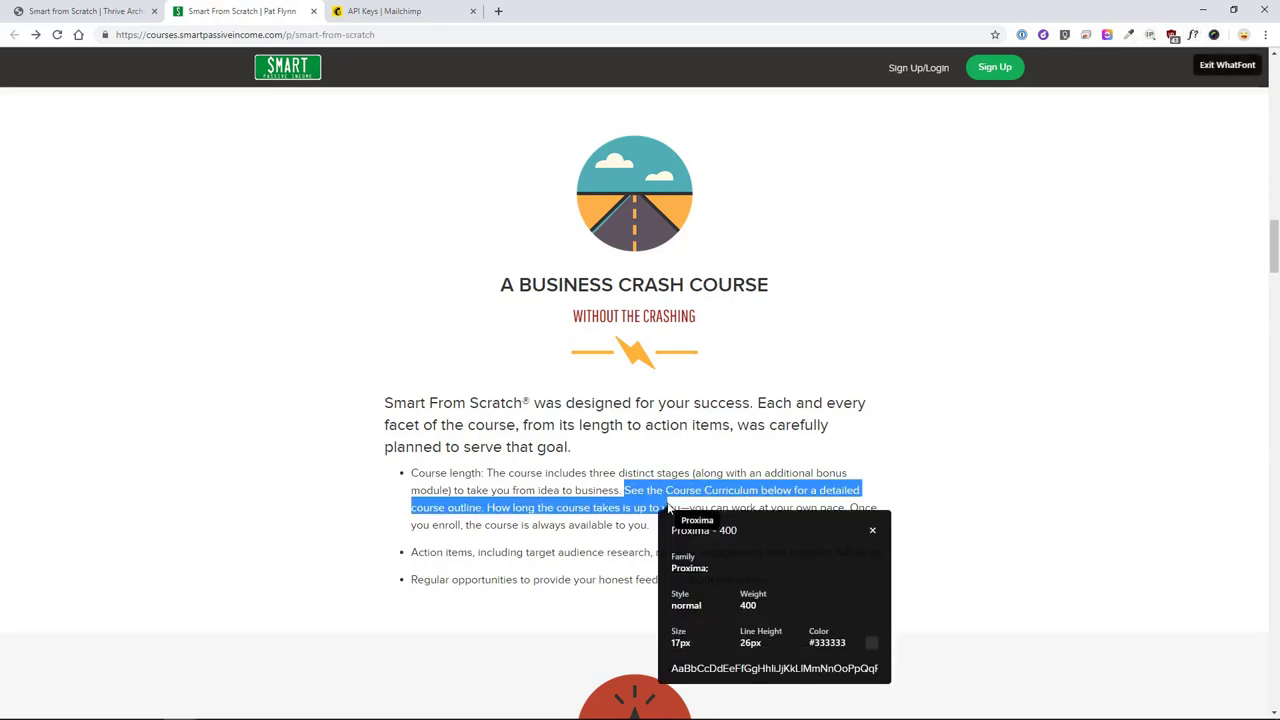
pyautogui.click(872, 530)
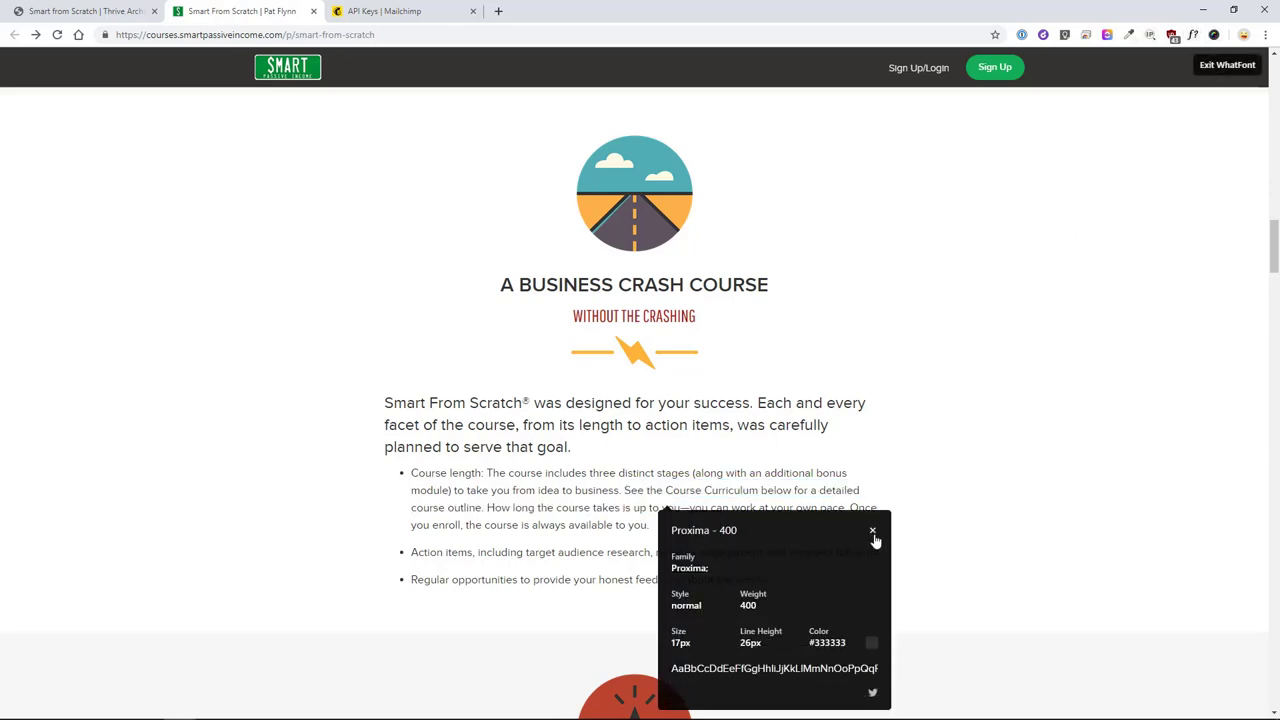
pyautogui.moveTo(523, 425); pyautogui.dragTo(542, 428)
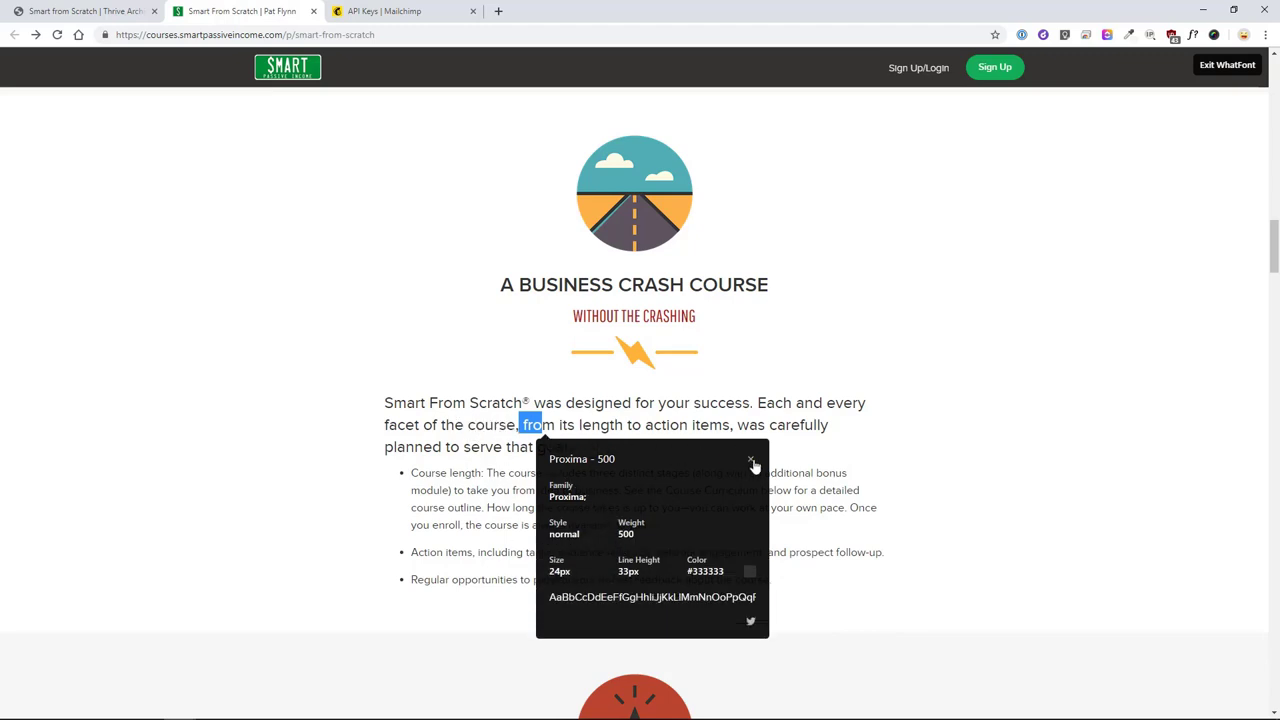
pyautogui.click(752, 461)
pyautogui.scroll(5, 650, 440)
pyautogui.moveTo(605, 311); pyautogui.dragTo(640, 336)
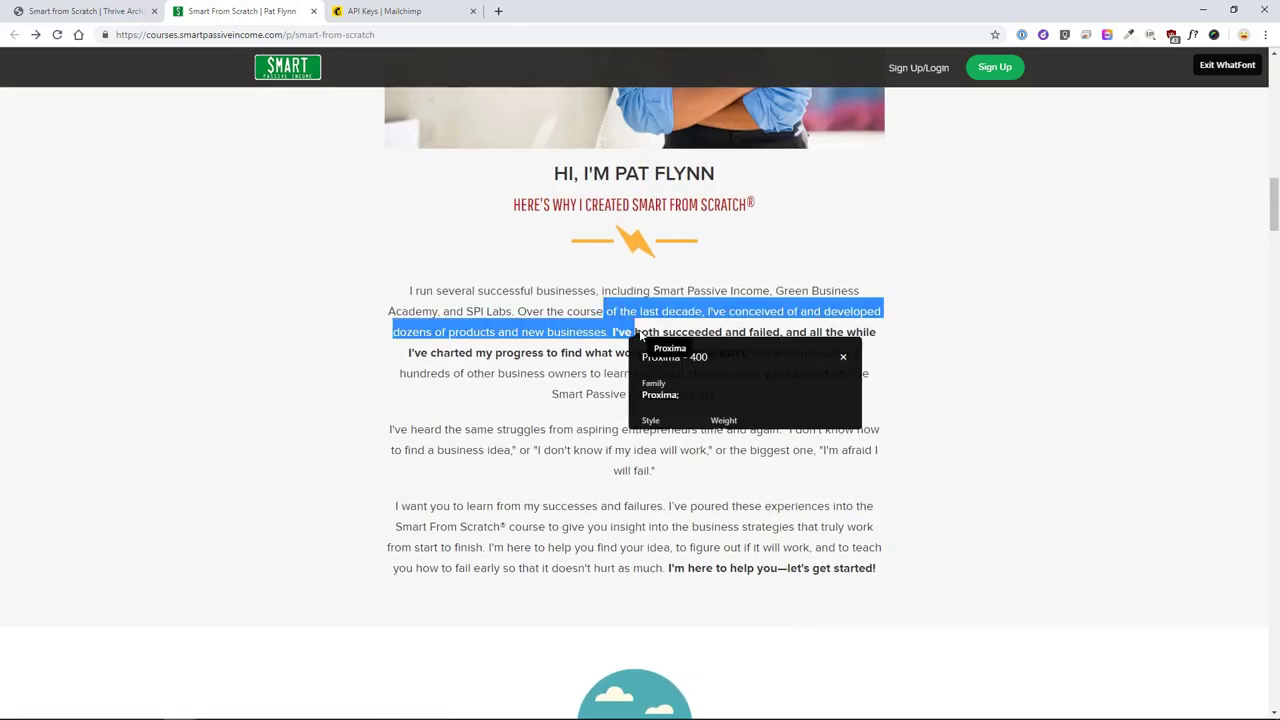
pyautogui.click(845, 359)
pyautogui.scroll(-5, 866, 531)
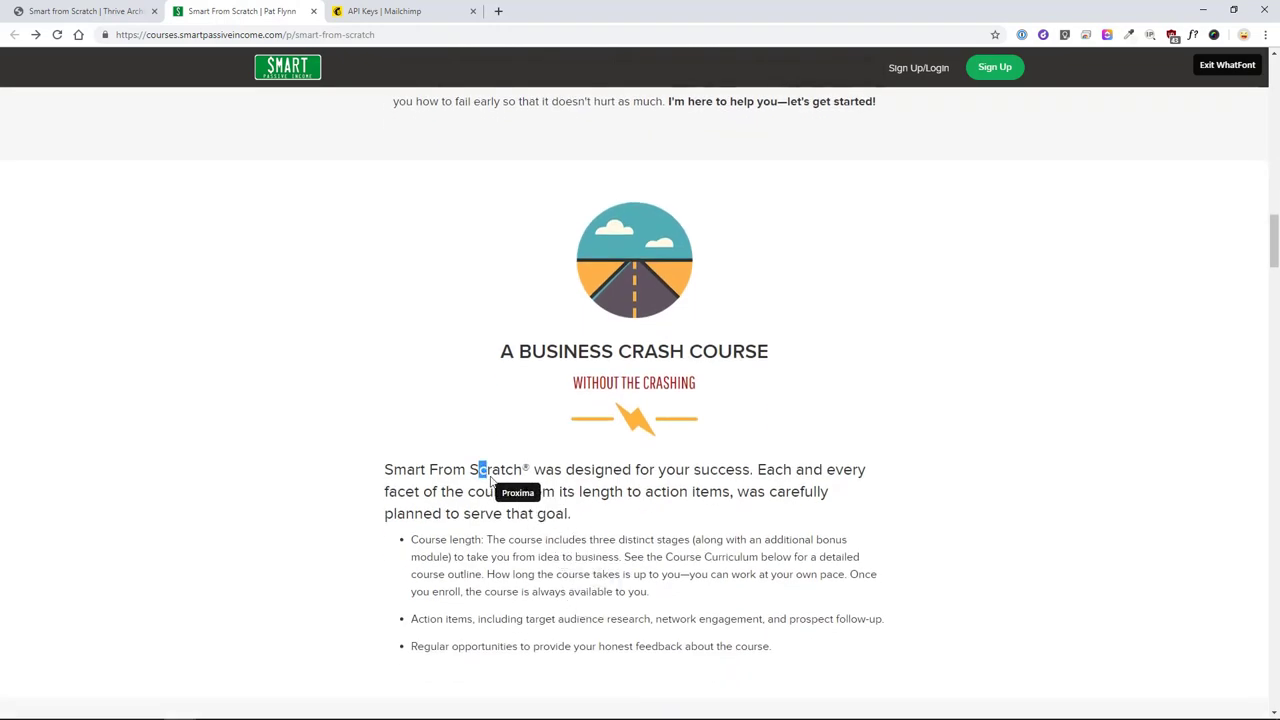
pyautogui.moveTo(480, 470); pyautogui.dragTo(517, 492)
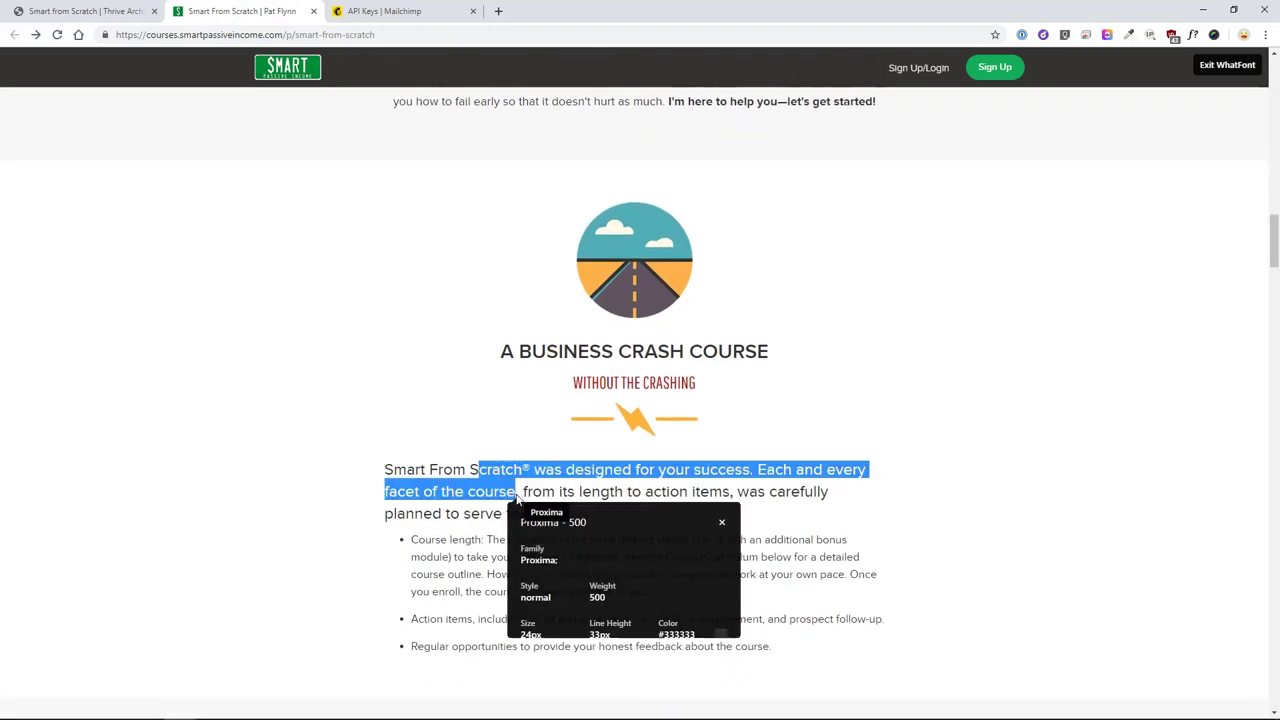
pyautogui.click(721, 522)
pyautogui.scroll(-2, 728, 480)
pyautogui.scroll(-8, 728, 480)
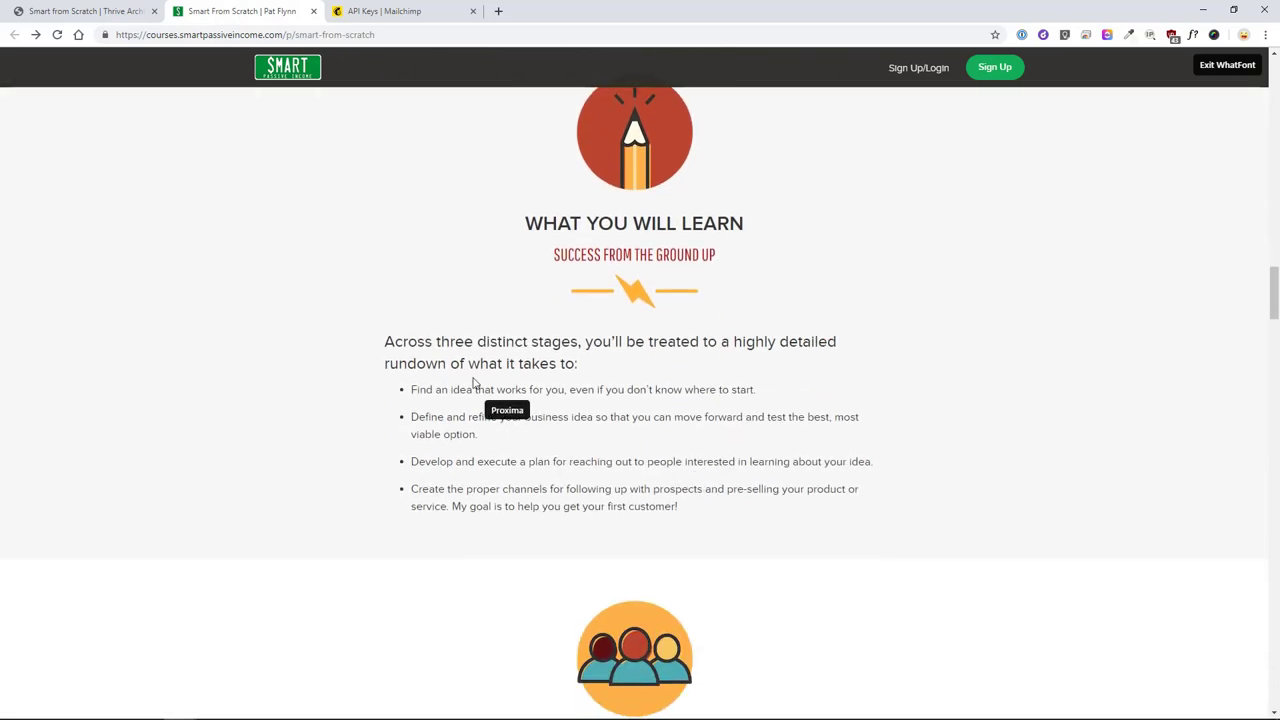
pyautogui.scroll(-2, 554, 583)
pyautogui.scroll(10, 606, 543)
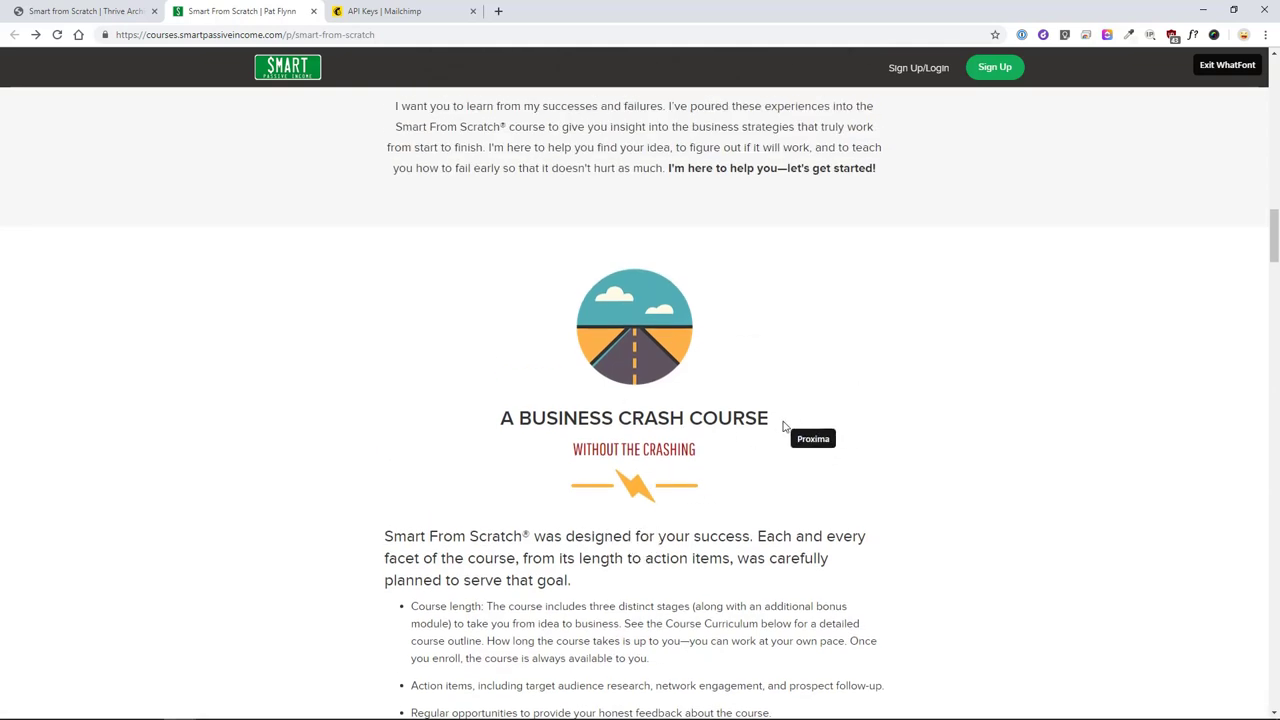
pyautogui.scroll(-1, 786, 423)
pyautogui.press('Escape')
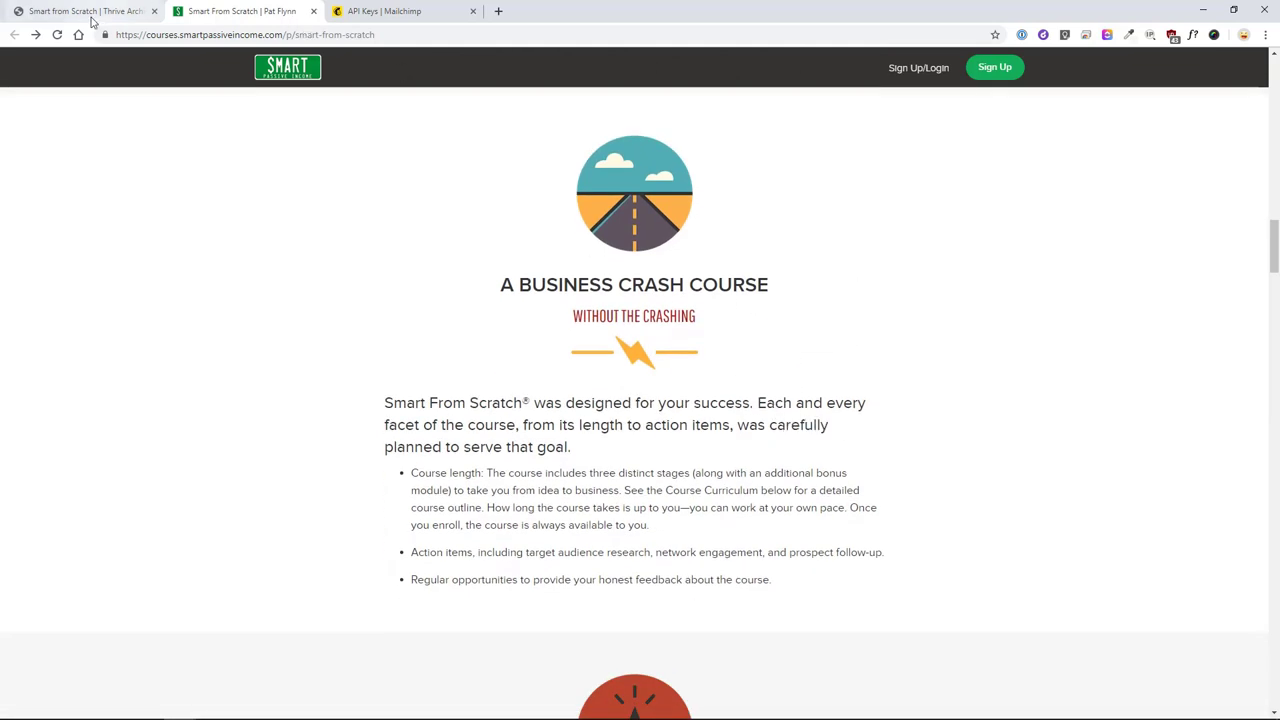
pyautogui.click(92, 12)
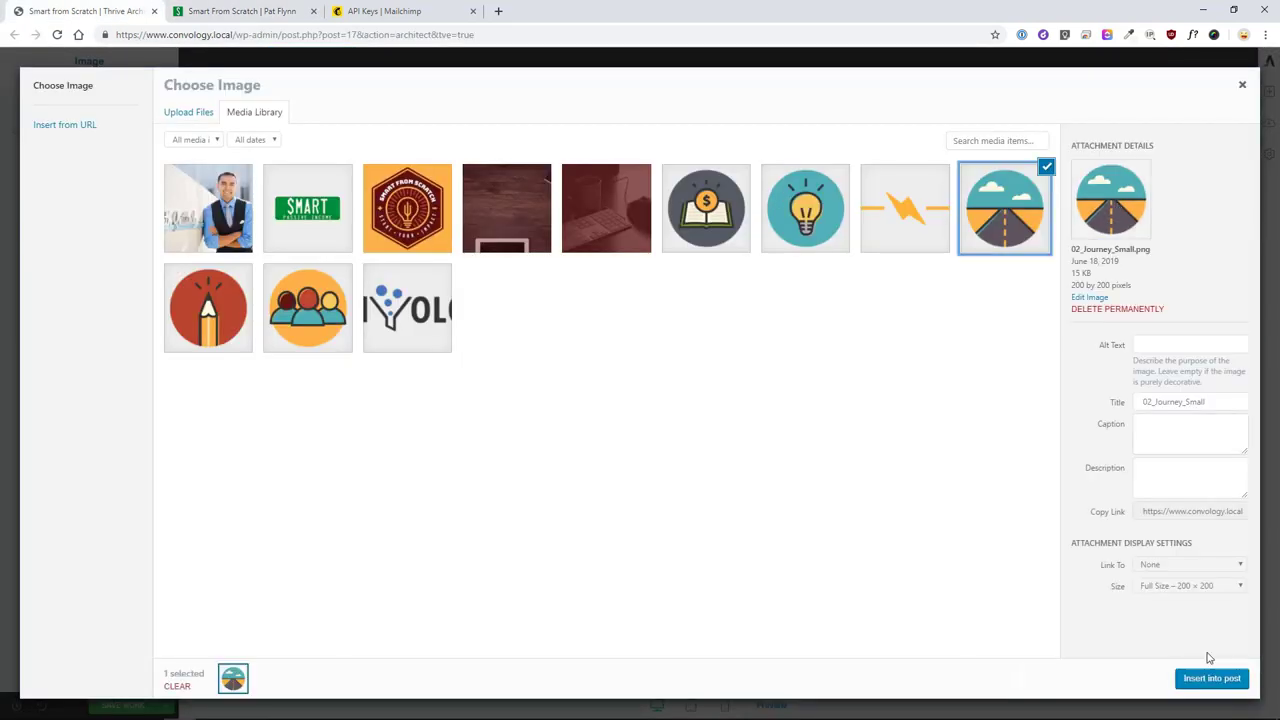
# - Insert the road image into the section and centre it
pyautogui.click(1210, 678)
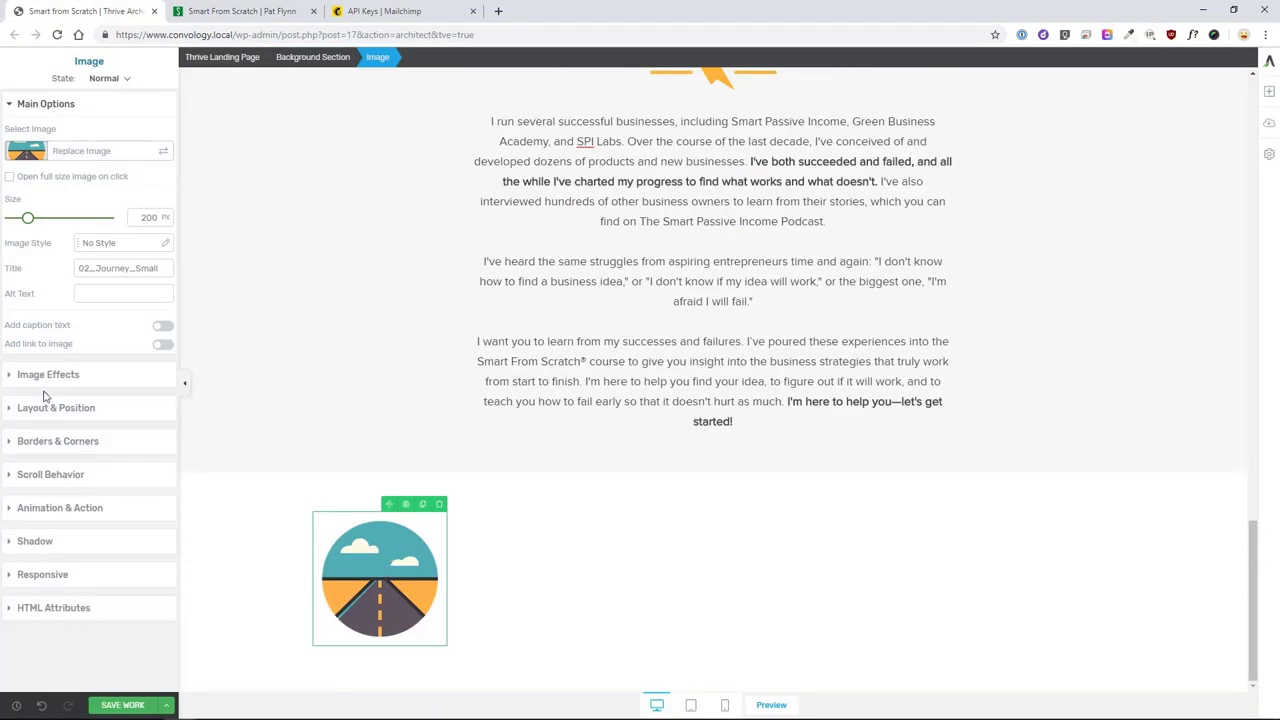
pyautogui.click(48, 374)
pyautogui.click(50, 320)
pyautogui.click(138, 371)
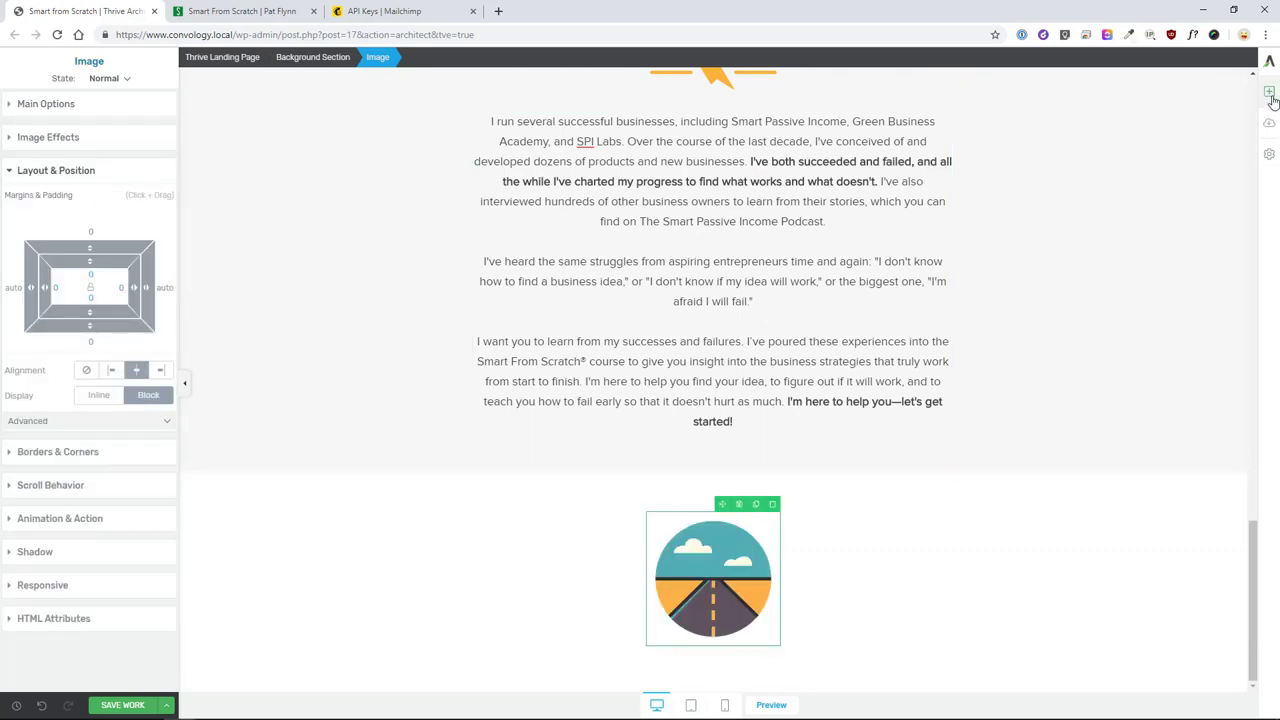
# - Add the main heading 'A BUSINESS CRASH COURSE' below the road image
pyautogui.click(1268, 91)
pyautogui.moveTo(1146, 180); pyautogui.dragTo(692, 107)
pyautogui.click(700, 106)
pyautogui.write('A BUSINESS CRASH COURSE')
# - Add the subtitle 'WITHOUT THE CRASHING' as a level 3 heading below it
pyautogui.click(1268, 91)
pyautogui.moveTo(1149, 186); pyautogui.dragTo(700, 632)
pyautogui.write('Without the rashing')
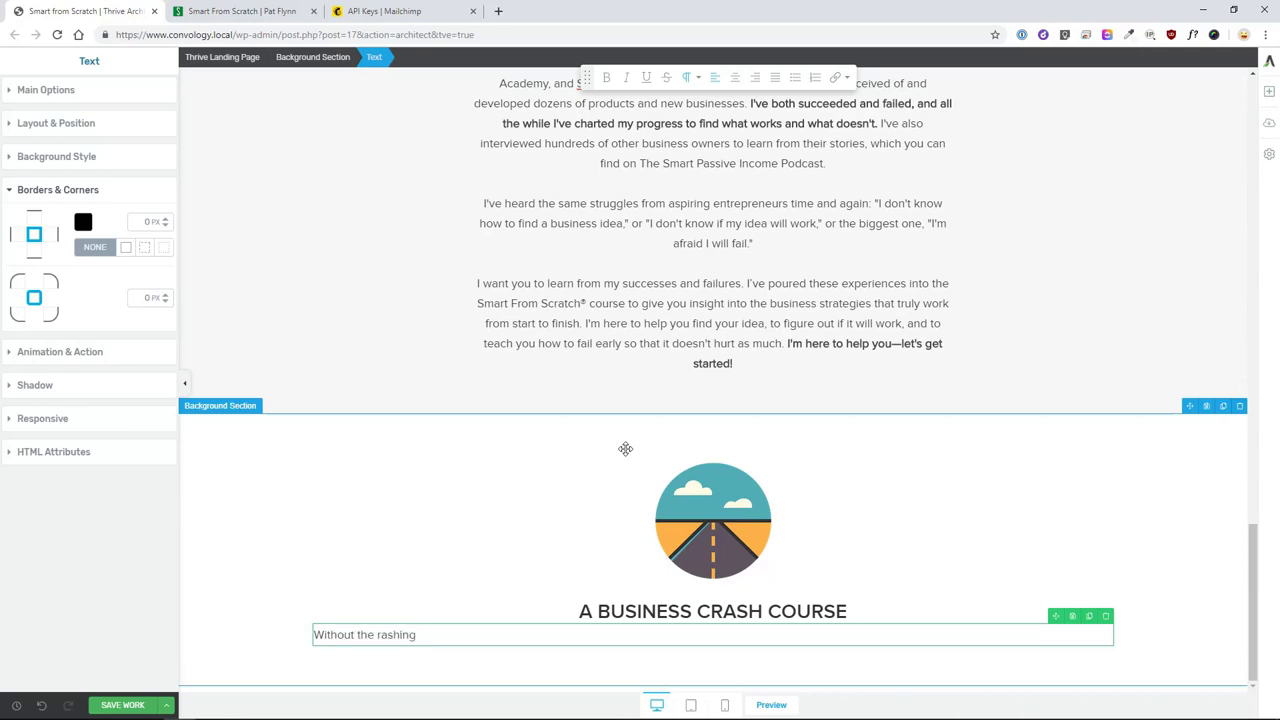
pyautogui.write('hing')
pyautogui.click(688, 77)
pyautogui.click(718, 140)
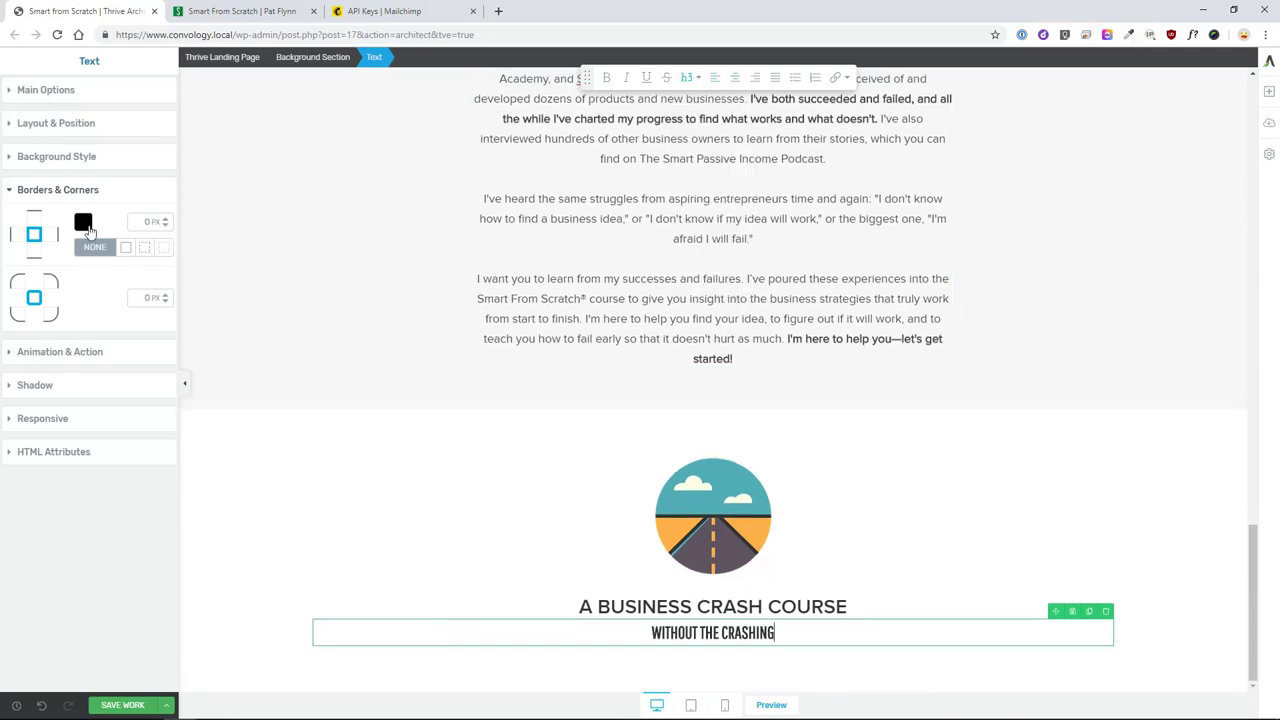
pyautogui.click(83, 119)
pyautogui.click(1047, 336)
# - Compare the new subtitle with the author section's red subtitle, then select the crash-course section
pyautogui.scroll(4, 1006, 368)
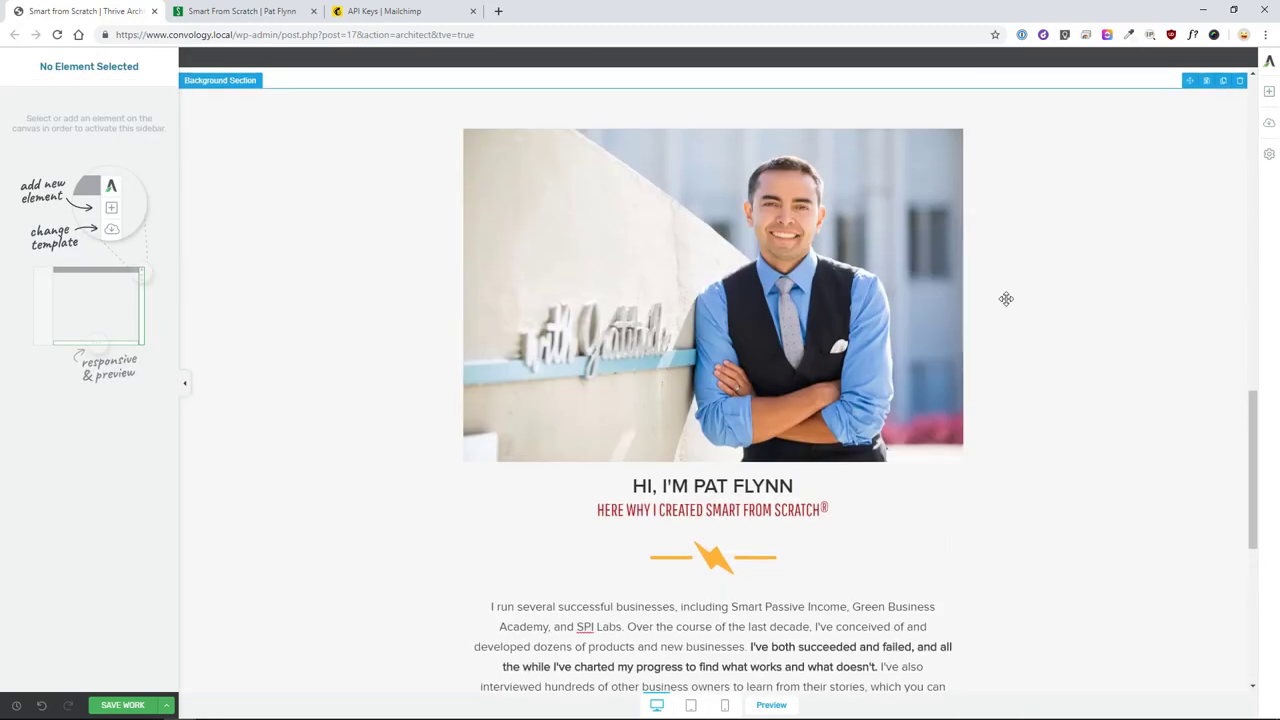
pyautogui.scroll(-2, 1047, 336)
pyautogui.click(1093, 157)
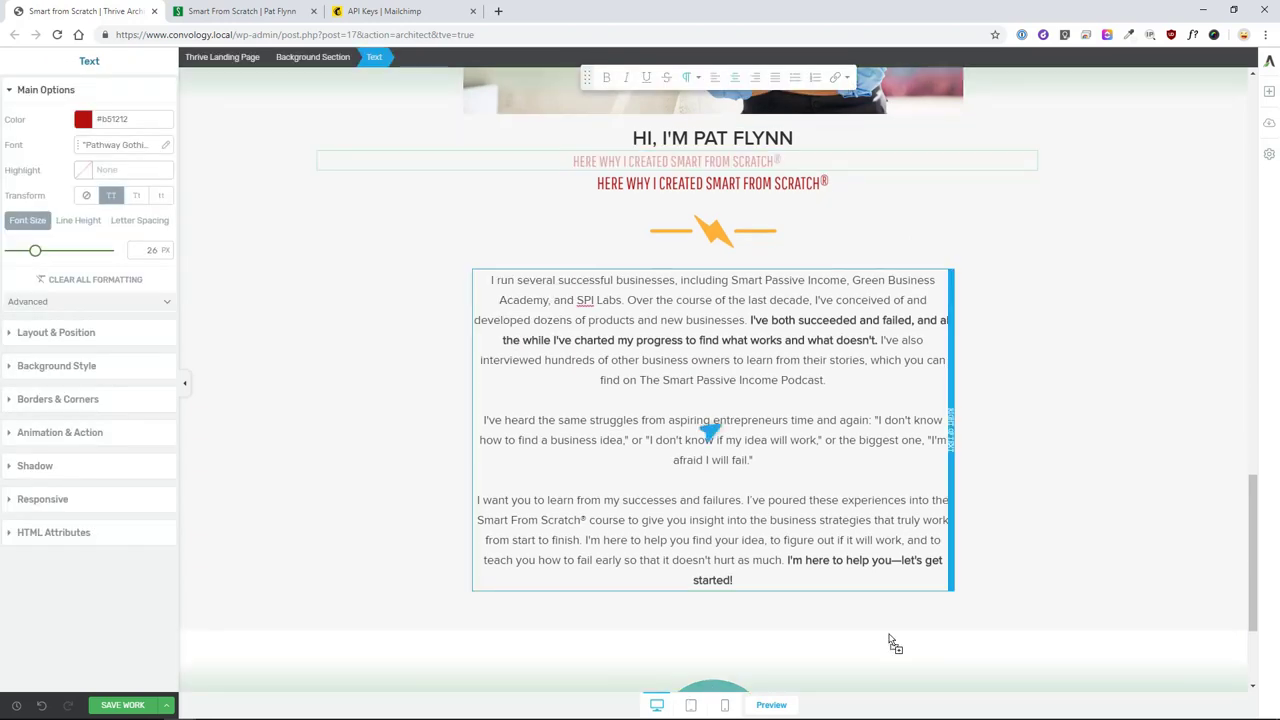
pyautogui.scroll(-4, 931, 453)
pyautogui.click(712, 635)
pyautogui.click(410, 420)
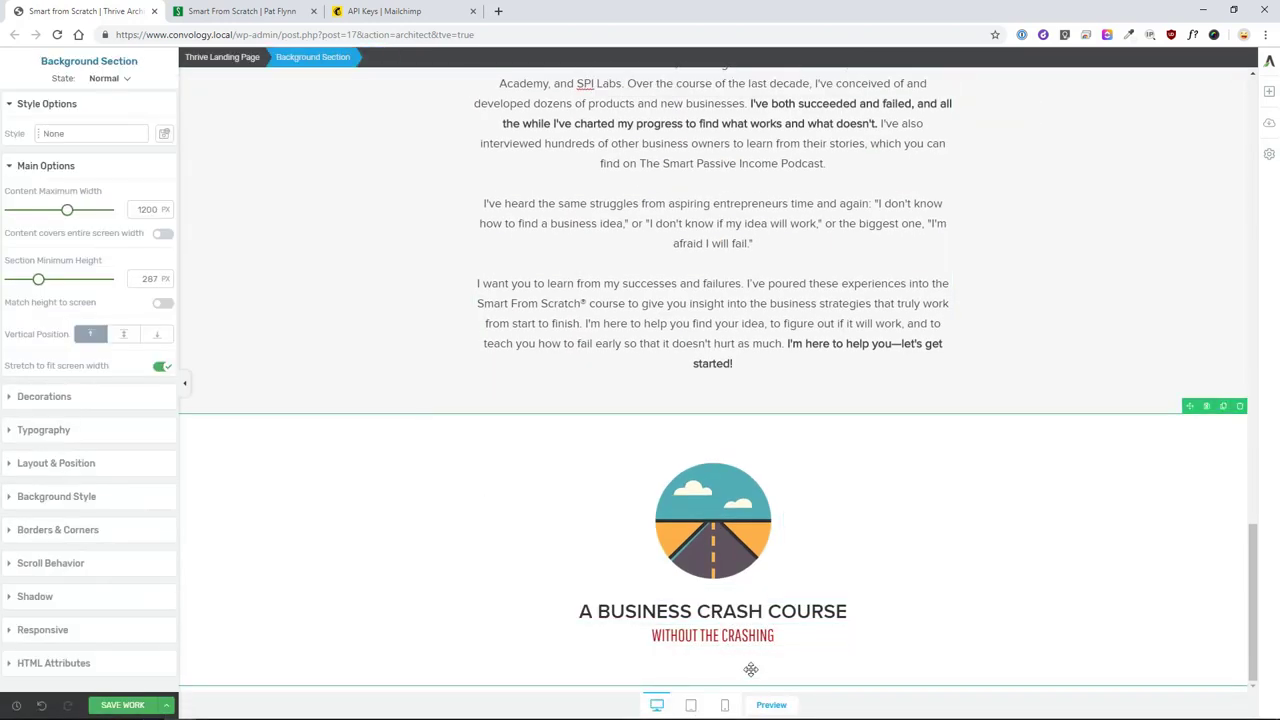
# - Add the centred lightning divider image below the crash-course subtitle
pyautogui.click(1269, 91)
pyautogui.moveTo(1150, 244); pyautogui.dragTo(729, 634)
pyautogui.click(900, 206)
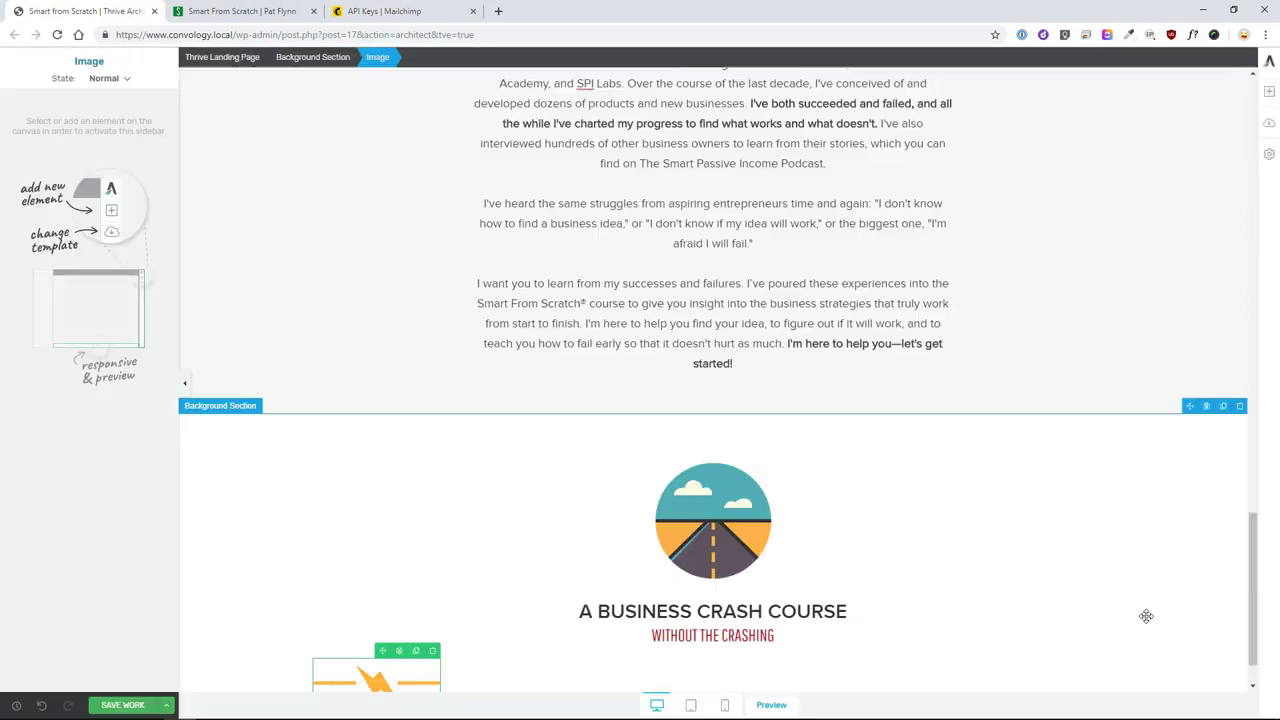
pyautogui.click(1211, 677)
pyautogui.click(137, 371)
# - Paste the intro text and bullets, set a 750 max width and centre the block
pyautogui.hotkey('ctrl', 'v')
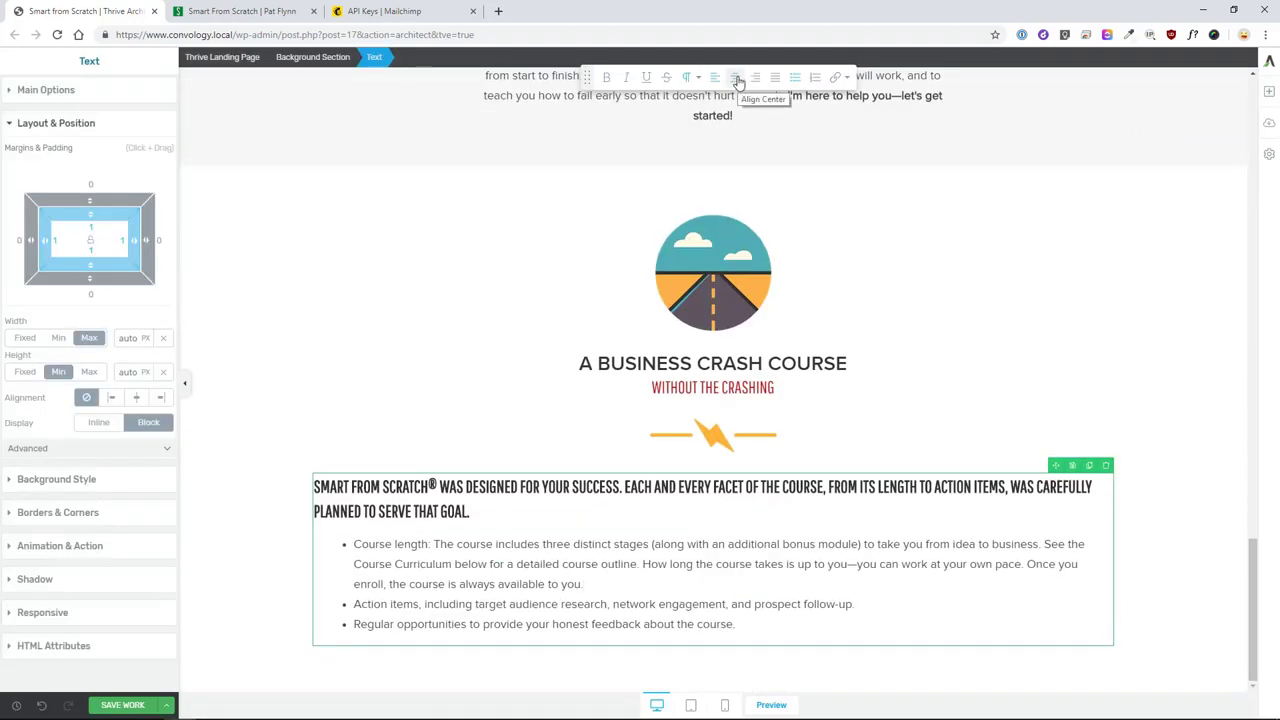
pyautogui.click(128, 338)
pyautogui.write('750')
pyautogui.click(136, 397)
pyautogui.click(391, 354)
# - Turn the block's heading into normal paragraph text and make the bullet text smaller
pyautogui.scroll(-1, 700, 500)
pyautogui.click(700, 560)
pyautogui.moveTo(931, 476); pyautogui.dragTo(462, 446)
pyautogui.click(693, 79)
pyautogui.click(366, 428)
pyautogui.click(520, 450)
pyautogui.moveTo(492, 514); pyautogui.dragTo(886, 636)
pyautogui.click(411, 423)
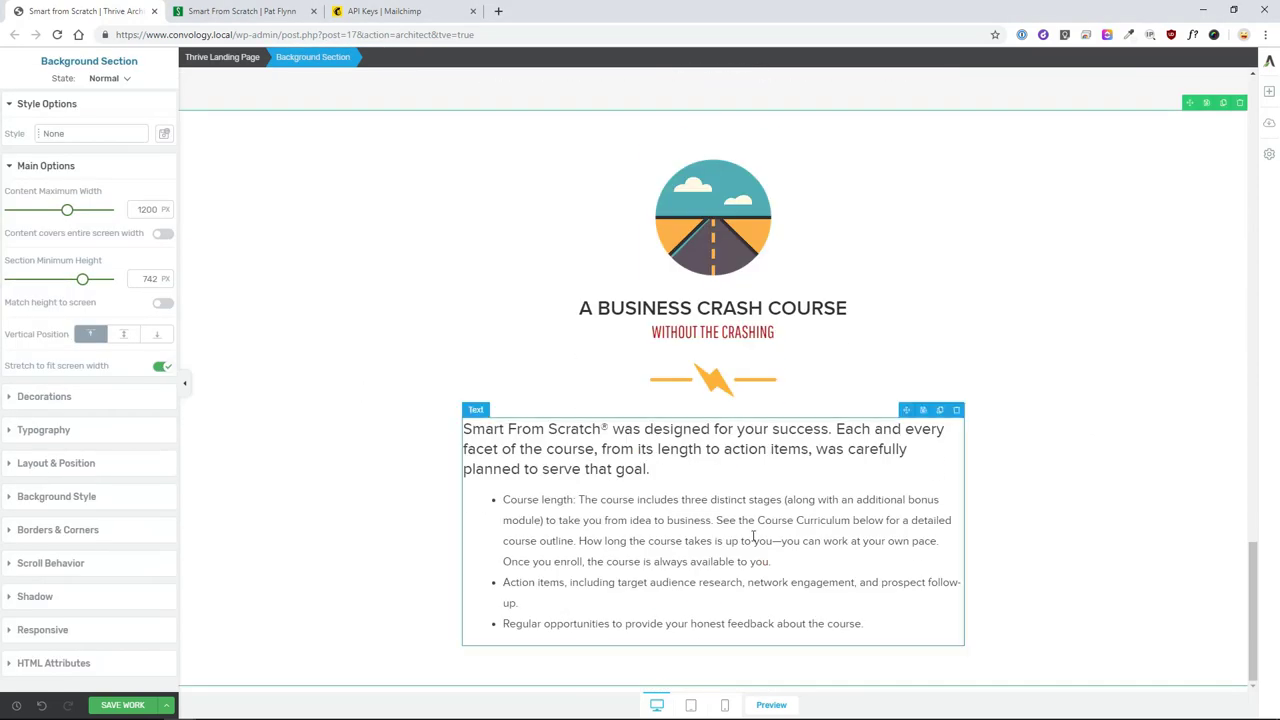
# - Review the intro text block's background and width settings, then select the whole section
pyautogui.click(470, 450)
pyautogui.click(56, 289)
pyautogui.click(56, 117)
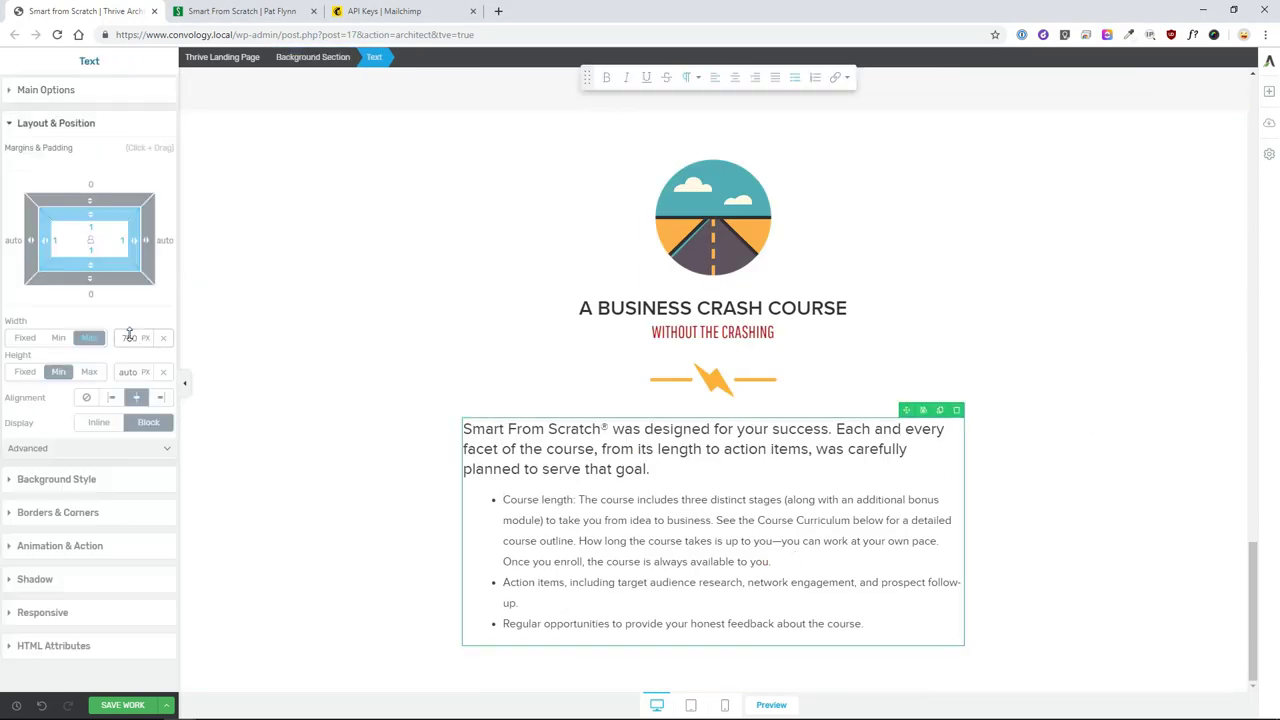
pyautogui.click(386, 446)
pyautogui.click(820, 562)
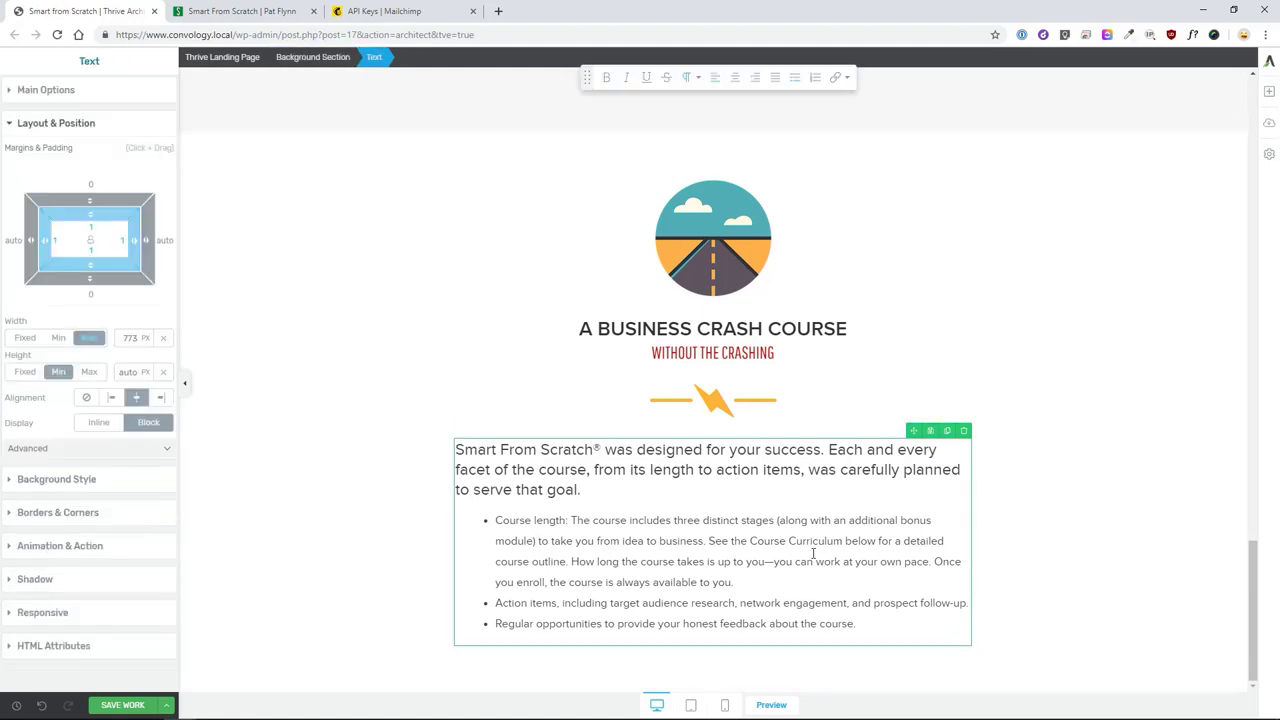
pyautogui.click(855, 655)
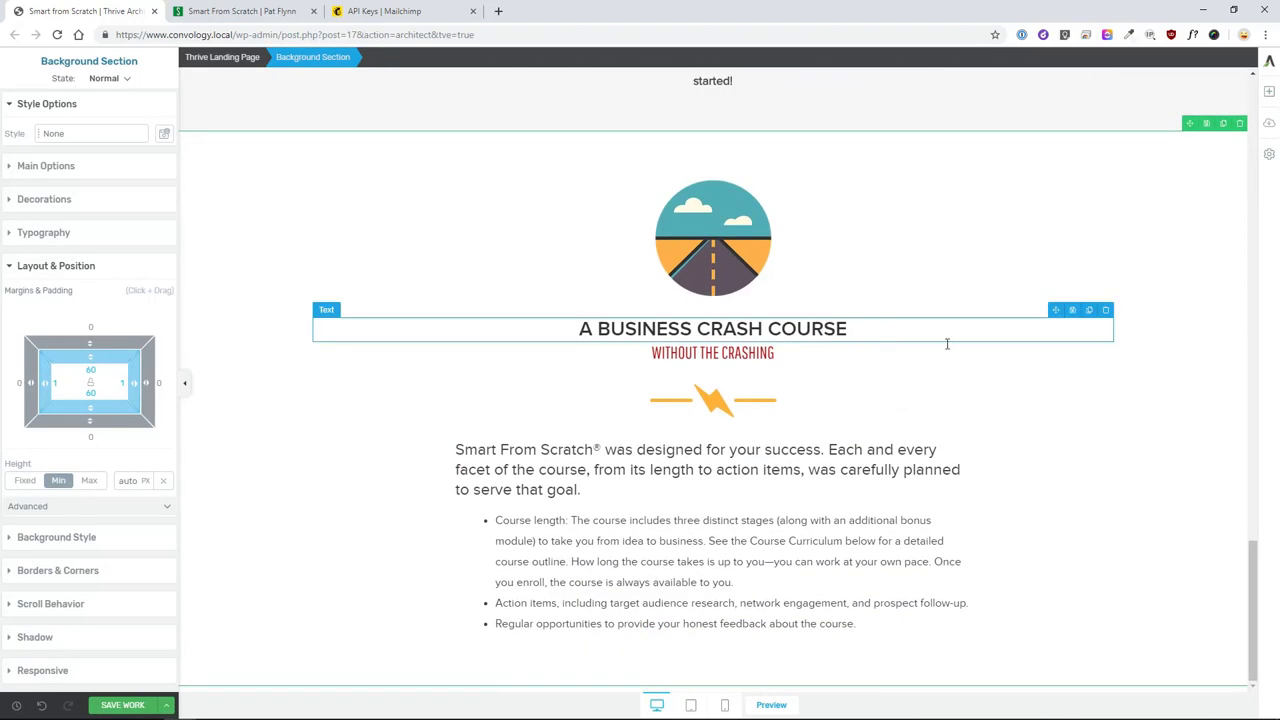
pyautogui.click(245, 11)
# - Scroll the original course page to What You Will Learn, then return to the editor
pyautogui.scroll(-5, 617, 316)
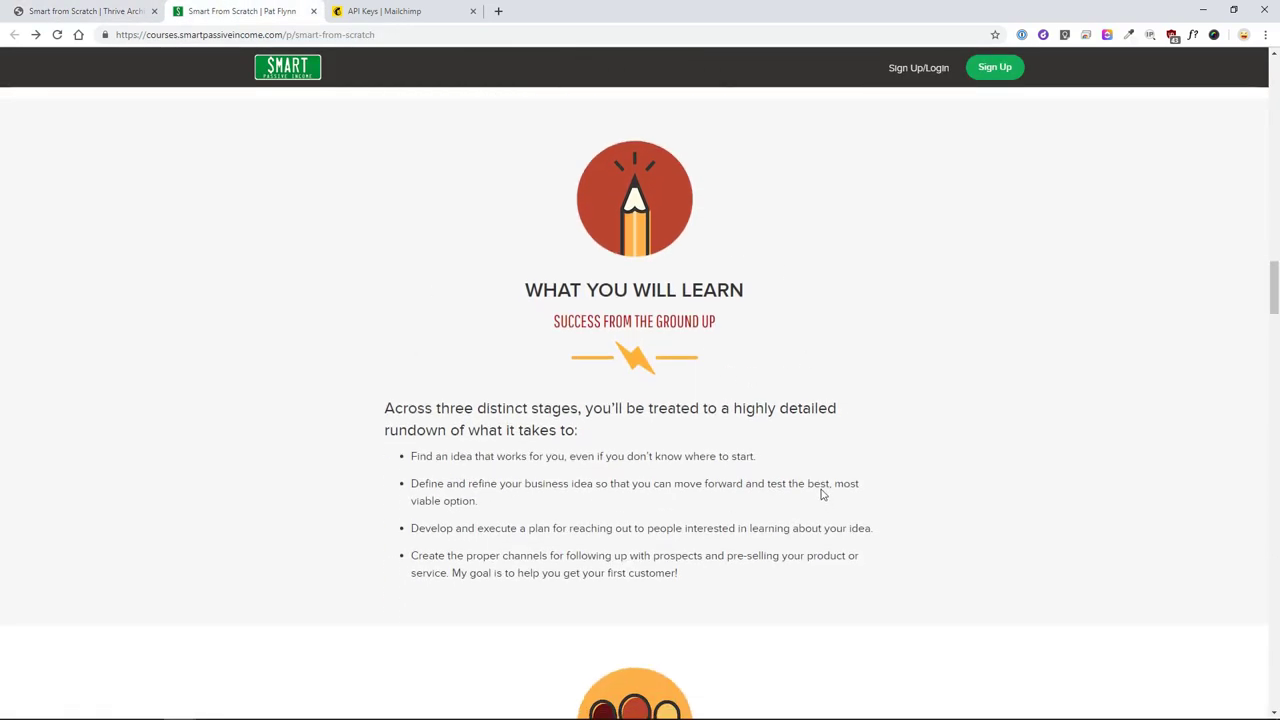
pyautogui.hotkey('ctrl', 'shift', 'Tab')
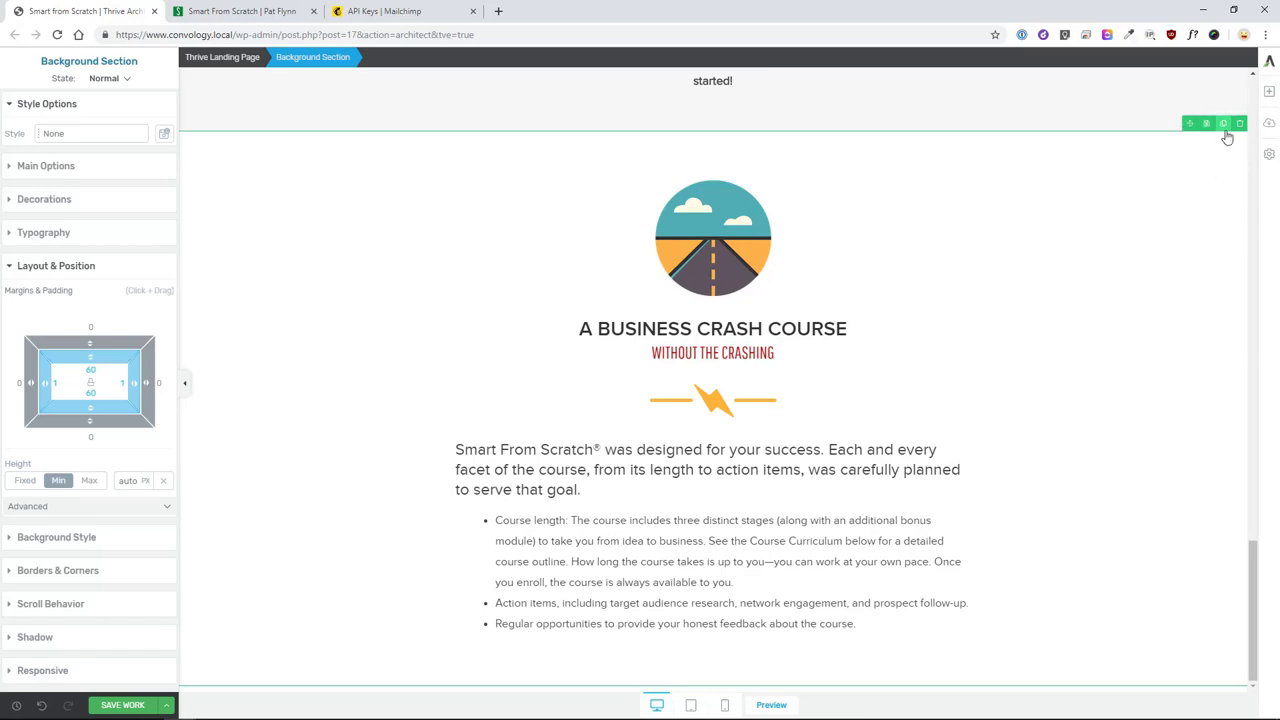
# - Duplicate the 'A Business Crash Course' section and open the copy's background colour settings
pyautogui.click(1224, 127)
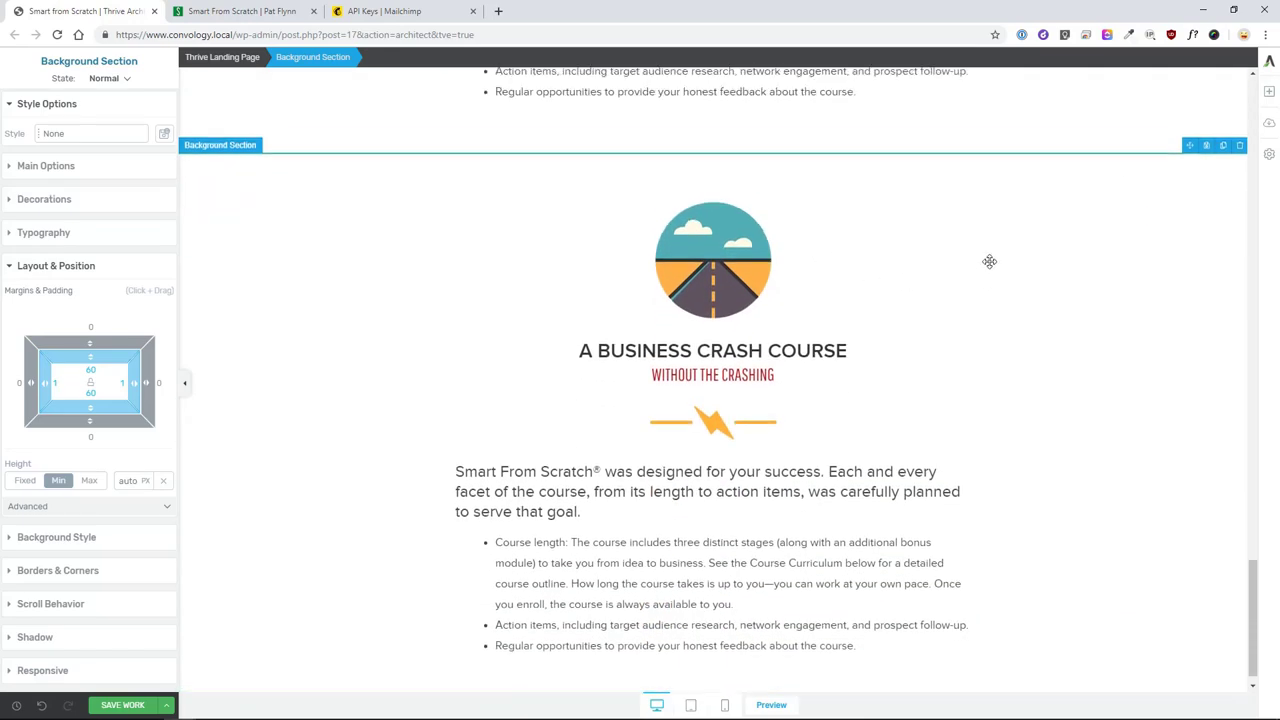
pyautogui.click(741, 225)
pyautogui.click(301, 174)
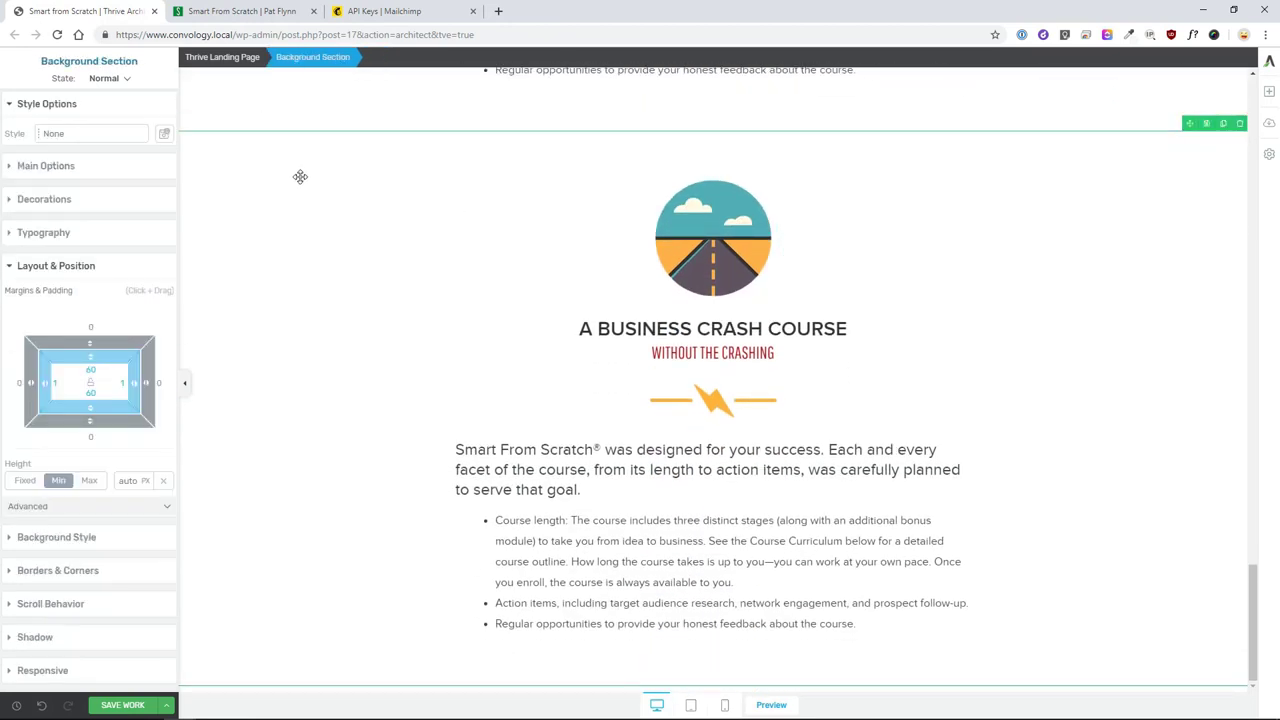
pyautogui.click(70, 540)
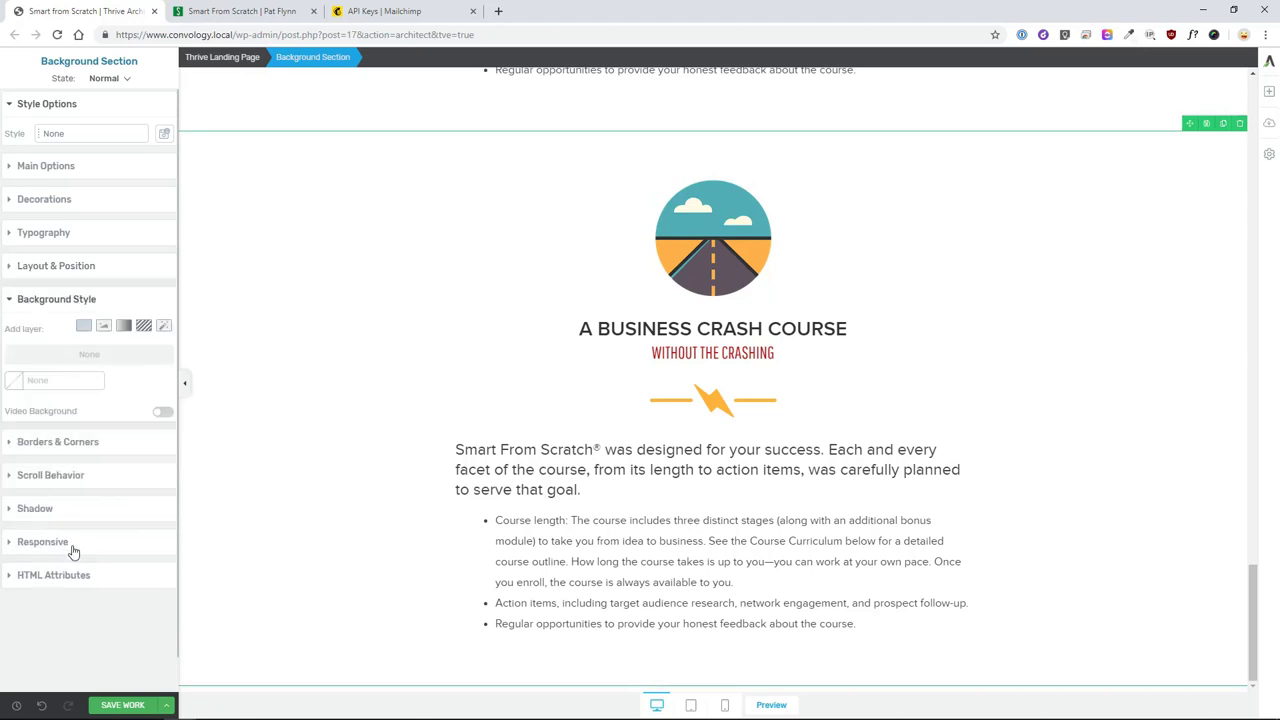
pyautogui.click(18, 384)
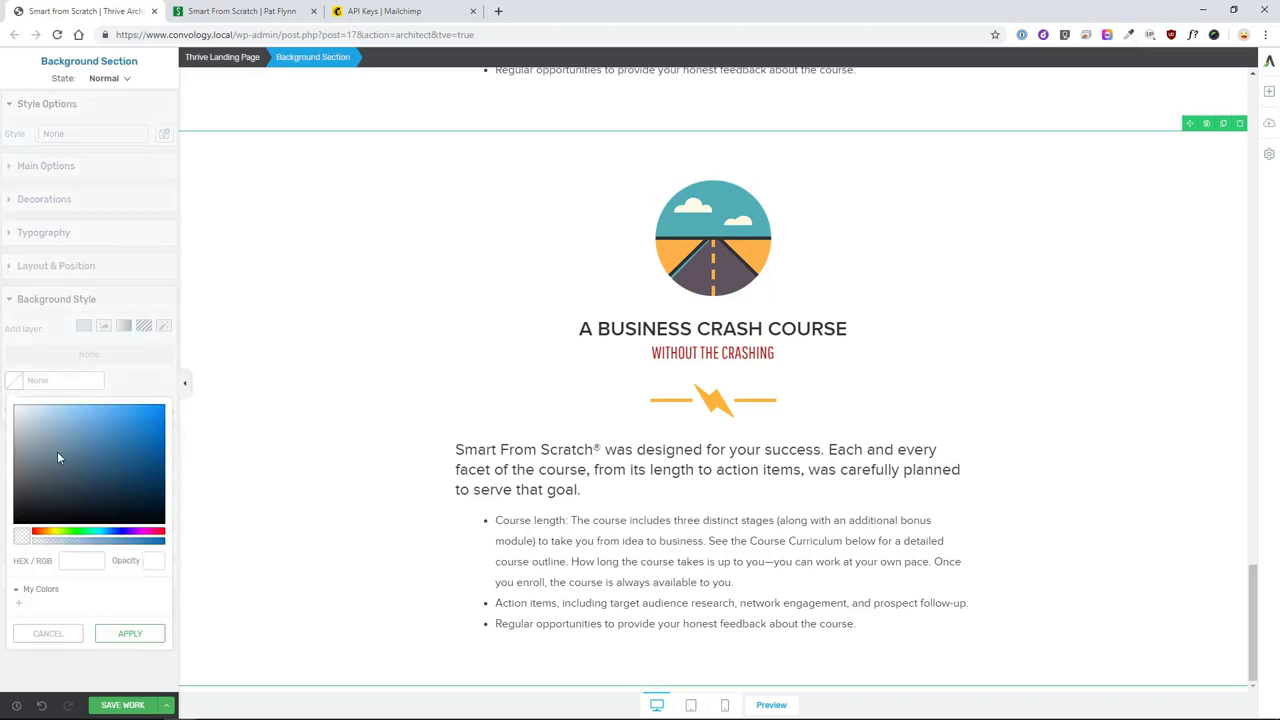
# - Set the copied section's background colour to #f7f7f7
pyautogui.click(86, 560)
pyautogui.write('#f7f7f7')
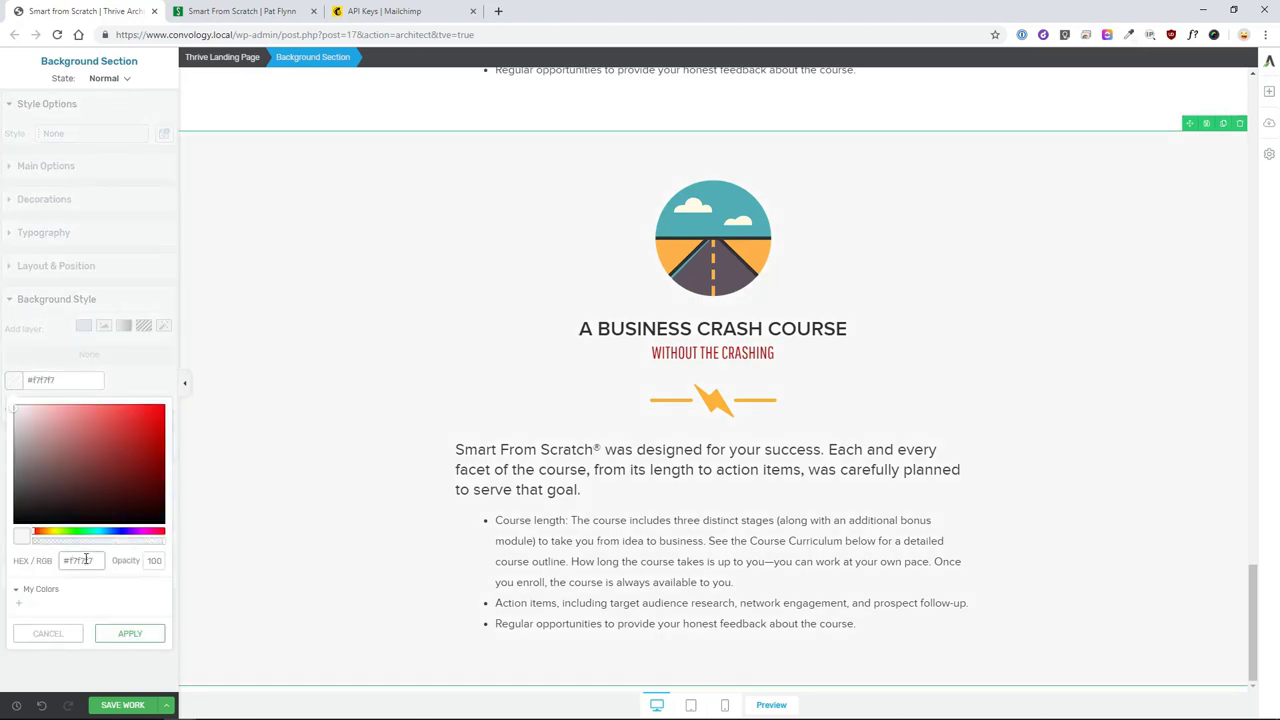
pyautogui.click(130, 633)
# - Replace the road image in the copy with the pencil image
pyautogui.click(686, 285)
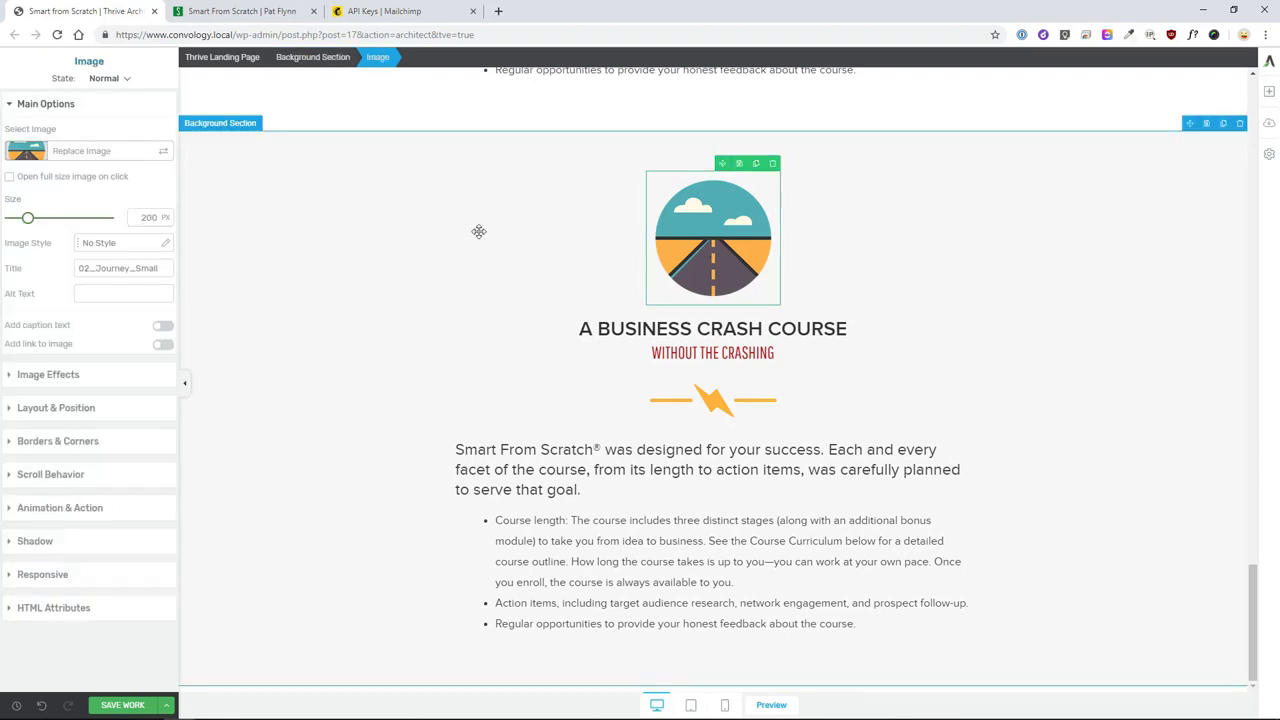
pyautogui.click(94, 158)
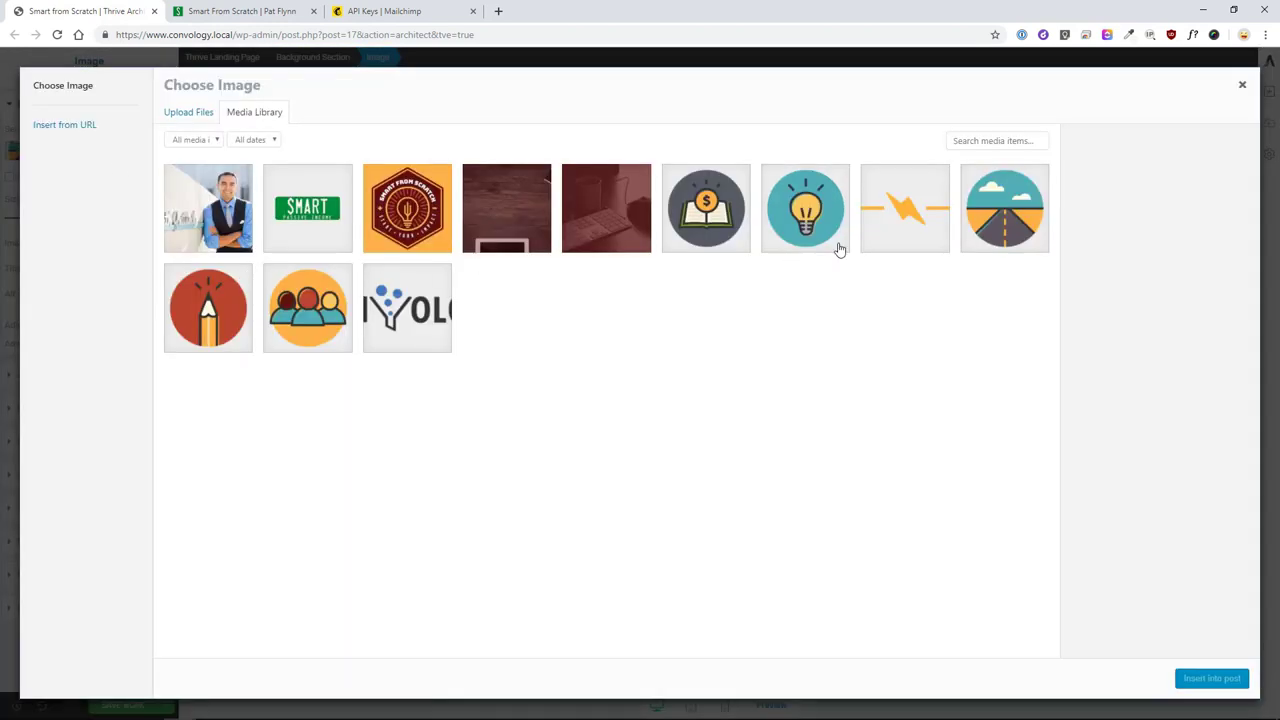
pyautogui.click(236, 309)
pyautogui.click(1214, 677)
pyautogui.click(1190, 676)
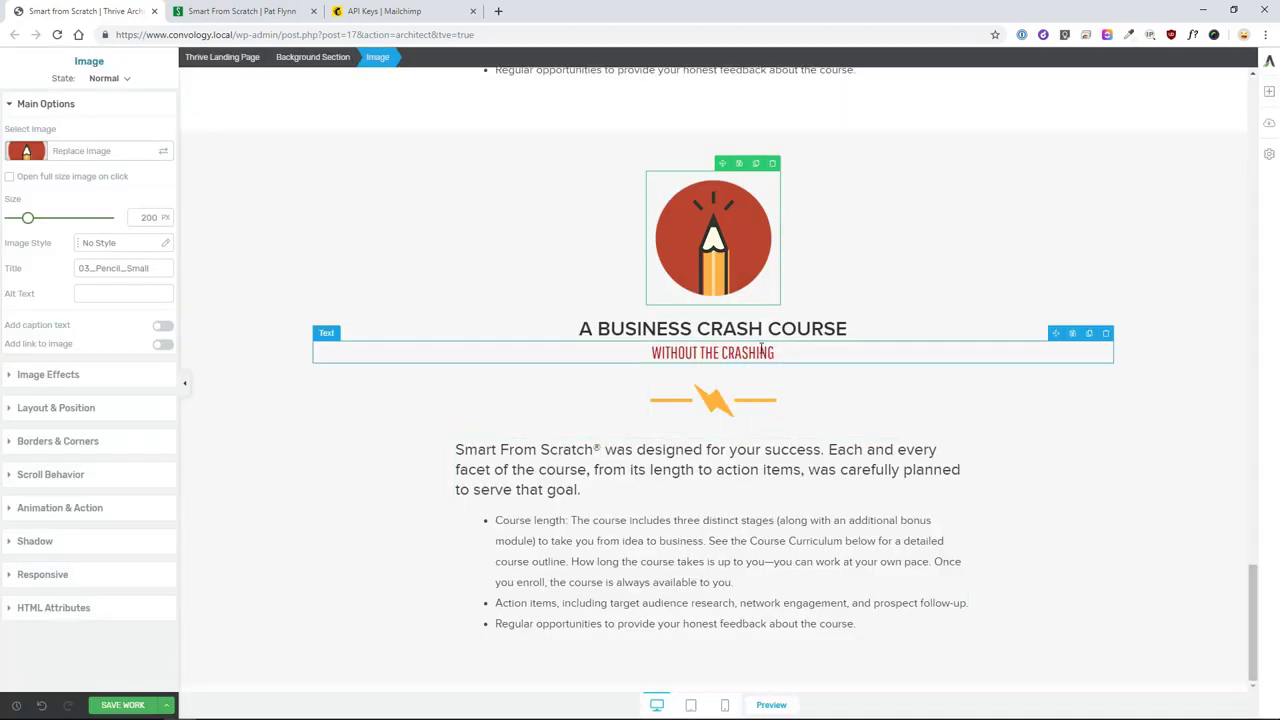
# - Retype the heading as 'WHAT YOU WILL LEARN' and the subtitle as 'SUCCESS FROM THE GROUND UP'
pyautogui.click(787, 328)
pyautogui.tripleClick(787, 328)
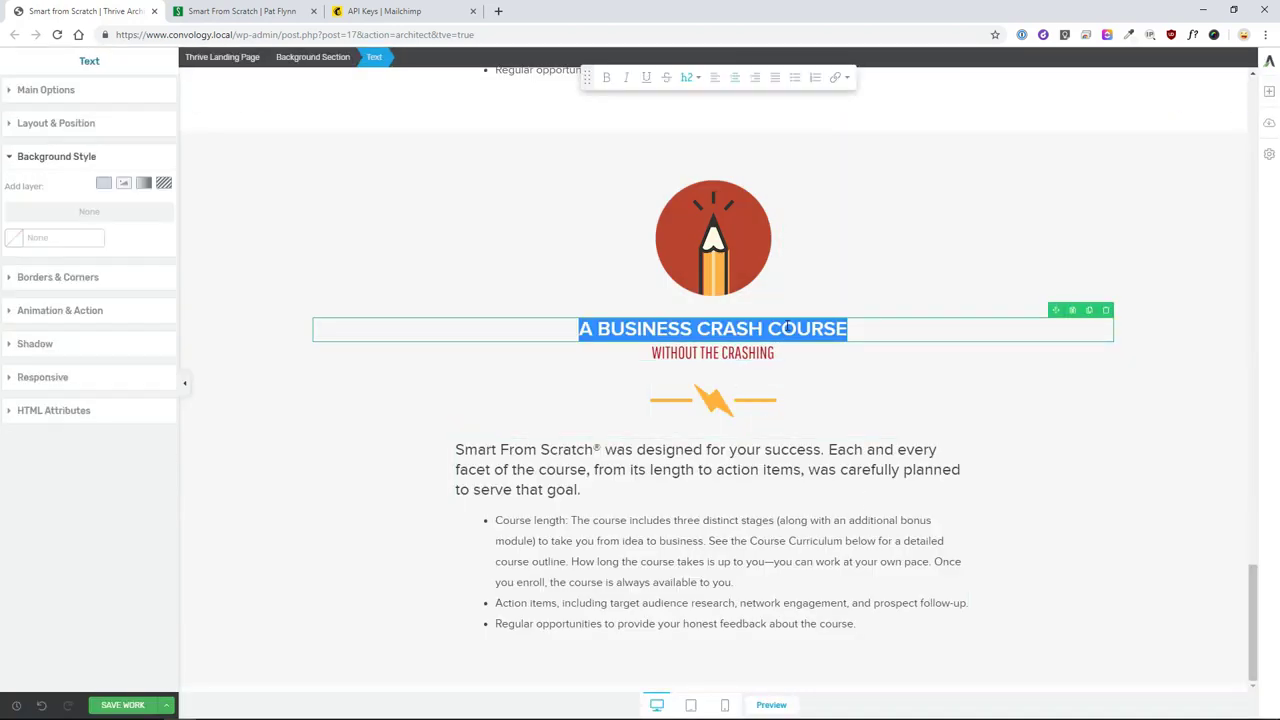
pyautogui.write('WHAT YOU WILL LEARN')
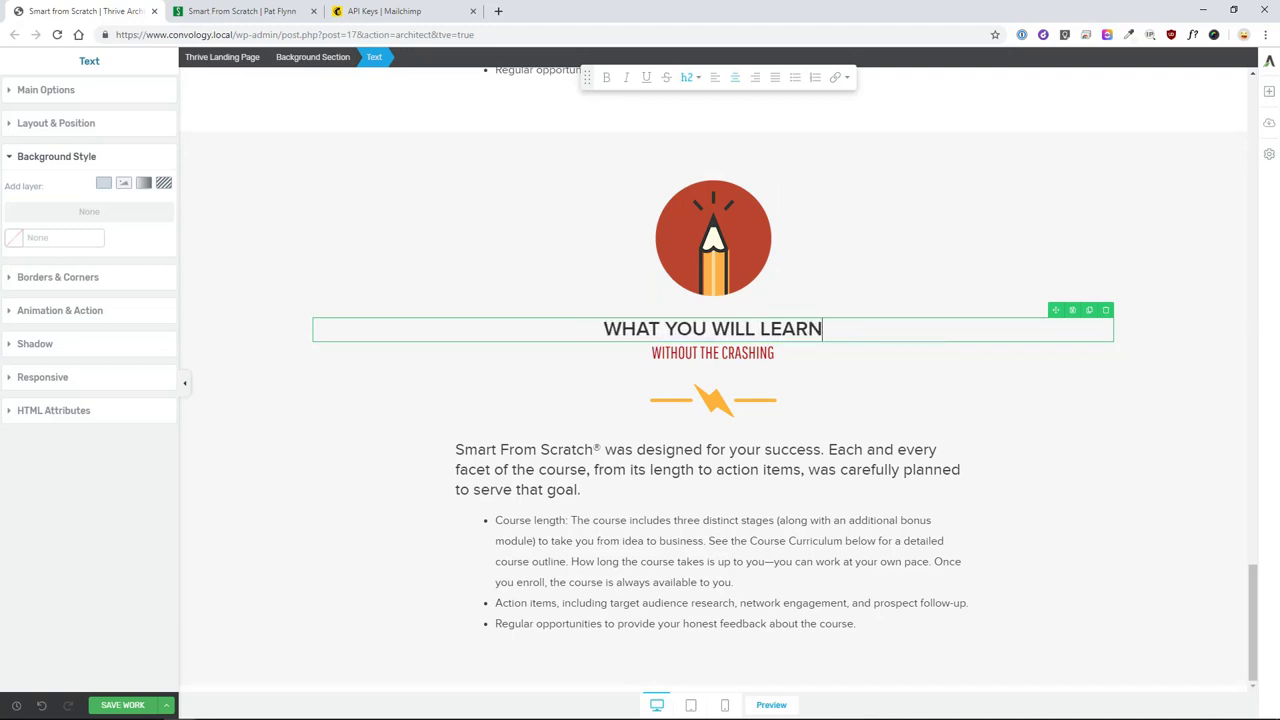
pyautogui.click(823, 352)
pyautogui.tripleClick(823, 352)
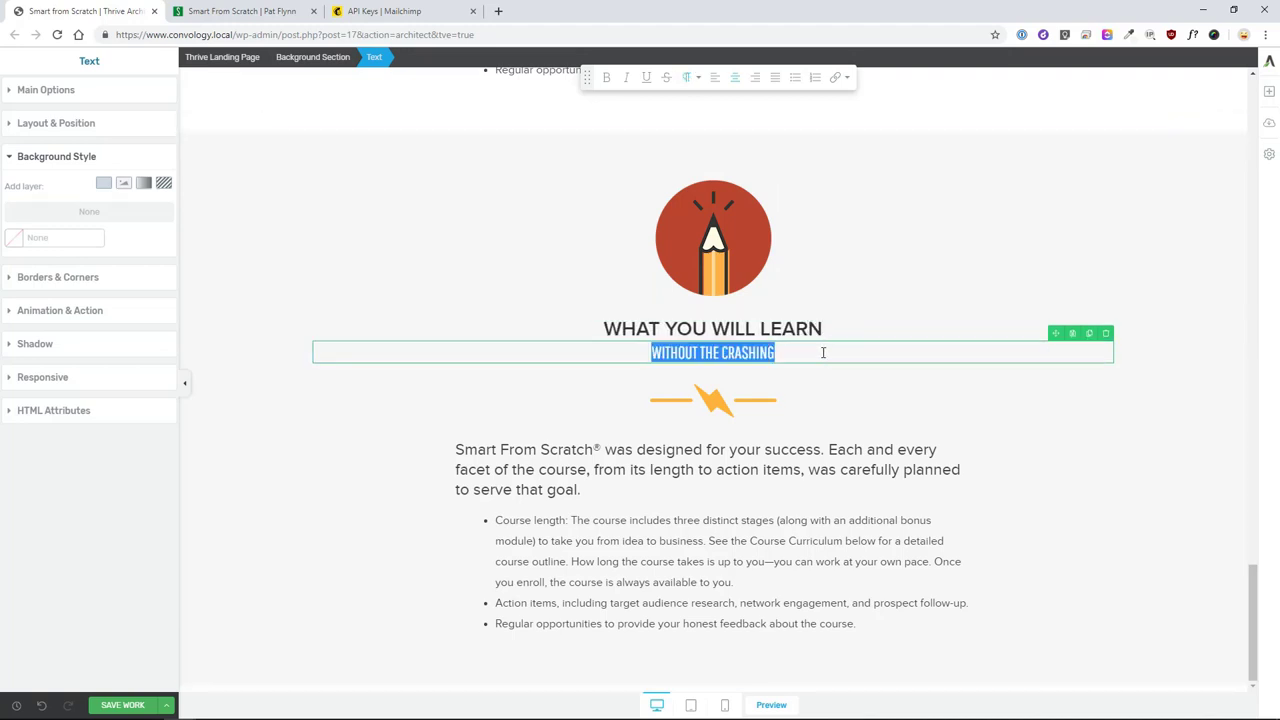
pyautogui.write('SUCCESS FROM THE GROUND UP')
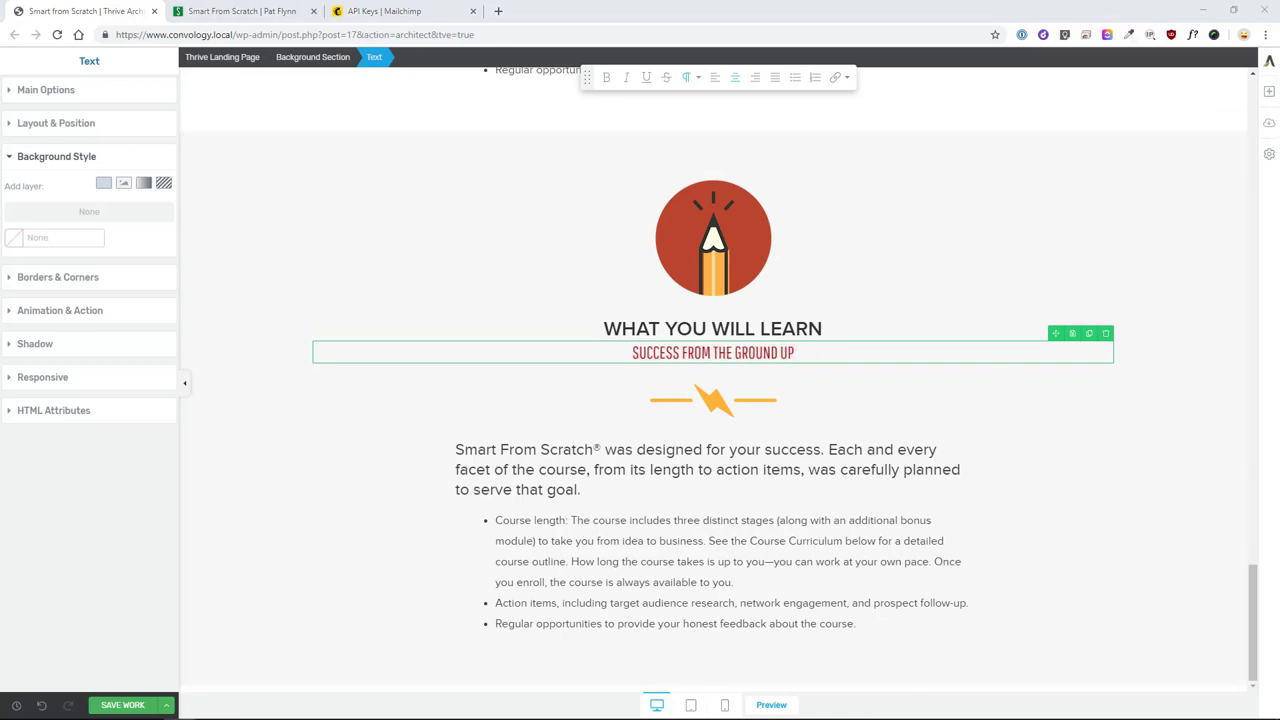
# - Replace the intro paragraph with the 'Across three distinct stages' sentence
pyautogui.click(629, 487)
pyautogui.moveTo(594, 488); pyautogui.dragTo(449, 446)
pyautogui.write('Across three distinct stages, you’ll be treated to a highly detailed rundown of what it takes to:')
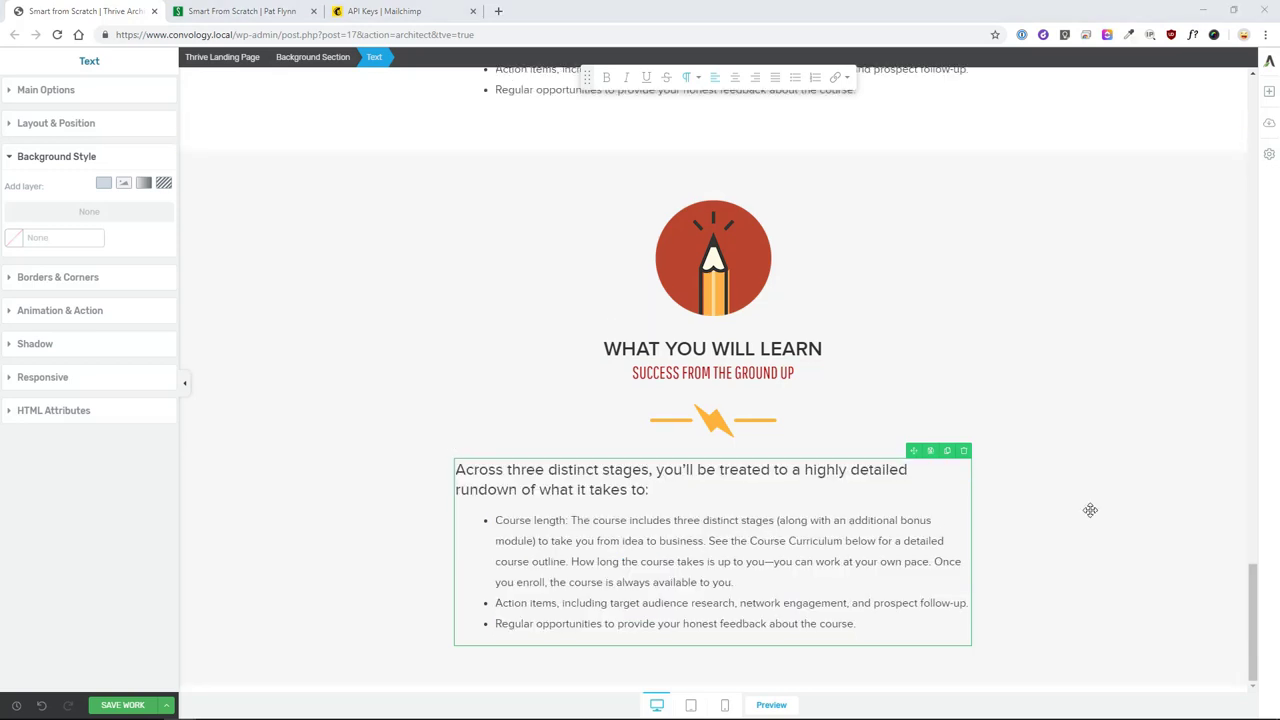
# - Replace the bullet list with the four learning-goal lines, each its own bullet
pyautogui.moveTo(856, 623); pyautogui.dragTo(480, 523)
pyautogui.write('Find an idea that works for you, even if you don’t know where to start. Define and refine your business idea so that you can move forward and test the best, most viable option. Develop and execute a plan for reaching out to people interested in learning about your idea. Create the proper channels for following up with prospects and pre-selling your product or service. My goal is to help you get your first customer!')
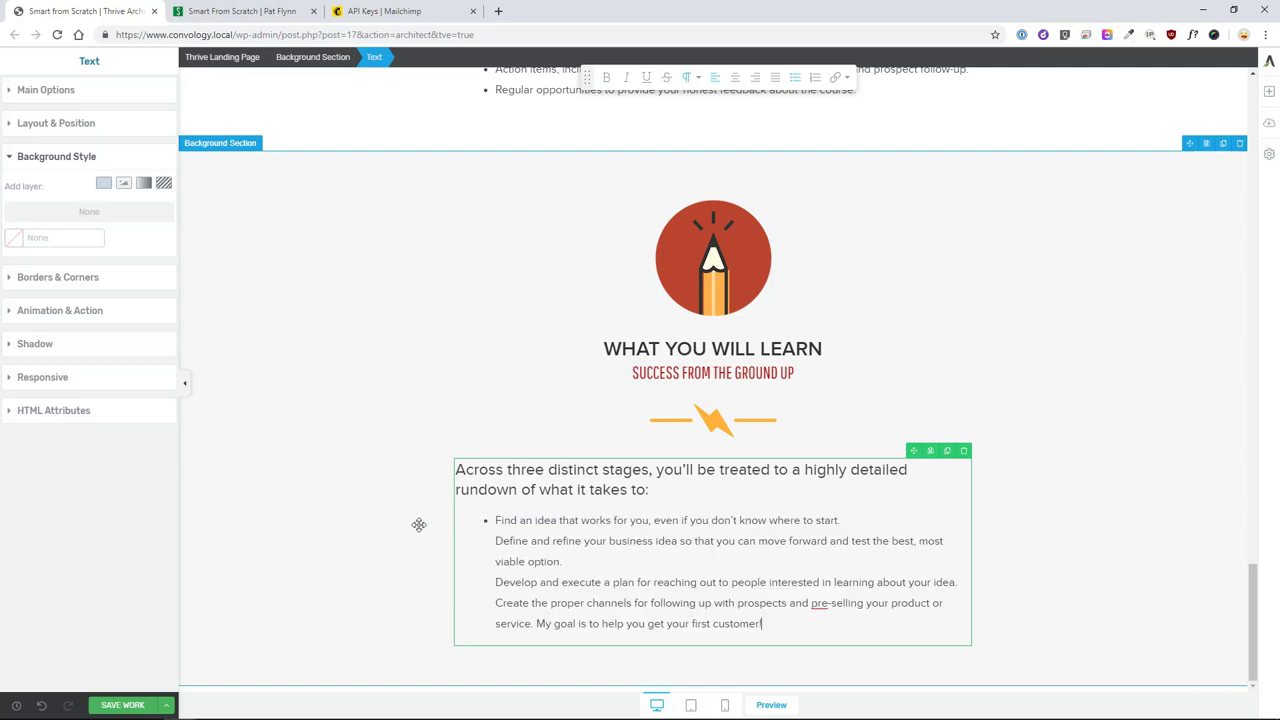
pyautogui.click(366, 520)
pyautogui.click(495, 582)
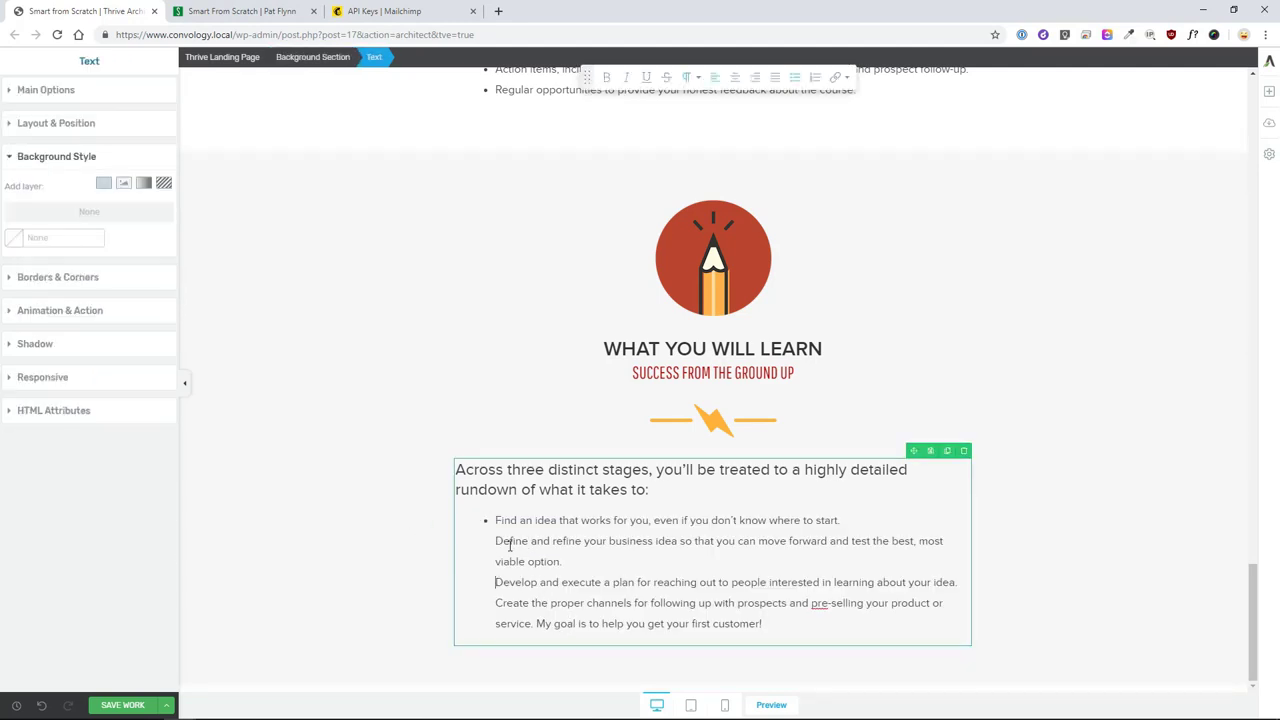
pyautogui.press('Return')
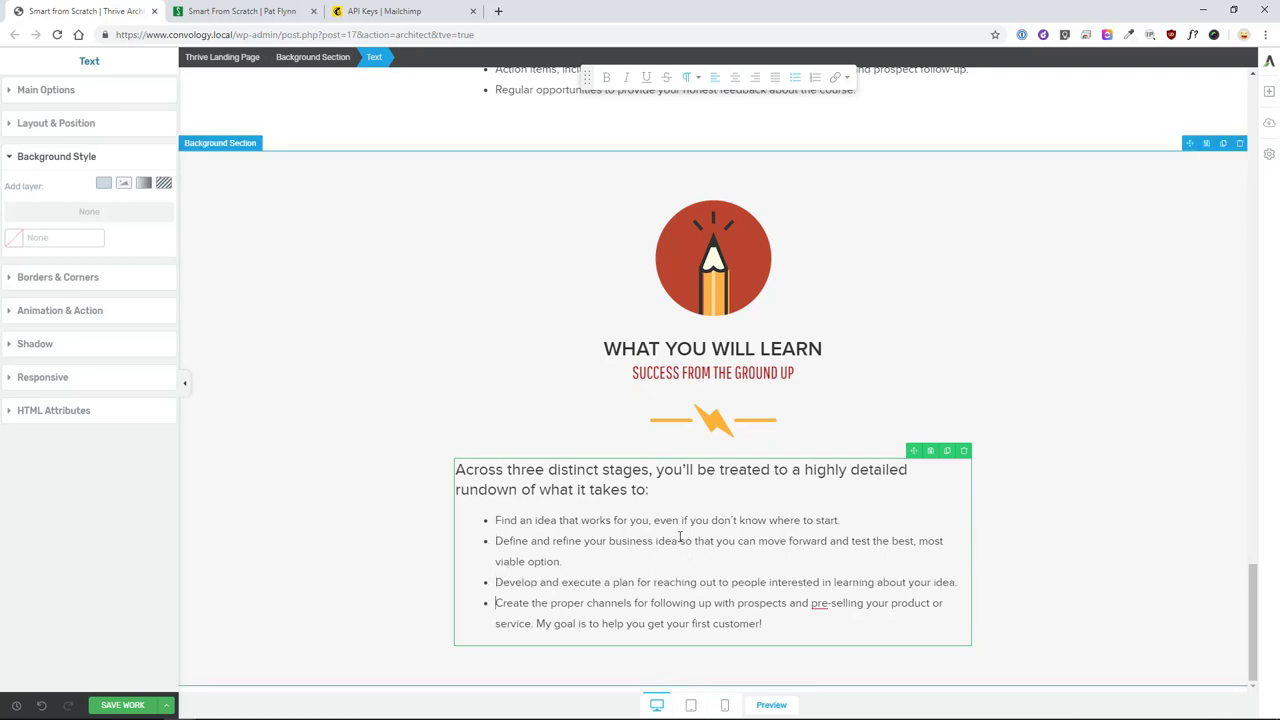
pyautogui.click(360, 529)
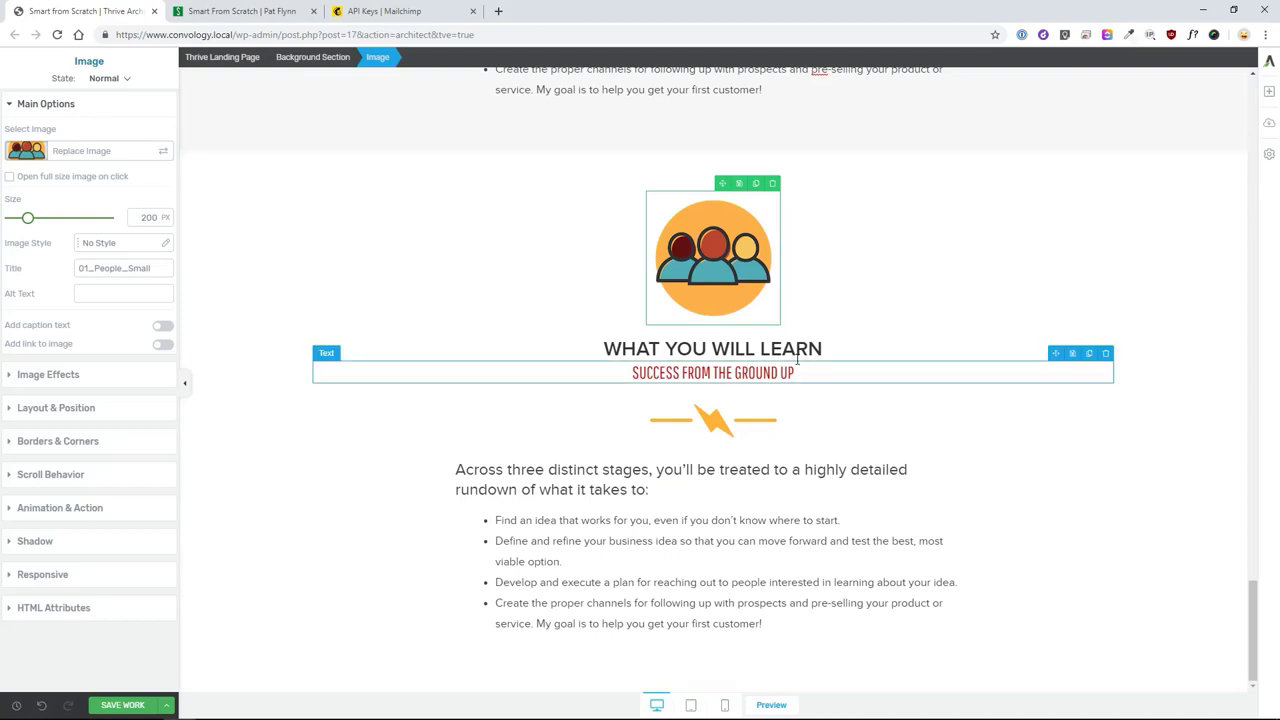
# - Retype the heading as 'WHO IT'S FOR' and the subtitle as 'MAKING YOUR IMPACT'
pyautogui.tripleClick(712, 348)
pyautogui.write("WHO IT'S FOR")
pyautogui.tripleClick(712, 372)
pyautogui.write('MAKING YOUR IMPACT')
# - Paste the new intro paragraph and replace the bullets with the aspirer paragraph
pyautogui.click(680, 479)
pyautogui.write('Smart From Scratch® was designed for students looking to make an impact in the business world but who may not have the tools to help get them there.')
pyautogui.moveTo(495, 520); pyautogui.dragTo(762, 623)
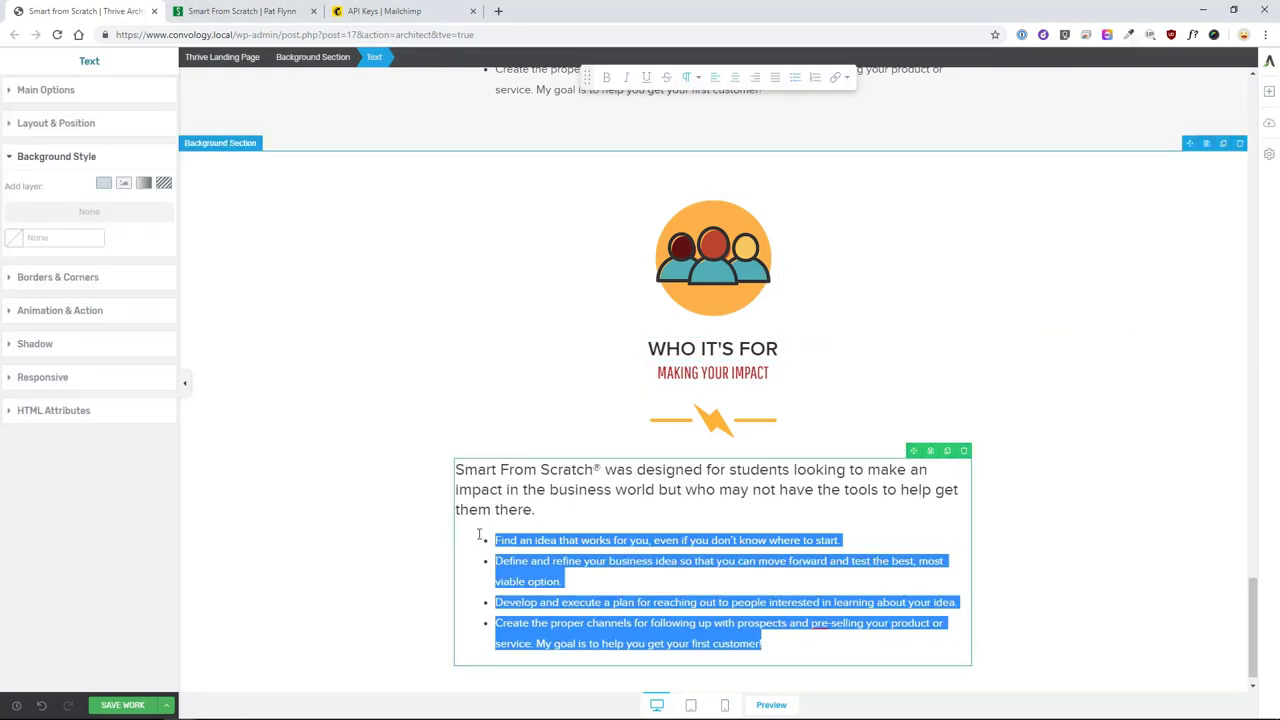
pyautogui.write("You are an aspirer. You yearn to make your mark on the world. Maybe you even have an idea for a business or an amazing product, but you're not sure what to do next. Or maybe you're having trouble coming up with an idea in the first place. Smart From Scratch® is the course to help you identify and validate your idea, so you can begin building a business that works.")
# - Add a new empty background section at the bottom of the page
pyautogui.scroll(-1, 517, 568)
pyautogui.click(1050, 330)
pyautogui.click(1268, 90)
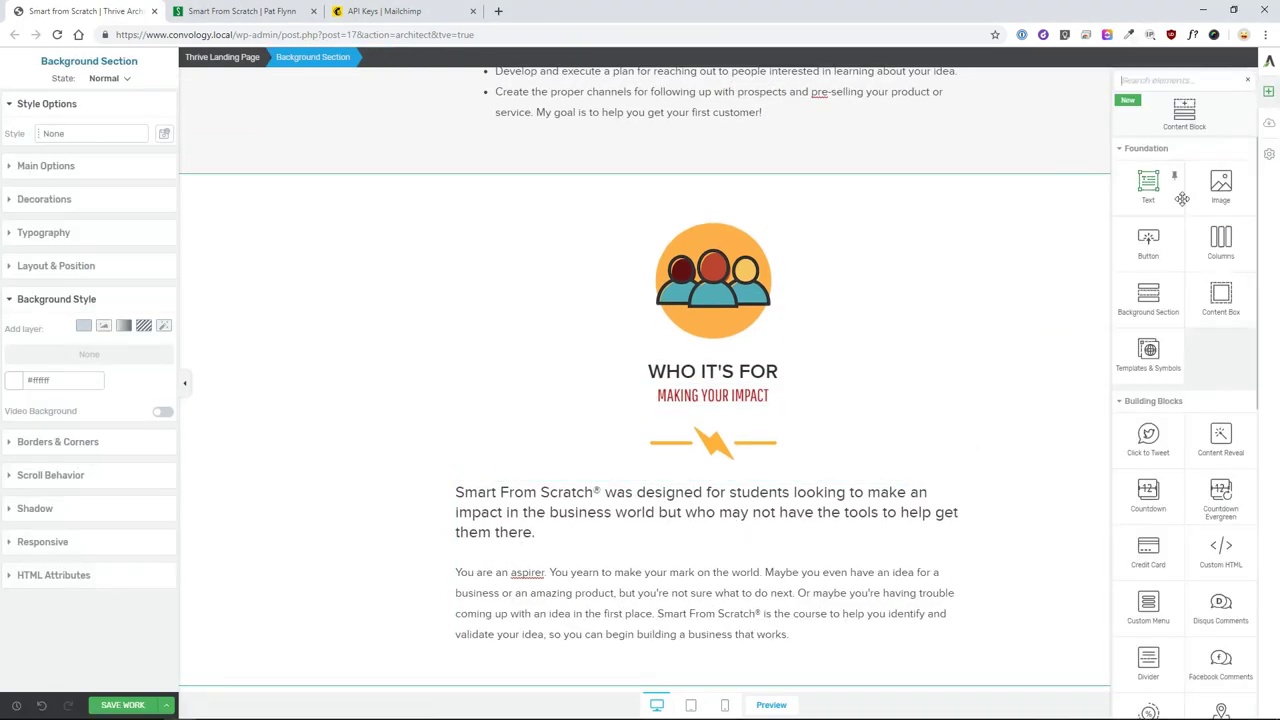
pyautogui.moveTo(1148, 300); pyautogui.dragTo(329, 651)
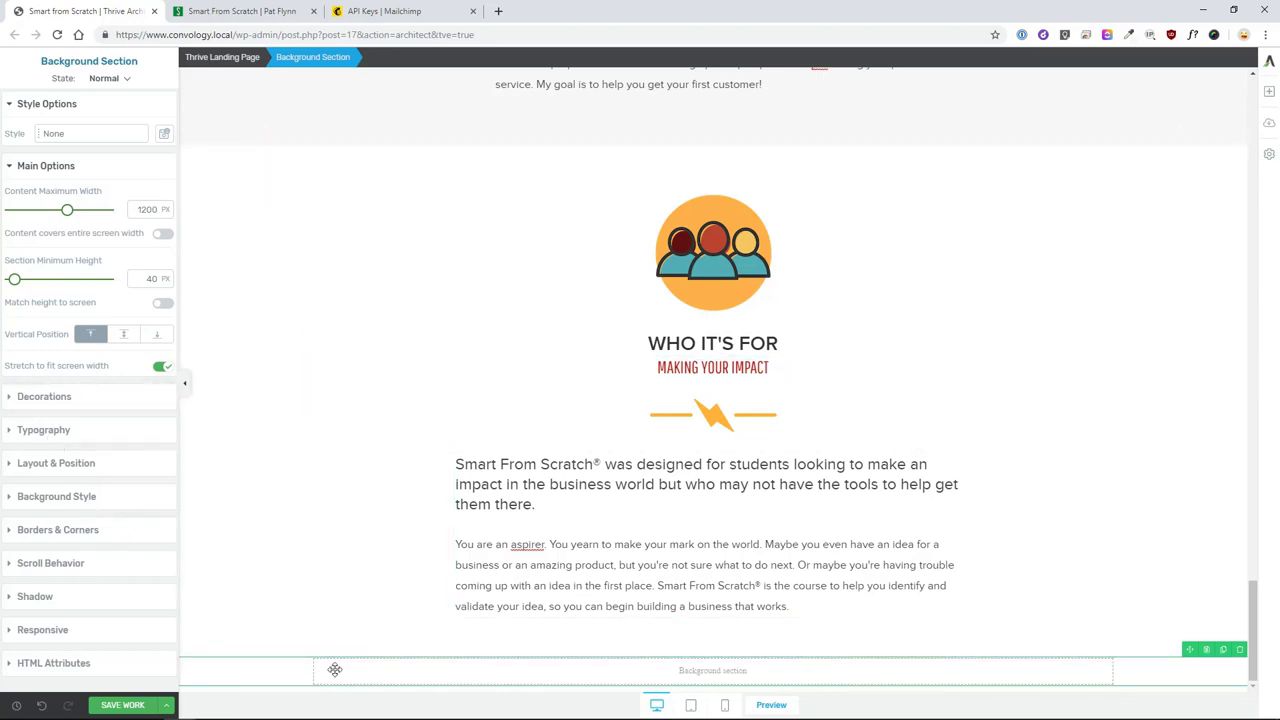
# - Set the contact-hero.jpg photo as the new section's background image
pyautogui.click(45, 503)
pyautogui.click(103, 327)
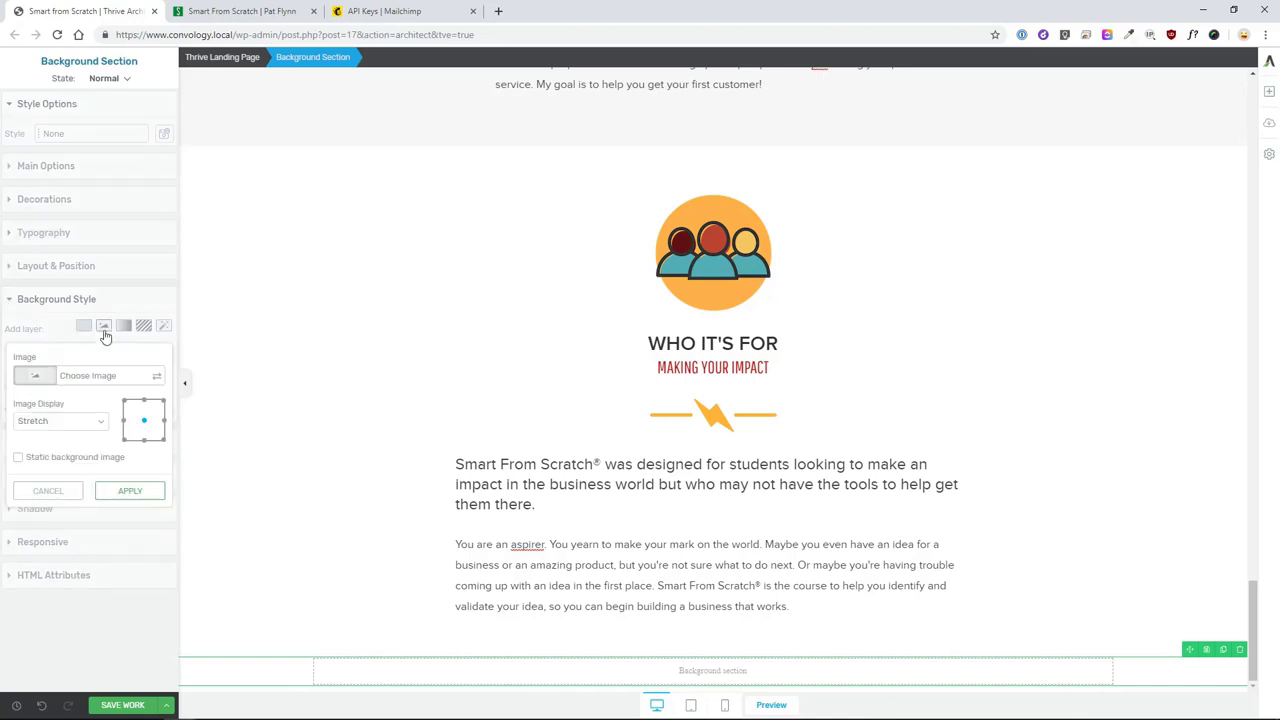
pyautogui.click(70, 376)
pyautogui.click(600, 215)
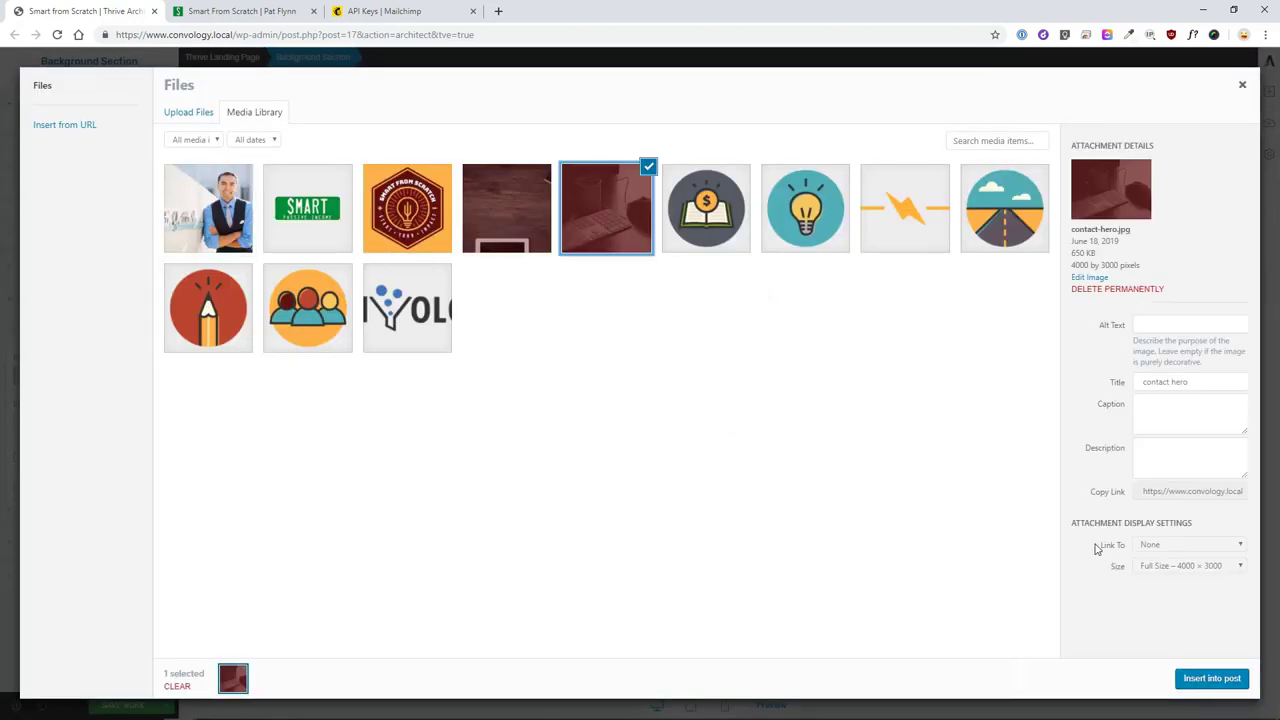
pyautogui.click(1211, 678)
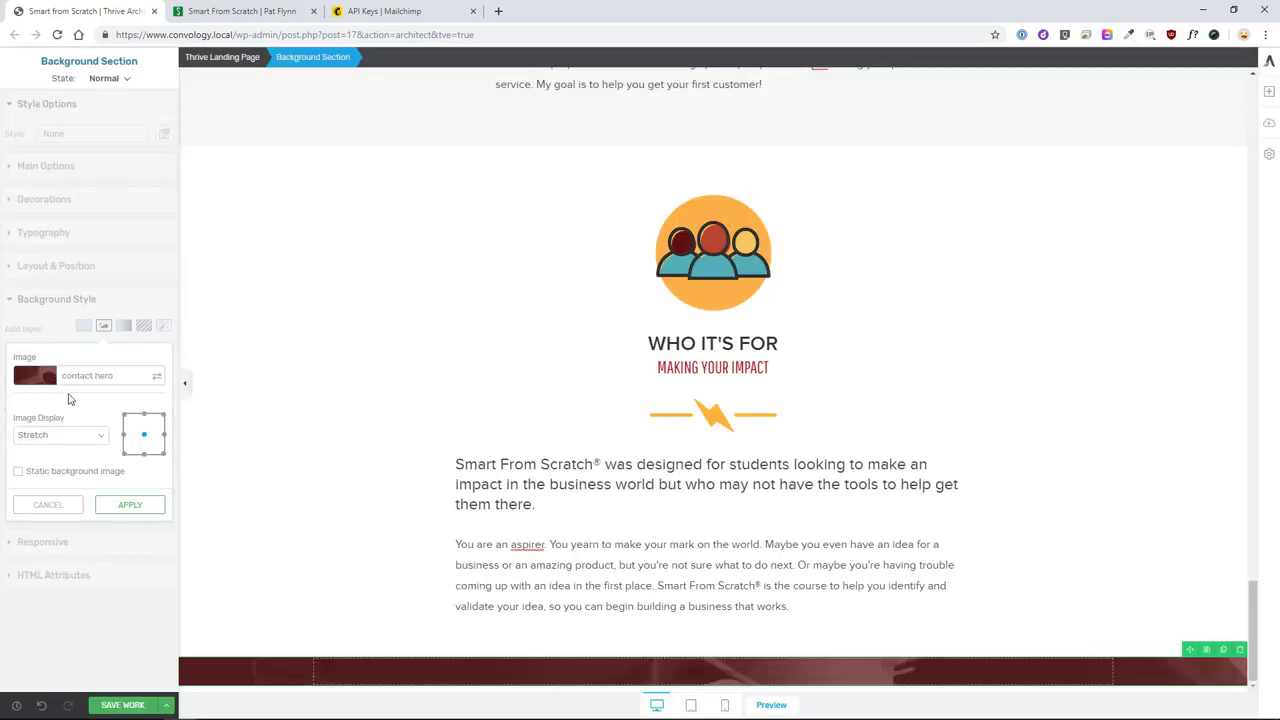
pyautogui.click(130, 504)
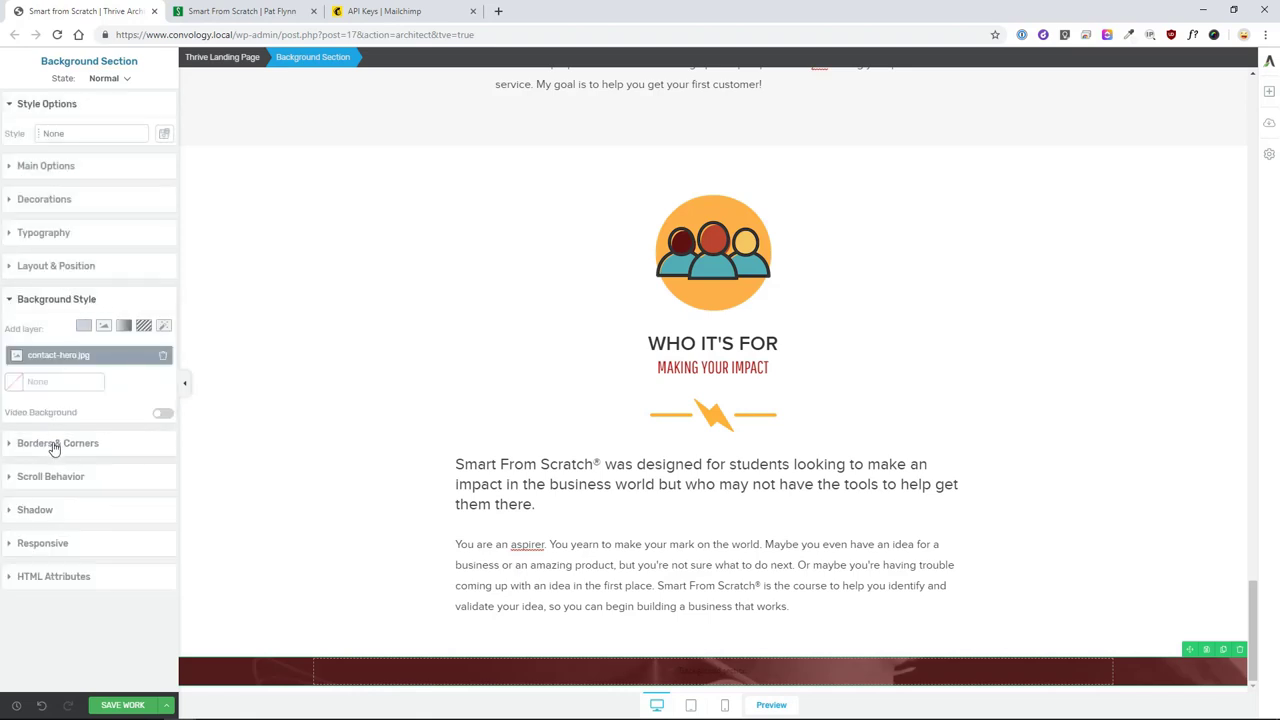
# - Give the section 60 px top and bottom padding
pyautogui.click(55, 445)
pyautogui.click(60, 268)
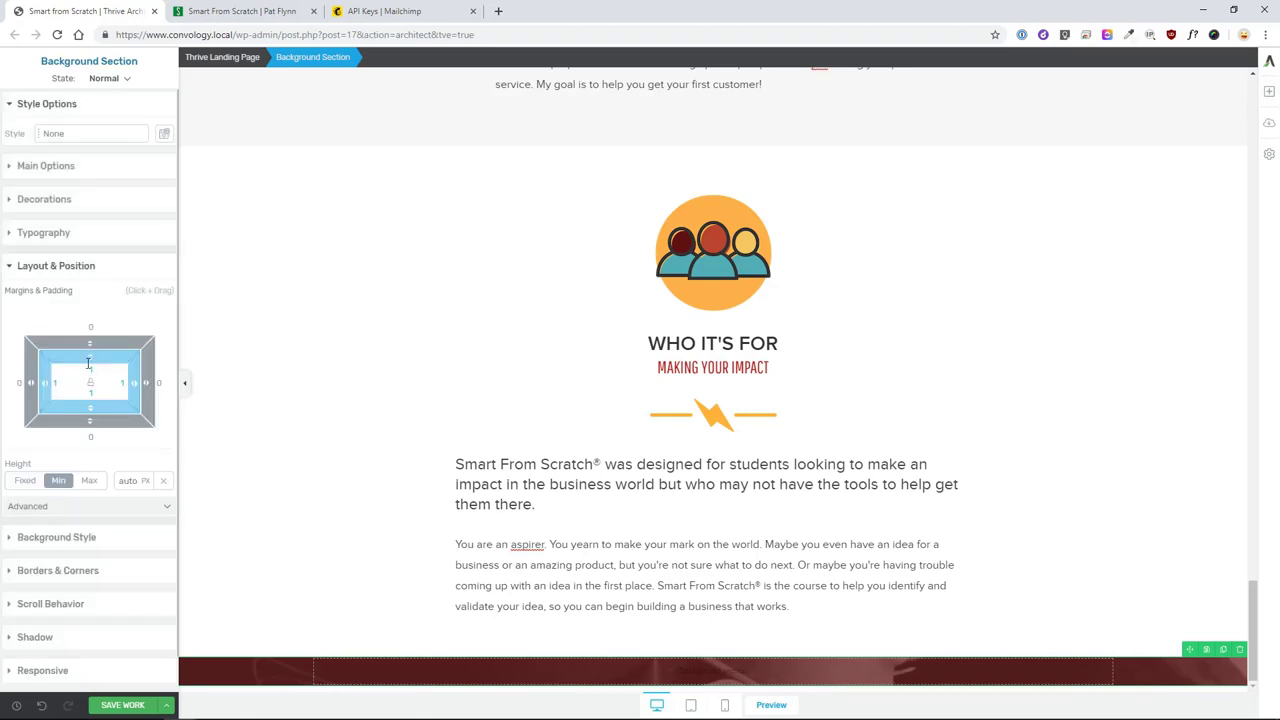
pyautogui.write('60')
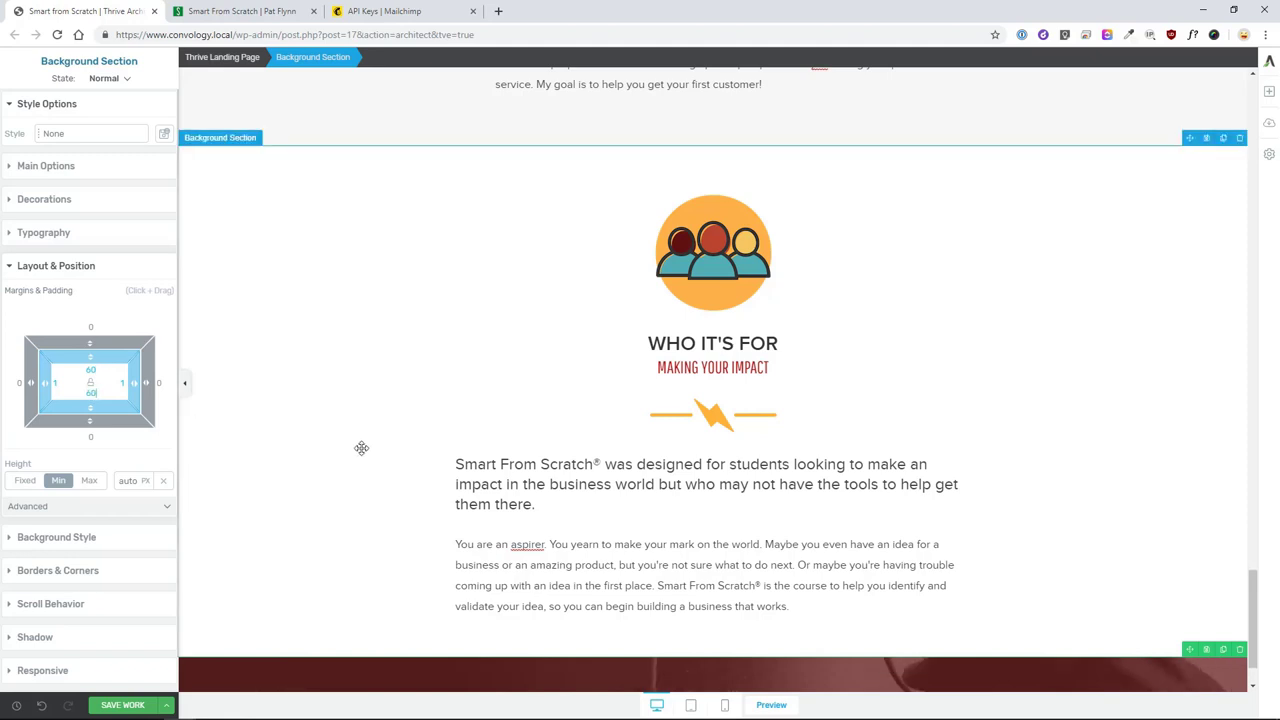
pyautogui.scroll(-1, 334, 448)
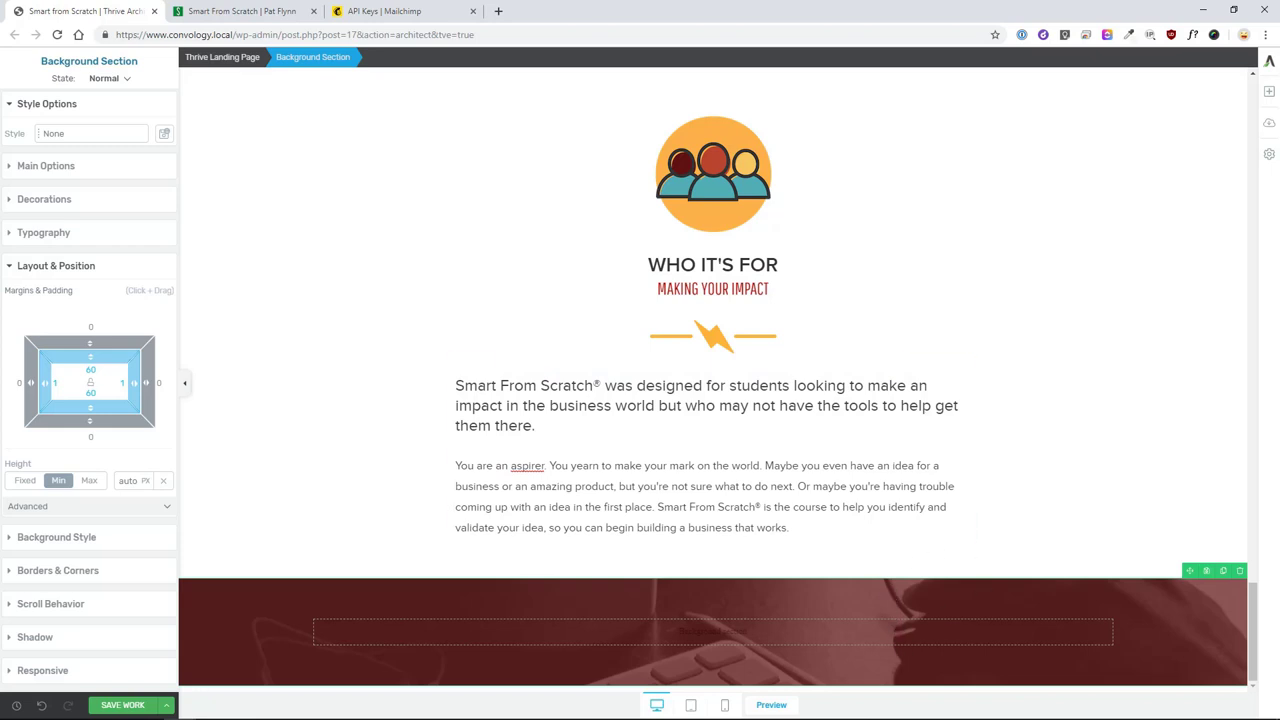
pyautogui.click(1264, 94)
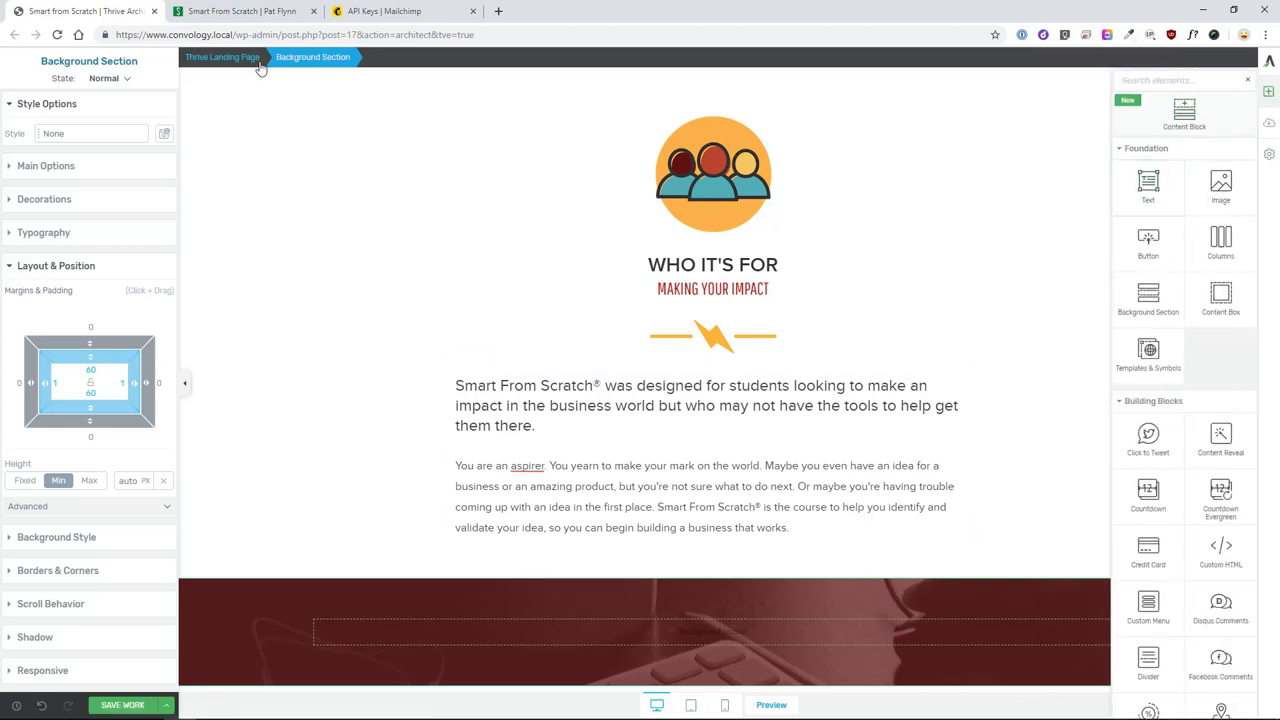
pyautogui.click(262, 14)
pyautogui.scroll(-8, 565, 330)
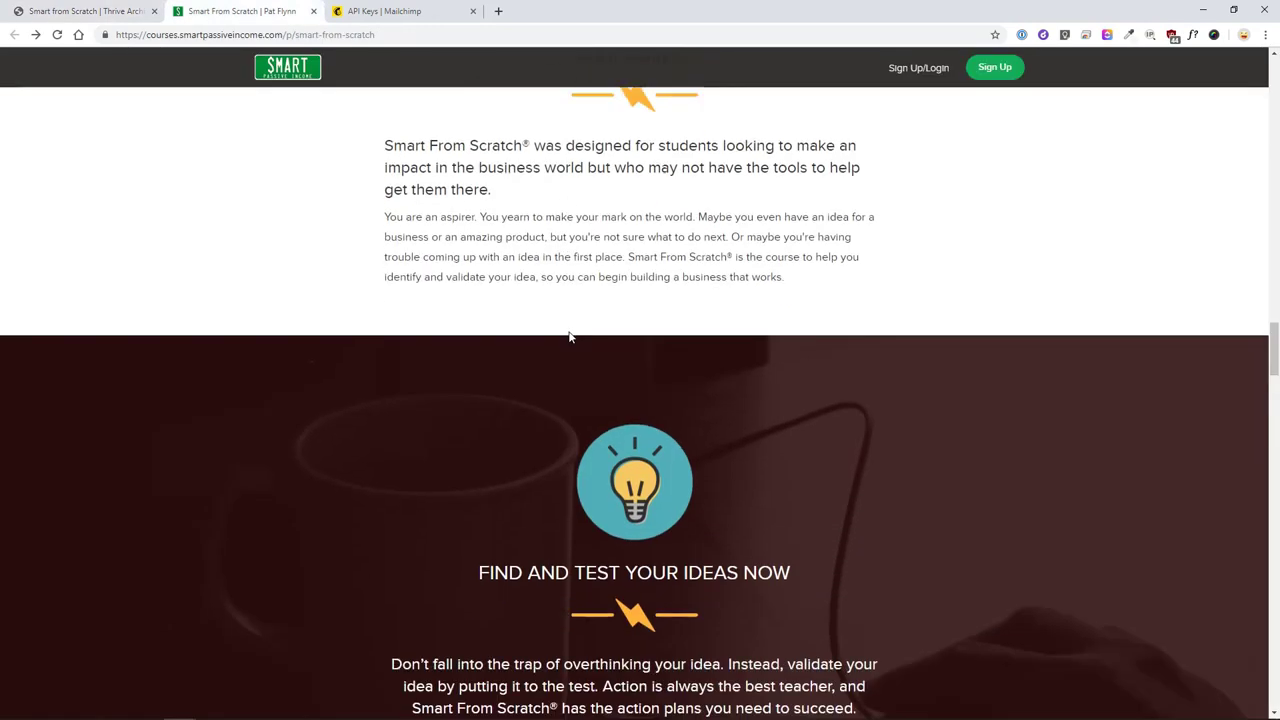
pyautogui.scroll(-4, 570, 337)
pyautogui.moveTo(494, 229); pyautogui.dragTo(790, 230)
pyautogui.scroll(1, 757, 316)
pyautogui.scroll(-2, 754, 322)
pyautogui.moveTo(457, 386); pyautogui.dragTo(779, 485)
pyautogui.scroll(-3, 865, 473)
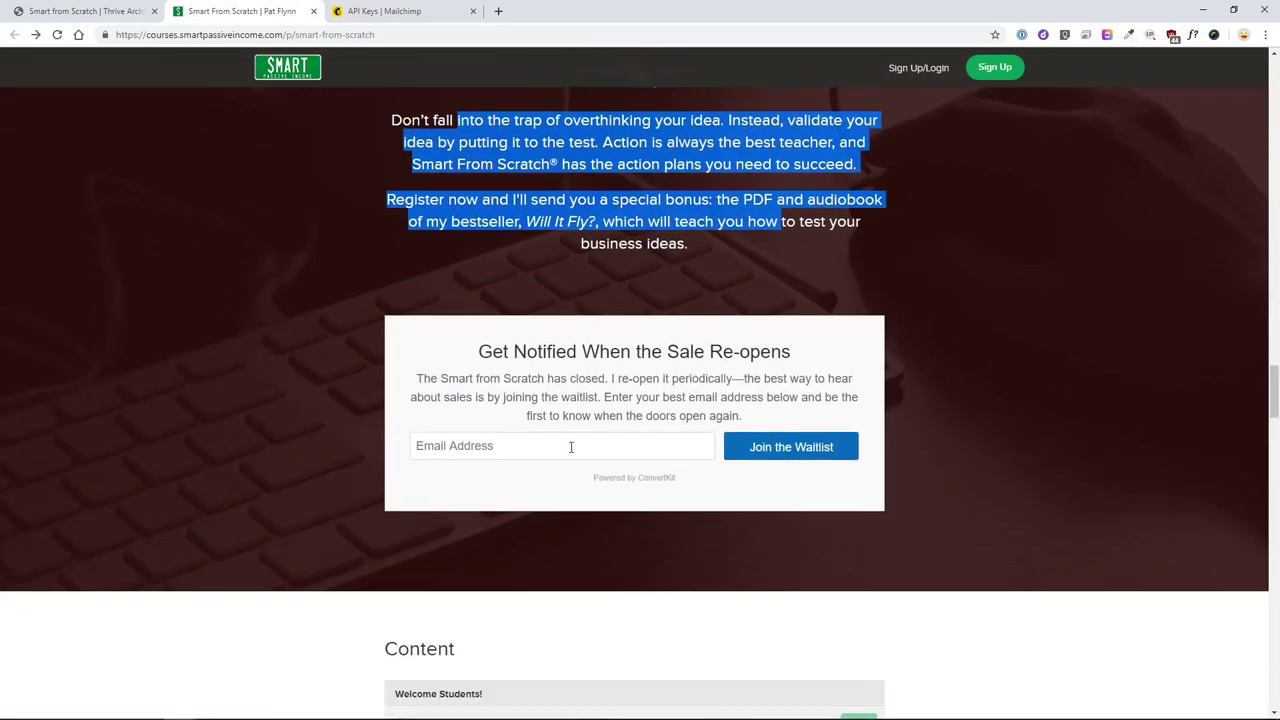
pyautogui.click(948, 374)
pyautogui.scroll(-3, 960, 400)
pyautogui.scroll(3, 958, 364)
pyautogui.scroll(2, 958, 370)
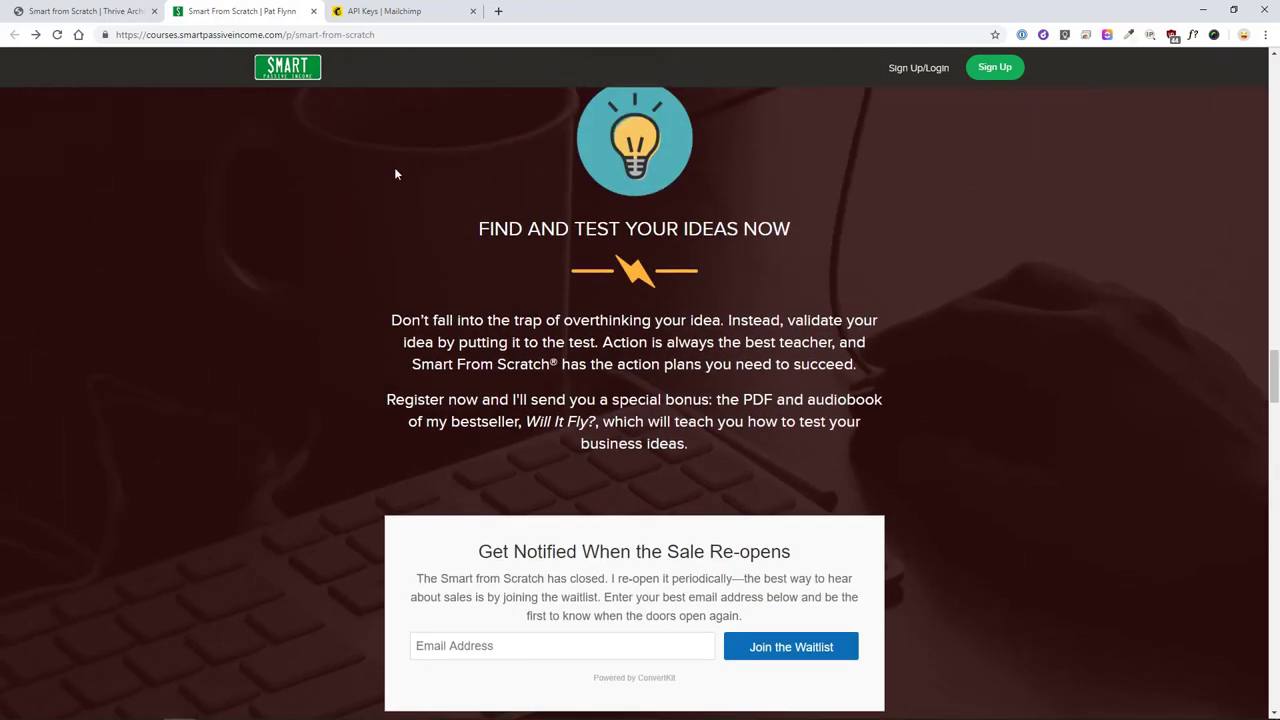
pyautogui.click(88, 11)
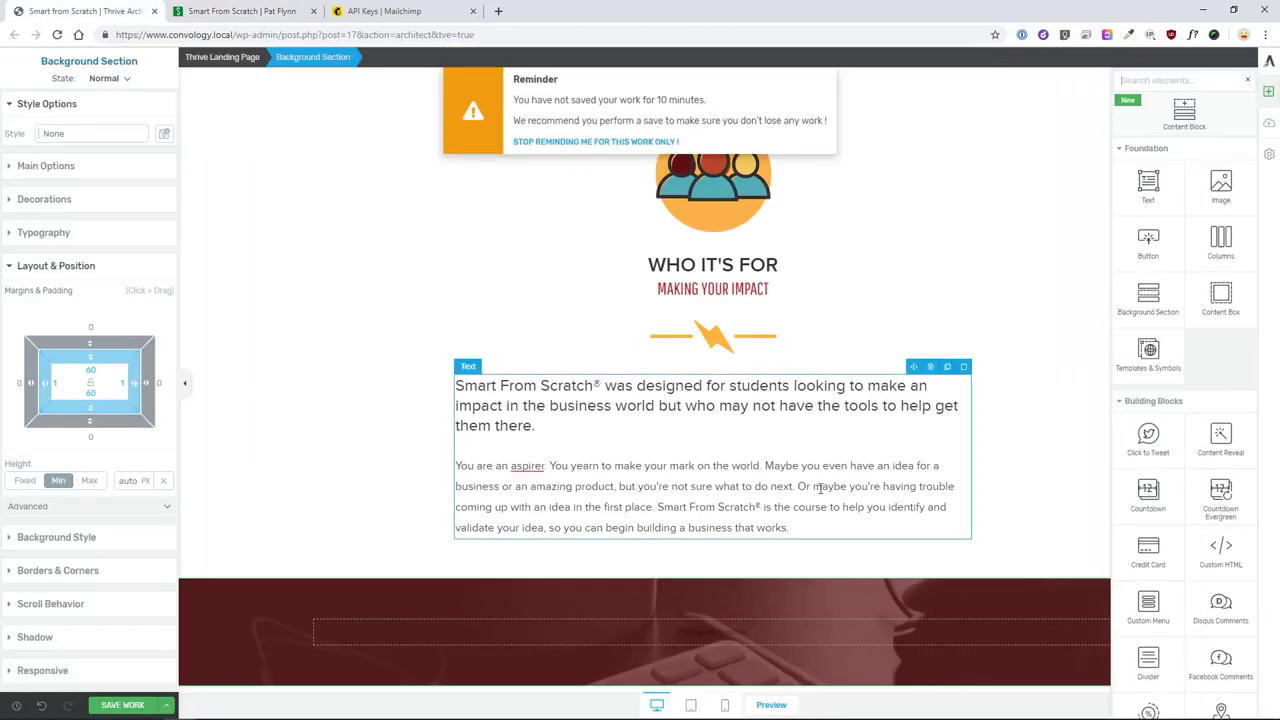
# - Insert the 06_Idea_Small light-bulb icon into the dark section, centred horizontally
pyautogui.press('Escape')
pyautogui.click(762, 633)
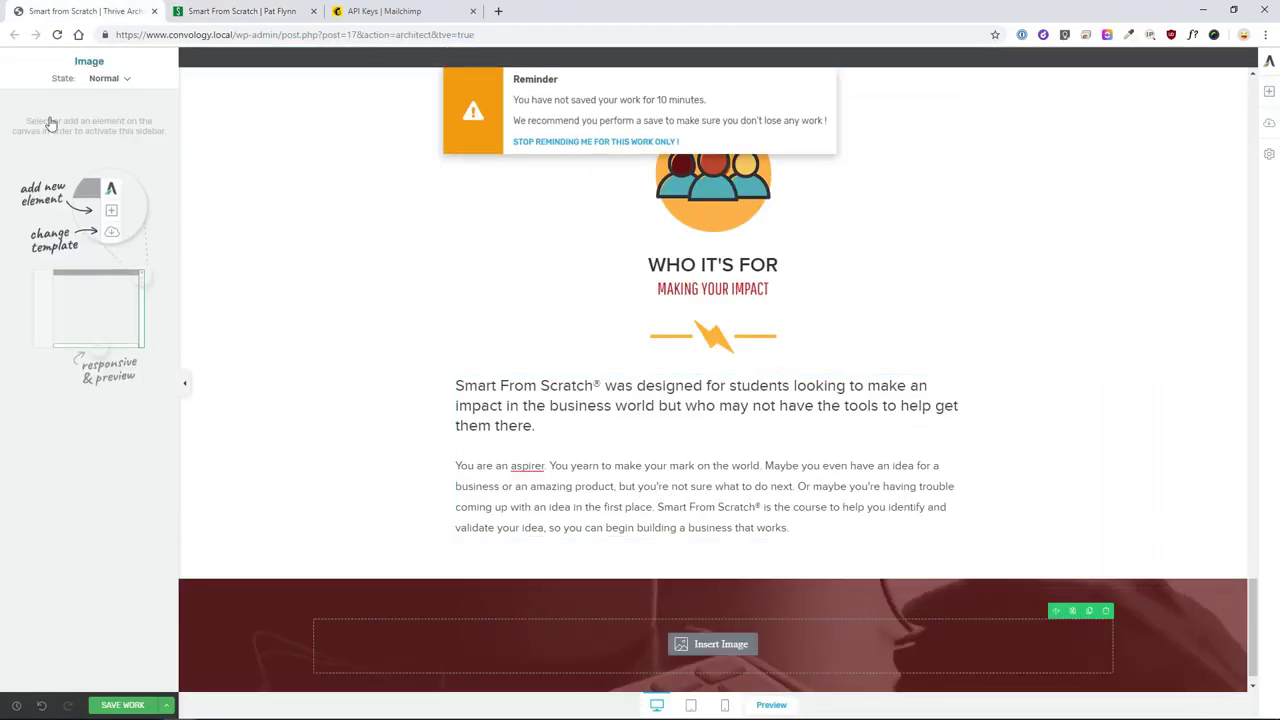
pyautogui.click(715, 643)
pyautogui.click(804, 210)
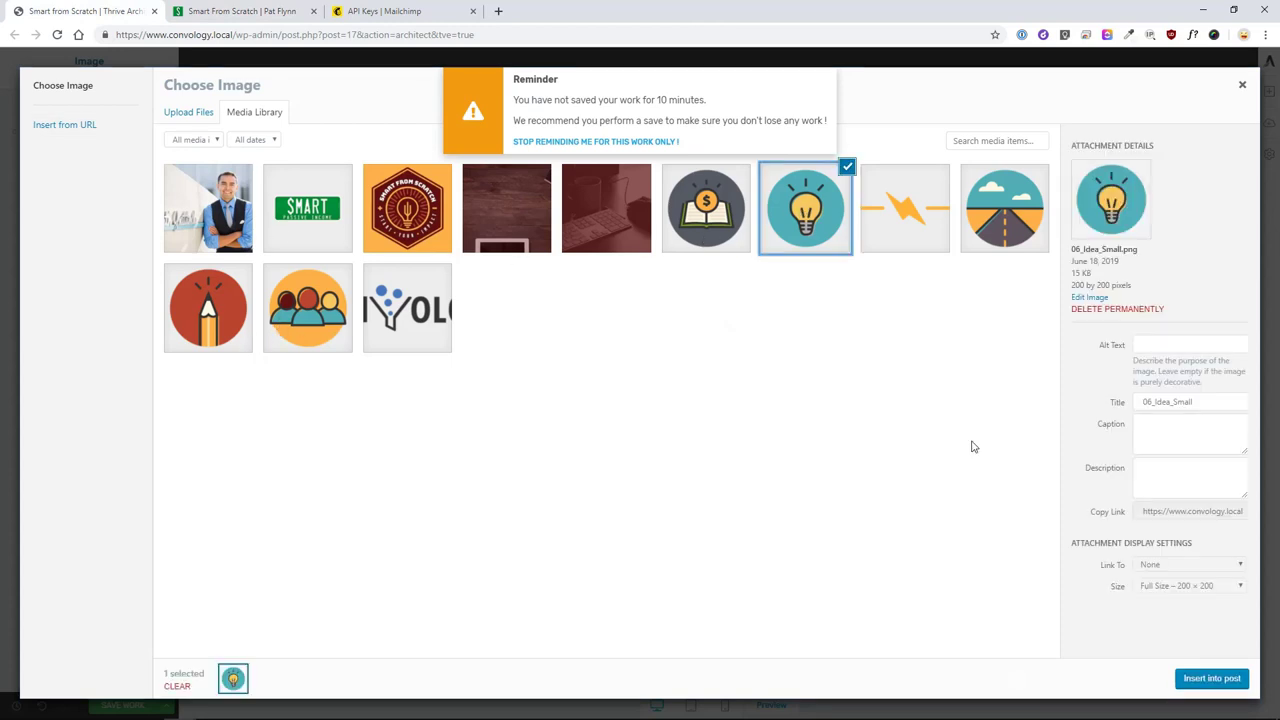
pyautogui.click(1208, 679)
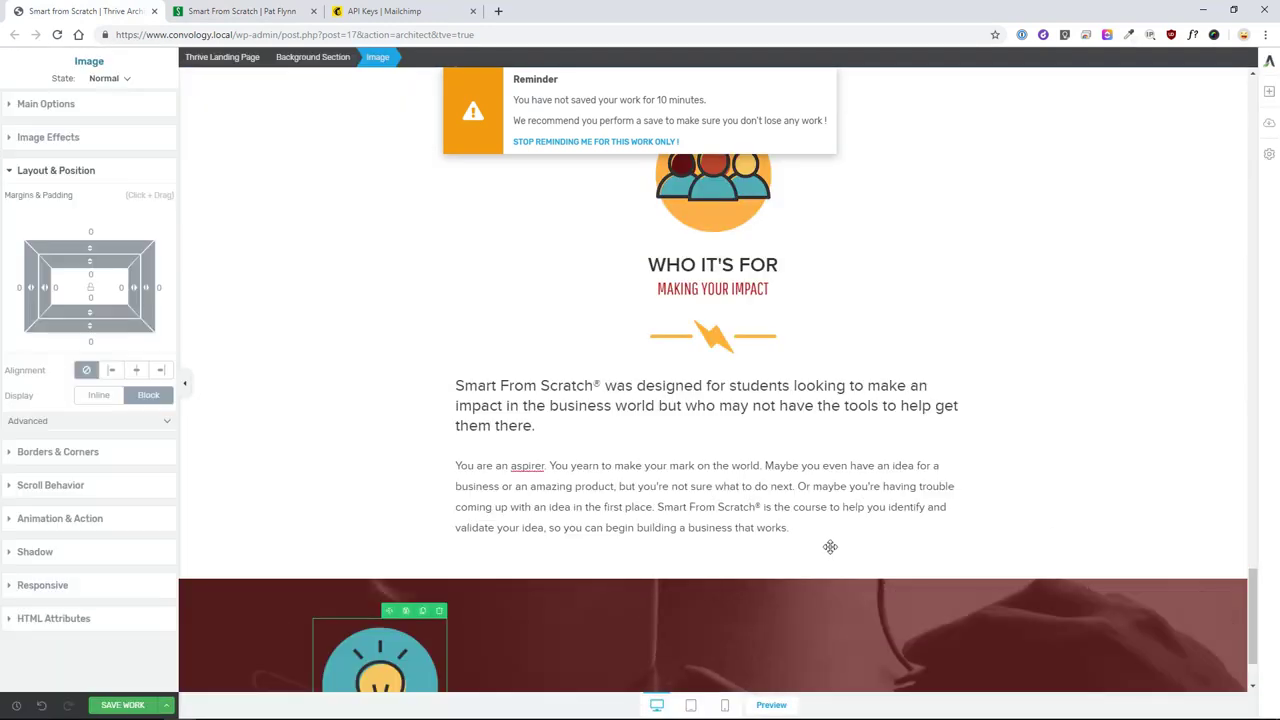
pyautogui.click(136, 370)
# - Set the dark section's top and bottom padding to 100
pyautogui.scroll(-1, 663, 536)
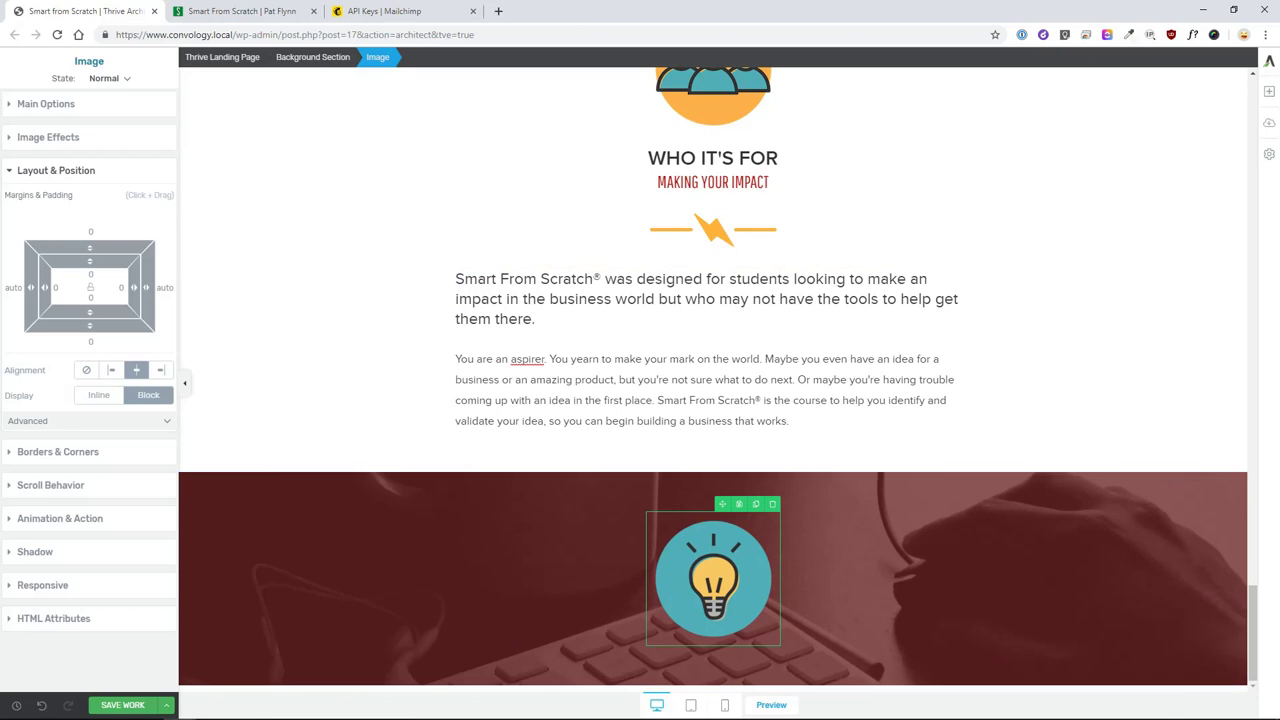
pyautogui.click(288, 575)
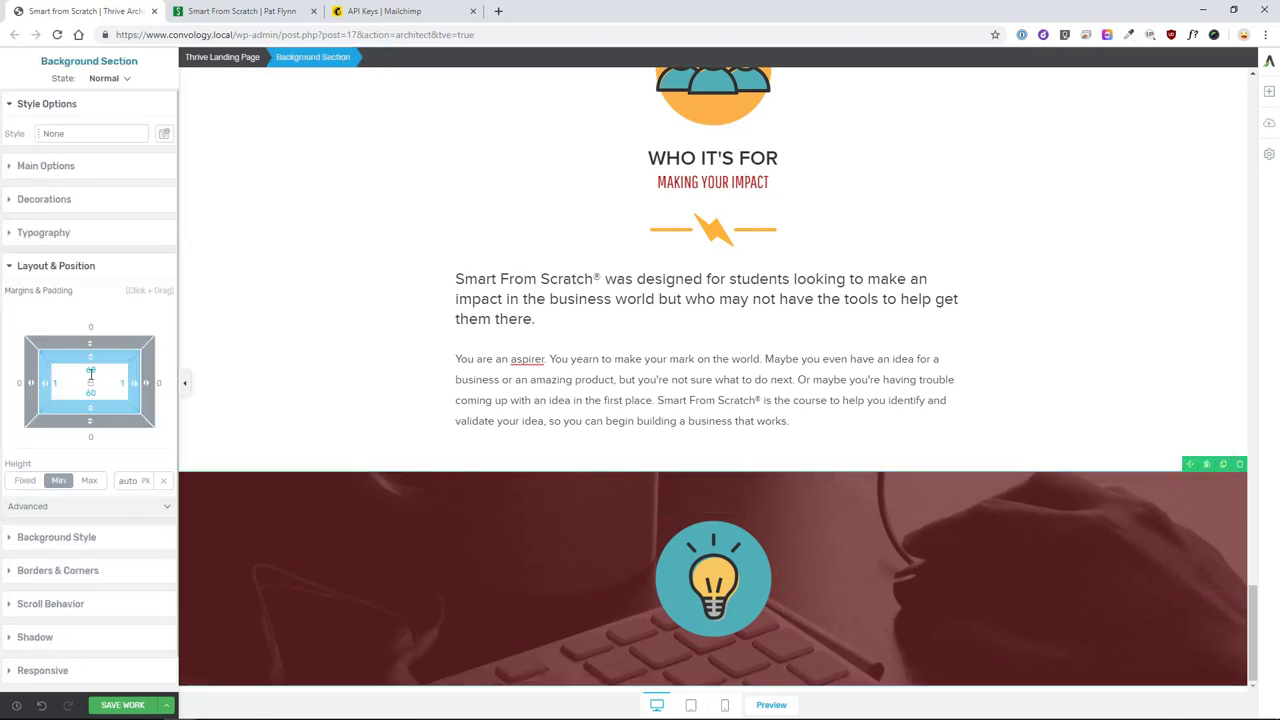
pyautogui.write('100')
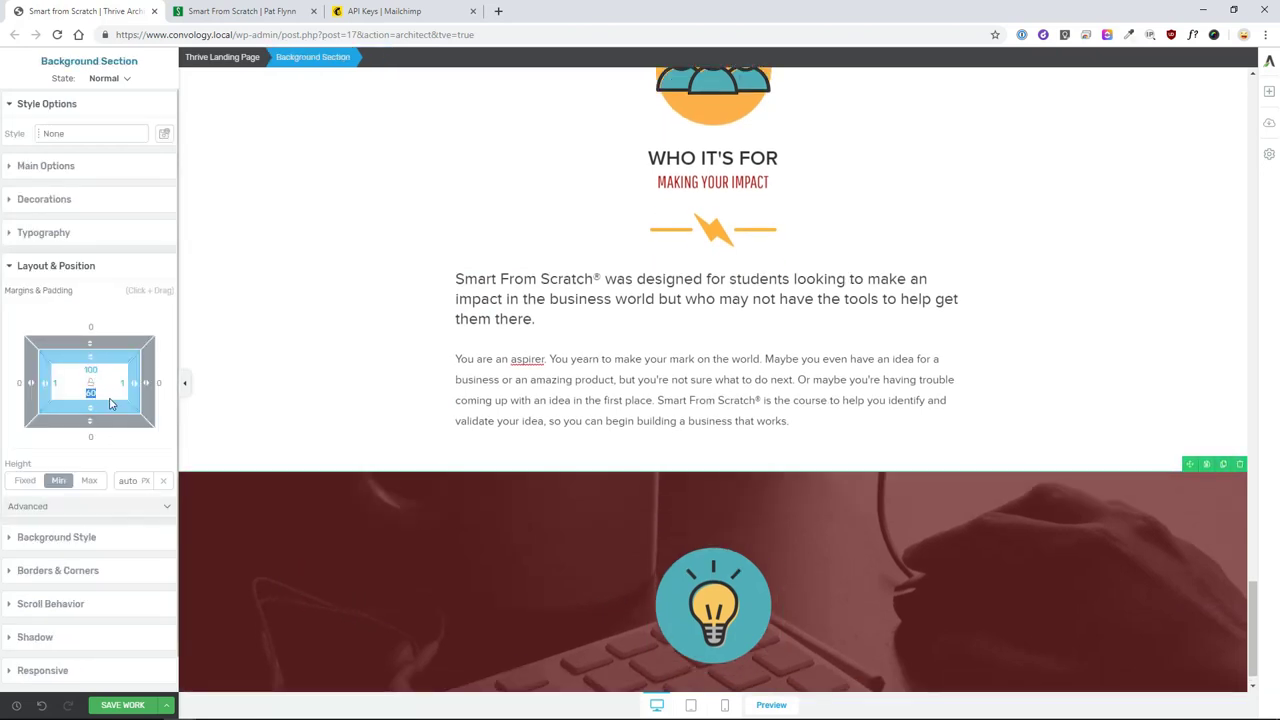
pyautogui.write('100')
pyautogui.scroll(-1, 313, 415)
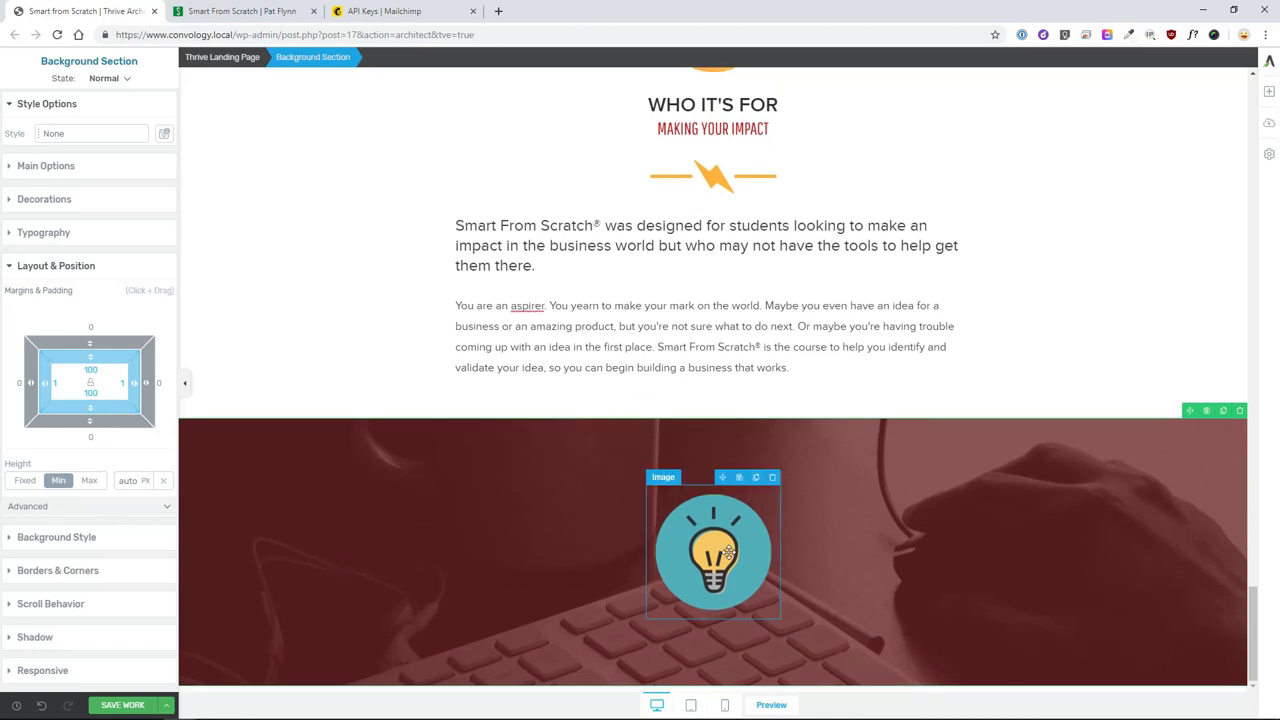
pyautogui.click(264, 19)
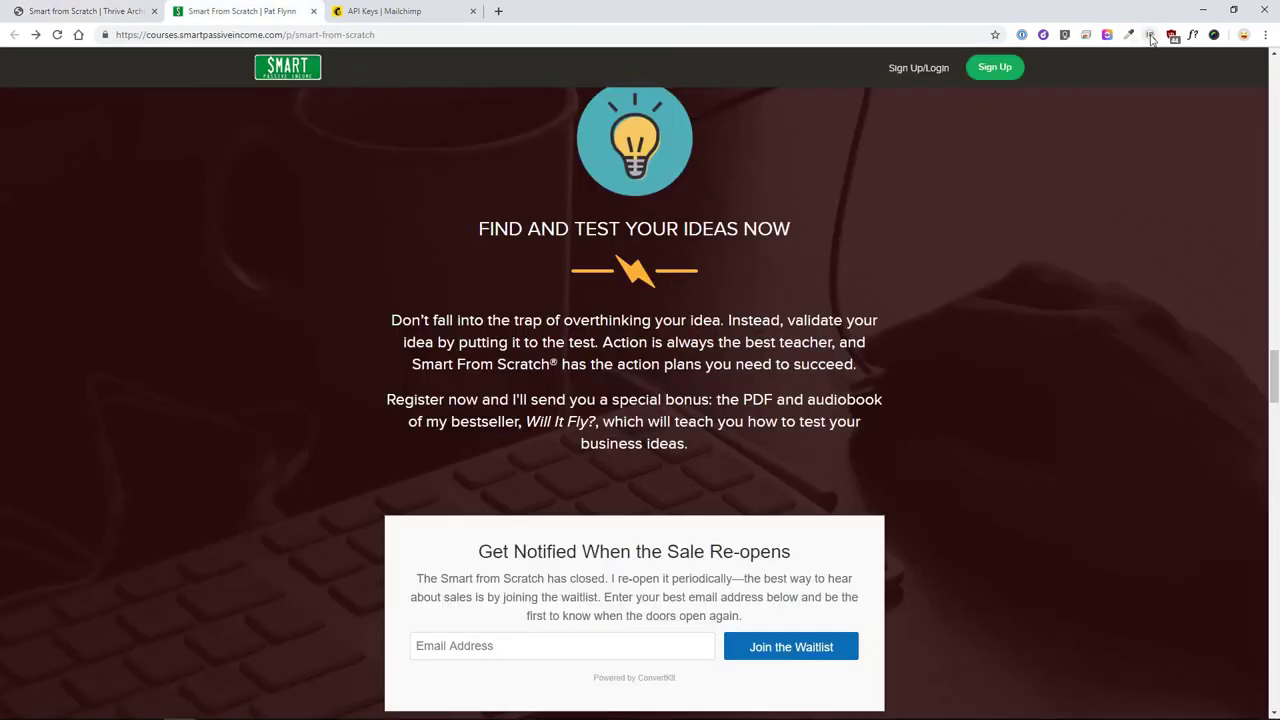
# - Check the live page heading's font, size and colour with WhatFont
pyautogui.click(1195, 40)
pyautogui.moveTo(668, 229); pyautogui.dragTo(740, 230)
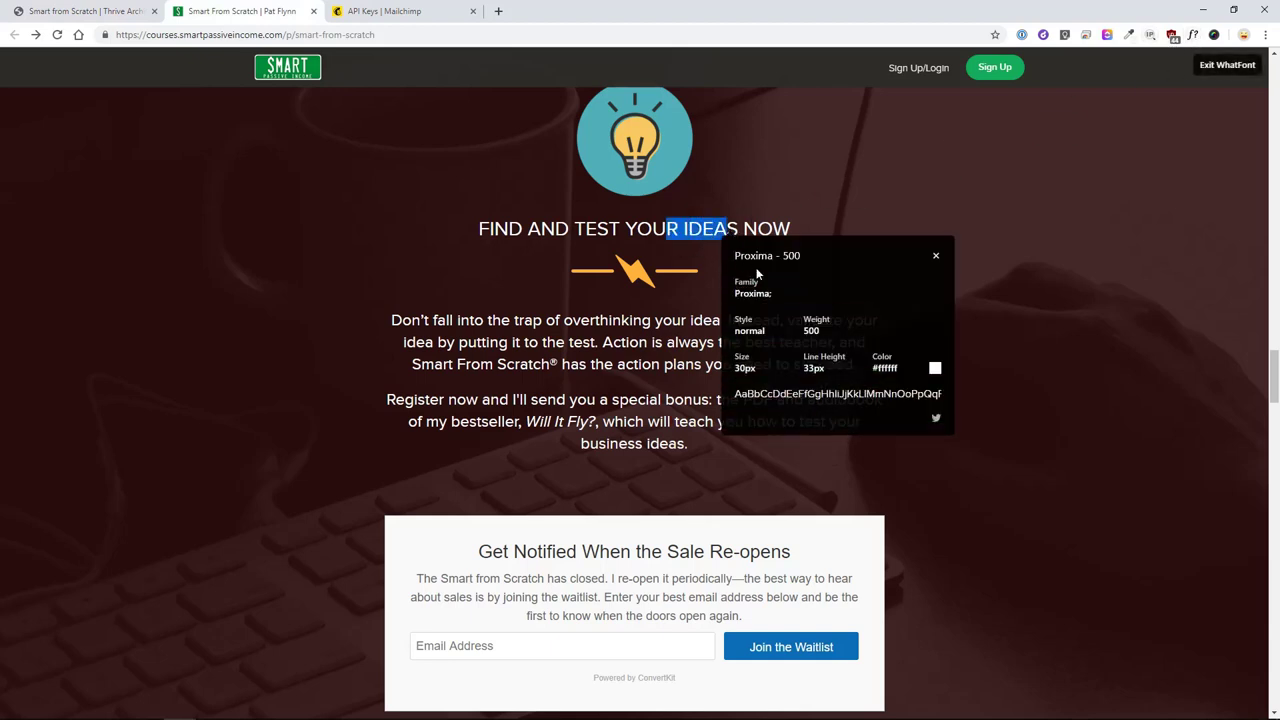
pyautogui.click(935, 255)
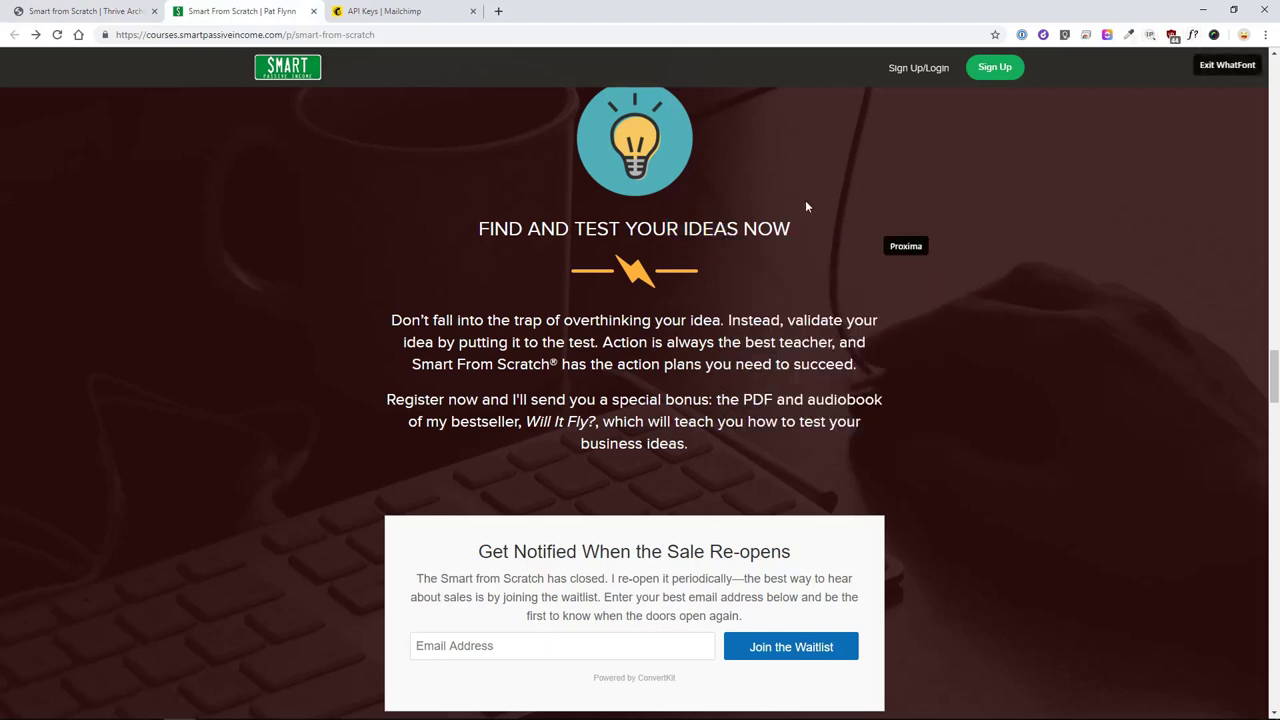
pyautogui.click(80, 11)
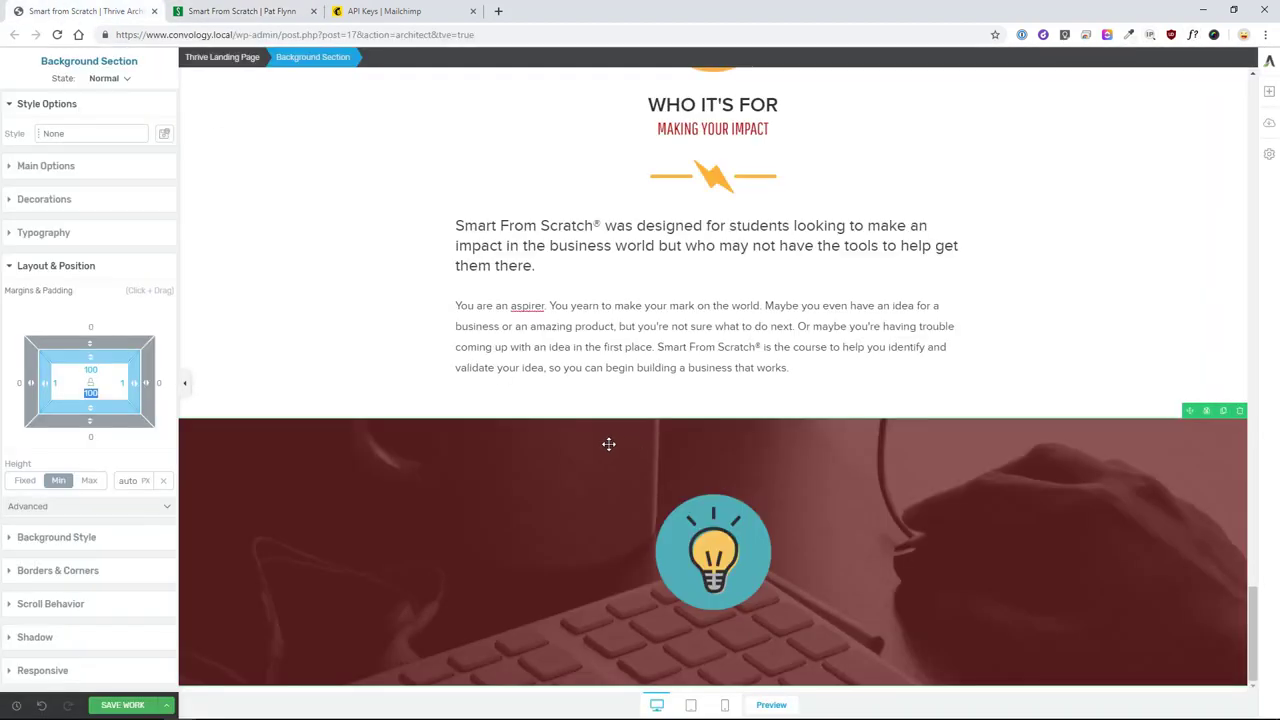
# - Place a centred 30 px text block under the light-bulb icon and clear its placeholder
pyautogui.click(1269, 91)
pyautogui.moveTo(1150, 182); pyautogui.dragTo(737, 609)
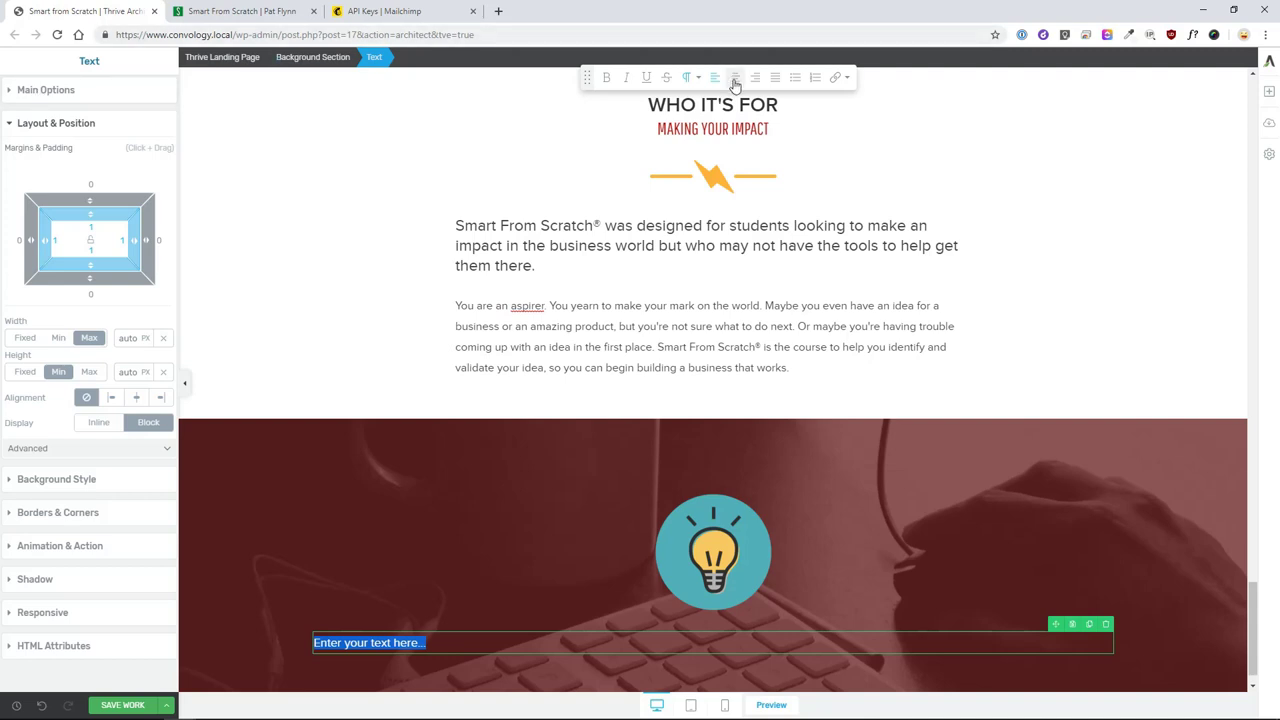
pyautogui.click(42, 92)
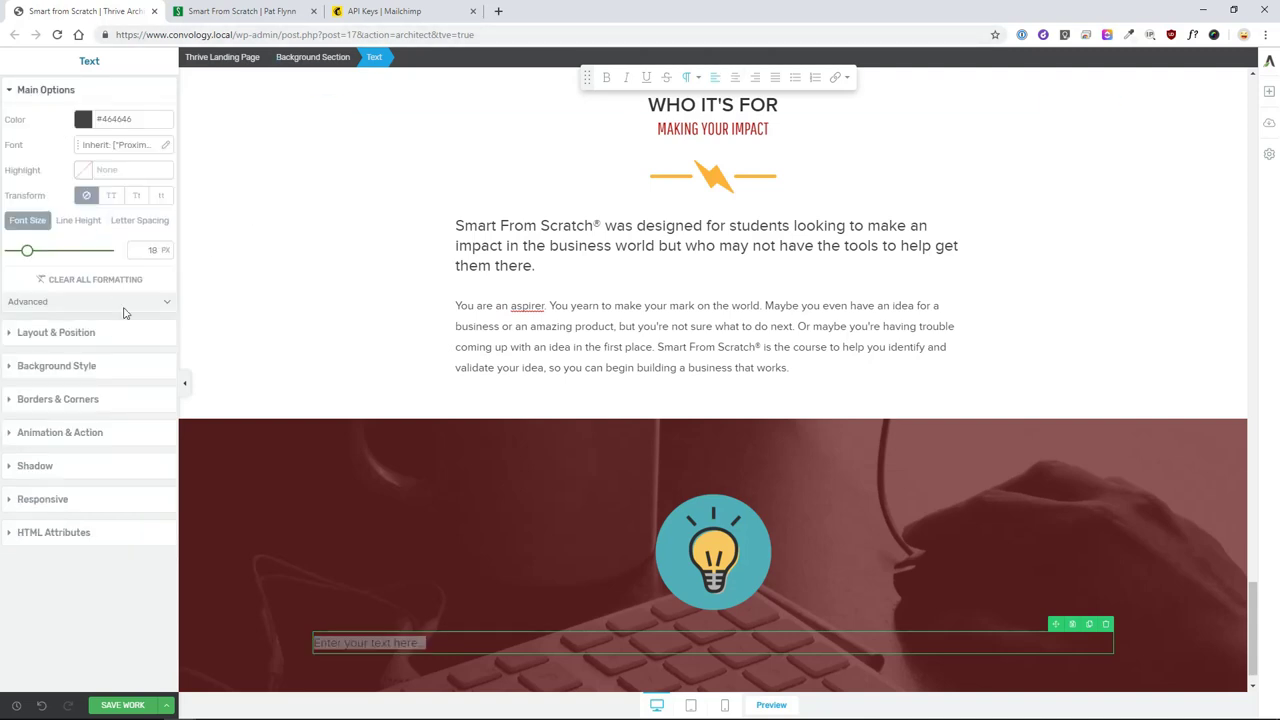
pyautogui.write('30')
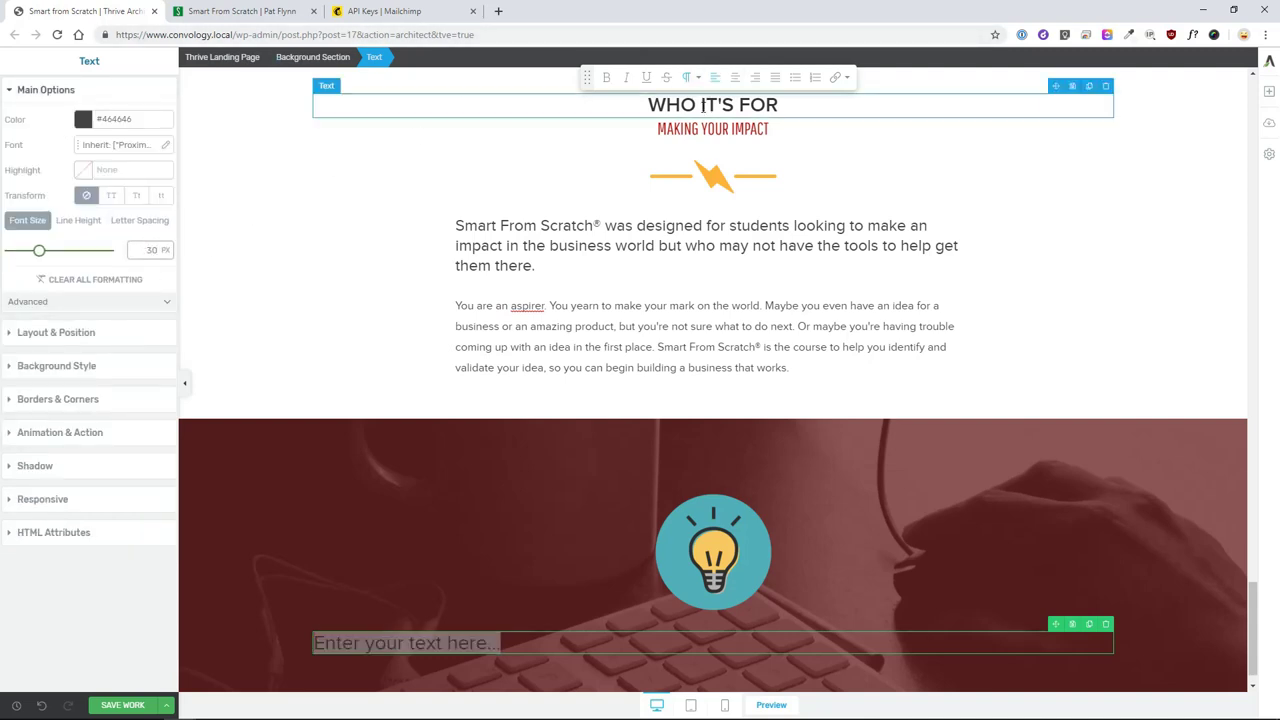
pyautogui.click(737, 79)
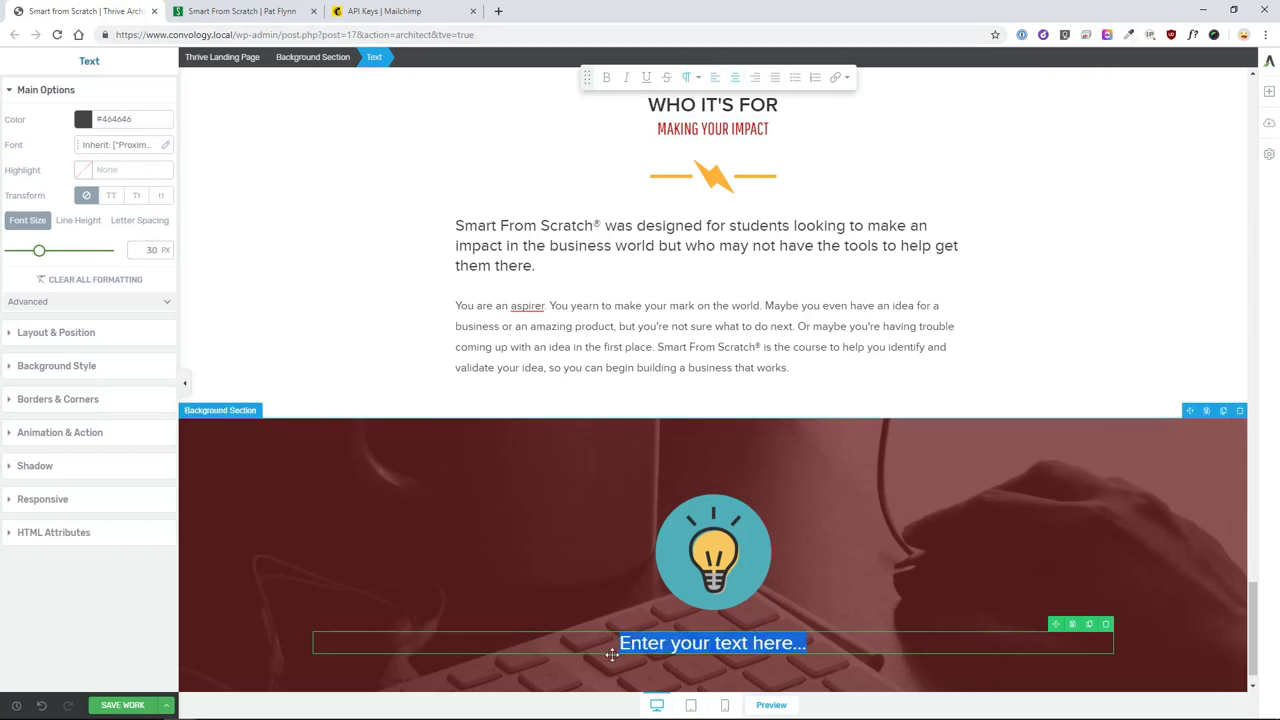
pyautogui.press('BackSpace')
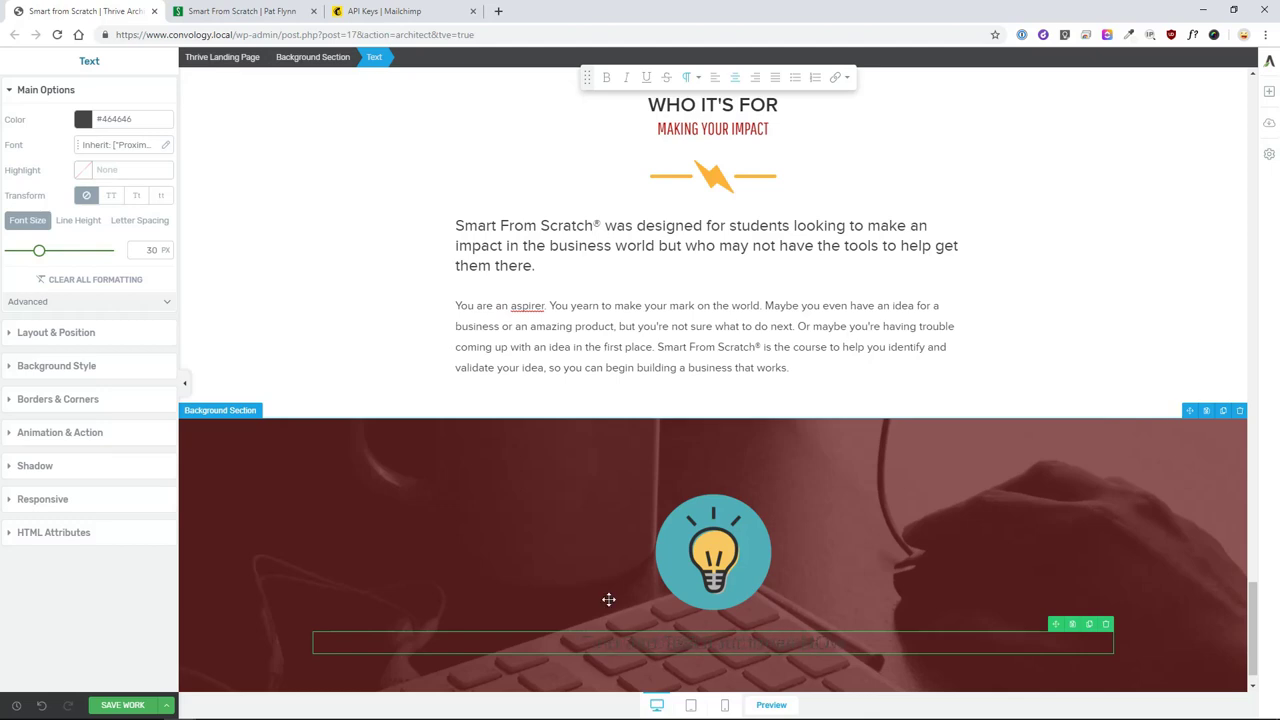
# - Set the dark section's text colour to white (#ffffff)
pyautogui.click(294, 455)
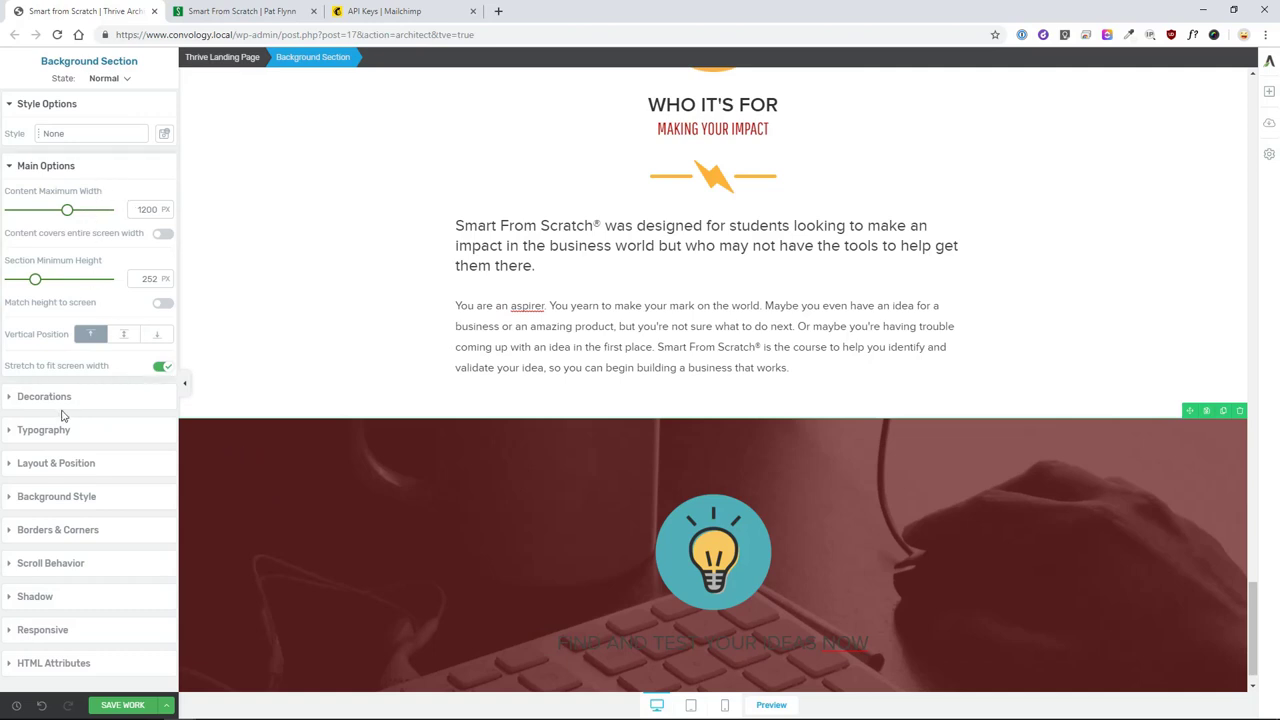
pyautogui.click(40, 432)
pyautogui.click(83, 287)
pyautogui.moveTo(96, 319); pyautogui.dragTo(30, 305)
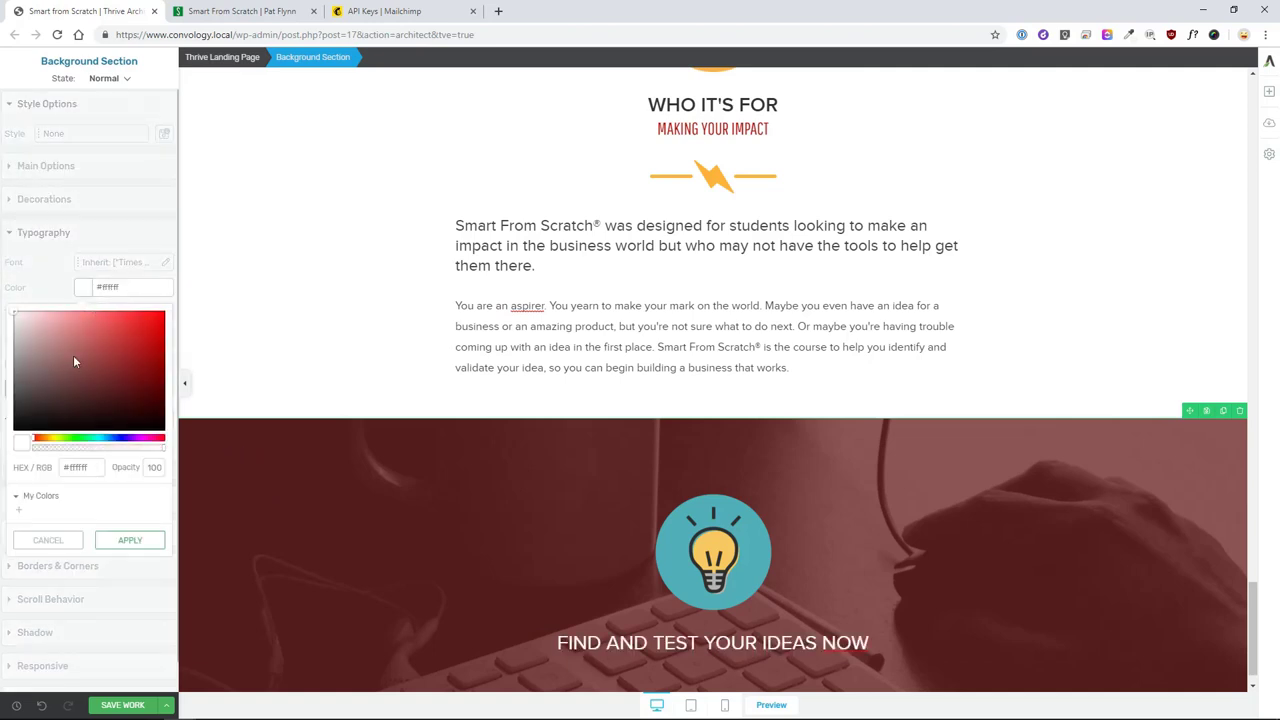
pyautogui.click(130, 540)
pyautogui.scroll(-1, 700, 580)
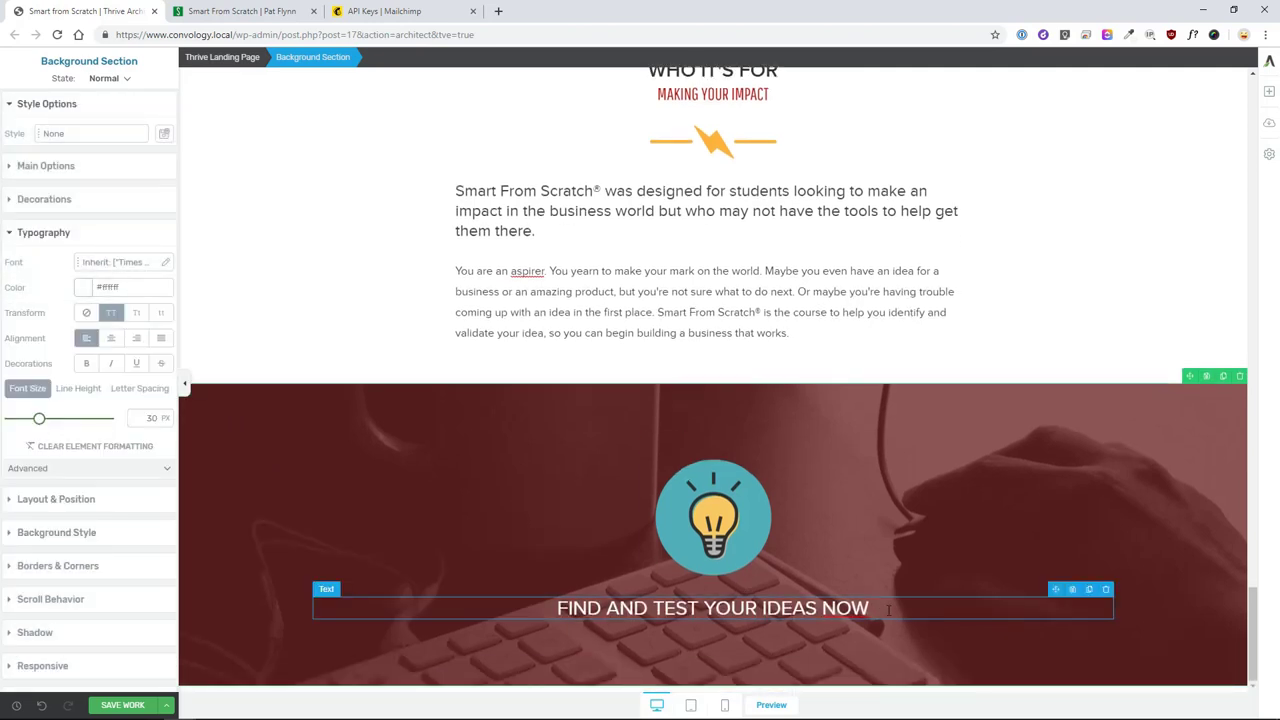
# - Insert the lightning-bolt divider under the heading, centre it, and add a text block below
pyautogui.click(1267, 92)
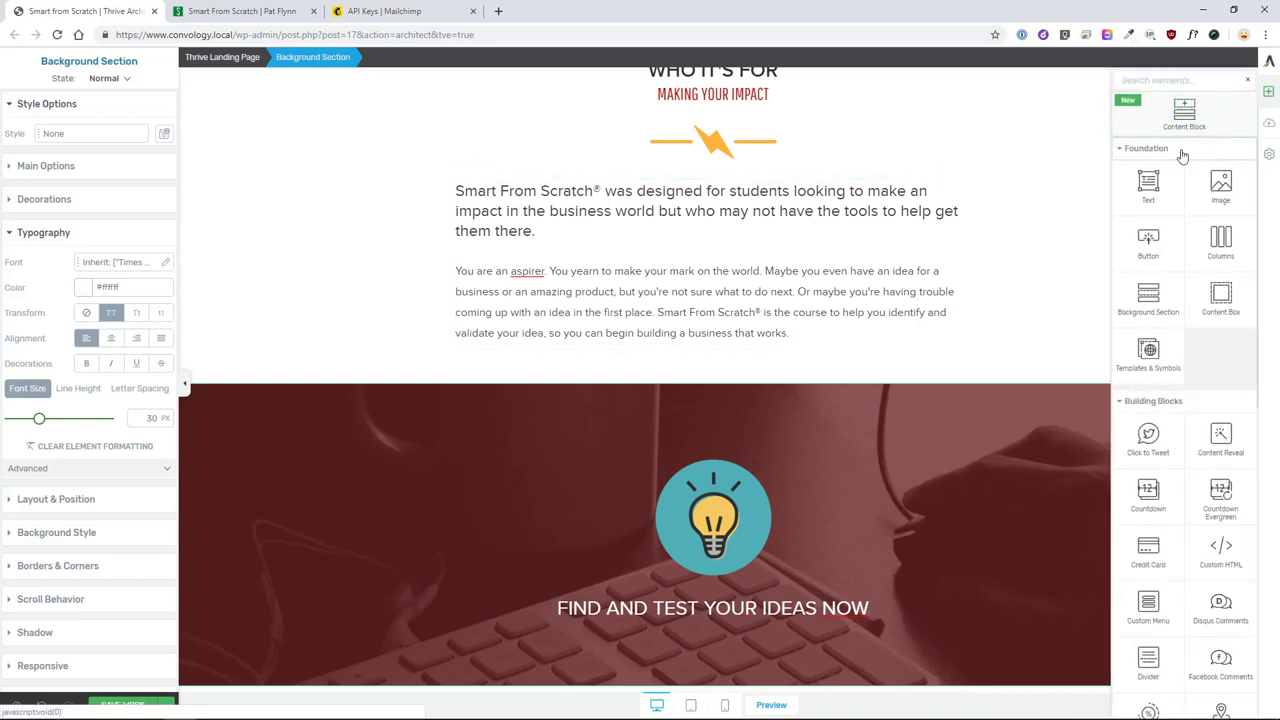
pyautogui.moveTo(1220, 188); pyautogui.dragTo(733, 622)
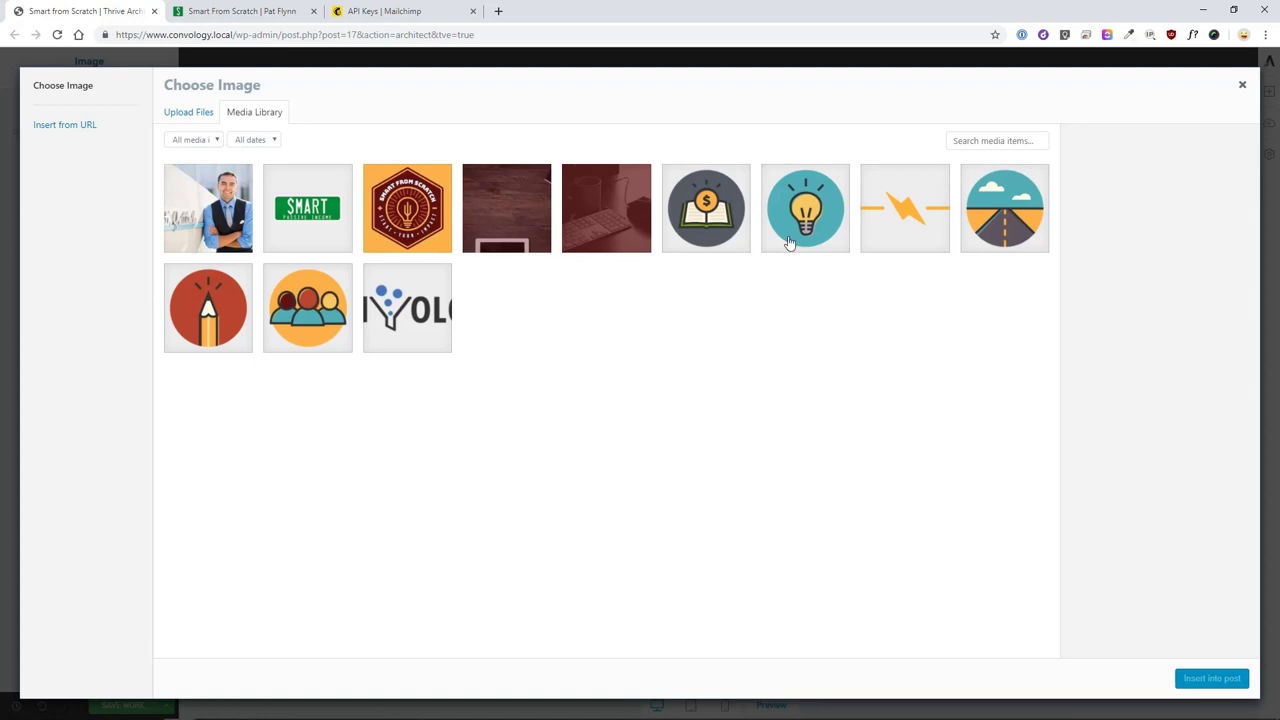
pyautogui.click(905, 208)
pyautogui.click(1190, 678)
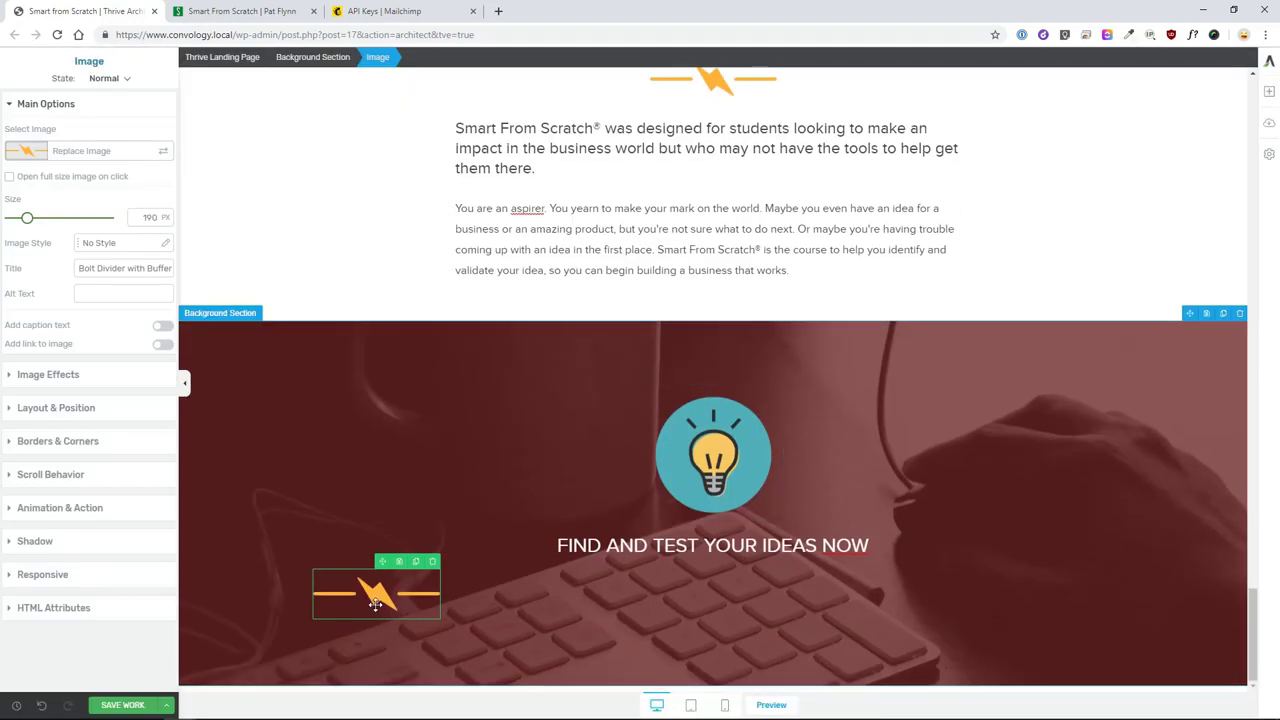
pyautogui.click(76, 412)
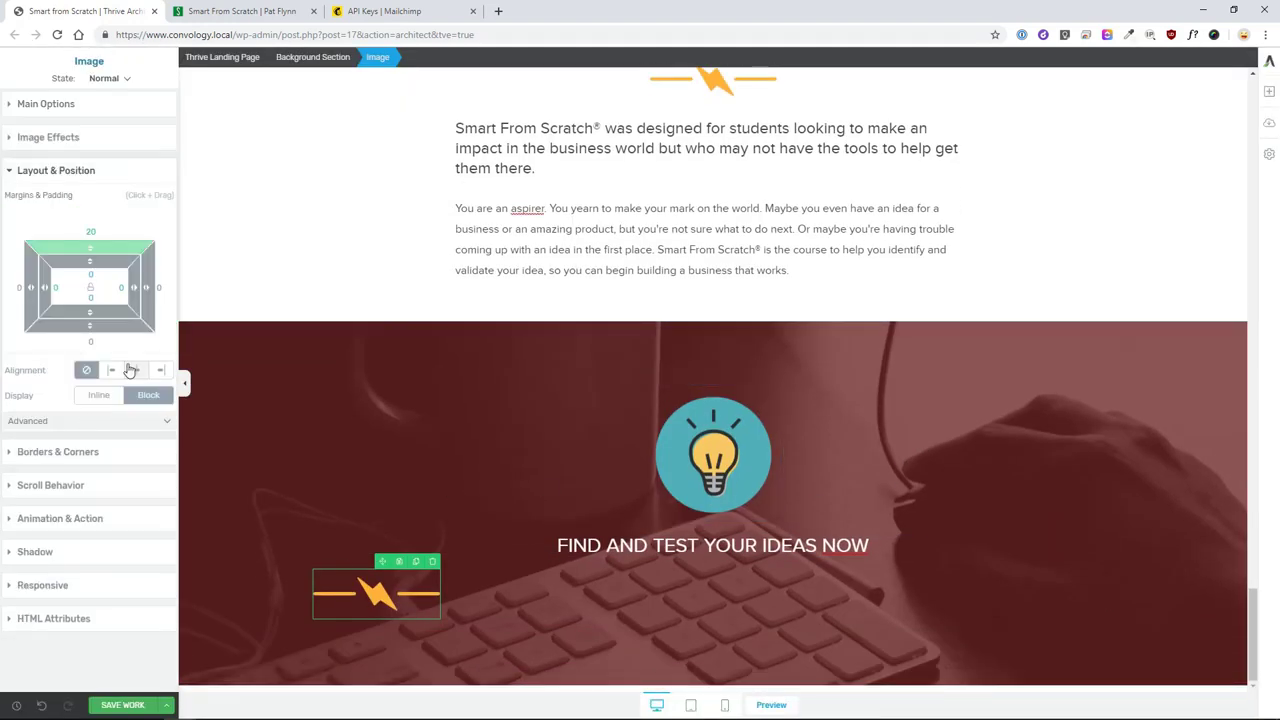
pyautogui.click(136, 370)
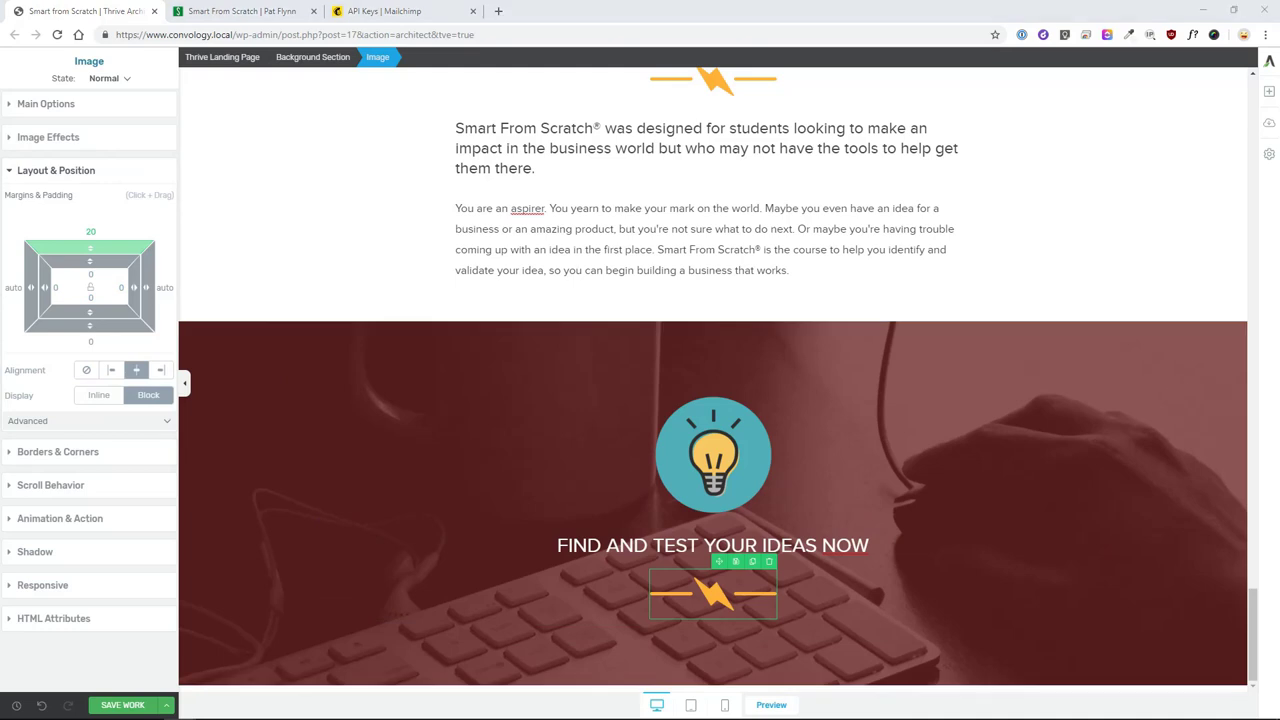
pyautogui.click(1269, 91)
pyautogui.moveTo(1146, 183); pyautogui.dragTo(742, 612)
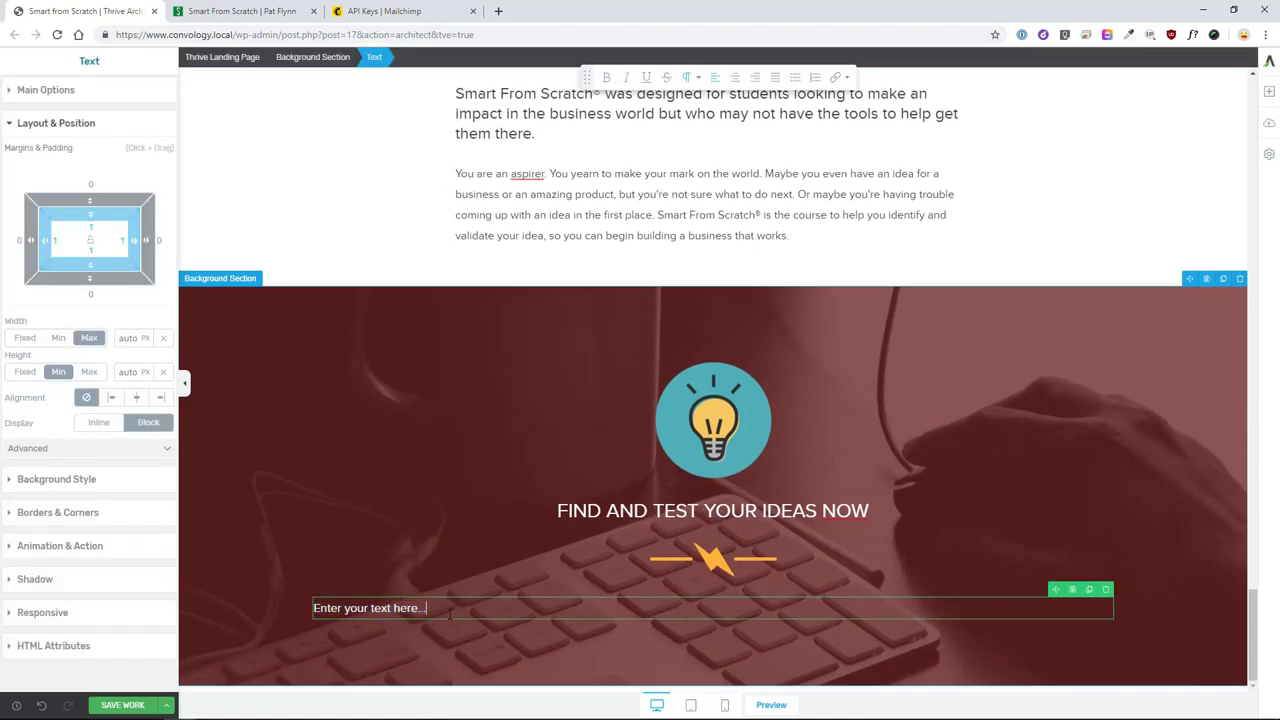
# - Paste the overthinking and Will It Fly? bonus paragraphs as plain text, checking the live font size
pyautogui.hotkey('ctrl', 'v')
pyautogui.hotkey('ctrl', 'z')
pyautogui.write("Don't fall into the trap of overthinking your idea. Instead, validate your idea by putting it to the test. Action is always the best teacher, and Smart From Scratch® has the action plans you need to succeed. Register now and I'll send you a special bonus: the PDF and audiobook of my bestseller, Will It Fly?, which will teach you how to test your business ideas.")
pyautogui.hotkey('ctrl', 'Tab')
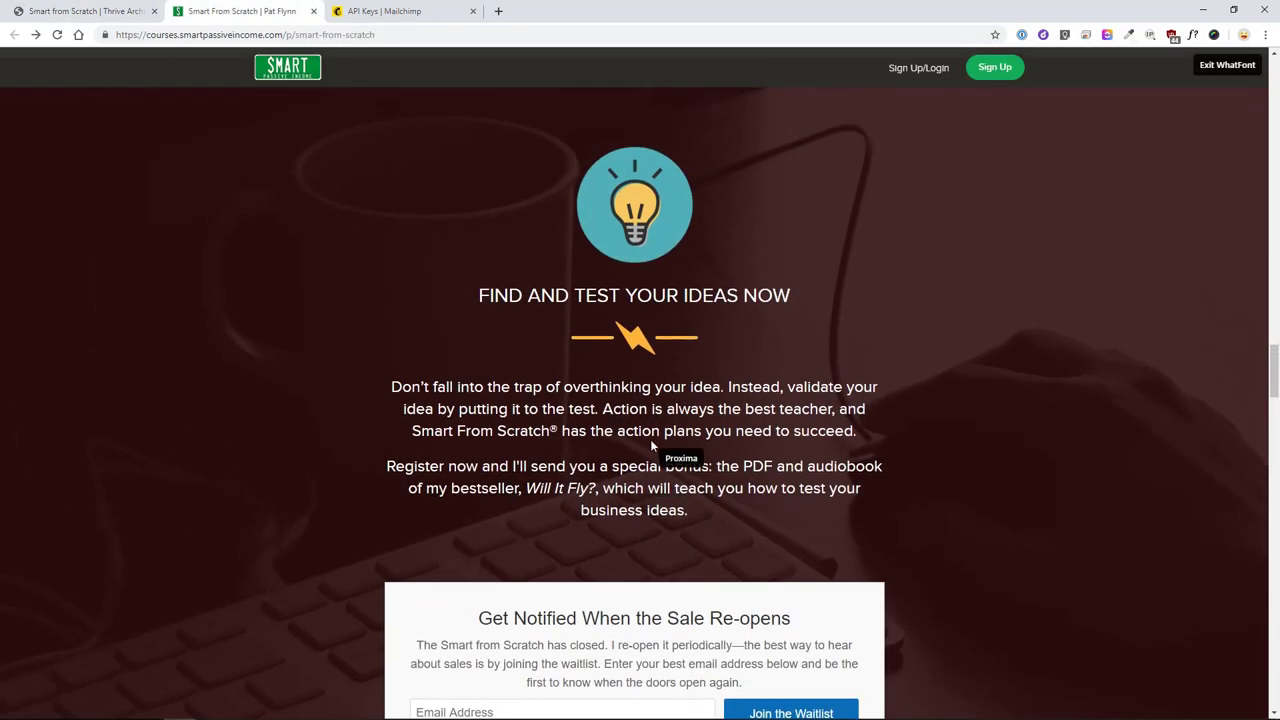
pyautogui.moveTo(655, 410); pyautogui.dragTo(701, 425)
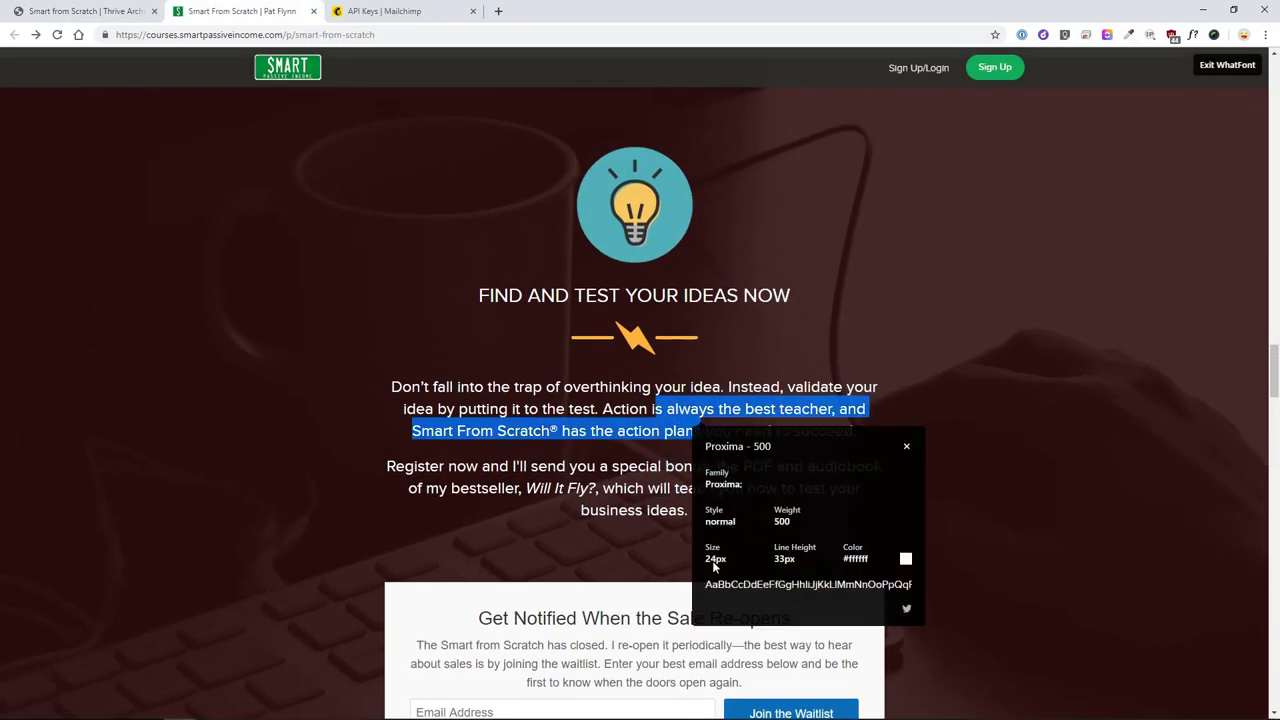
pyautogui.click(120, 11)
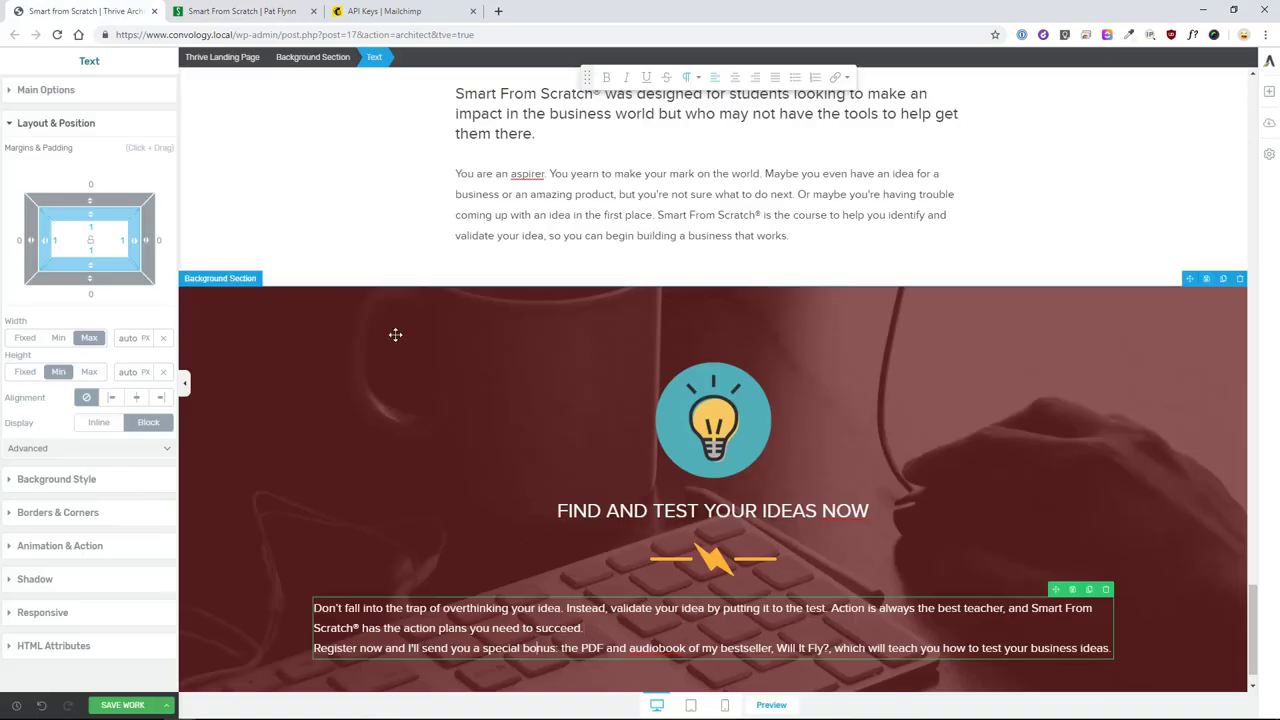
# - Set the paragraphs to 24 px, centred, with a blank line between them
pyautogui.click(89, 98)
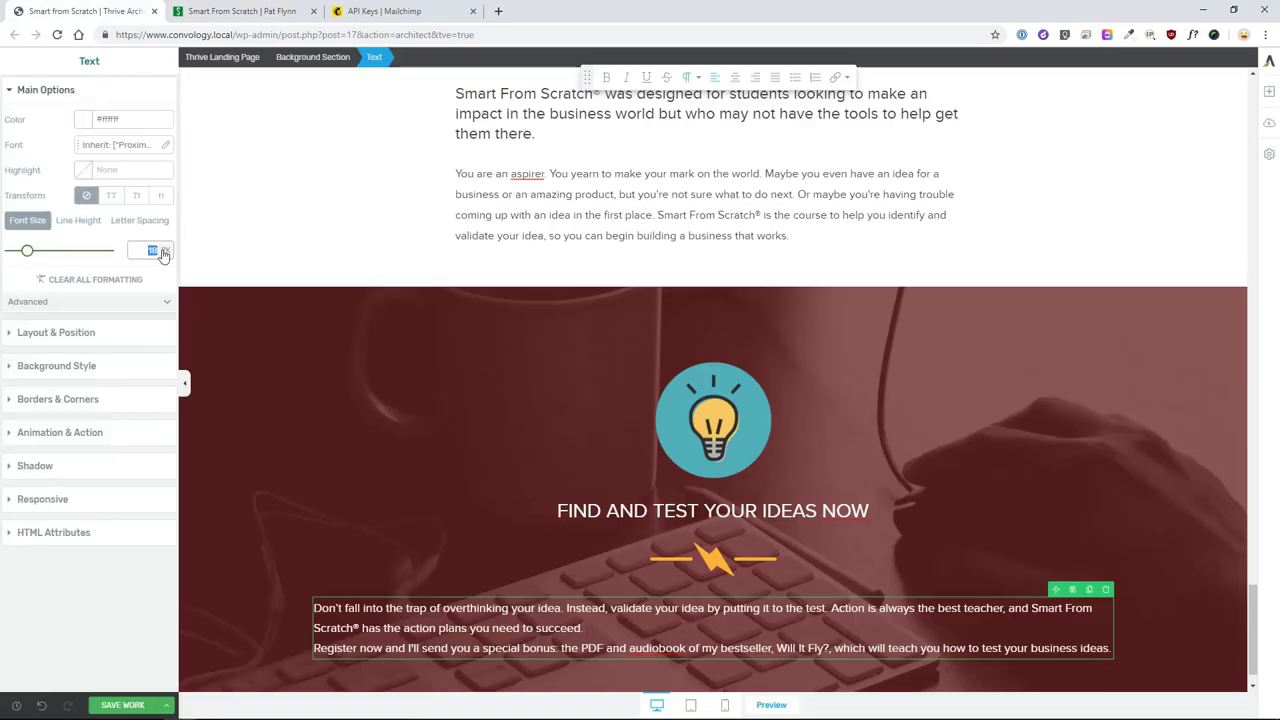
pyautogui.write('24')
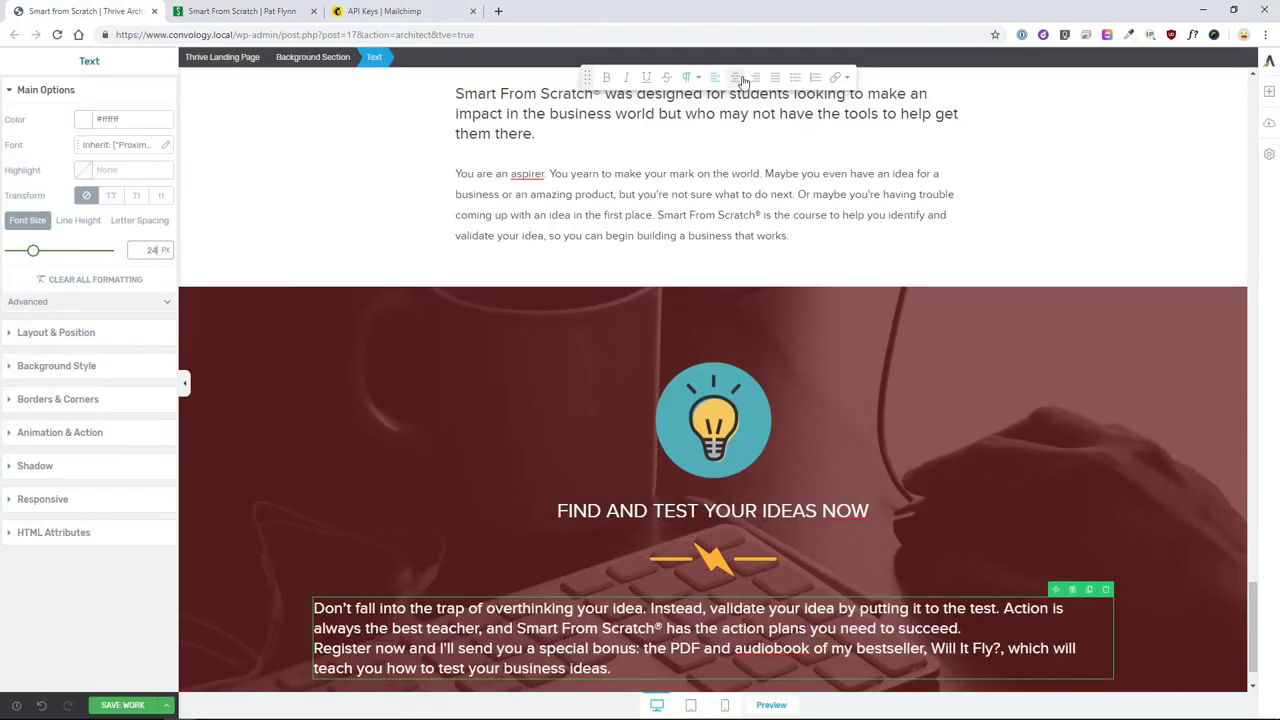
pyautogui.click(735, 78)
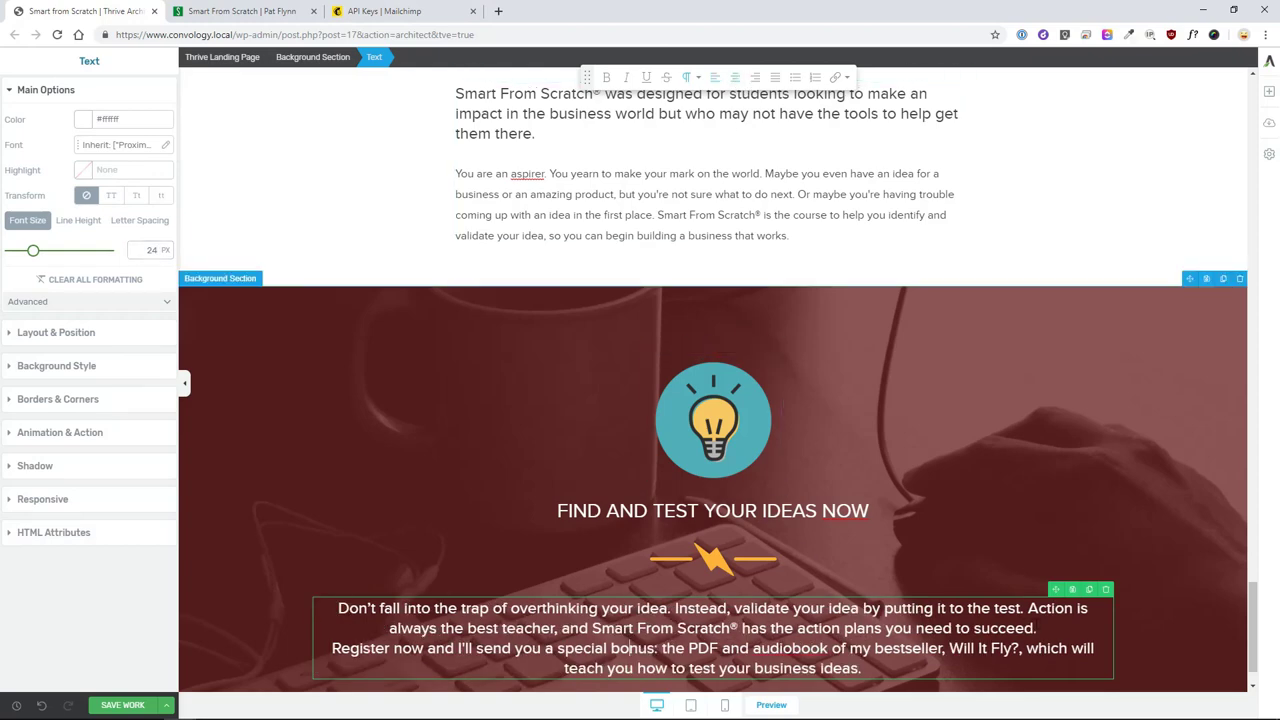
pyautogui.press('Return')
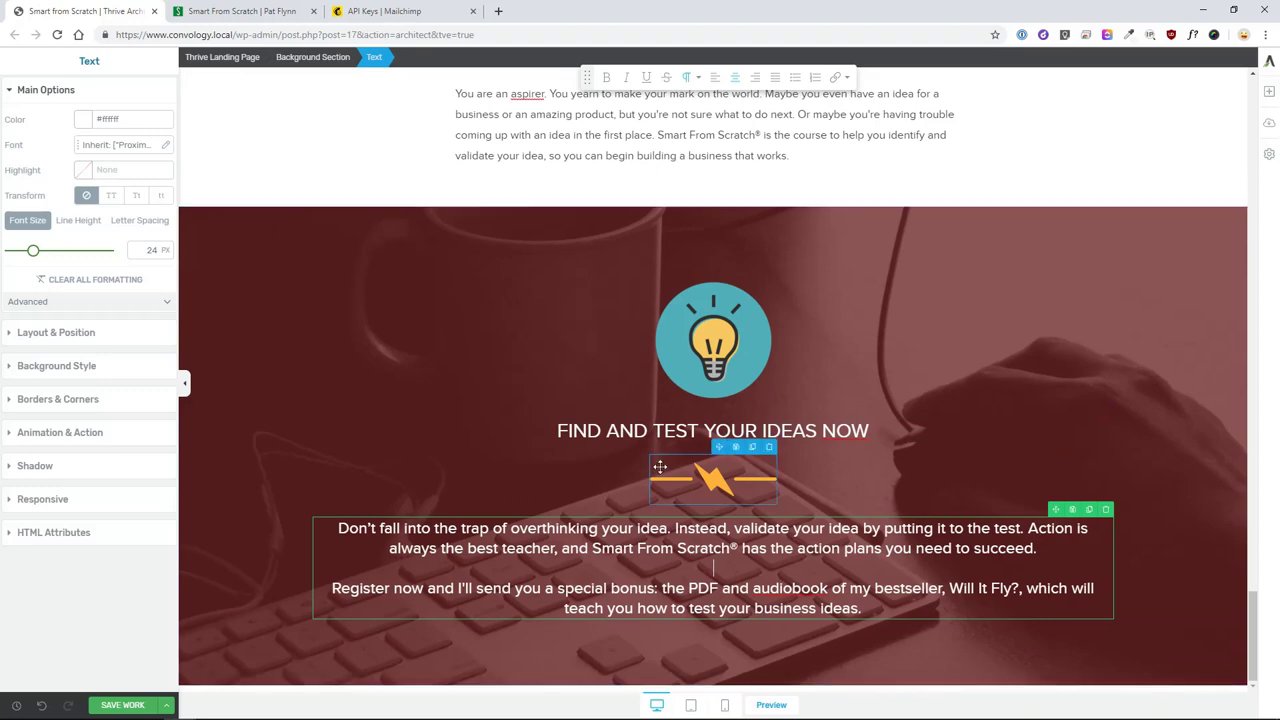
pyautogui.click(281, 489)
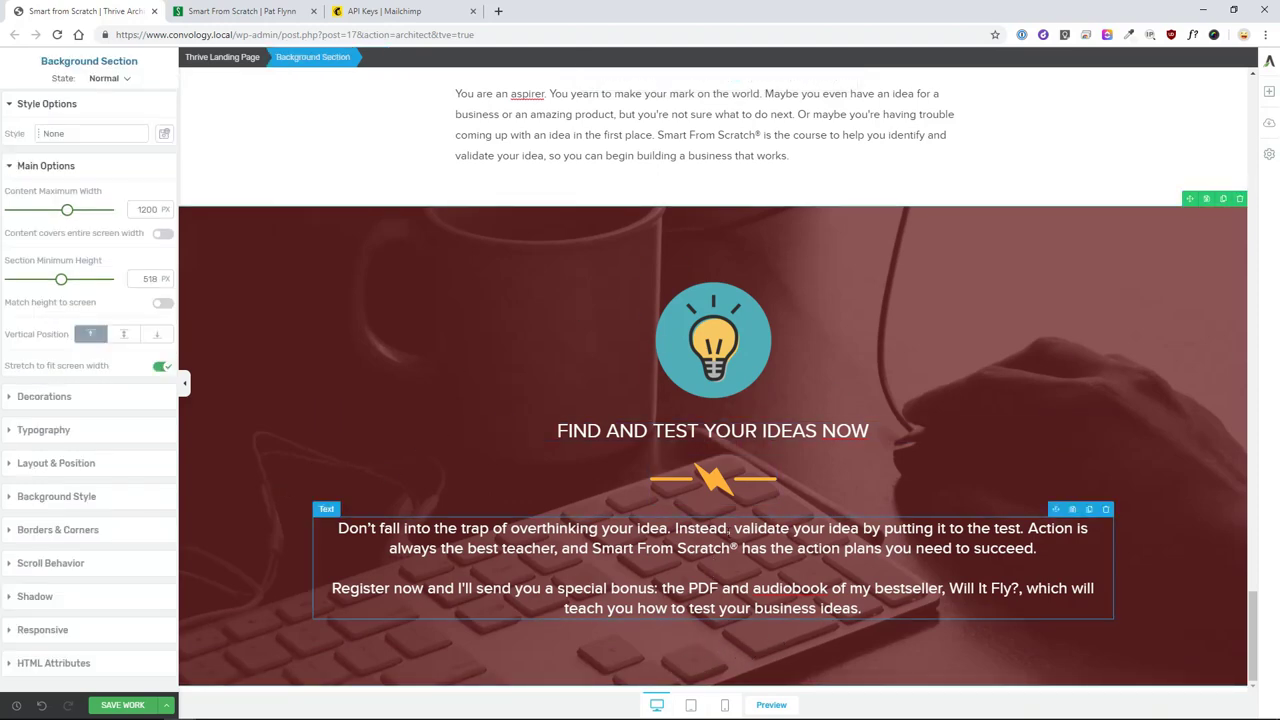
# - Duplicate the Get Notified waitlist box and move the copy below the paragraphs
pyautogui.scroll(10, 720, 496)
pyautogui.scroll(10, 720, 496)
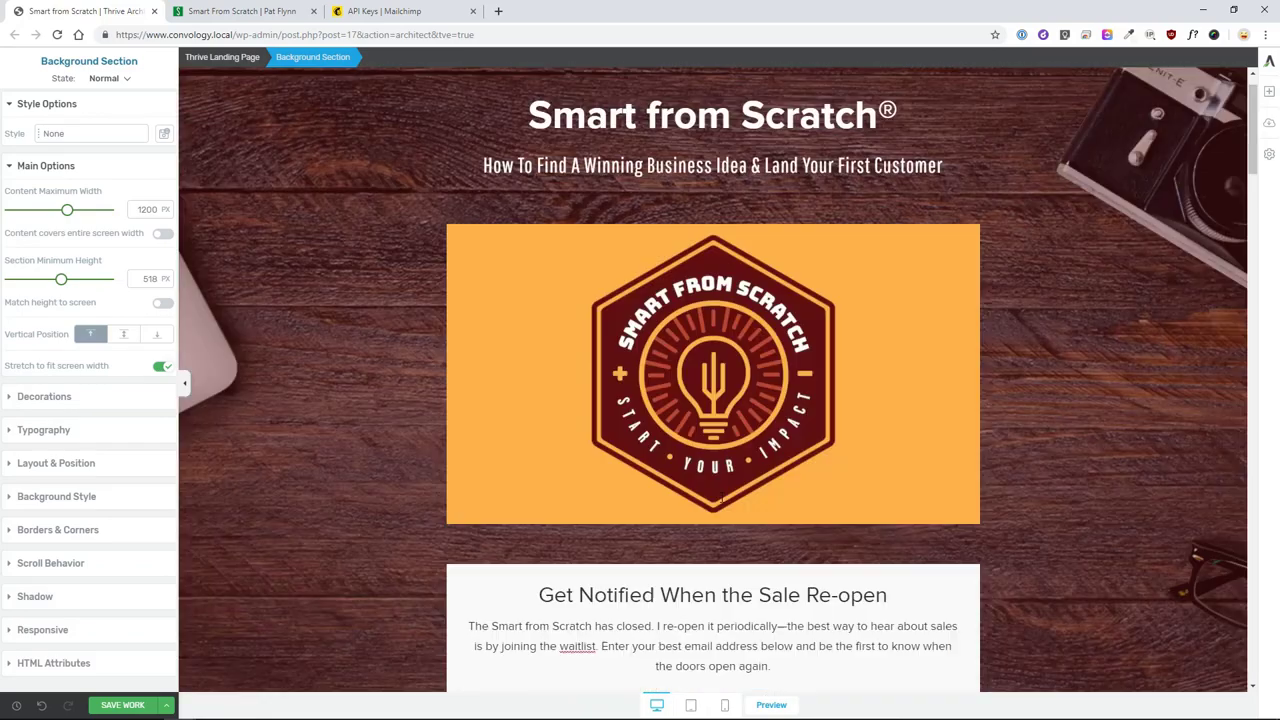
pyautogui.scroll(-4, 900, 343)
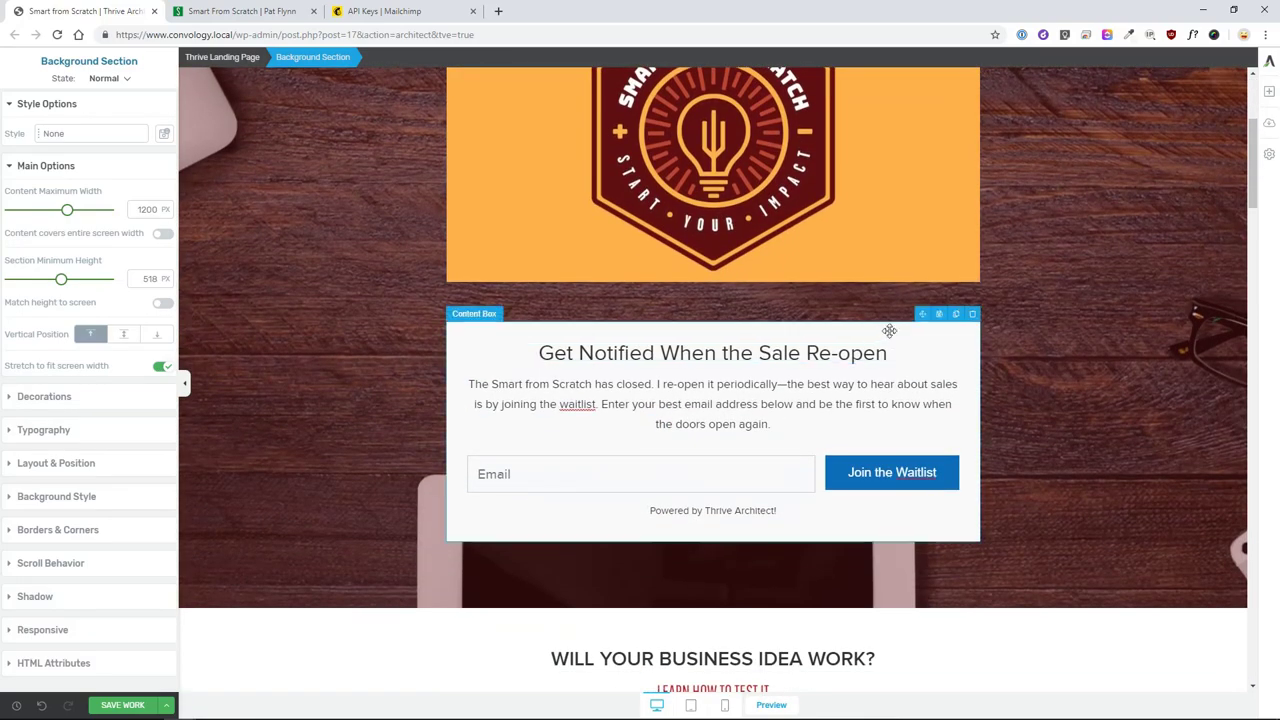
pyautogui.click(958, 322)
pyautogui.click(956, 315)
pyautogui.scroll(-2, 988, 528)
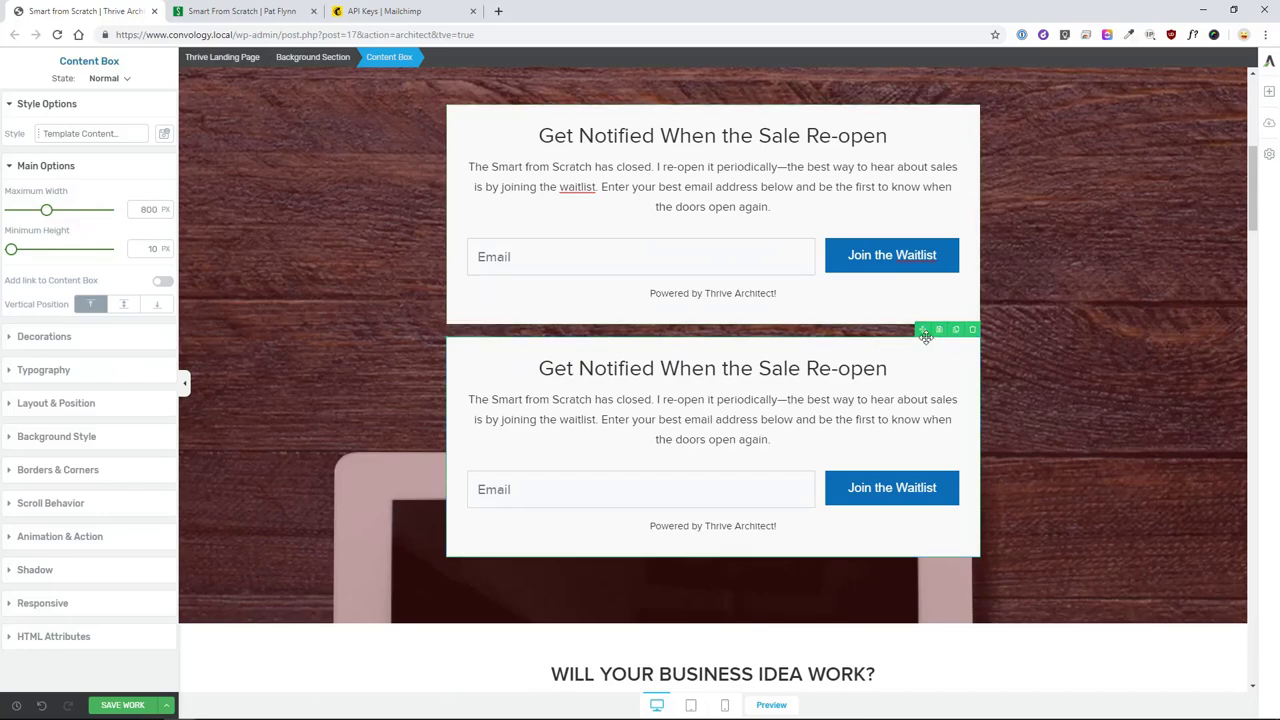
pyautogui.moveTo(924, 329); pyautogui.dragTo(720, 690)
# - Review the copied box's placement, then switch to the live course page
pyautogui.scroll(-3, 1081, 372)
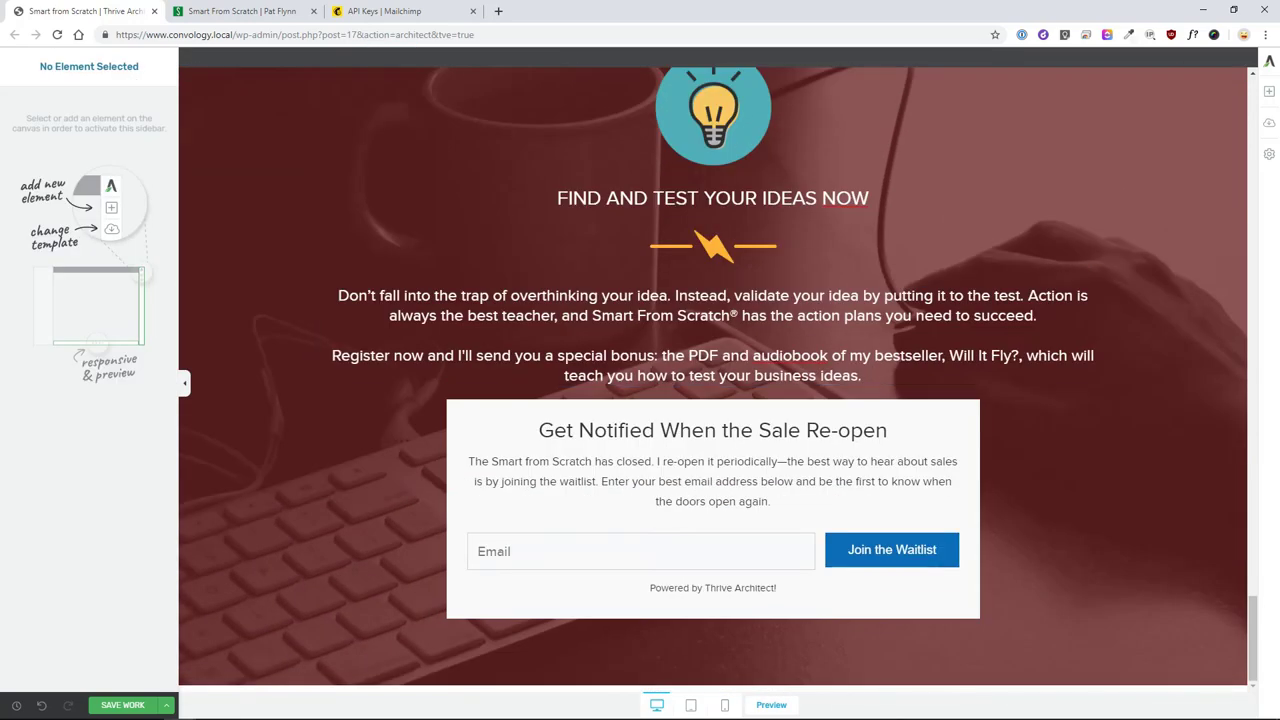
pyautogui.scroll(2, 1081, 372)
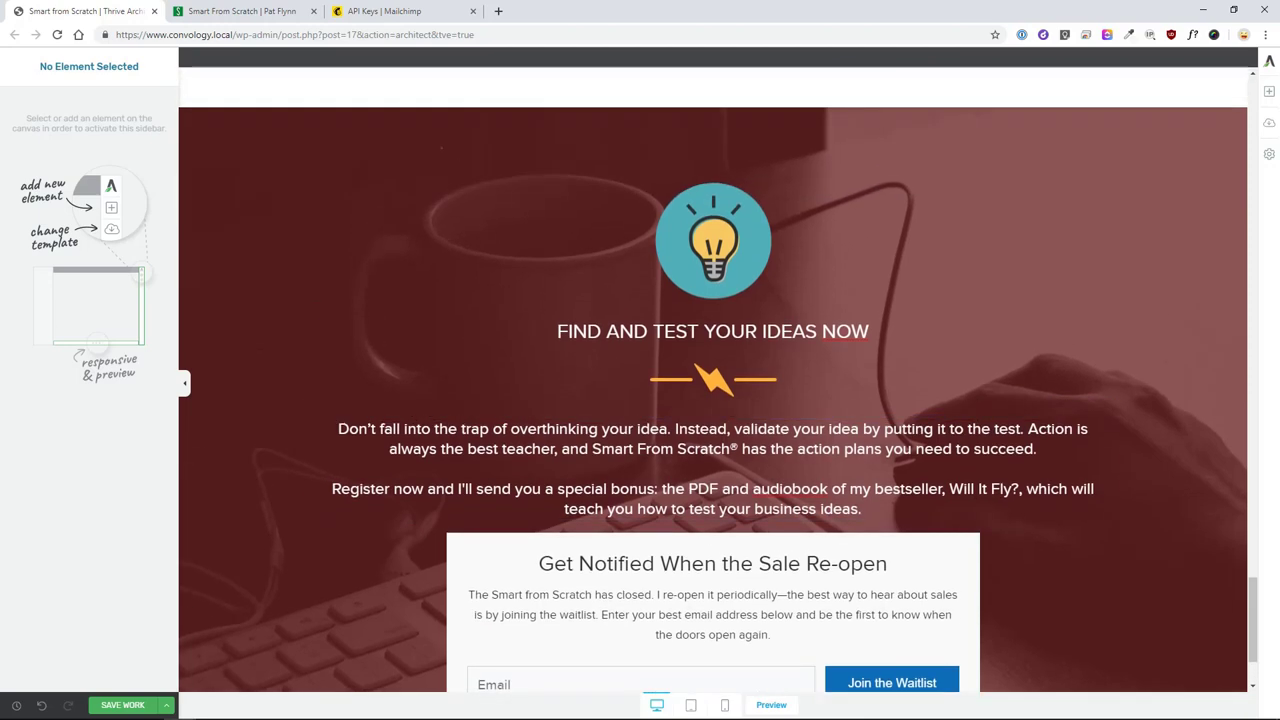
pyautogui.scroll(1, 1143, 340)
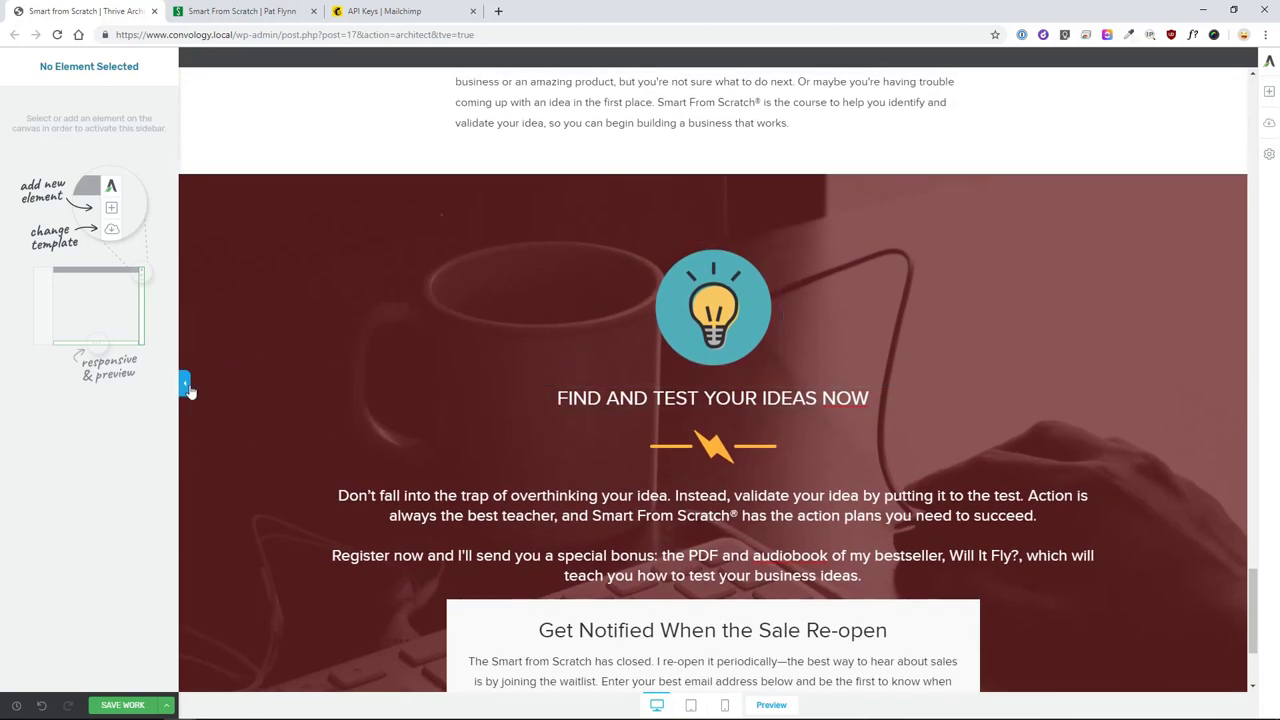
pyautogui.click(184, 383)
pyautogui.click(5, 386)
pyautogui.scroll(-3, 307, 389)
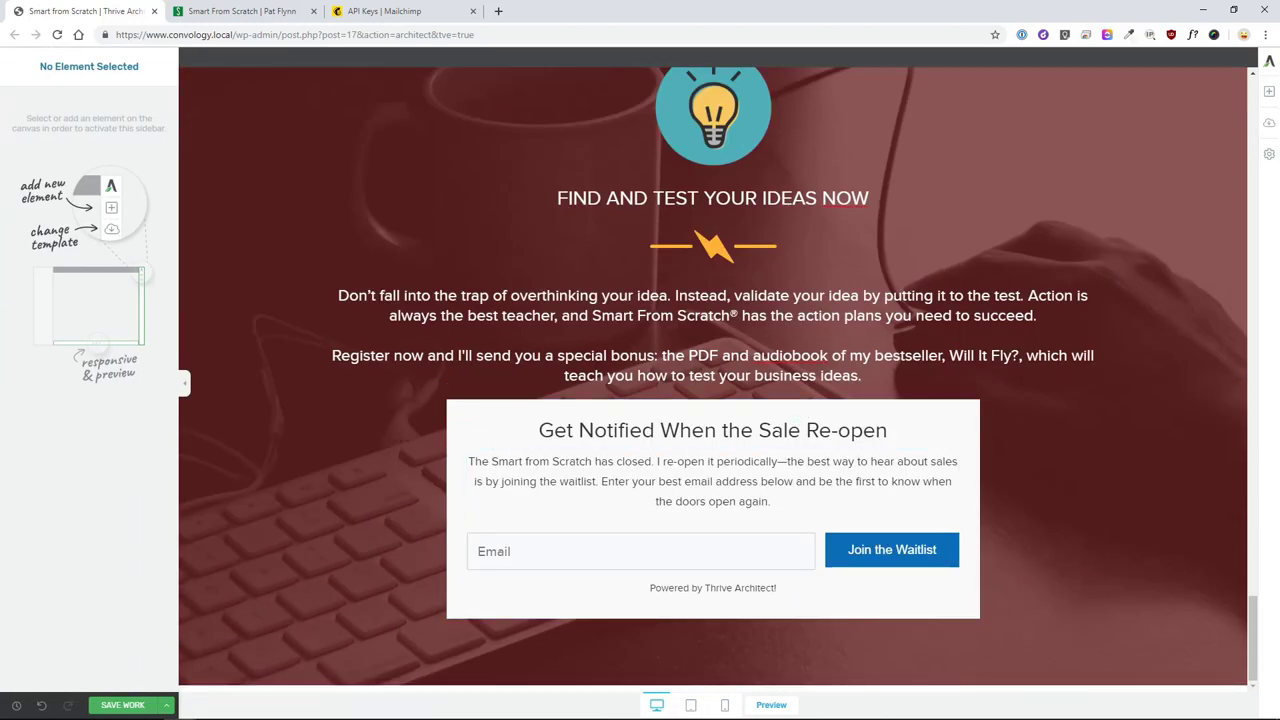
pyautogui.hotkey('ctrl', 'Tab')
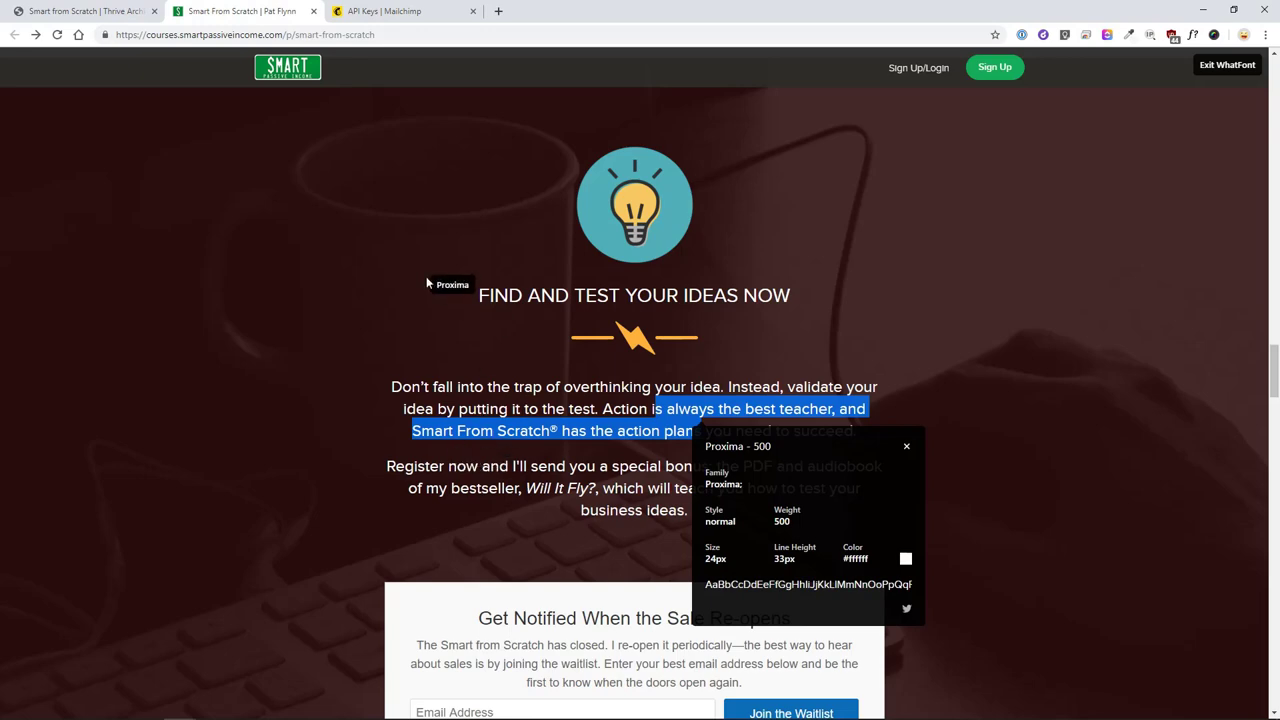
# - Close the font panel and expand the live page's full Content lesson list
pyautogui.click(906, 446)
pyautogui.scroll(-4, 768, 402)
pyautogui.scroll(-3, 730, 457)
pyautogui.scroll(-3, 811, 406)
pyautogui.scroll(3, 820, 414)
pyautogui.scroll(-2, 800, 480)
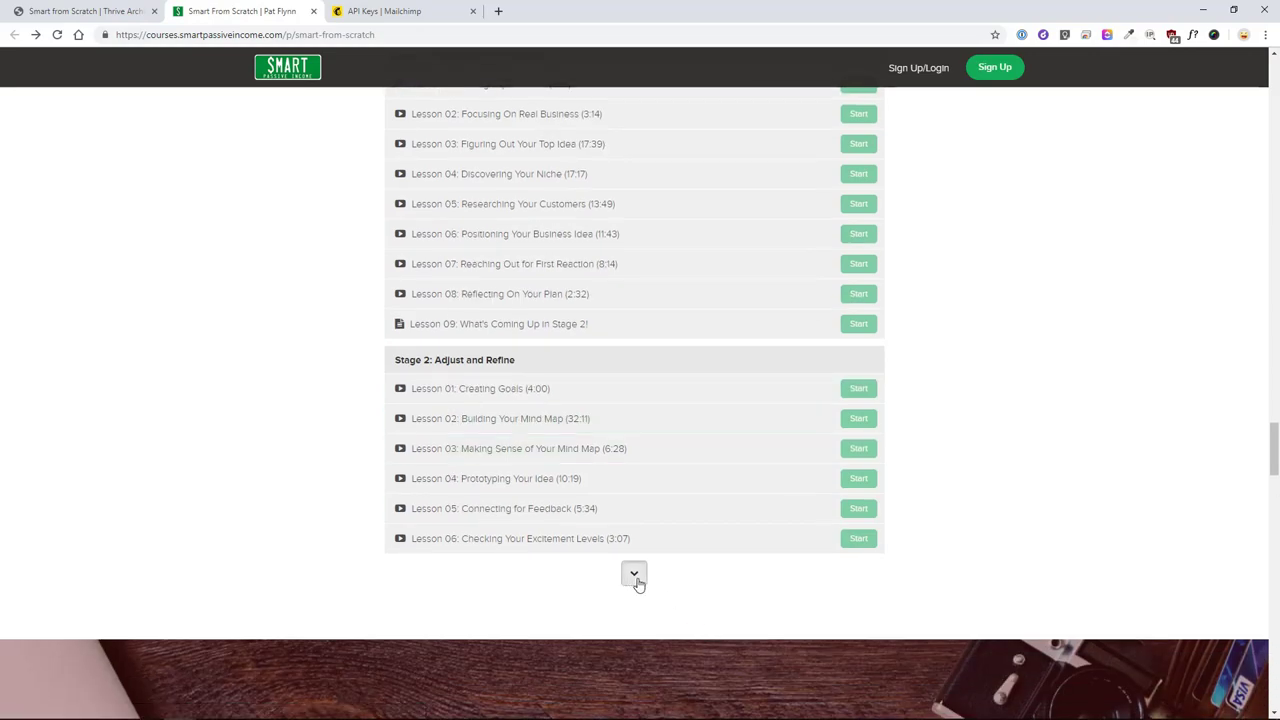
pyautogui.click(637, 580)
pyautogui.scroll(-10, 764, 518)
pyautogui.scroll(2, 700, 450)
pyautogui.scroll(3, 950, 430)
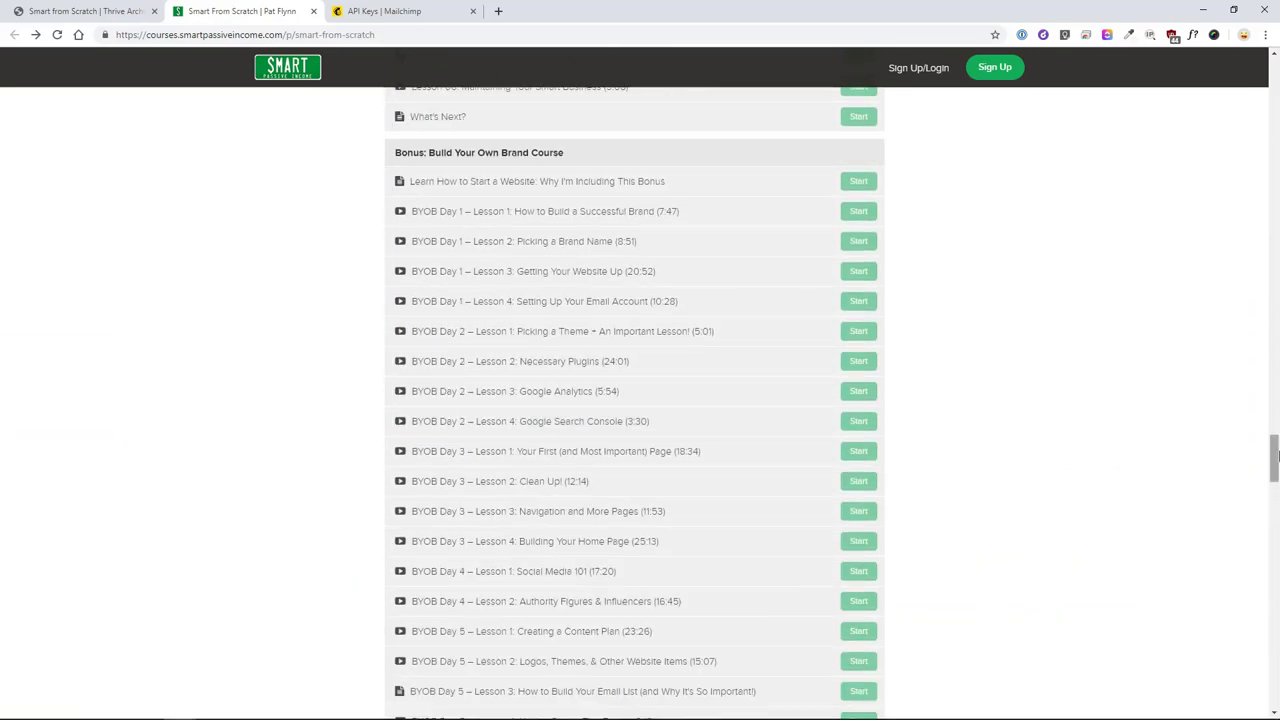
pyautogui.moveTo(1274, 460); pyautogui.dragTo(1274, 390)
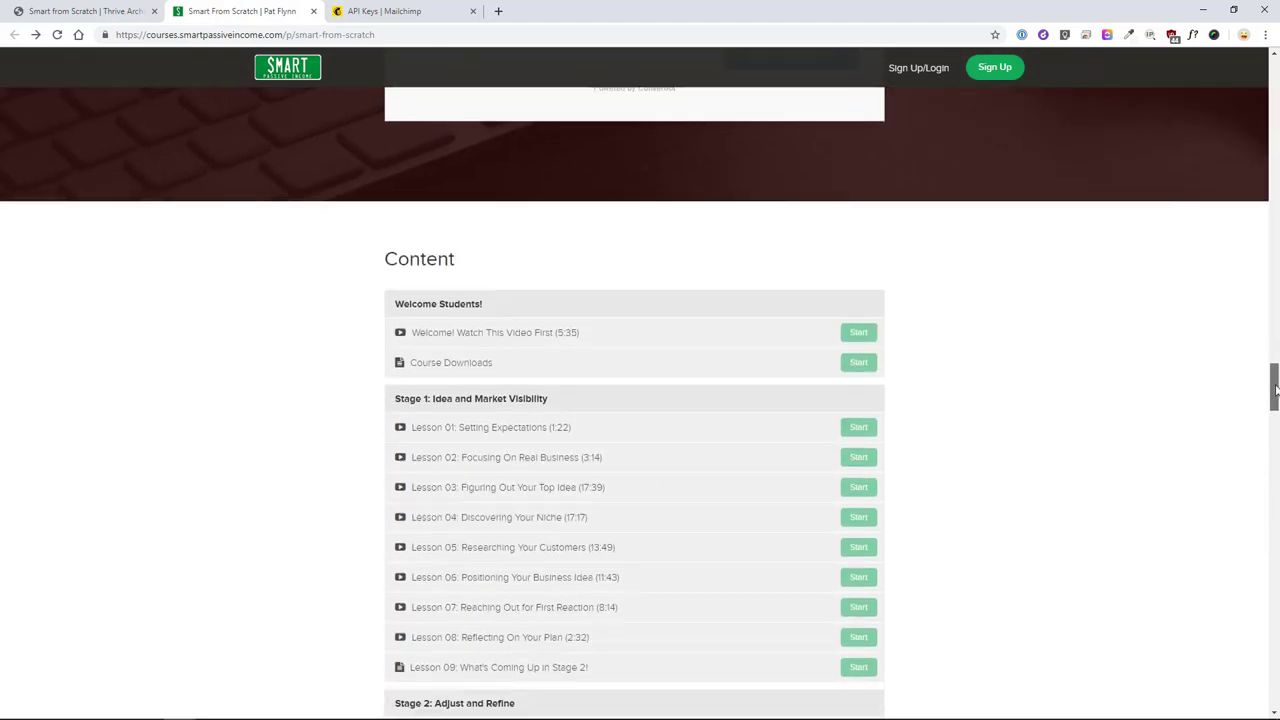
pyautogui.scroll(-1, 1274, 390)
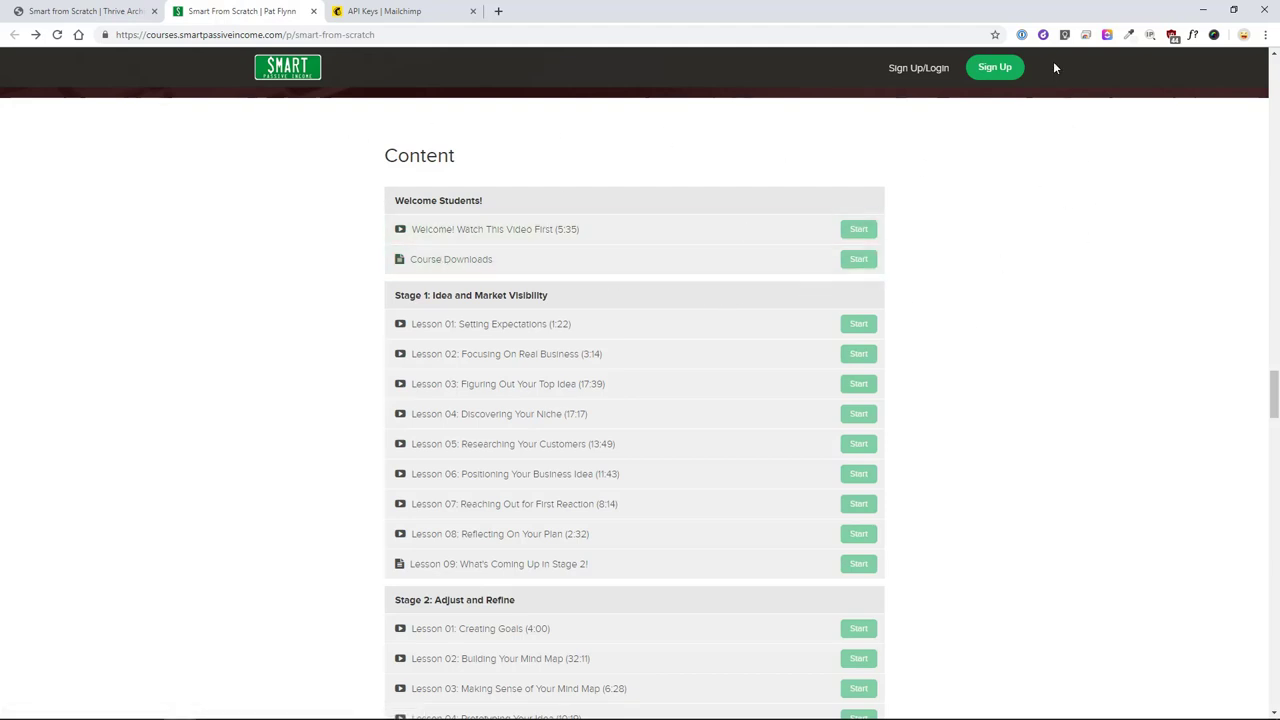
# - Capture a PNG screenshot of the Content heading and Stage 1 lessons, then return to the editor
pyautogui.hotkey('alt', 'shift', 'd')
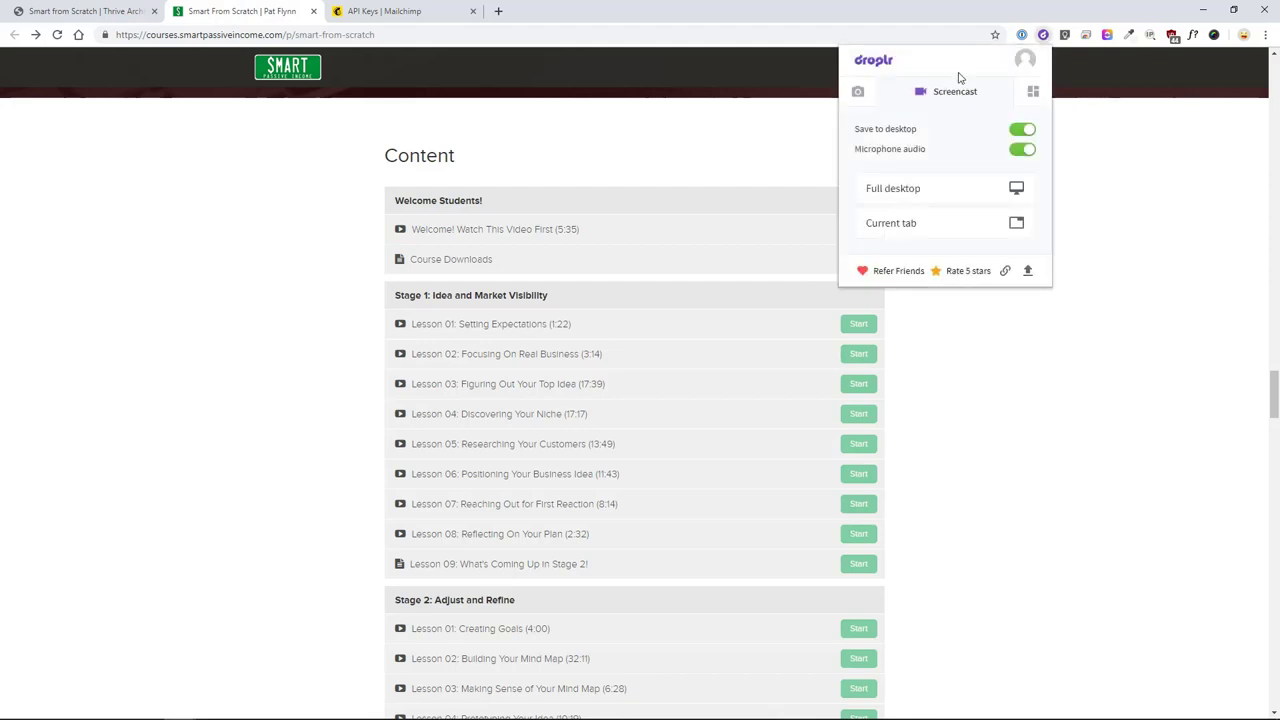
pyautogui.click(860, 96)
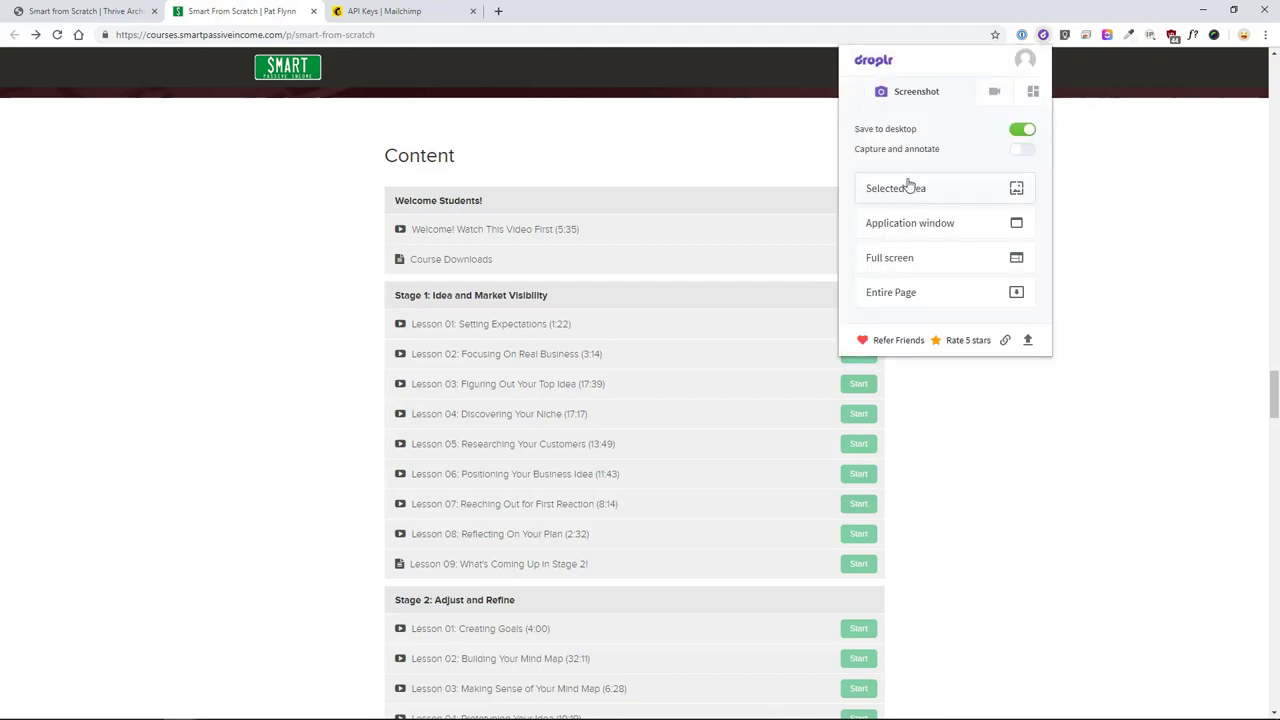
pyautogui.click(948, 190)
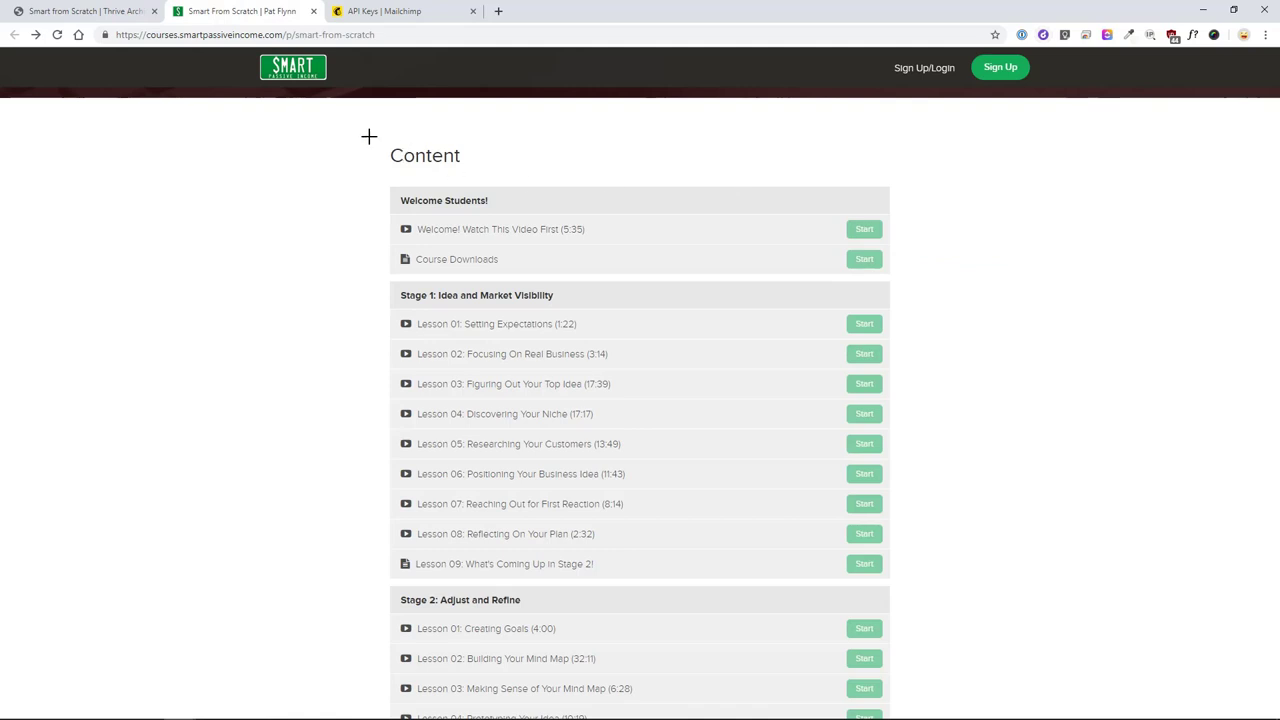
pyautogui.moveTo(394, 154); pyautogui.dragTo(903, 580)
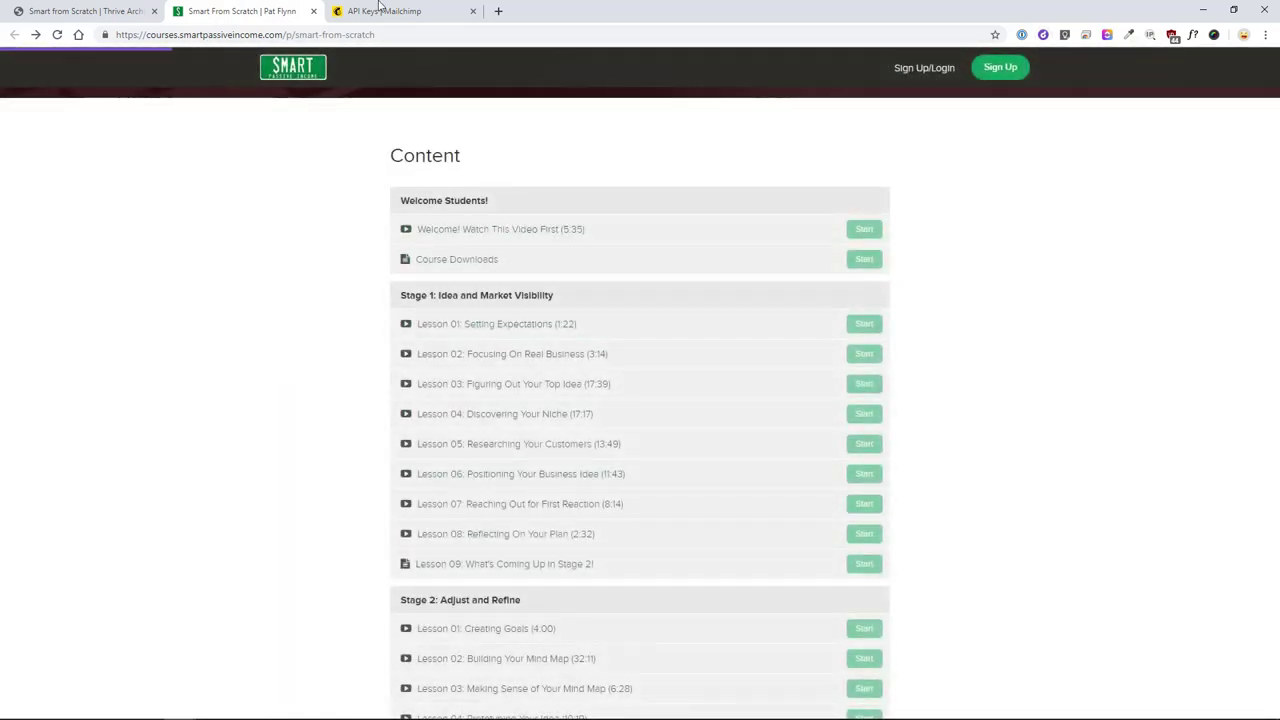
pyautogui.click(30, 11)
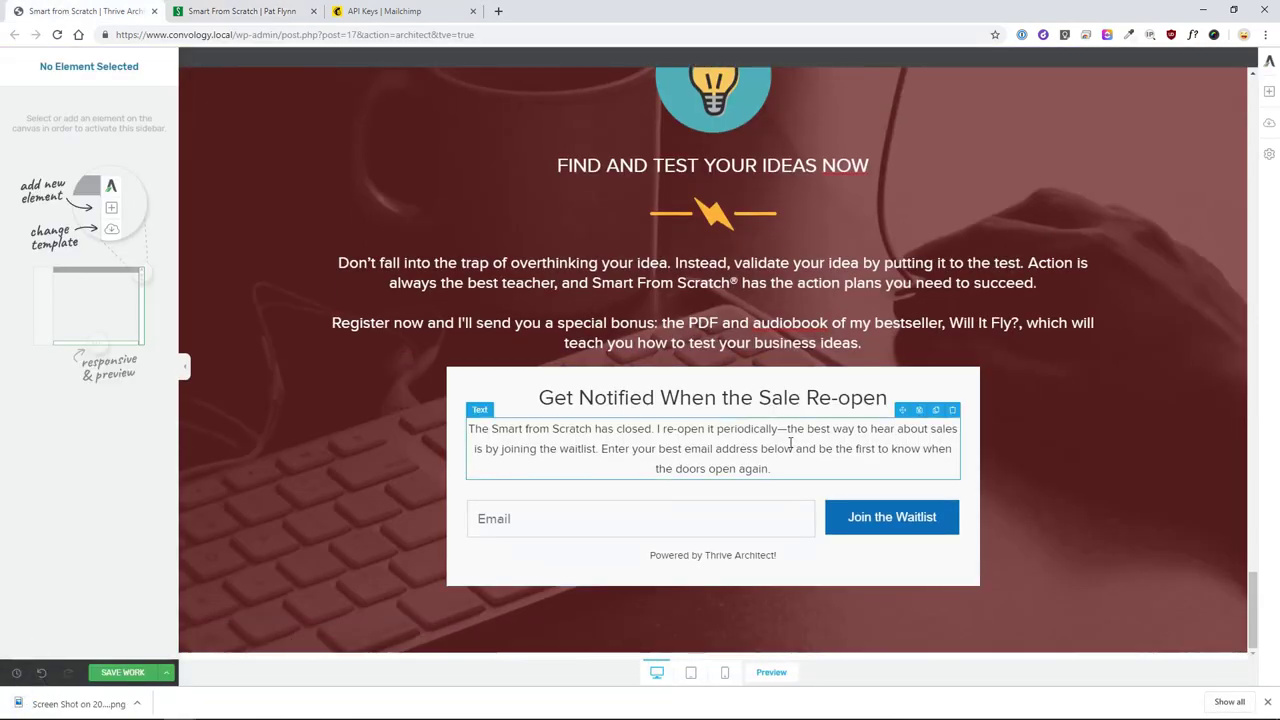
# - Add a background section below the waitlist box with a wood background image
pyautogui.click(1268, 93)
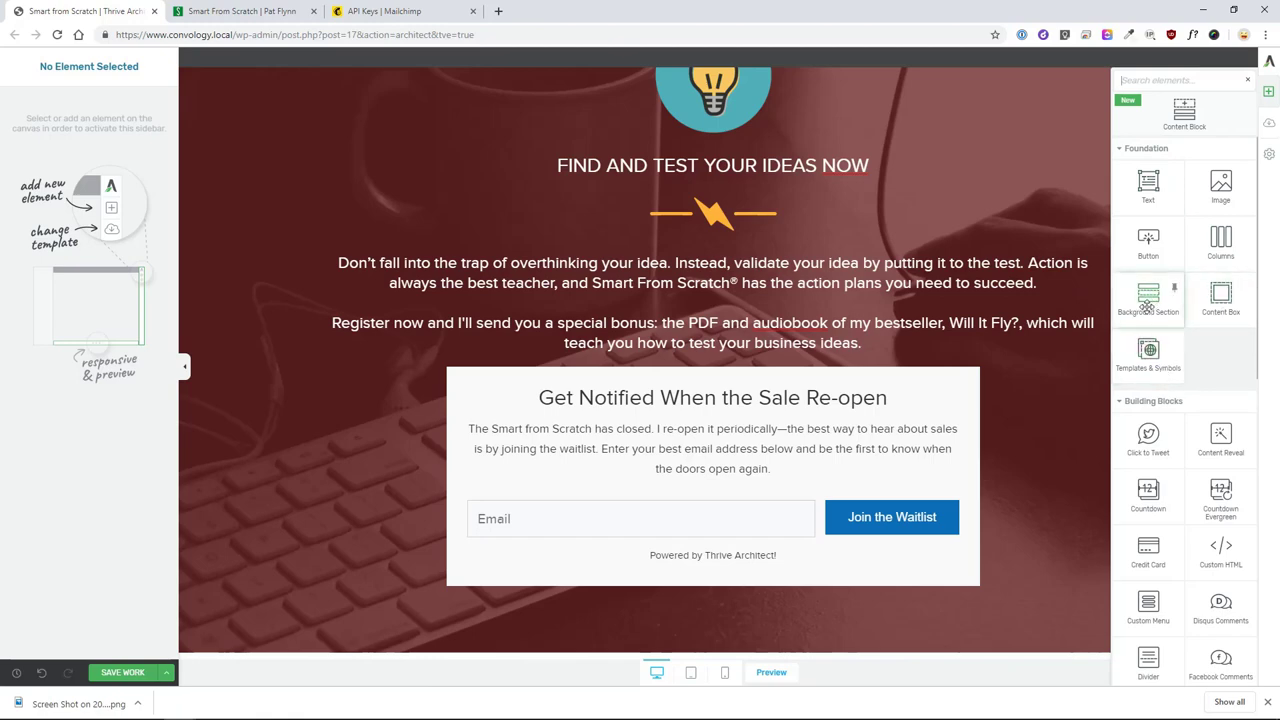
pyautogui.click(1000, 420)
pyautogui.click(20, 493)
pyautogui.click(55, 170)
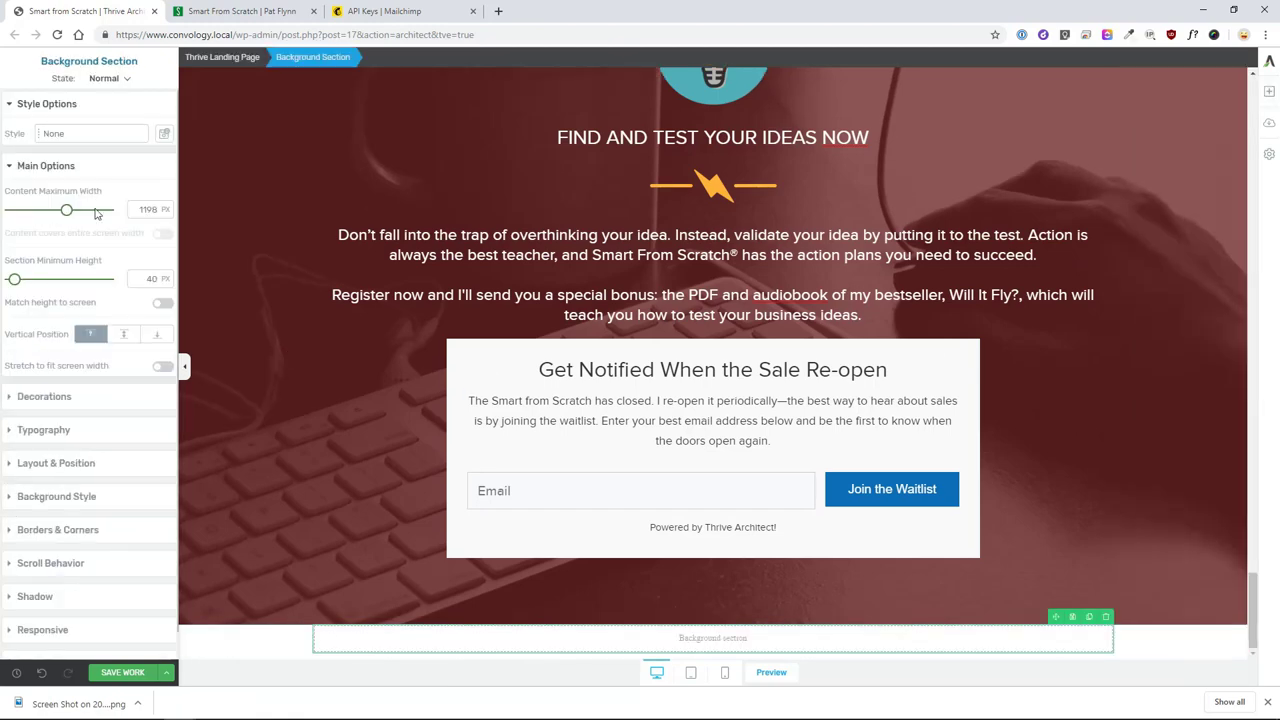
pyautogui.click(332, 645)
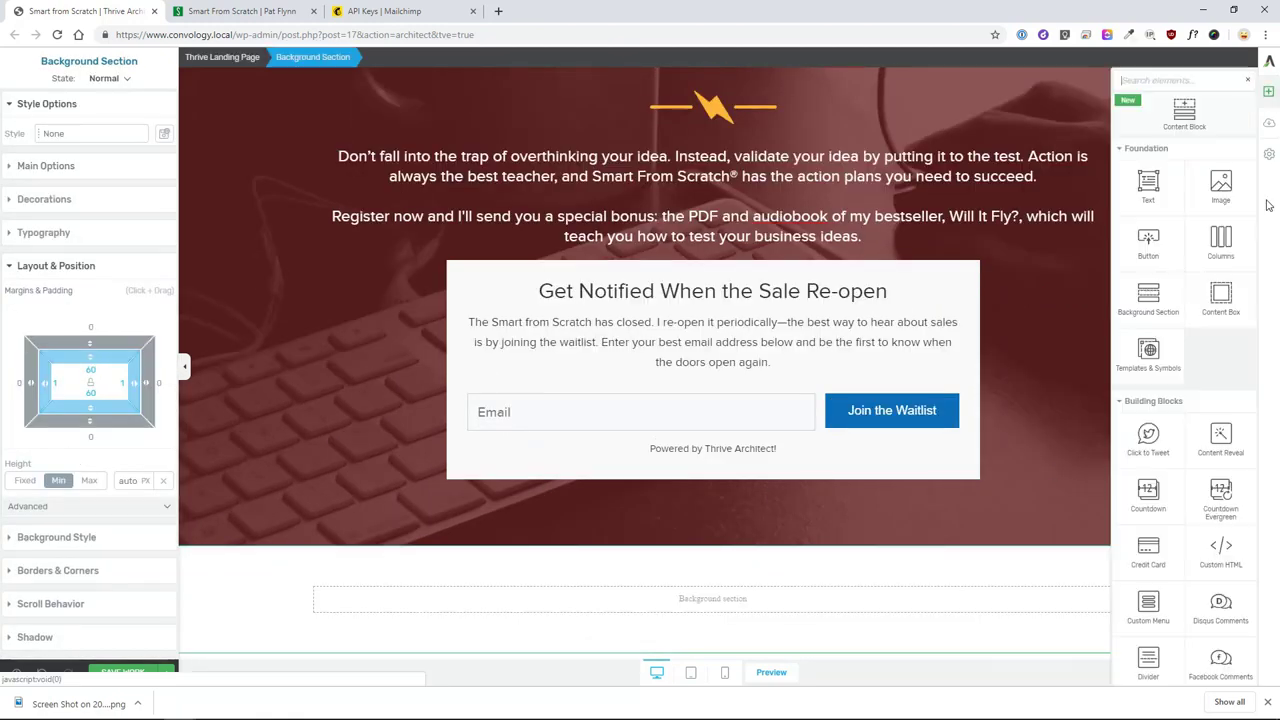
pyautogui.press('Escape')
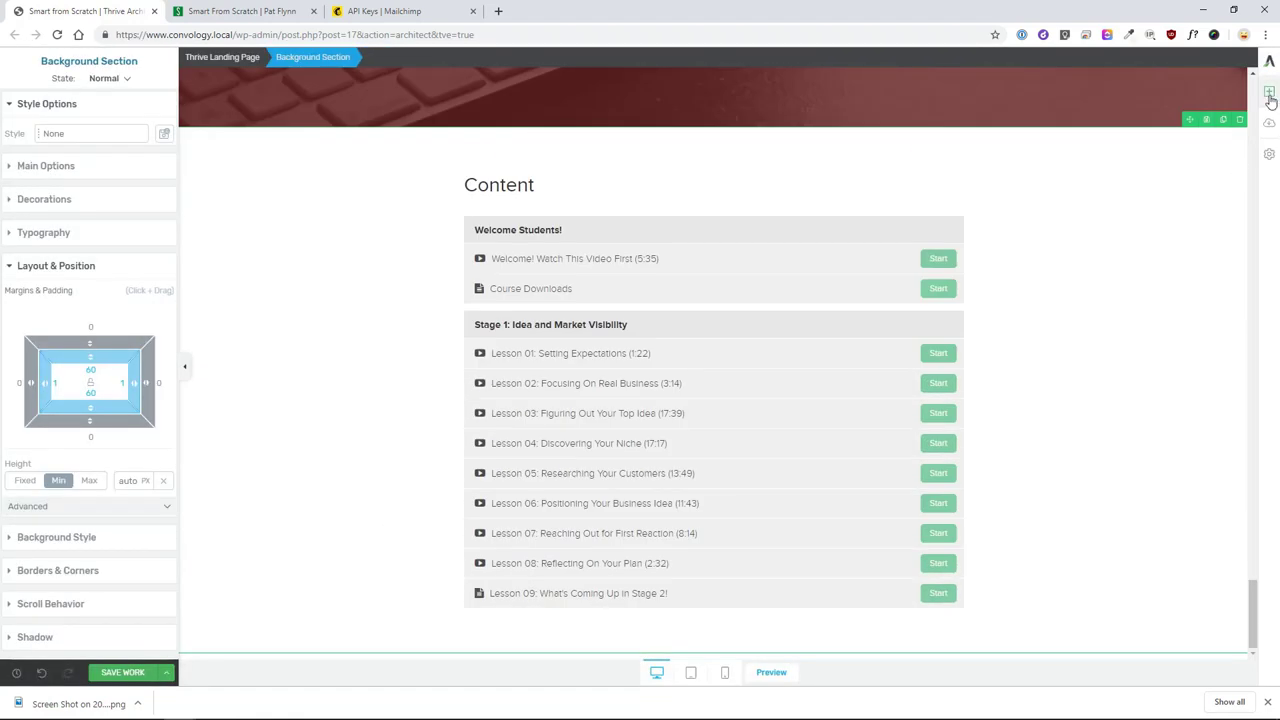
pyautogui.click(1269, 92)
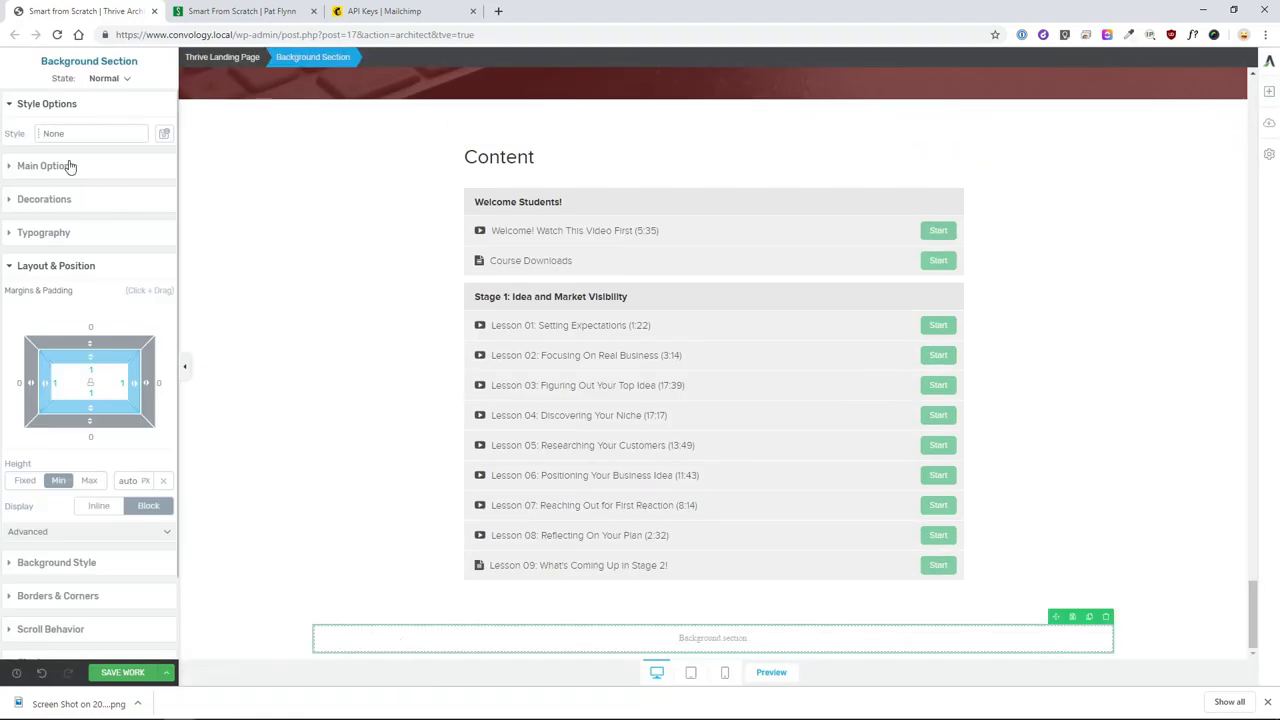
pyautogui.click(45, 165)
pyautogui.click(40, 494)
pyautogui.click(697, 200)
pyautogui.click(1209, 646)
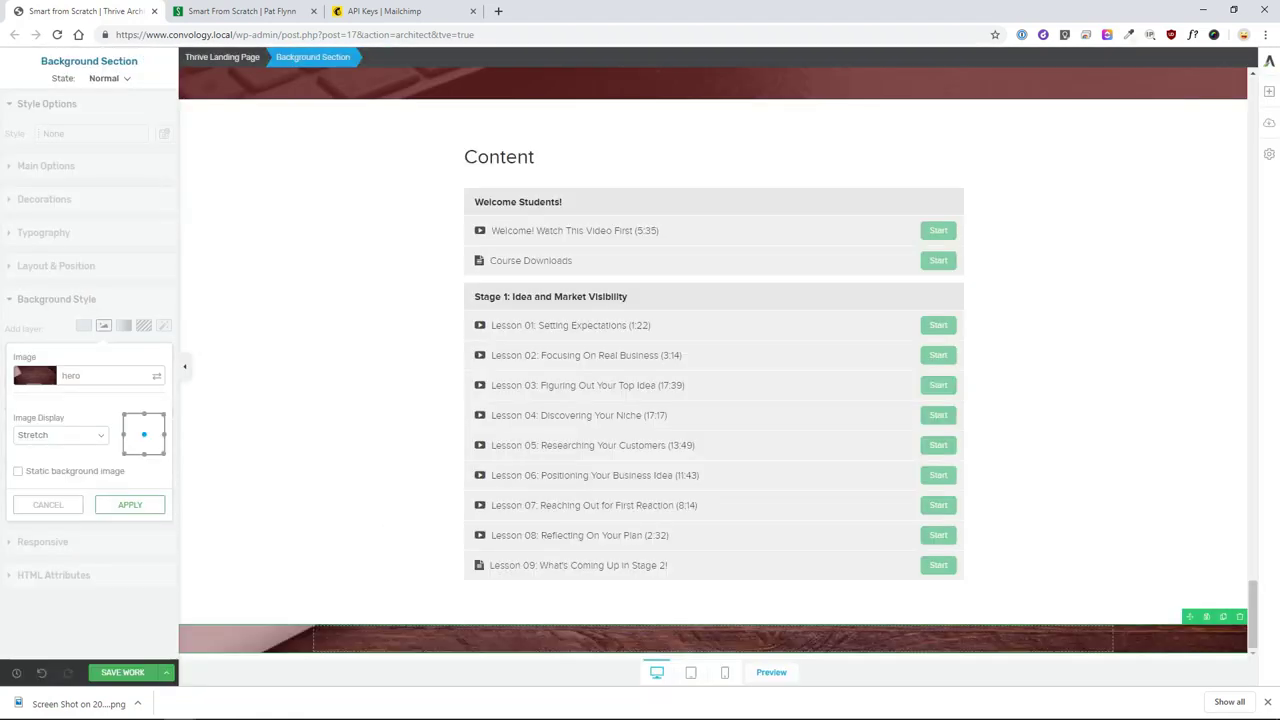
pyautogui.click(120, 502)
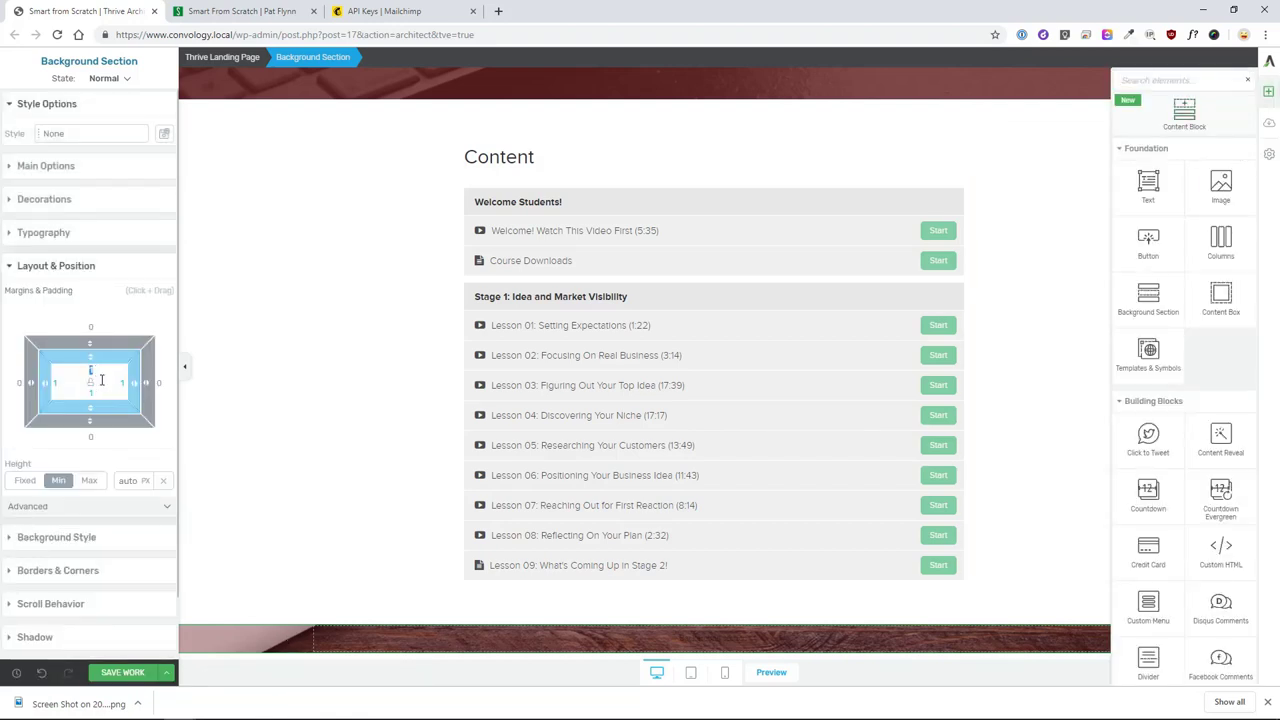
# - Add a 30 px uppercase heading 'What students have to say' in the new section
pyautogui.click(1148, 186)
pyautogui.click(141, 256)
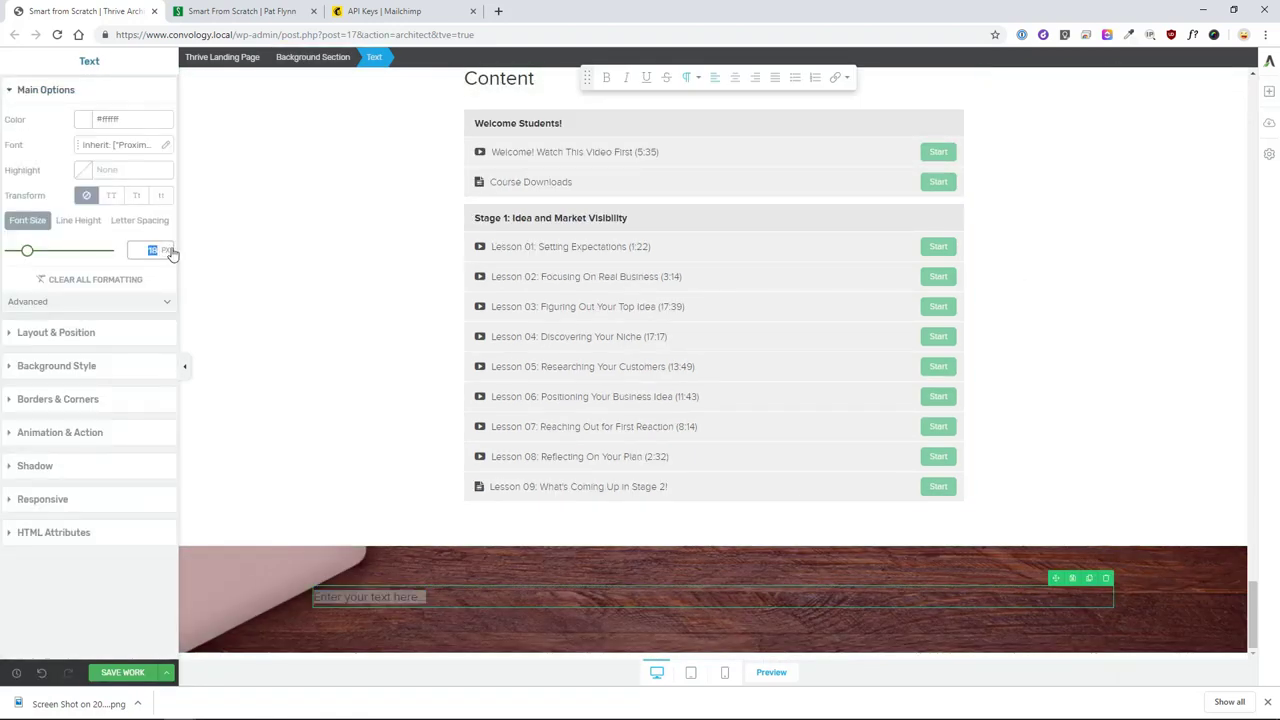
pyautogui.write('30')
pyautogui.tripleClick(450, 597)
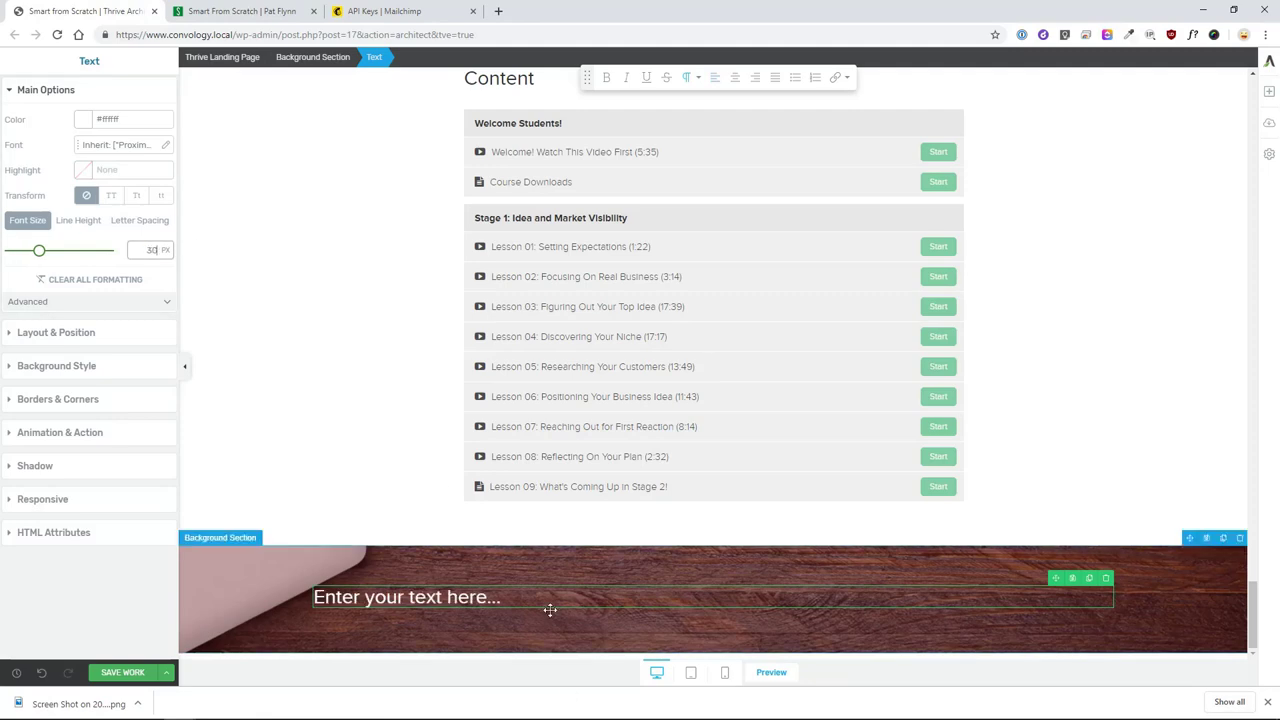
pyautogui.write('What students have to say')
pyautogui.click(111, 195)
# - Insert the lightning divider image under the heading
pyautogui.click(1269, 91)
pyautogui.moveTo(1180, 149); pyautogui.dragTo(775, 610)
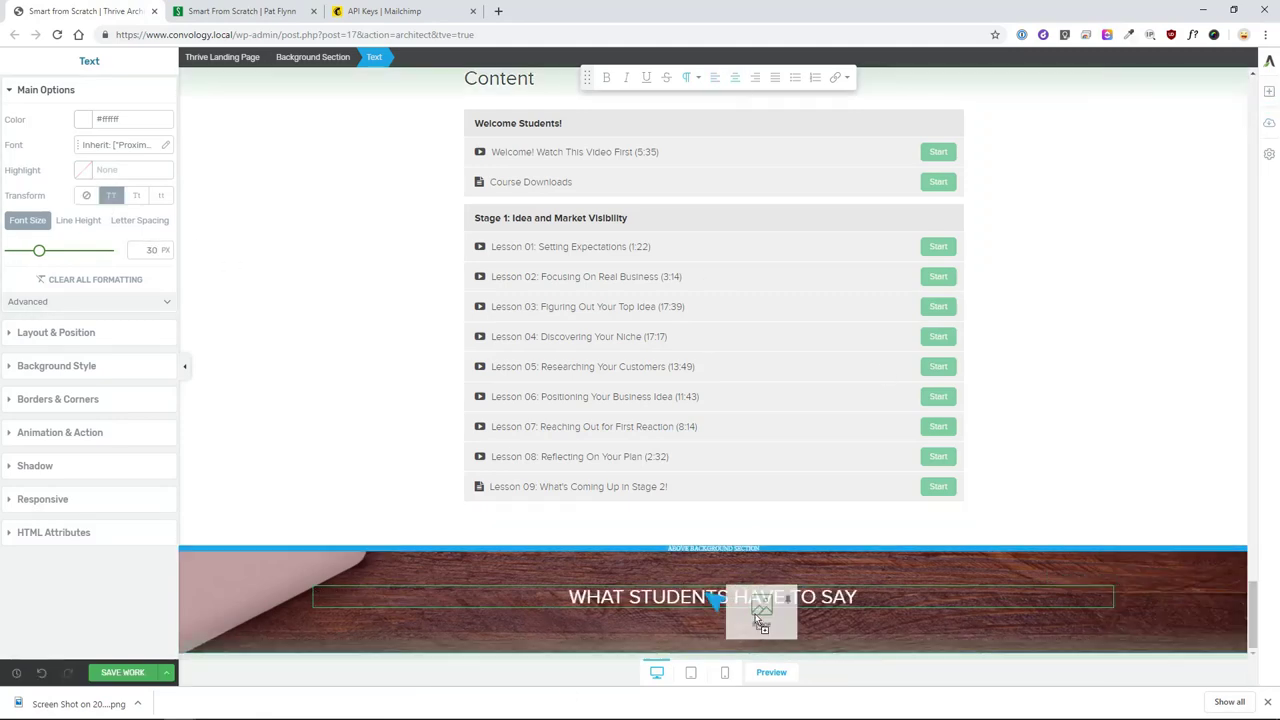
pyautogui.click(1000, 206)
pyautogui.click(1211, 646)
pyautogui.click(30, 408)
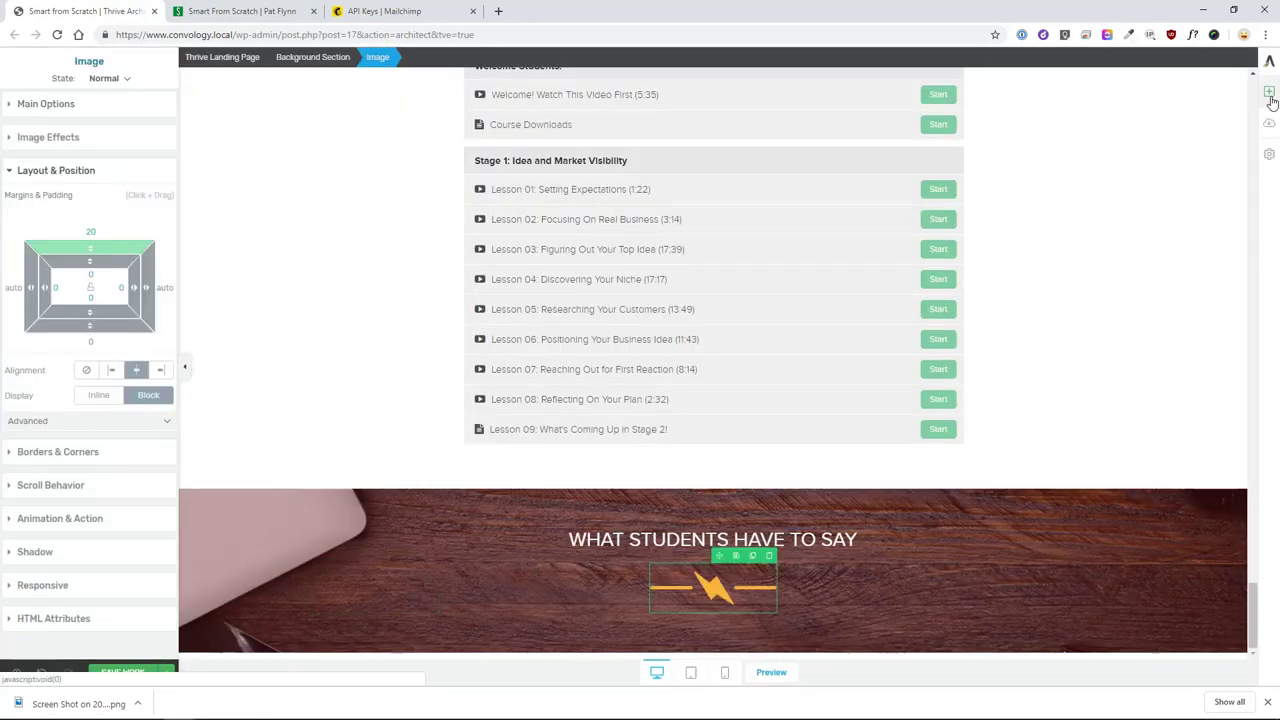
# - Paste the testimonial quote into a text block 750 px wide and centre it
pyautogui.click(1269, 91)
pyautogui.moveTo(1150, 149); pyautogui.dragTo(391, 517)
pyautogui.click(29, 90)
pyautogui.scroll(-1, 797, 506)
pyautogui.write('750')
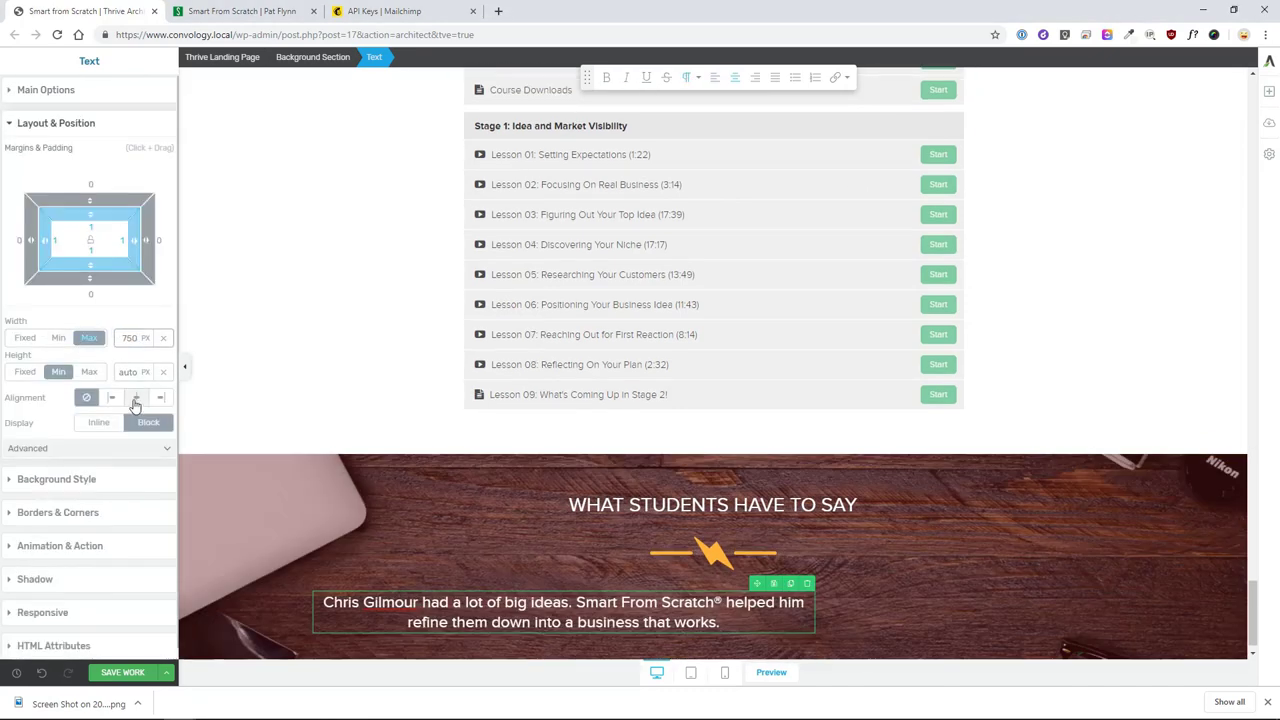
pyautogui.click(136, 397)
# - Upload and insert the video screenshot image below the testimonial
pyautogui.click(1268, 91)
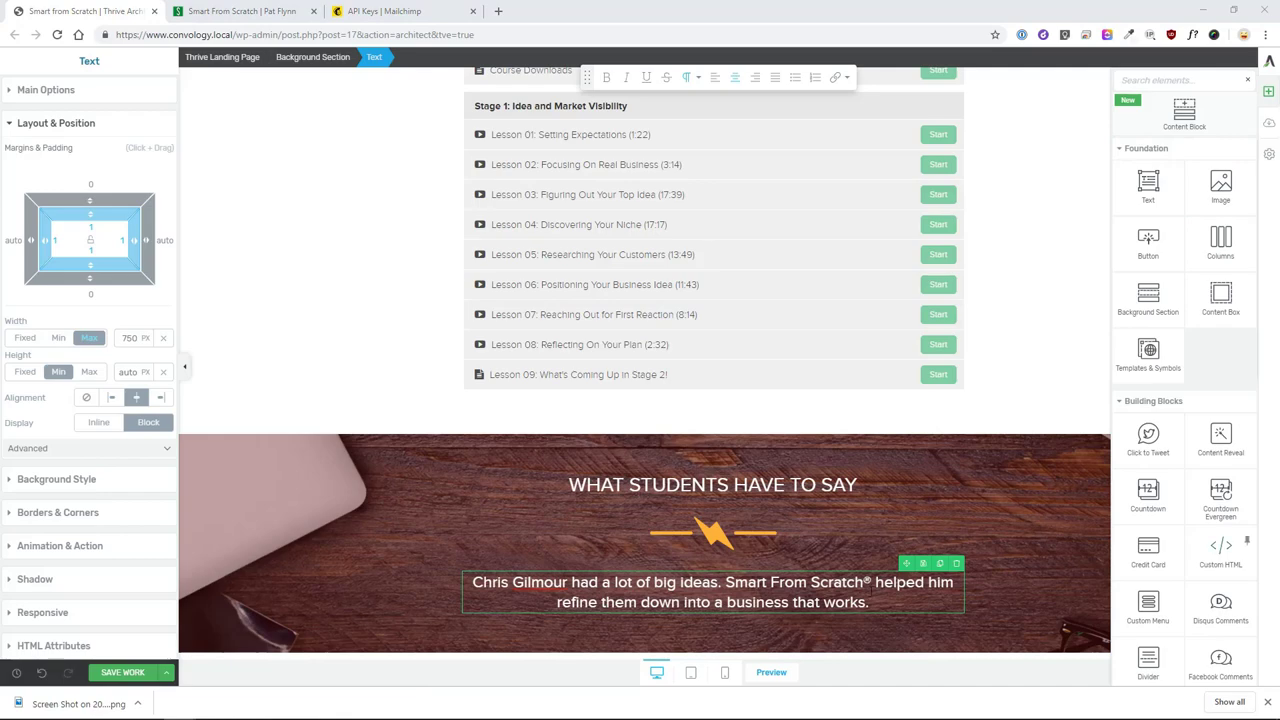
pyautogui.moveTo(1220, 185); pyautogui.dragTo(712, 620)
pyautogui.moveTo(80, 703); pyautogui.dragTo(640, 300)
pyautogui.click(1211, 643)
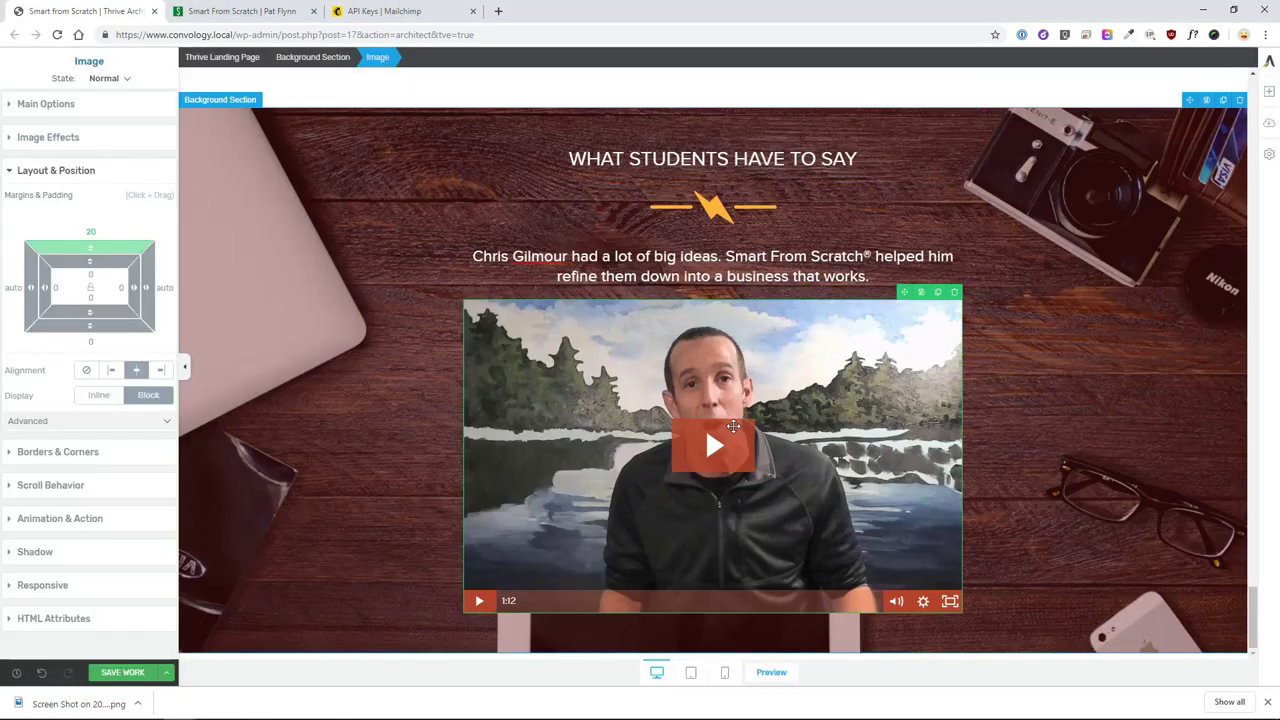
# - Give the testimonial section 60 vertical padding
pyautogui.click(1186, 494)
pyautogui.click(91, 375)
pyautogui.press('Return')
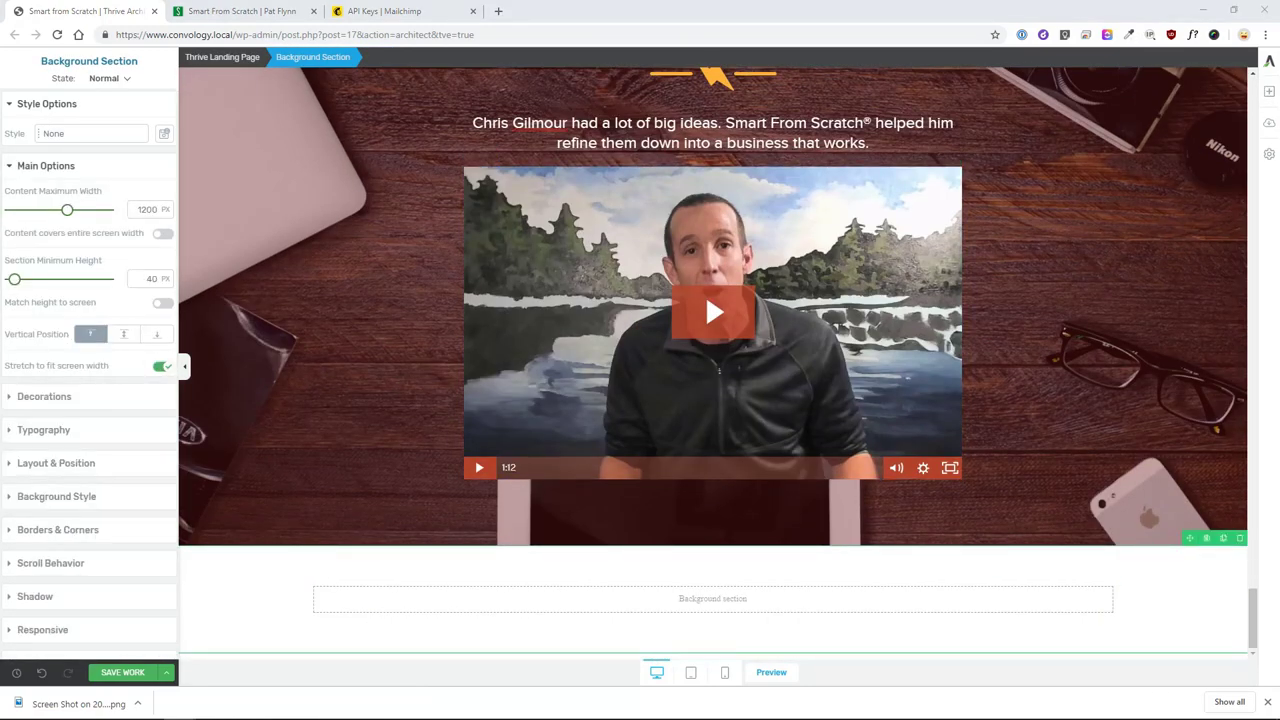
# - Type 'Frequently Asked Questions' into a new text block in the empty lower section, then view the live page
pyautogui.click(1241, 91)
pyautogui.moveTo(1150, 140); pyautogui.dragTo(723, 603)
pyautogui.write('Frequently Asked Questions')
pyautogui.click(400, 330)
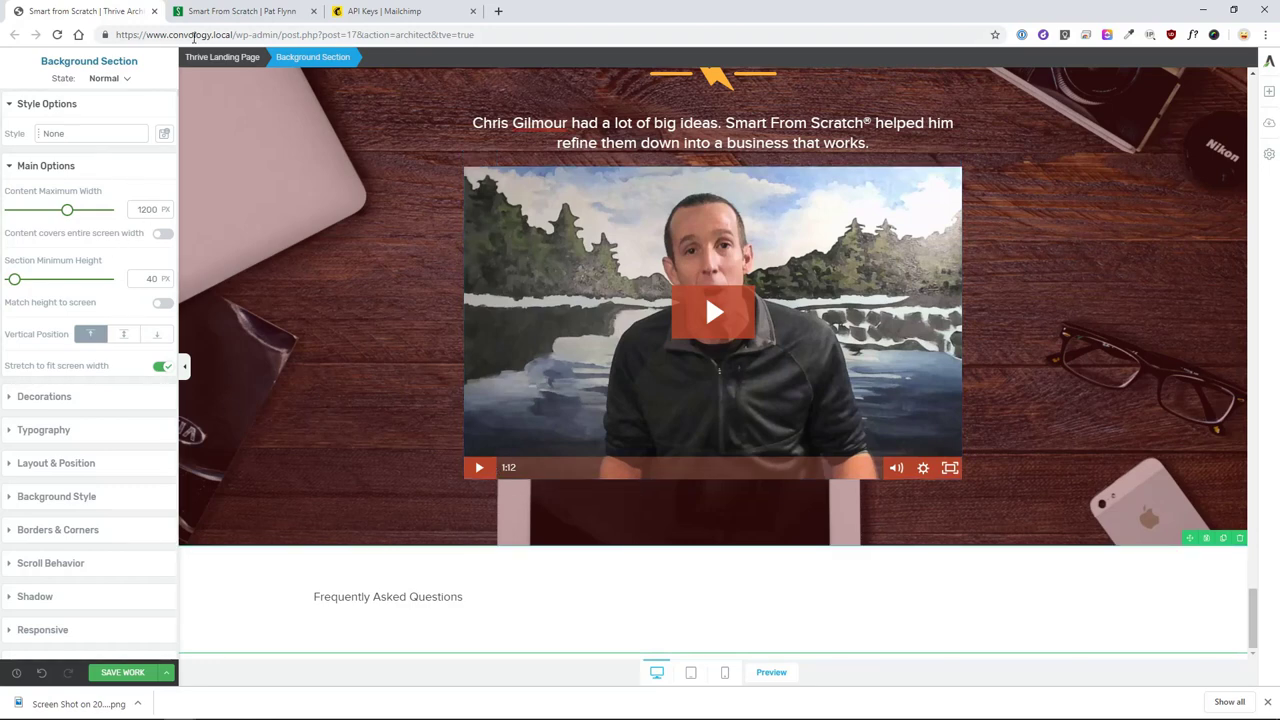
pyautogui.click(244, 16)
pyautogui.scroll(-20, 578, 466)
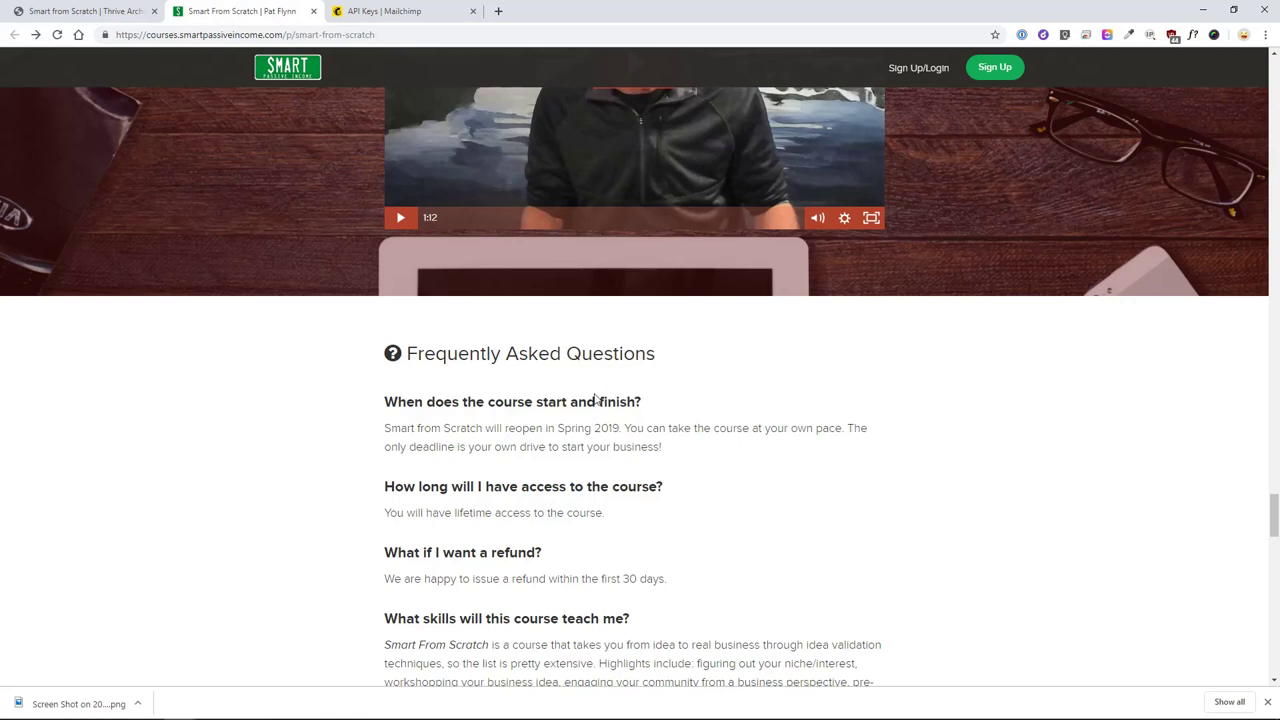
# - Scroll to the live page's FAQ, select all its questions and answers, and return to the editor
pyautogui.scroll(-2, 546, 443)
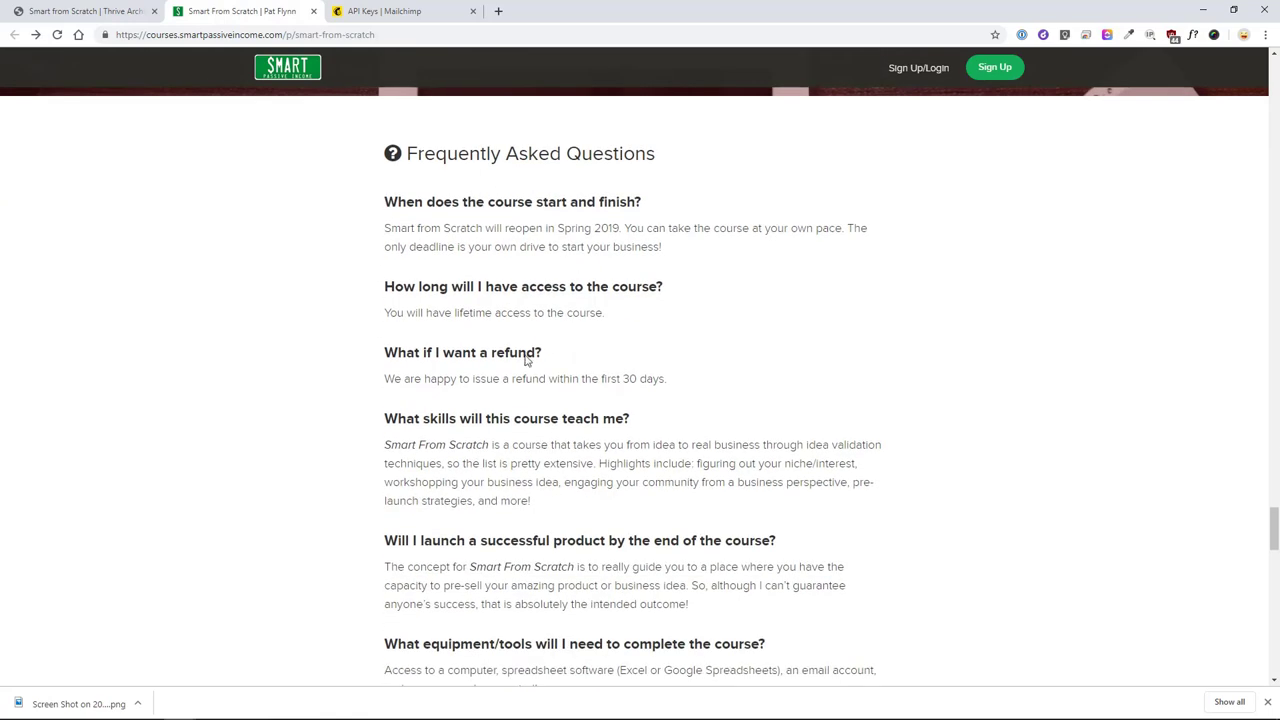
pyautogui.scroll(-3, 537, 575)
pyautogui.scroll(5, 537, 588)
pyautogui.scroll(-5, 535, 560)
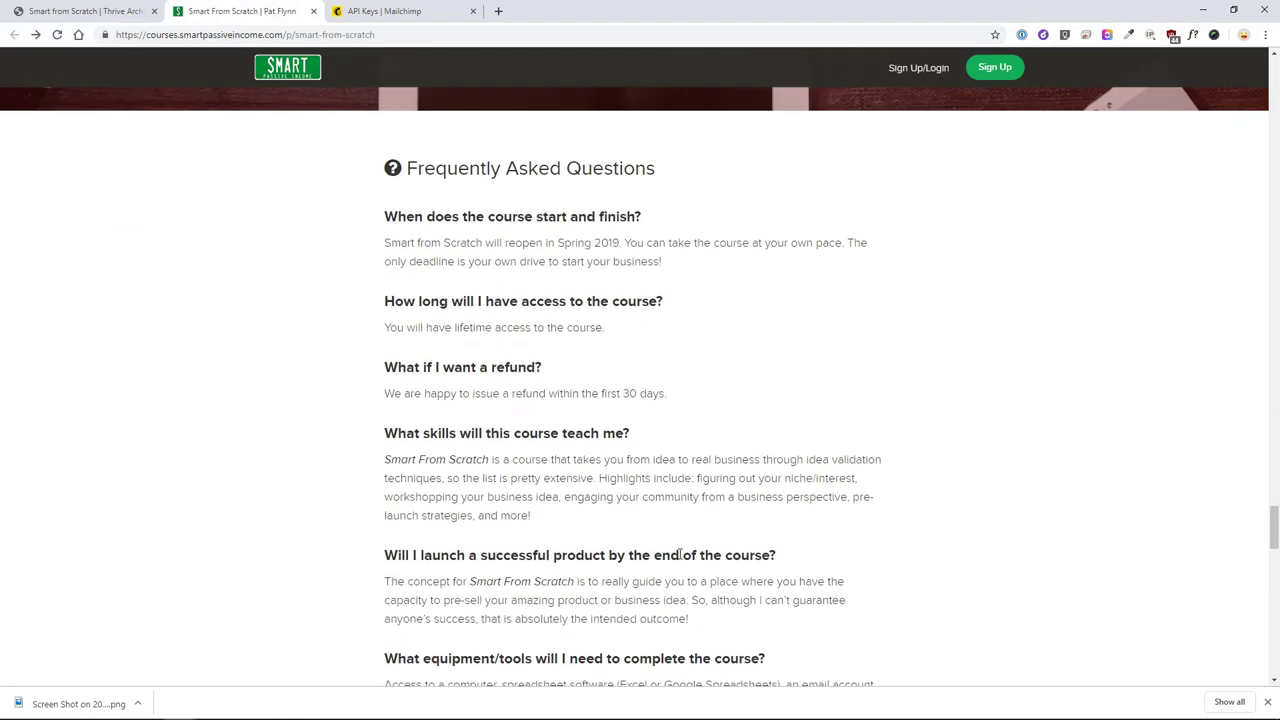
pyautogui.moveTo(485, 608); pyautogui.dragTo(386, 202)
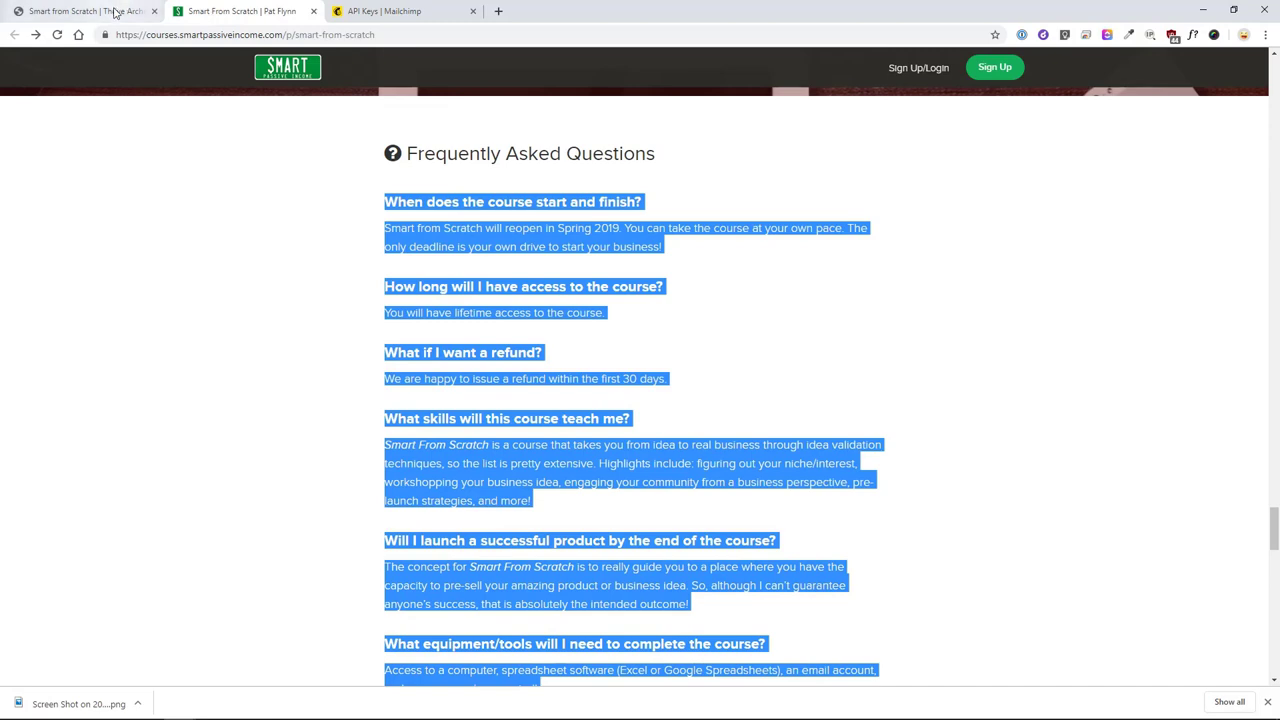
pyautogui.click(120, 12)
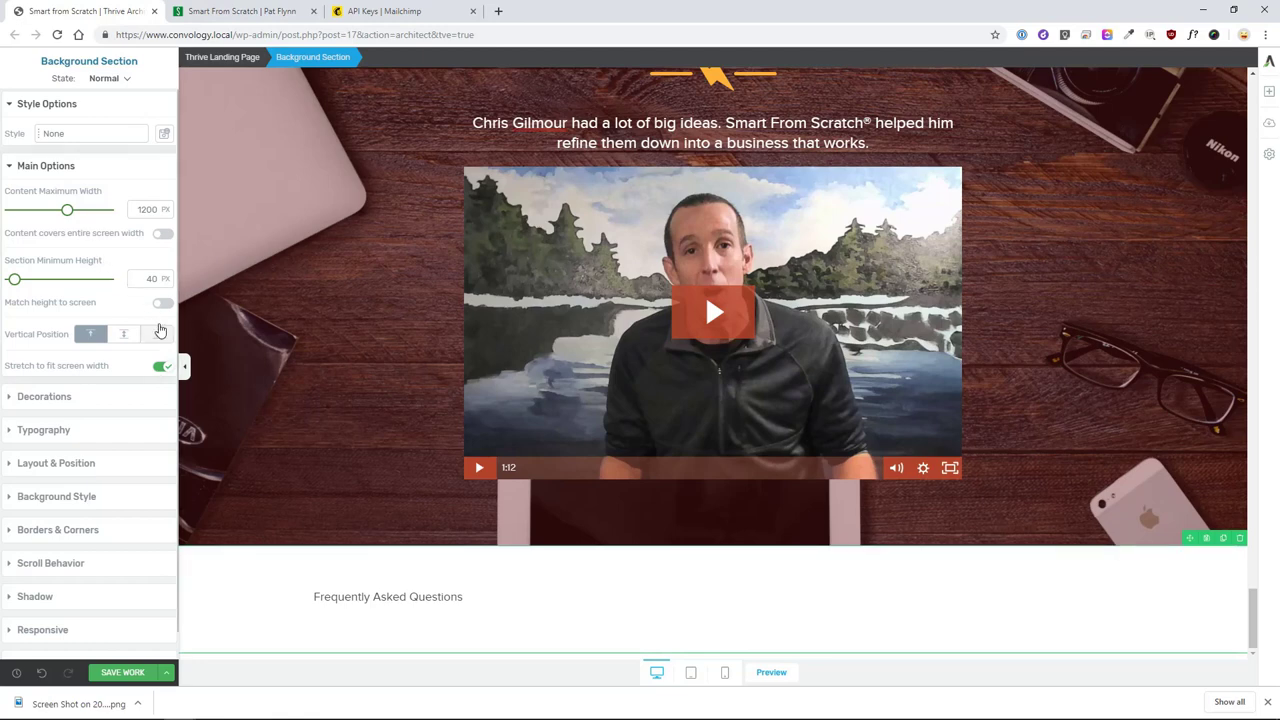
# - Set the section's maximum content width to 750 and the FAQ heading to 30 px
pyautogui.doubleClick(150, 209)
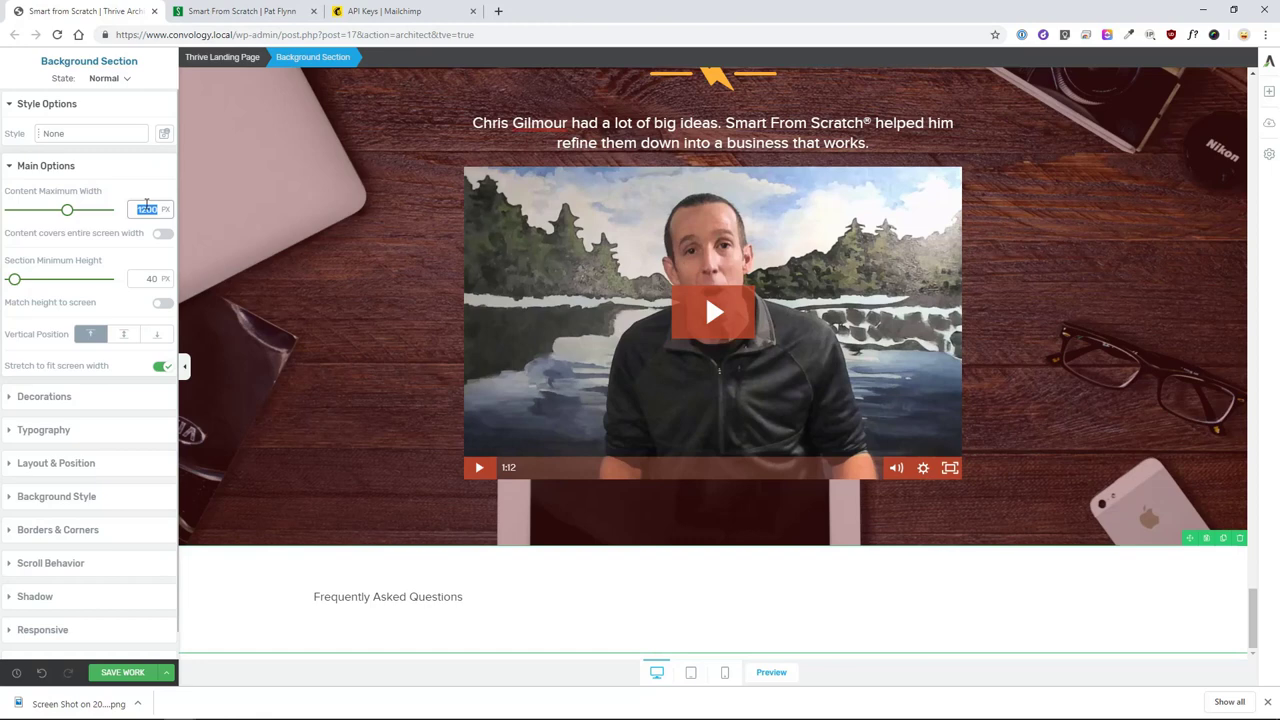
pyautogui.write('750')
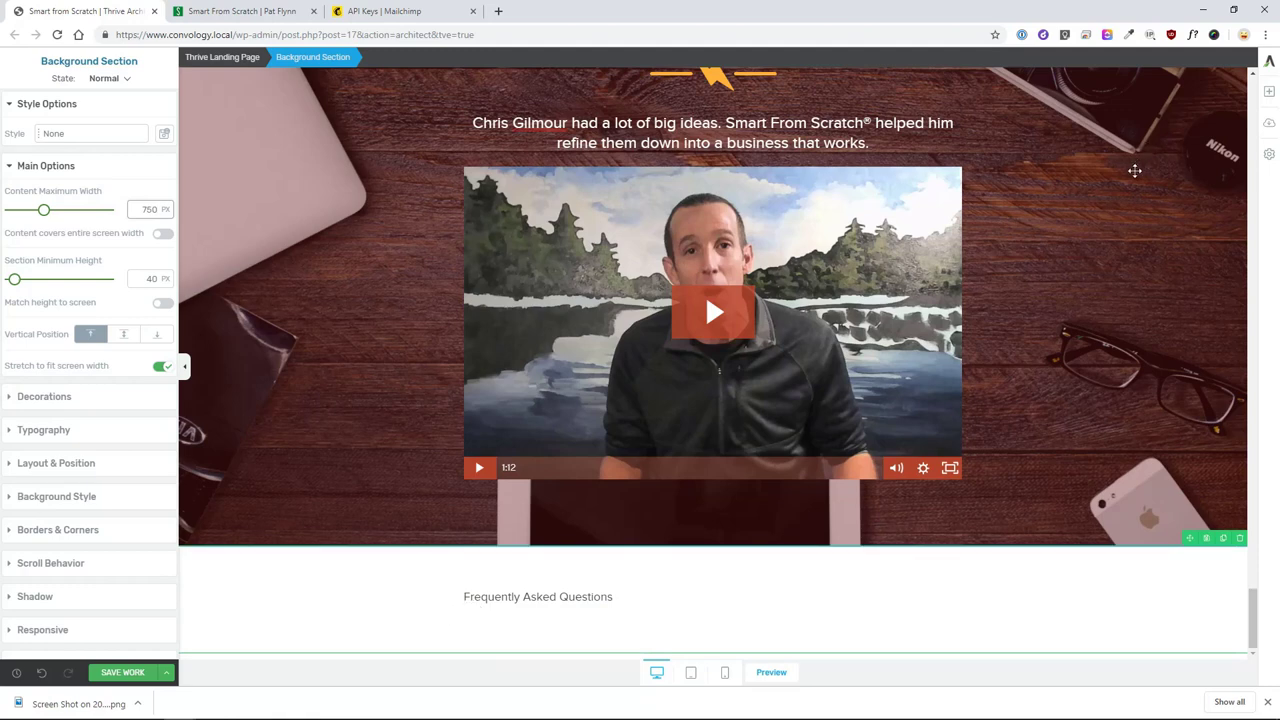
pyautogui.click(626, 598)
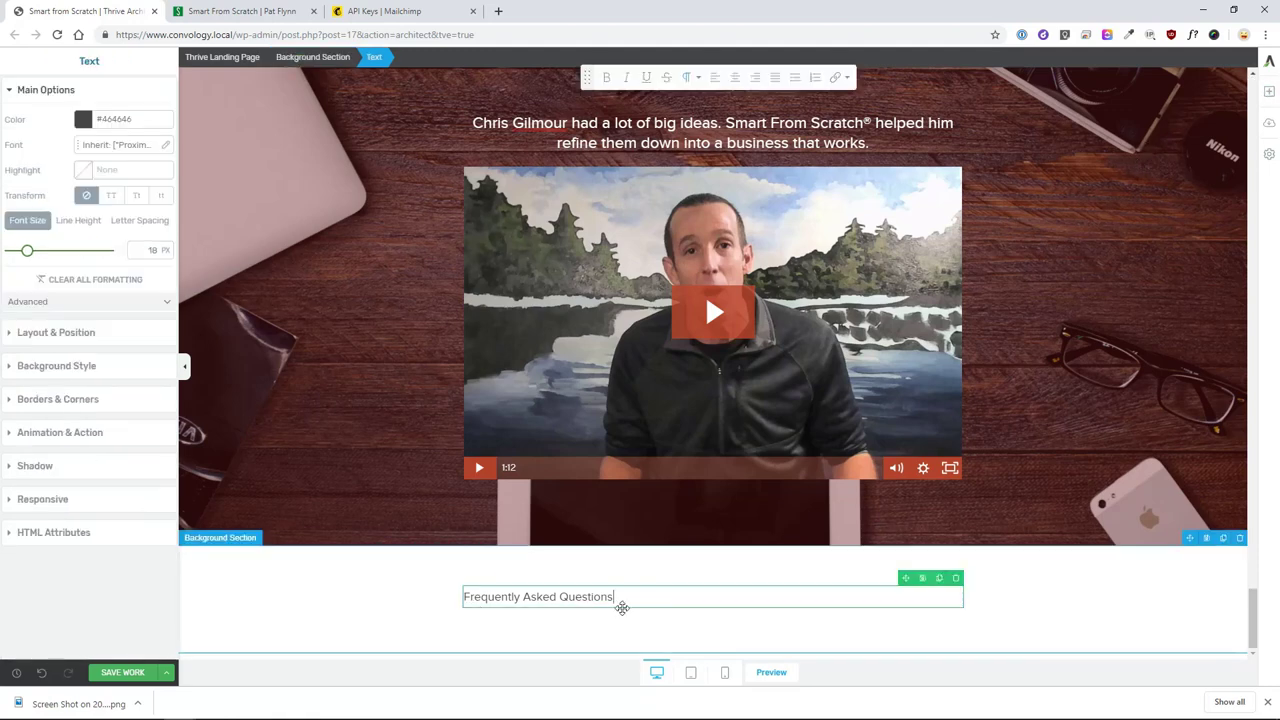
pyautogui.click(151, 250)
pyautogui.write('30')
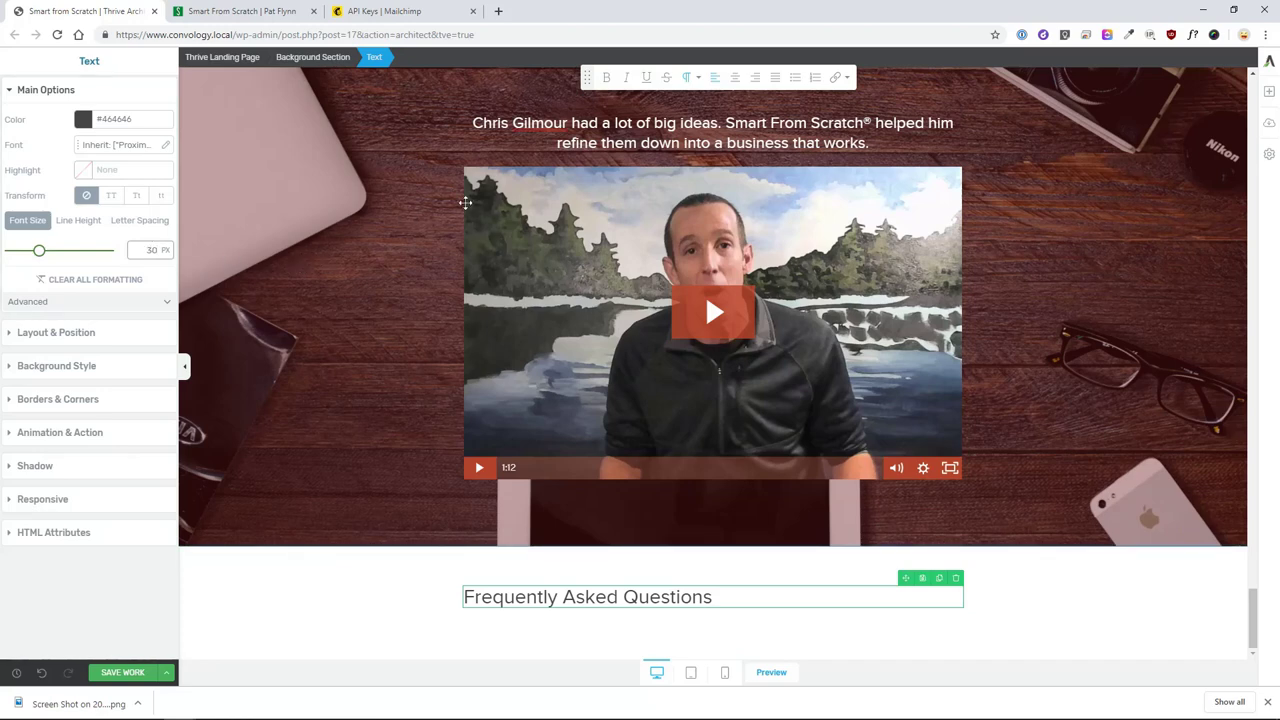
# - Select the FAQ heading's white background section and bring up the elements to add
pyautogui.hotkey('ctrl', 'a')
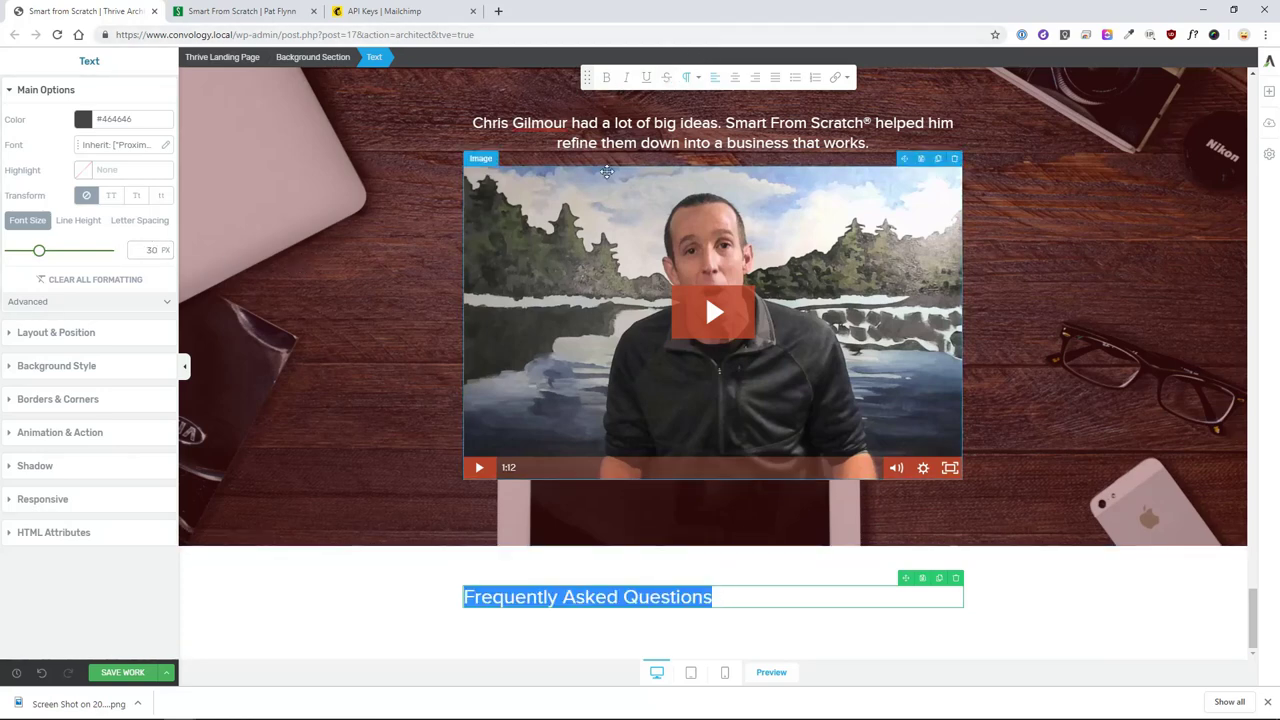
pyautogui.click(462, 613)
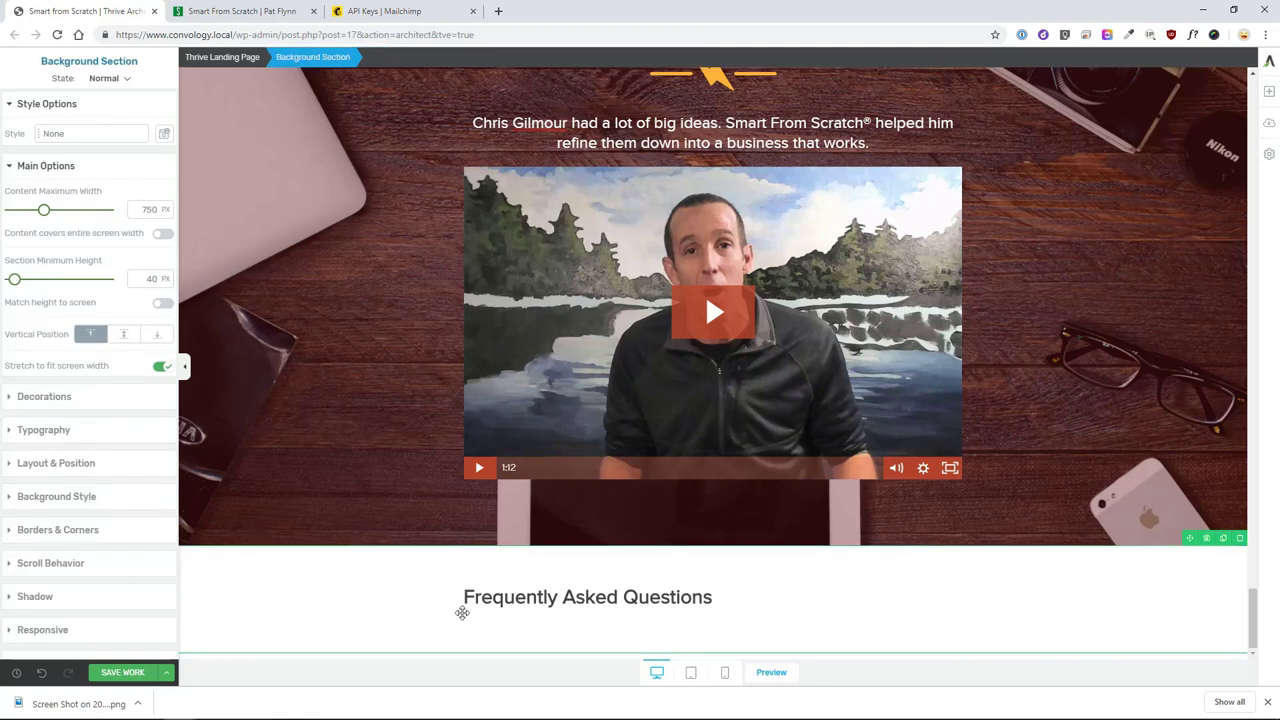
pyautogui.click(590, 597)
pyautogui.hotkey('ctrl', 'a')
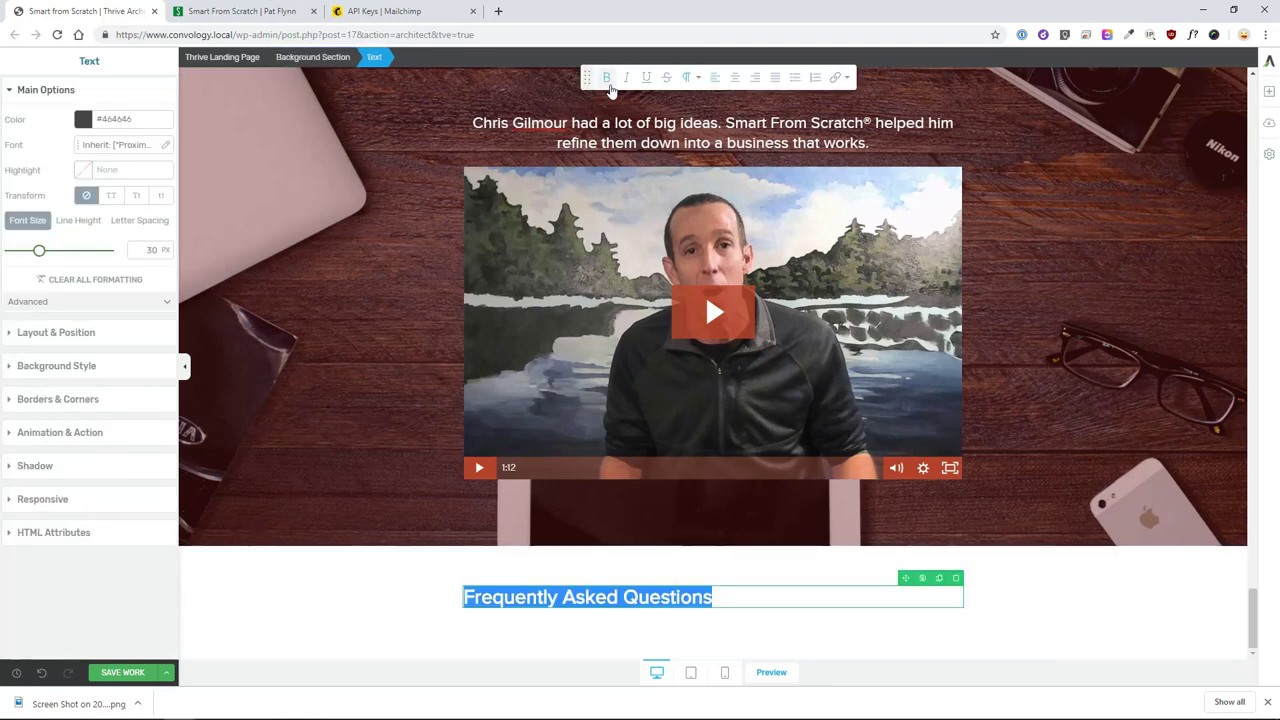
pyautogui.click(361, 572)
pyautogui.click(1268, 91)
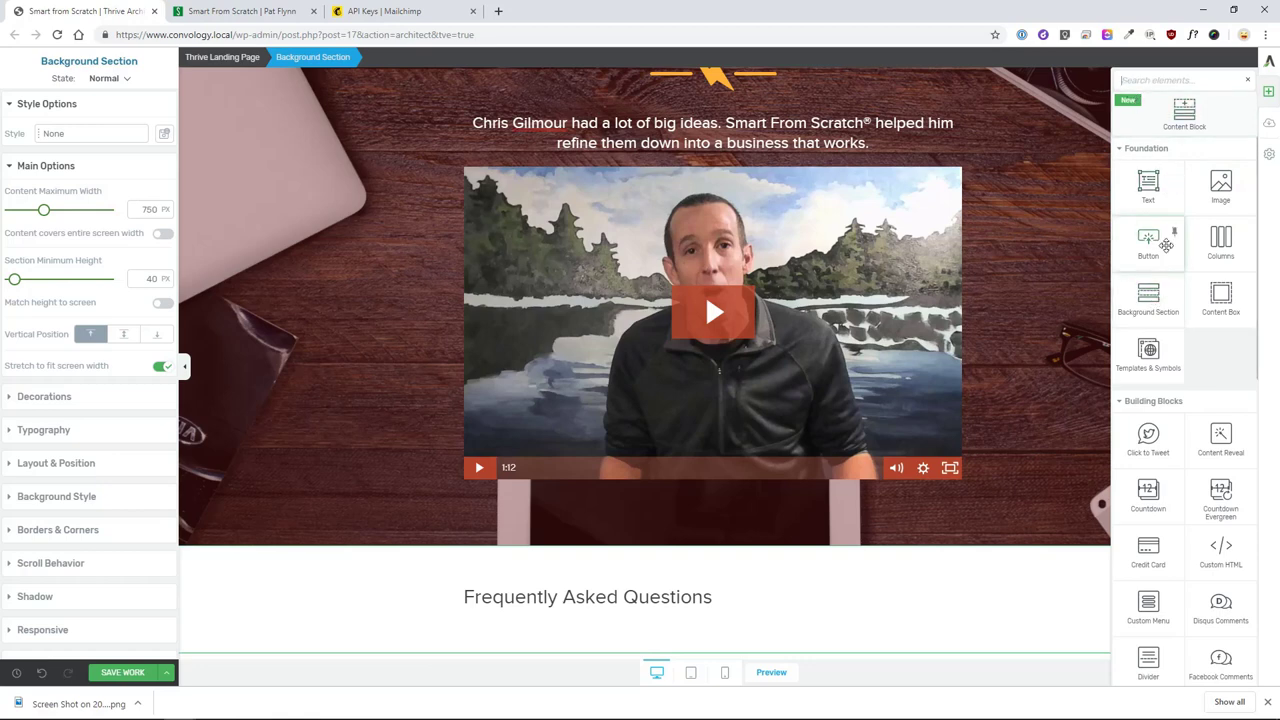
# - Add a filled question-circle icon element below the video
pyautogui.write('icon')
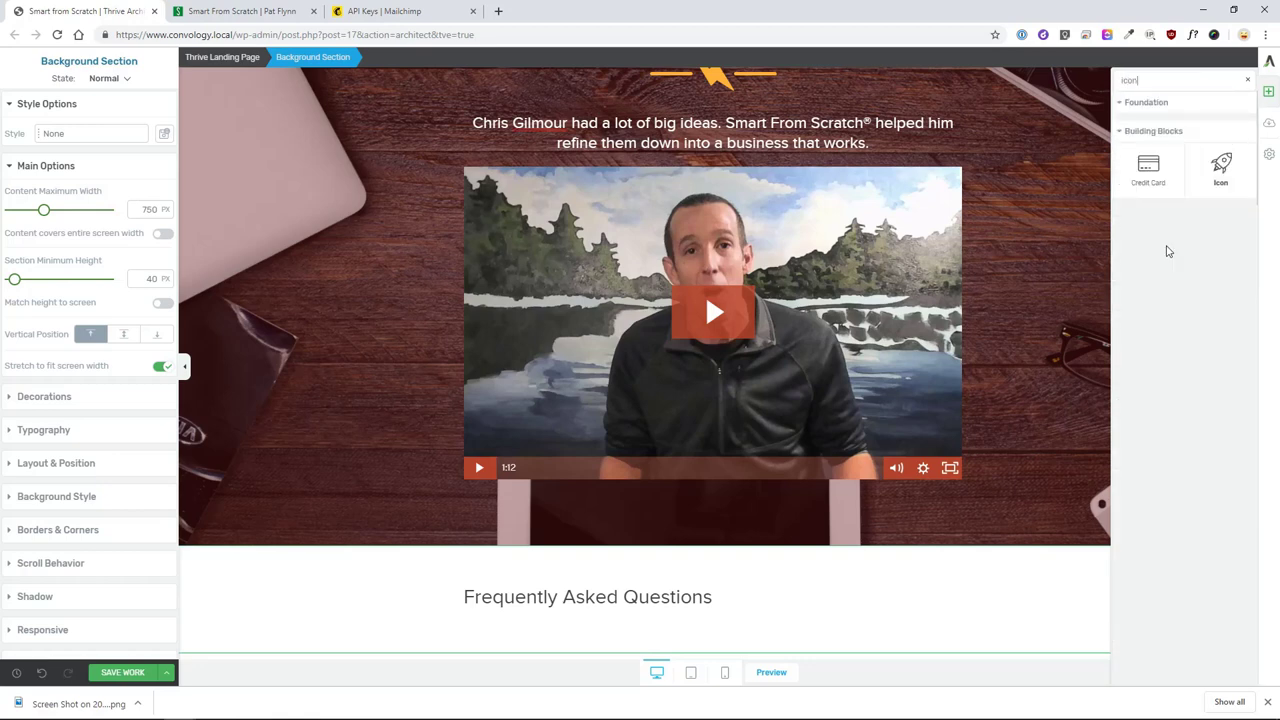
pyautogui.moveTo(1221, 178); pyautogui.dragTo(571, 600)
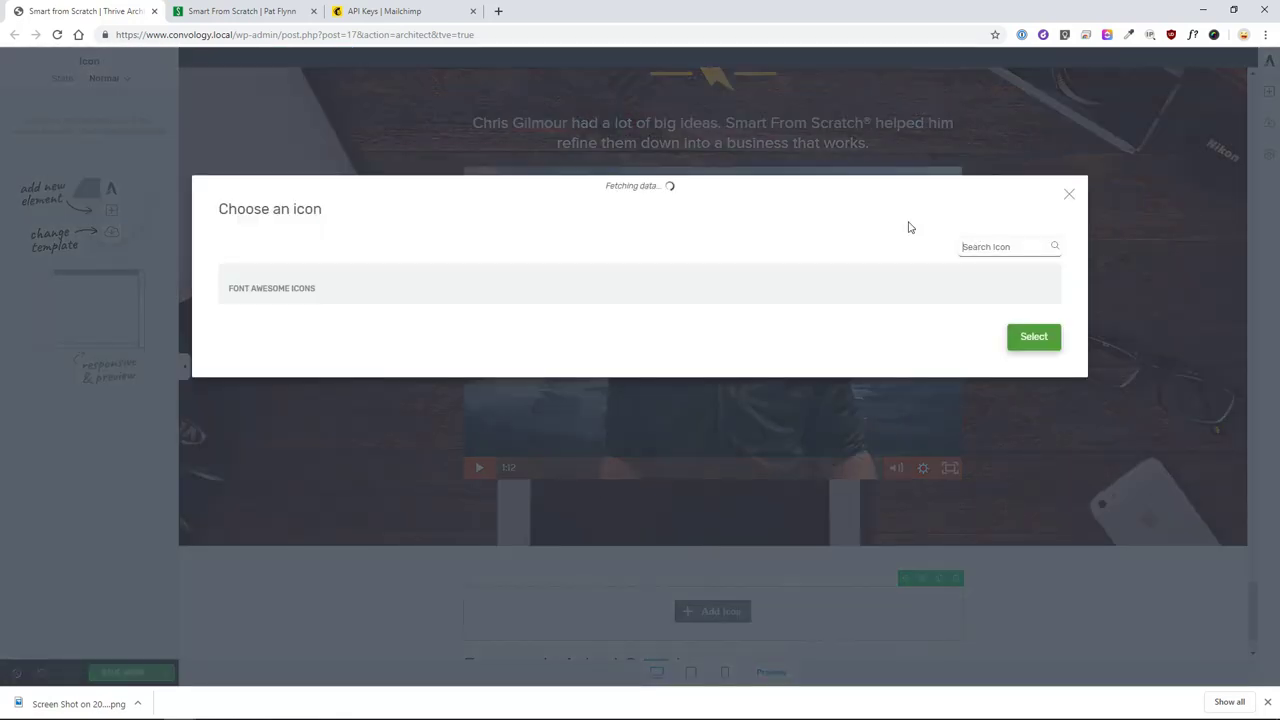
pyautogui.click(1002, 245)
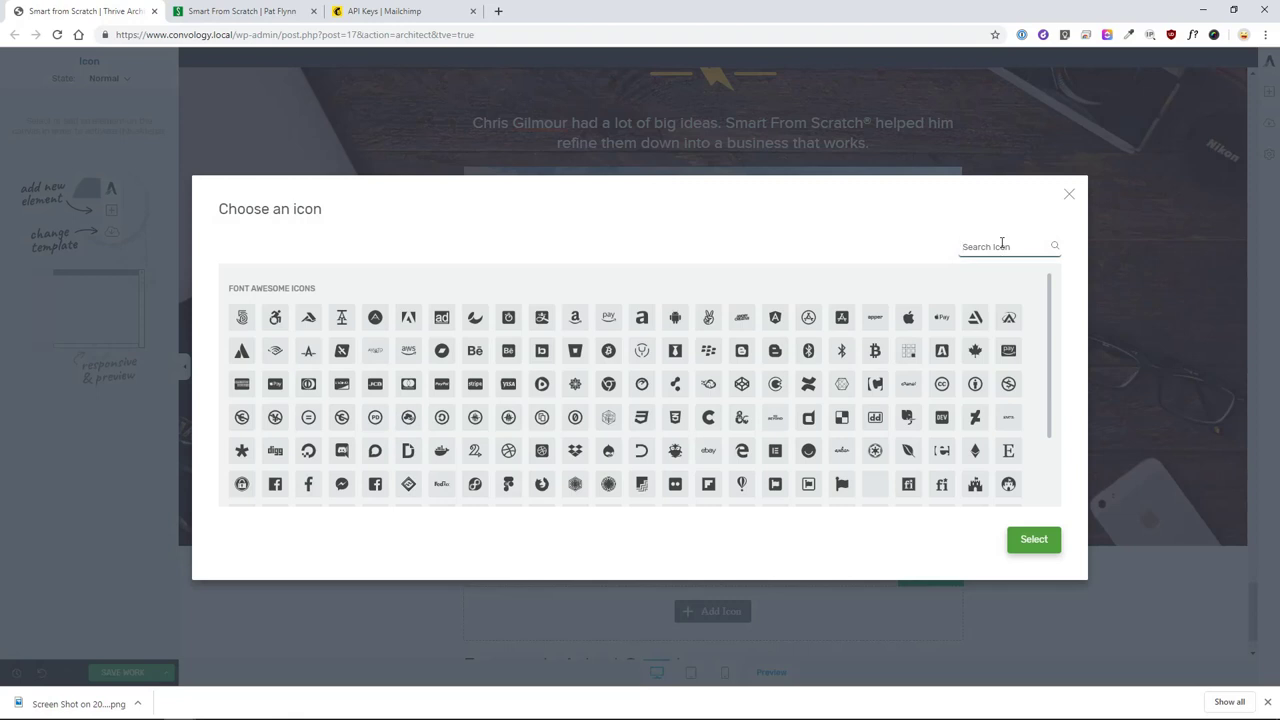
pyautogui.write('question')
pyautogui.click(575, 318)
pyautogui.click(1034, 370)
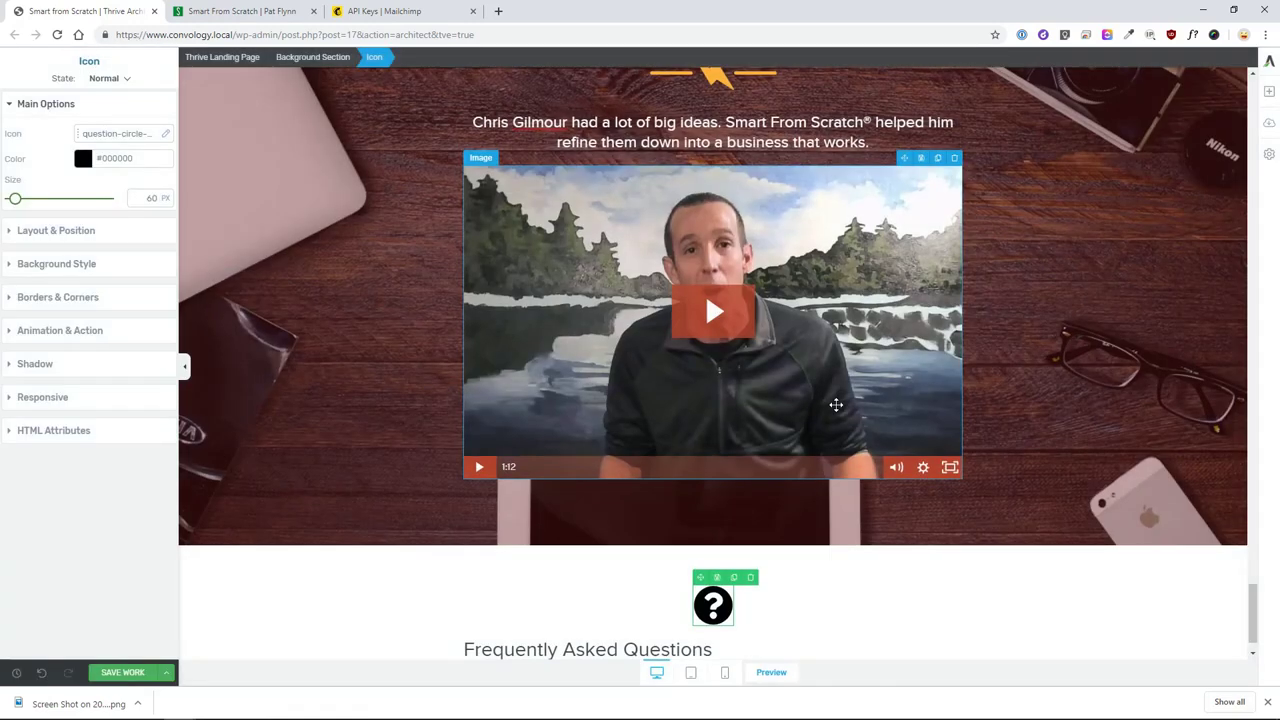
# - Set the icon size to 34 px
pyautogui.doubleClick(147, 199)
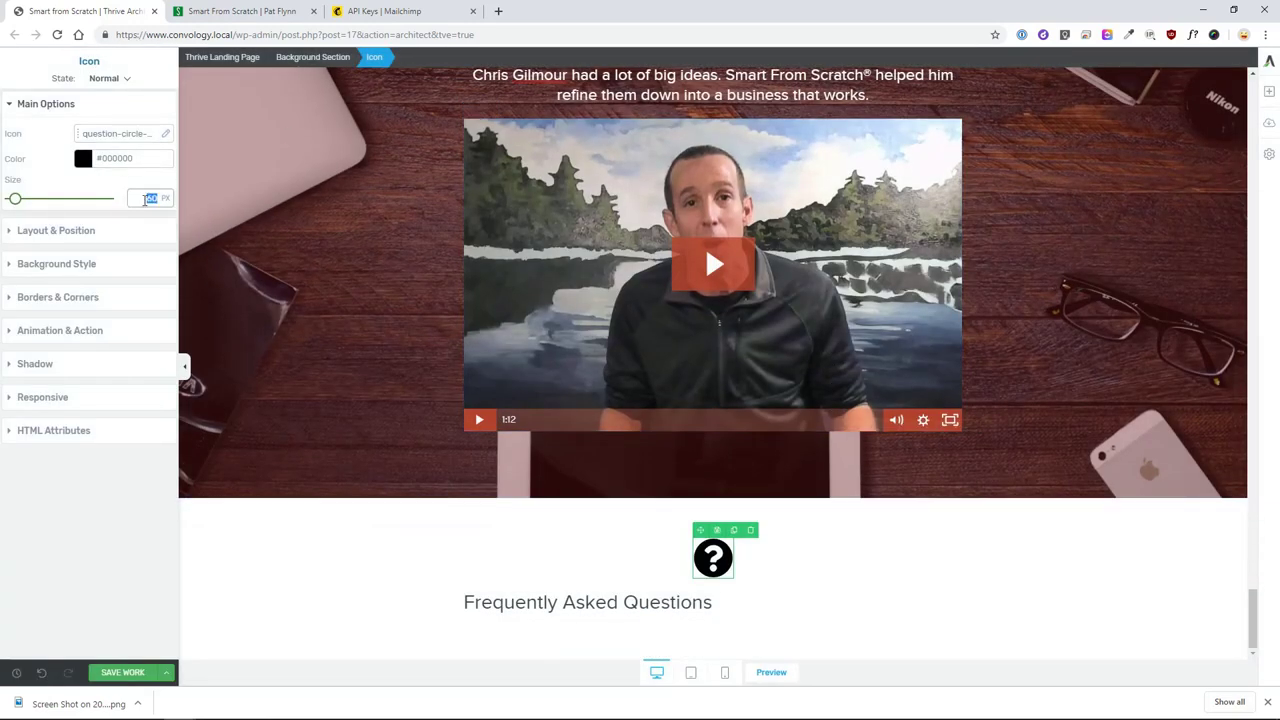
pyautogui.write('40')
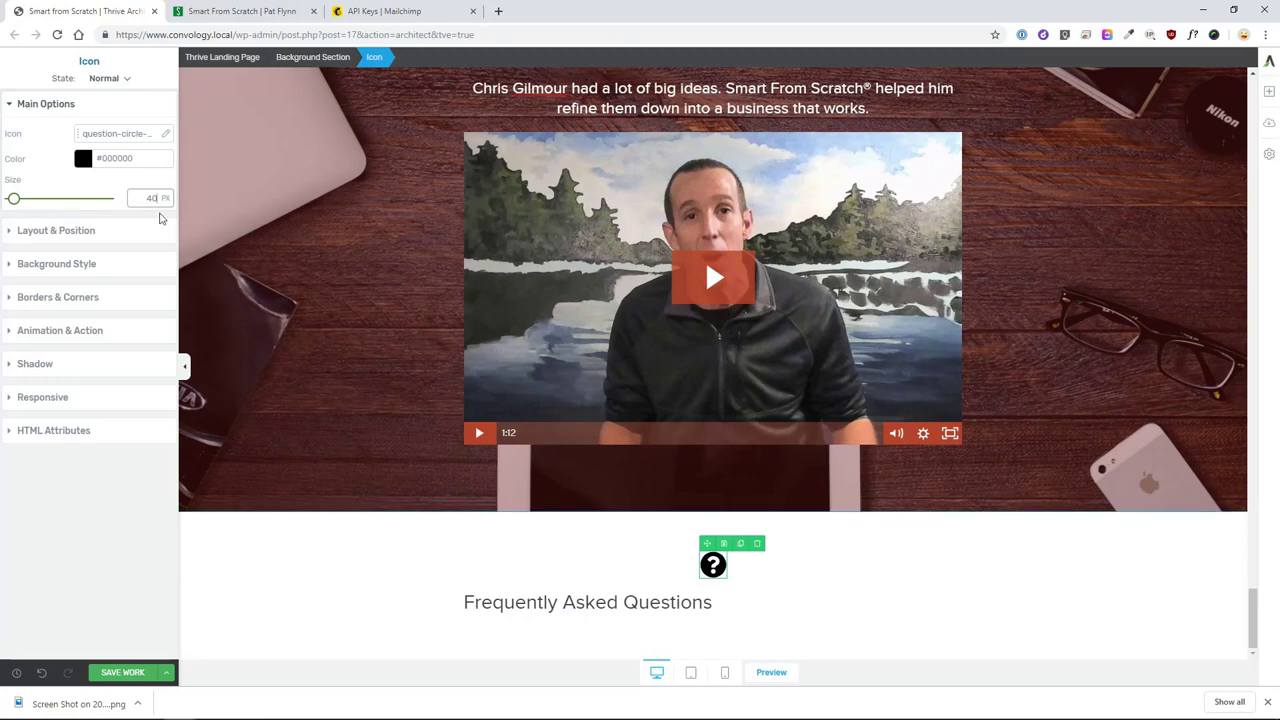
pyautogui.moveTo(142, 198); pyautogui.dragTo(181, 197)
pyautogui.write('30')
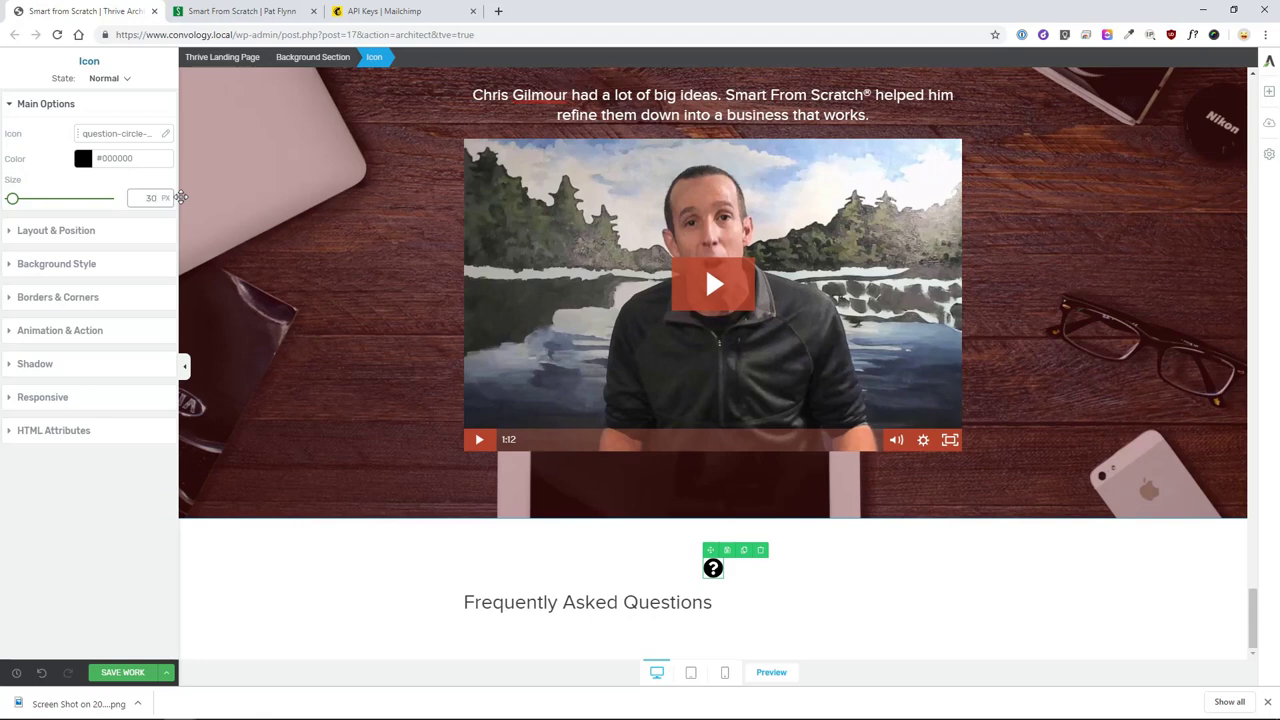
pyautogui.press('BackSpace')
pyautogui.write('4')
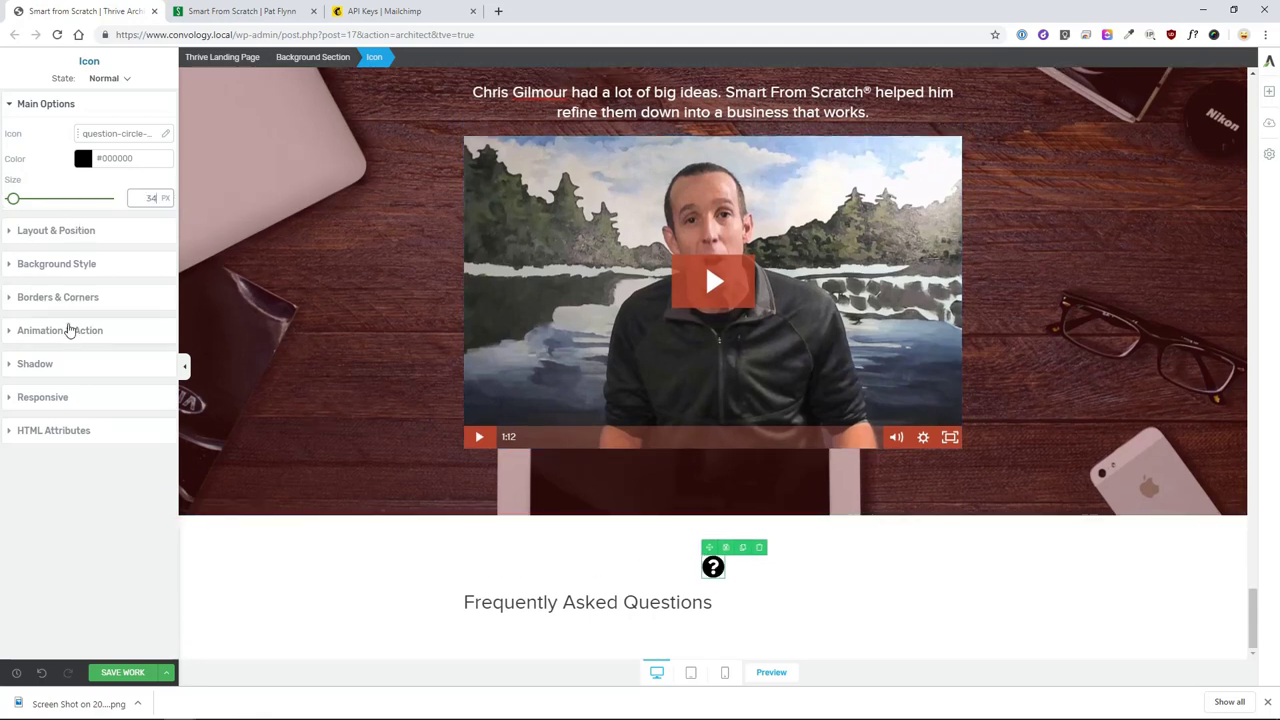
# - Align the icon left, float it beside the FAQ heading, and add a 10 px right margin
pyautogui.click(55, 233)
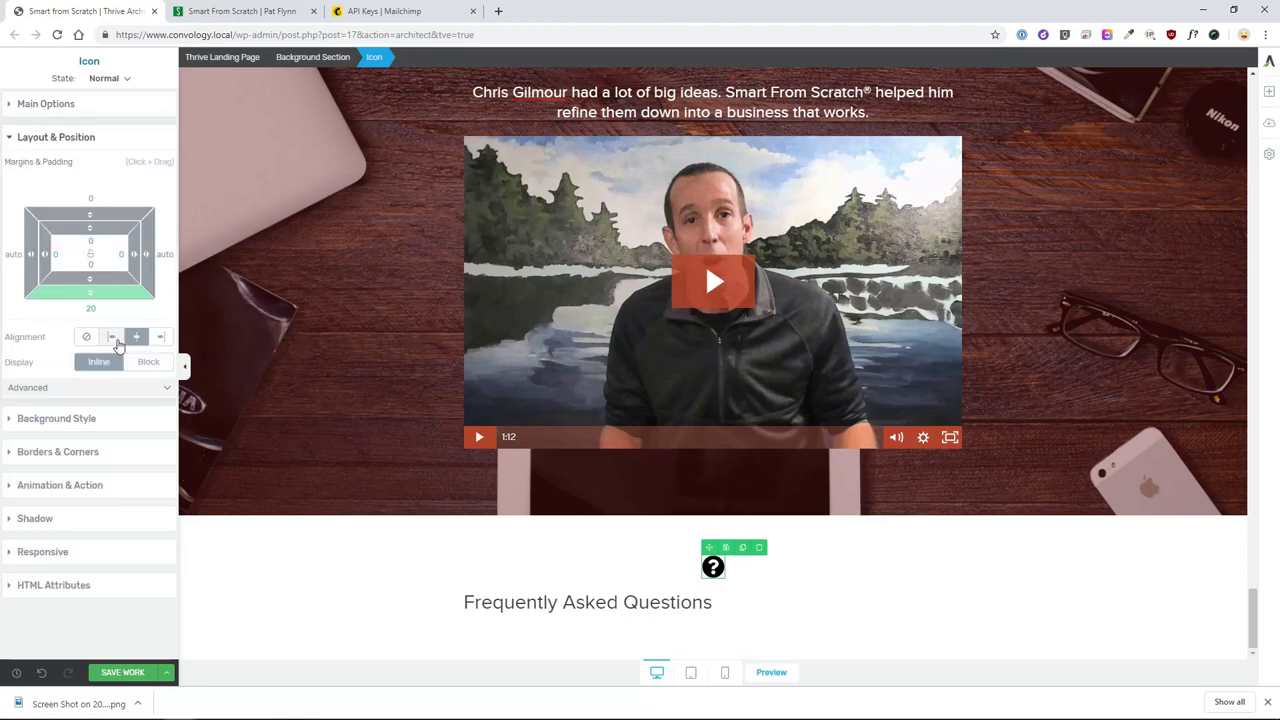
pyautogui.click(160, 397)
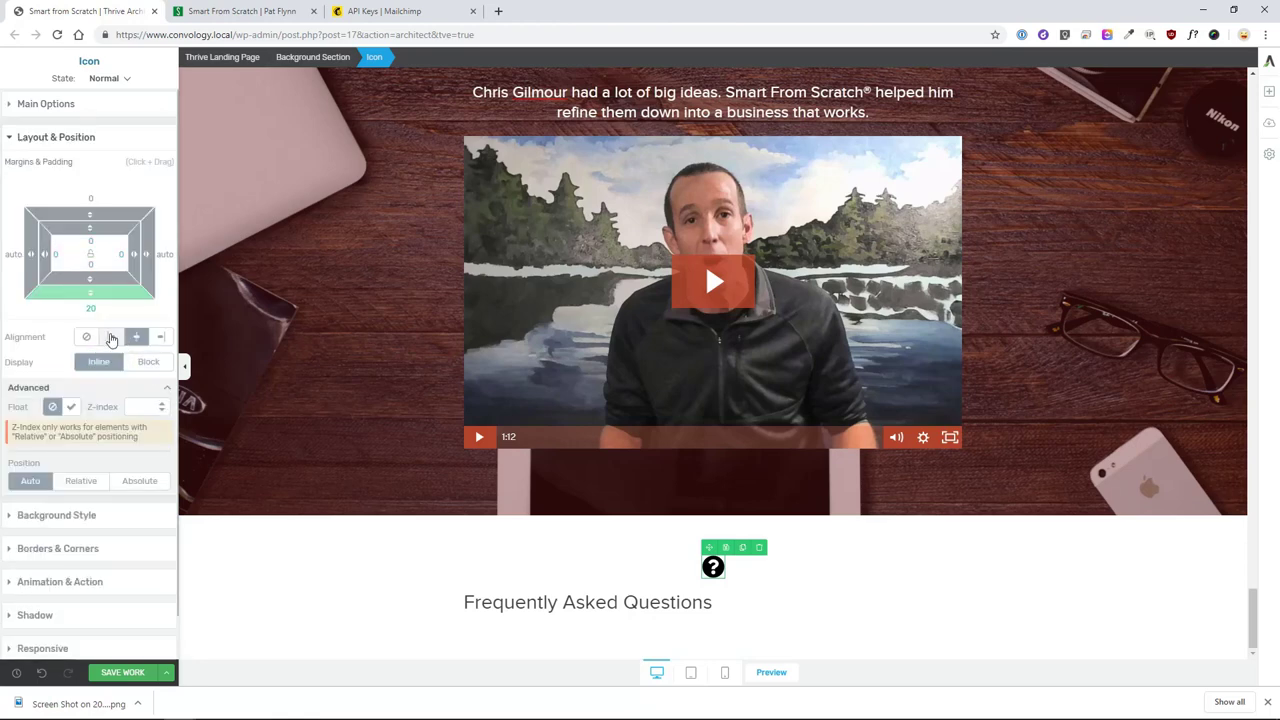
pyautogui.click(111, 336)
pyautogui.click(71, 407)
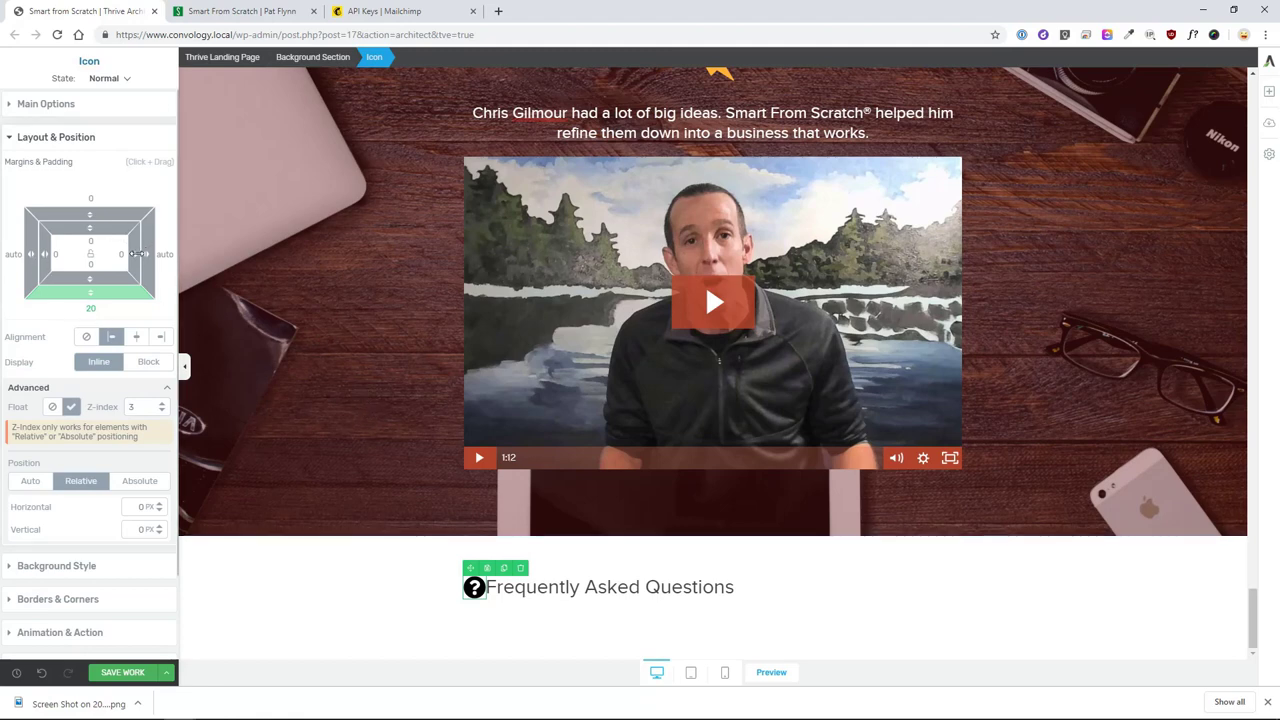
pyautogui.moveTo(145, 255); pyautogui.dragTo(161, 262)
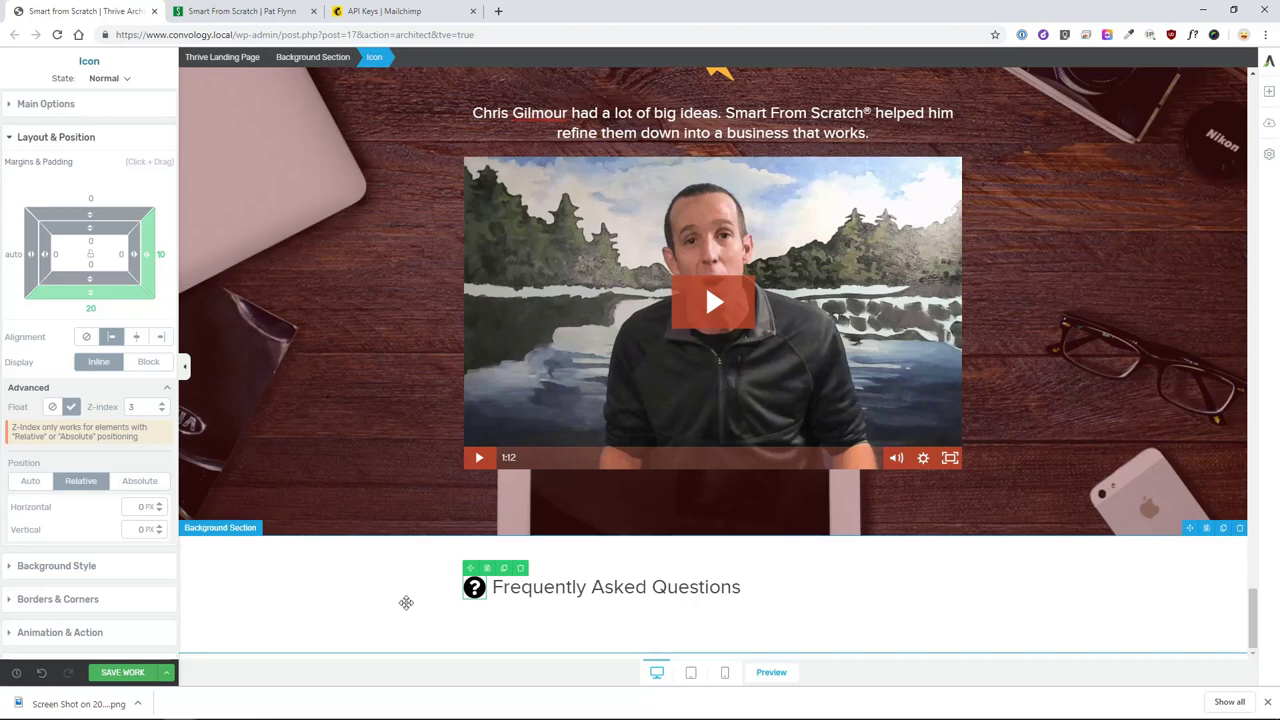
# - Add a new text block below the FAQ heading
pyautogui.click(832, 620)
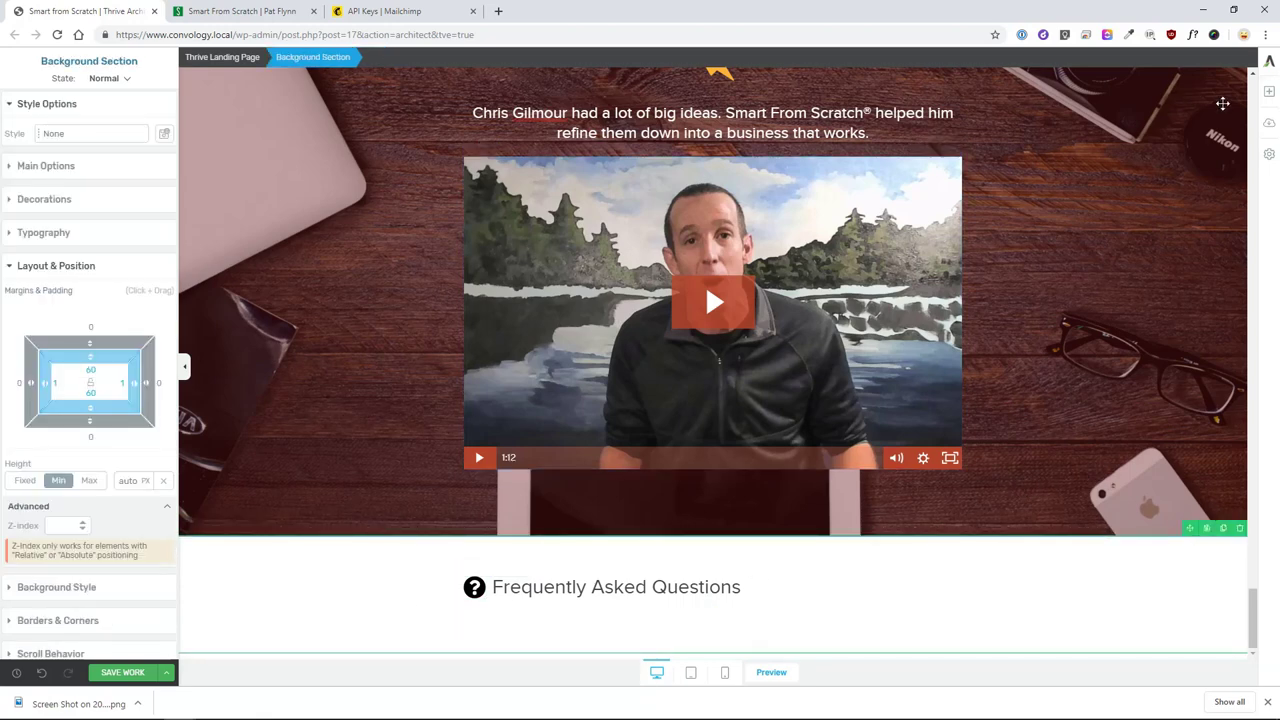
pyautogui.click(1269, 91)
pyautogui.moveTo(1143, 357); pyautogui.dragTo(600, 608)
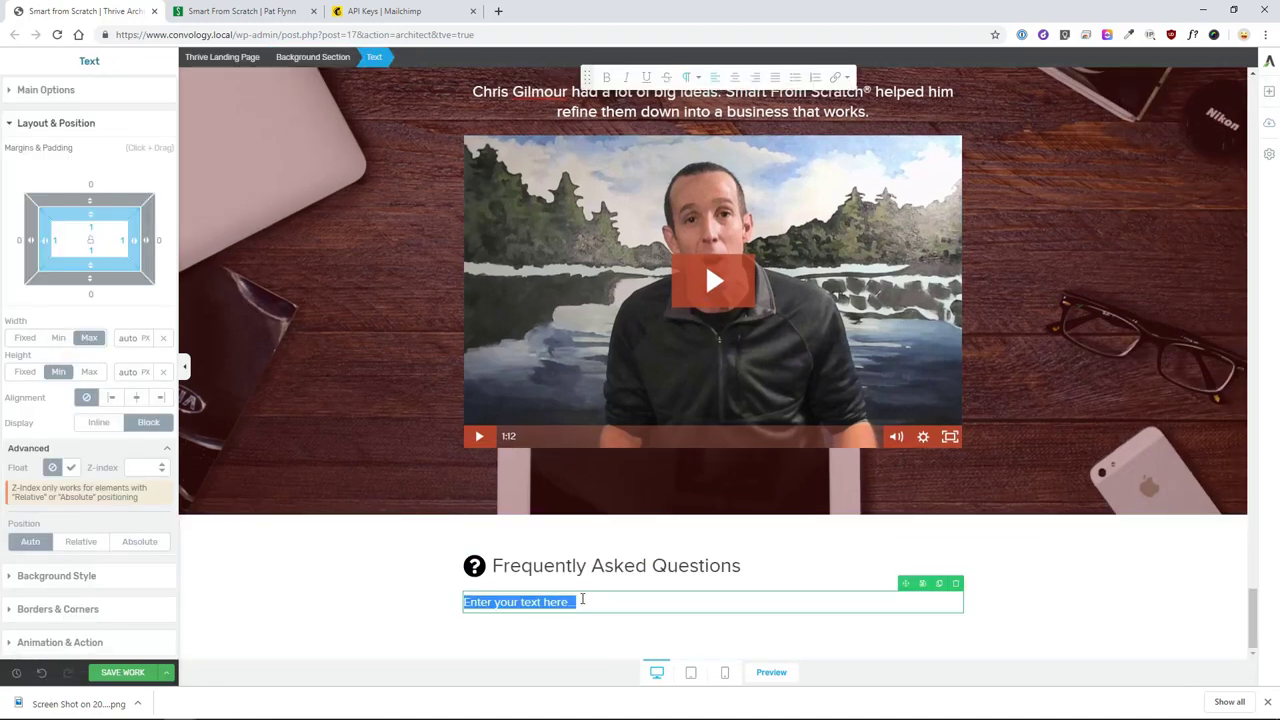
# - Paste the FAQ questions and answers into the text block, re-pasting to keep Smart From Scratch italic
pyautogui.hotkey('ctrl', 'v')
pyautogui.scroll(-3, 670, 490)
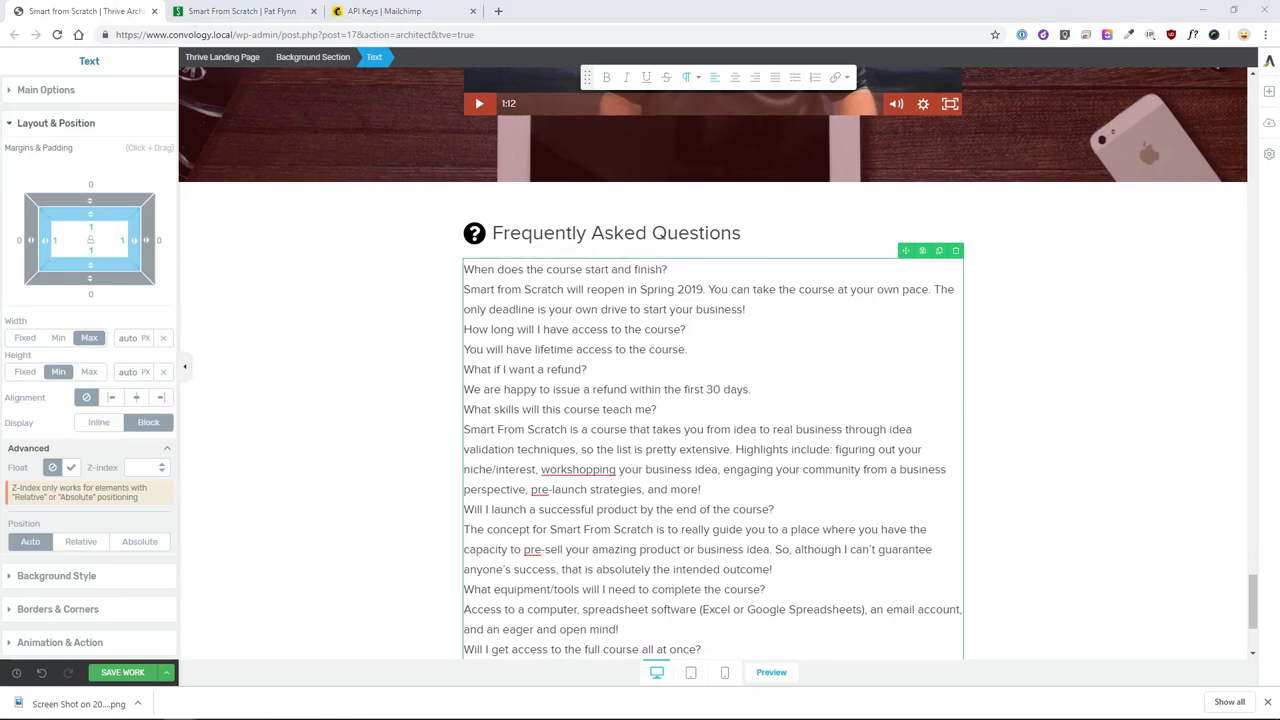
pyautogui.click(737, 432)
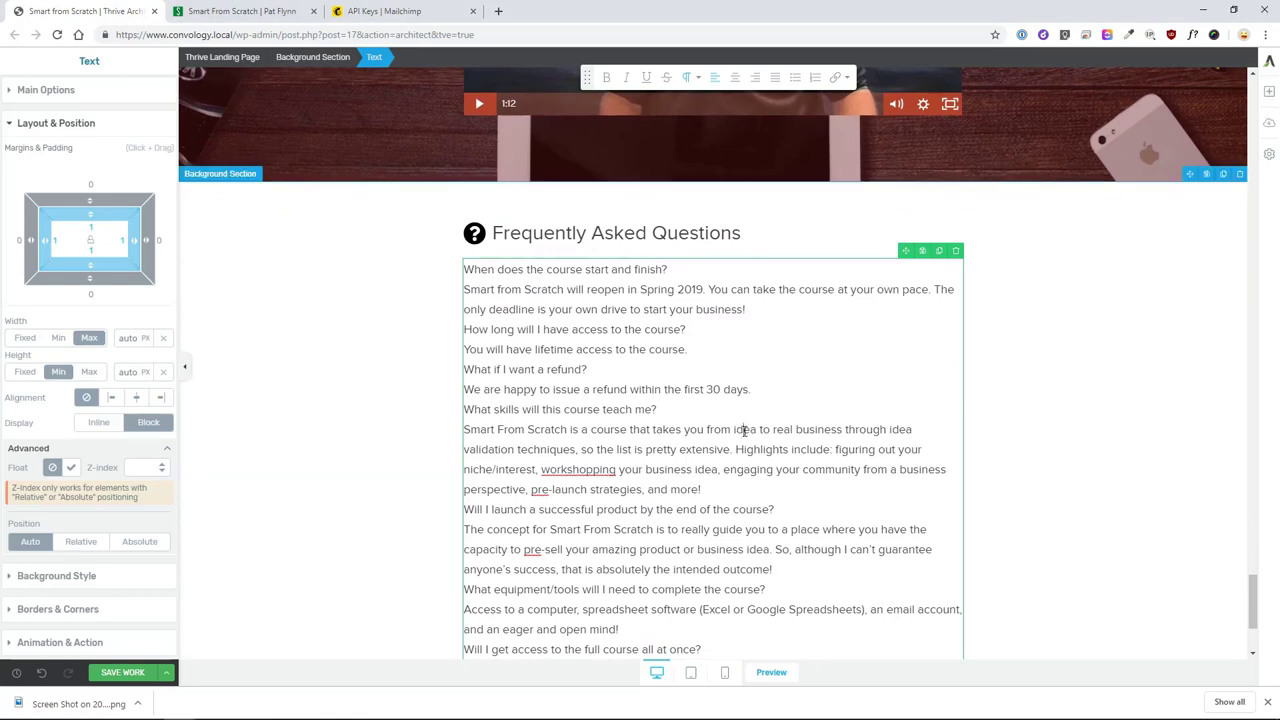
pyautogui.hotkey('ctrl', 'z')
pyautogui.click(611, 600)
pyautogui.hotkey('ctrl', 'v')
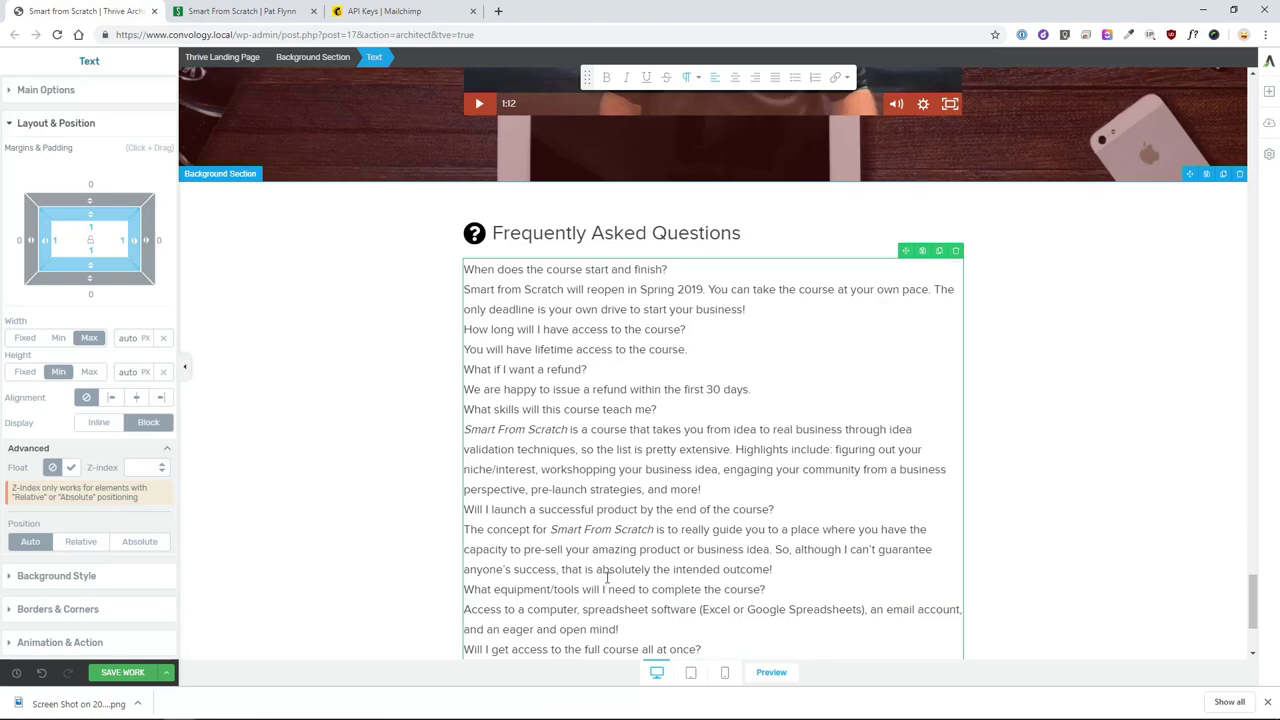
pyautogui.hotkey('ctrl', 'z')
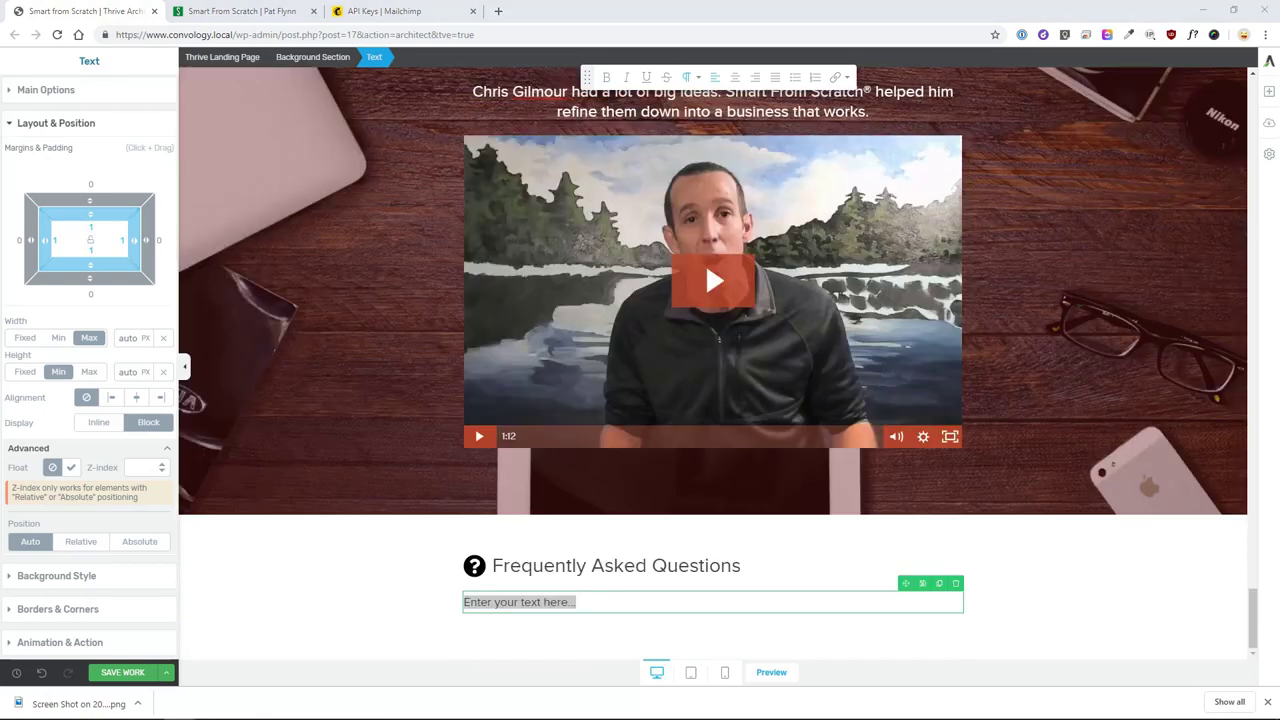
pyautogui.click(578, 602)
pyautogui.hotkey('ctrl', 'v')
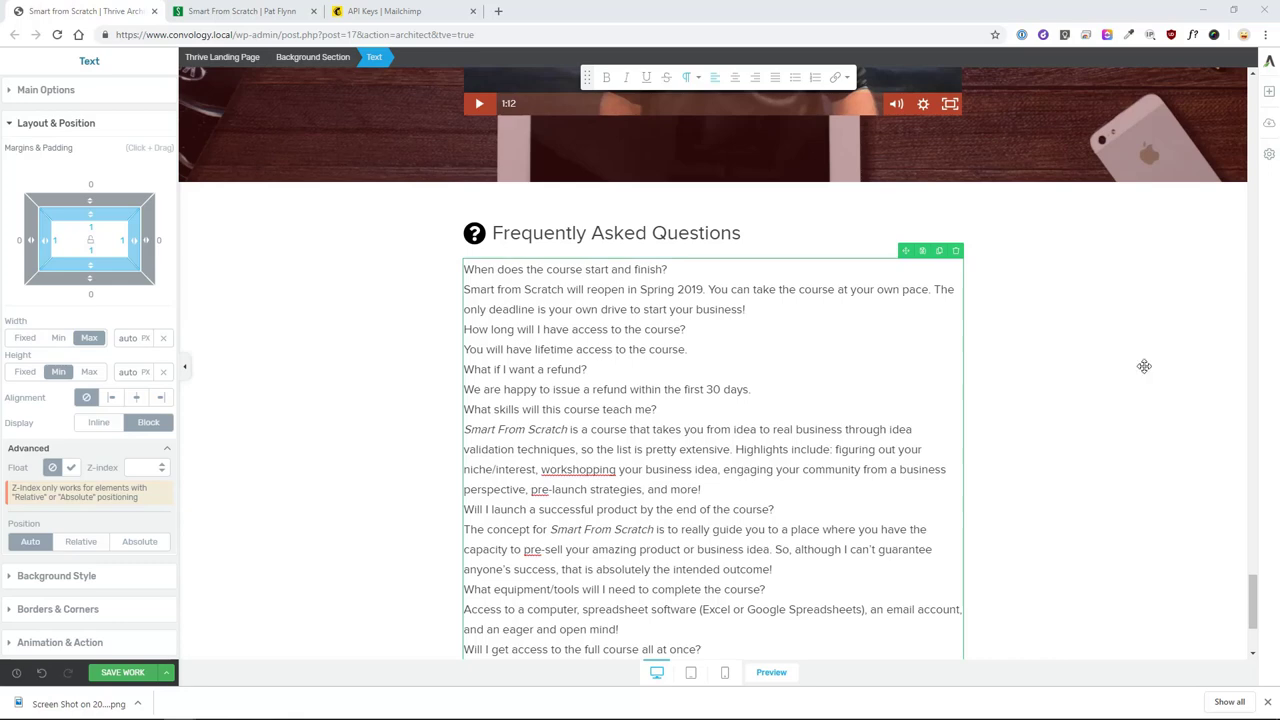
# - Select the white FAQ section and scroll up to the What You Will Learn section
pyautogui.click(329, 408)
pyautogui.scroll(2, 386, 362)
pyautogui.scroll(-3, 1046, 423)
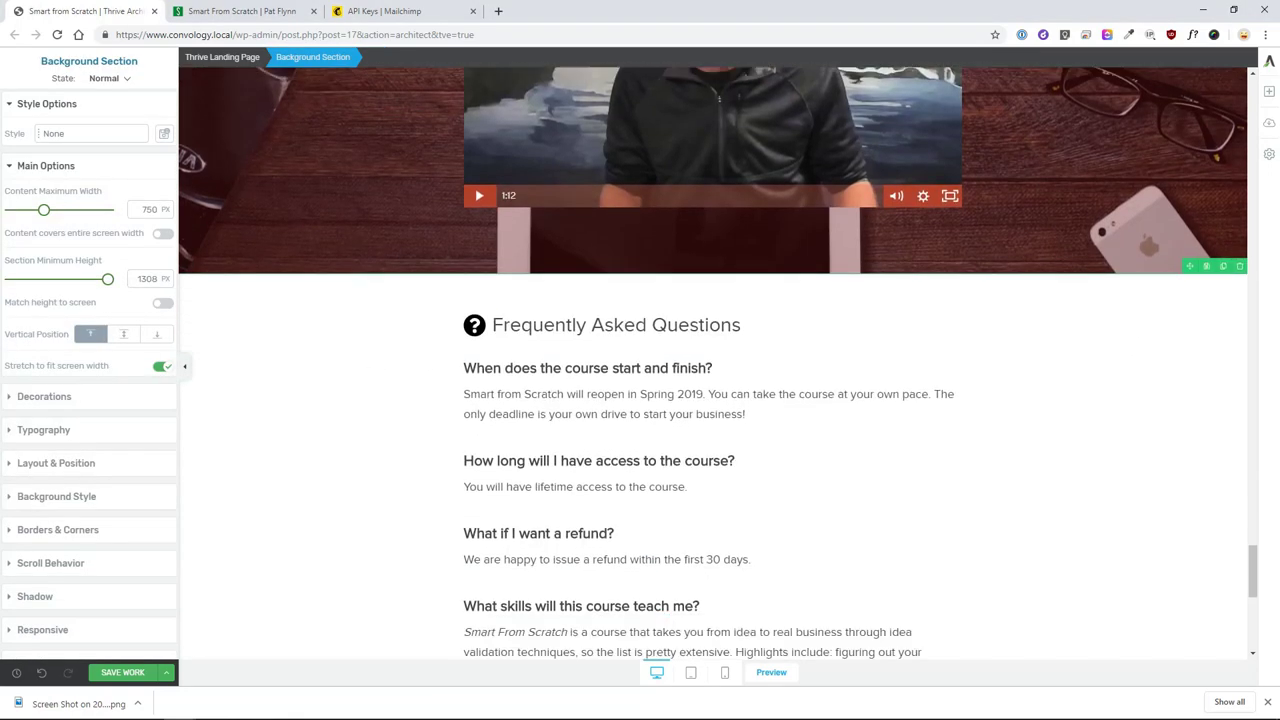
pyautogui.scroll(-2, 1039, 426)
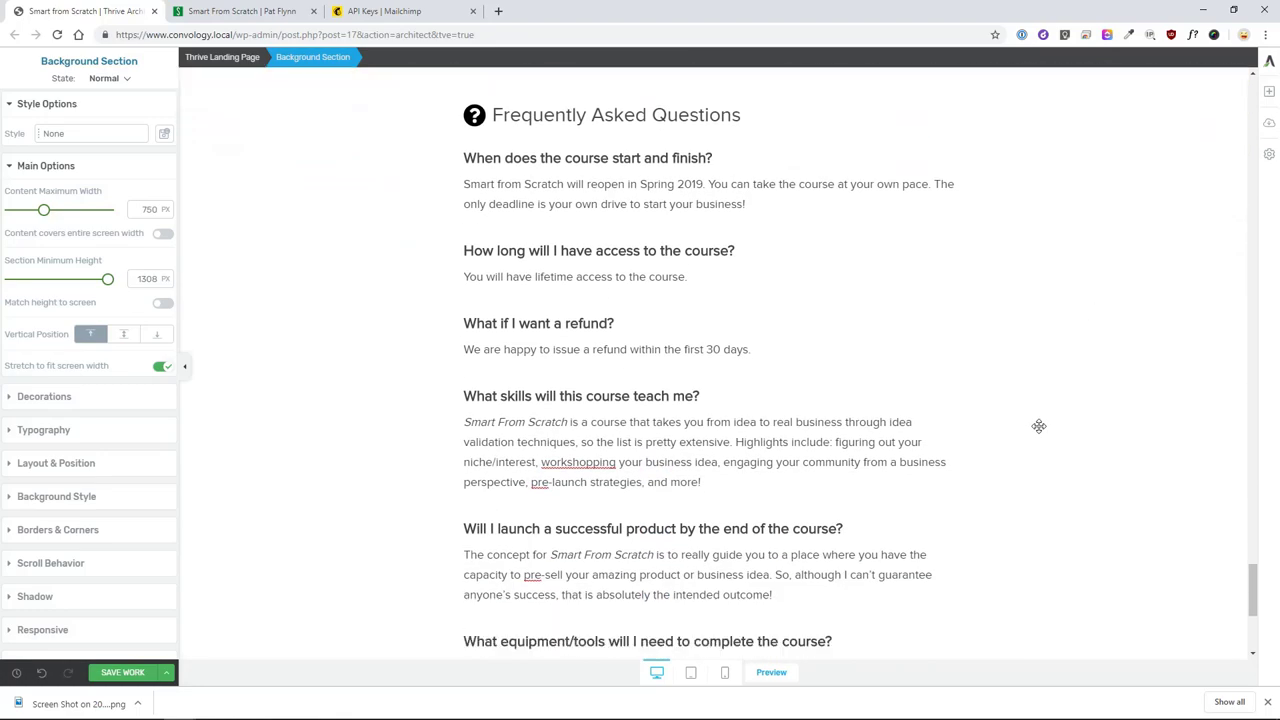
pyautogui.scroll(-3, 981, 399)
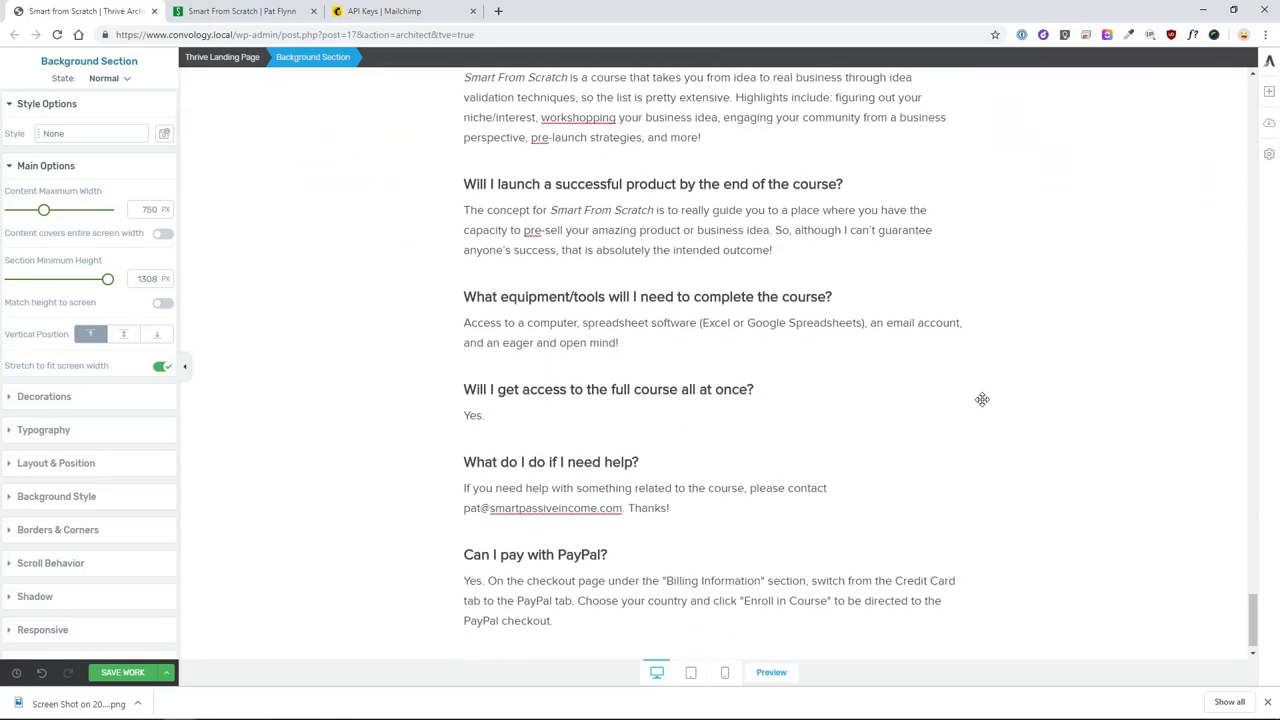
pyautogui.scroll(6, 980, 400)
pyautogui.scroll(-6, 1000, 396)
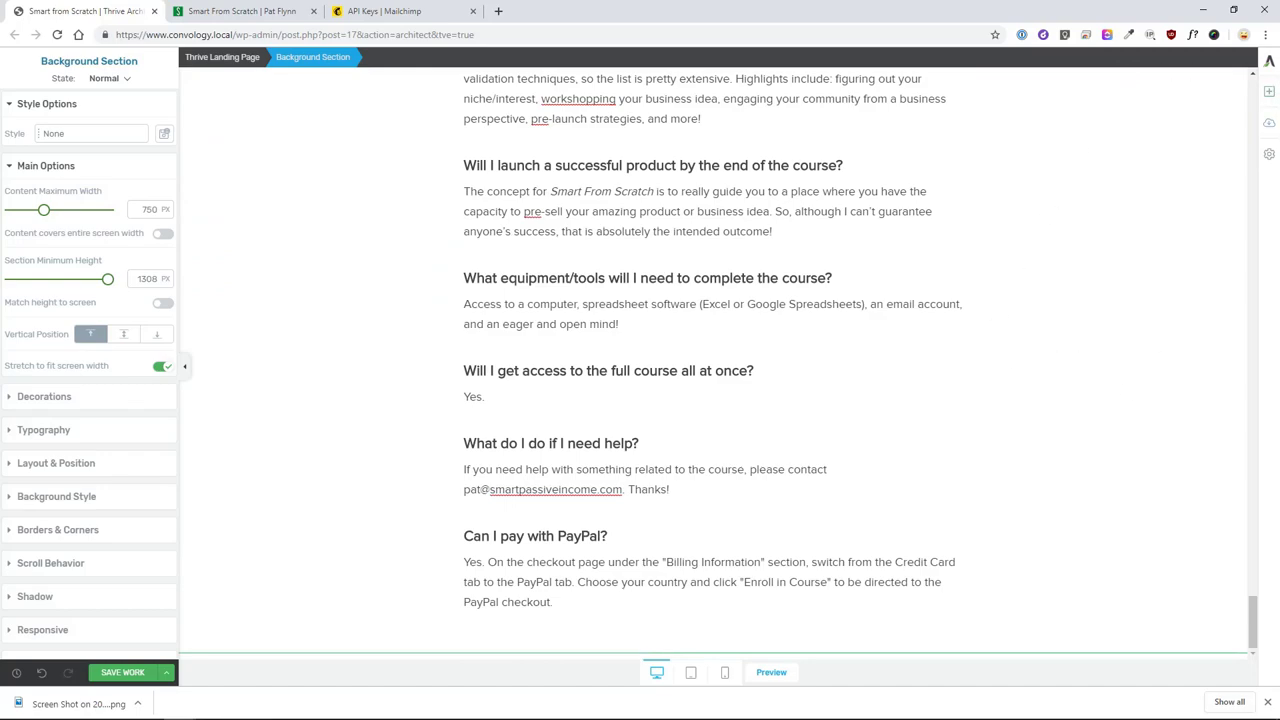
pyautogui.scroll(15, 1131, 334)
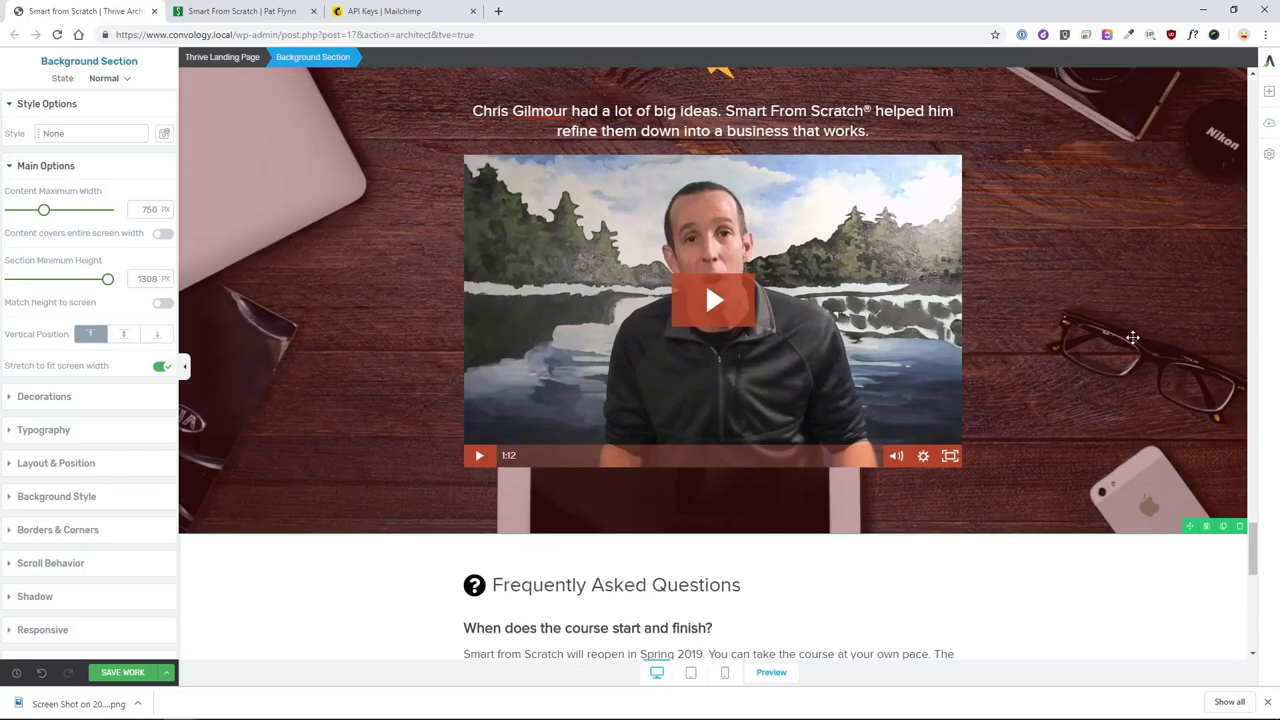
pyautogui.scroll(-1, 1132, 337)
pyautogui.scroll(2, 1132, 337)
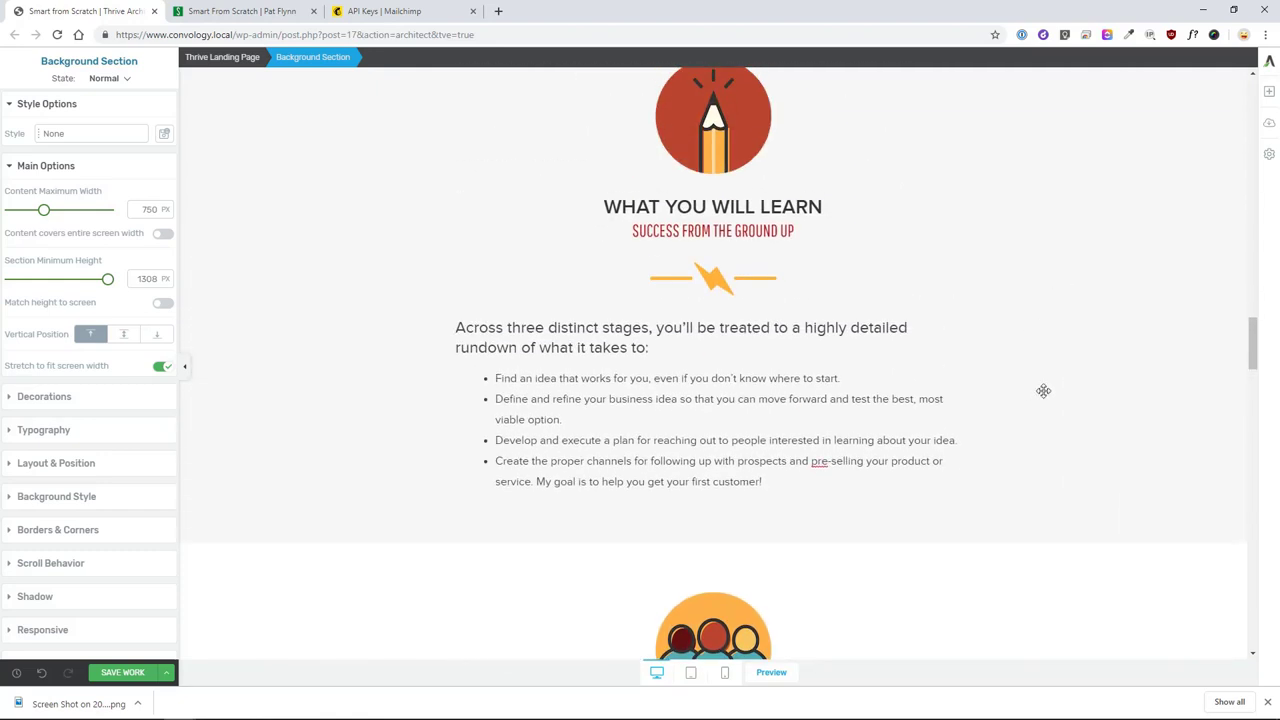
pyautogui.scroll(1, 1060, 330)
pyautogui.scroll(2, 1040, 210)
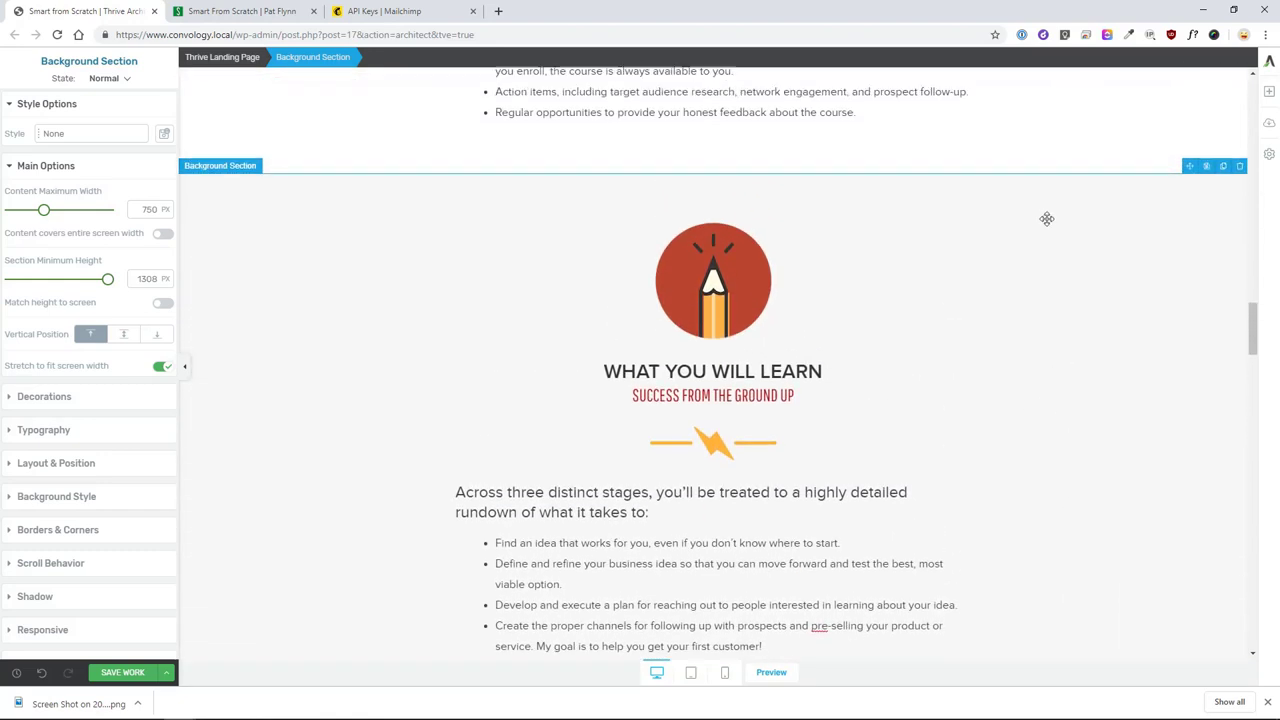
# - Drag the What You Will Learn section below the PayPal FAQ answer
pyautogui.click(1171, 227)
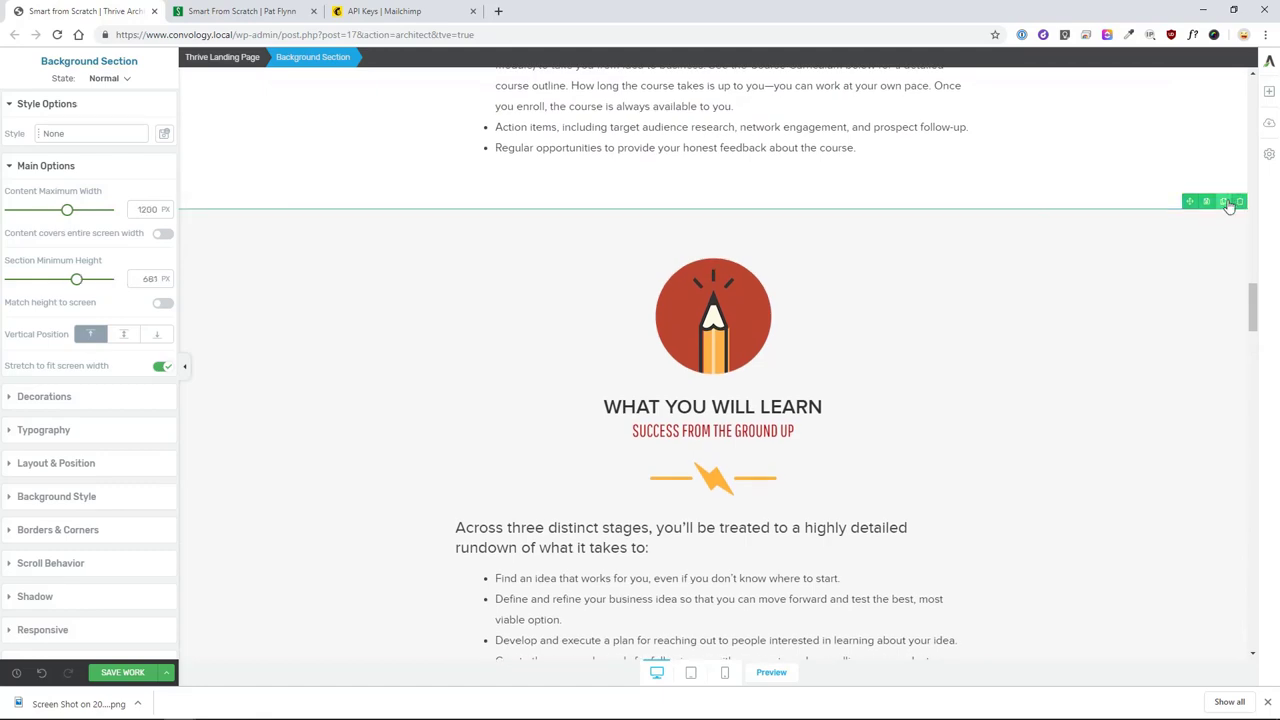
pyautogui.moveTo(1183, 202); pyautogui.dragTo(1005, 716)
pyautogui.moveTo(737, 655); pyautogui.dragTo(737, 640)
pyautogui.scroll(-5, 774, 450)
# - Replace the pencil image with the book-and-coin icon from the Media Library
pyautogui.click(716, 278)
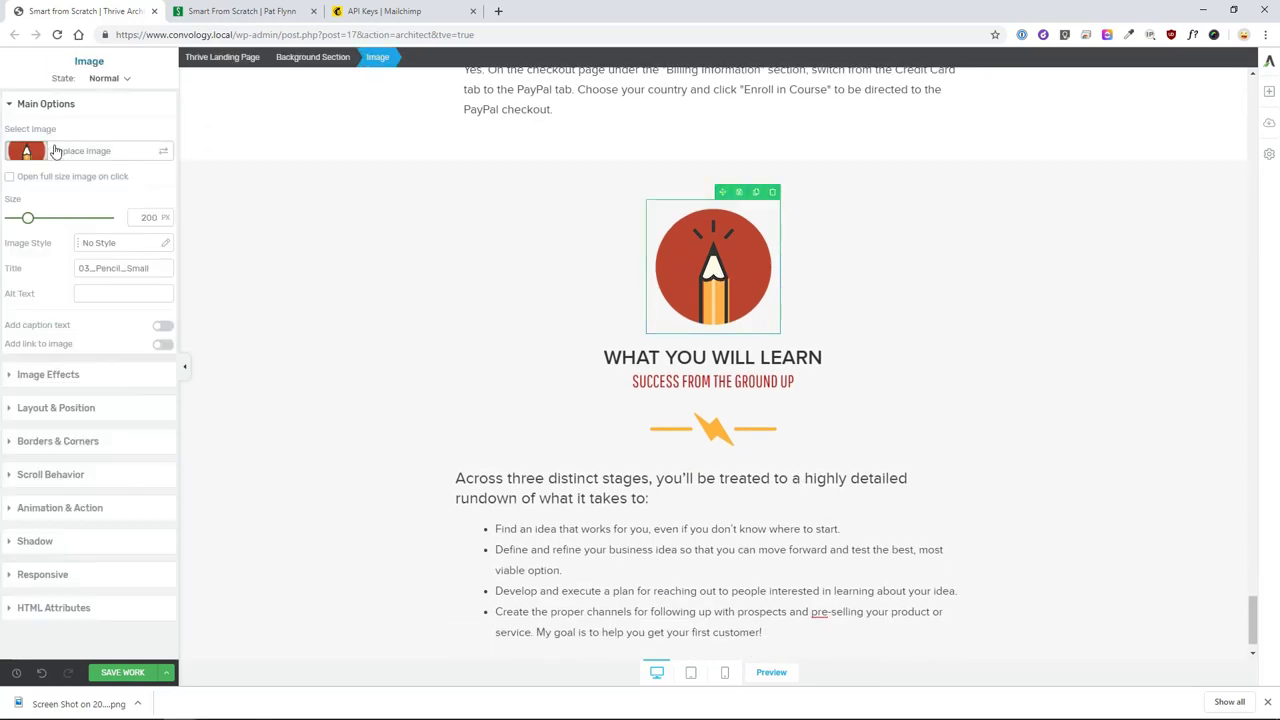
pyautogui.click(68, 152)
pyautogui.click(903, 210)
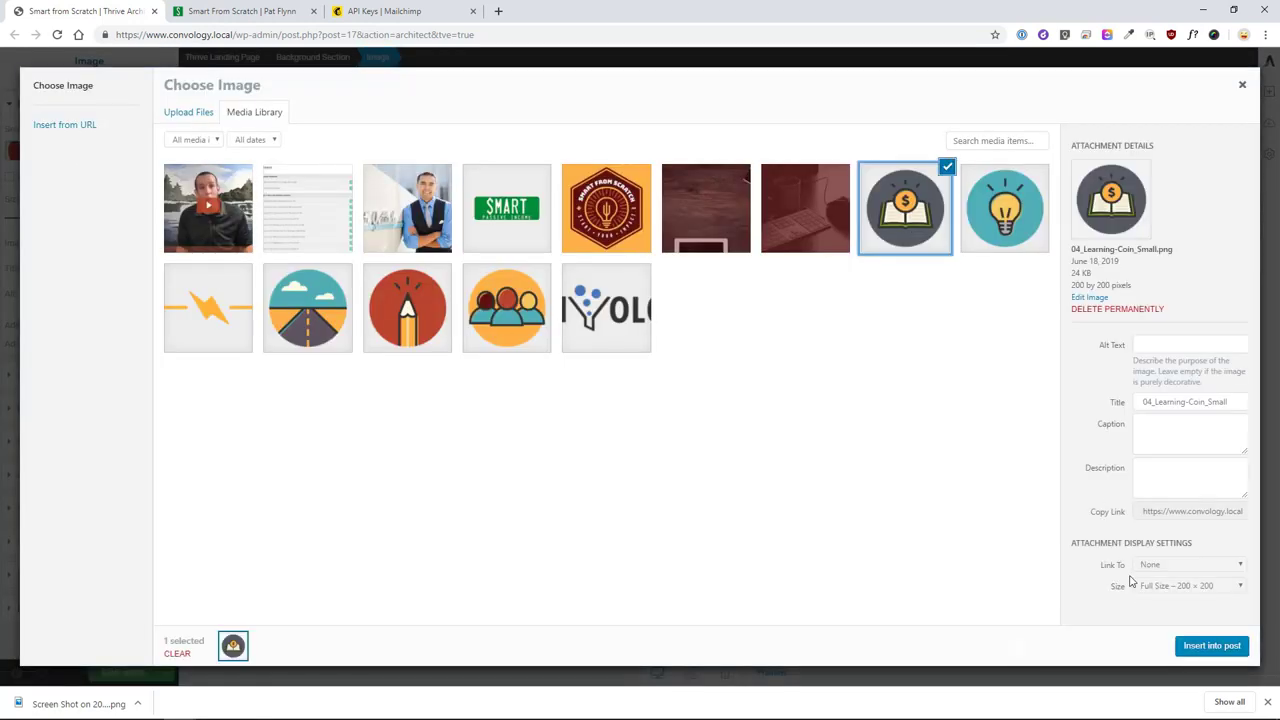
pyautogui.click(1211, 645)
# - Retitle the heading 'START PROVING IT TO YOURSELF' and delete the SUCCESS FROM THE GROUND UP subtitle
pyautogui.click(930, 358)
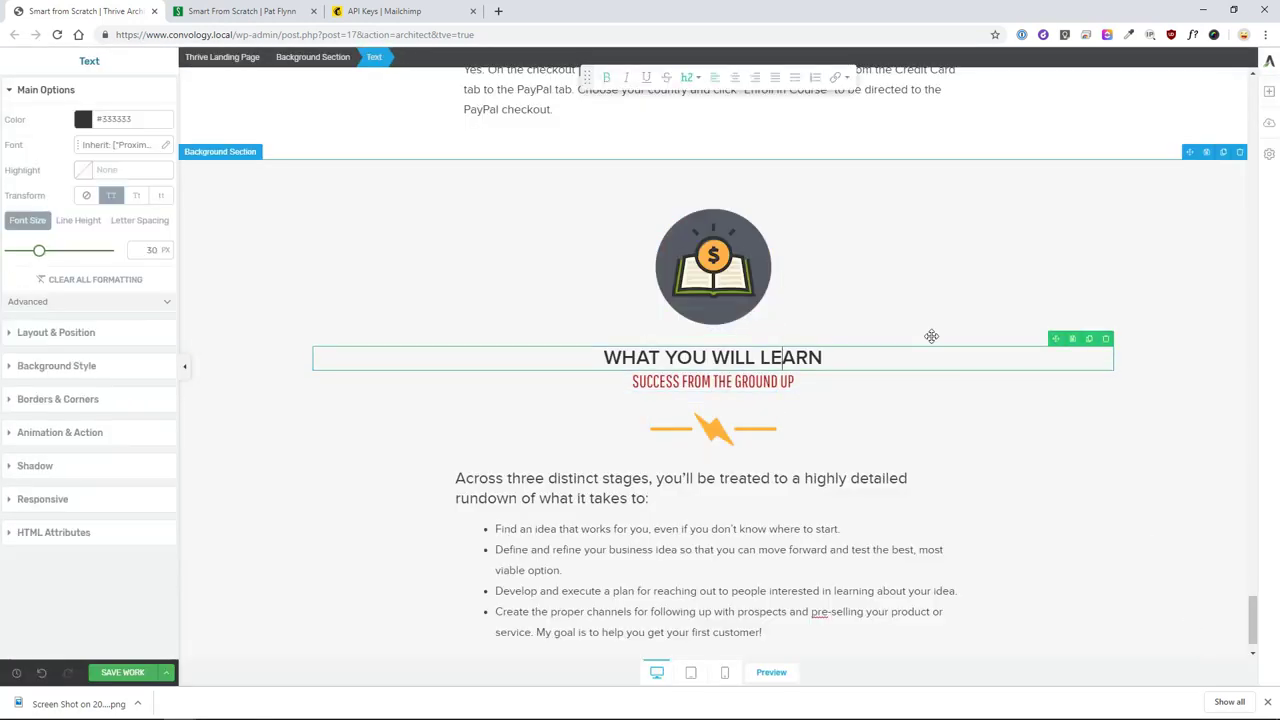
pyautogui.hotkey('ctrl', 'a')
pyautogui.write('START ')
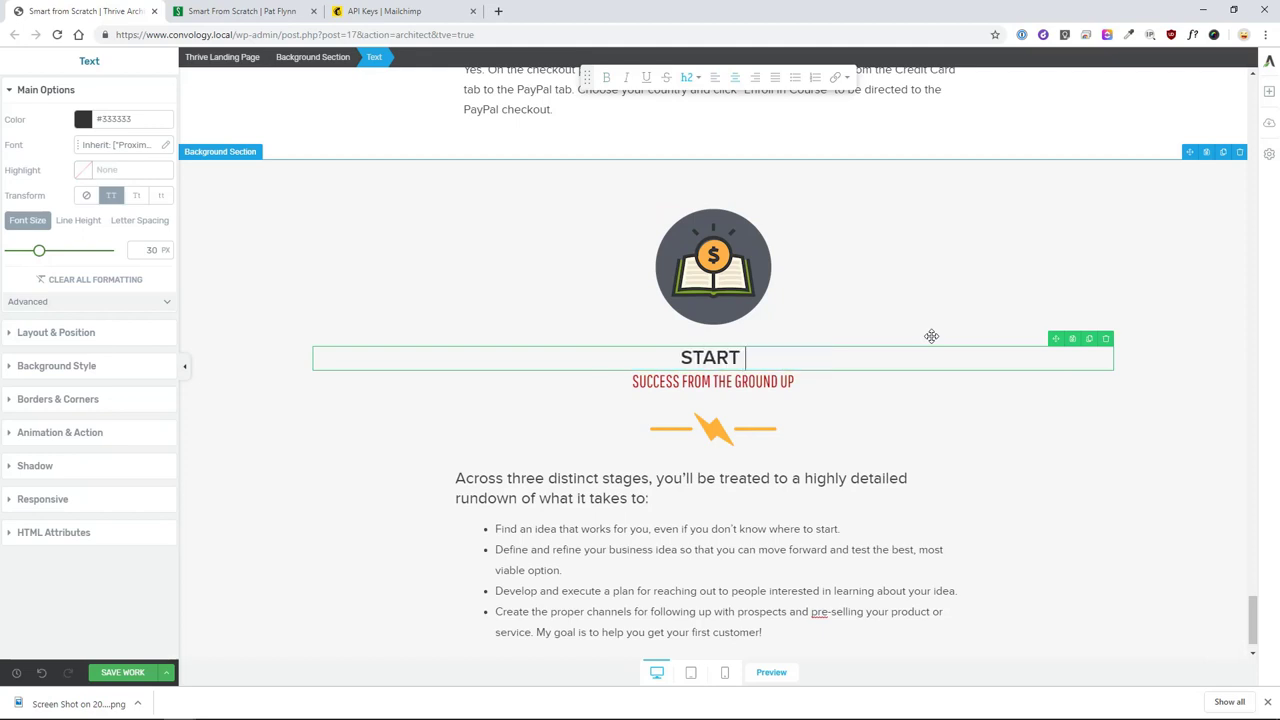
pyautogui.write('PROVING IT TO YOURSELF')
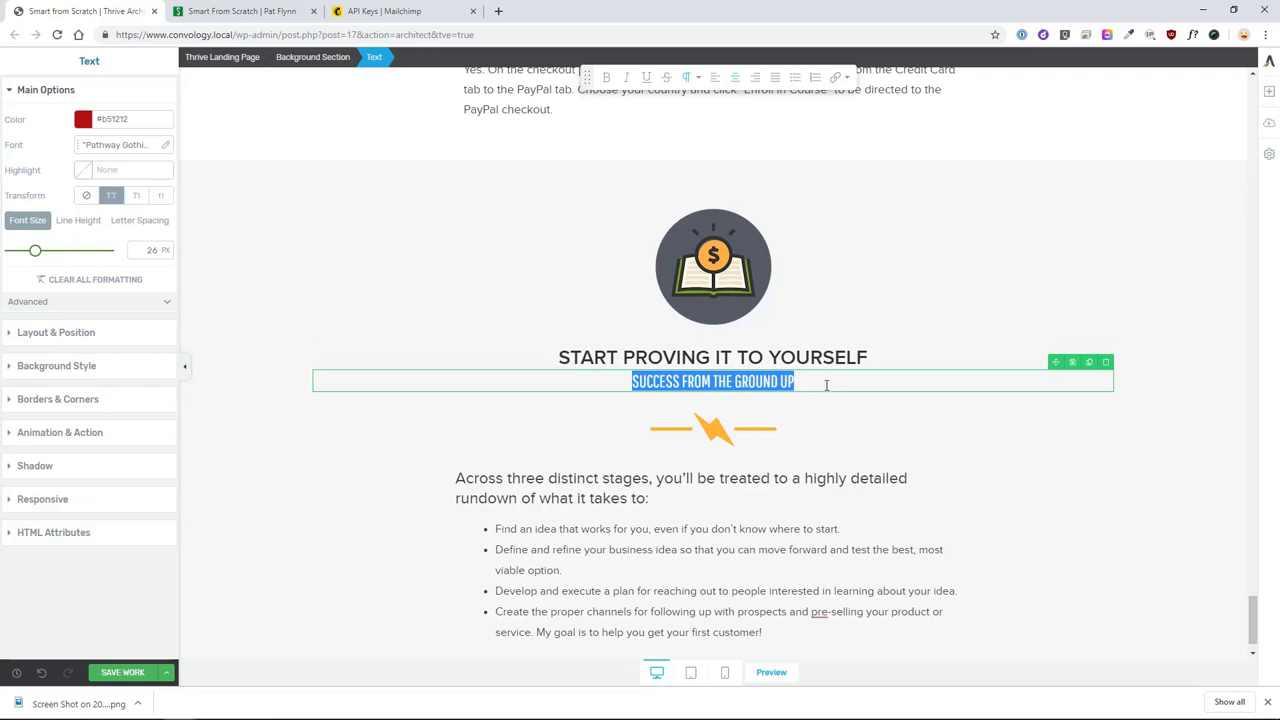
pyautogui.click(1105, 362)
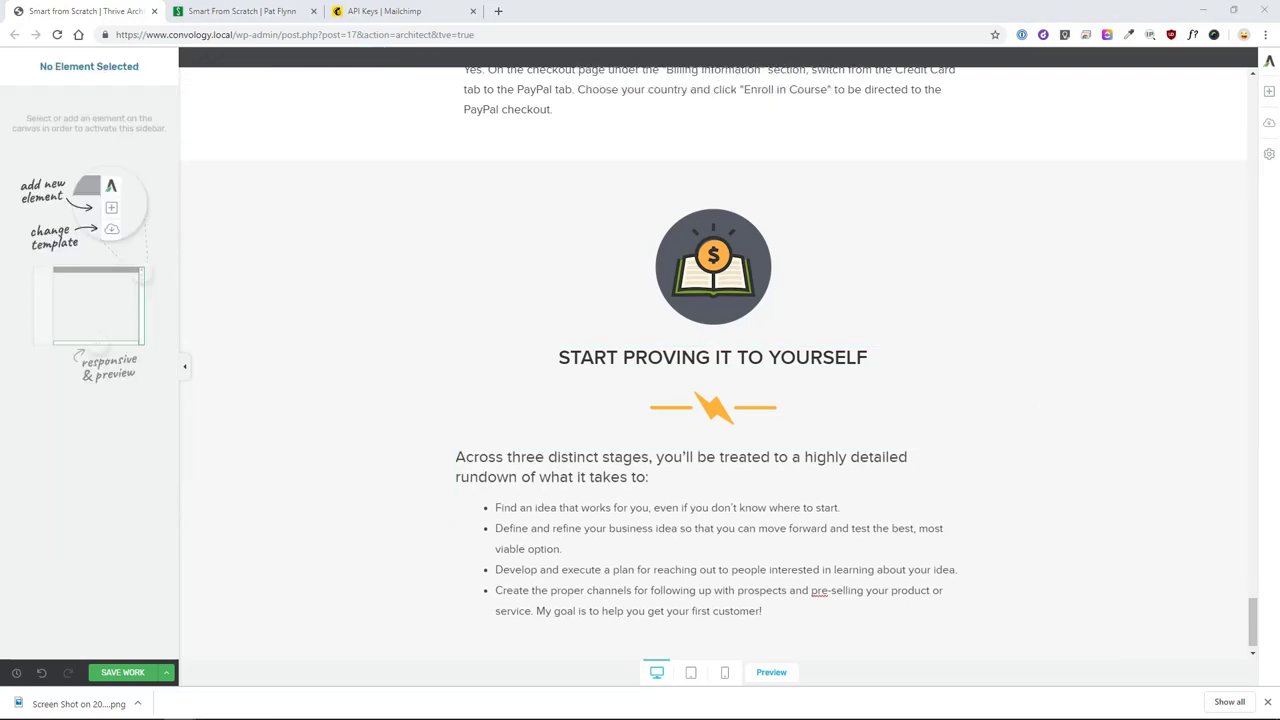
# - Delete the bullet list and paste the new two-paragraph text in its place
pyautogui.click(689, 477)
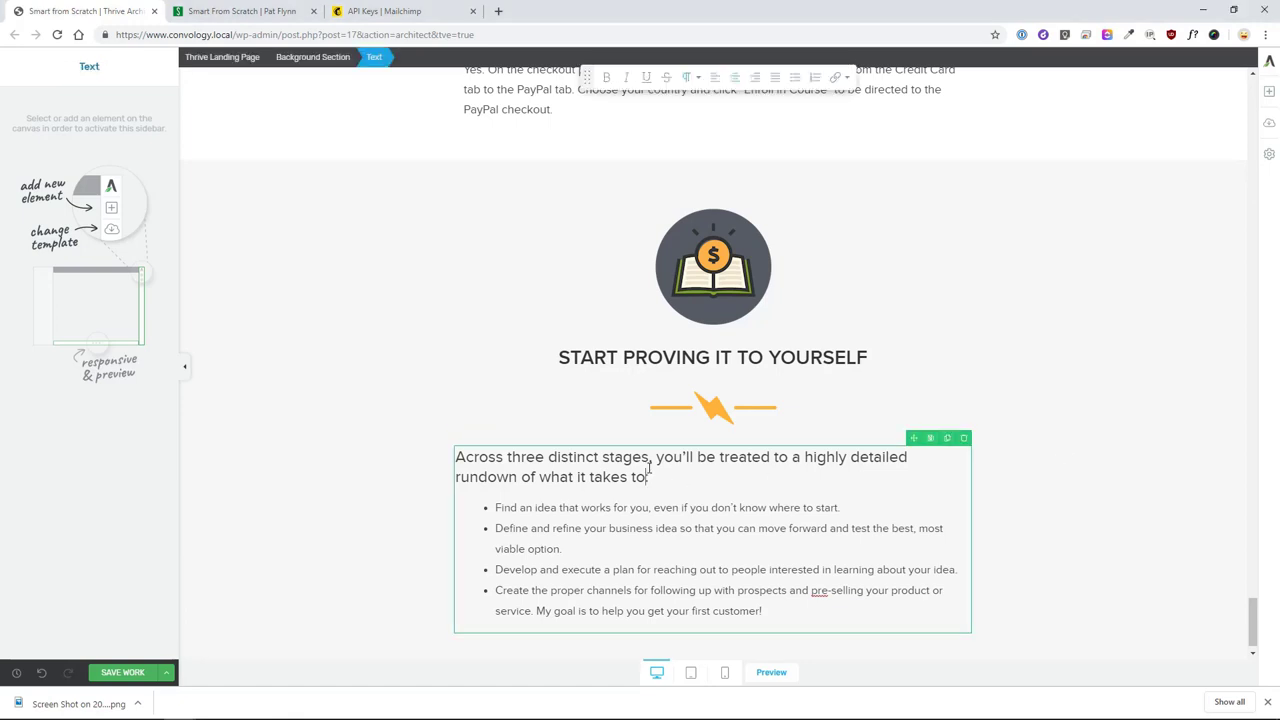
pyautogui.moveTo(785, 610); pyautogui.dragTo(565, 507)
pyautogui.press('BackSpace')
pyautogui.press('BackSpace')
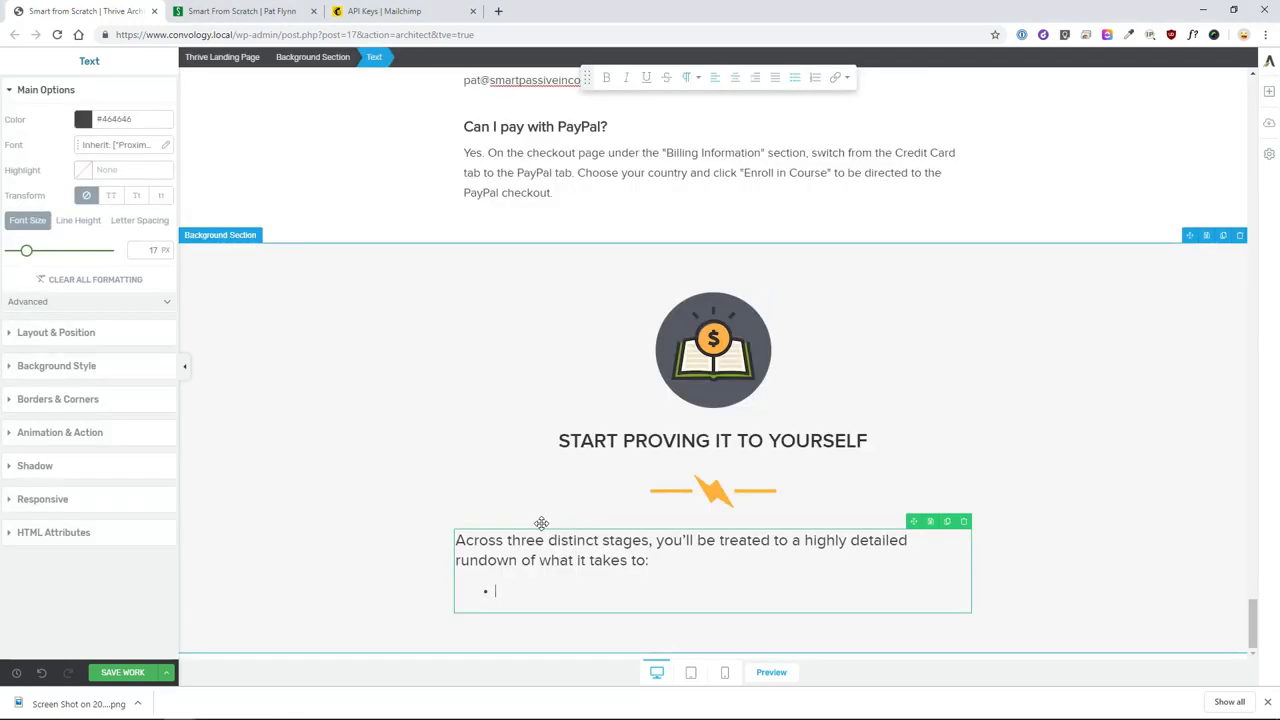
pyautogui.hotkey('ctrl', 'a')
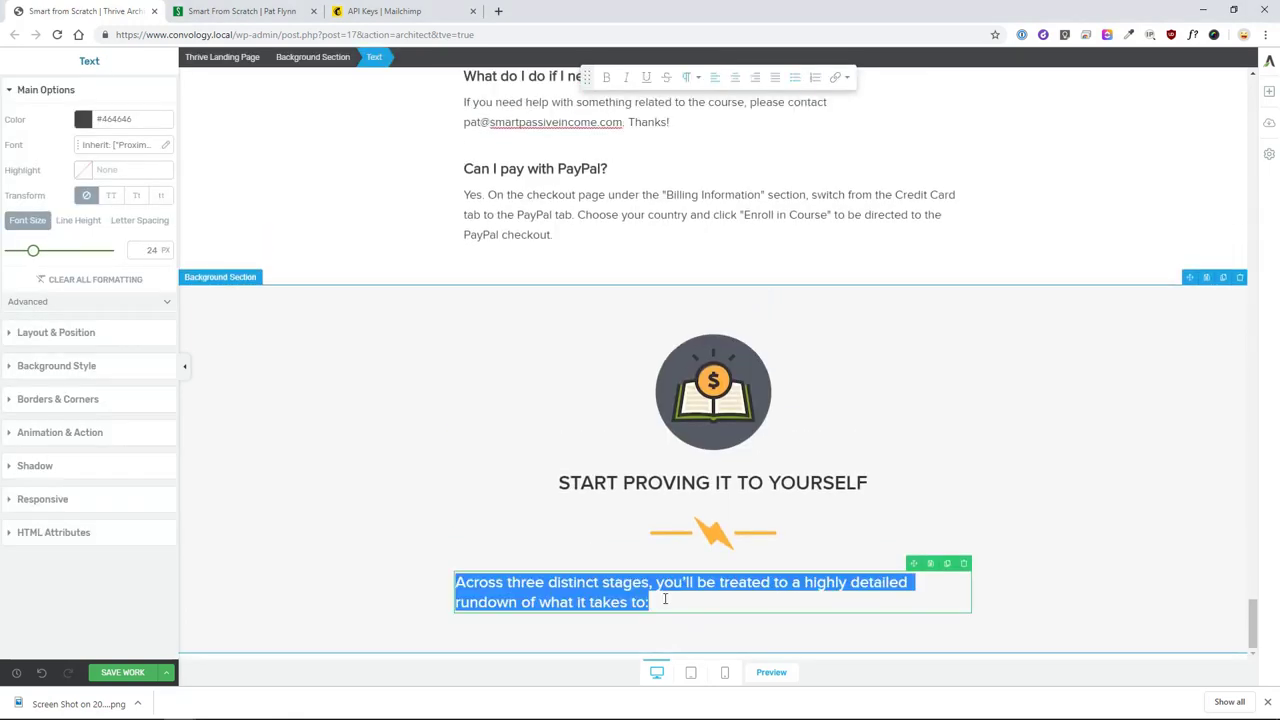
pyautogui.write("Don't waste time and money building a business on an idea that hasn't been proven. Apply the many tested concepts in Smart From Scratch® to figure it out. You've got this! Register now and I'll send you a special bonus: the PDF and audiobook of my bestseller, Will It Fly?, which will teach you how to test your business ideas.")
# - Separate the two paragraphs with a blank line and centre-align all the text
pyautogui.click(665, 542)
pyautogui.press('Return')
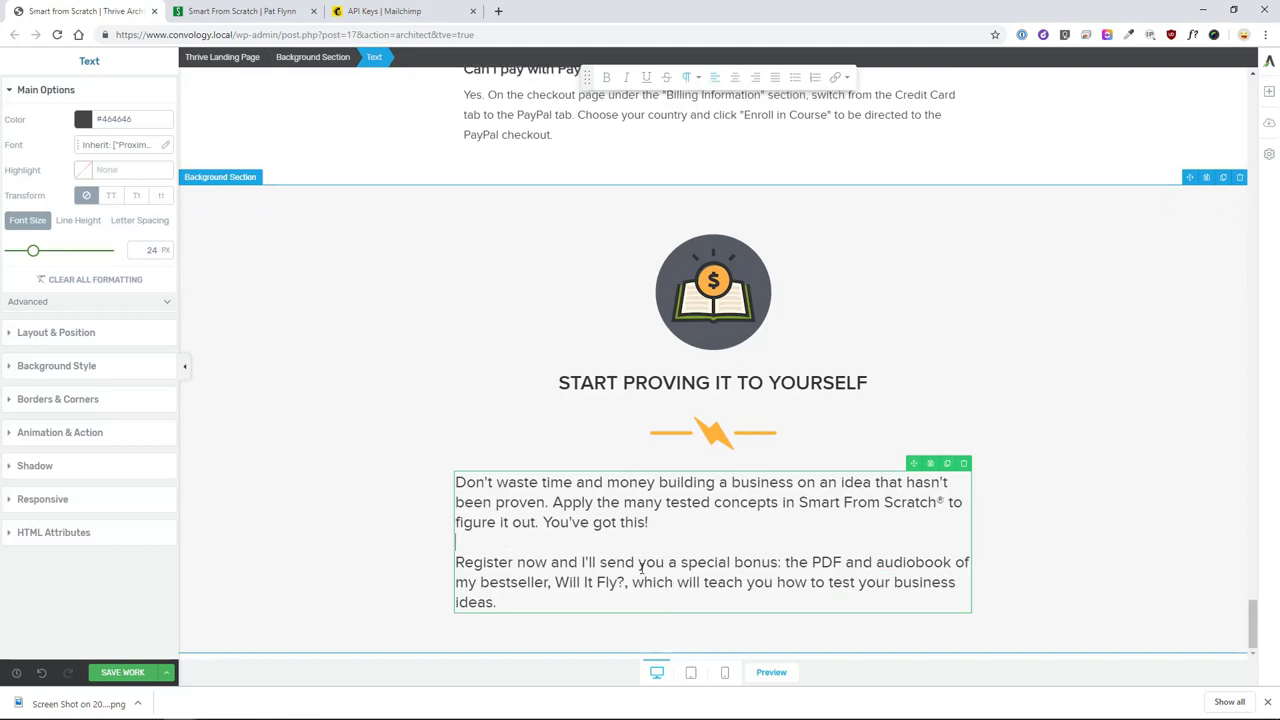
pyautogui.click(734, 77)
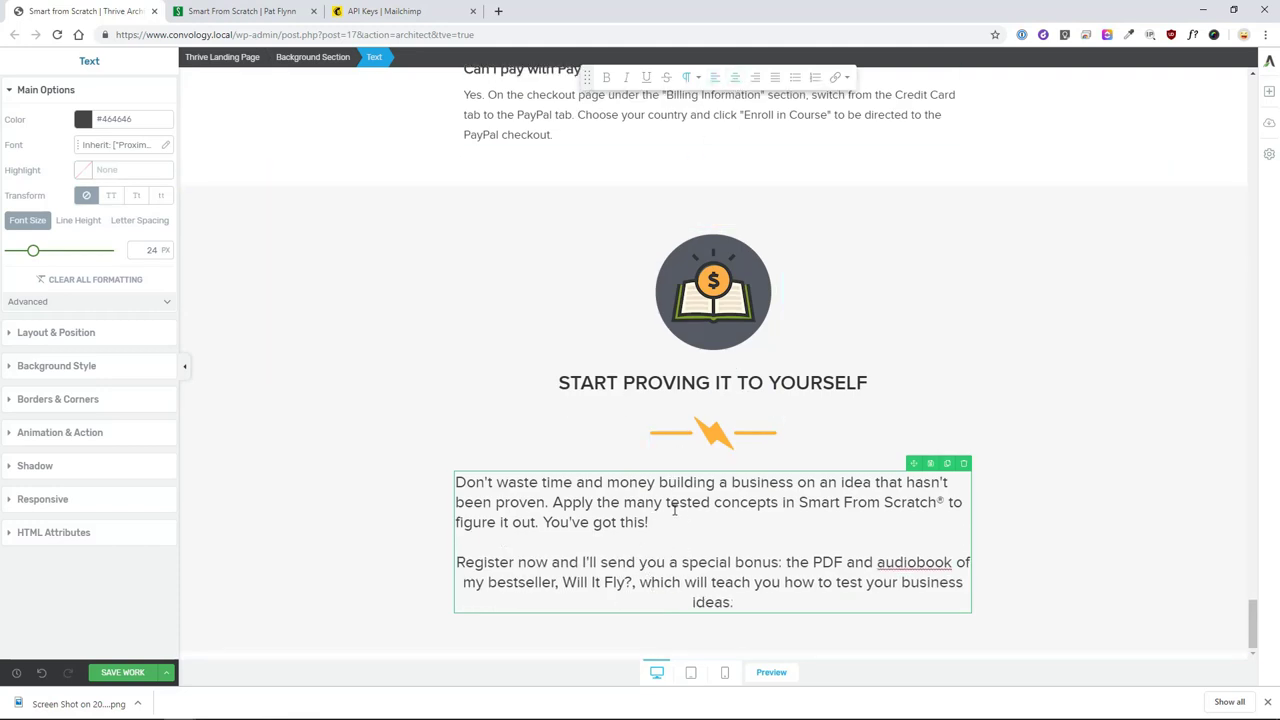
pyautogui.hotkey('ctrl', 'a')
pyautogui.click(733, 80)
pyautogui.click(1123, 481)
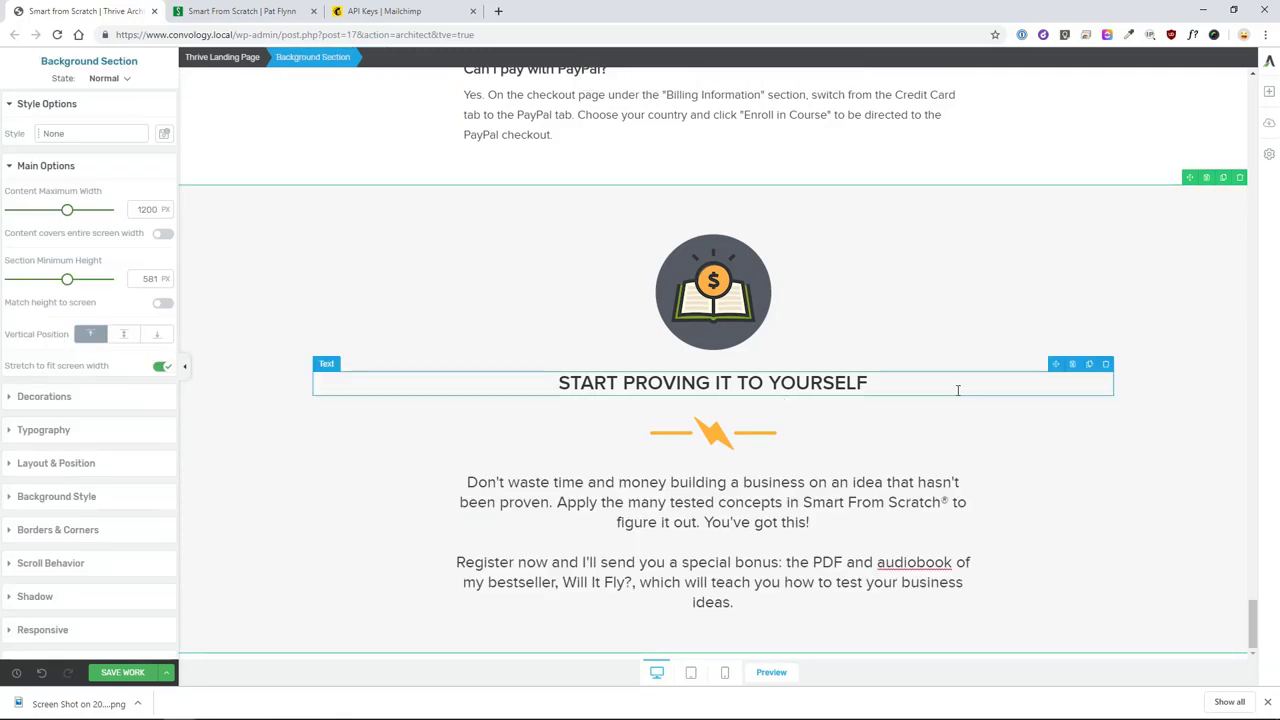
# - Move the wood testimonial section below the call-to-action
pyautogui.scroll(15, 957, 389)
pyautogui.scroll(-3, 1008, 242)
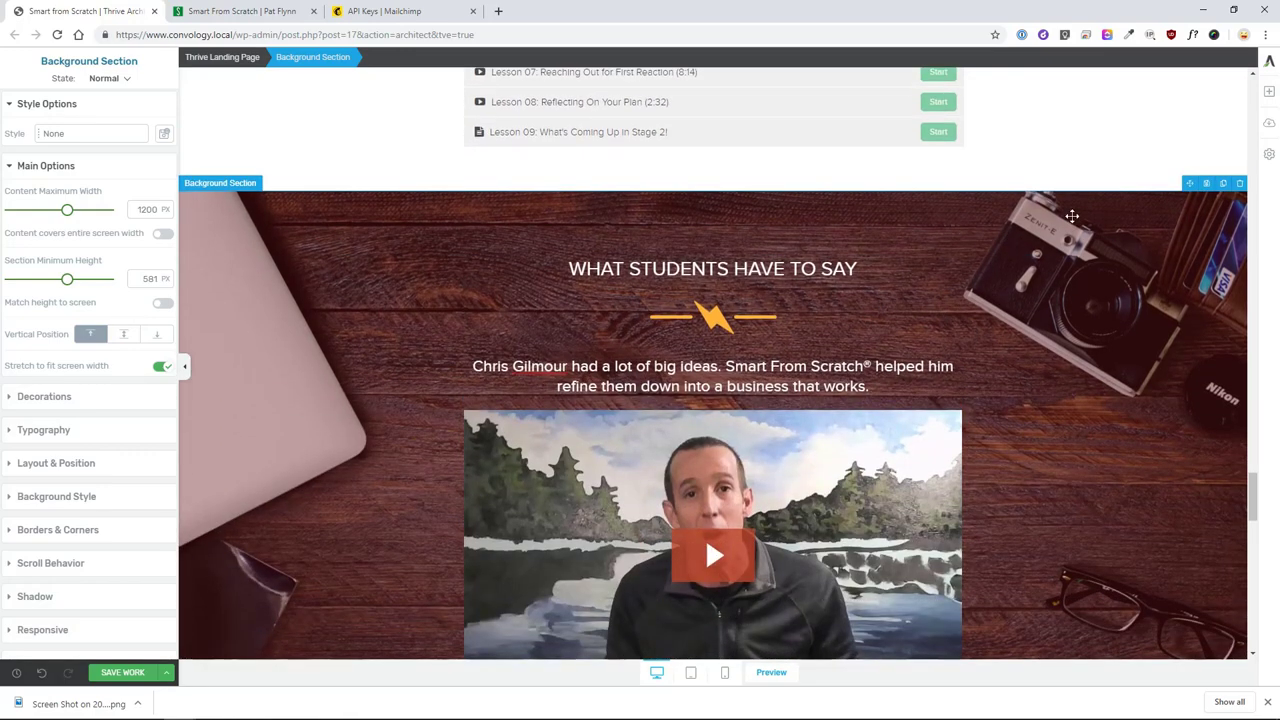
pyautogui.moveTo(1187, 185); pyautogui.dragTo(772, 648)
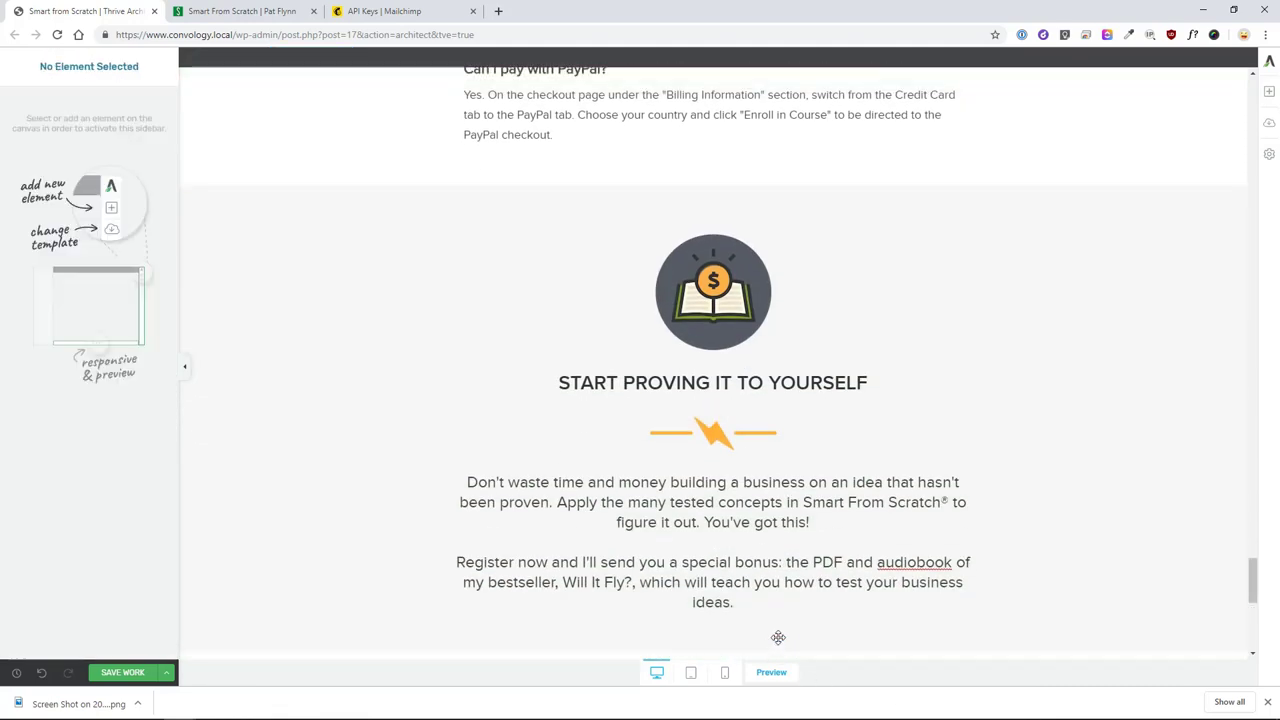
pyautogui.scroll(-6, 766, 640)
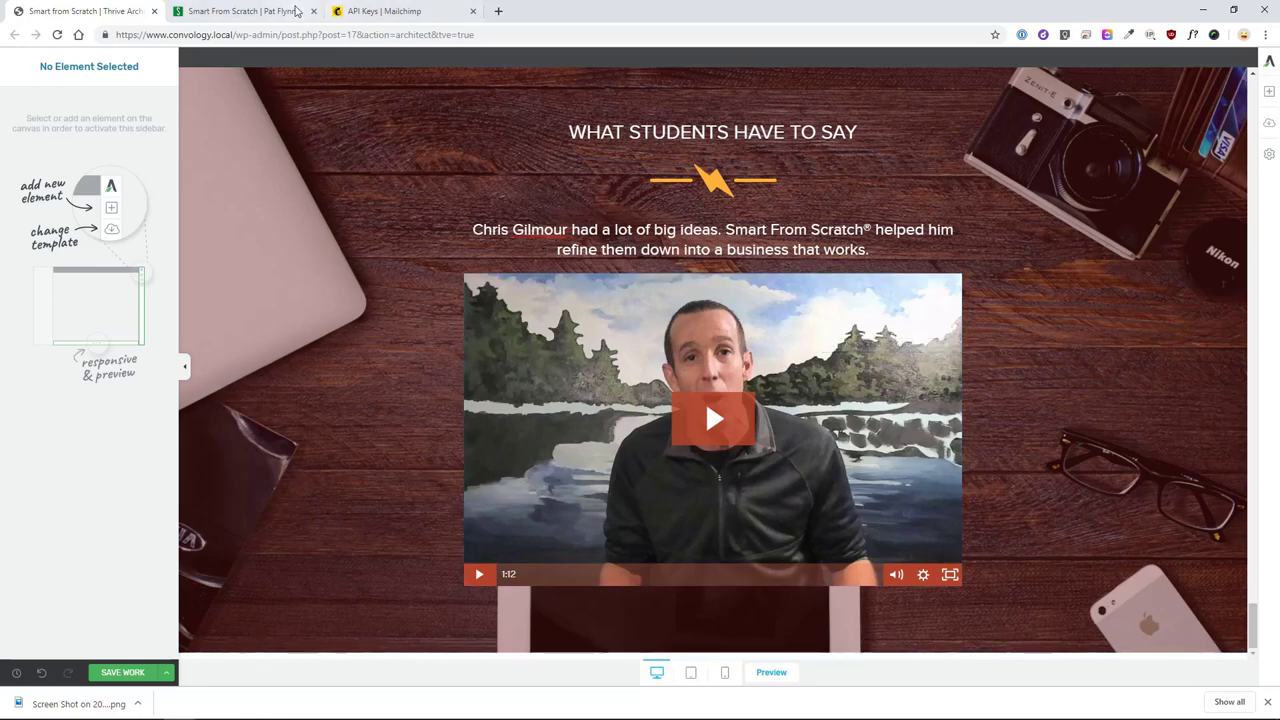
# - Check the original course page in the other tab for the new wording
pyautogui.click(240, 11)
pyautogui.scroll(-8, 757, 357)
pyautogui.click(960, 249)
pyautogui.scroll(-8, 968, 345)
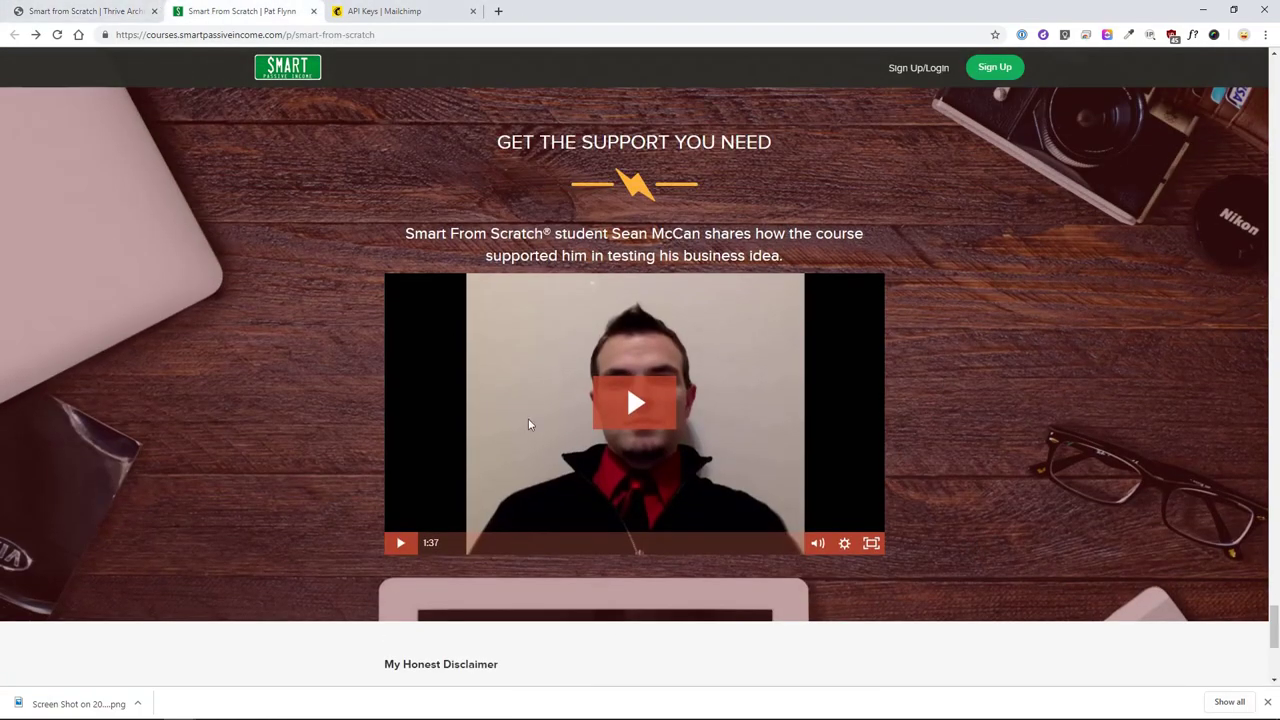
pyautogui.scroll(1, 530, 420)
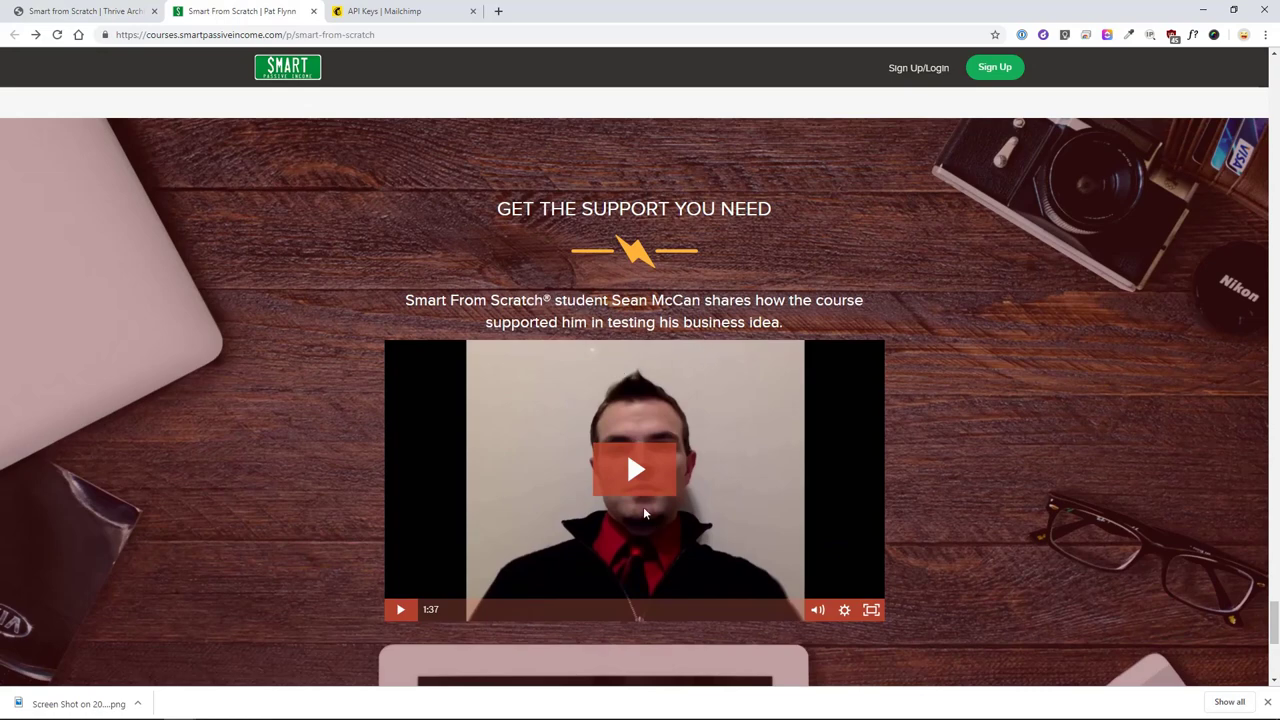
pyautogui.click(137, 14)
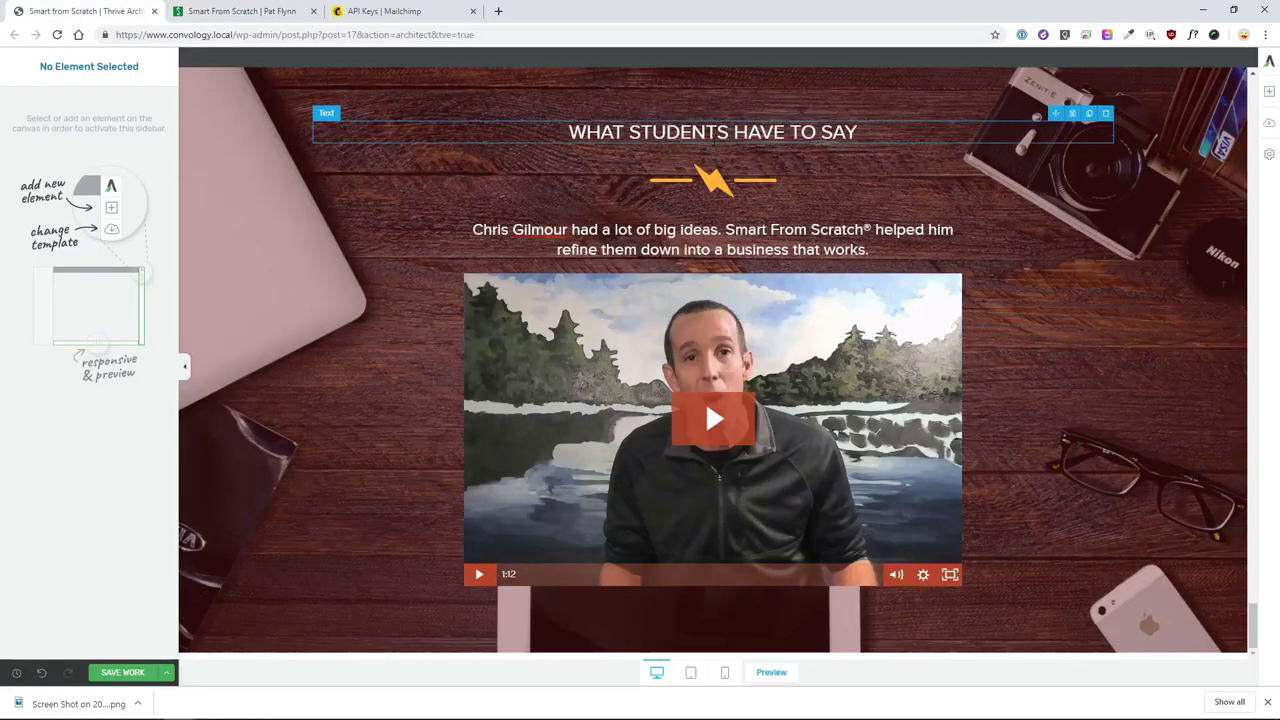
# - Retitle the heading 'GET THE SUPPORT YOU NEED' and paste the new student caption
pyautogui.hotkey('ctrl', 'a')
pyautogui.write('GET THE SUPPORT YOUR NEE')
pyautogui.press('BackSpace')
pyautogui.press('BackSpace')
pyautogui.press('BackSpace')
pyautogui.press('BackSpace')
pyautogui.press('BackSpace')
pyautogui.write('NEED')
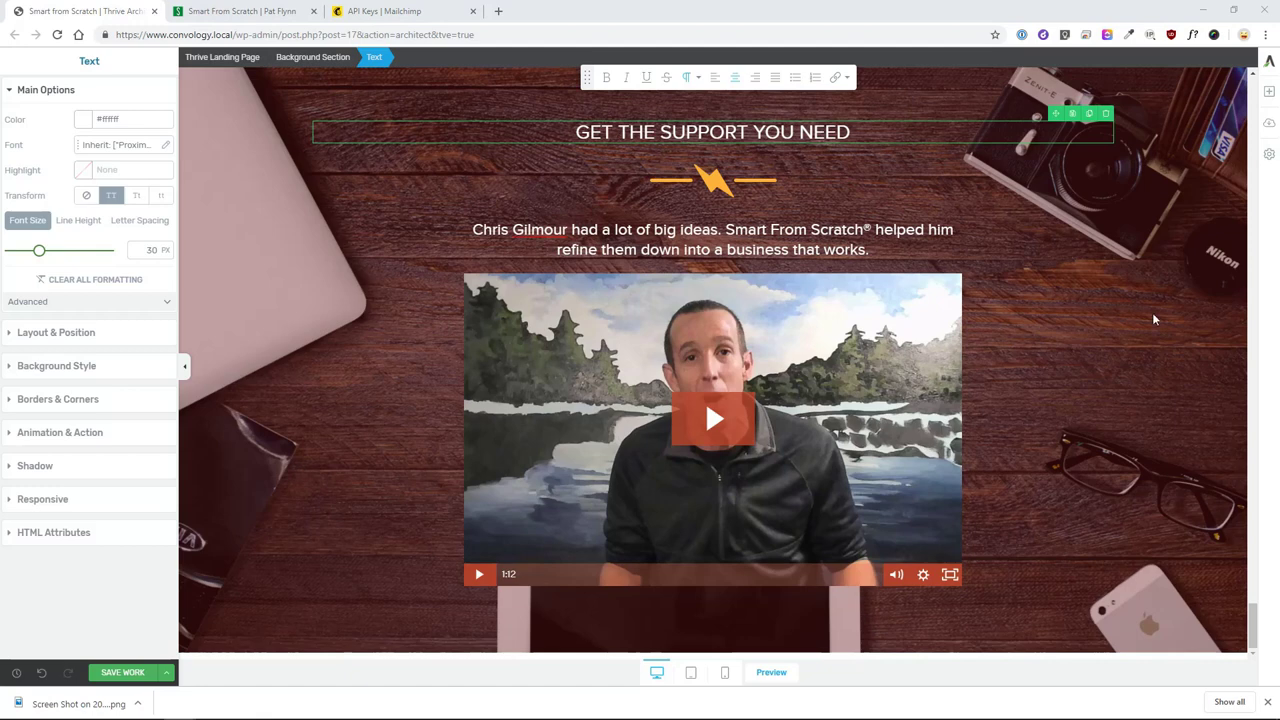
pyautogui.tripleClick(712, 239)
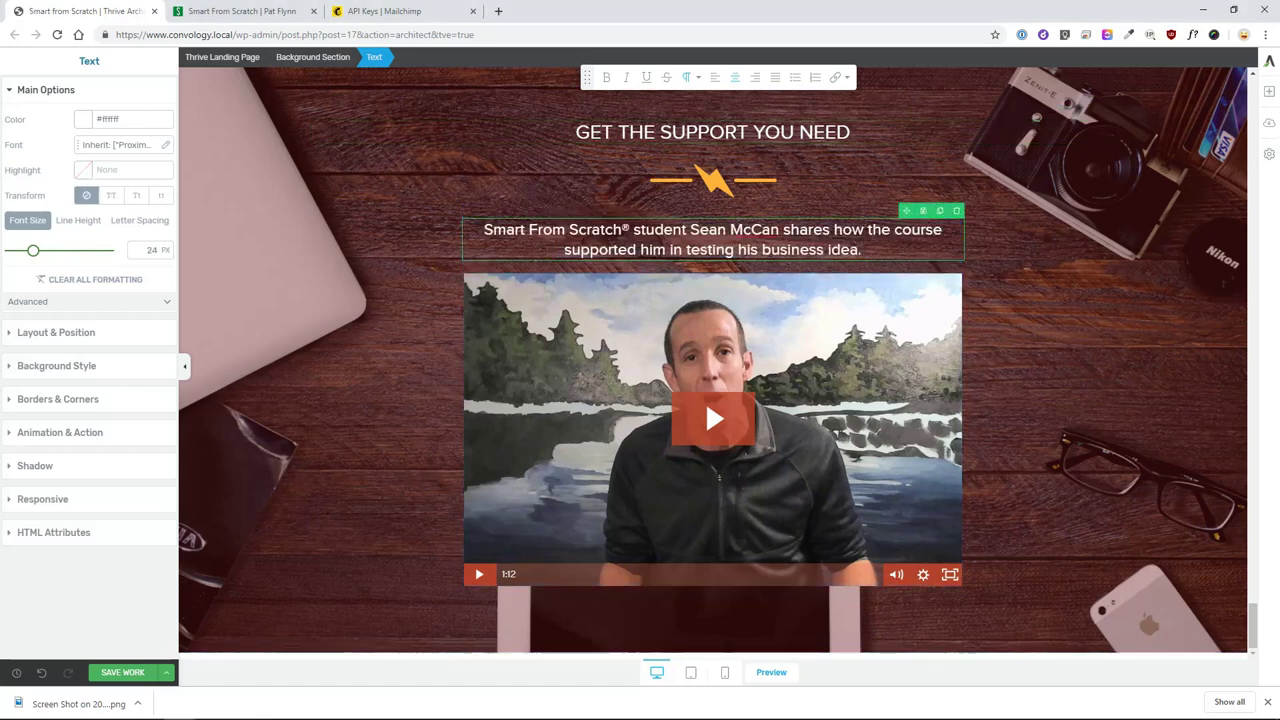
# - Drag in a Content Box, then undo it to remove the empty box
pyautogui.click(1269, 91)
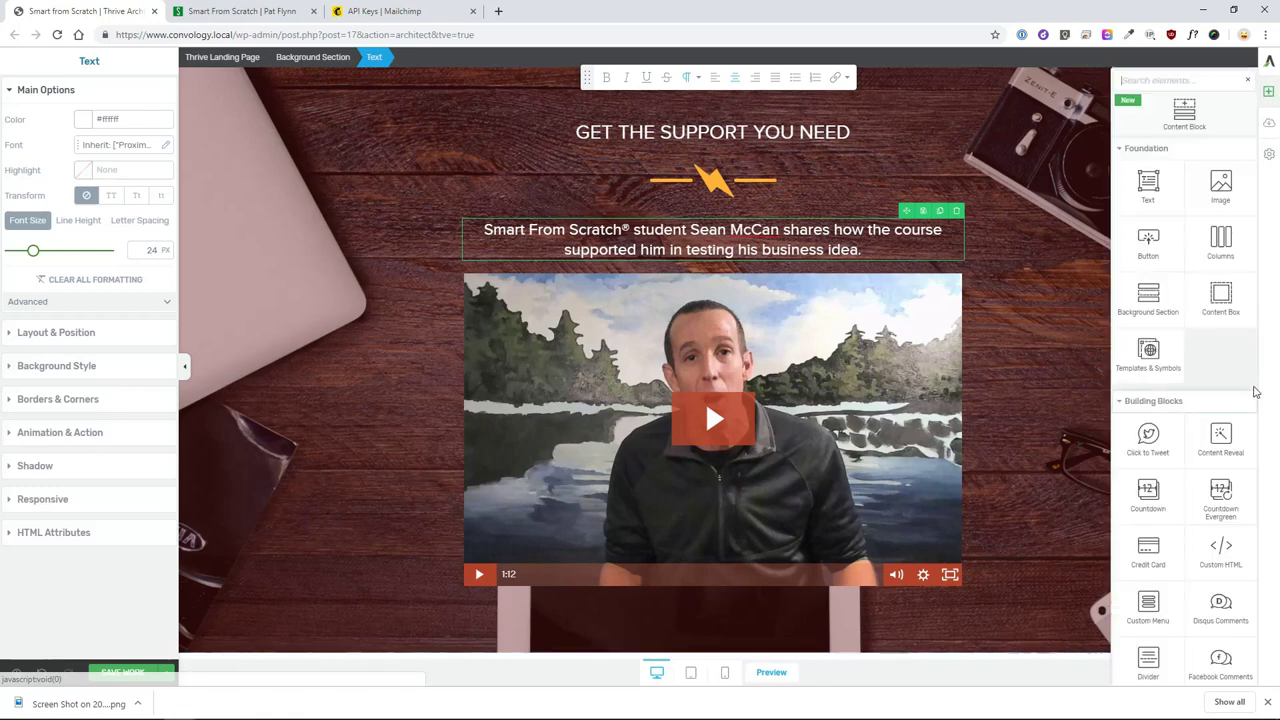
pyautogui.moveTo(1224, 308); pyautogui.dragTo(338, 625)
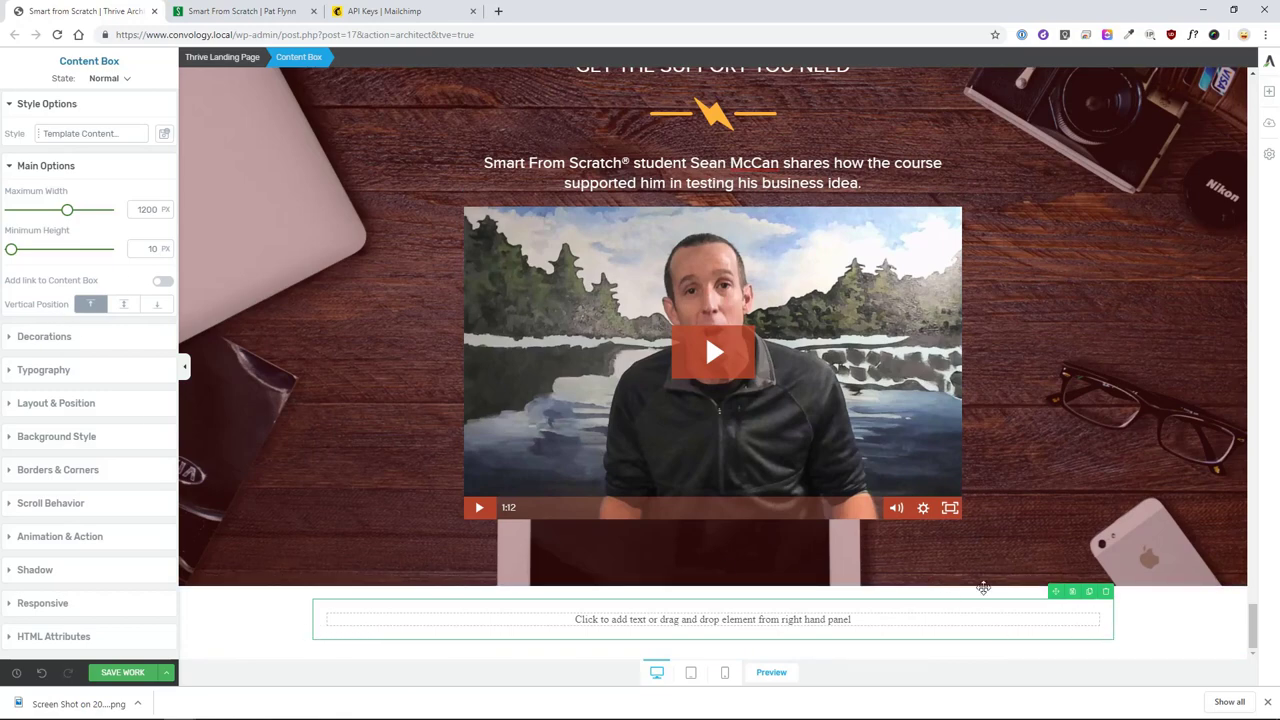
pyautogui.hotkey('ctrl', 'z')
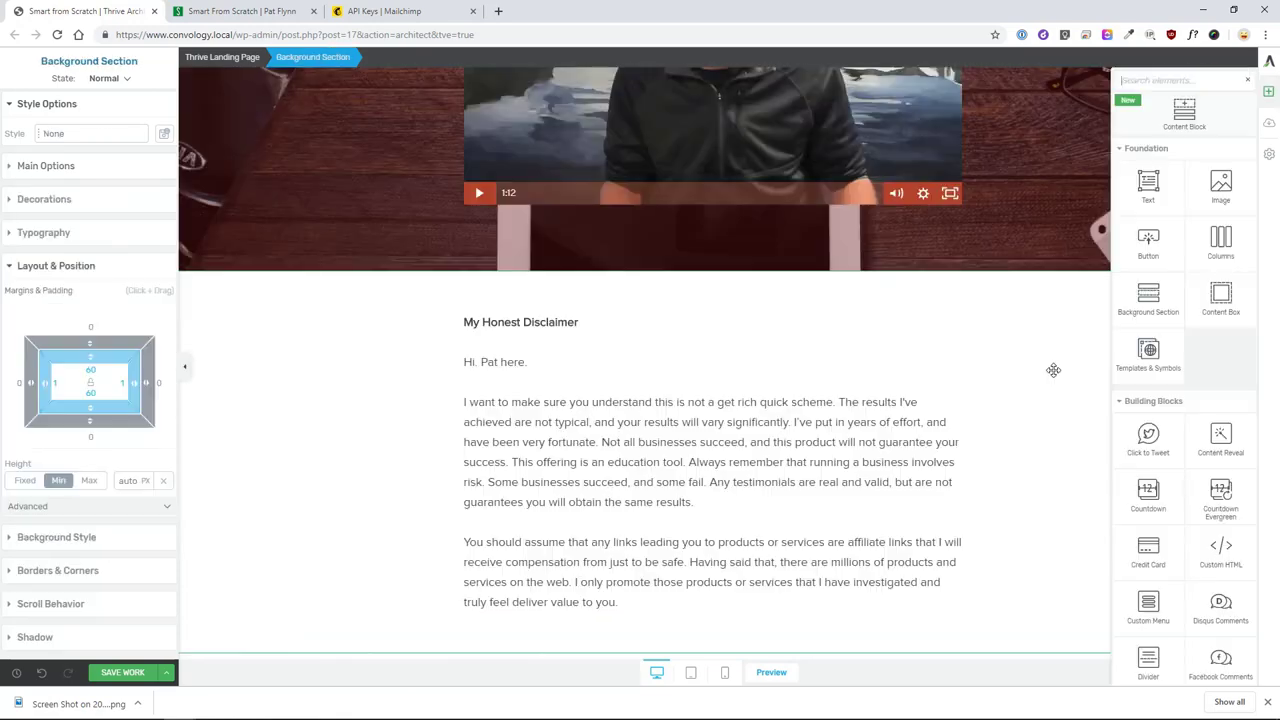
# - Scroll back to the top of the page and open the page-wide settings
pyautogui.scroll(15, 1050, 371)
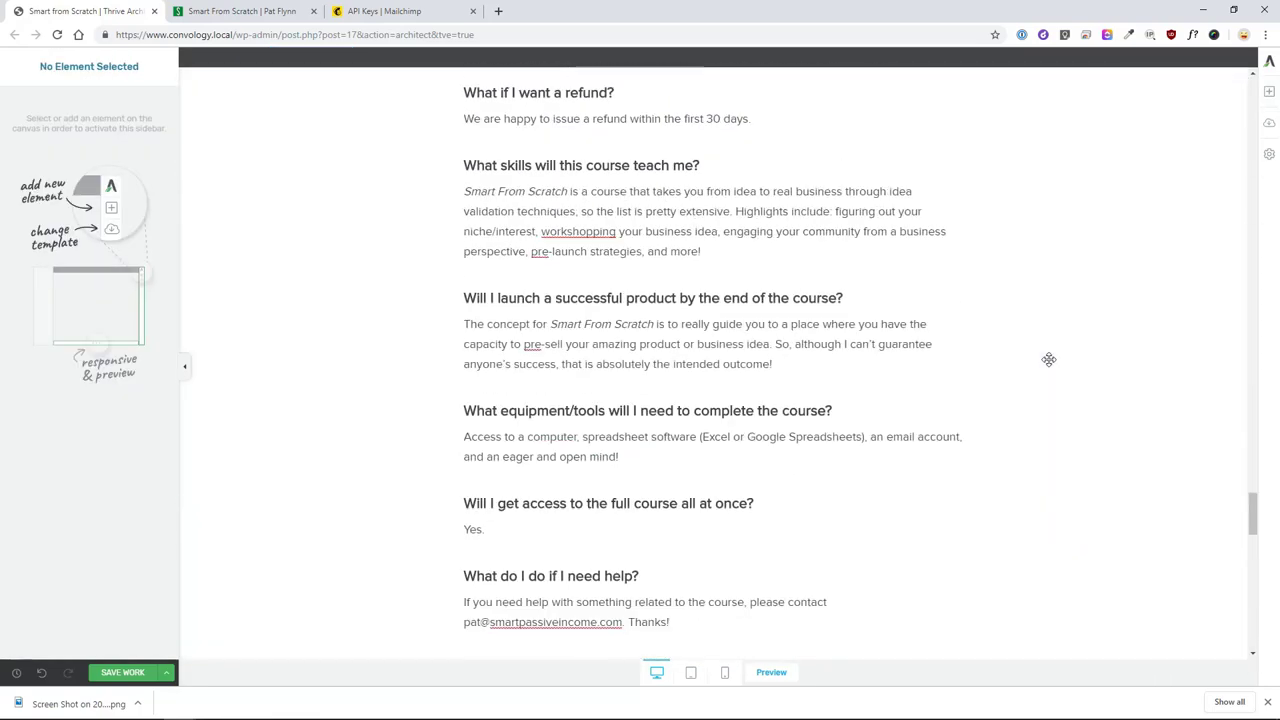
pyautogui.scroll(-5, 1157, 381)
pyautogui.scroll(10, 1240, 118)
pyautogui.scroll(10, 1240, 118)
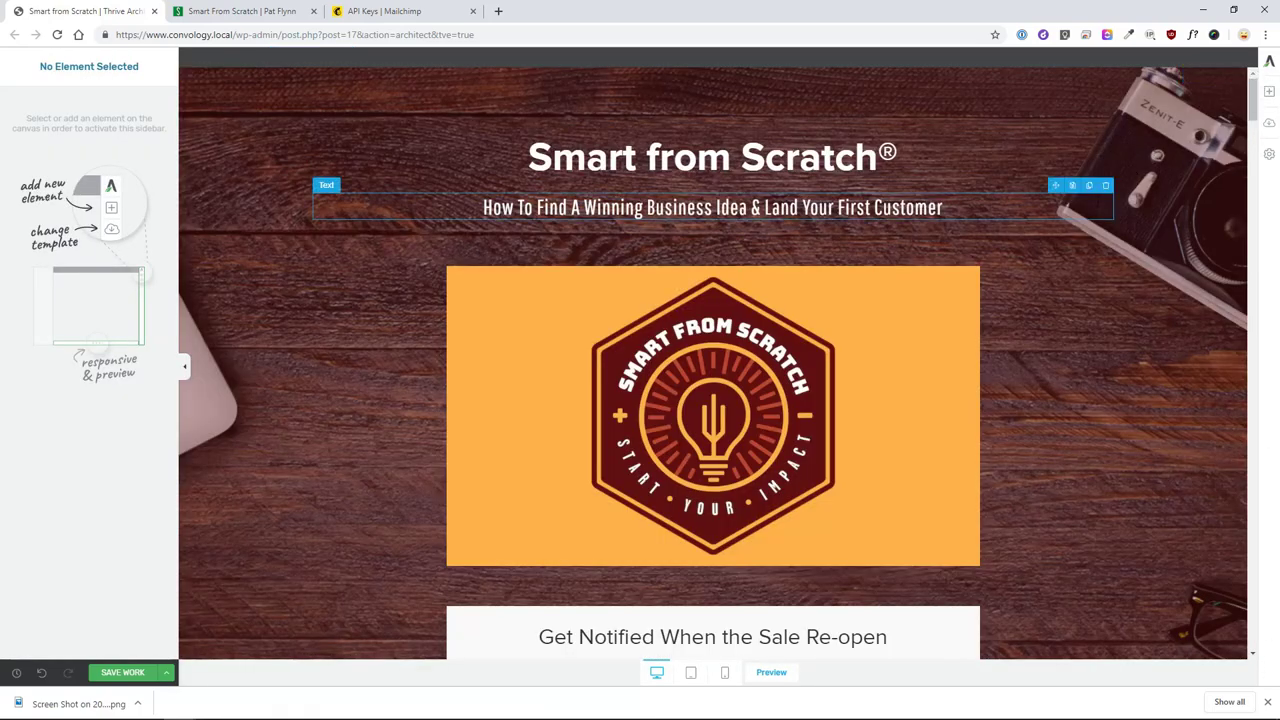
pyautogui.click(1269, 157)
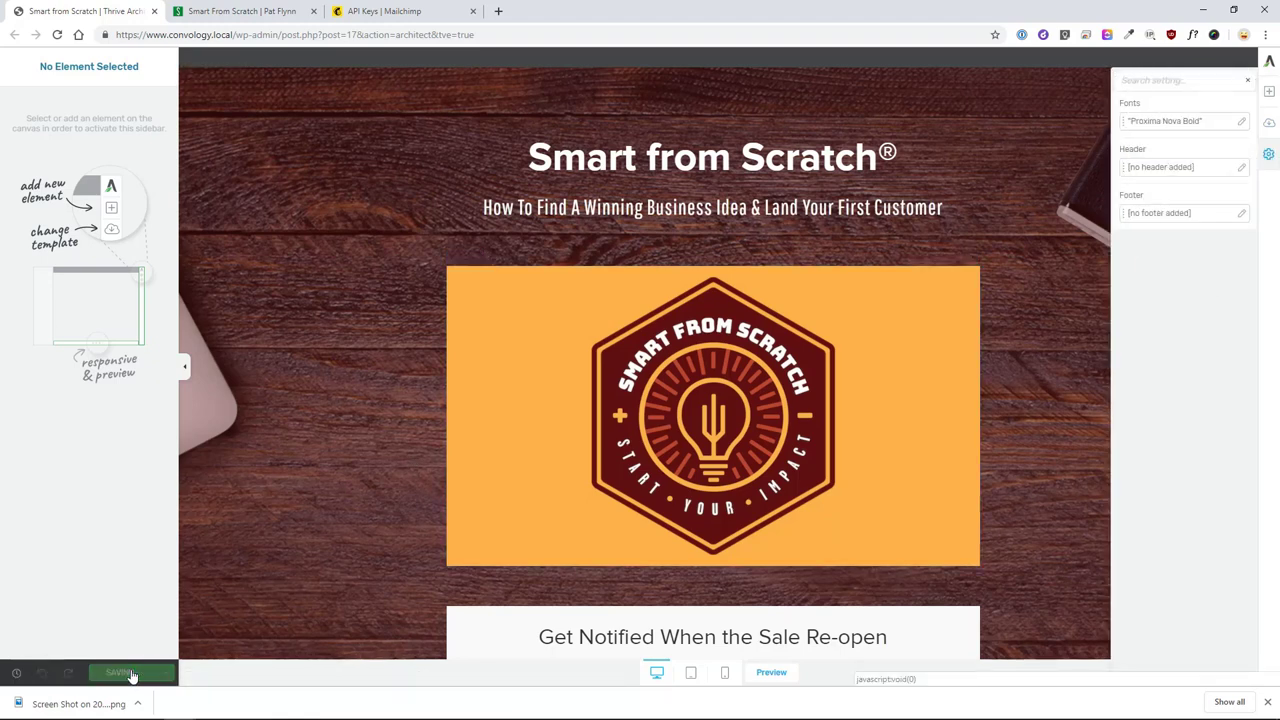